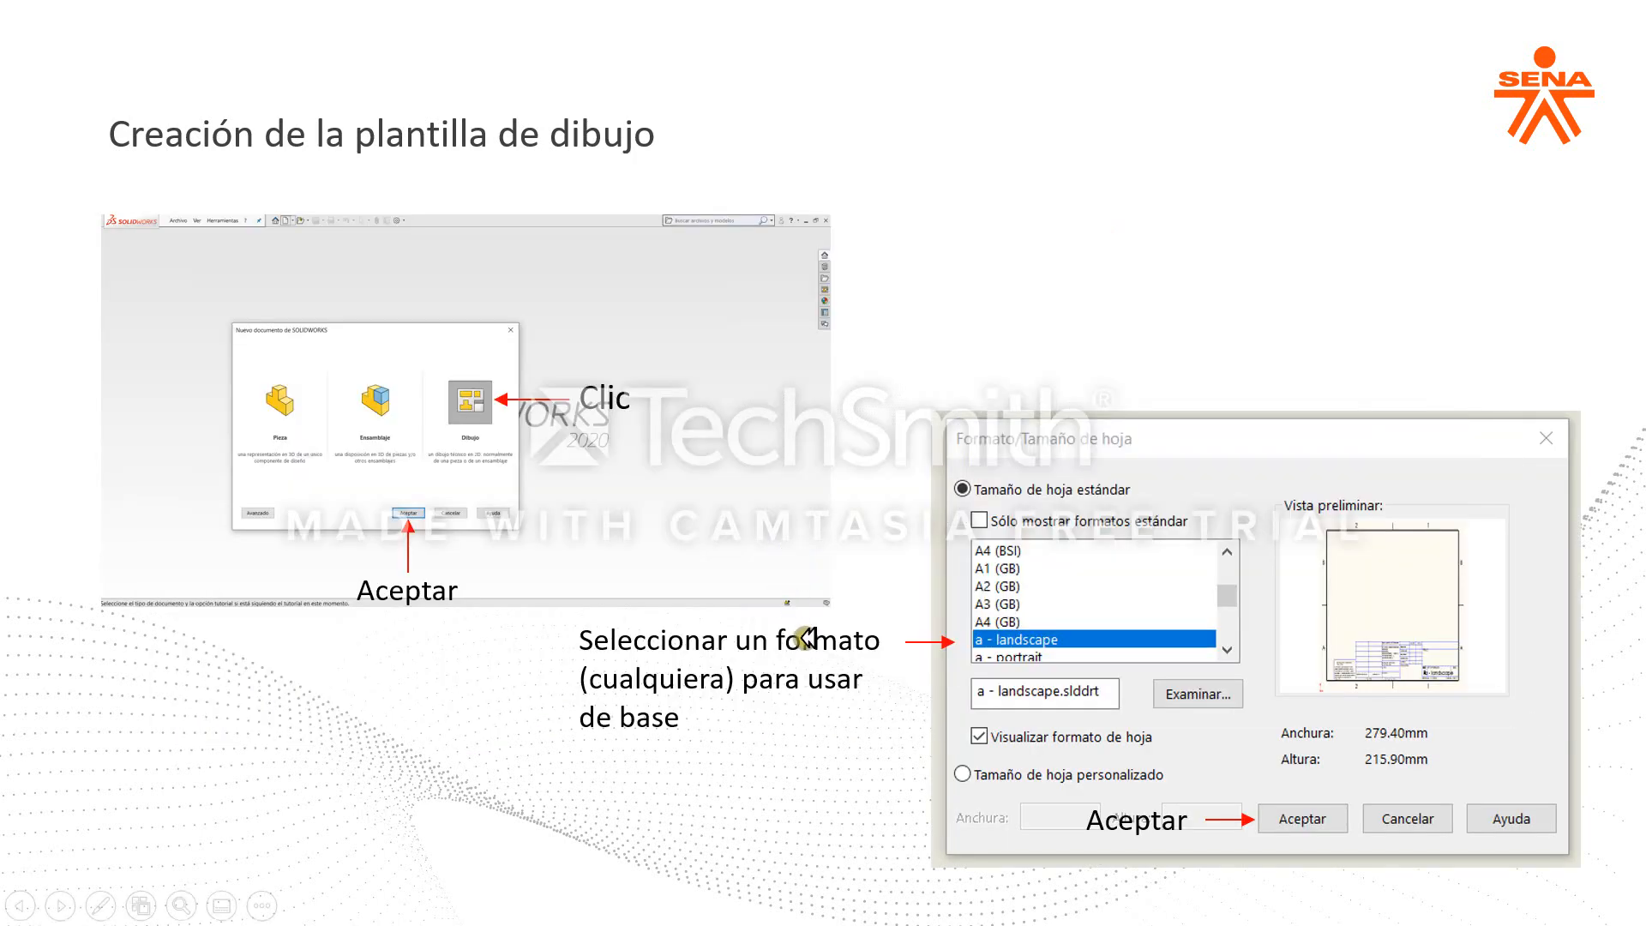
Switch to SOLIDWORKS and create a new drawing document.
key(alt+Tab)
key(alt+Tab)
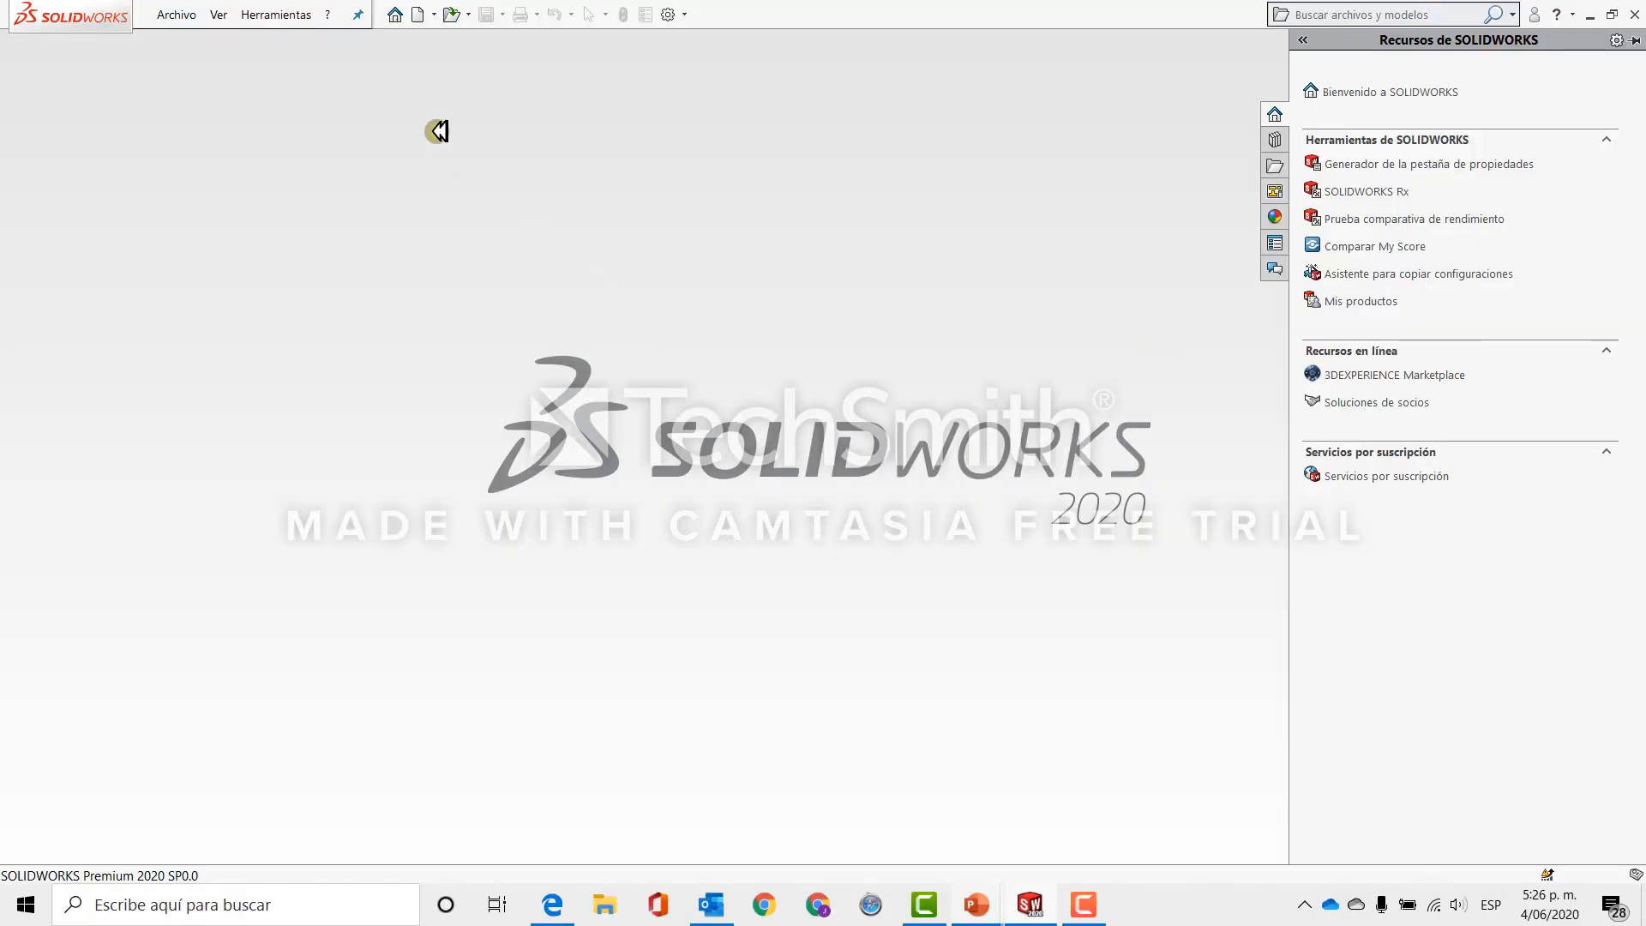
click(423, 14)
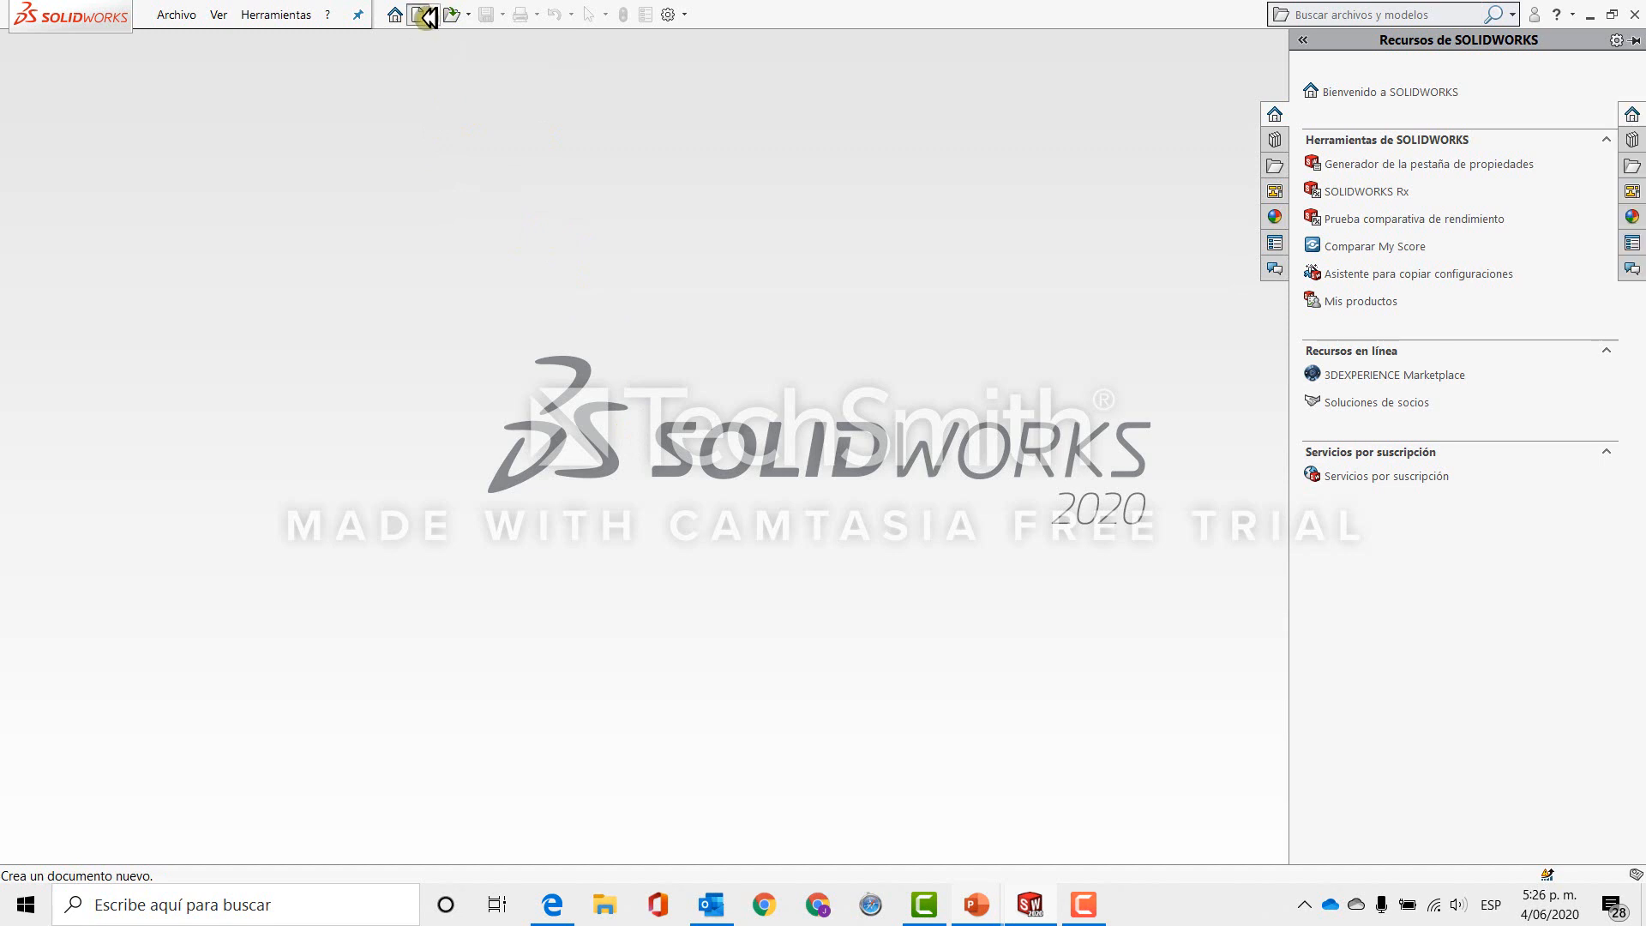
click(844, 435)
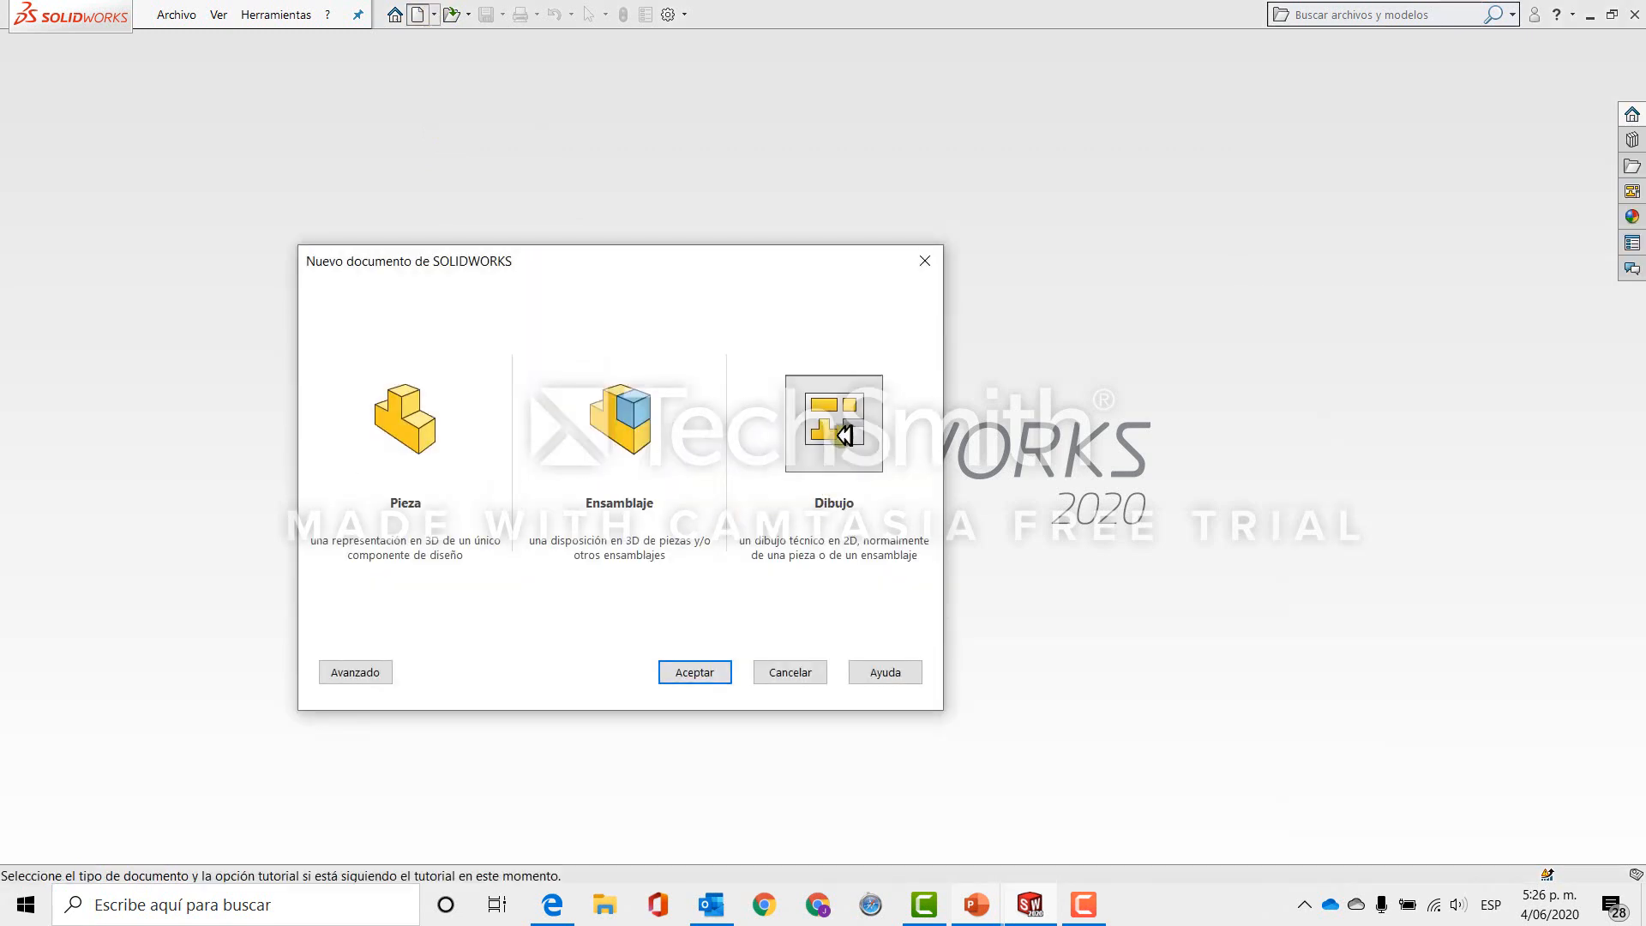
click(694, 672)
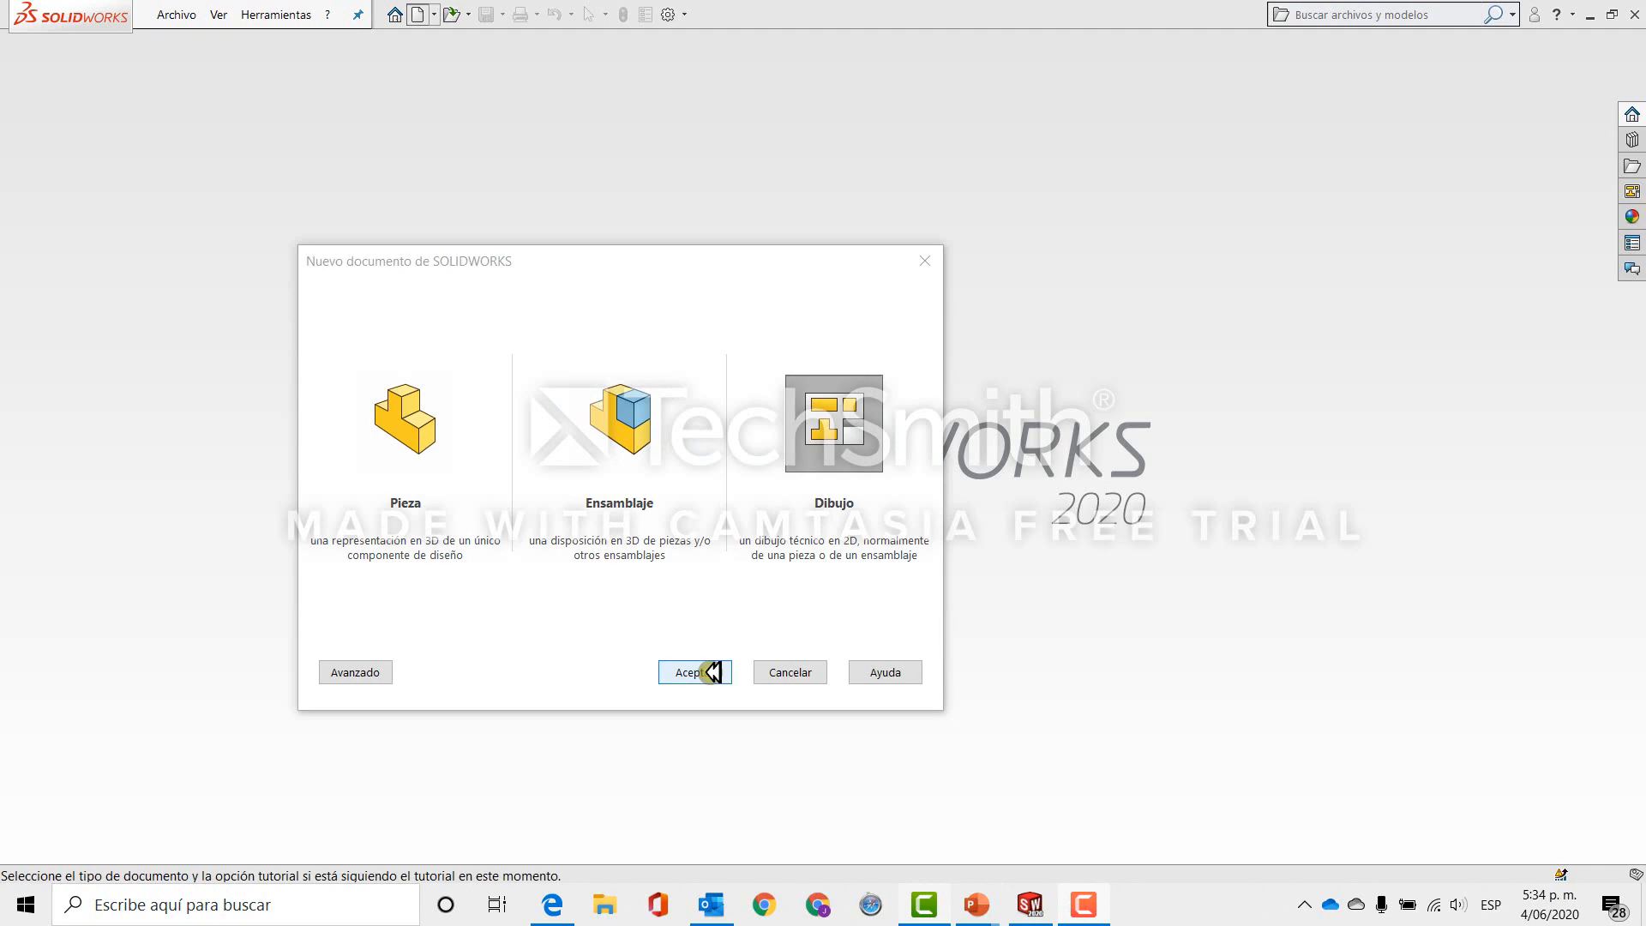
click(696, 672)
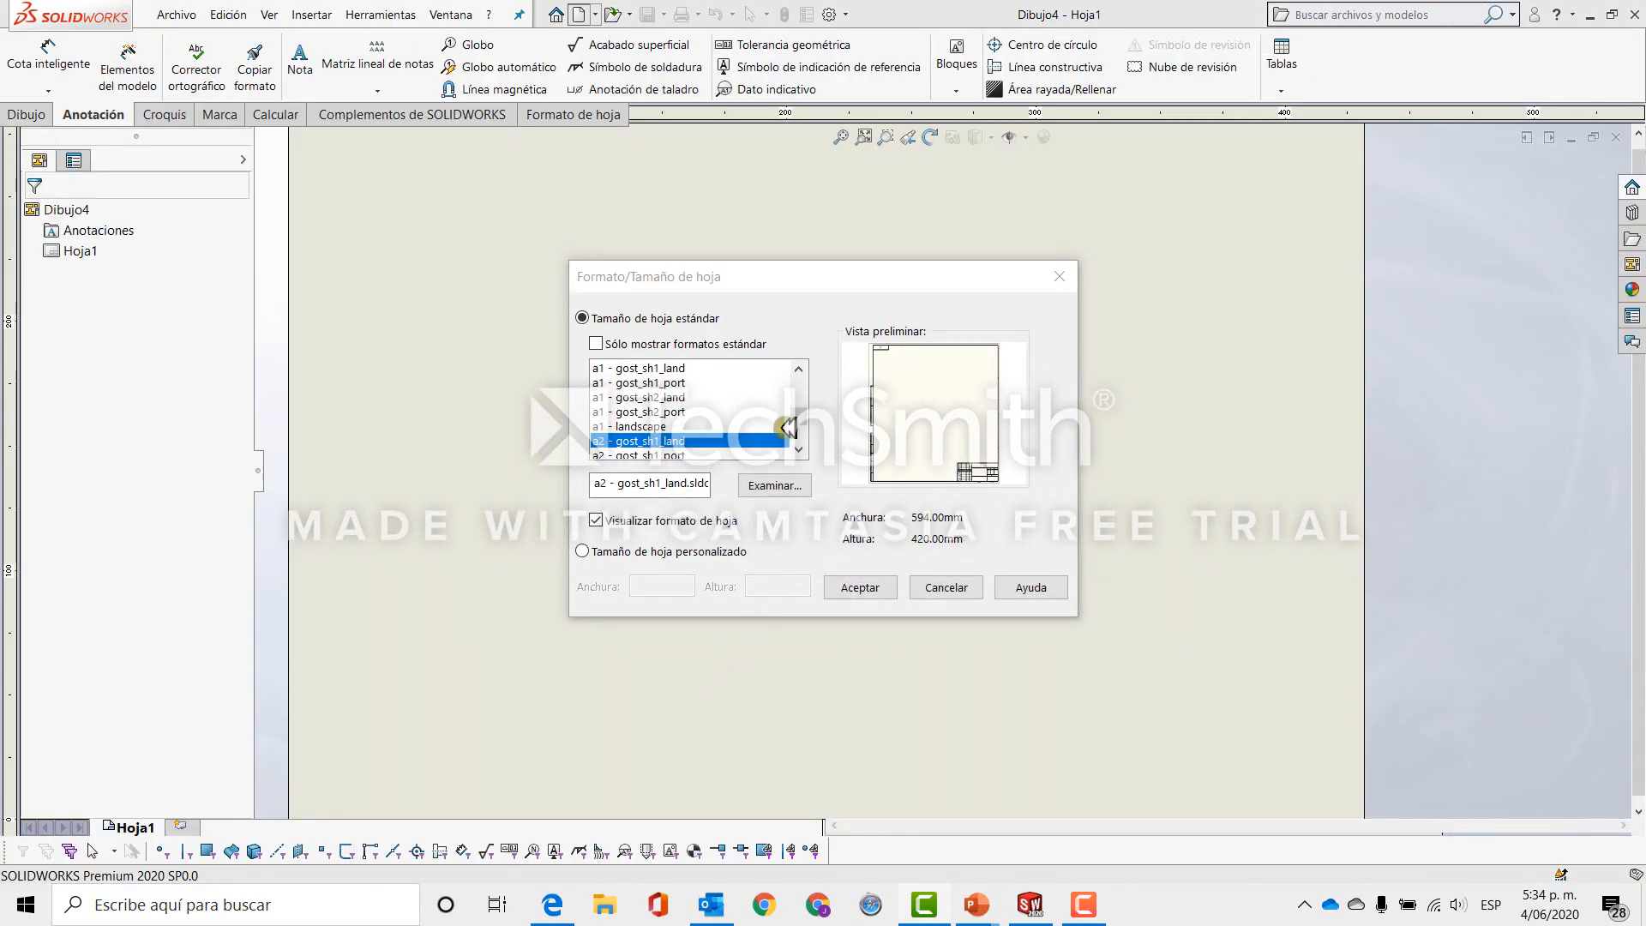
Choose the A2 (ISO) standard sheet format for the new drawing.
drag(801, 418, 801, 393)
scroll(695, 420, up, 1)
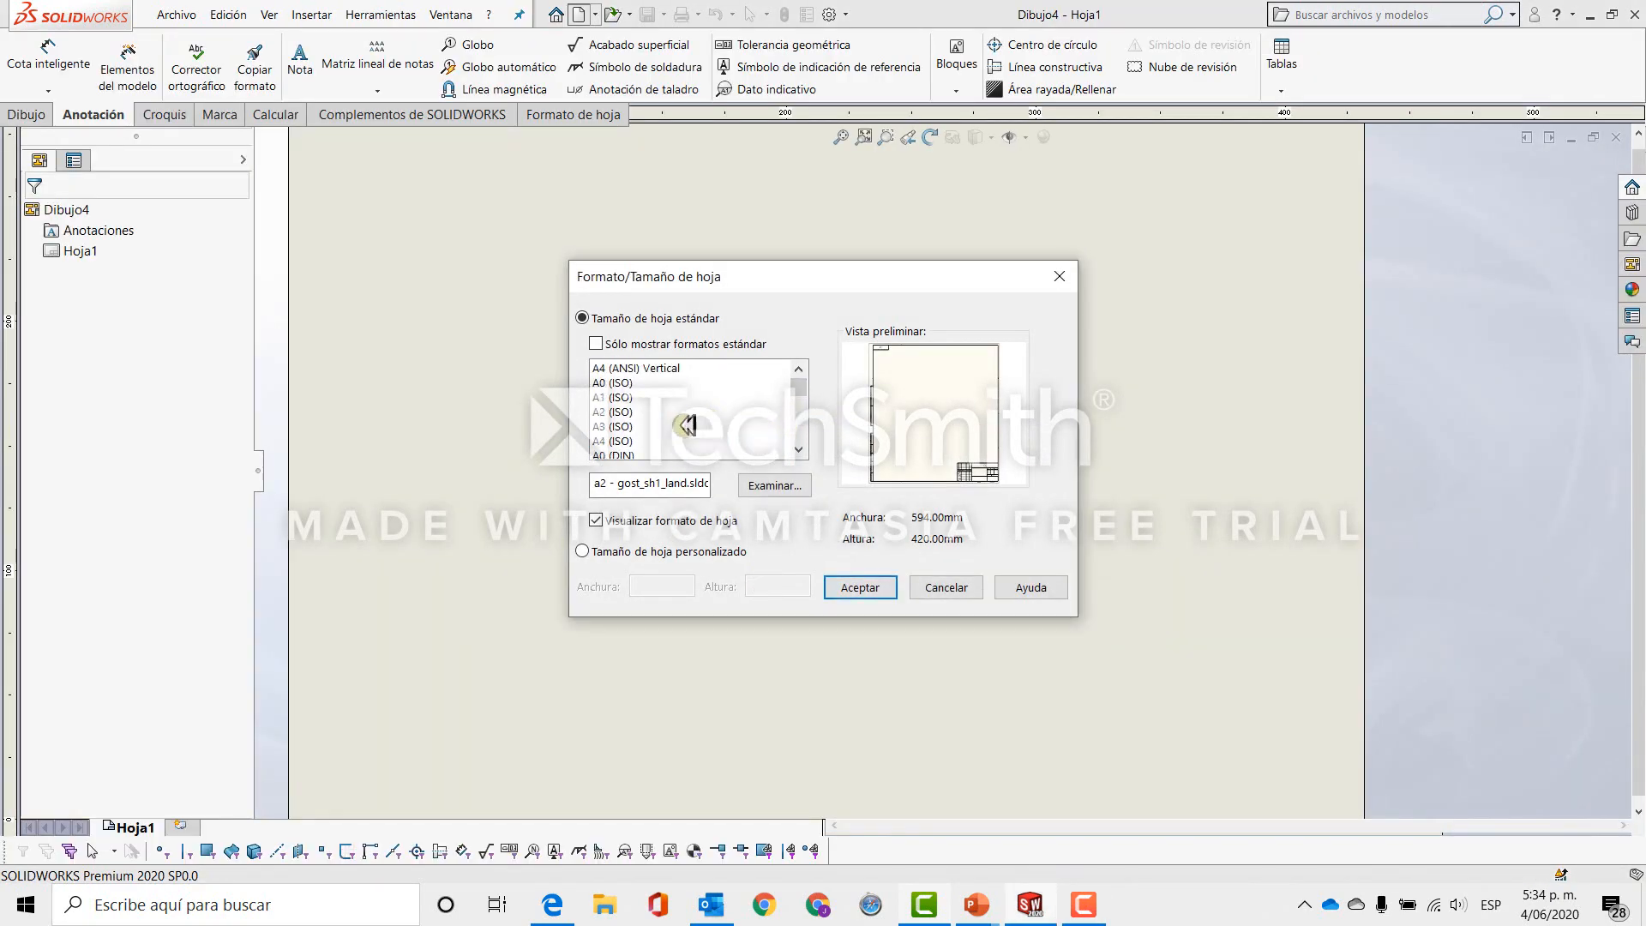
scroll(680, 425, down, 1)
scroll(683, 424, up, 1)
click(624, 412)
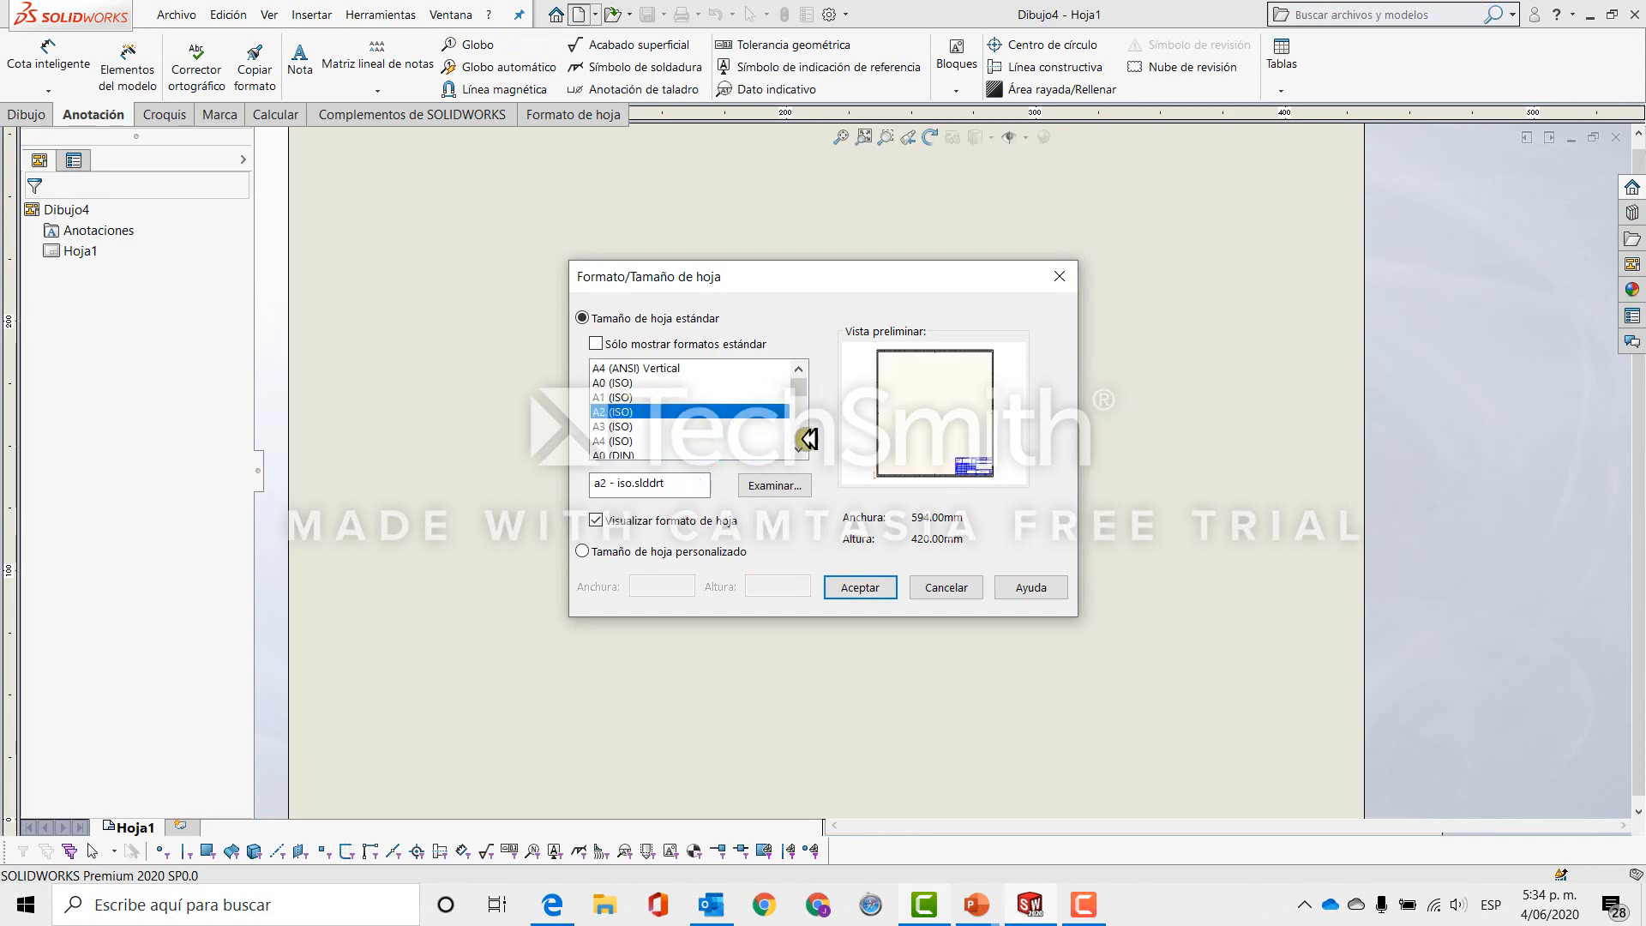
click(874, 588)
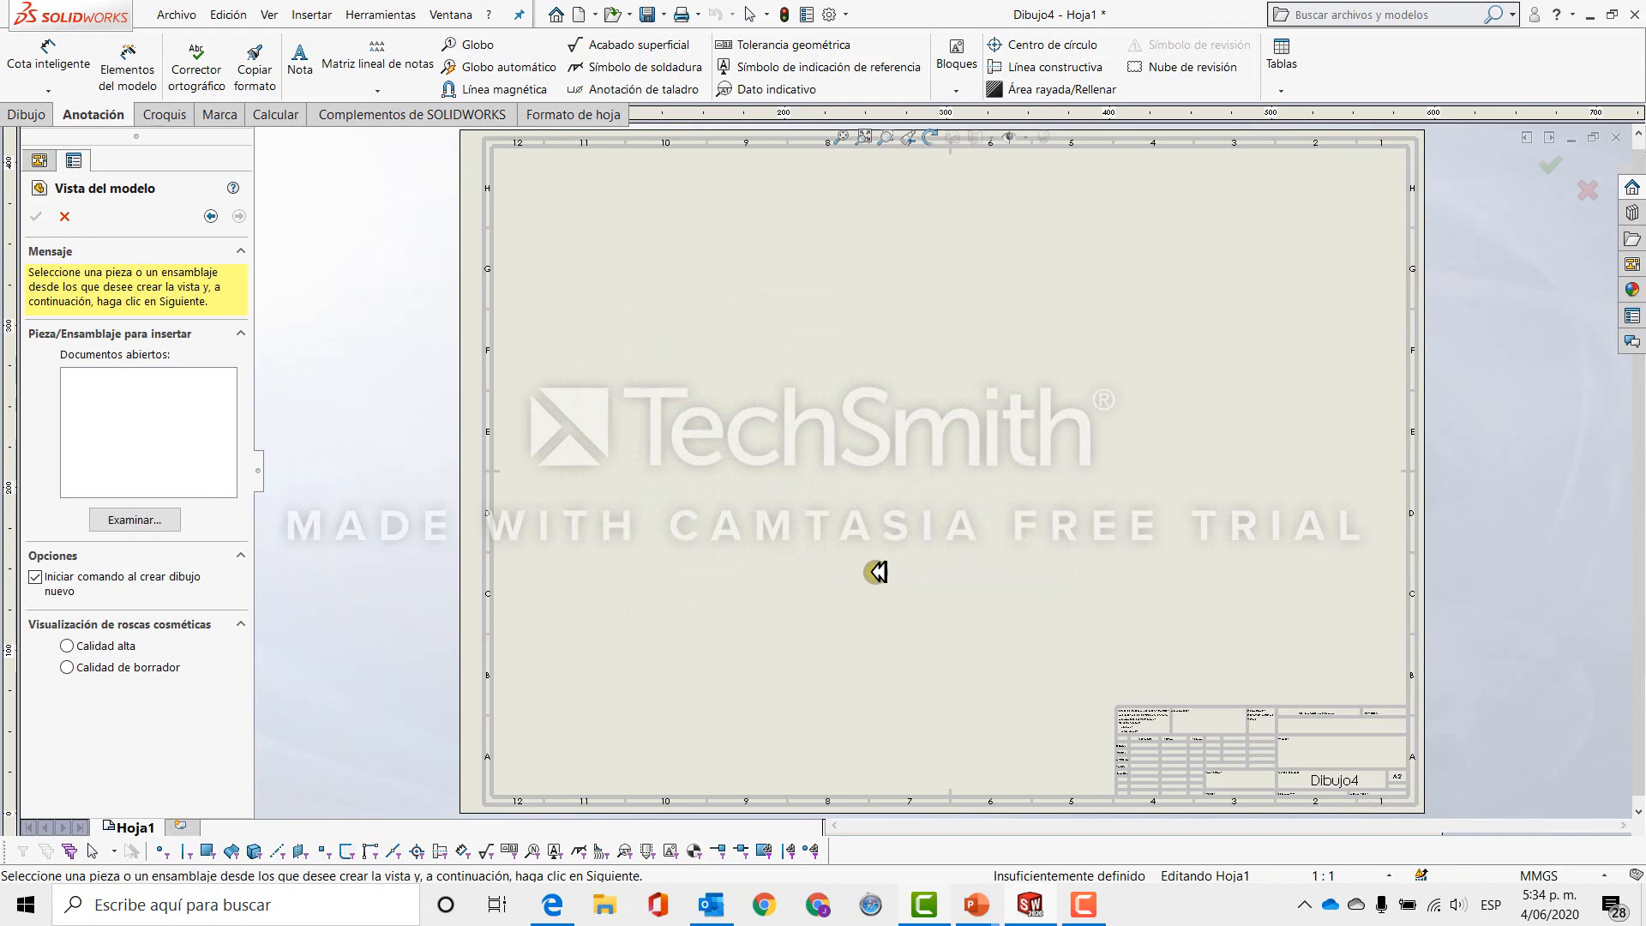
Cancel the Model View command without inserting a part or assembly.
click(44, 163)
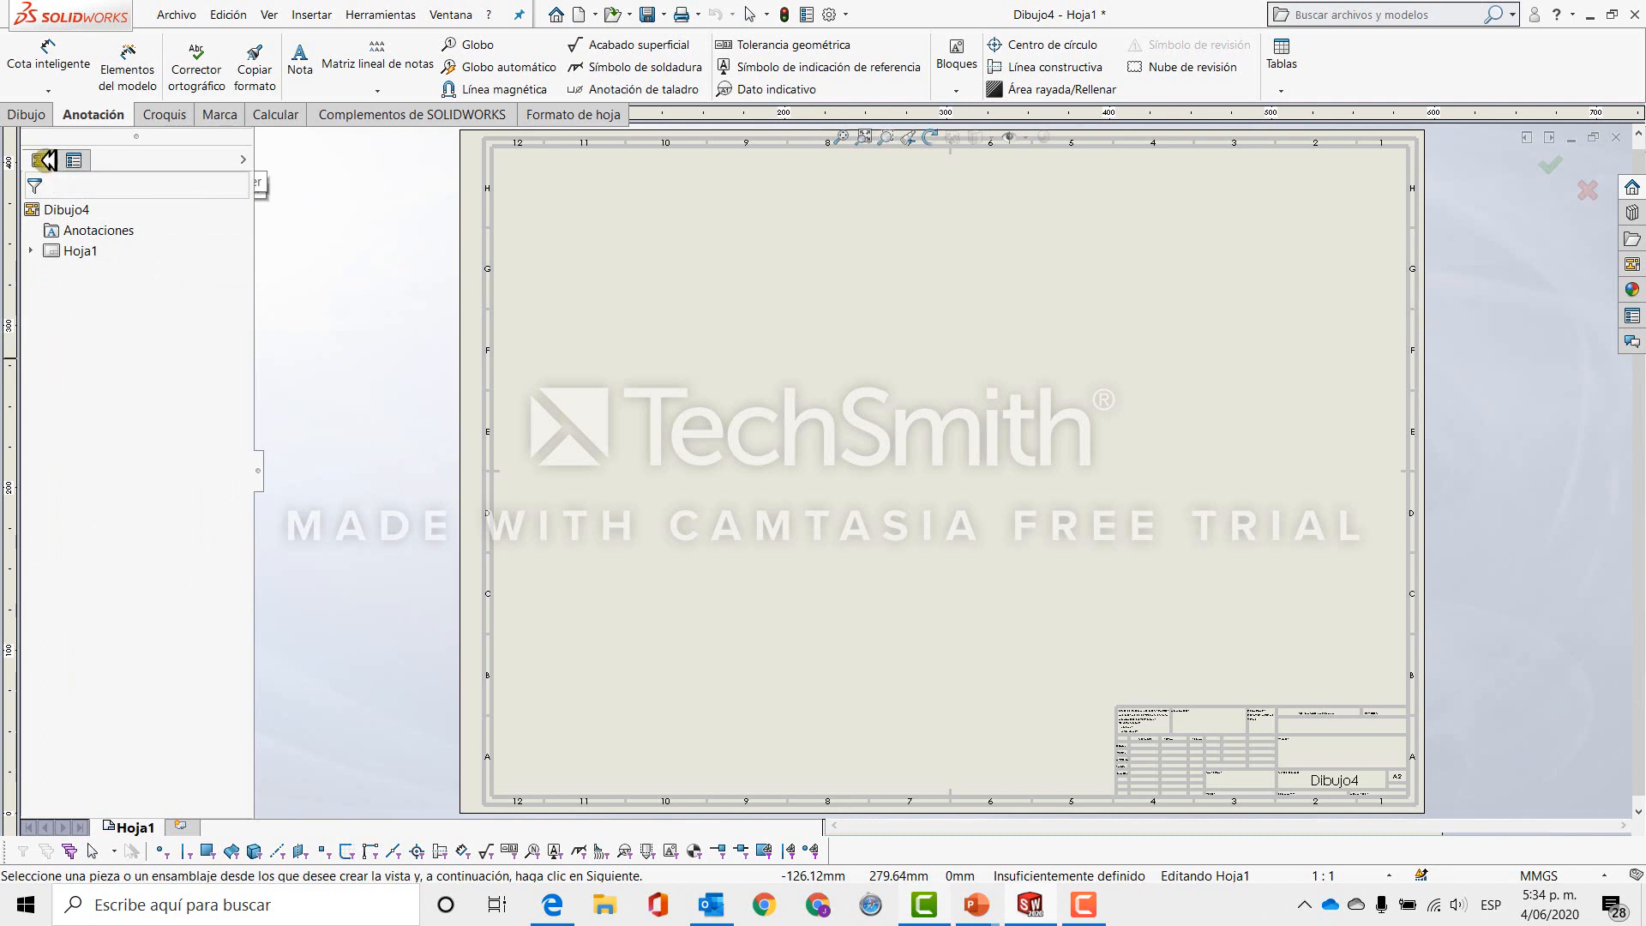
right_click(86, 252)
right_click(64, 210)
right_click(65, 210)
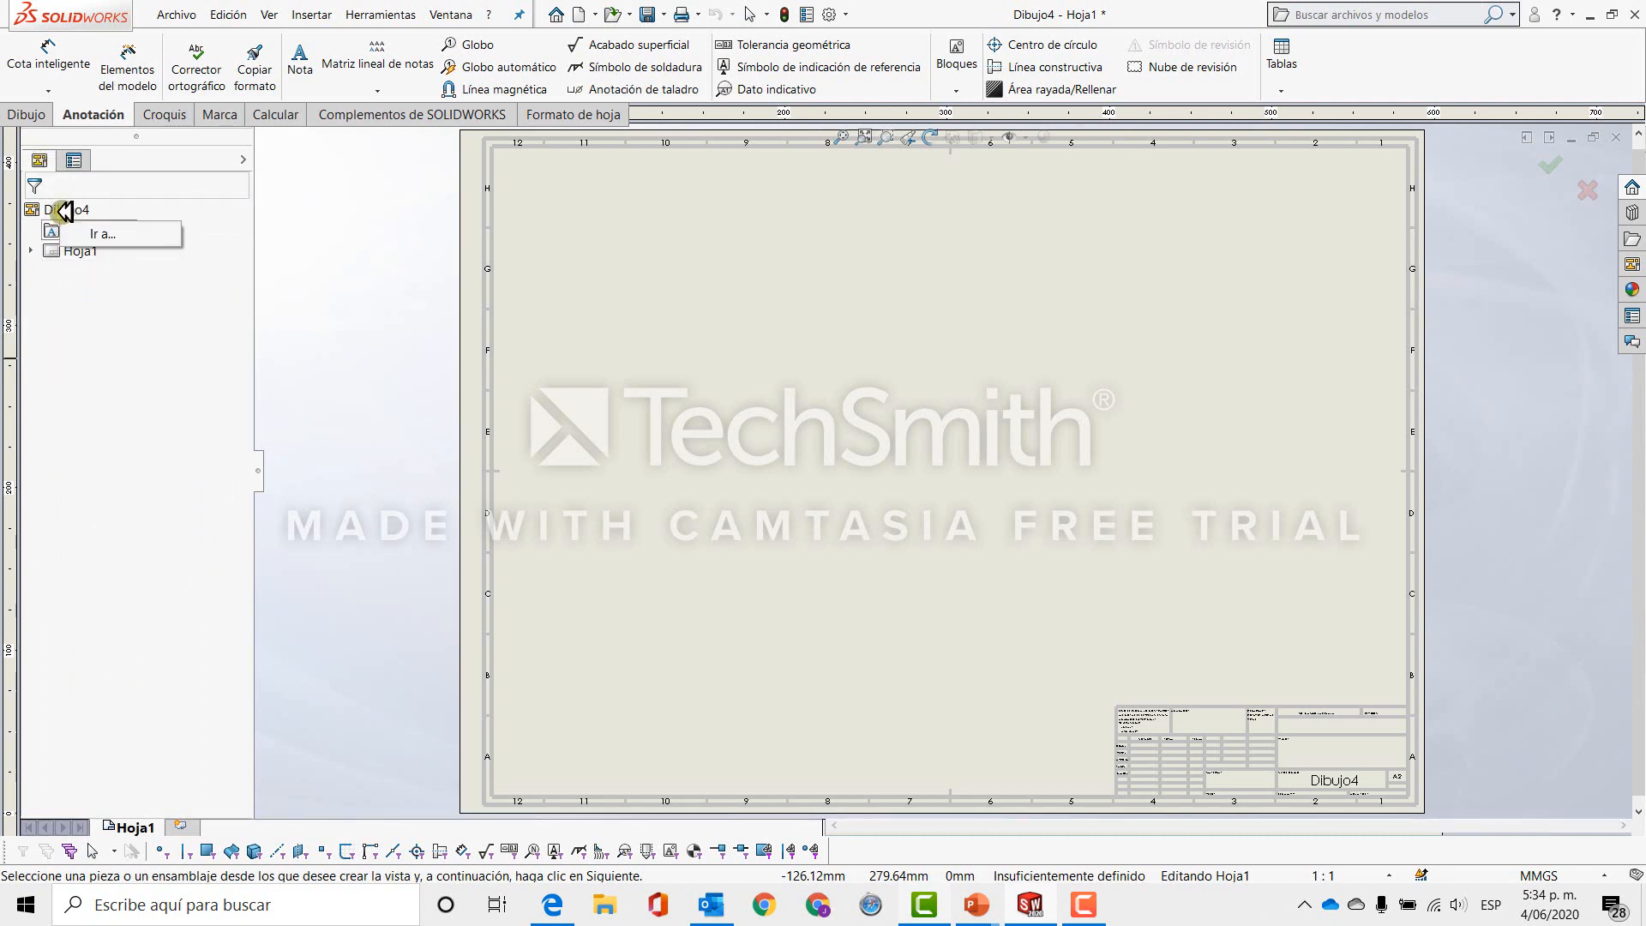
click(52, 335)
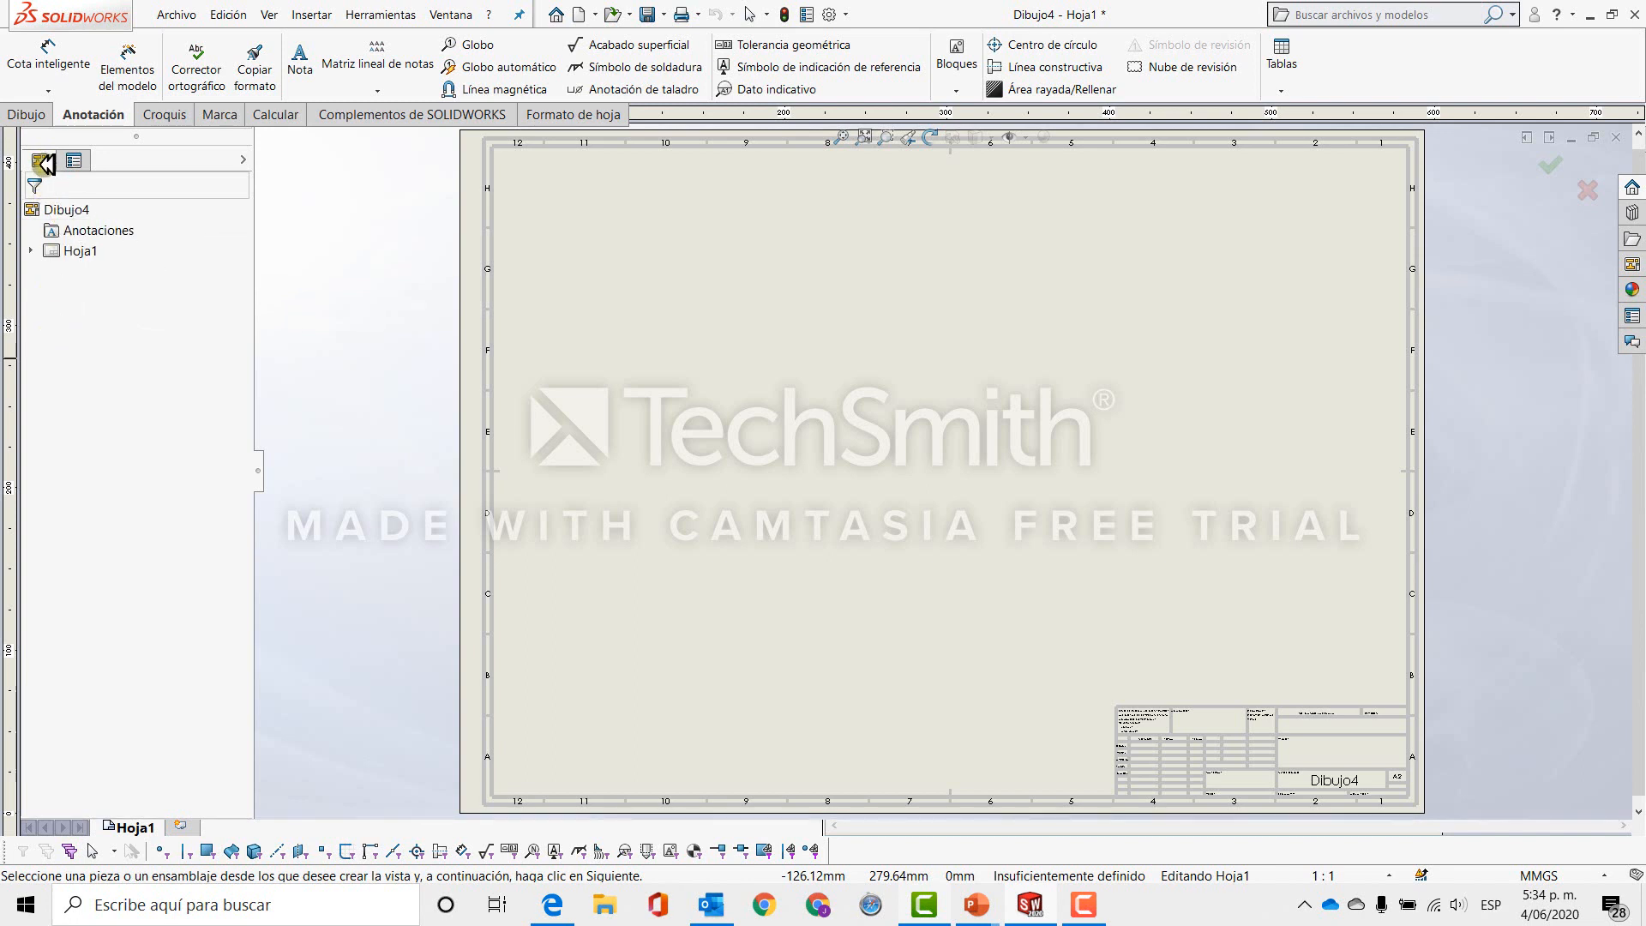
click(1586, 191)
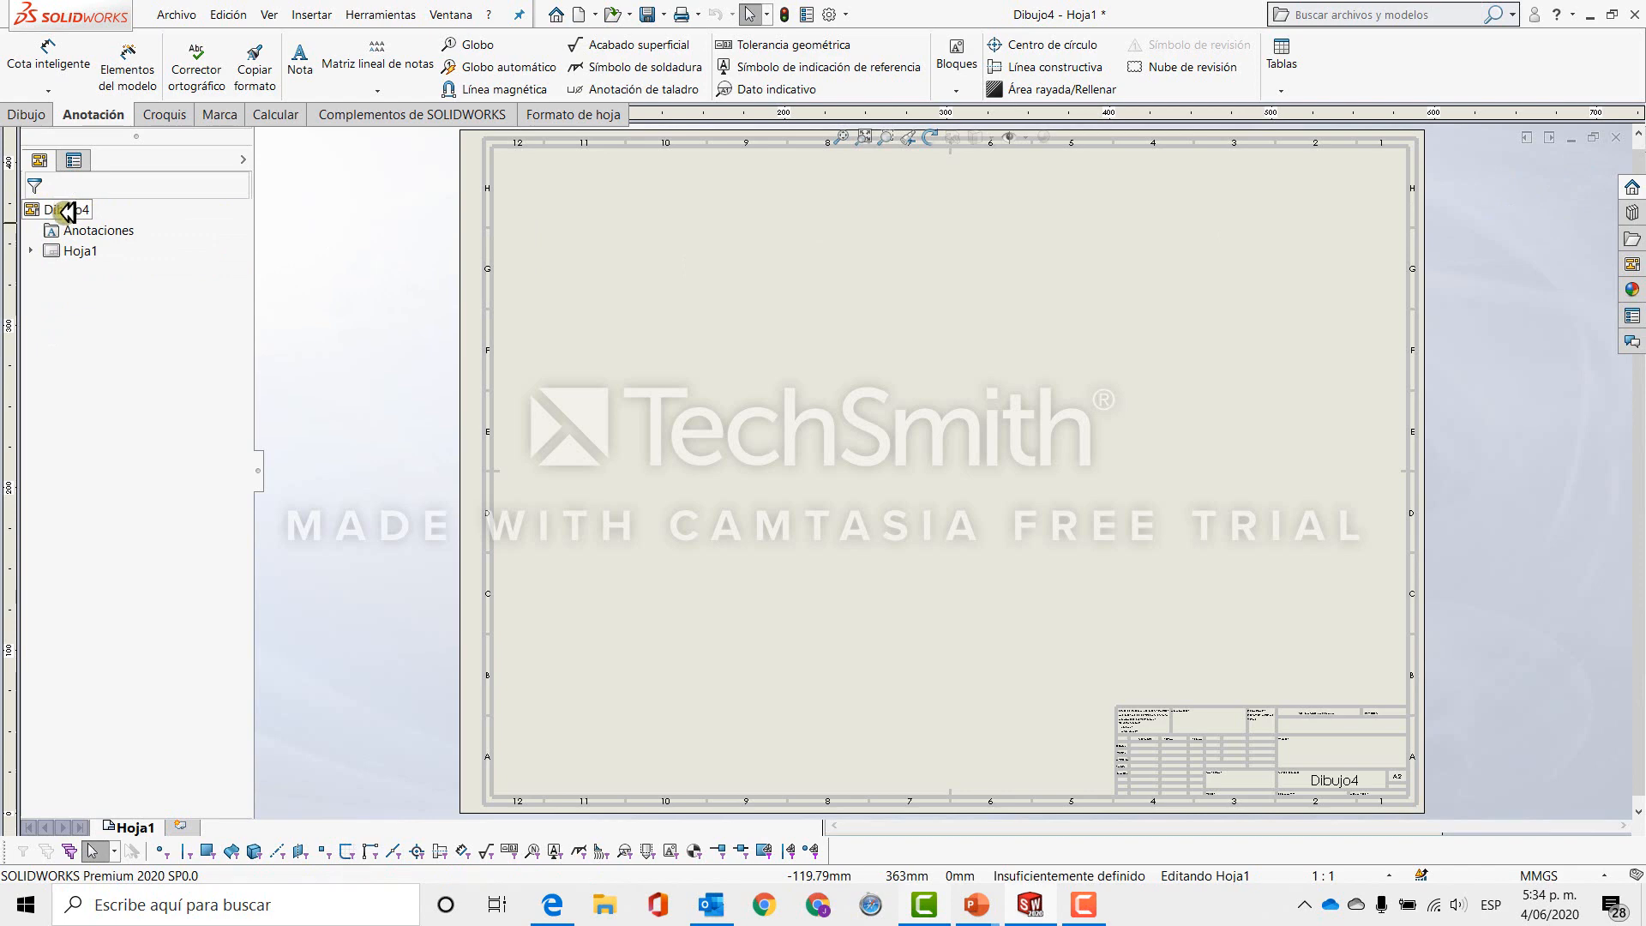
In the properties of Hoja1, name the sheet Plantilla Carta and set its scale to 1:2.
right_click(86, 252)
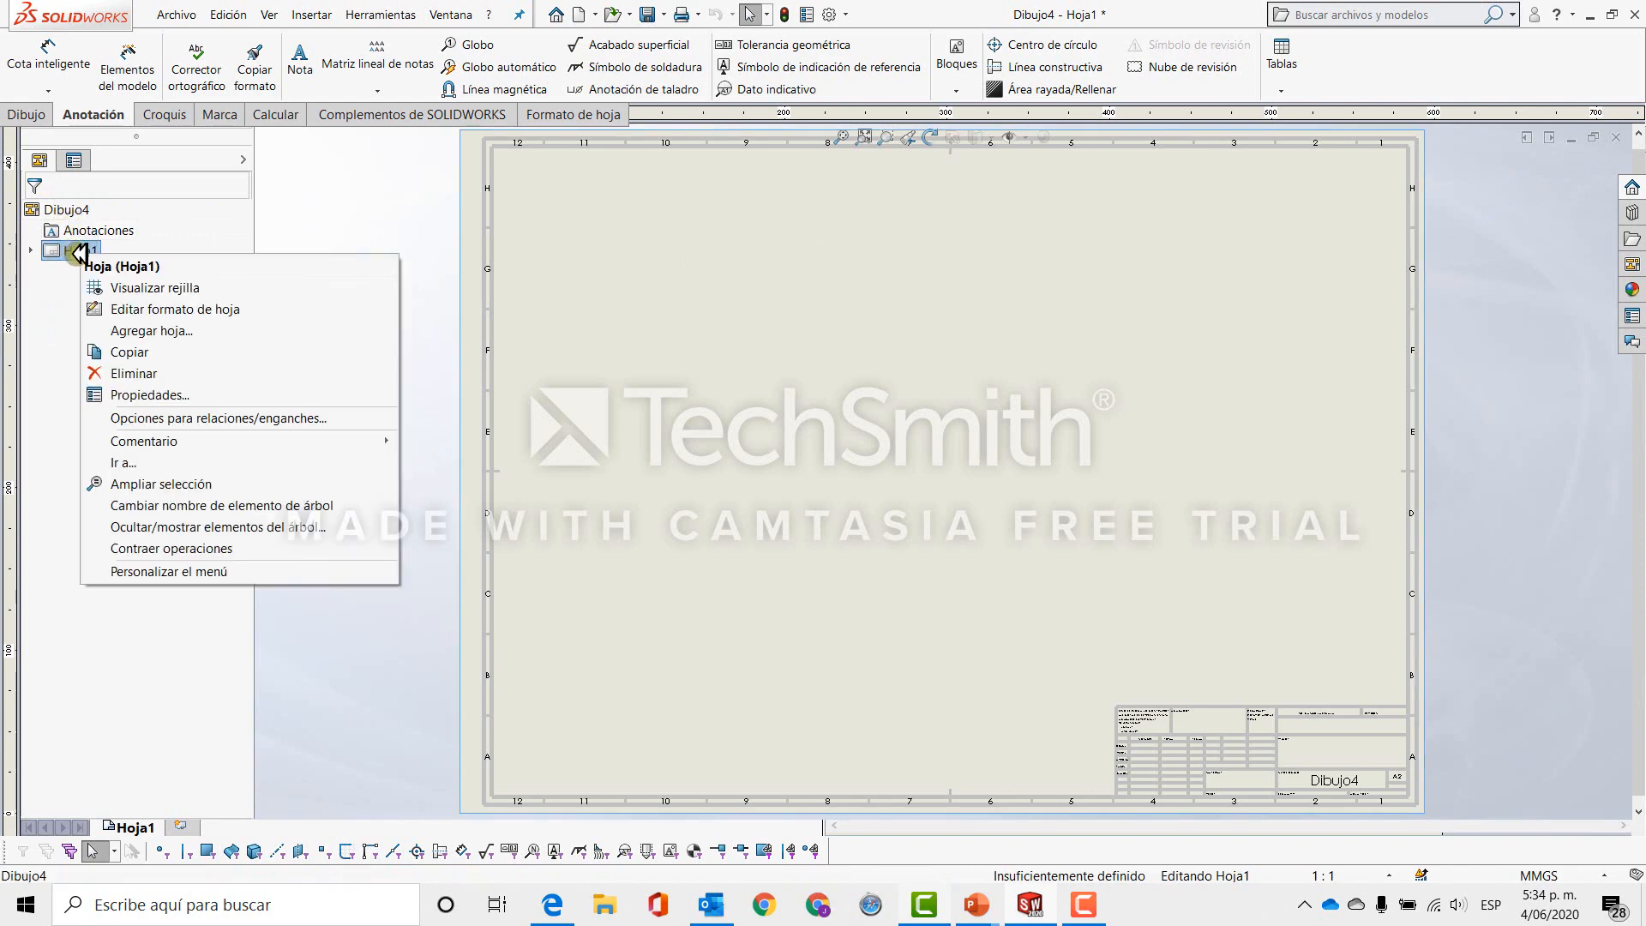
click(172, 396)
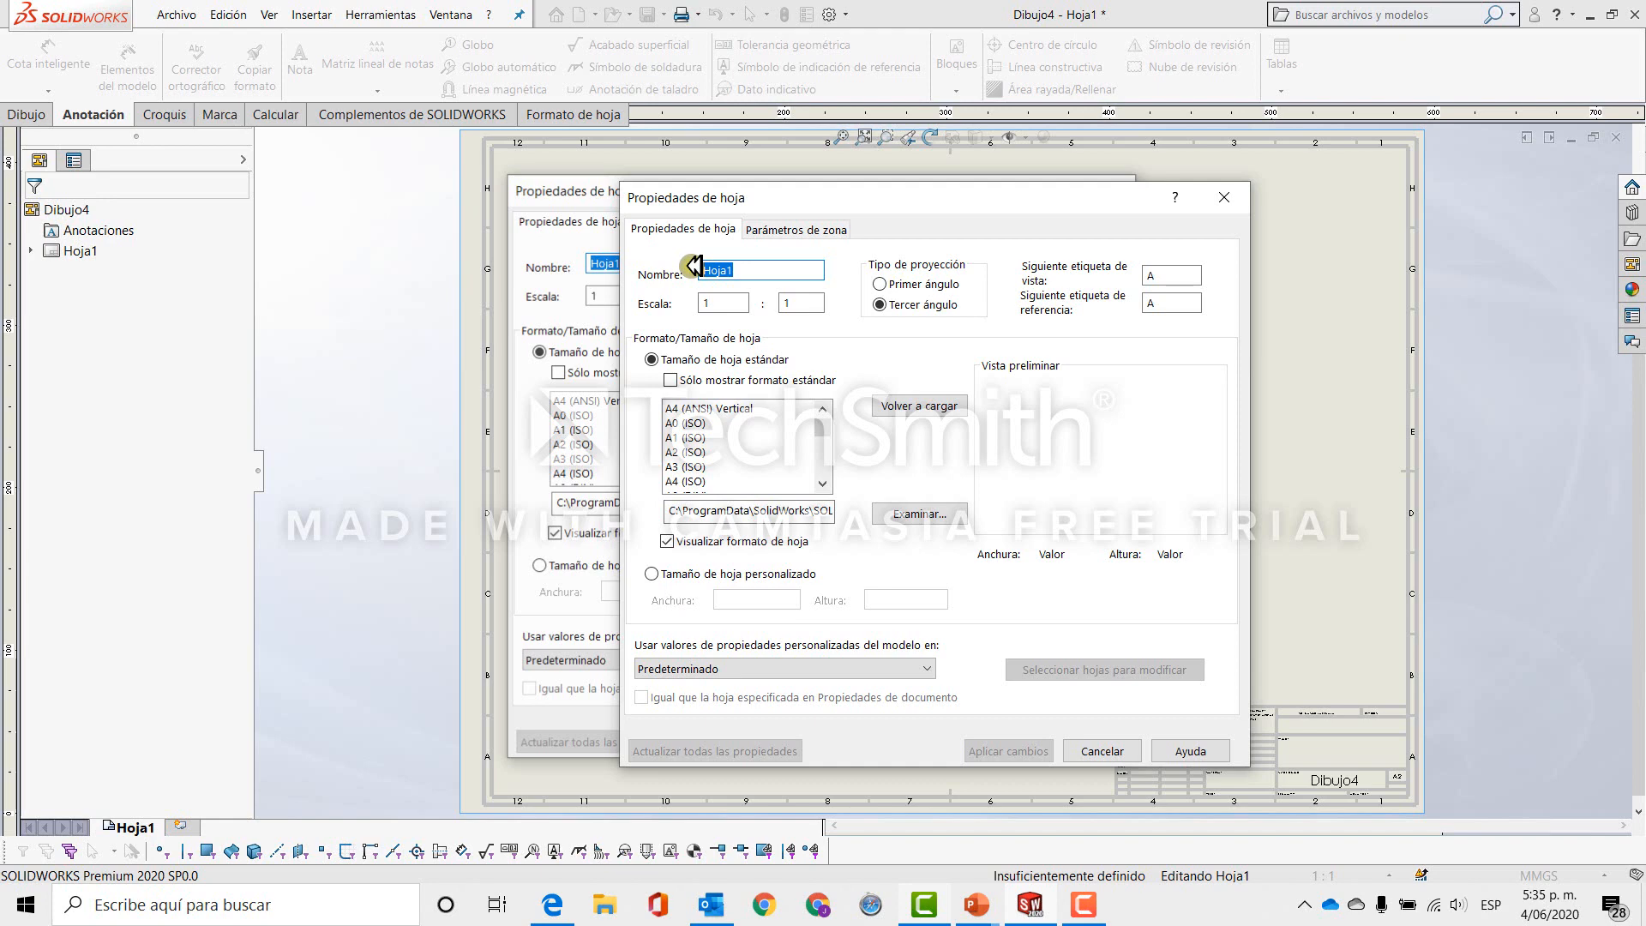
text(Pla)
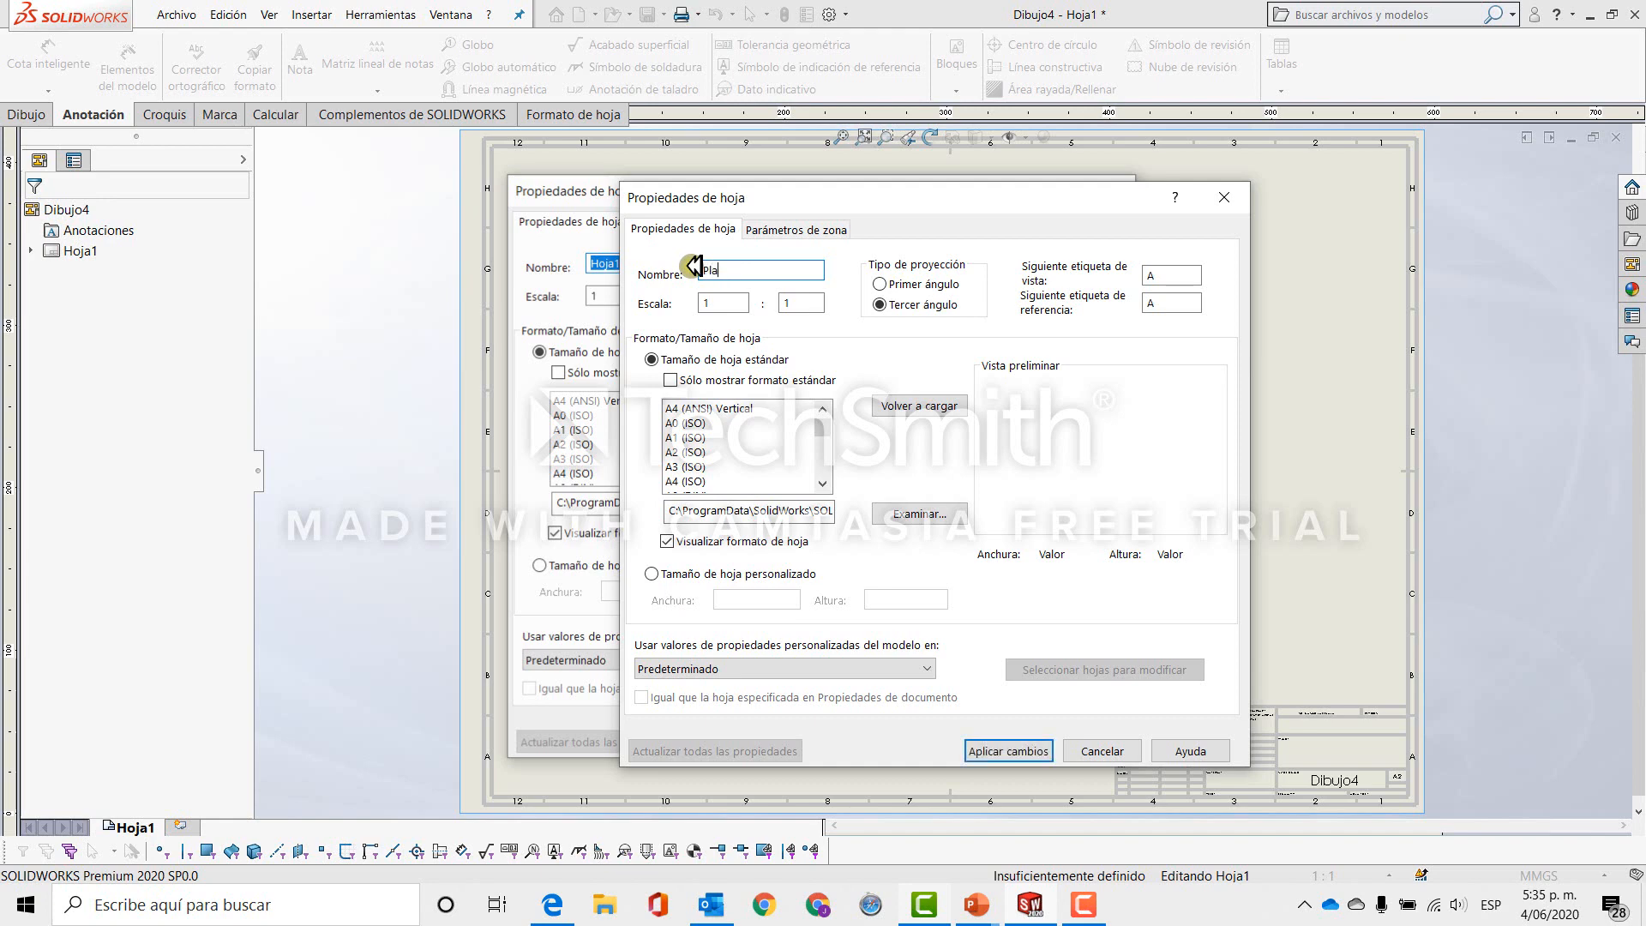
text(ntilla Carta)
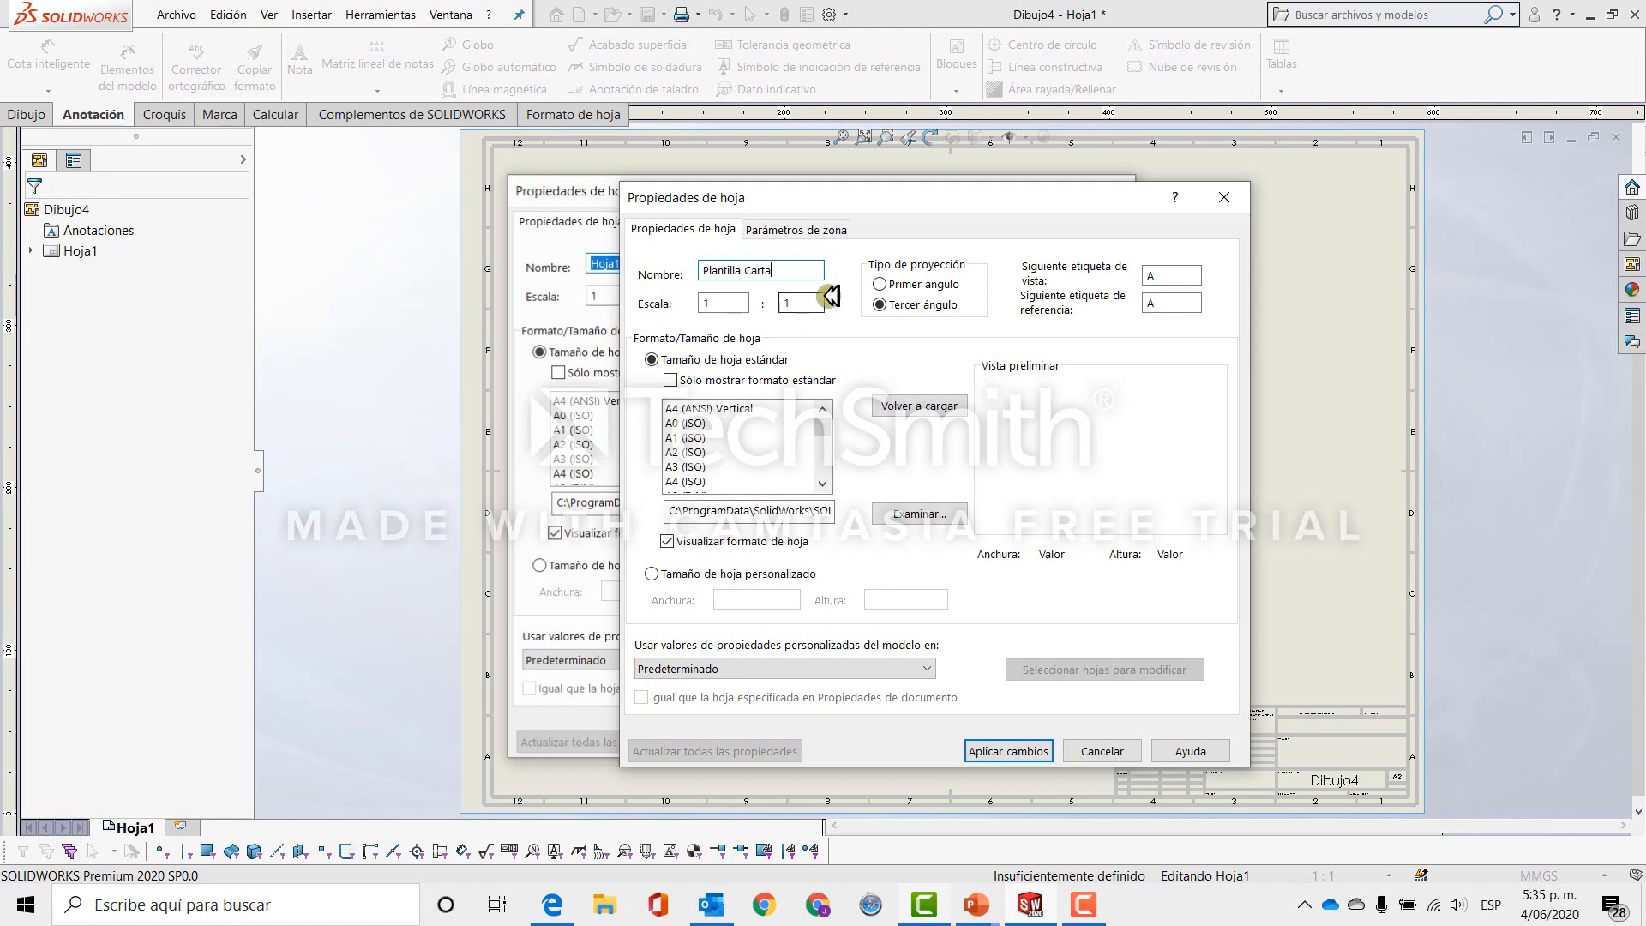
click(795, 304)
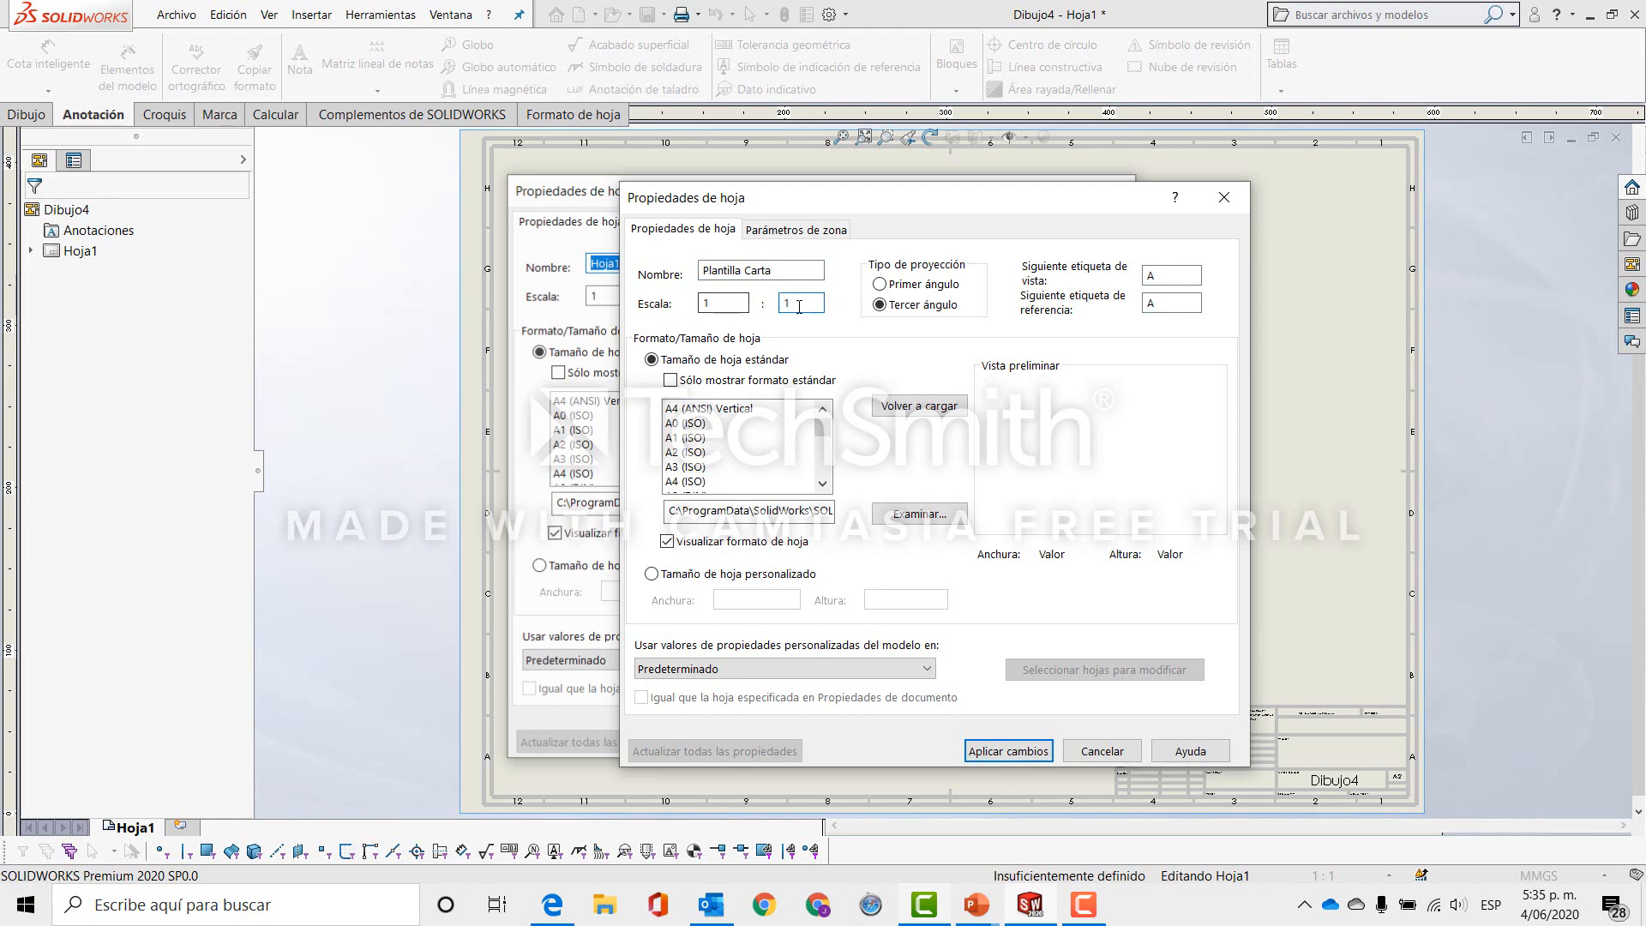
key(BackSpace)
text(2)
Browse the standard sheet formats in the sheet properties and select plantilla carta.
scroll(722, 452, down, 2)
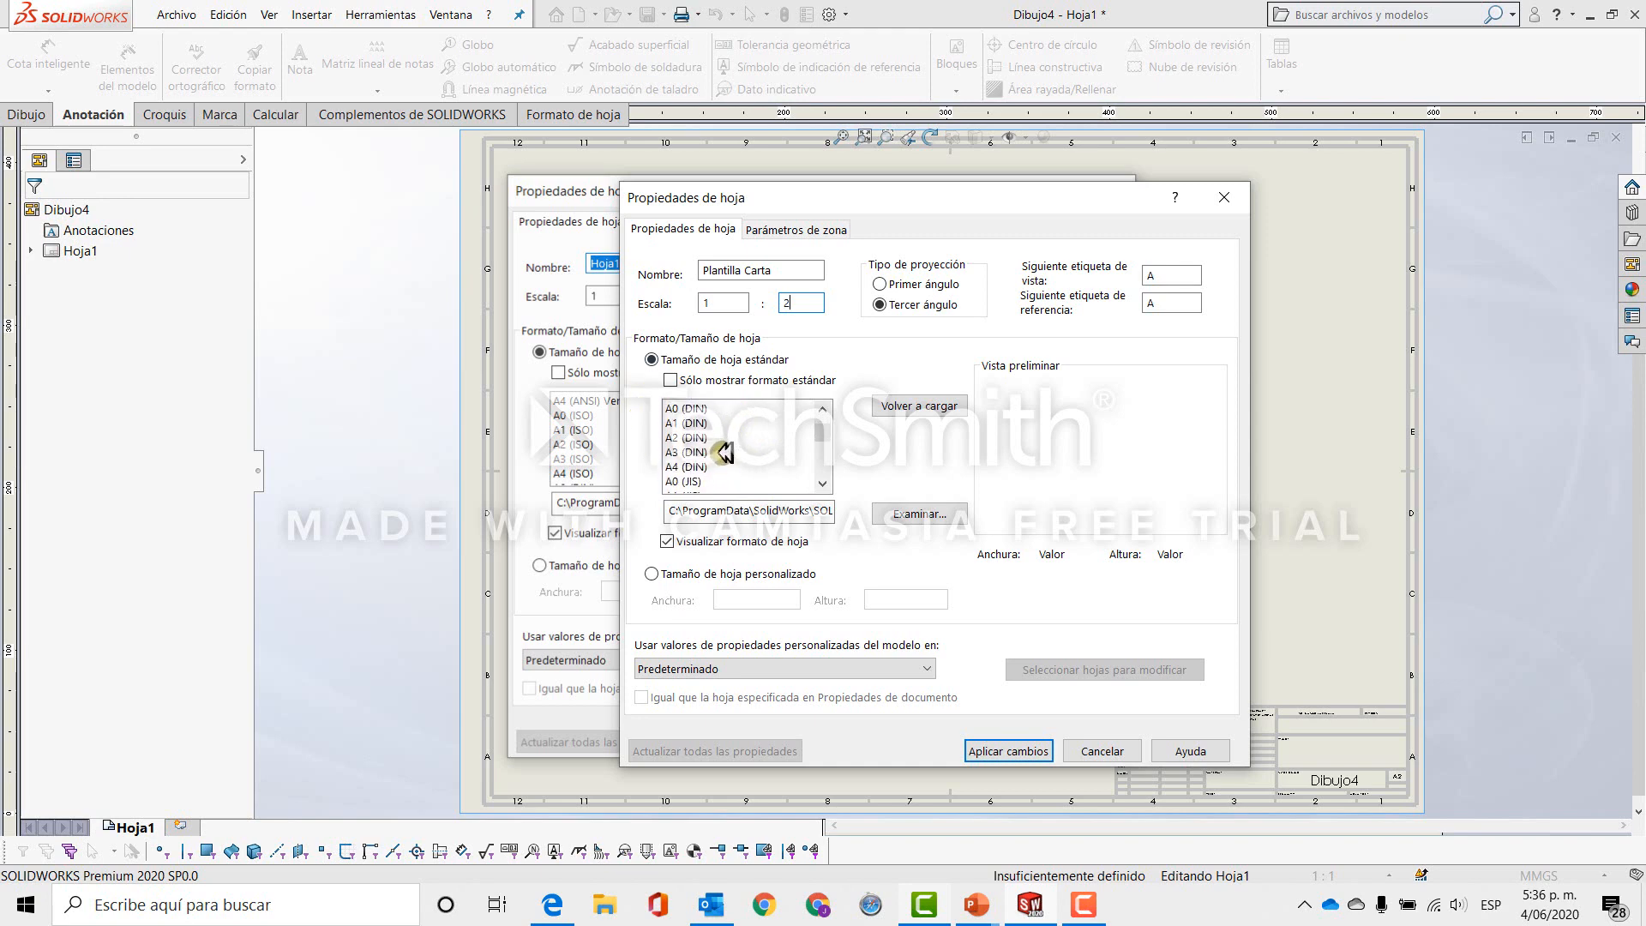
scroll(723, 452, down, 5)
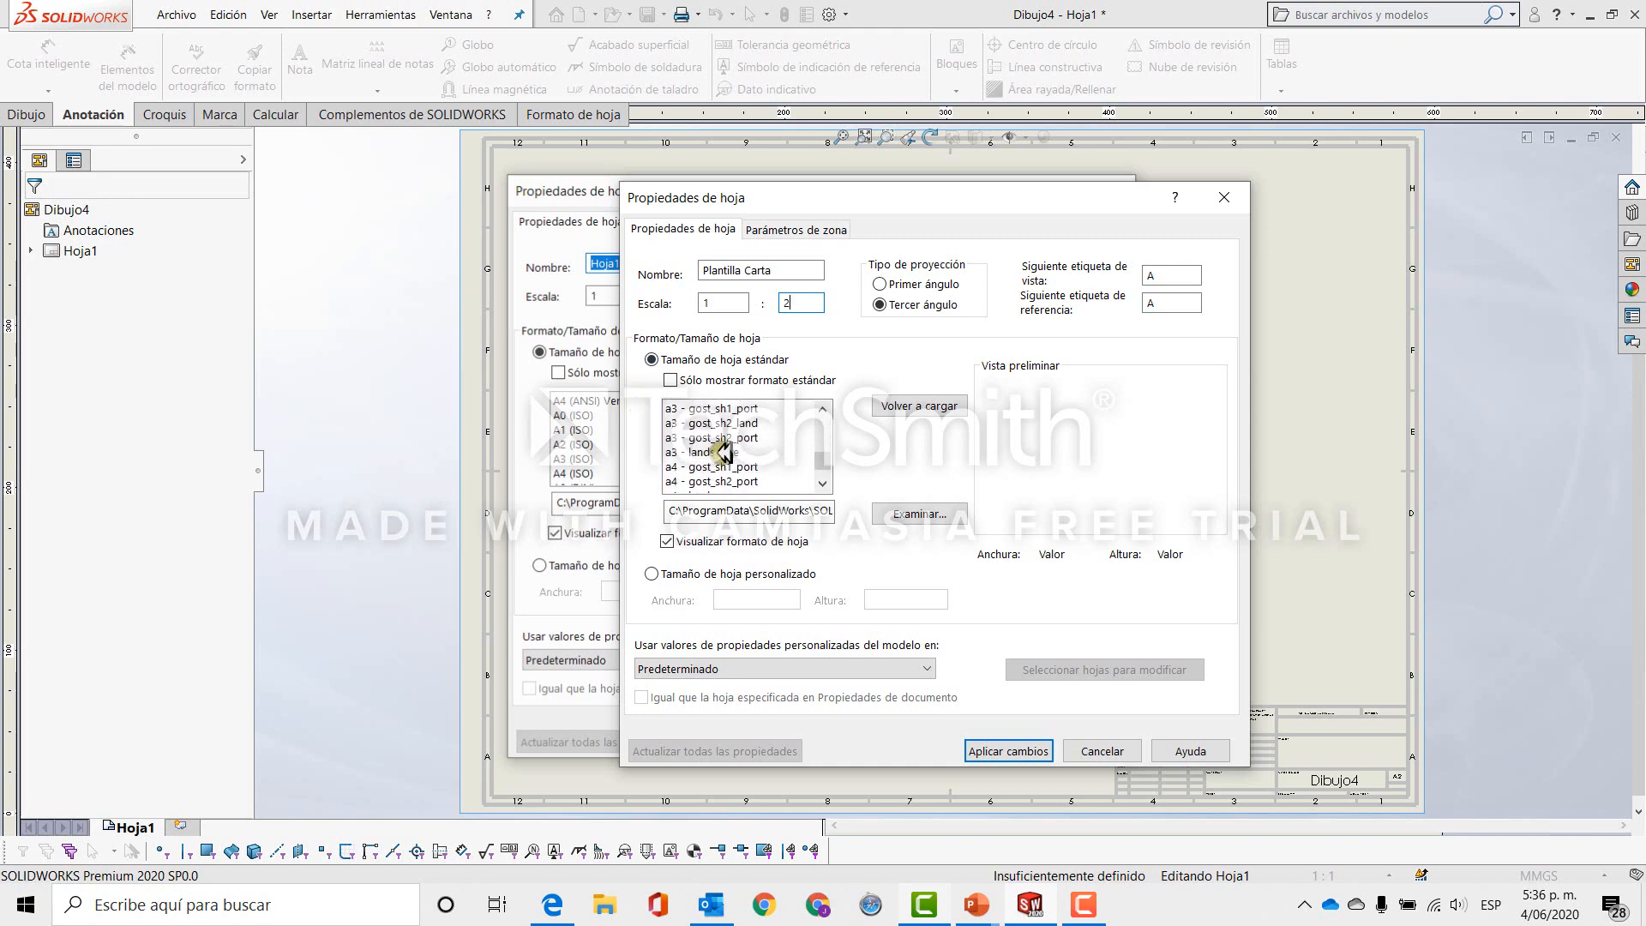
scroll(723, 452, down, 2)
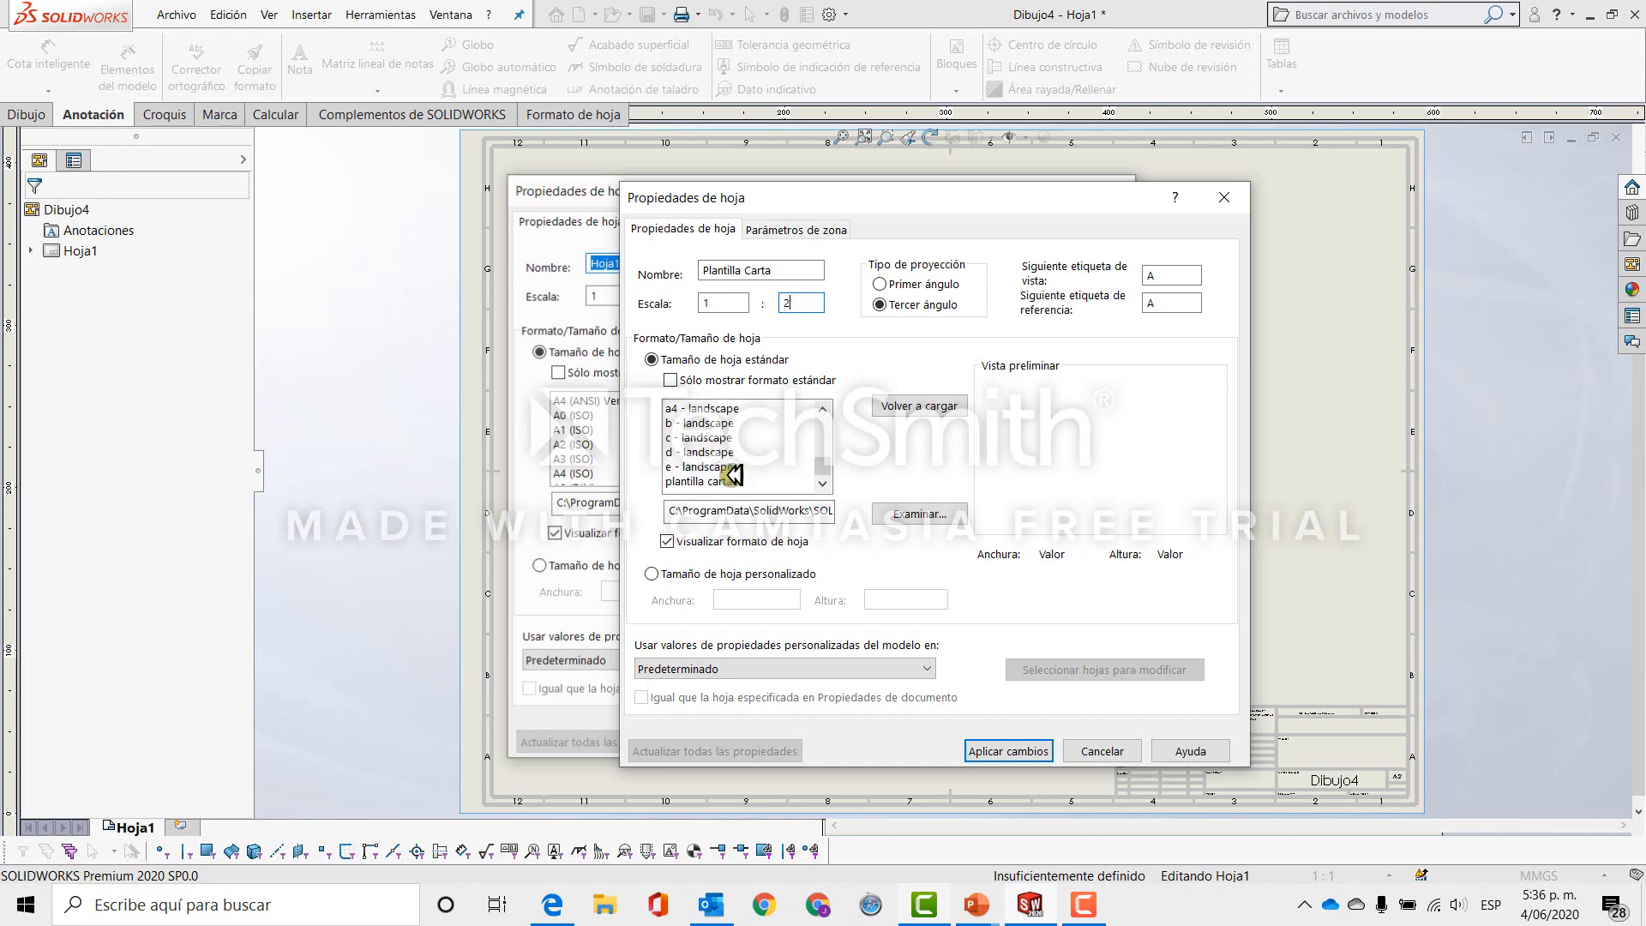
scroll(733, 472, up, 6)
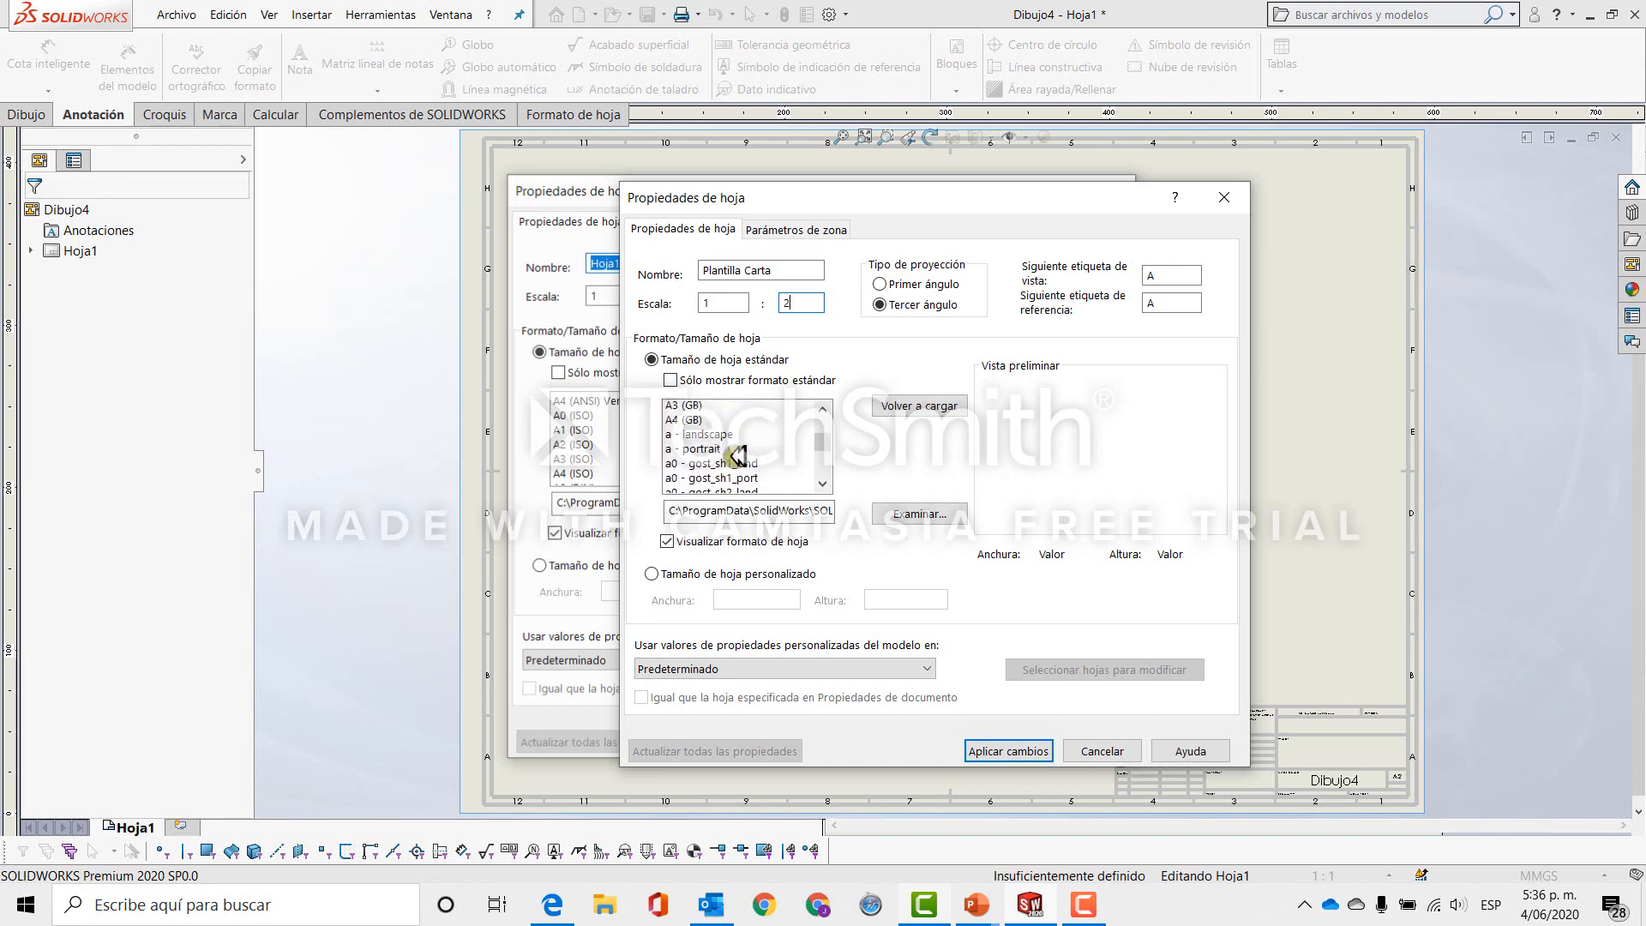
scroll(733, 454, up, 4)
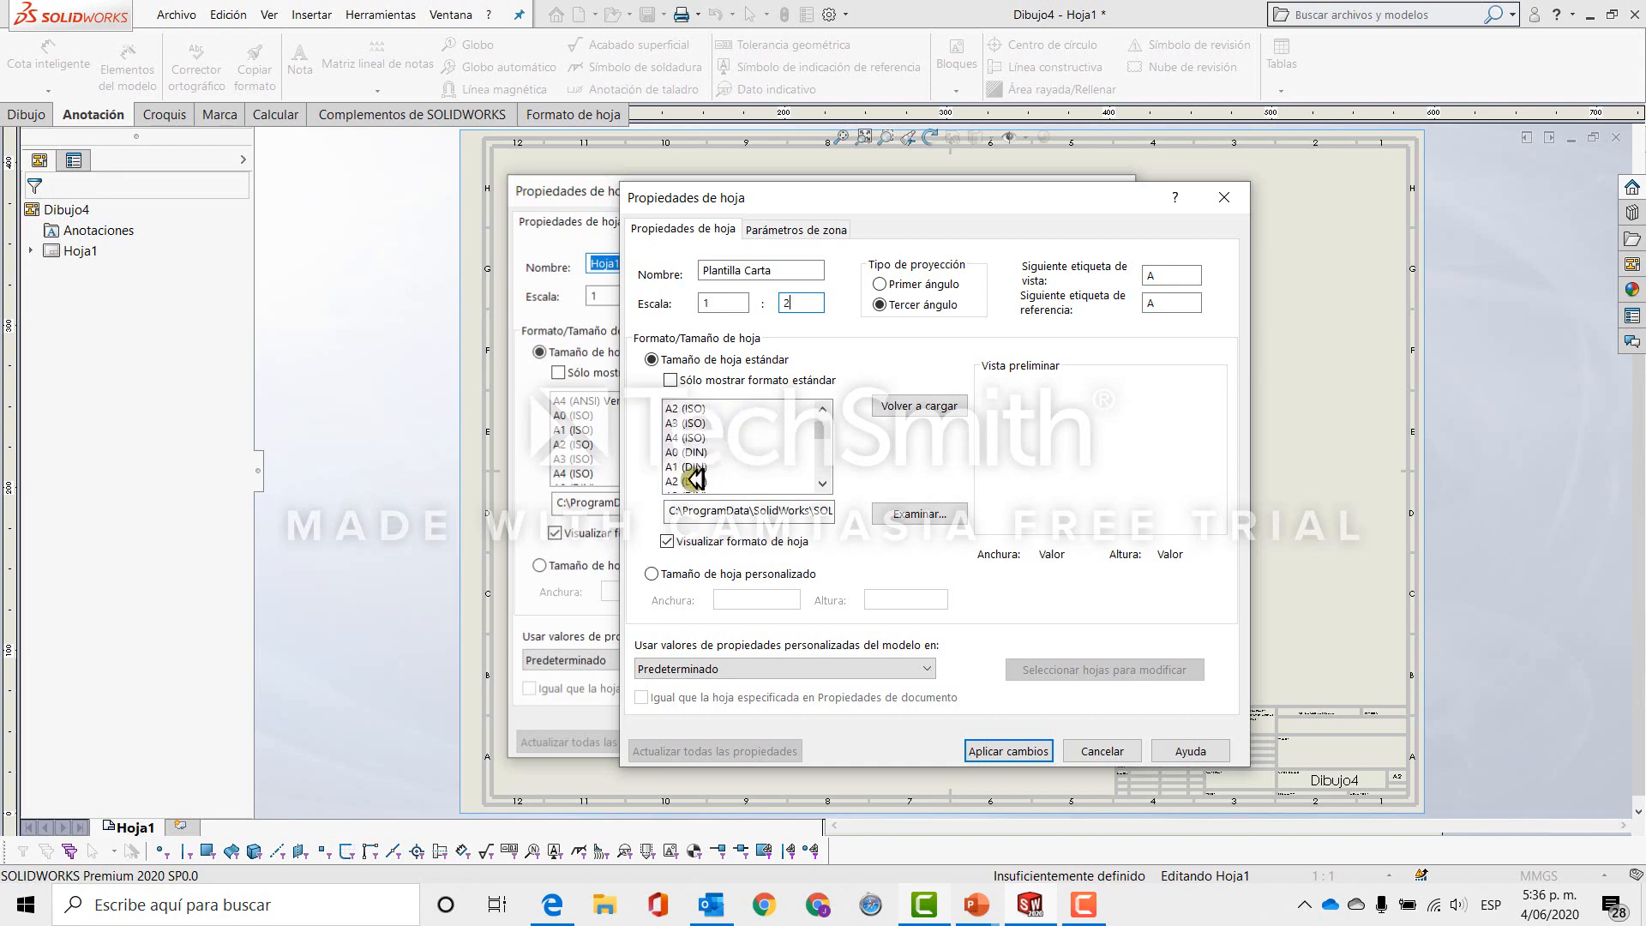
scroll(696, 478, down, 5)
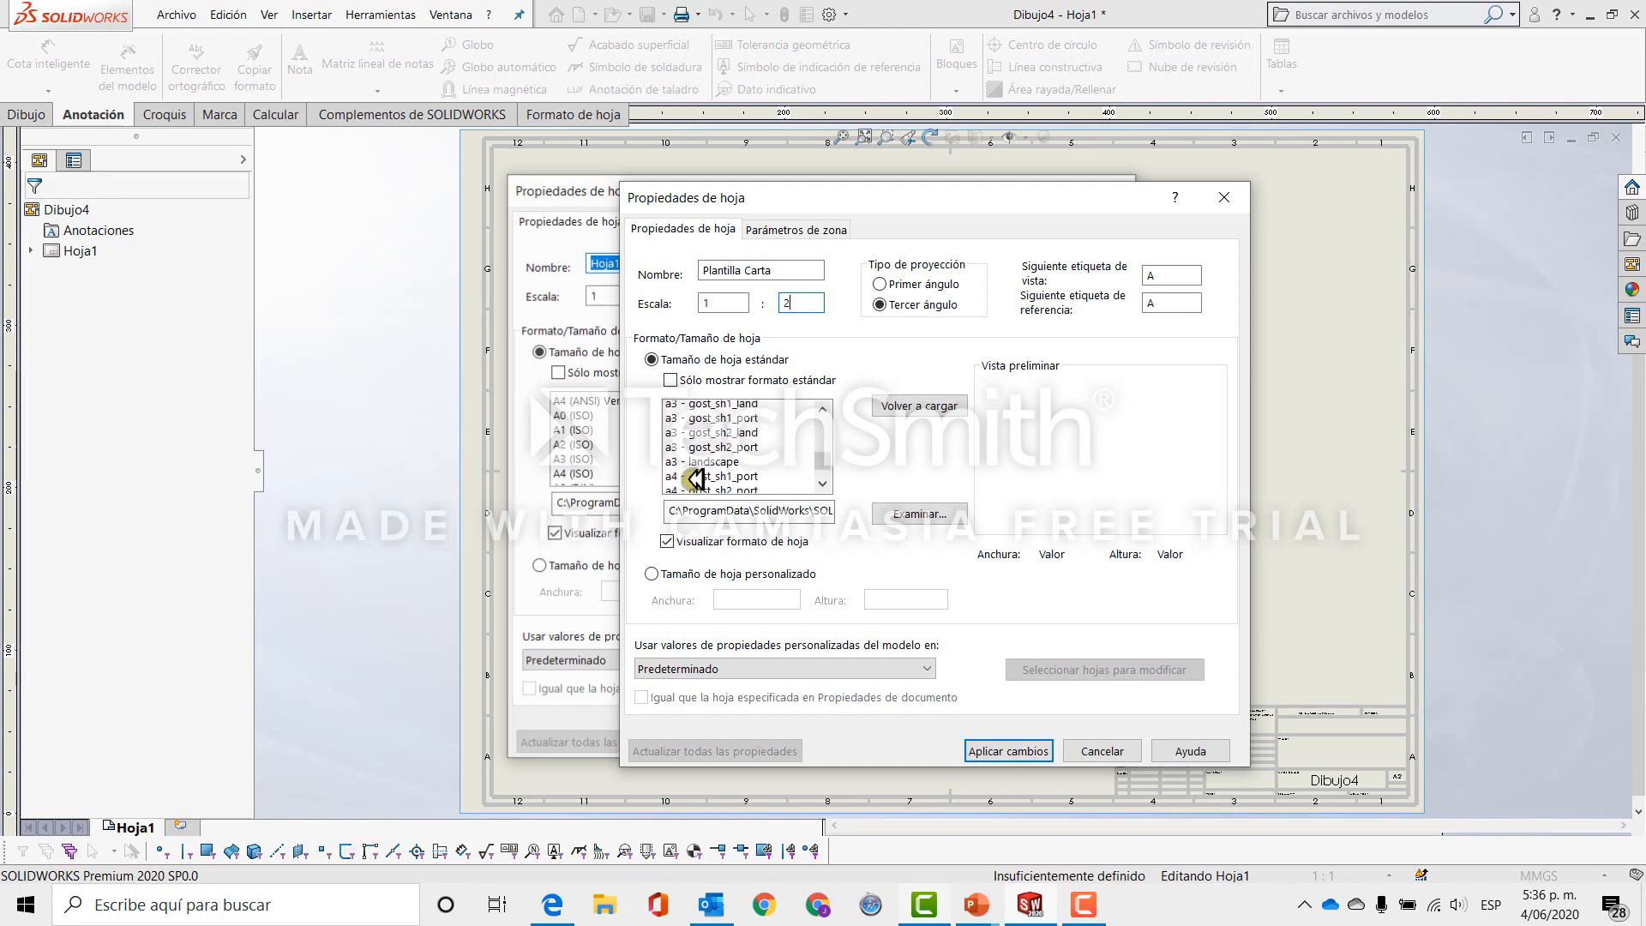
scroll(696, 479, down, 3)
click(712, 481)
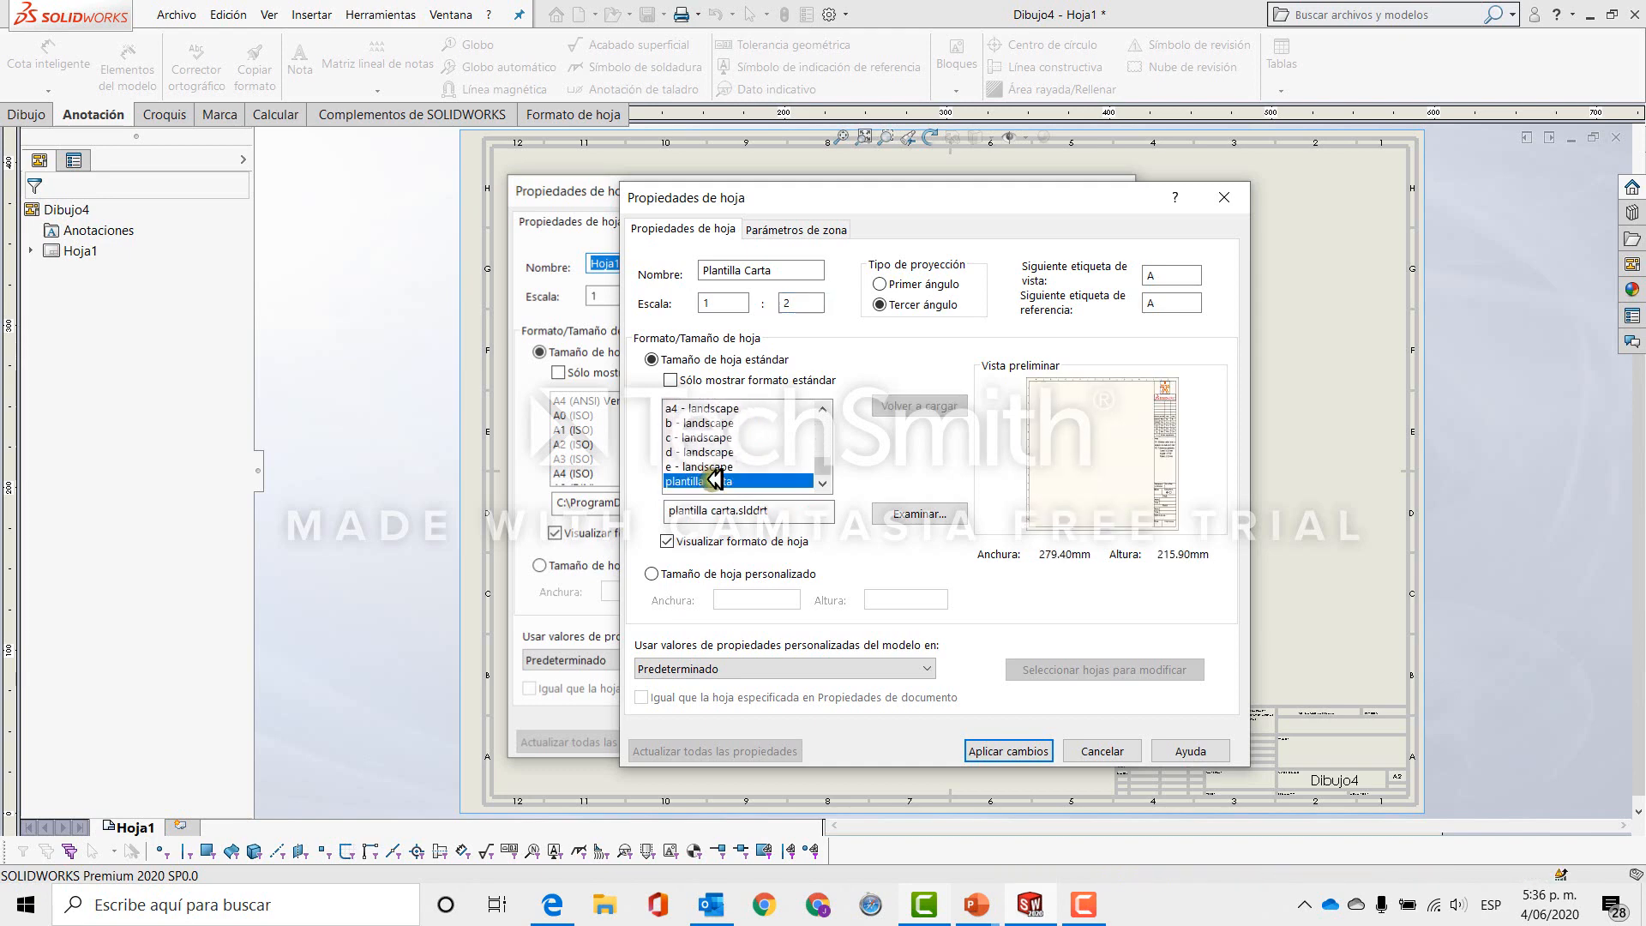
Choose the custom sheet size option and apply the sheet property changes.
click(655, 574)
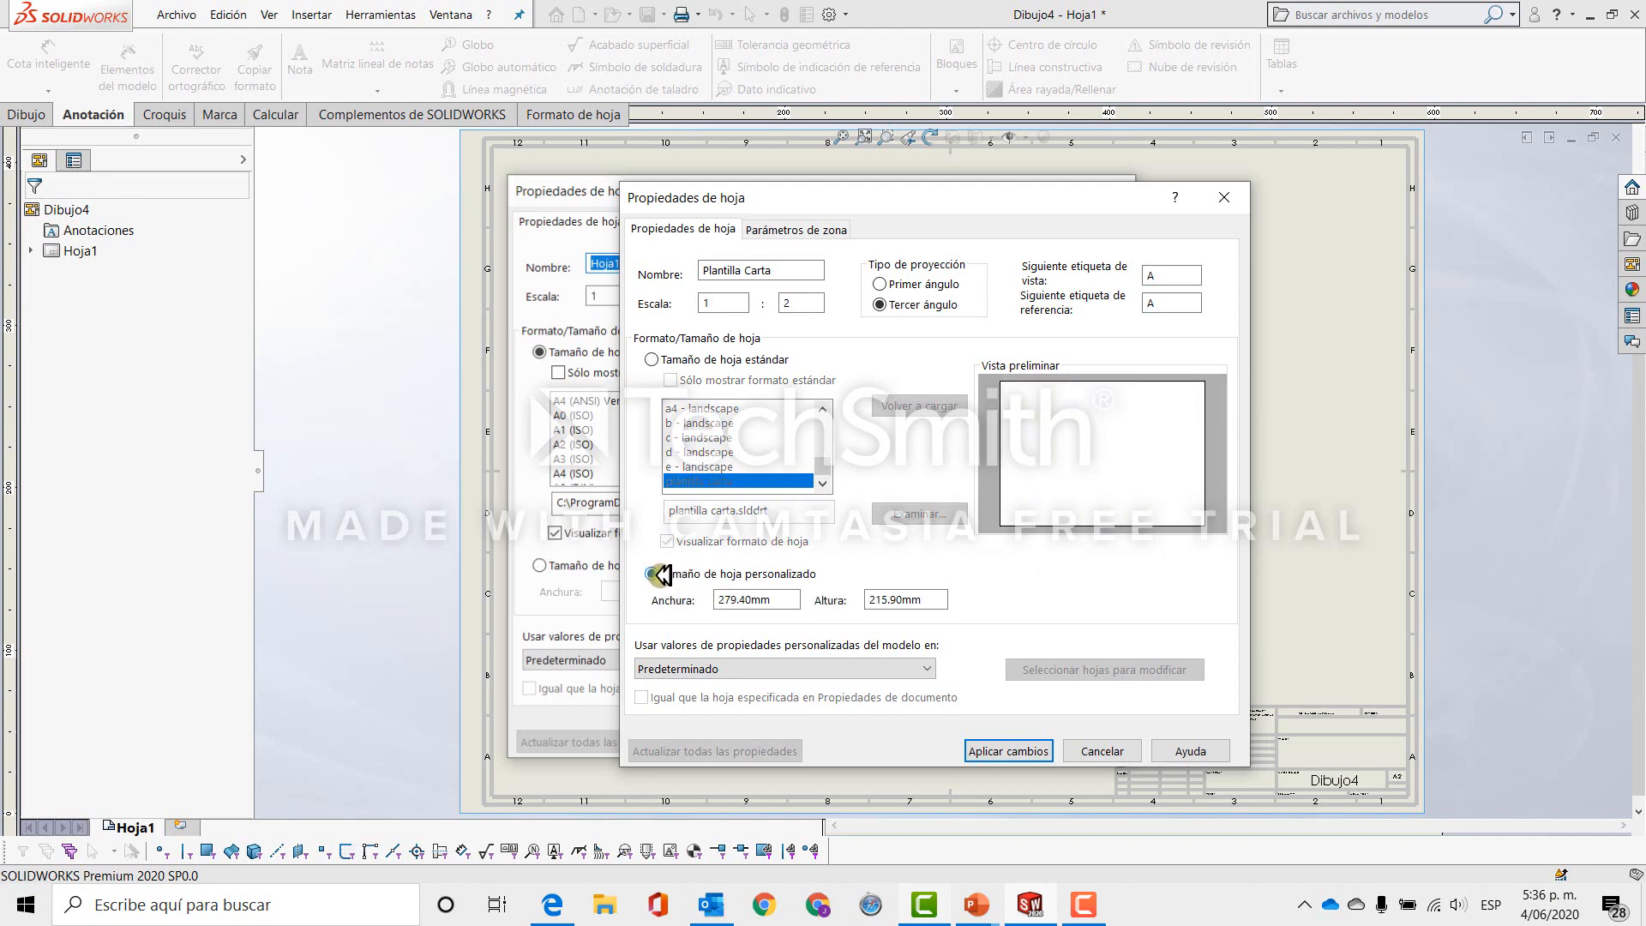
click(762, 607)
click(1035, 752)
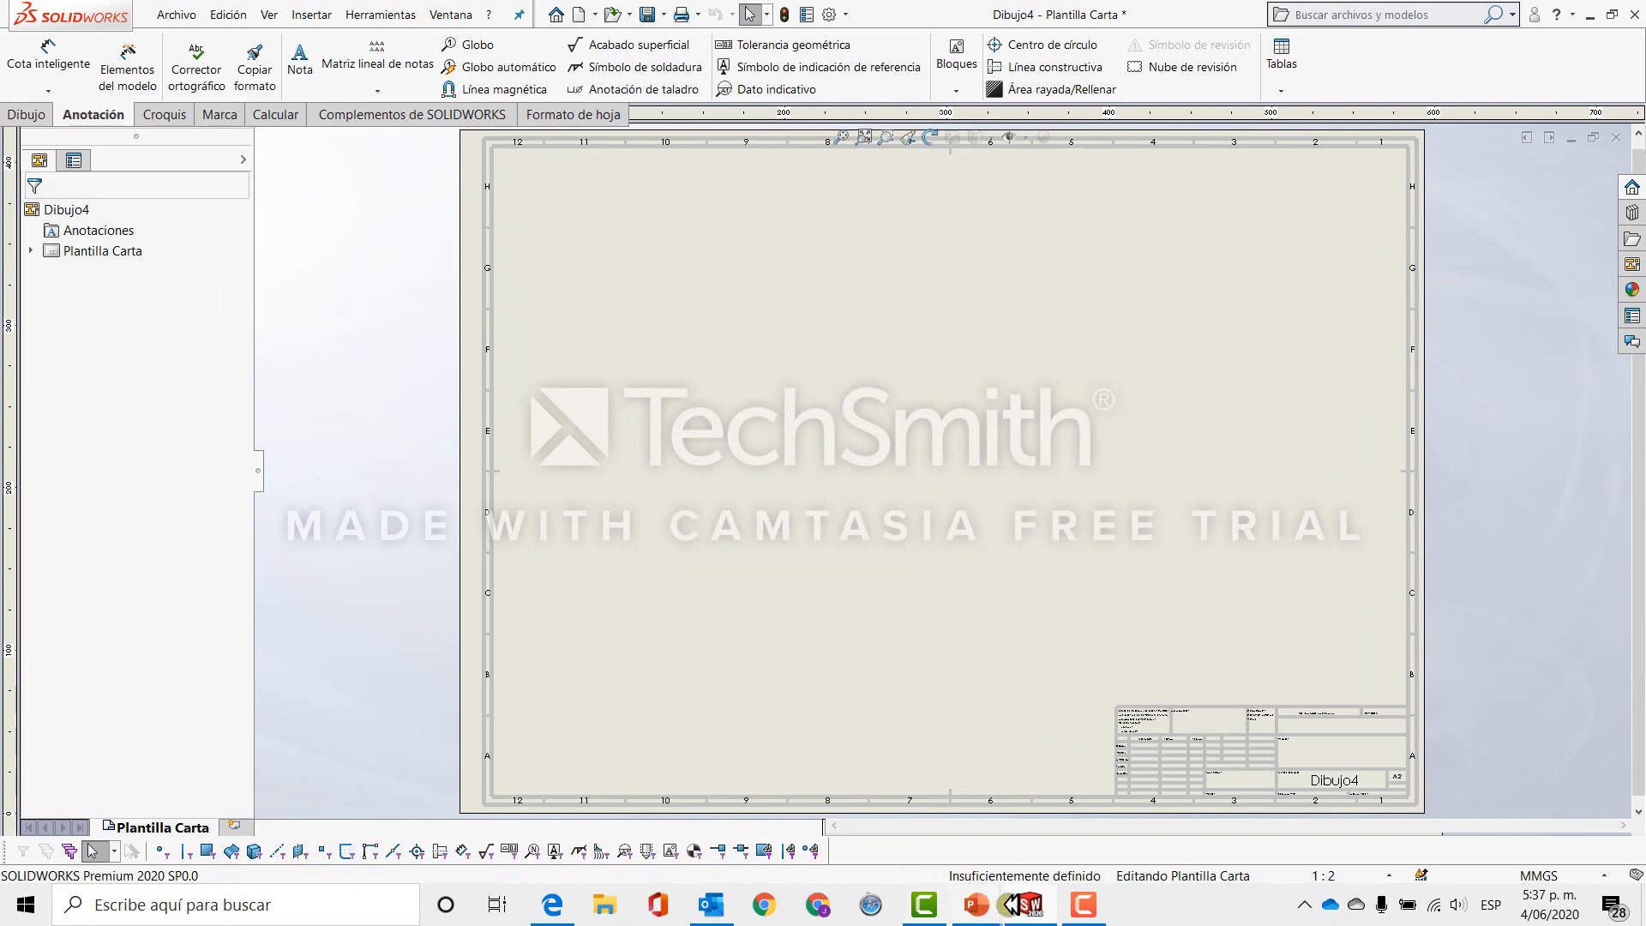
Switch to the running PowerPoint slide show to review the drawing template's sheet property settings.
click(979, 904)
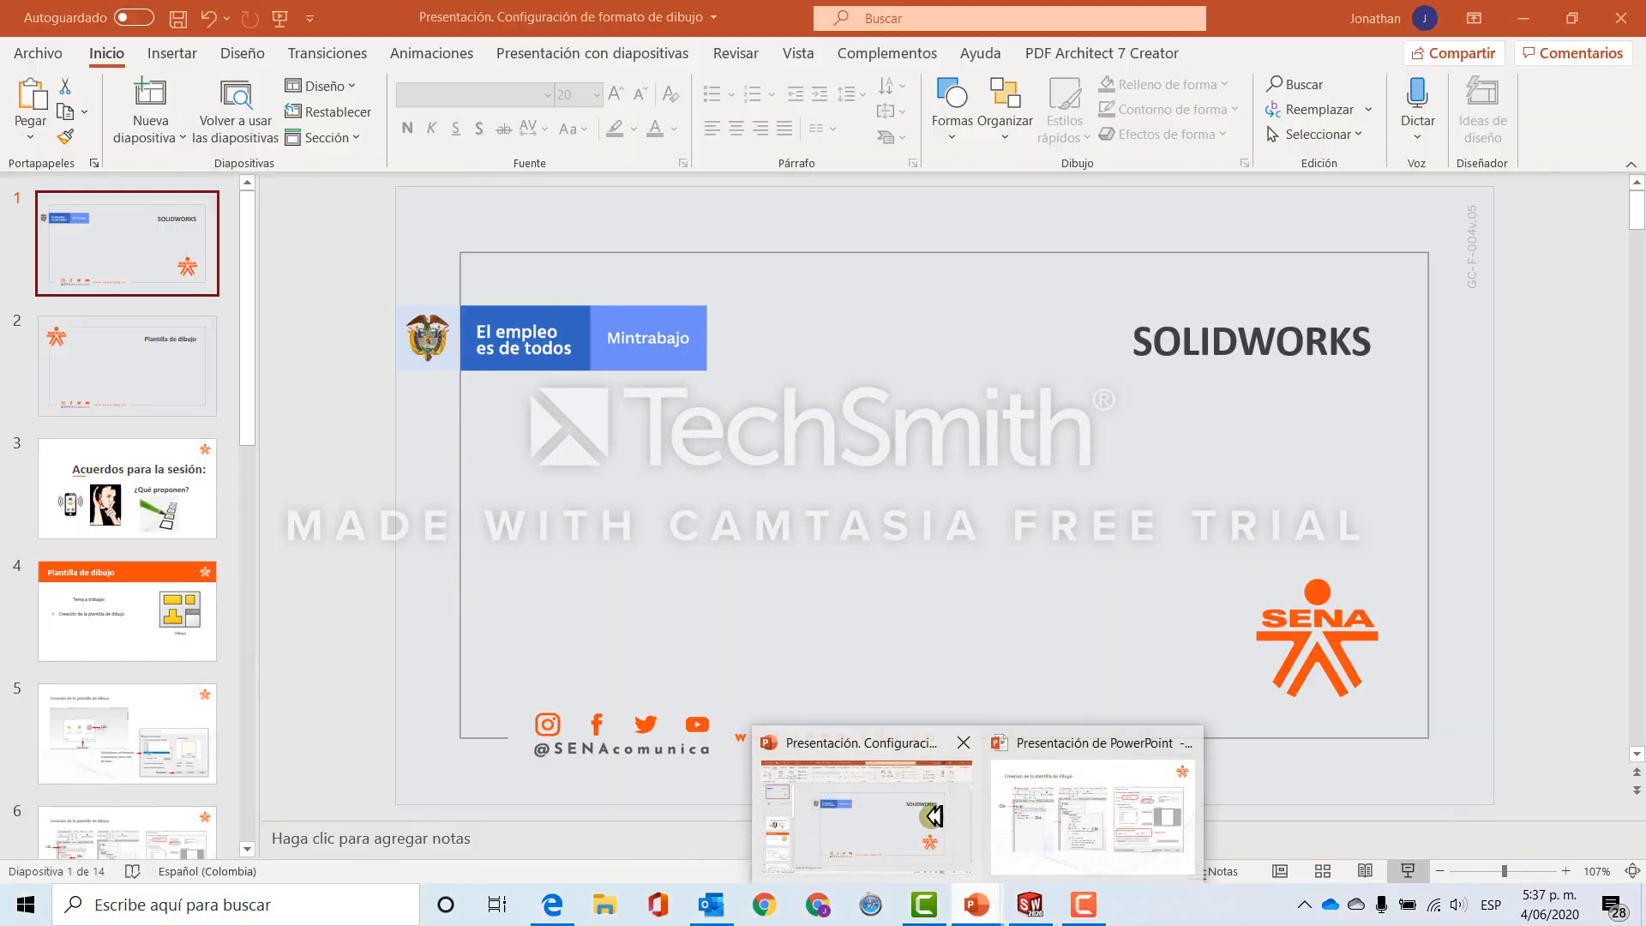
click(934, 815)
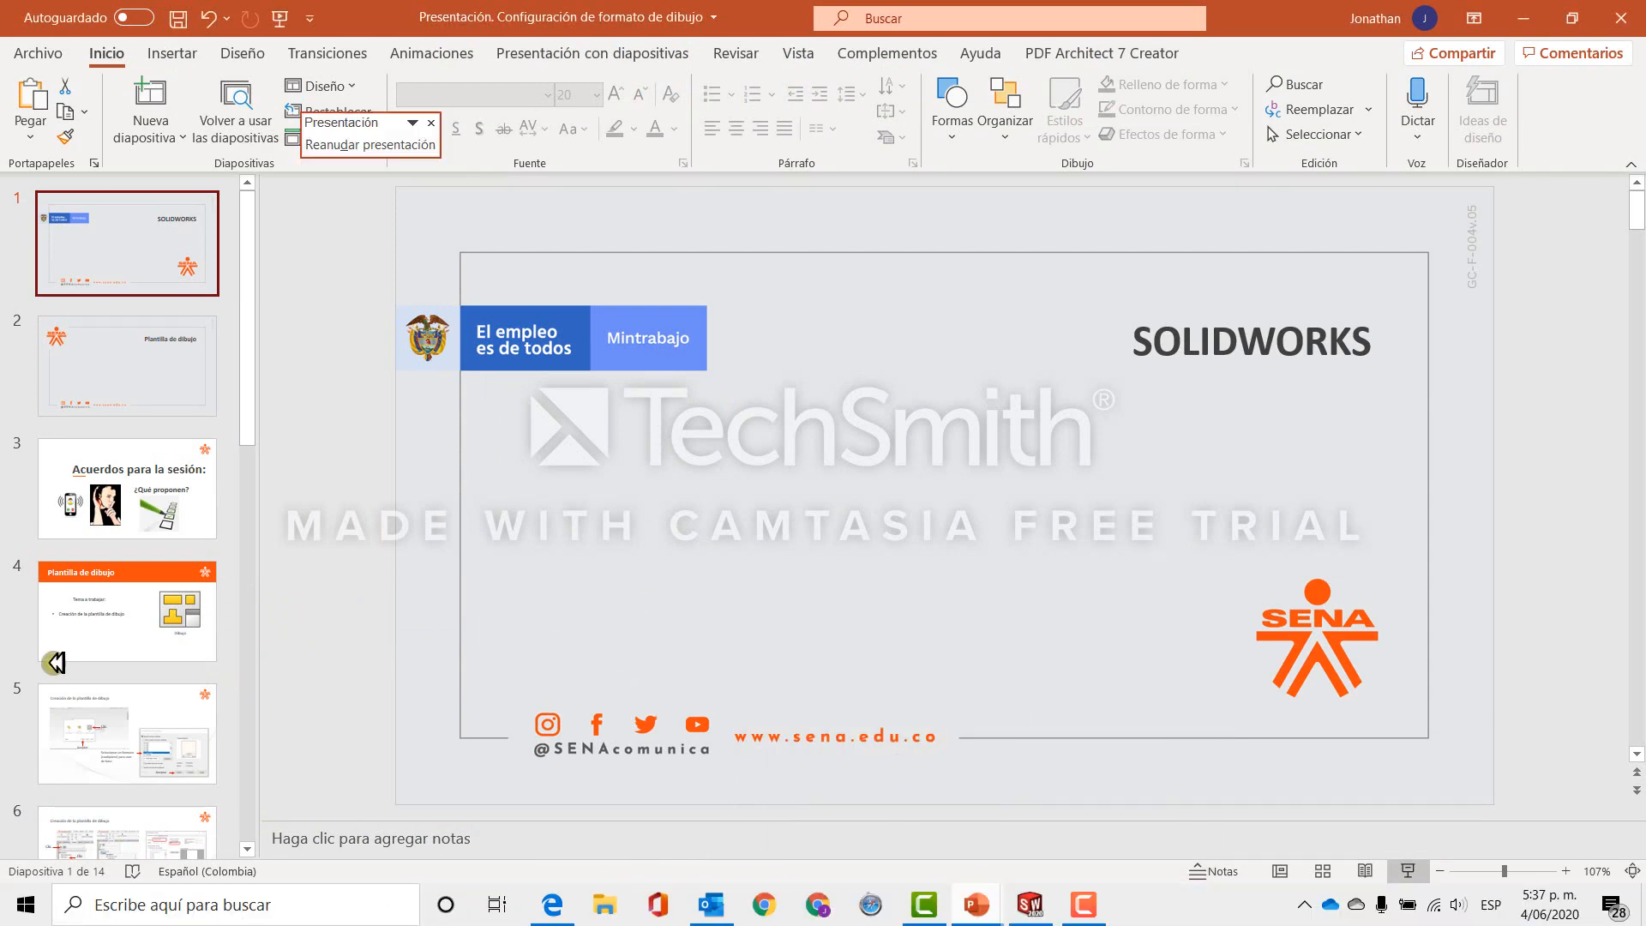
mouse_move(999, 906)
click(1077, 833)
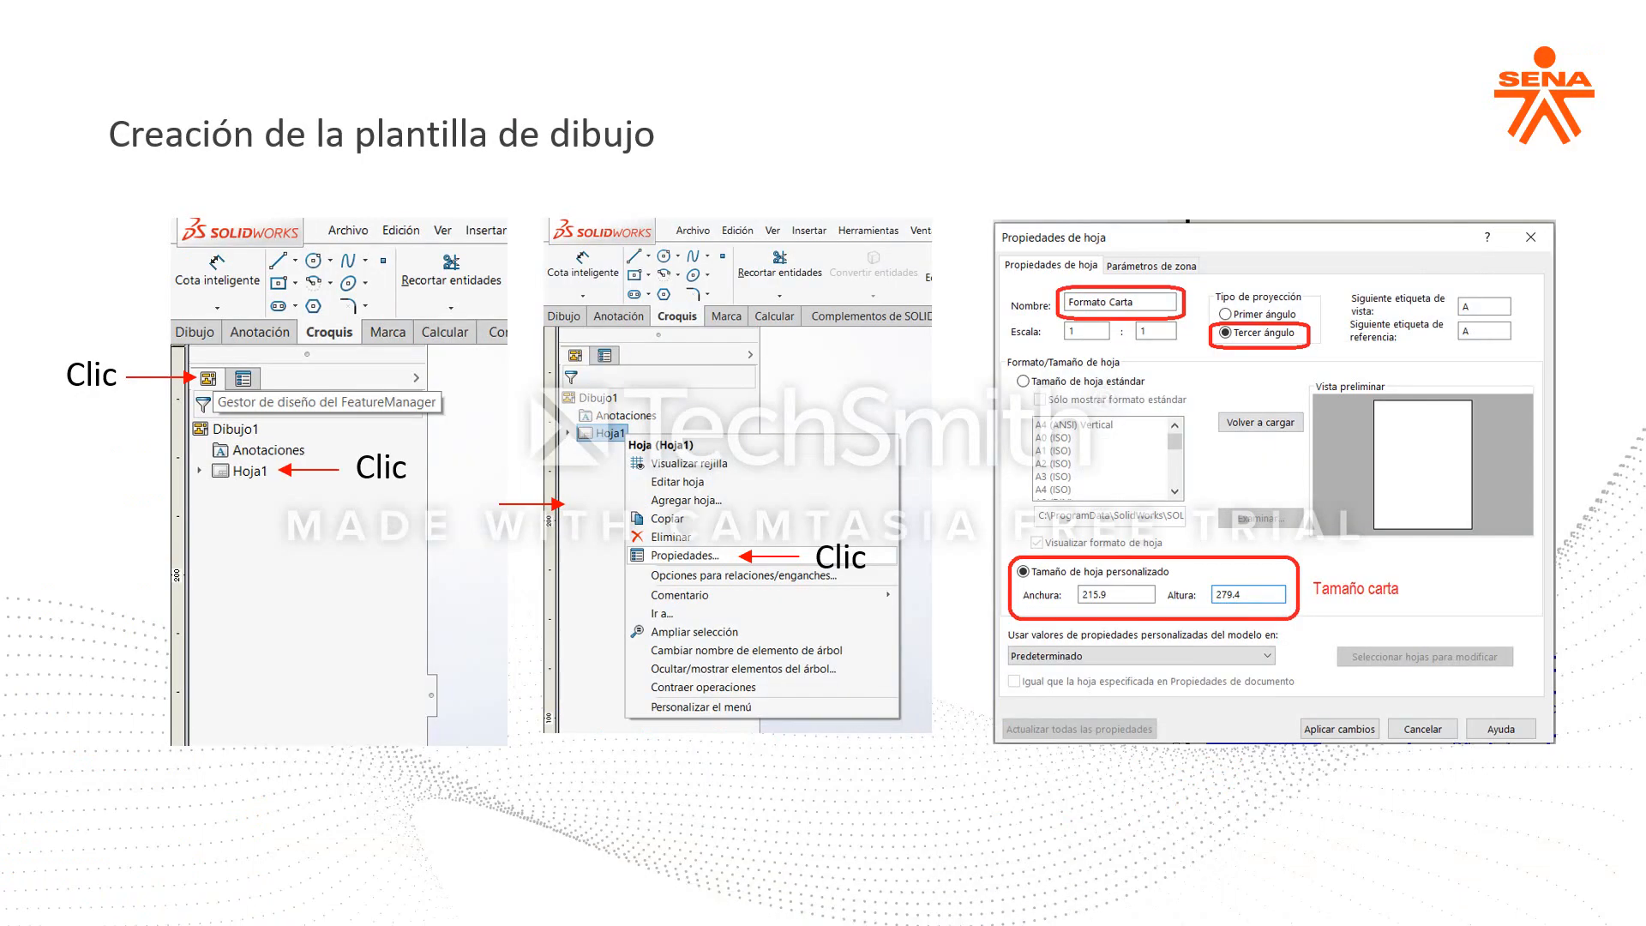
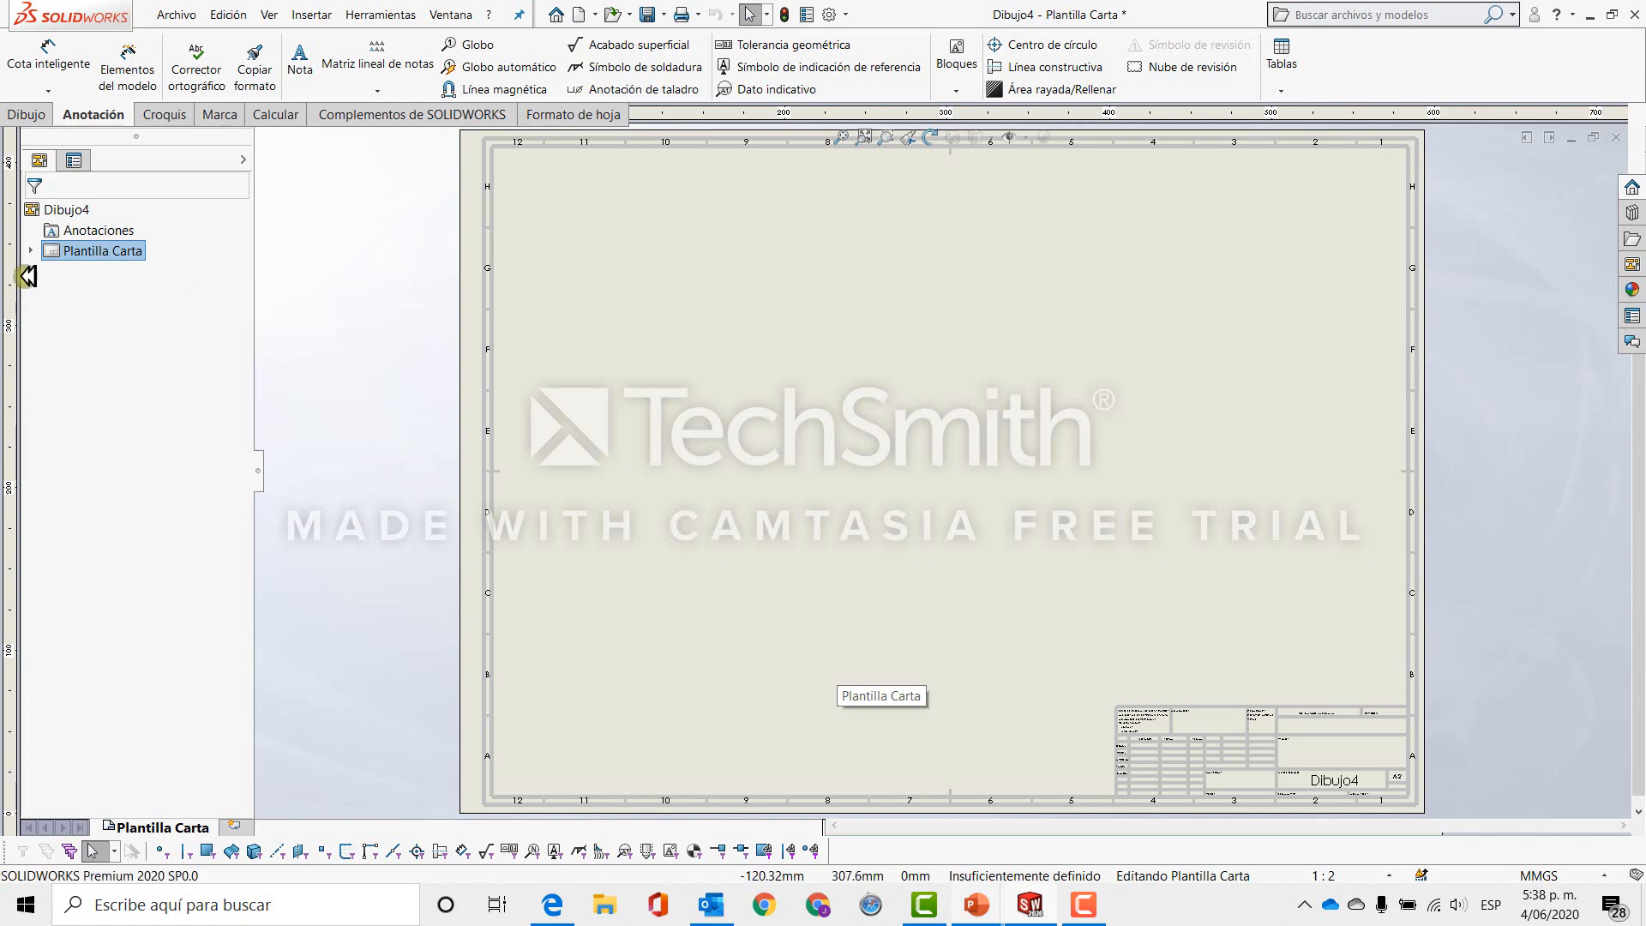
Delete the sheet format under the Plantilla Carta sheet and undo the deletion.
click(30, 250)
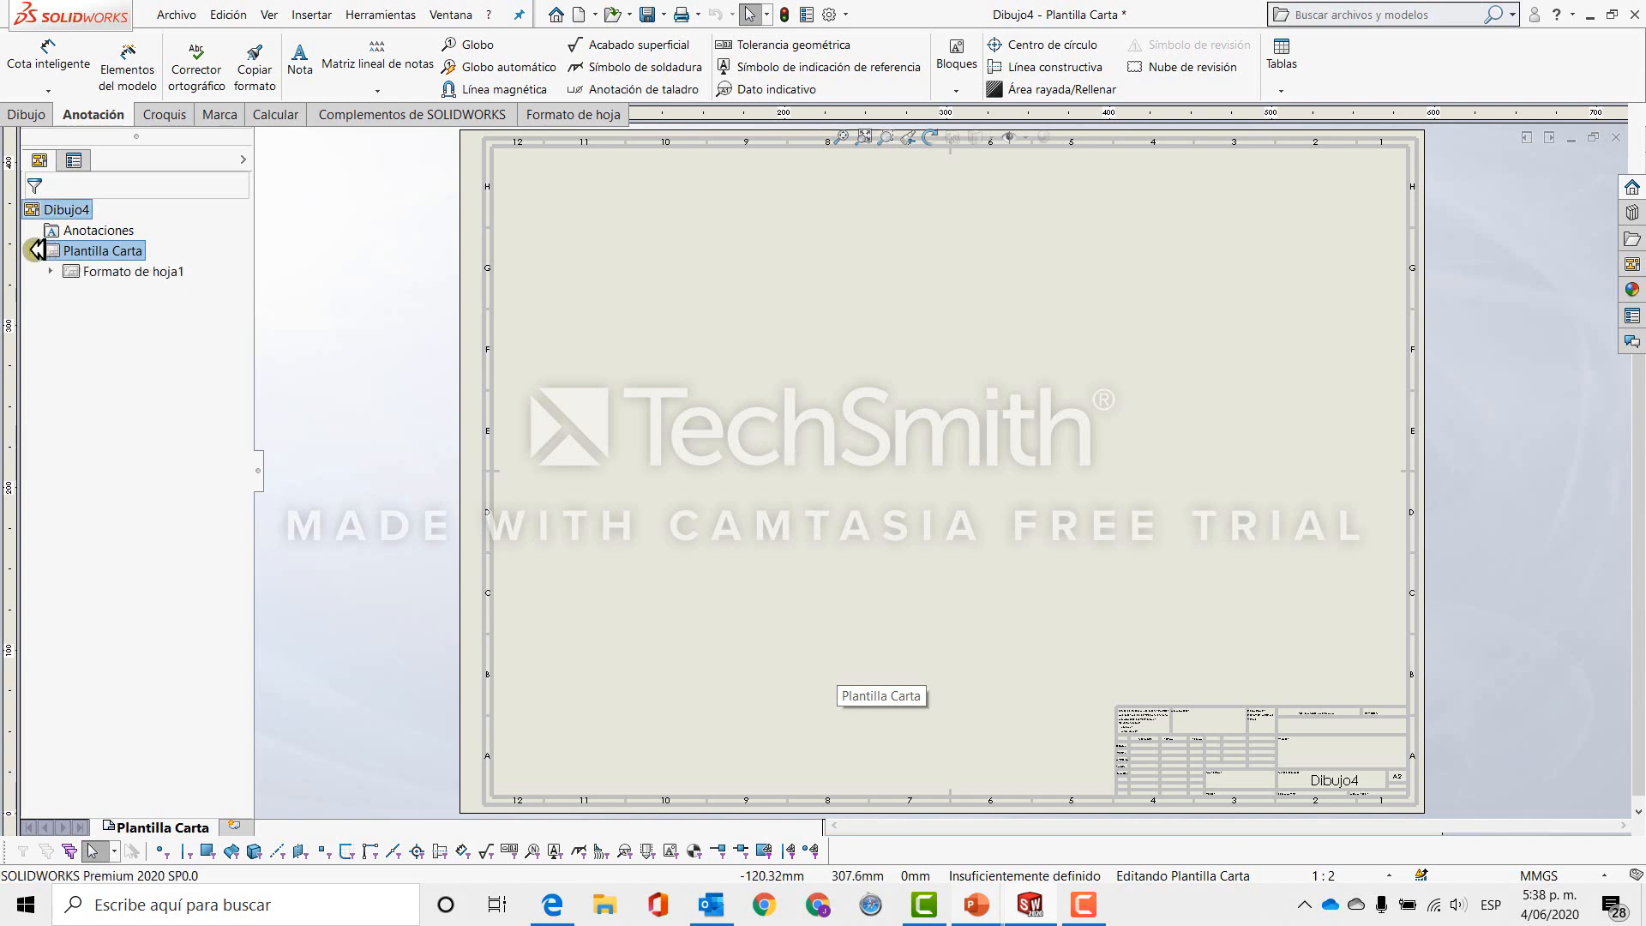
click(72, 270)
right_click(73, 271)
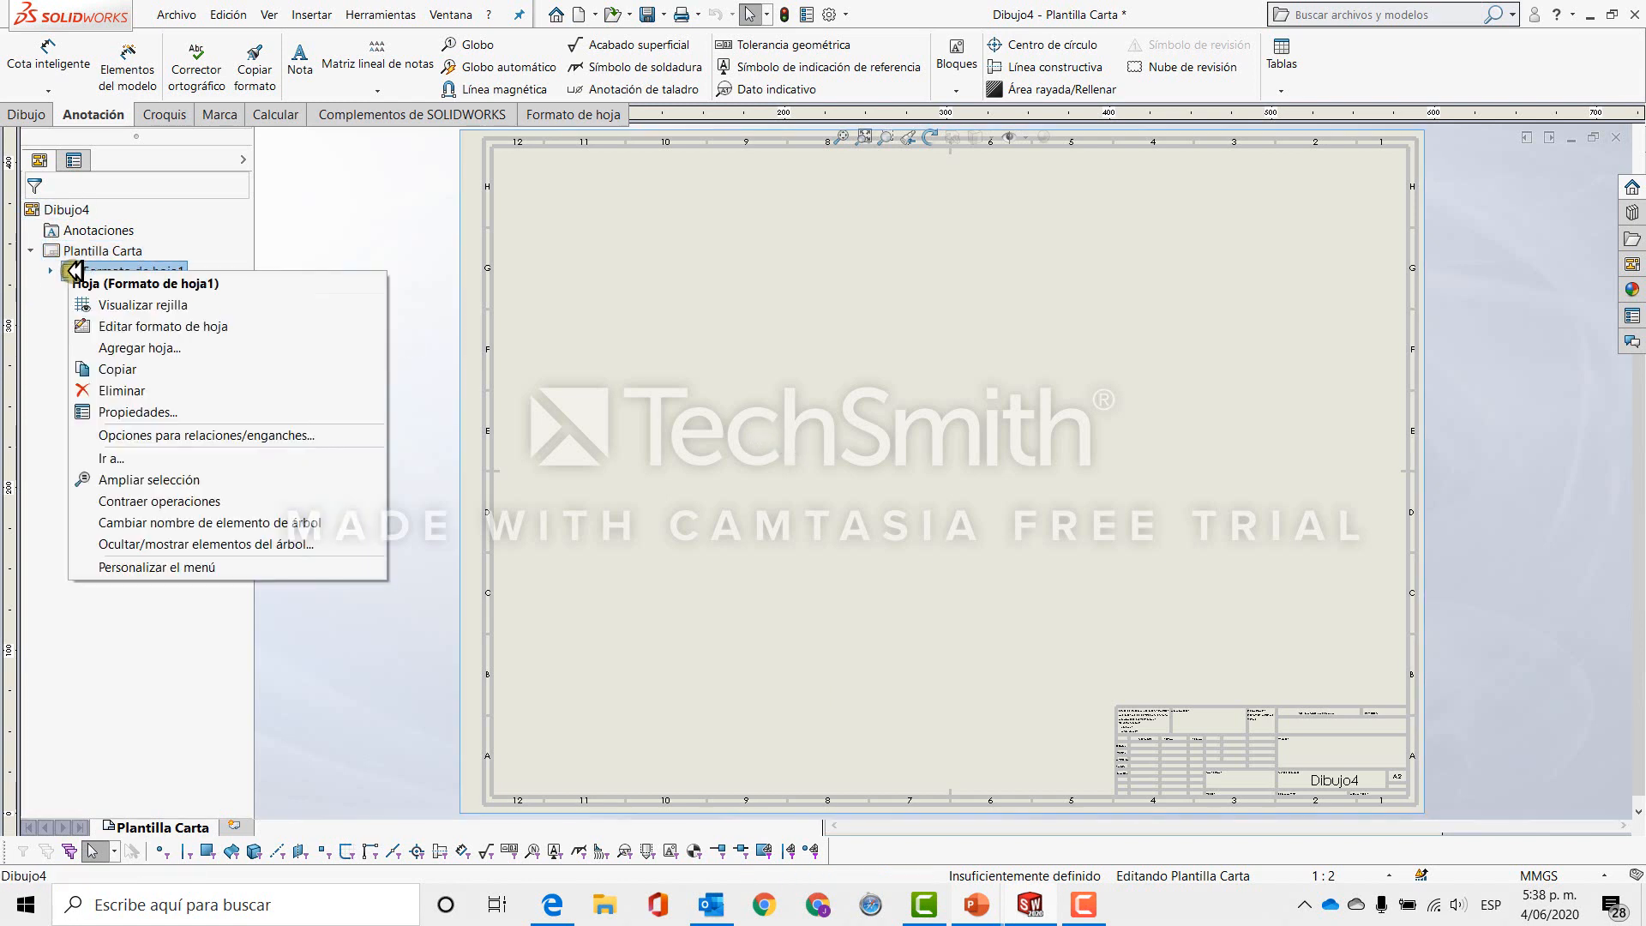
click(141, 391)
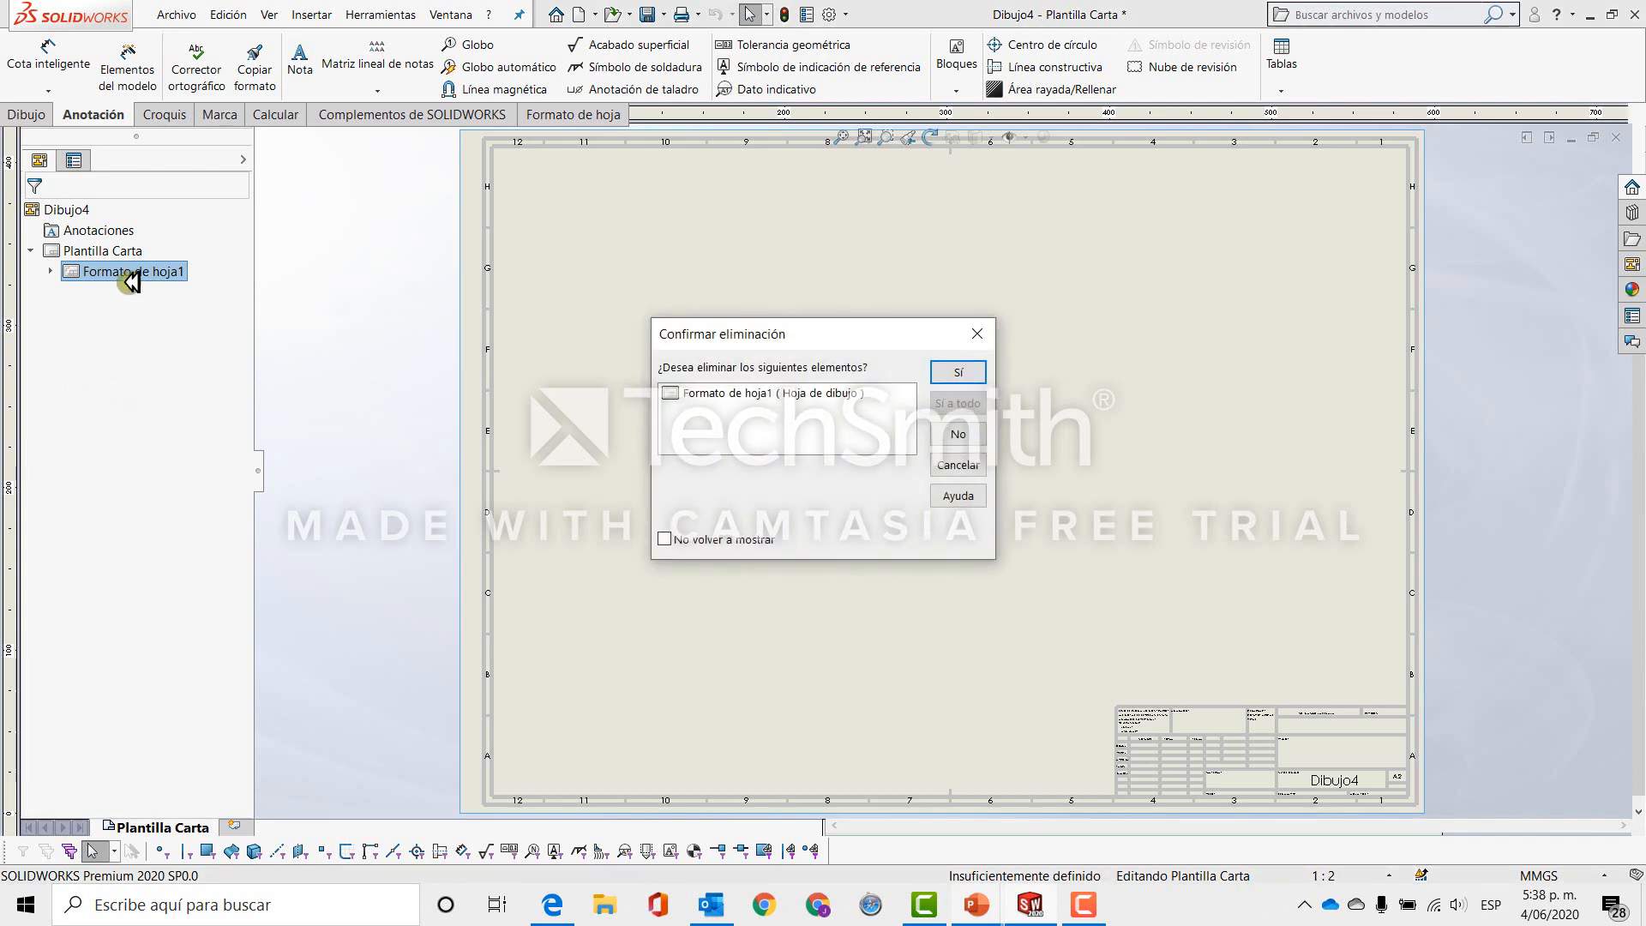
click(961, 372)
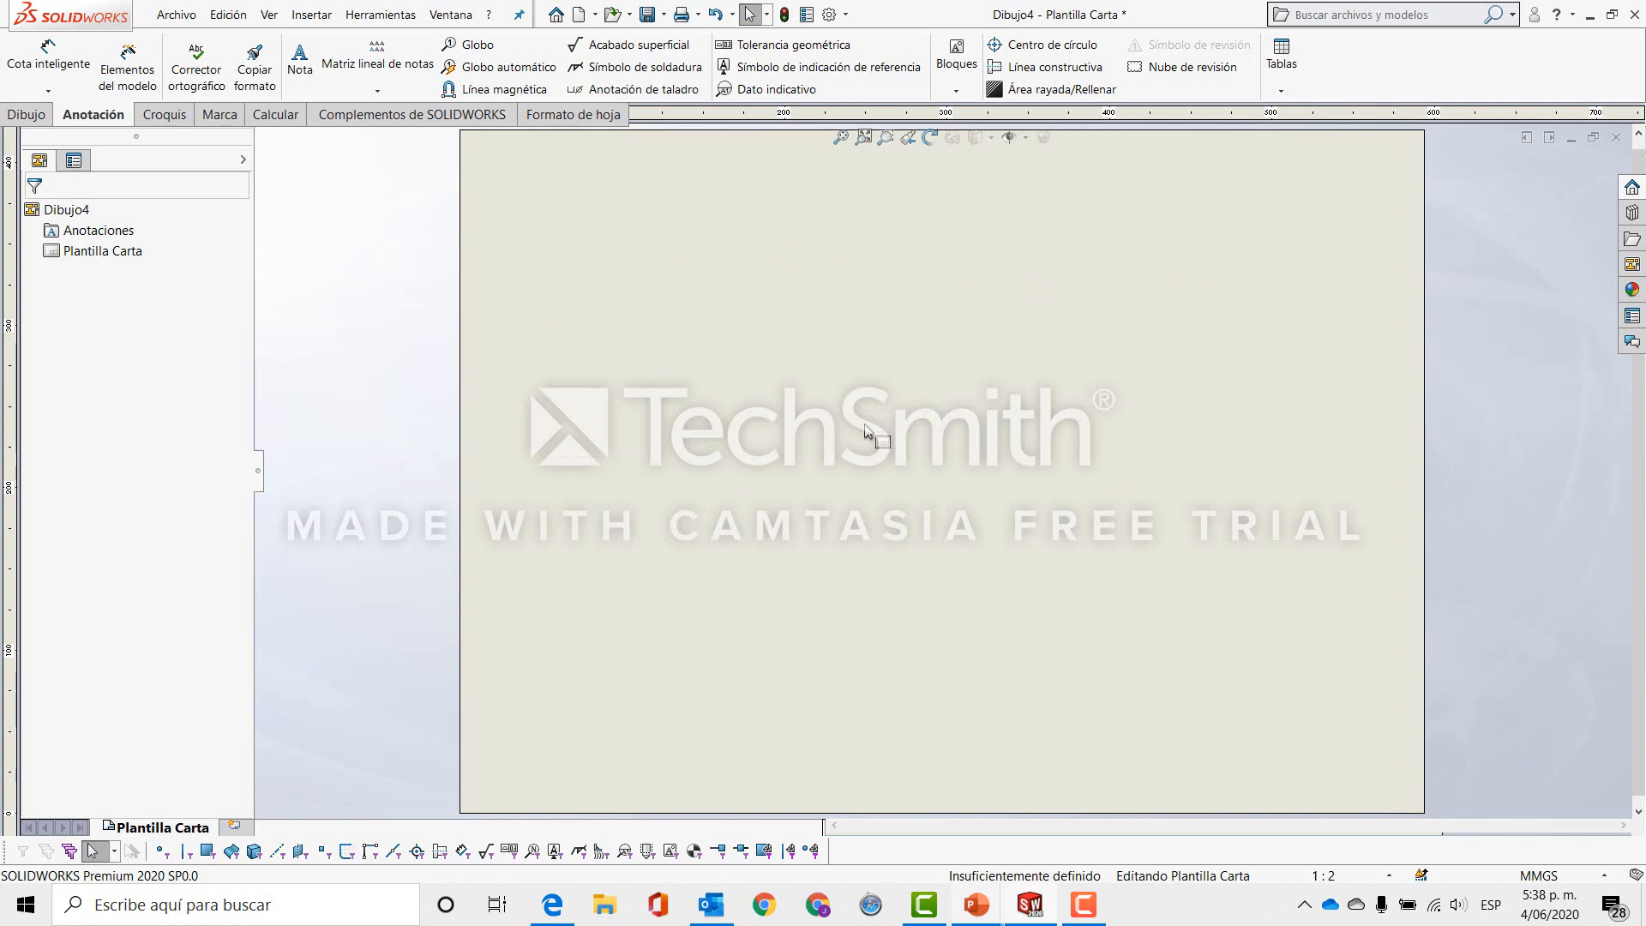
key(ctrl+z)
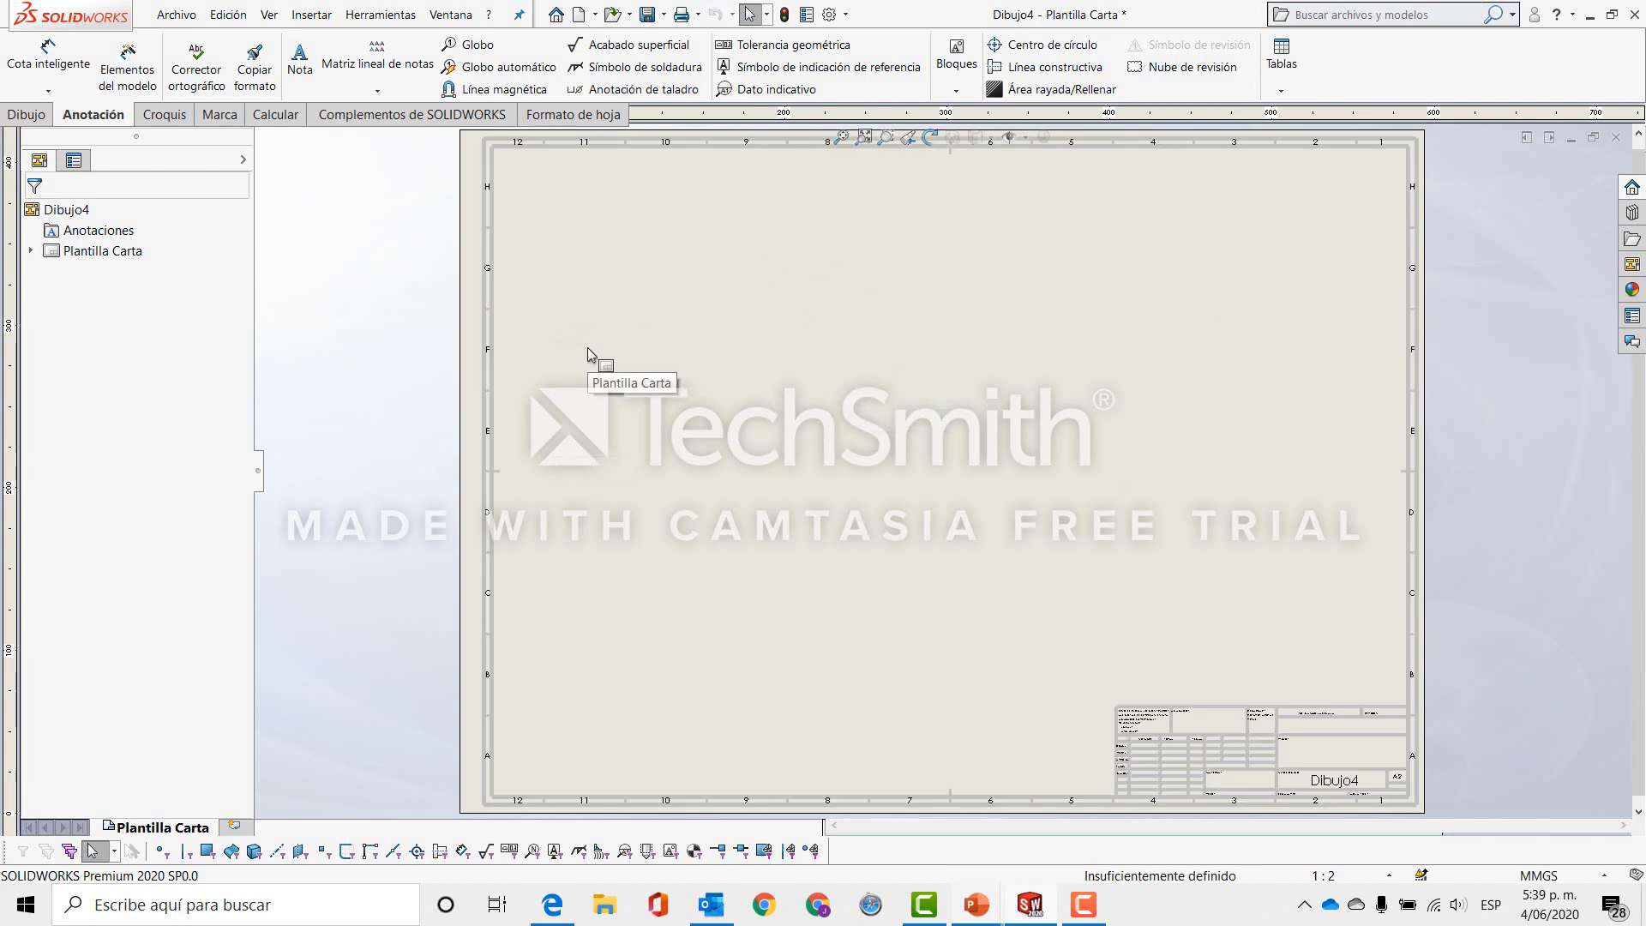
Delete the sheet format Formato de hoja1 from the Plantilla Carta sheet and confirm the deletion.
right_click(105, 251)
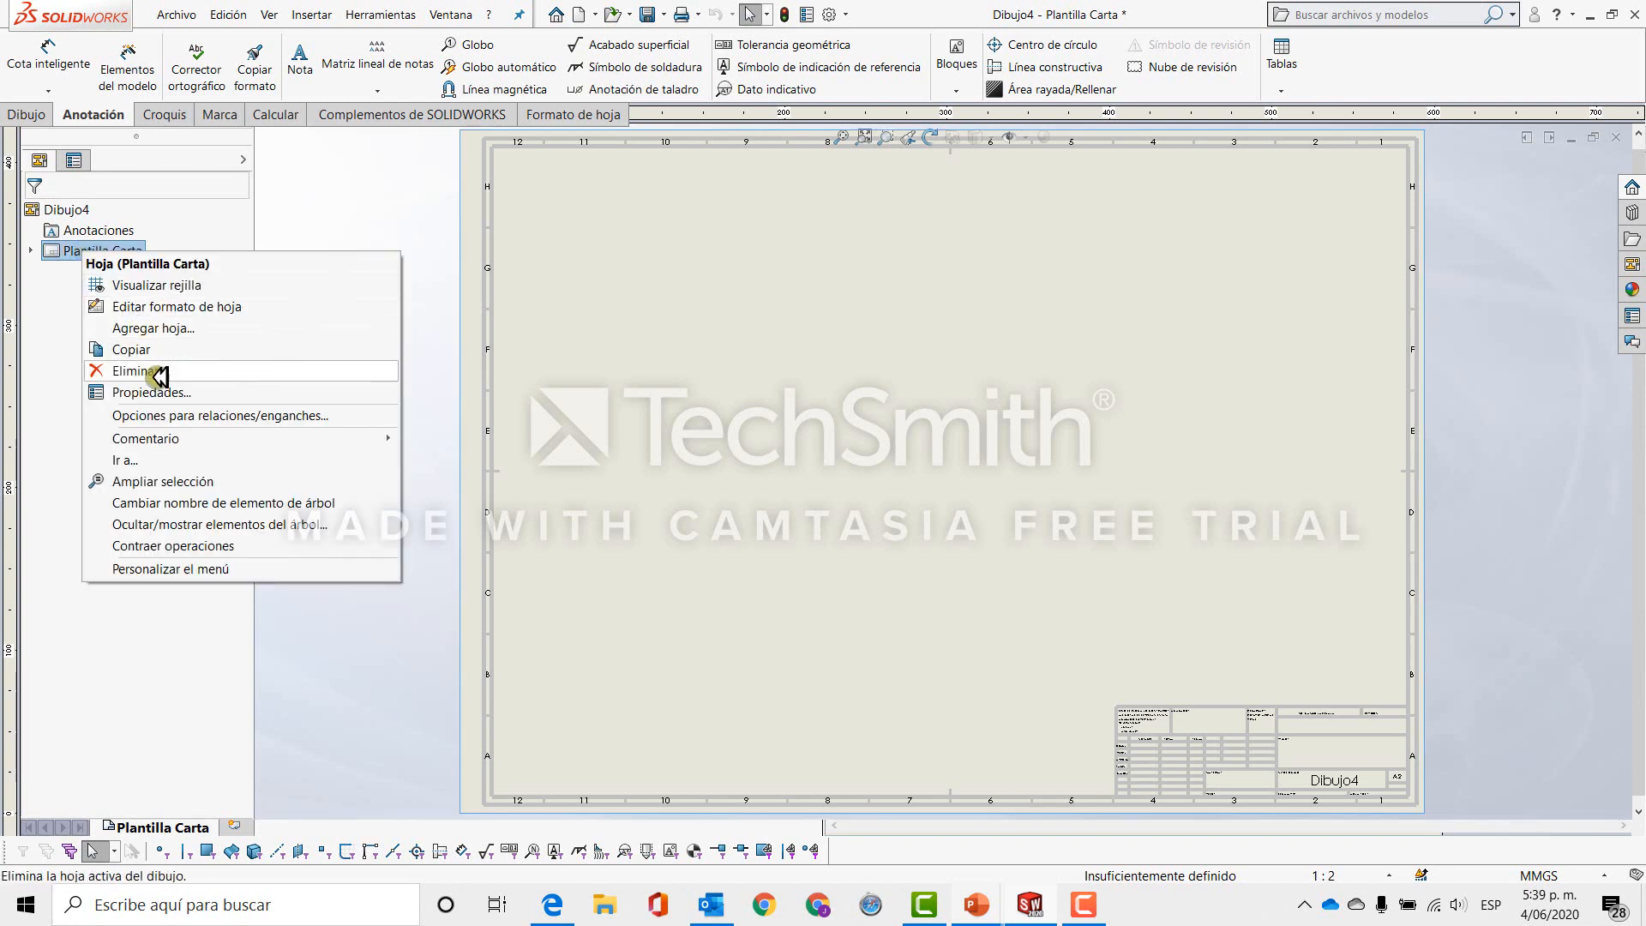
click(36, 257)
click(31, 251)
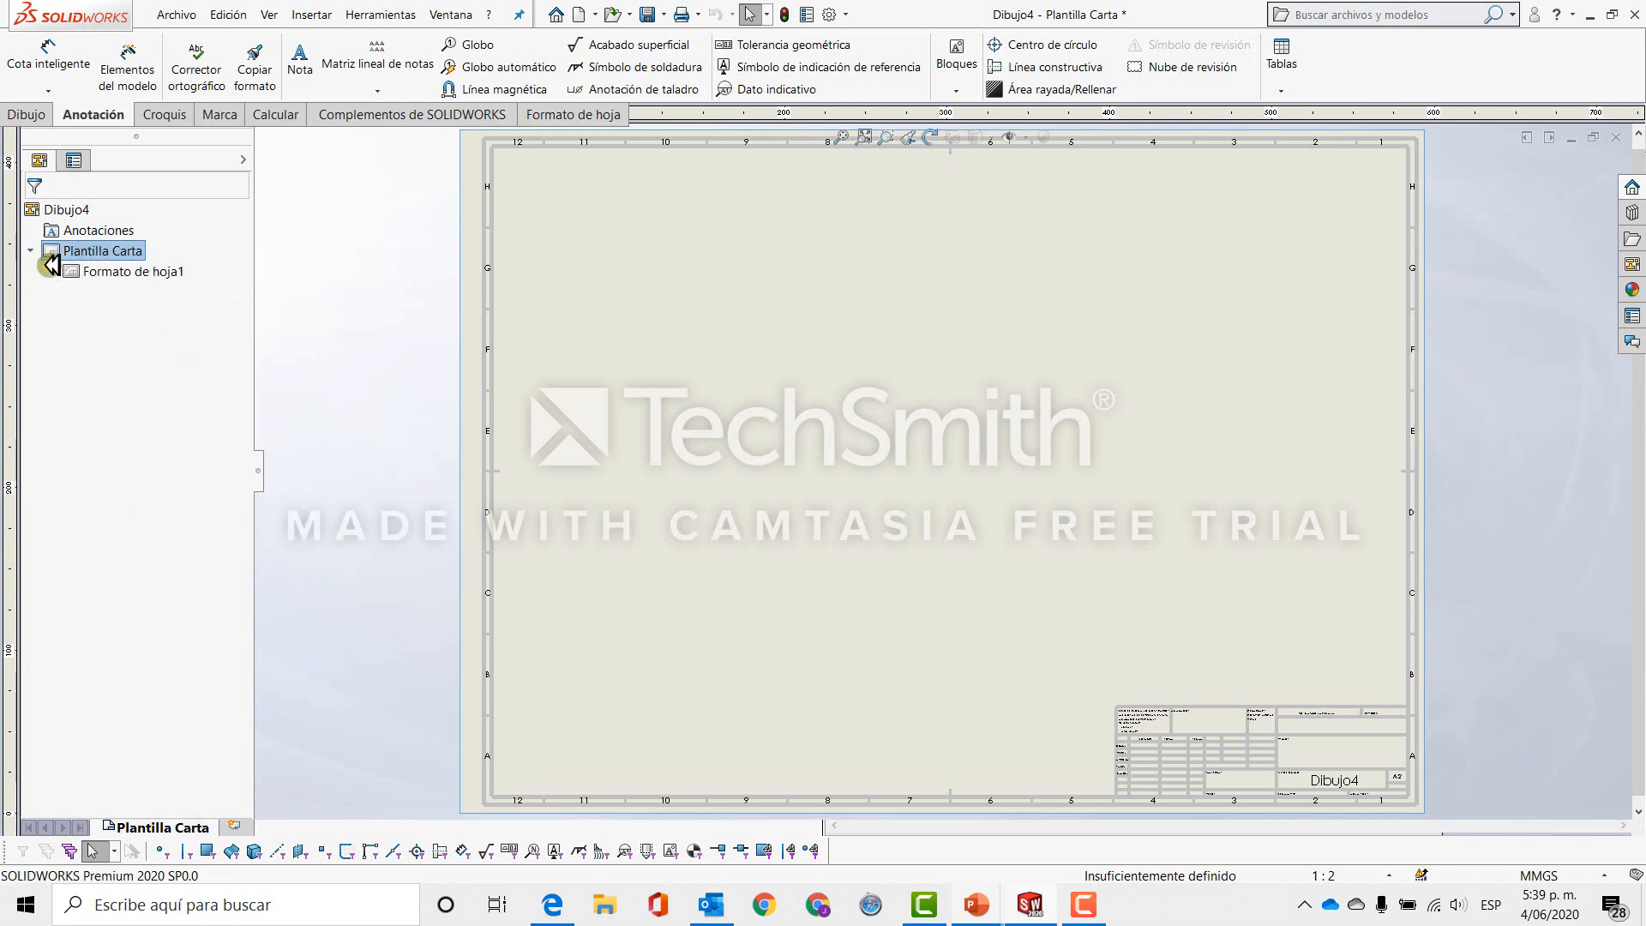
click(135, 271)
right_click(140, 273)
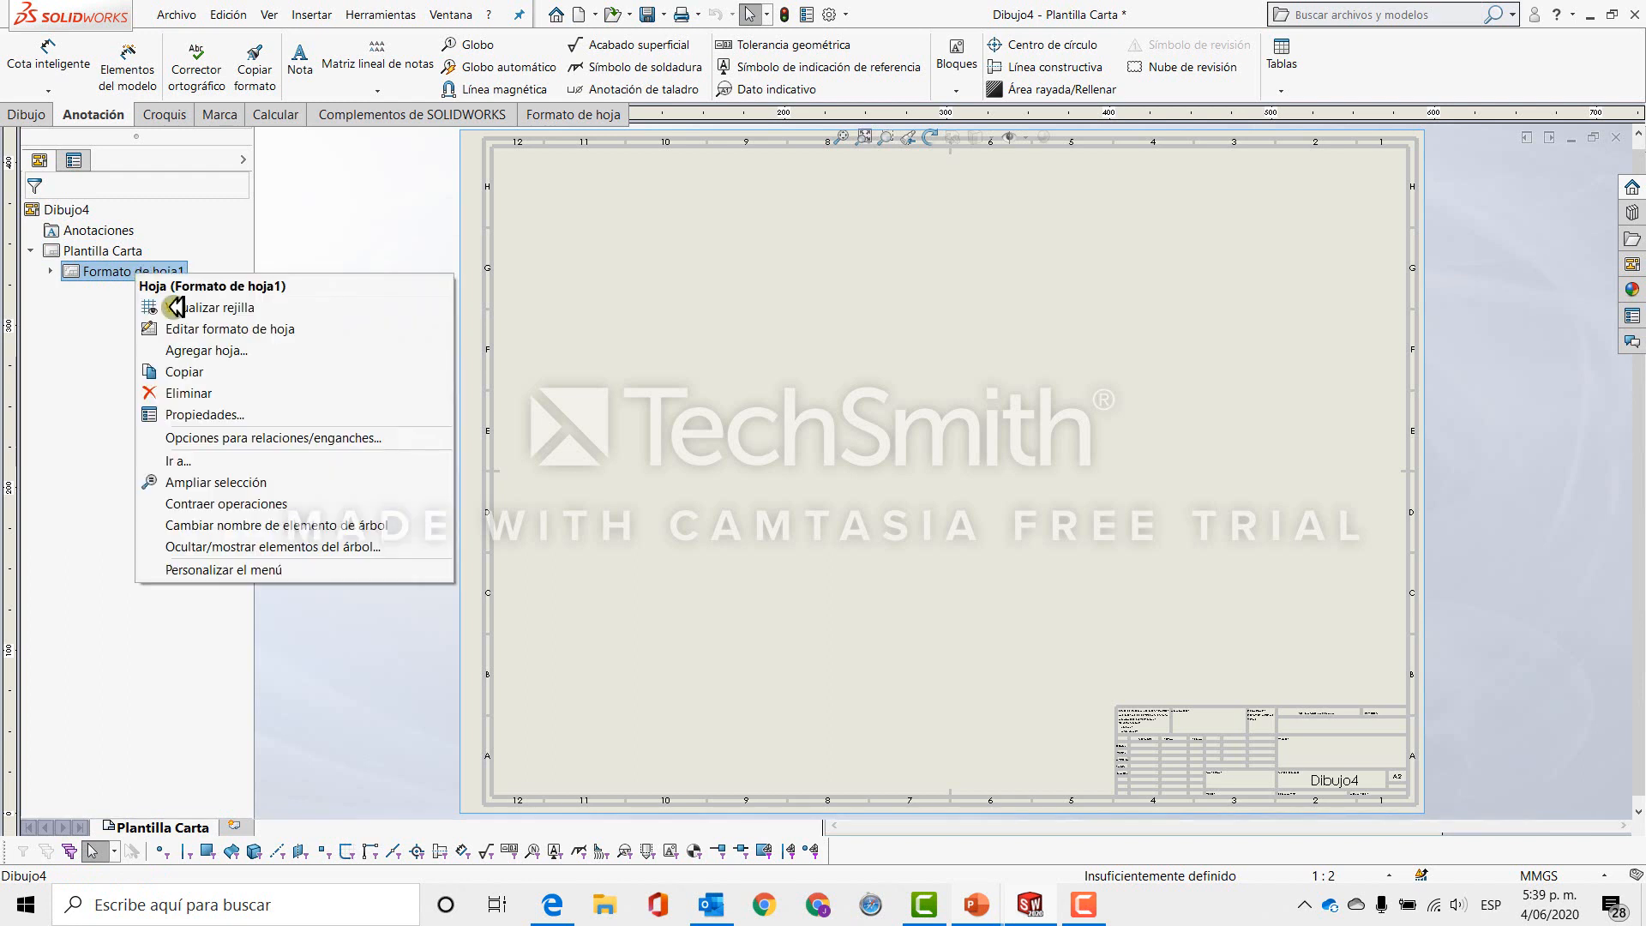
click(228, 390)
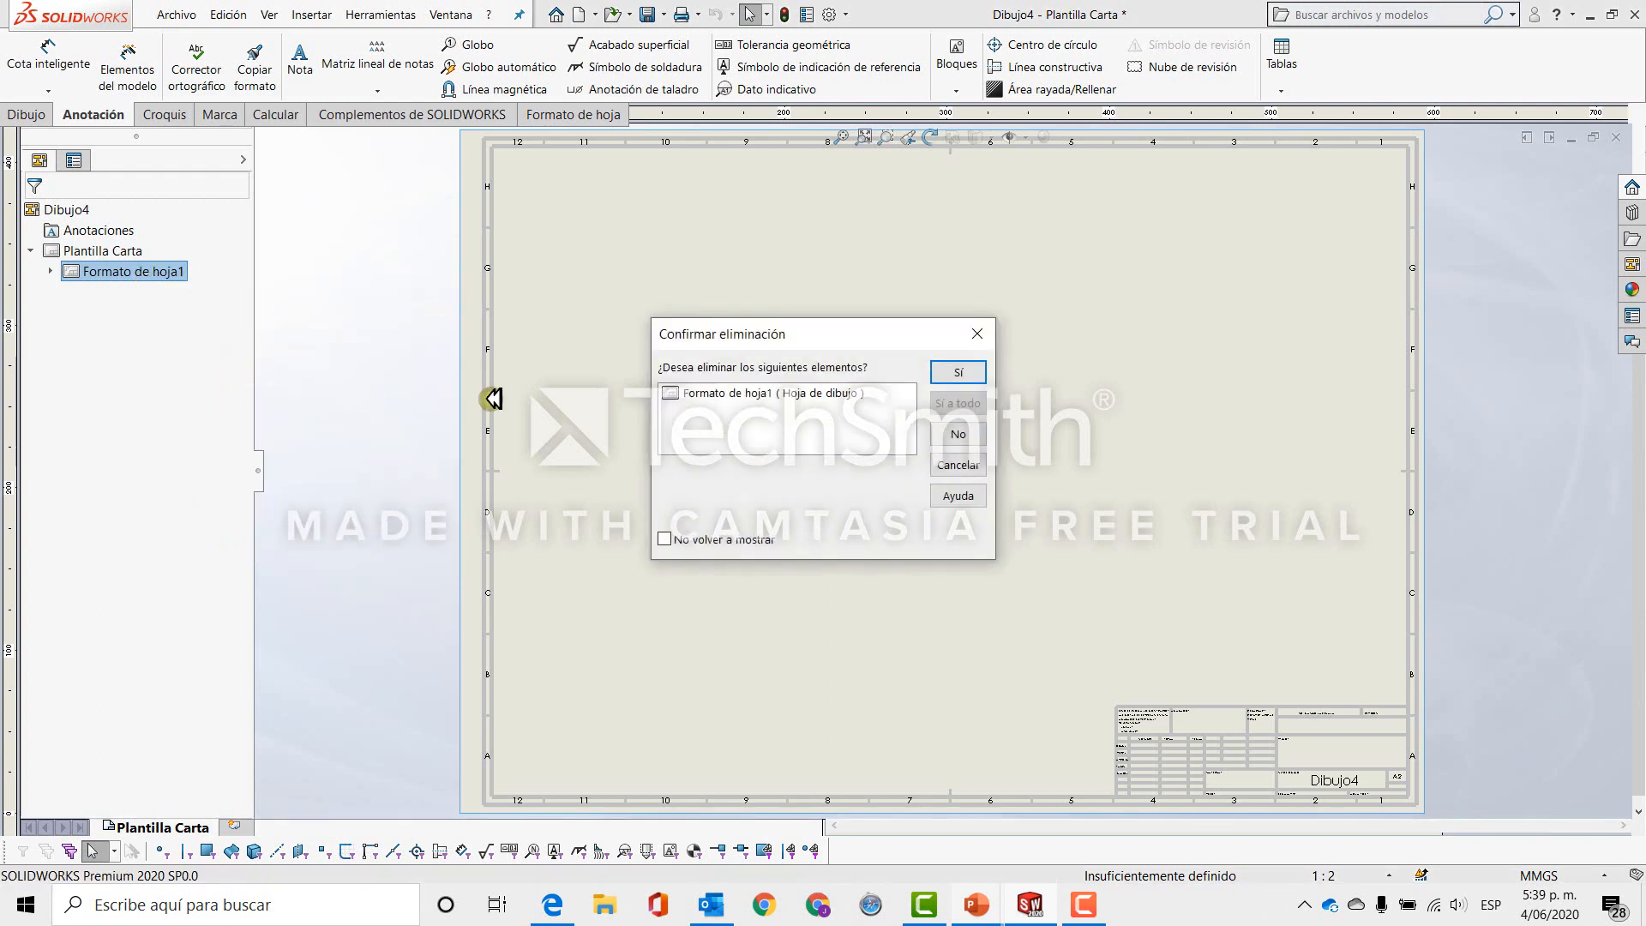
click(977, 373)
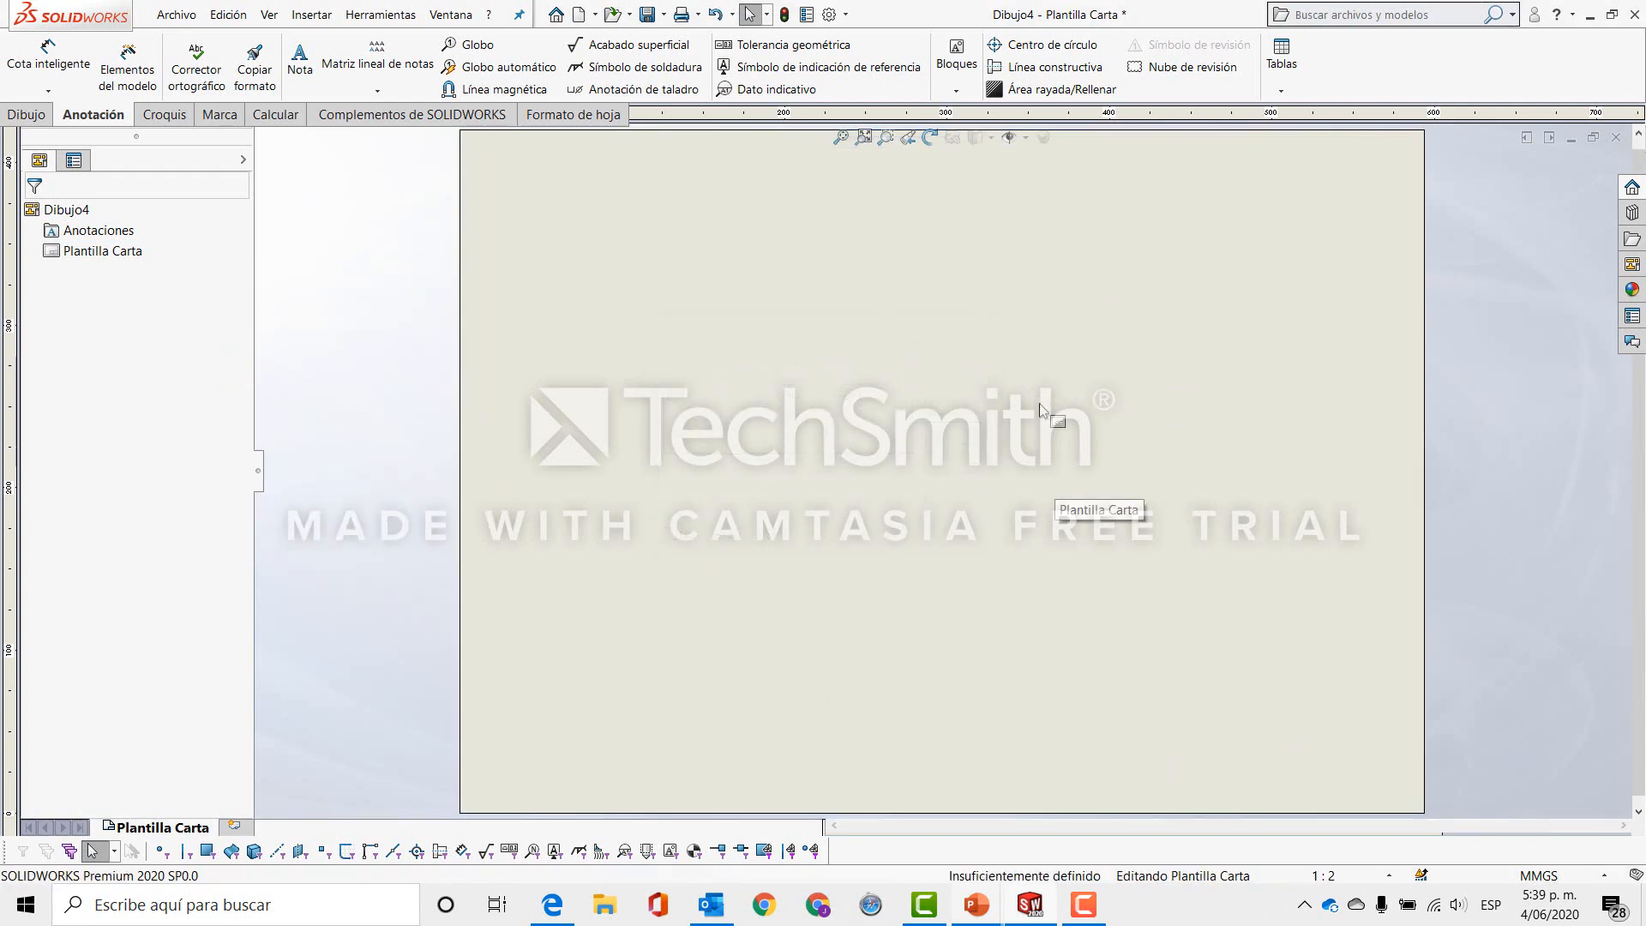
click(1062, 404)
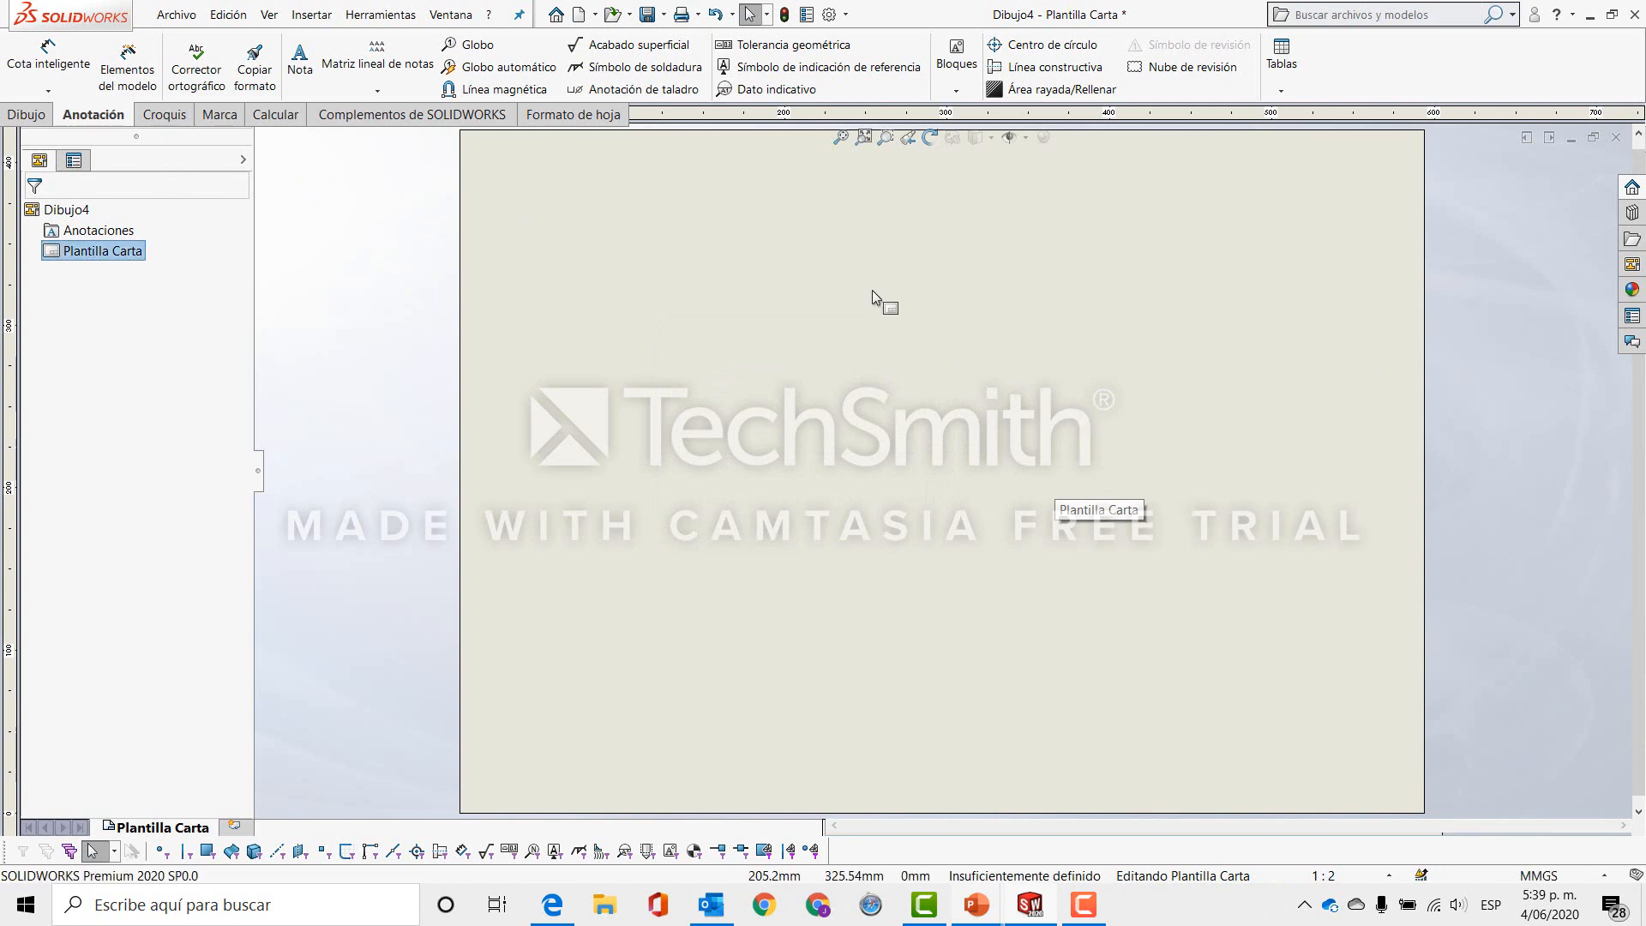
Sketch two concentric center rectangles on the blank sheet, the second slightly smaller, as a double border frame.
click(182, 116)
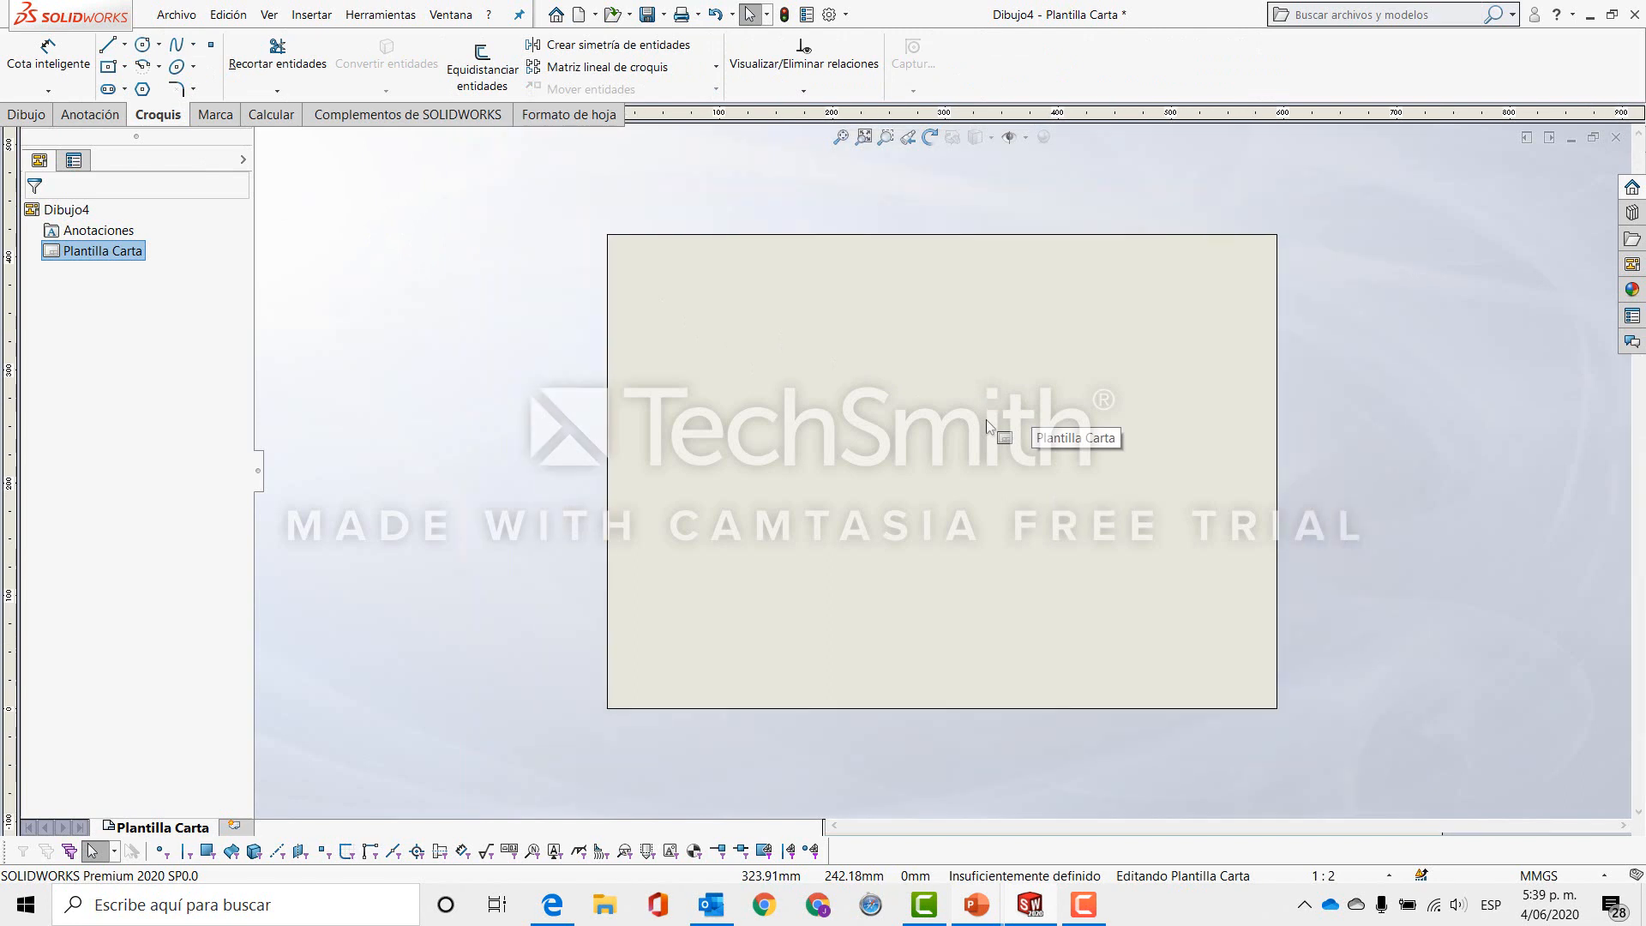
scroll(982, 441, down, 1)
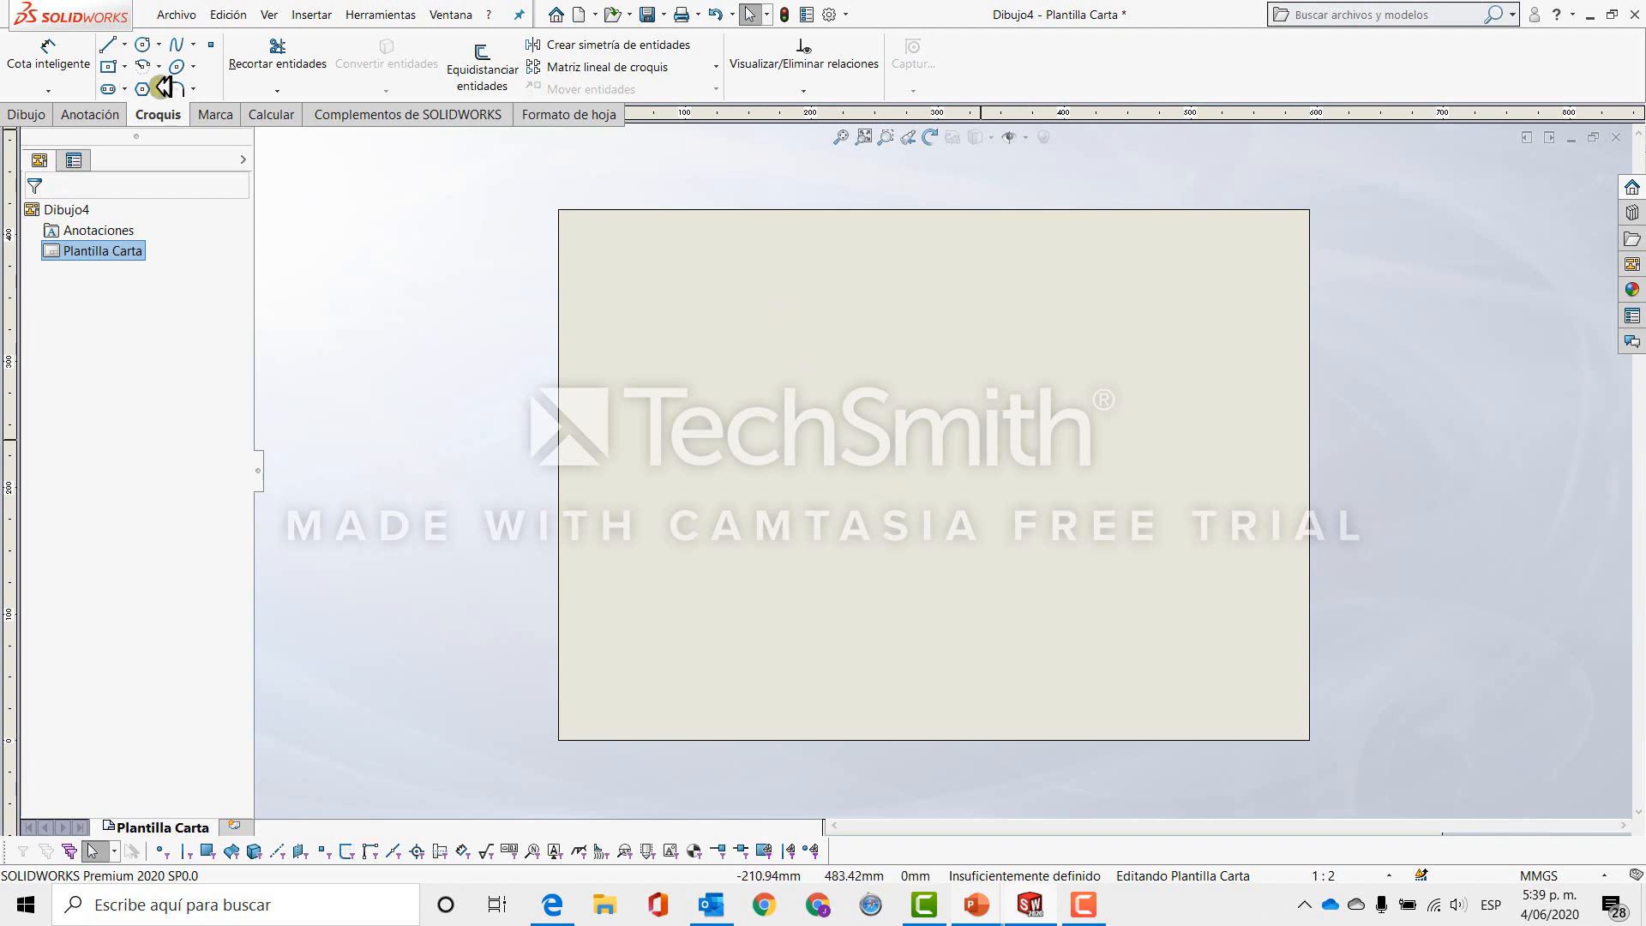
click(124, 67)
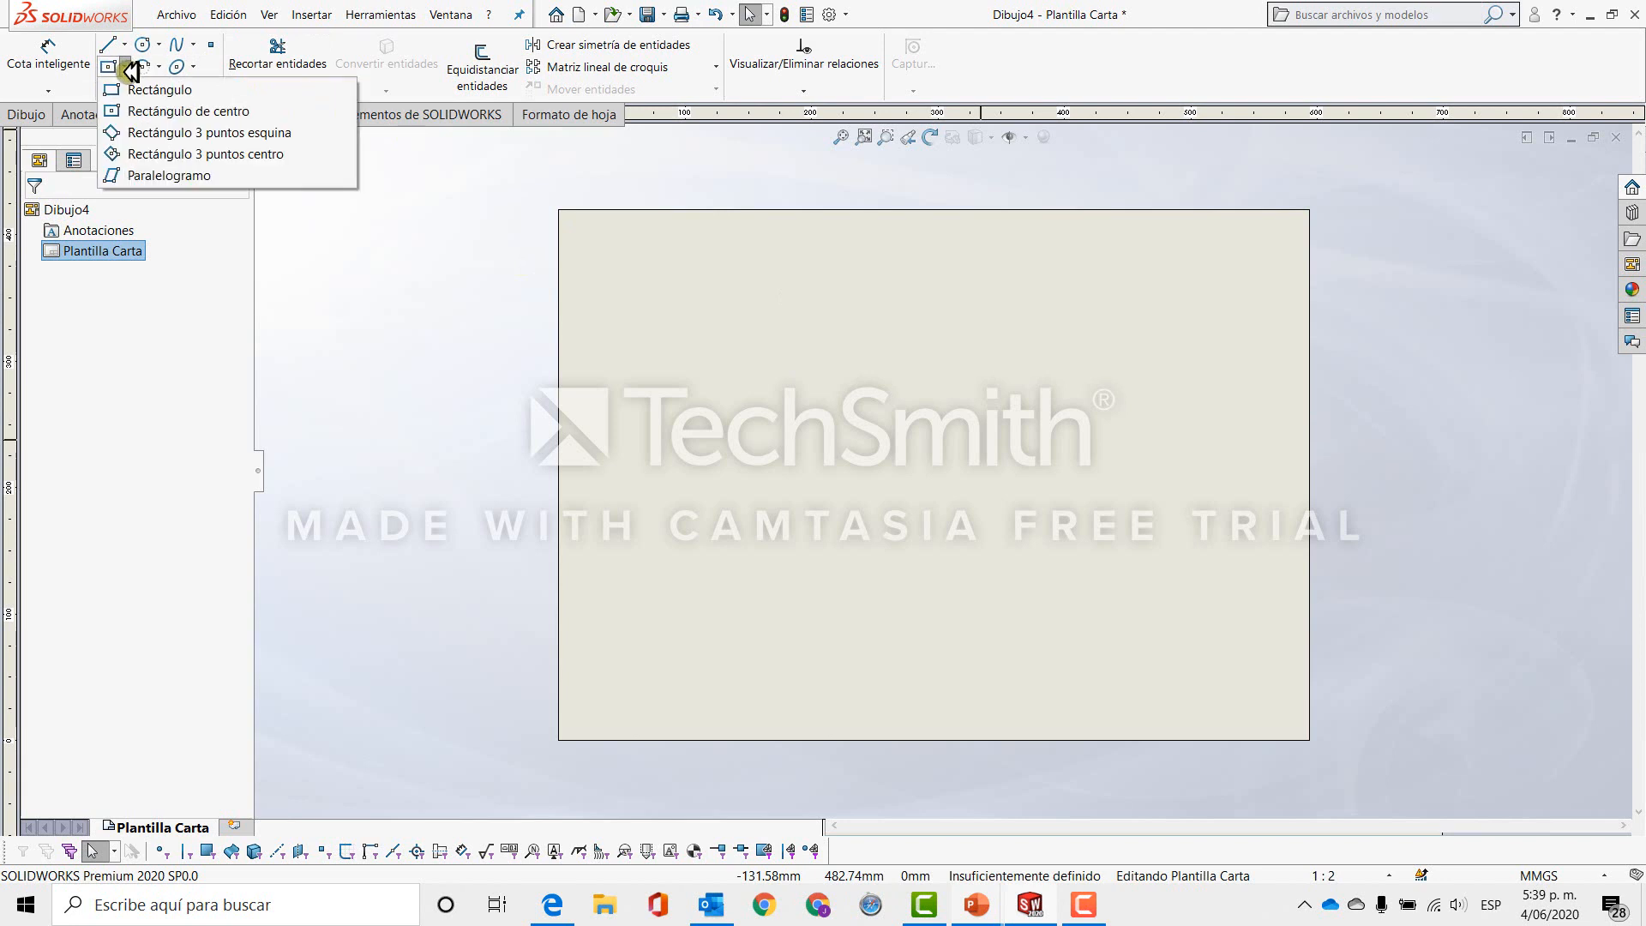
click(146, 109)
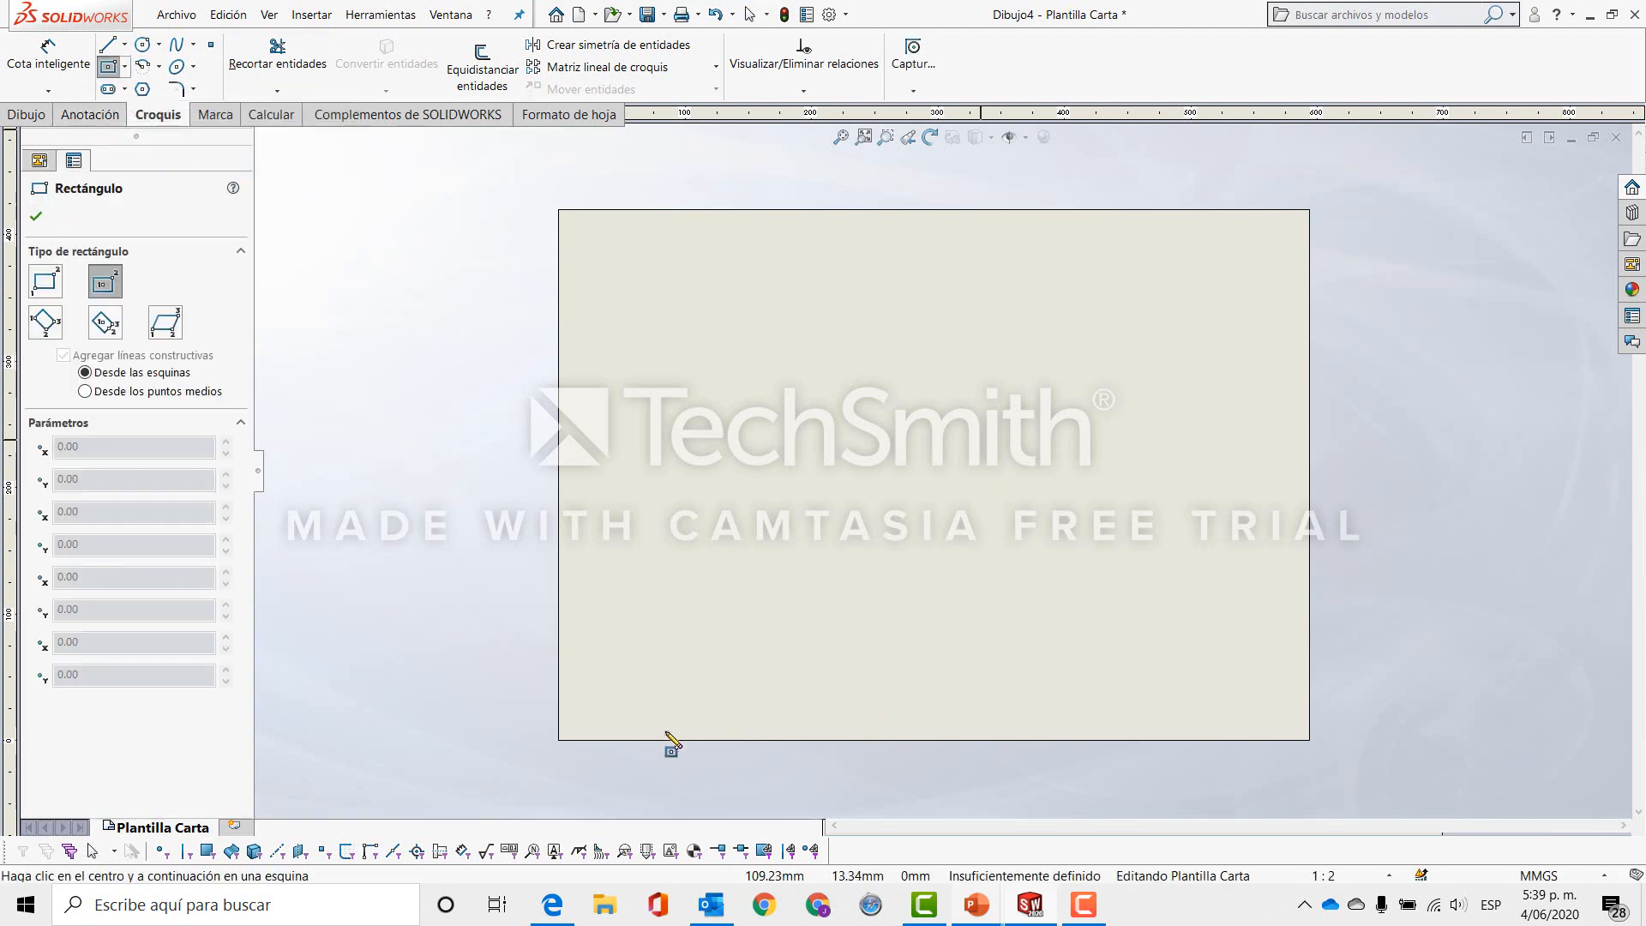
click(941, 491)
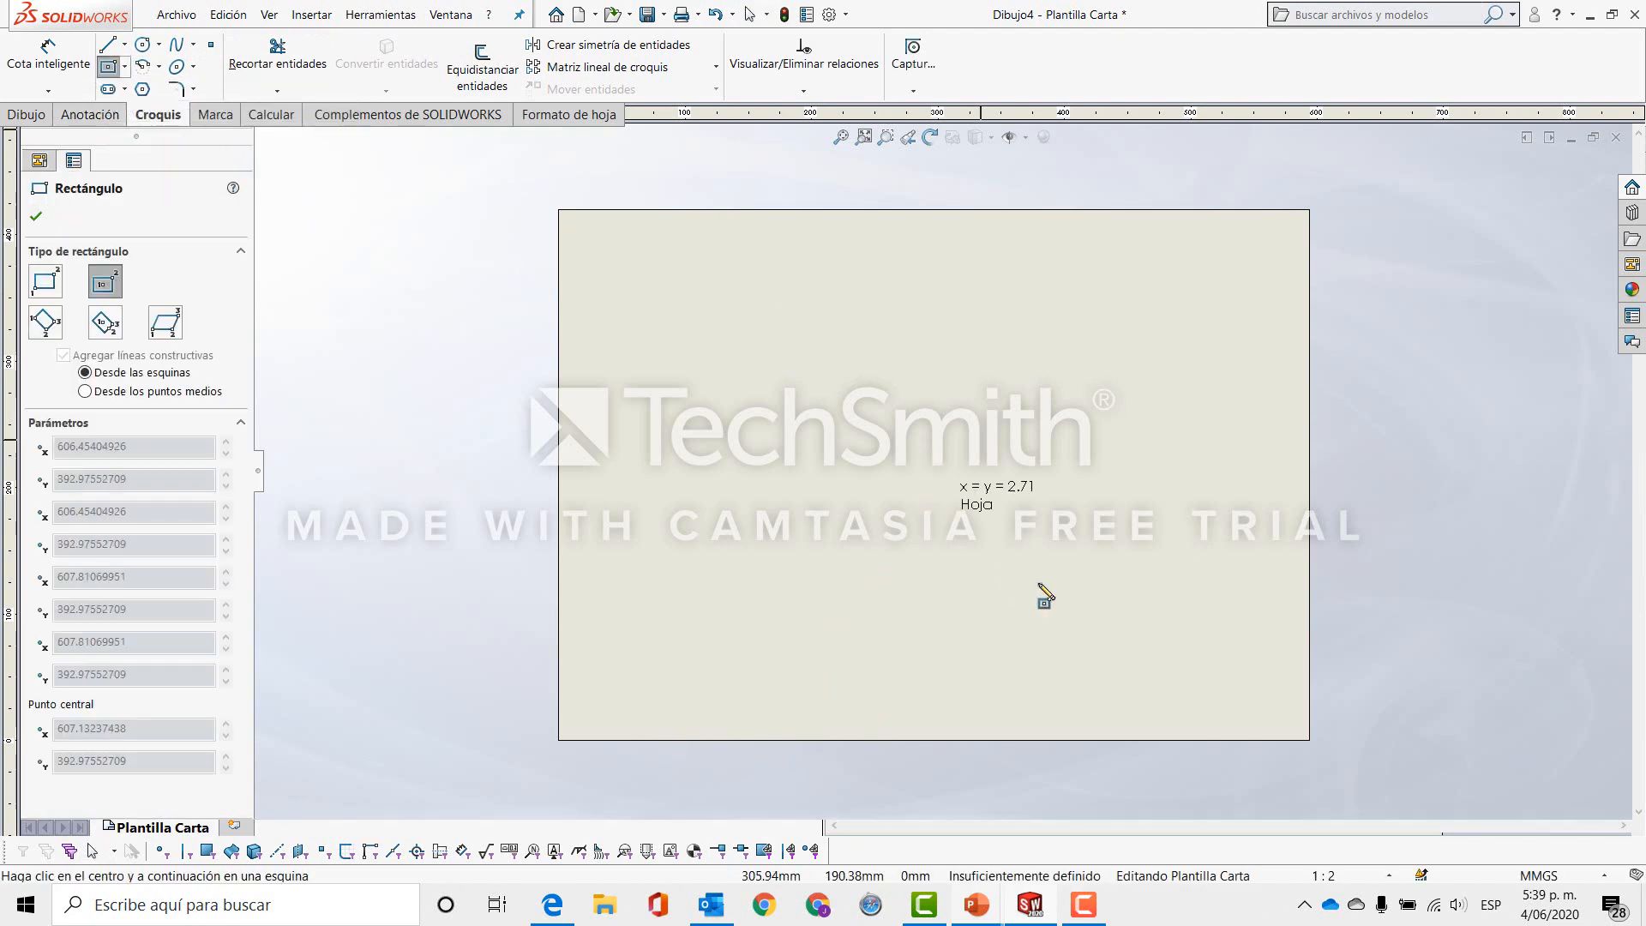
click(1297, 729)
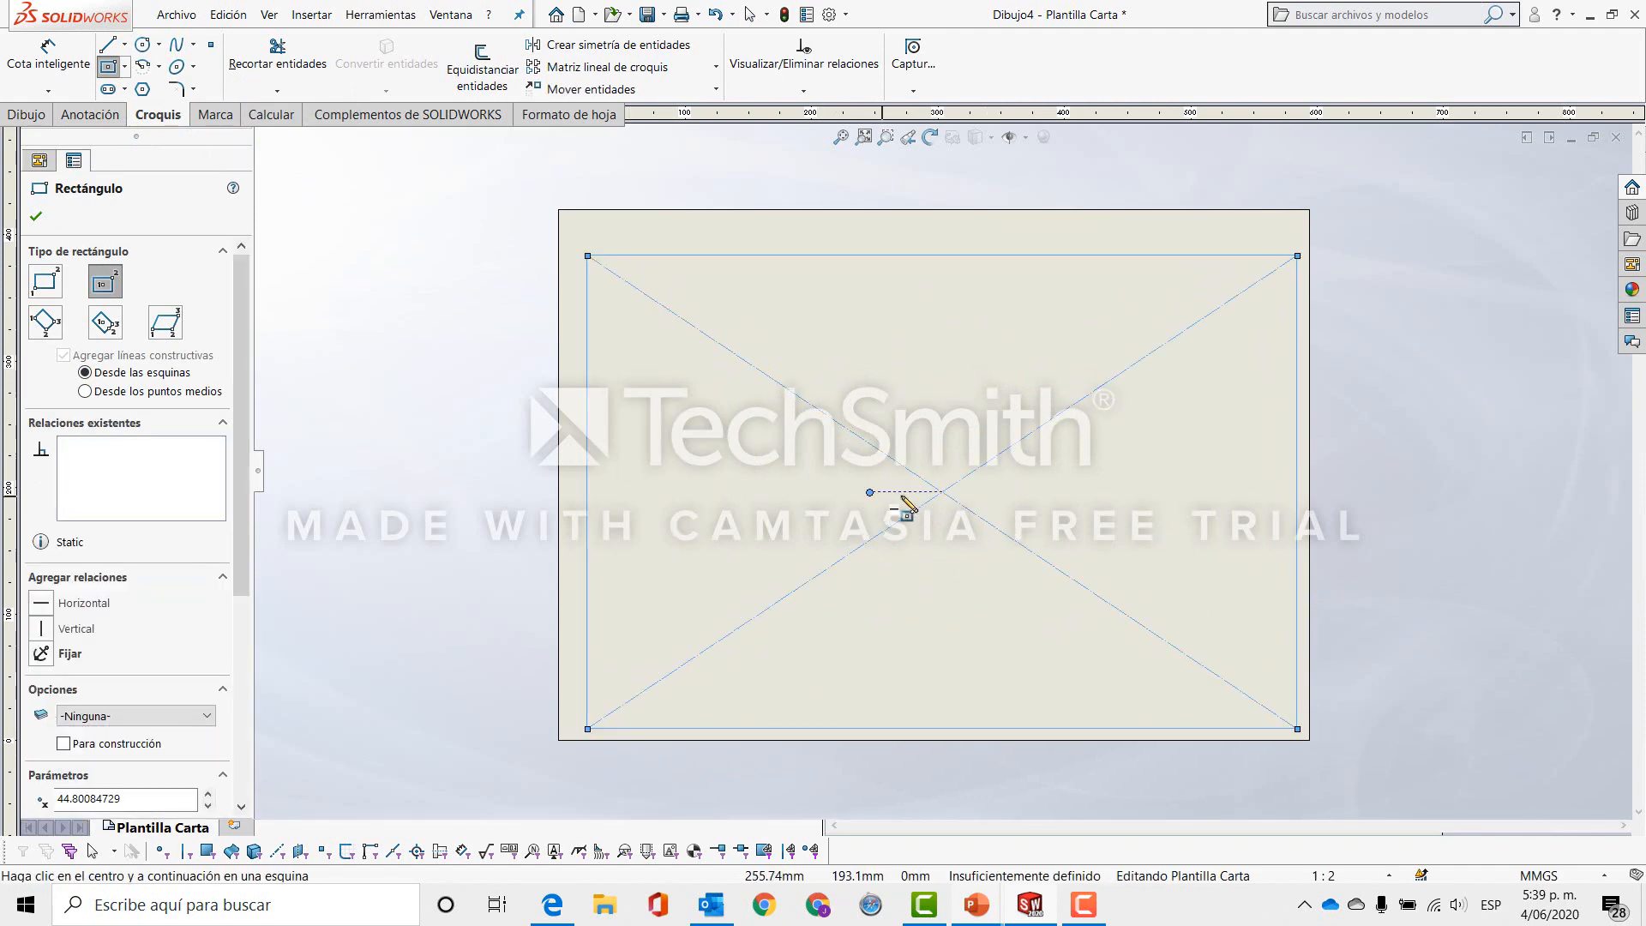
click(942, 492)
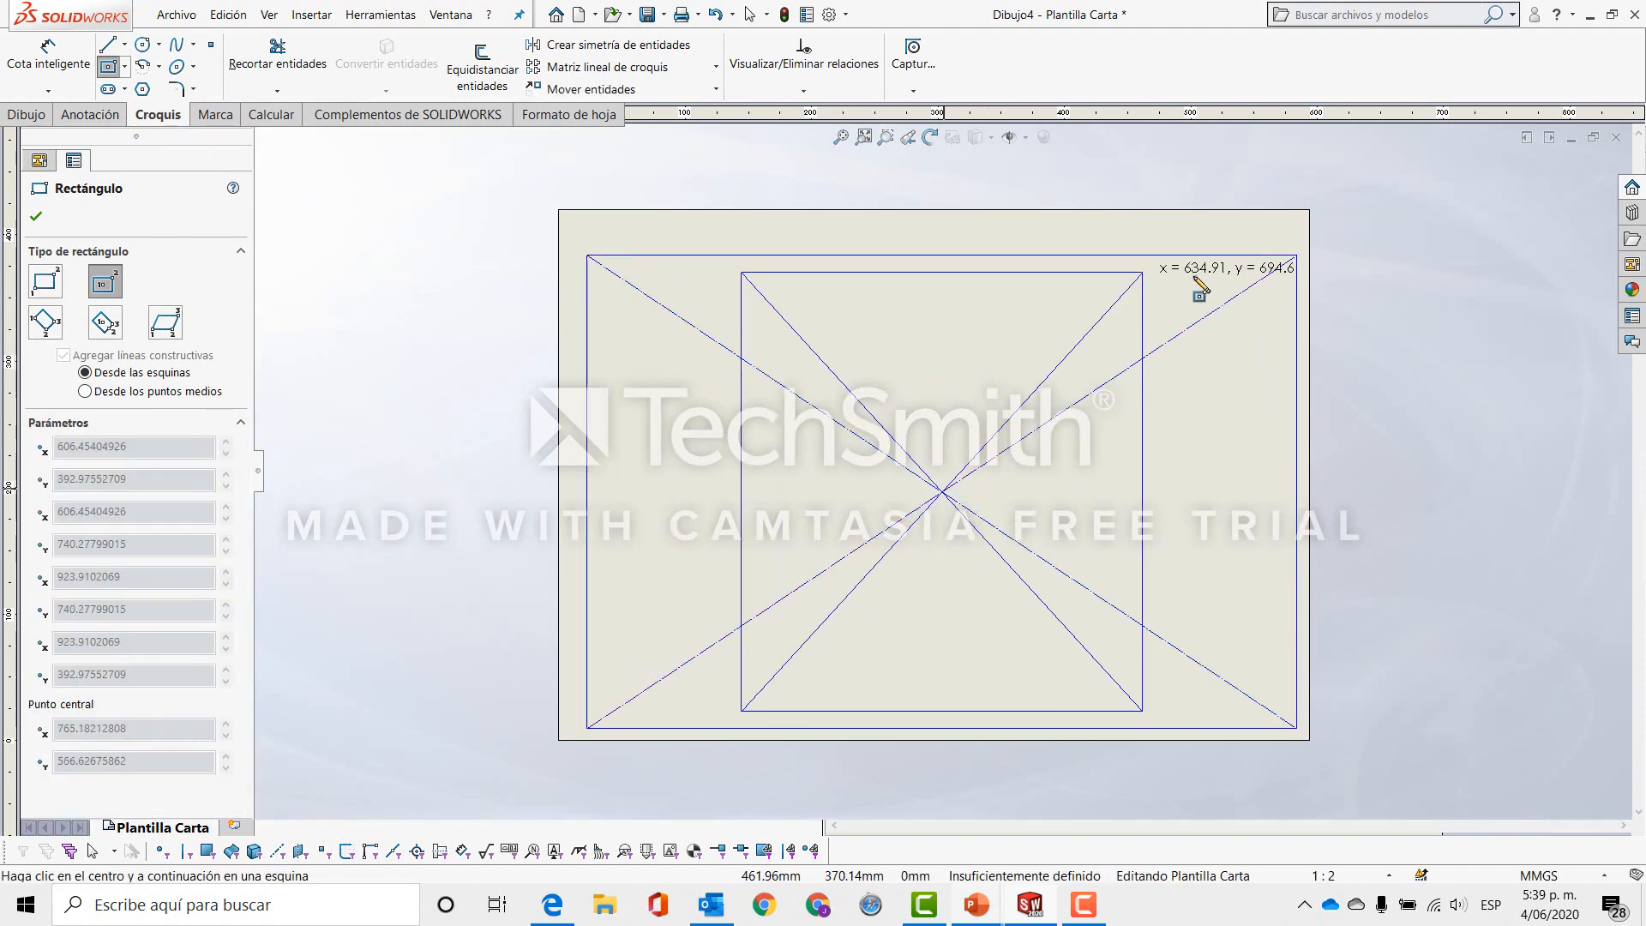
click(1275, 270)
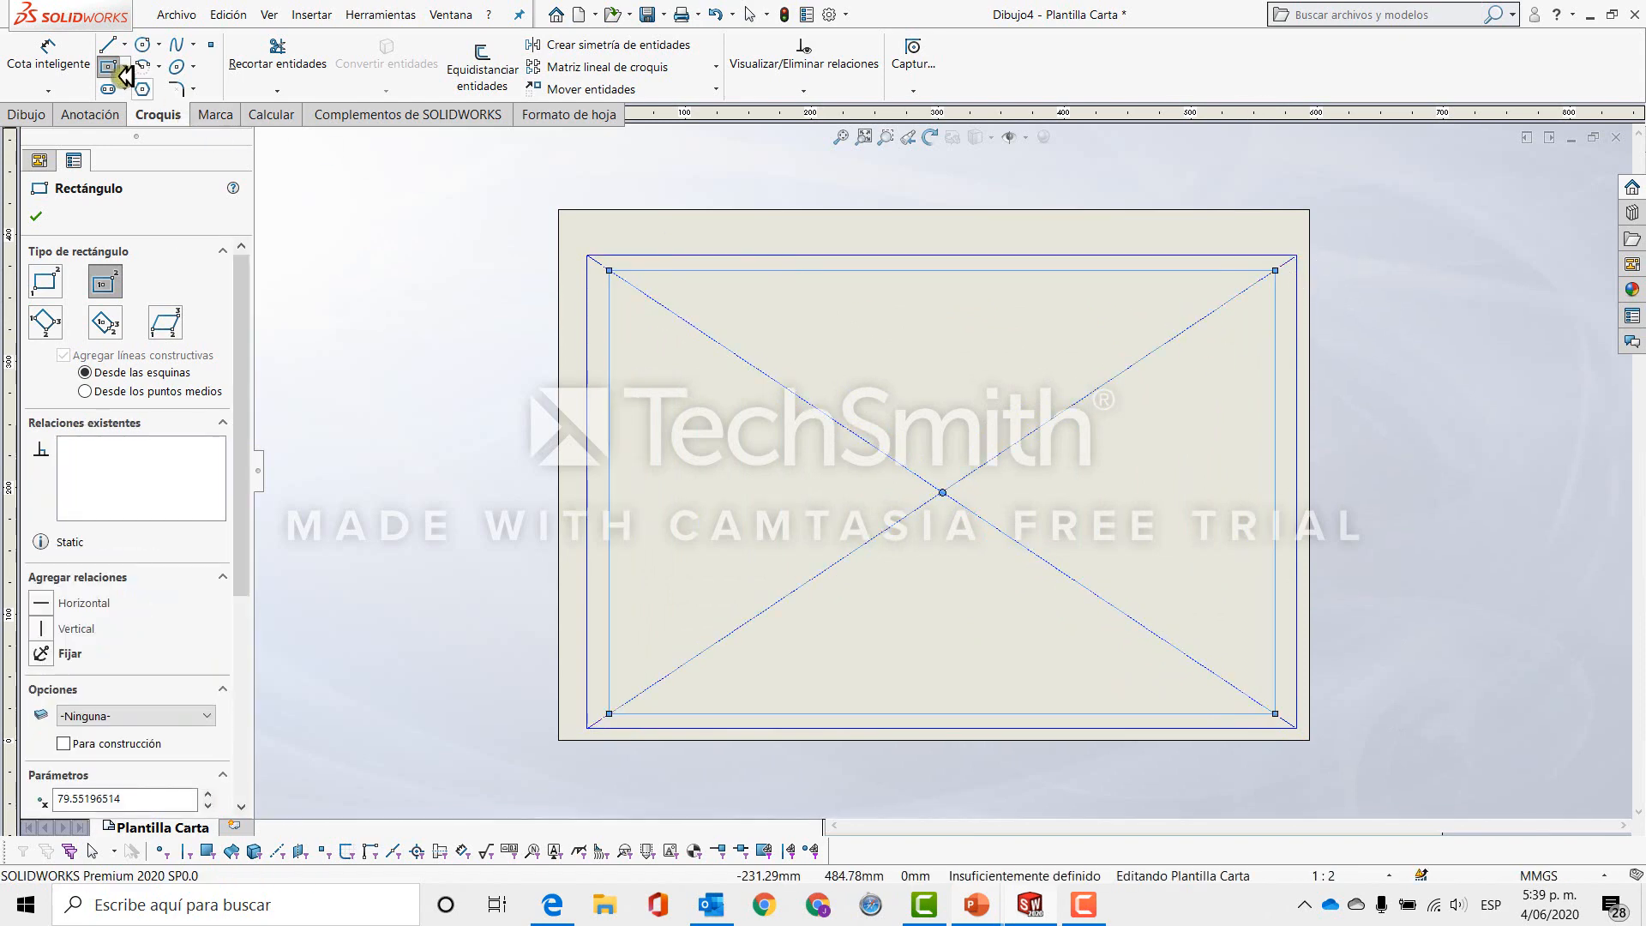
Sketch a title block in the inner frame's lower-right corner with a horizontal line about 326 mm long and a vertical line down to the frame.
click(109, 45)
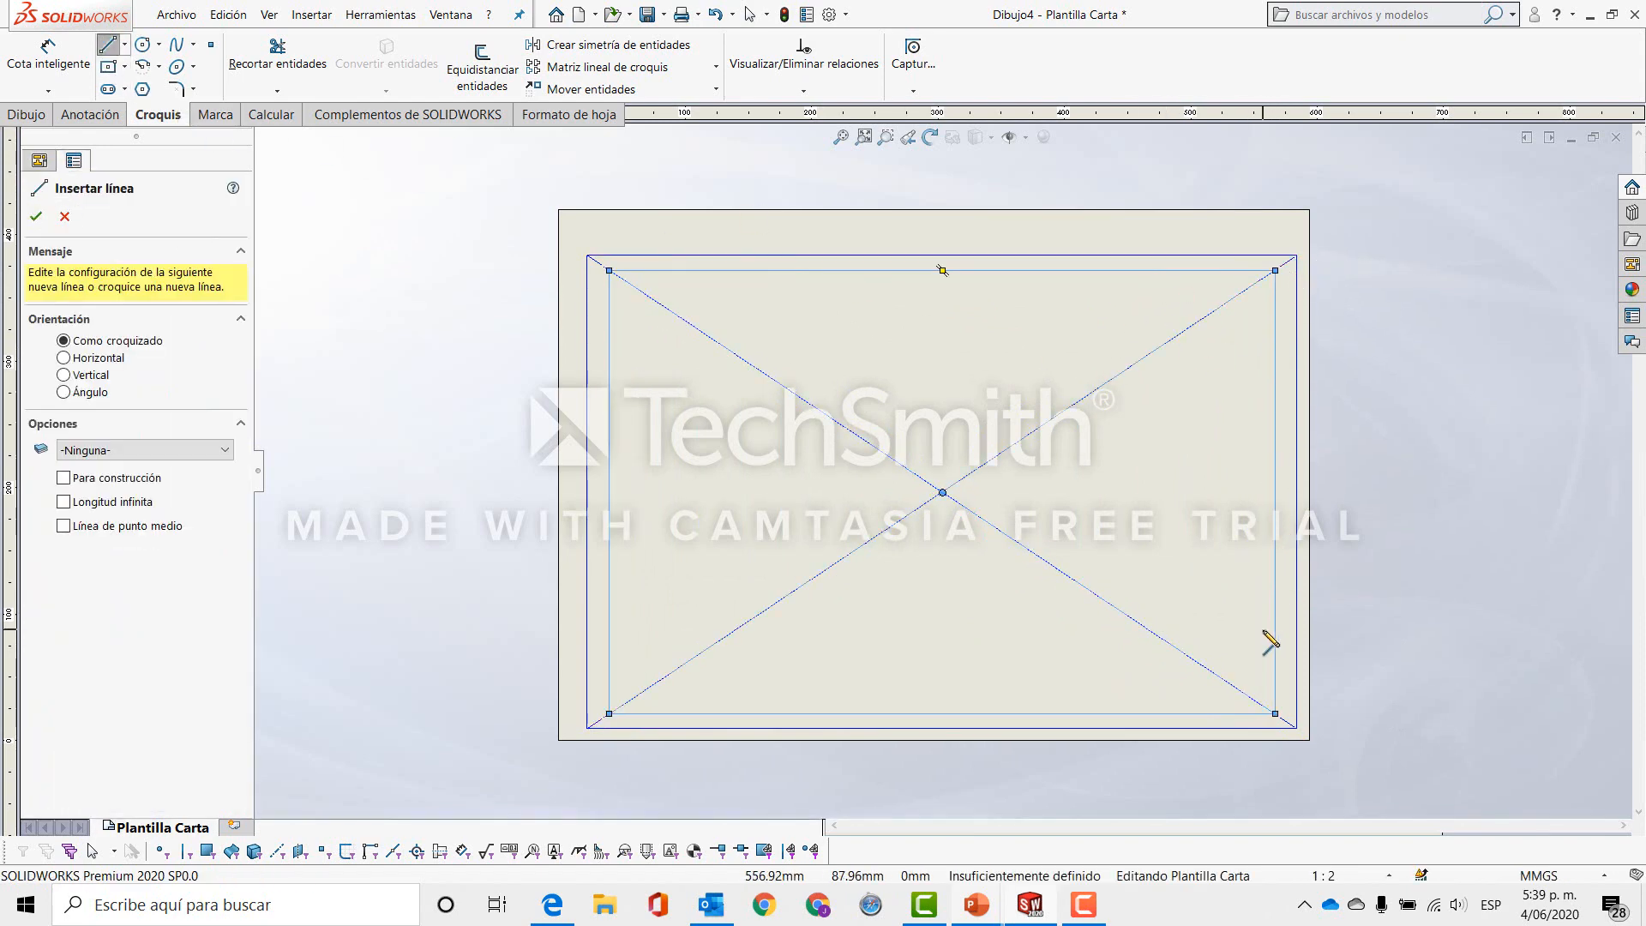
click(1275, 613)
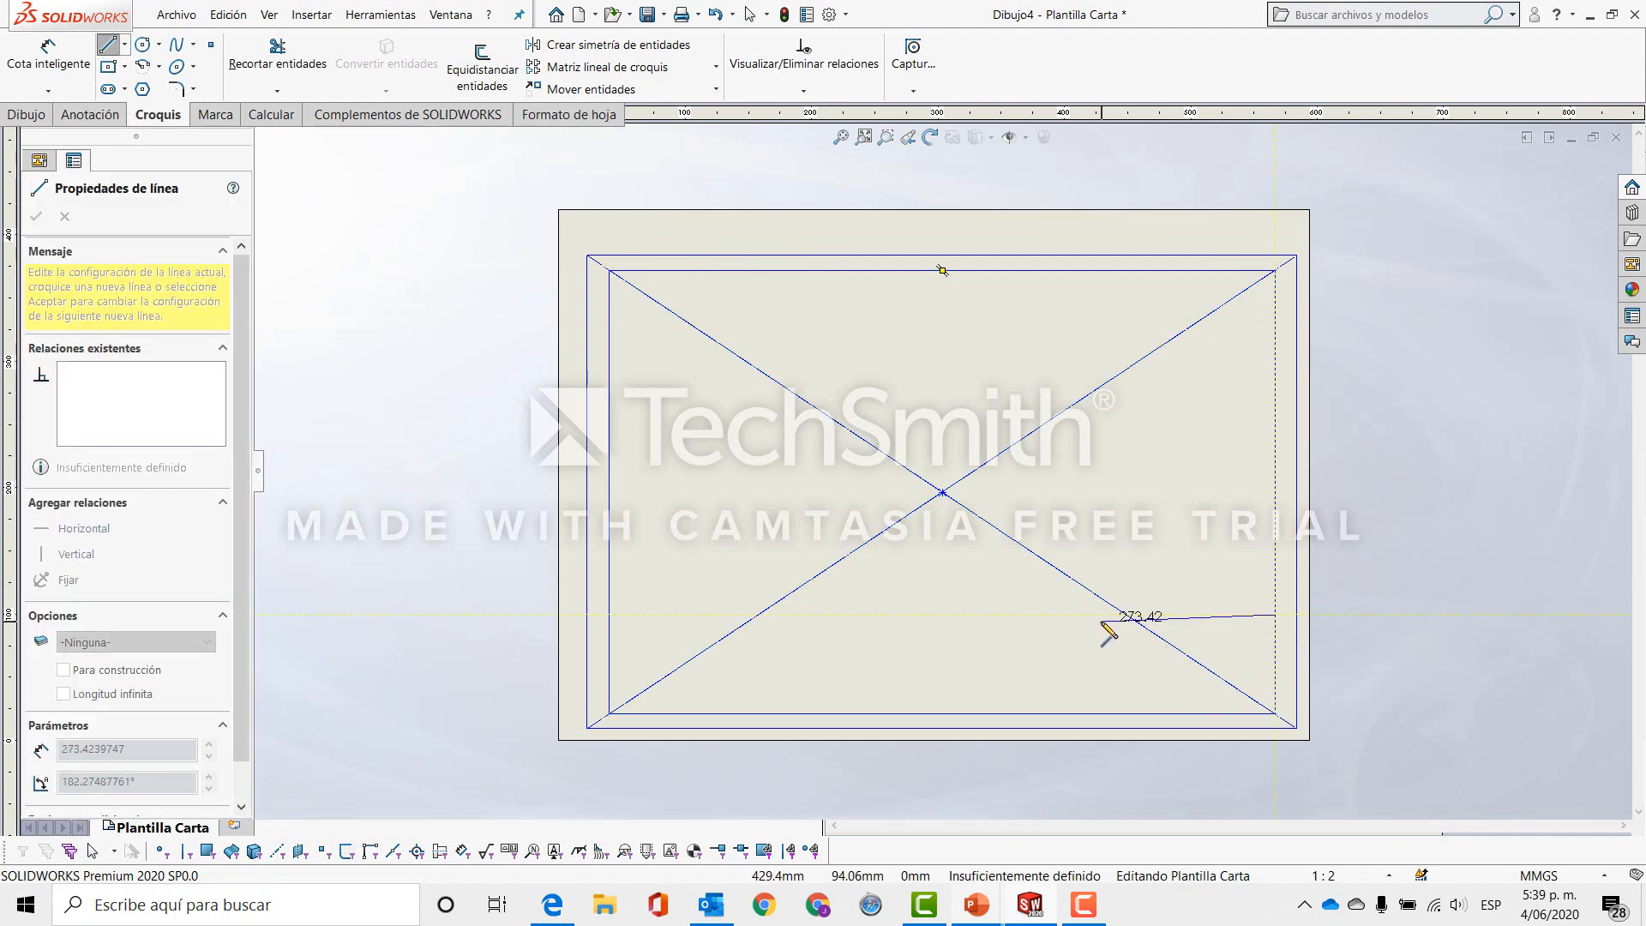
click(1069, 615)
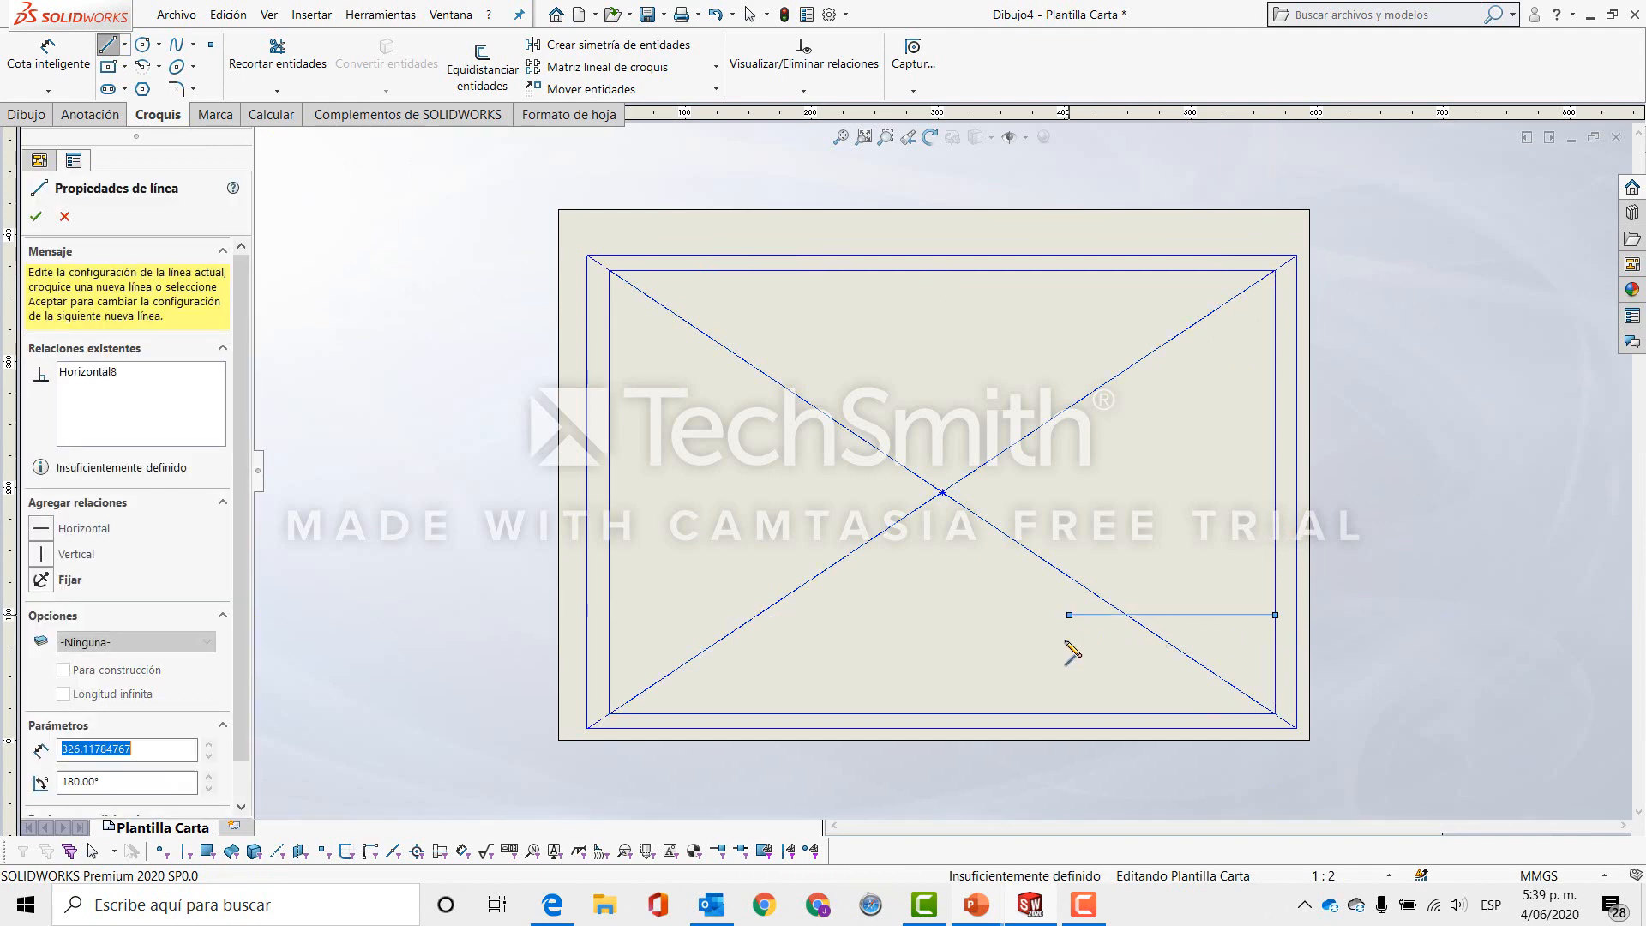
click(1069, 713)
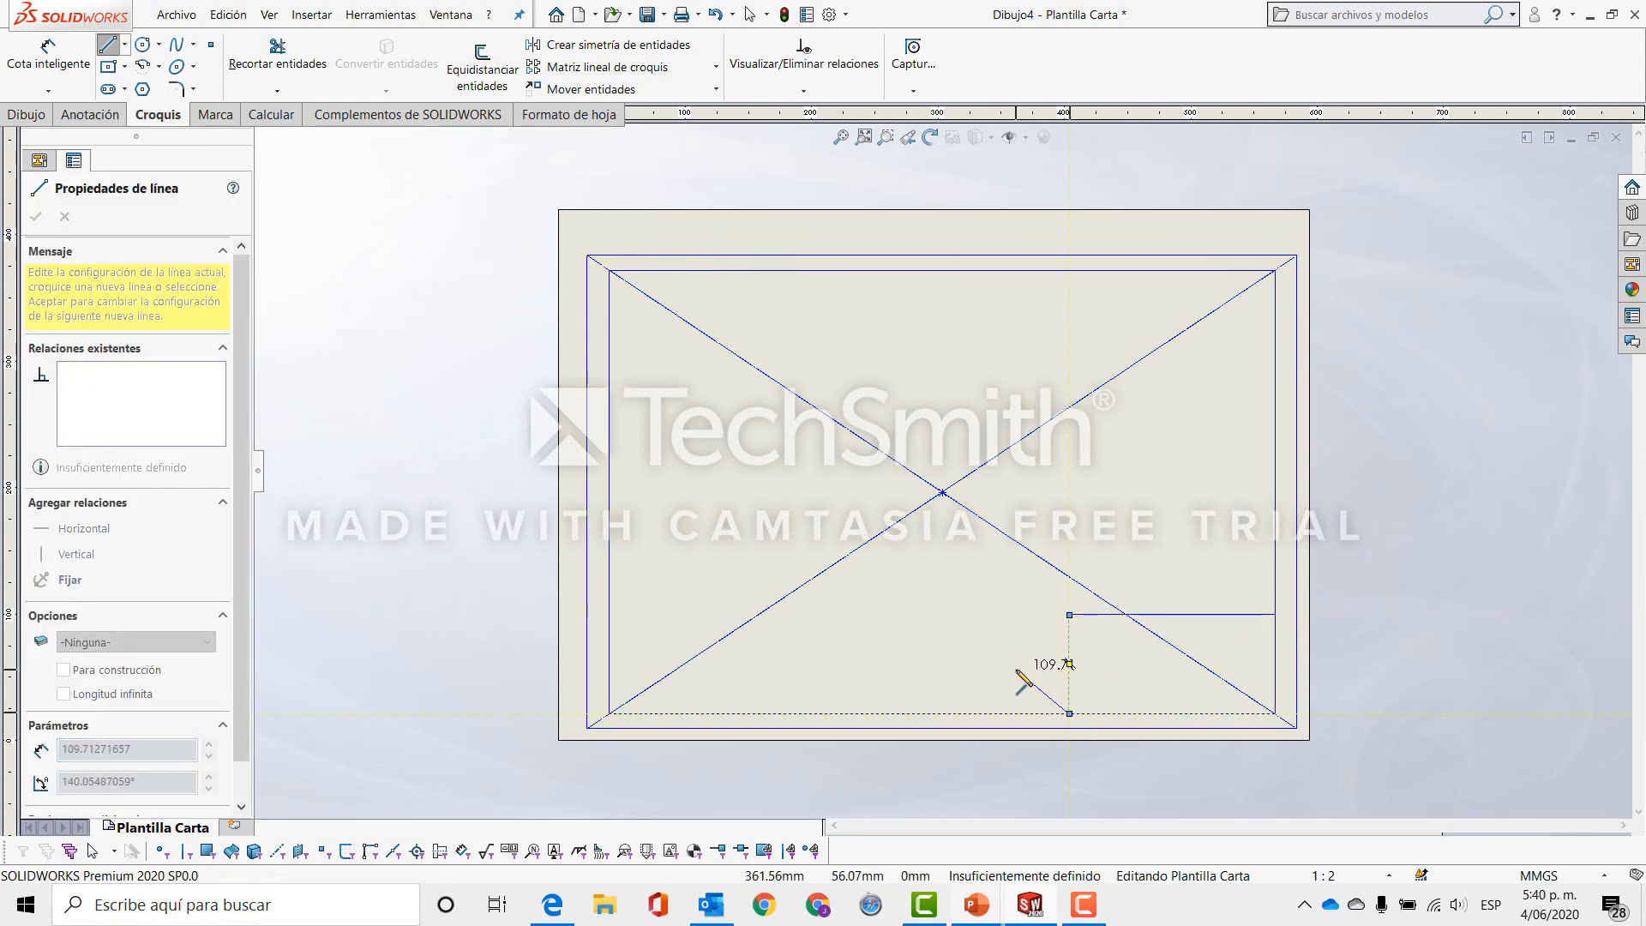
key(Escape)
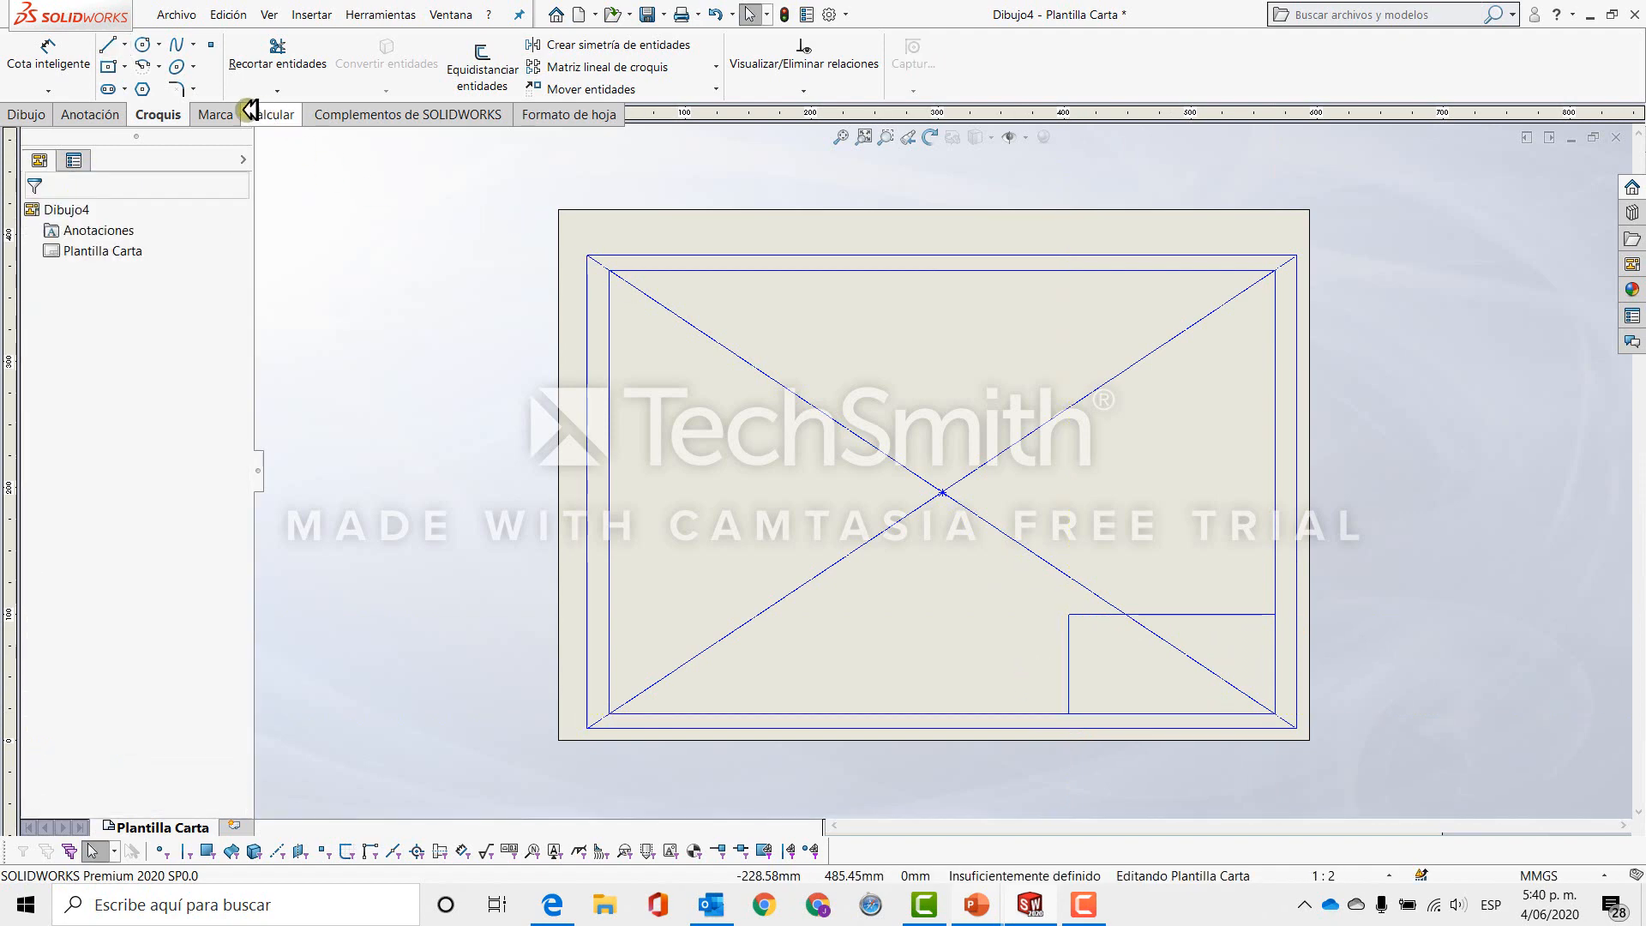
Add a note reading "Número de pieza" inside the title block.
click(79, 114)
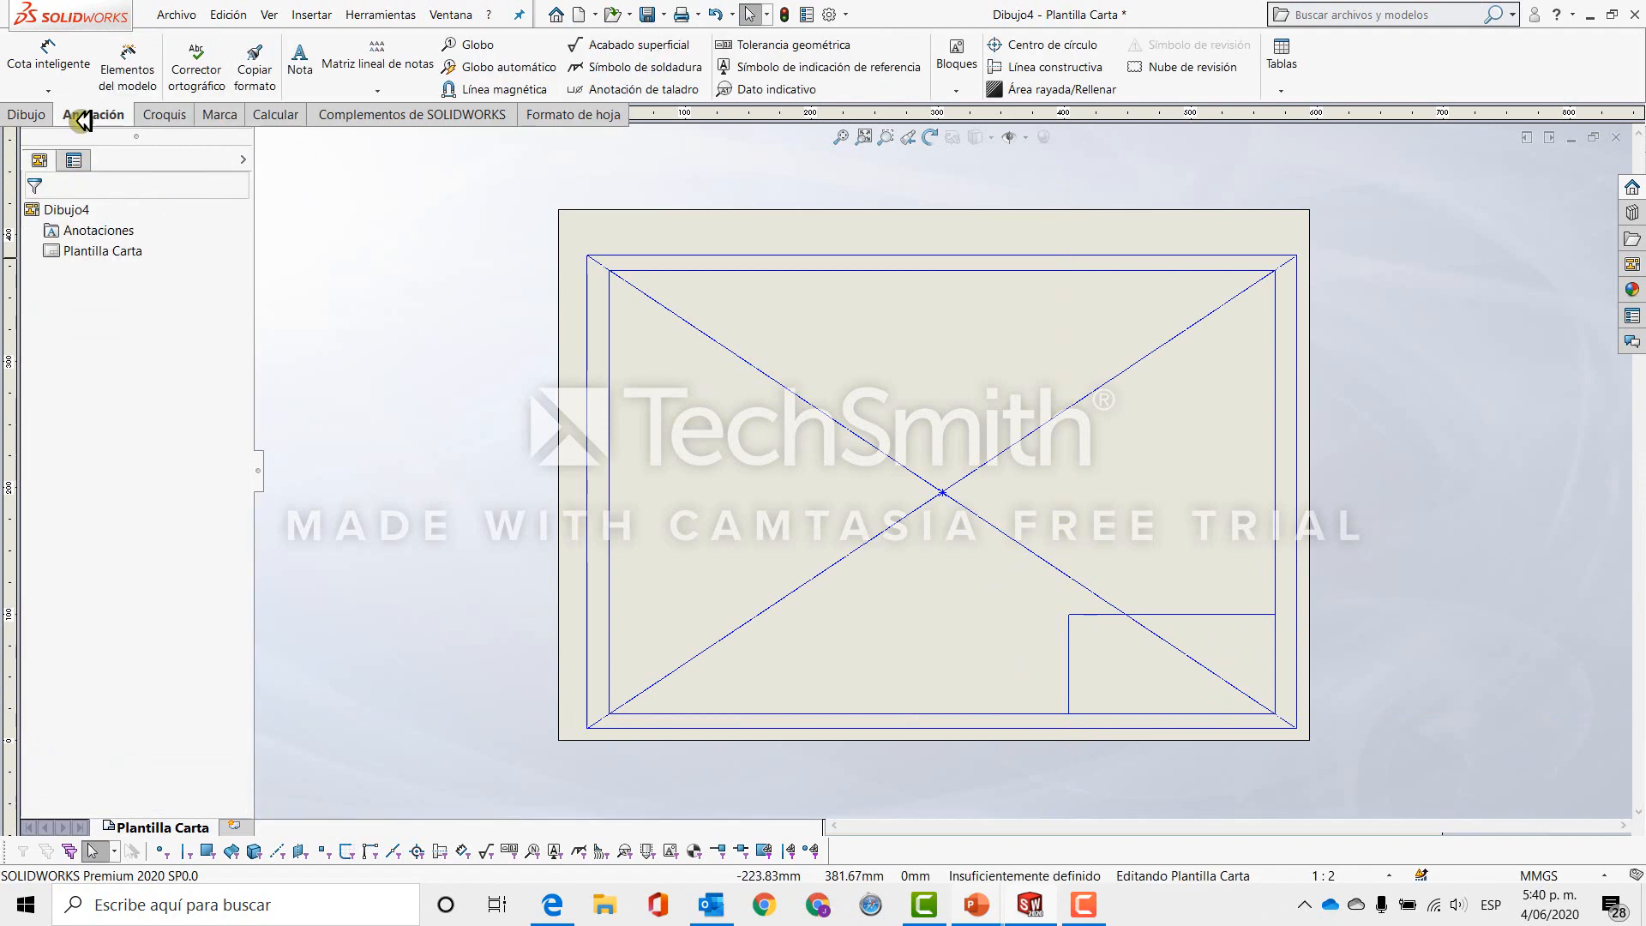
click(304, 69)
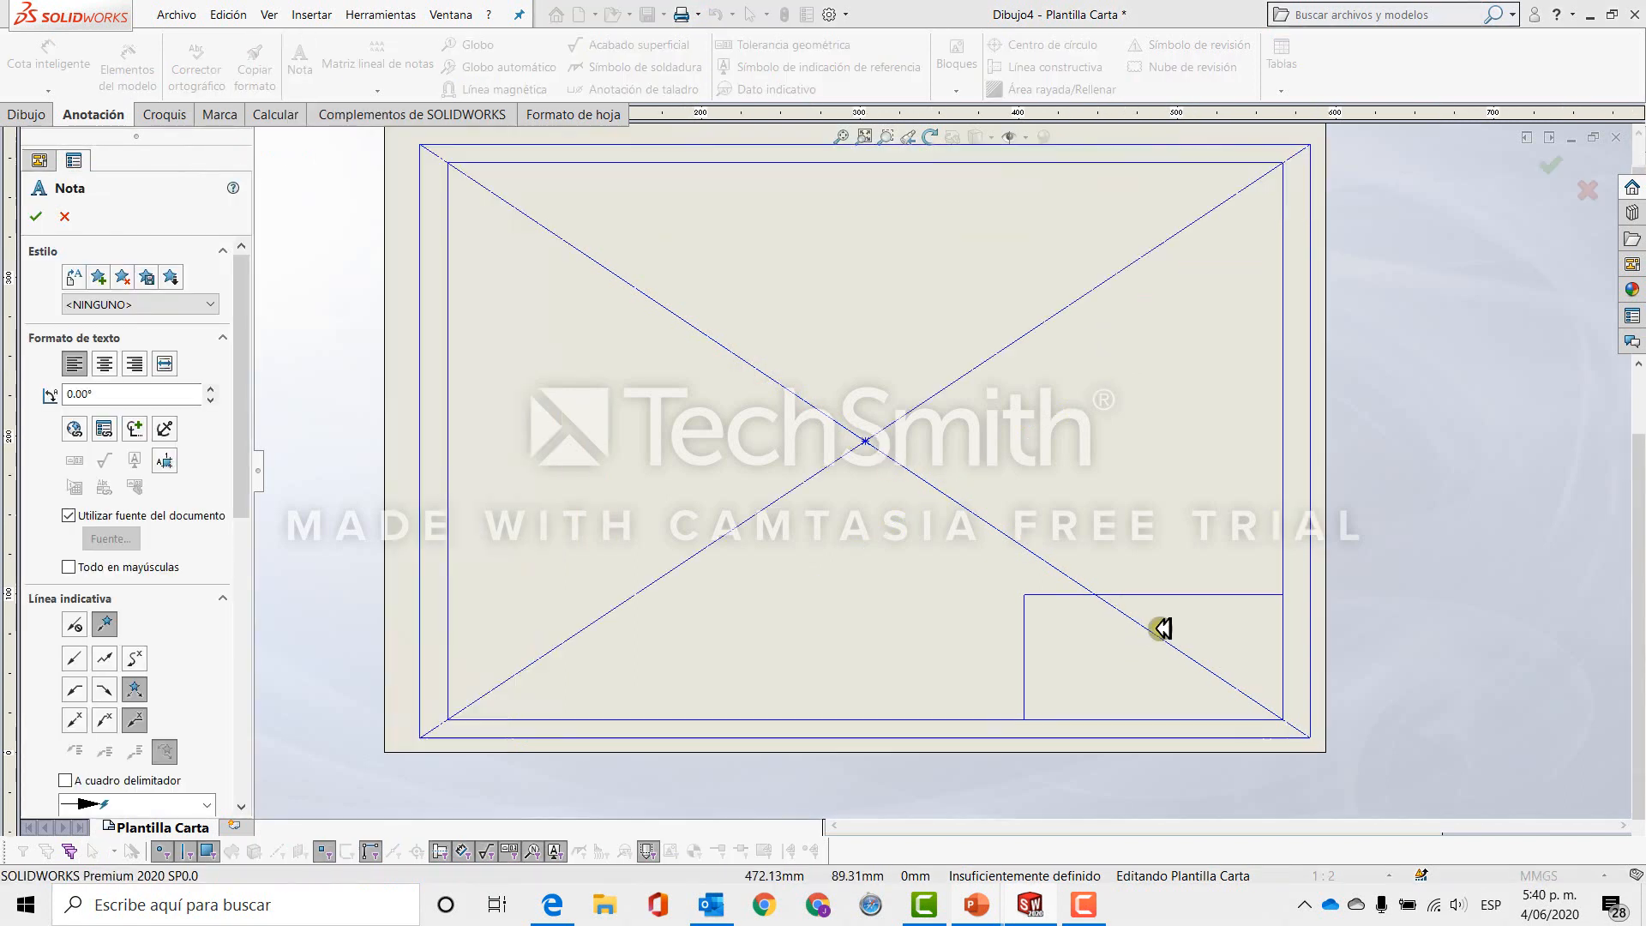
scroll(1153, 608, down, 3)
click(1157, 593)
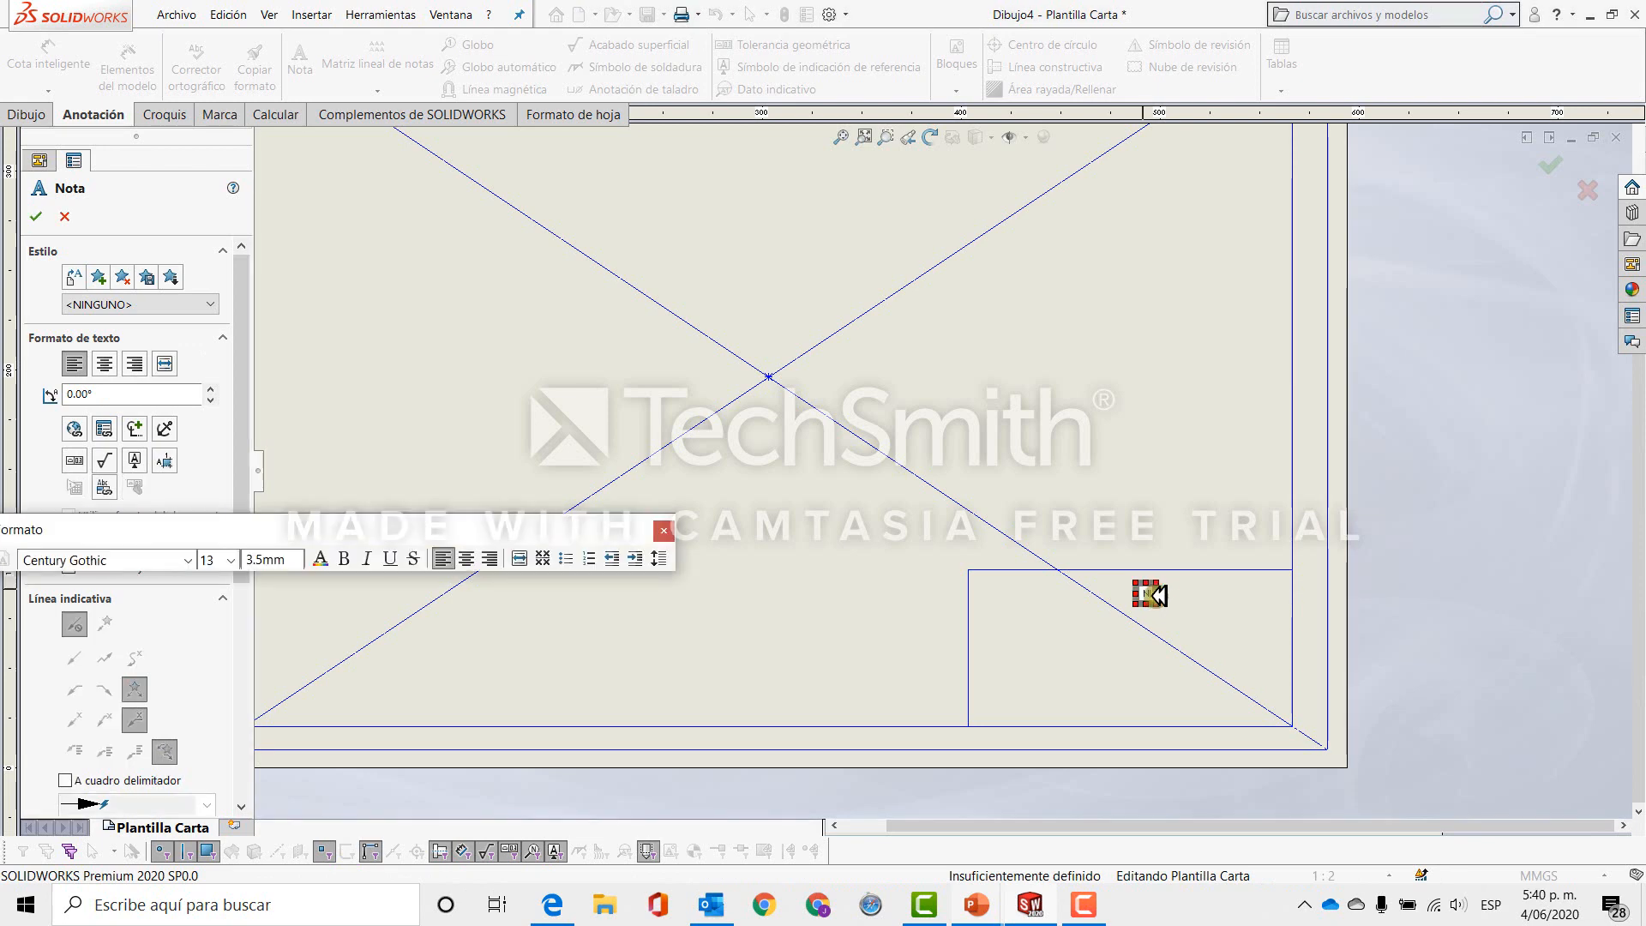
text(Número de pieza)
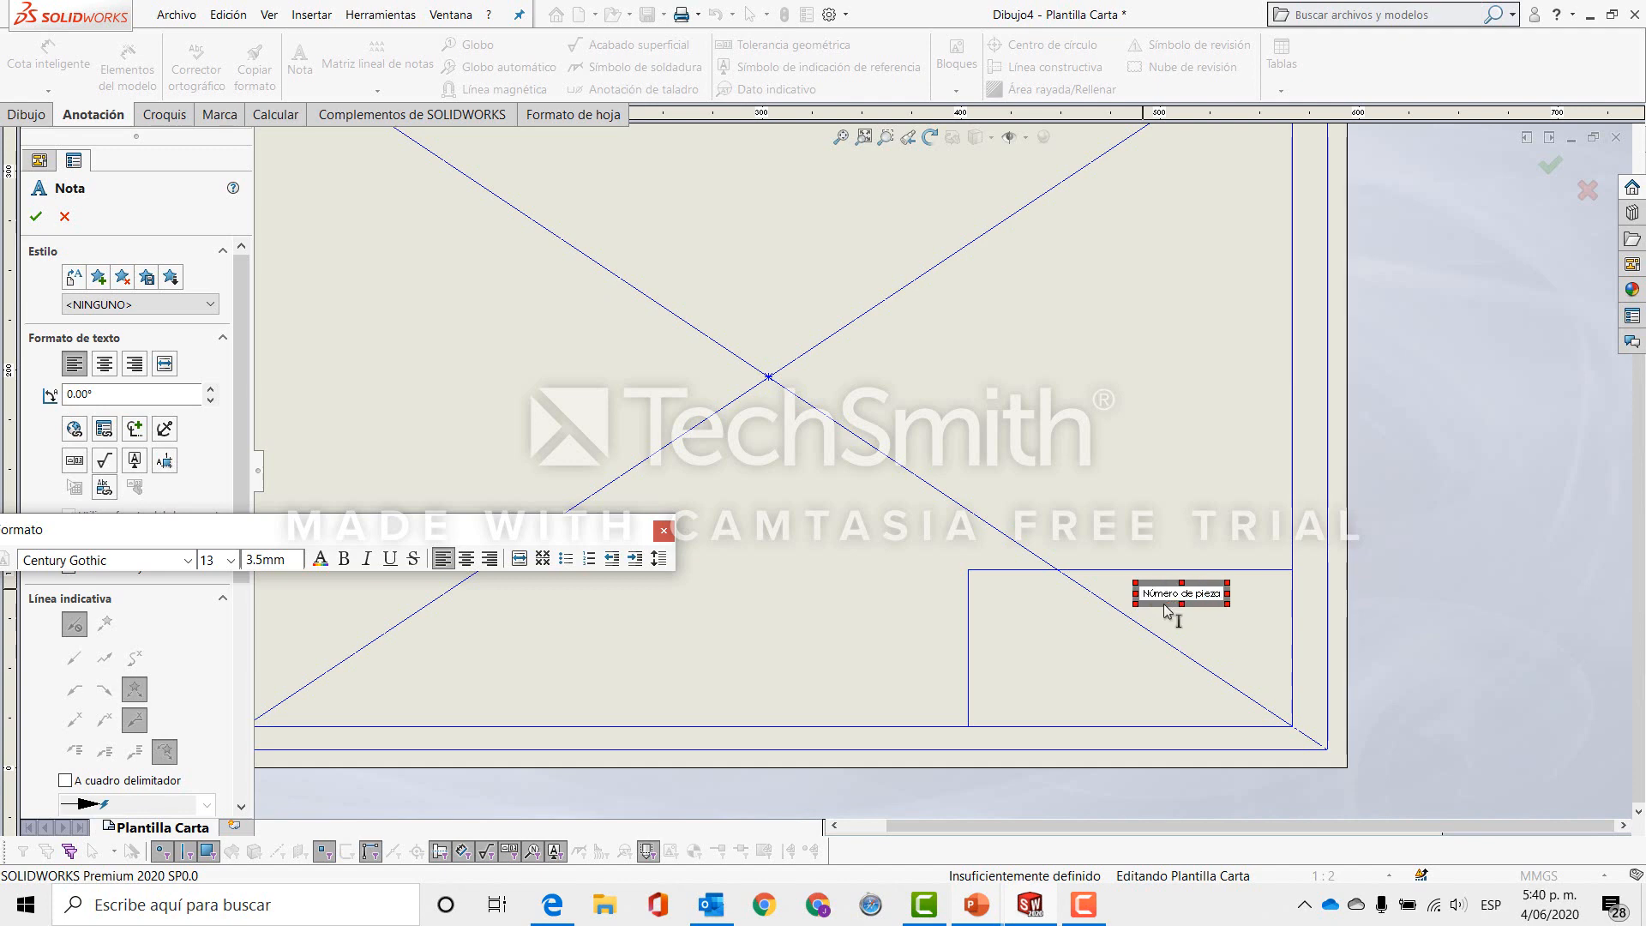
click(1227, 624)
Place a second "Número de pieza" note without a leader in the title block, end the Note command and delete this duplicate.
scroll(1227, 624, down, 2)
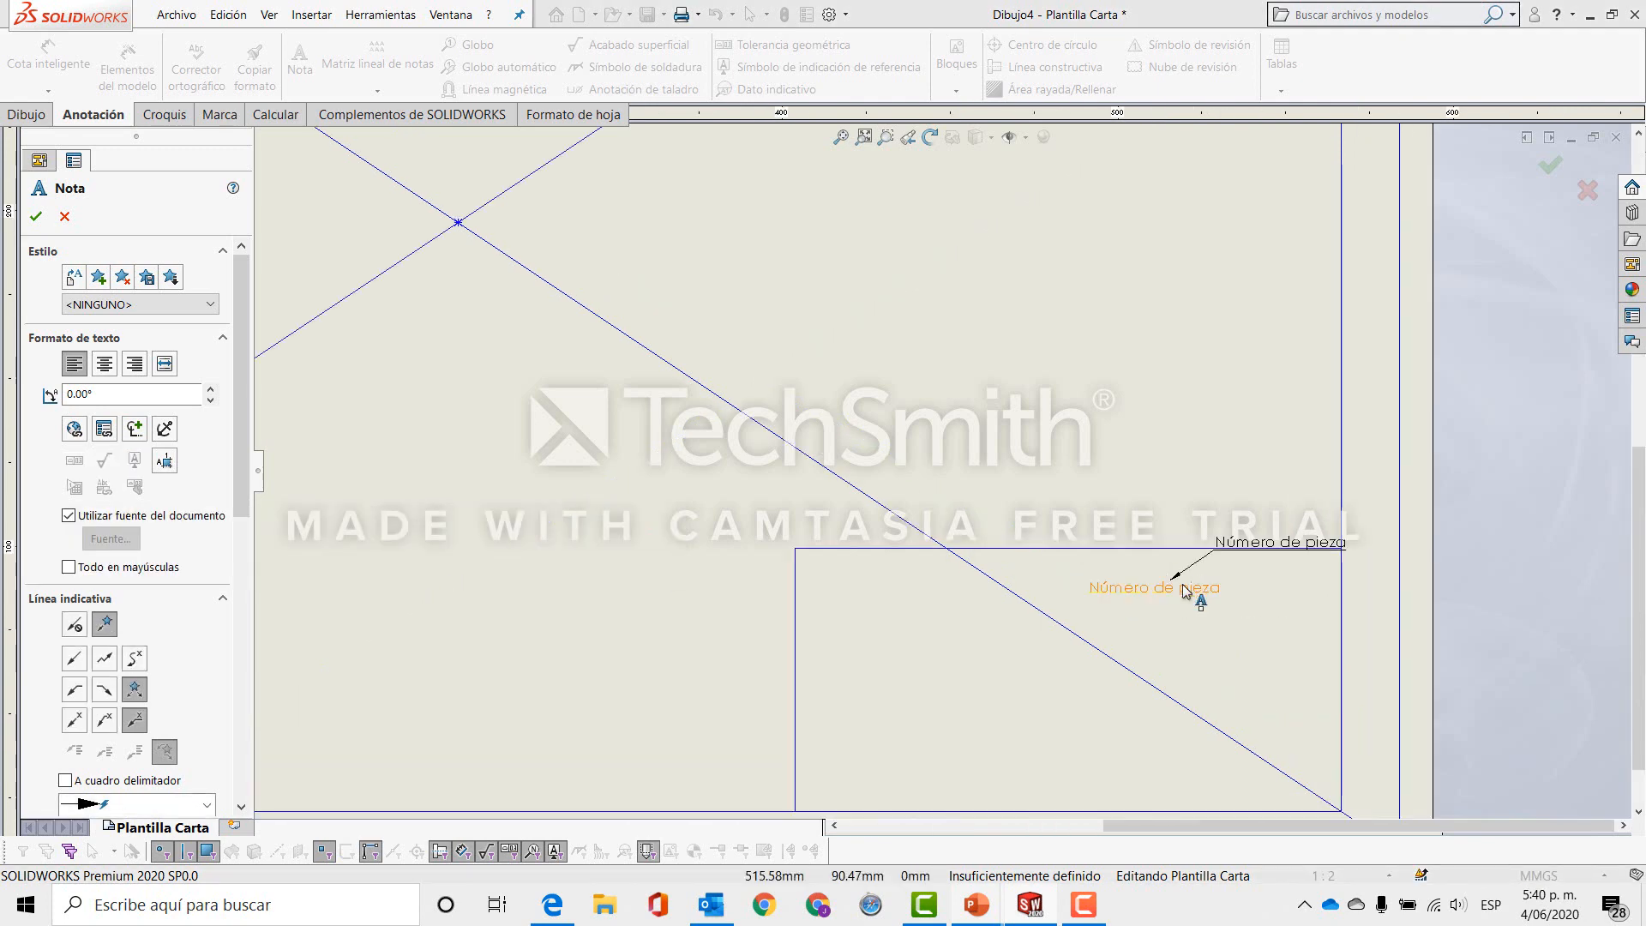
click(1190, 615)
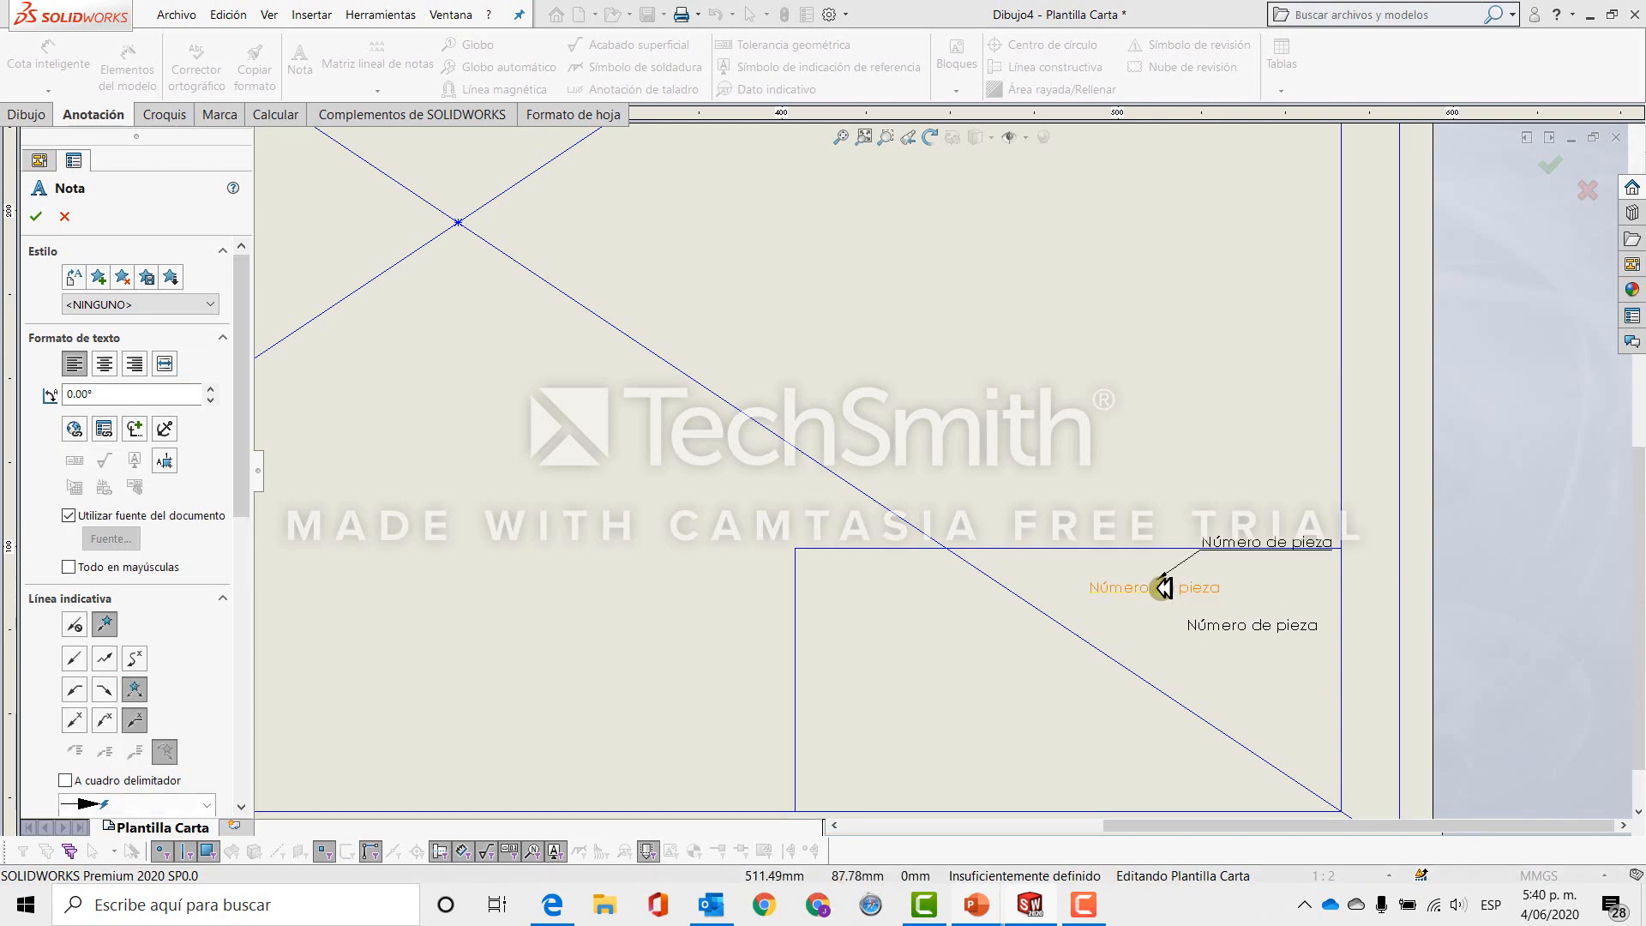
key(Escape)
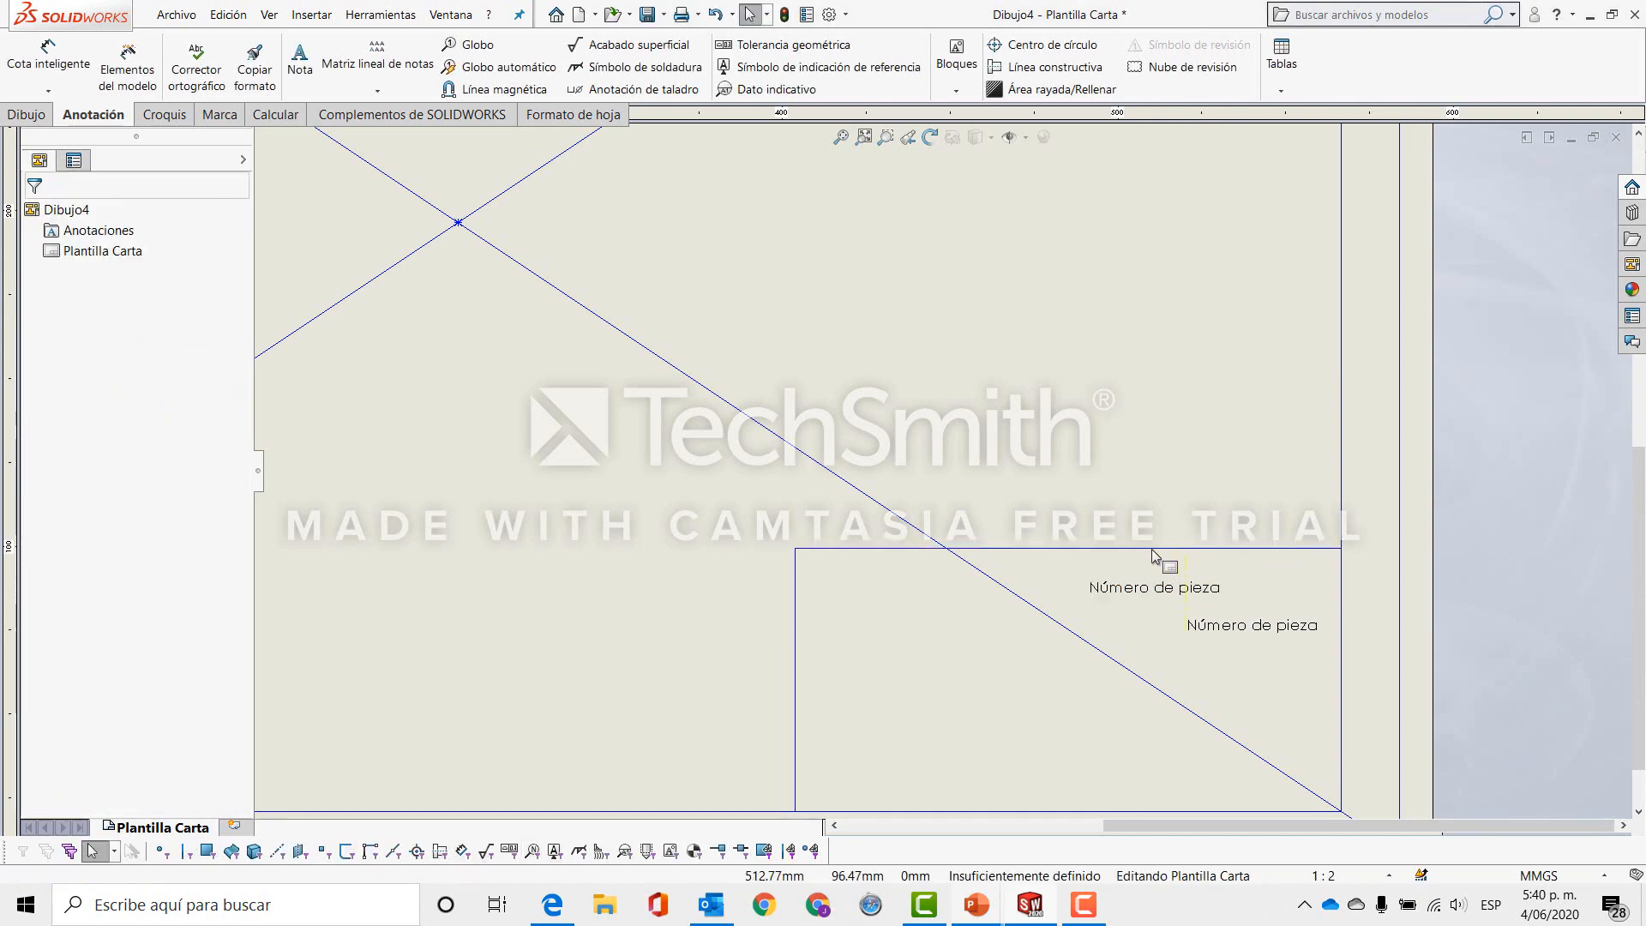
click(1247, 632)
key(Delete)
Move the "Número de pieza" note into the upper-left corner of the title block with the Move Entities command.
click(1154, 587)
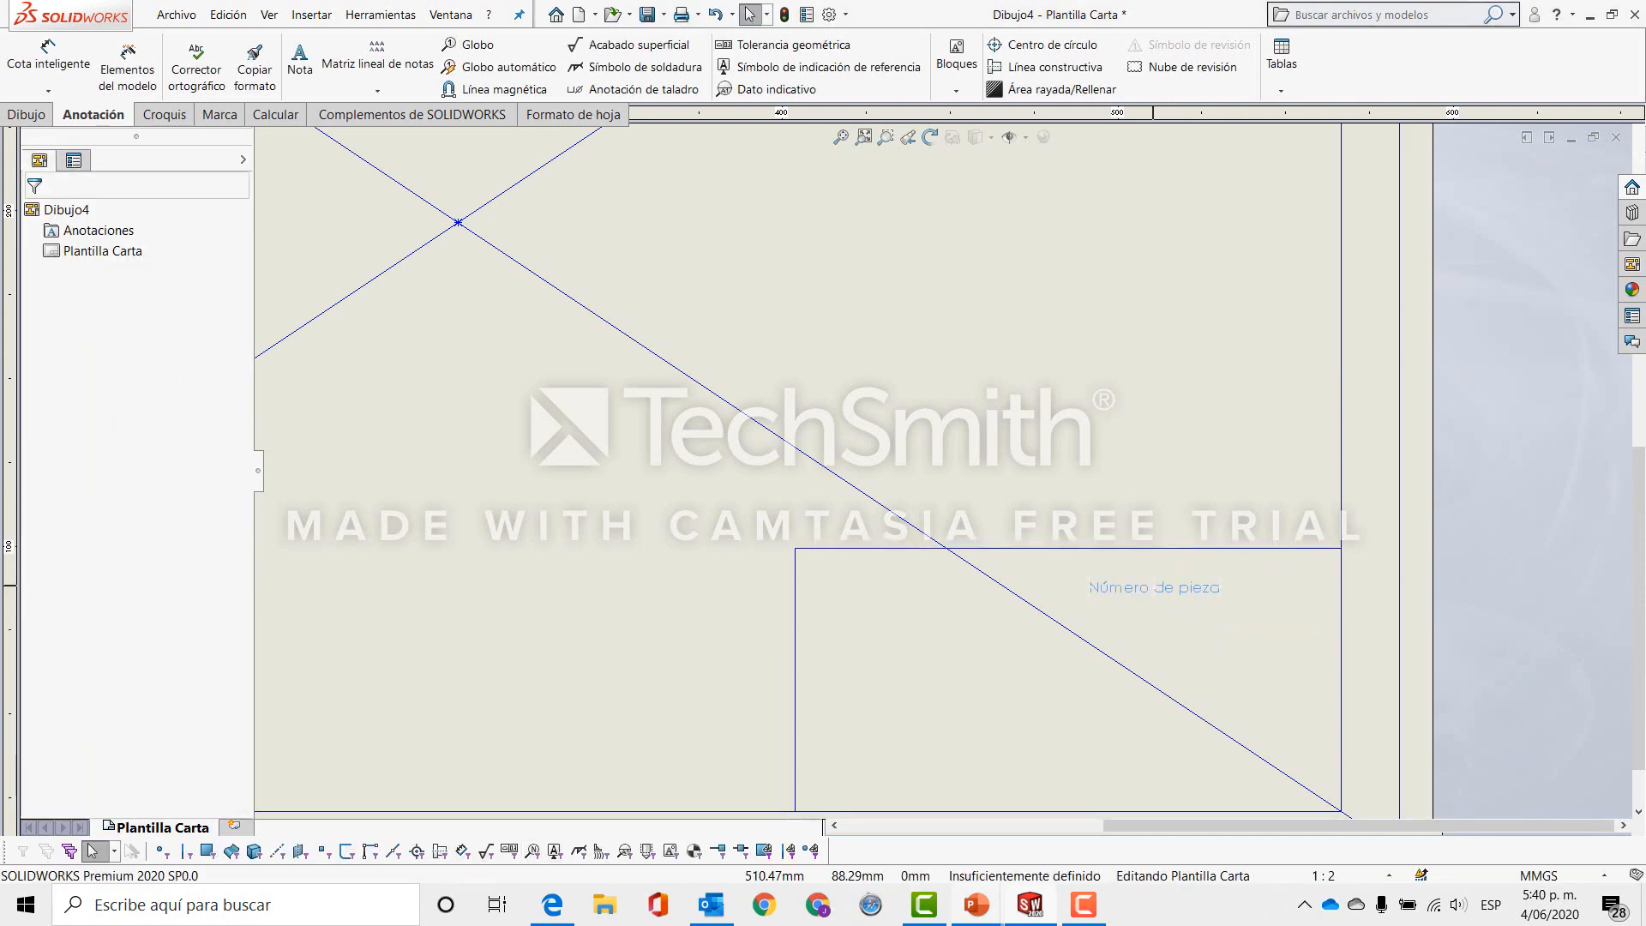
click(1178, 609)
click(1191, 581)
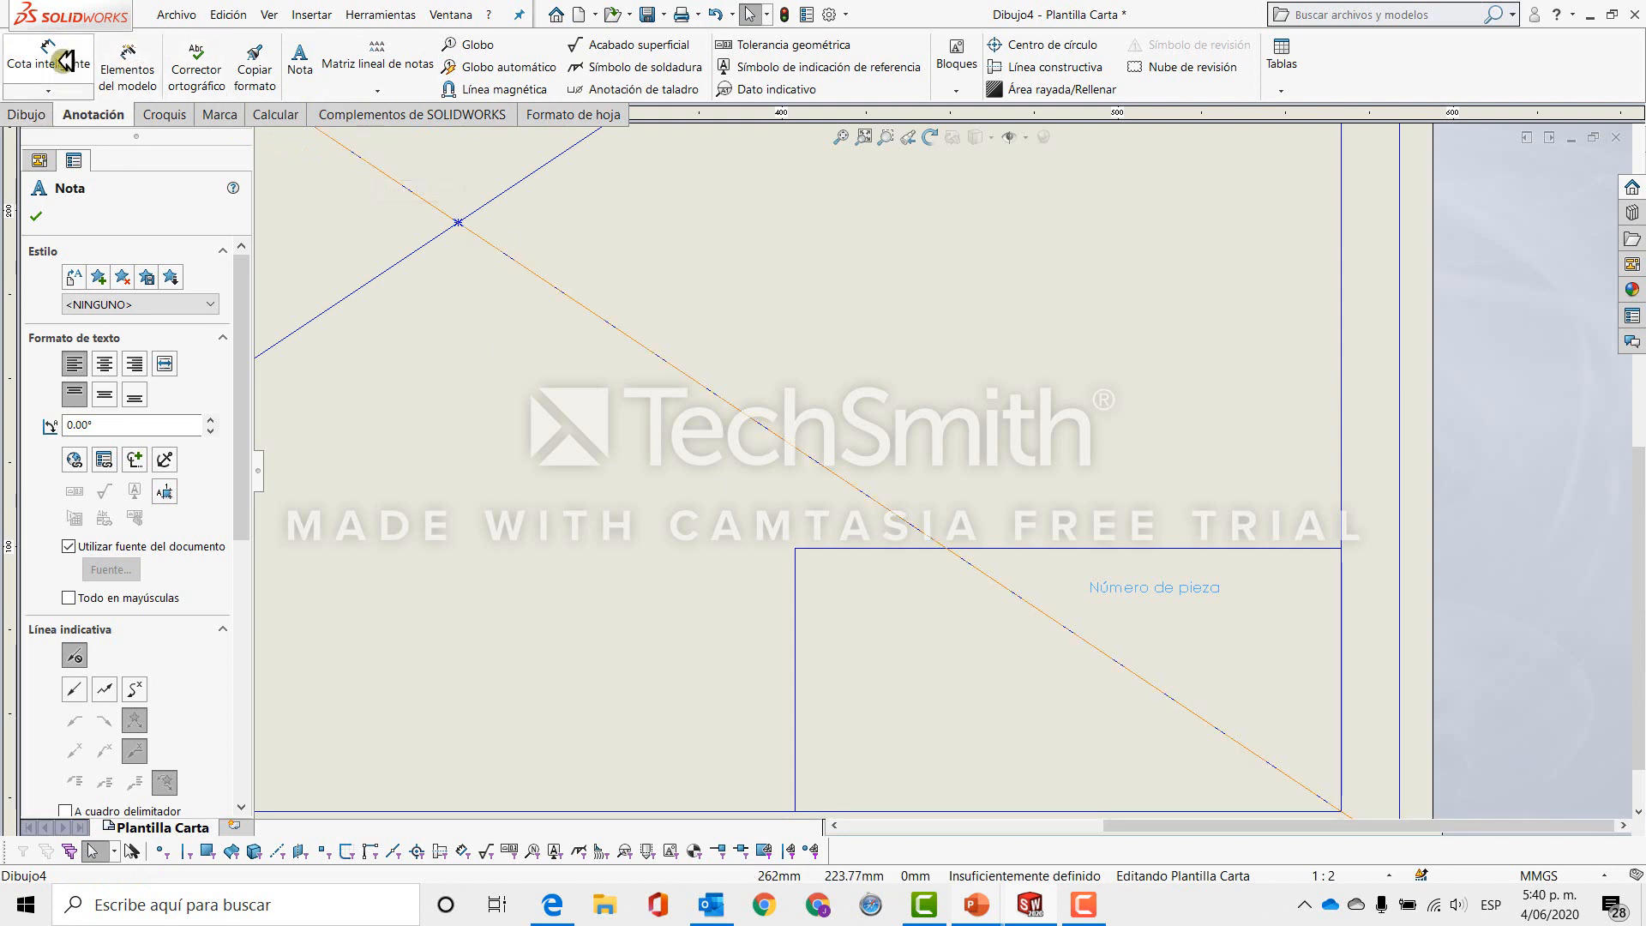
click(32, 115)
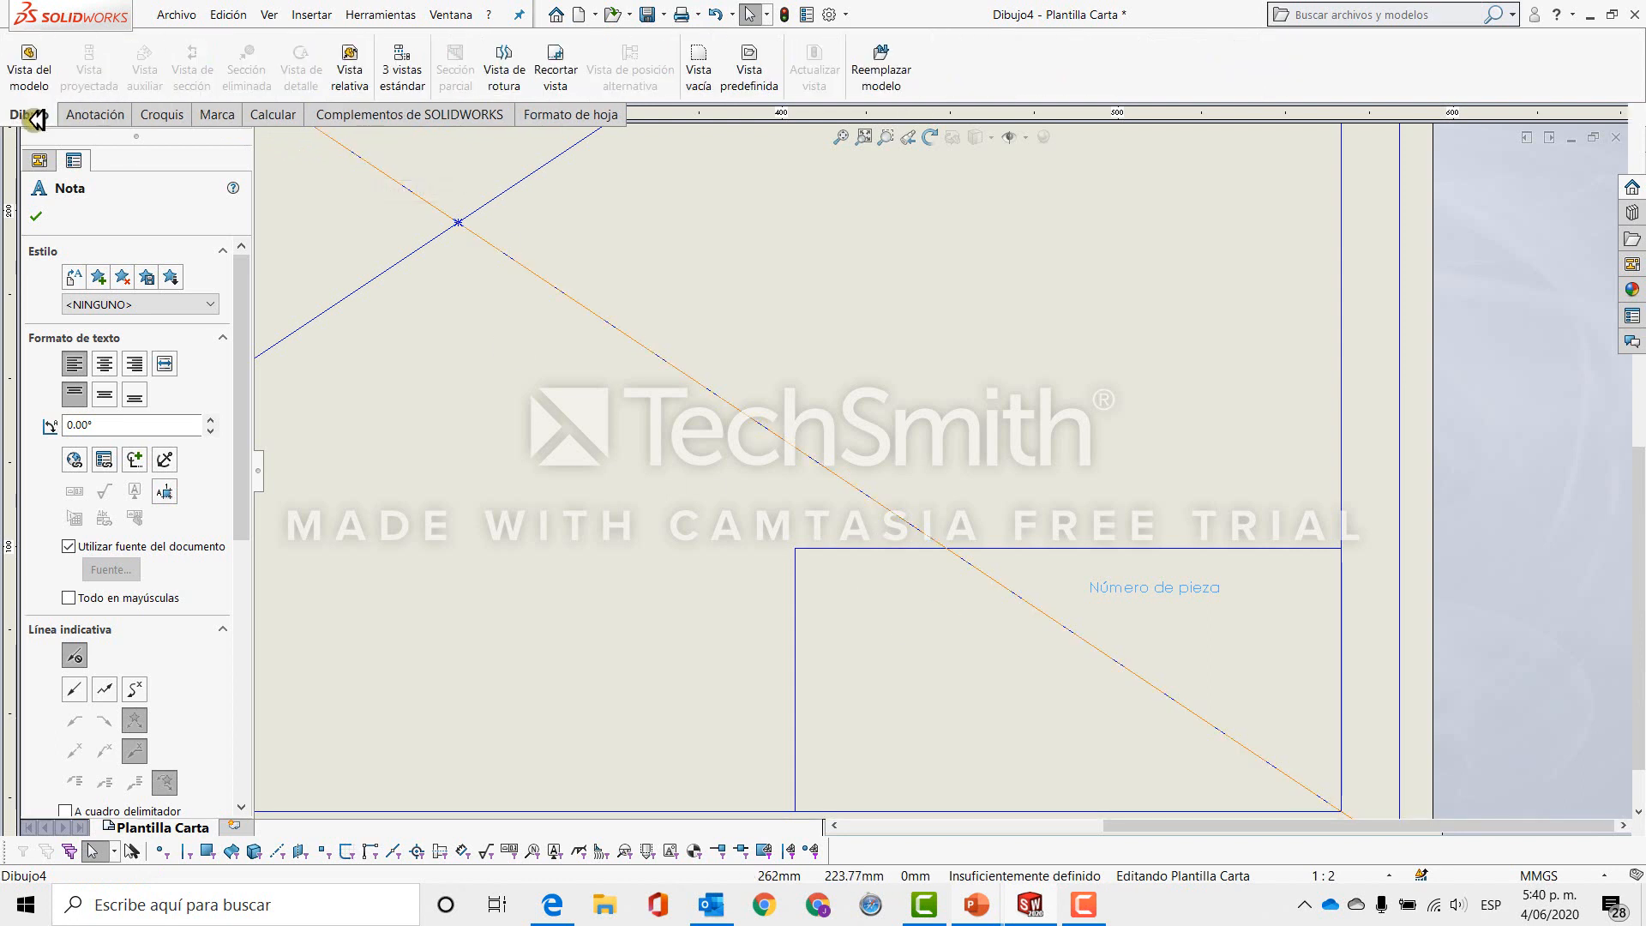
click(95, 116)
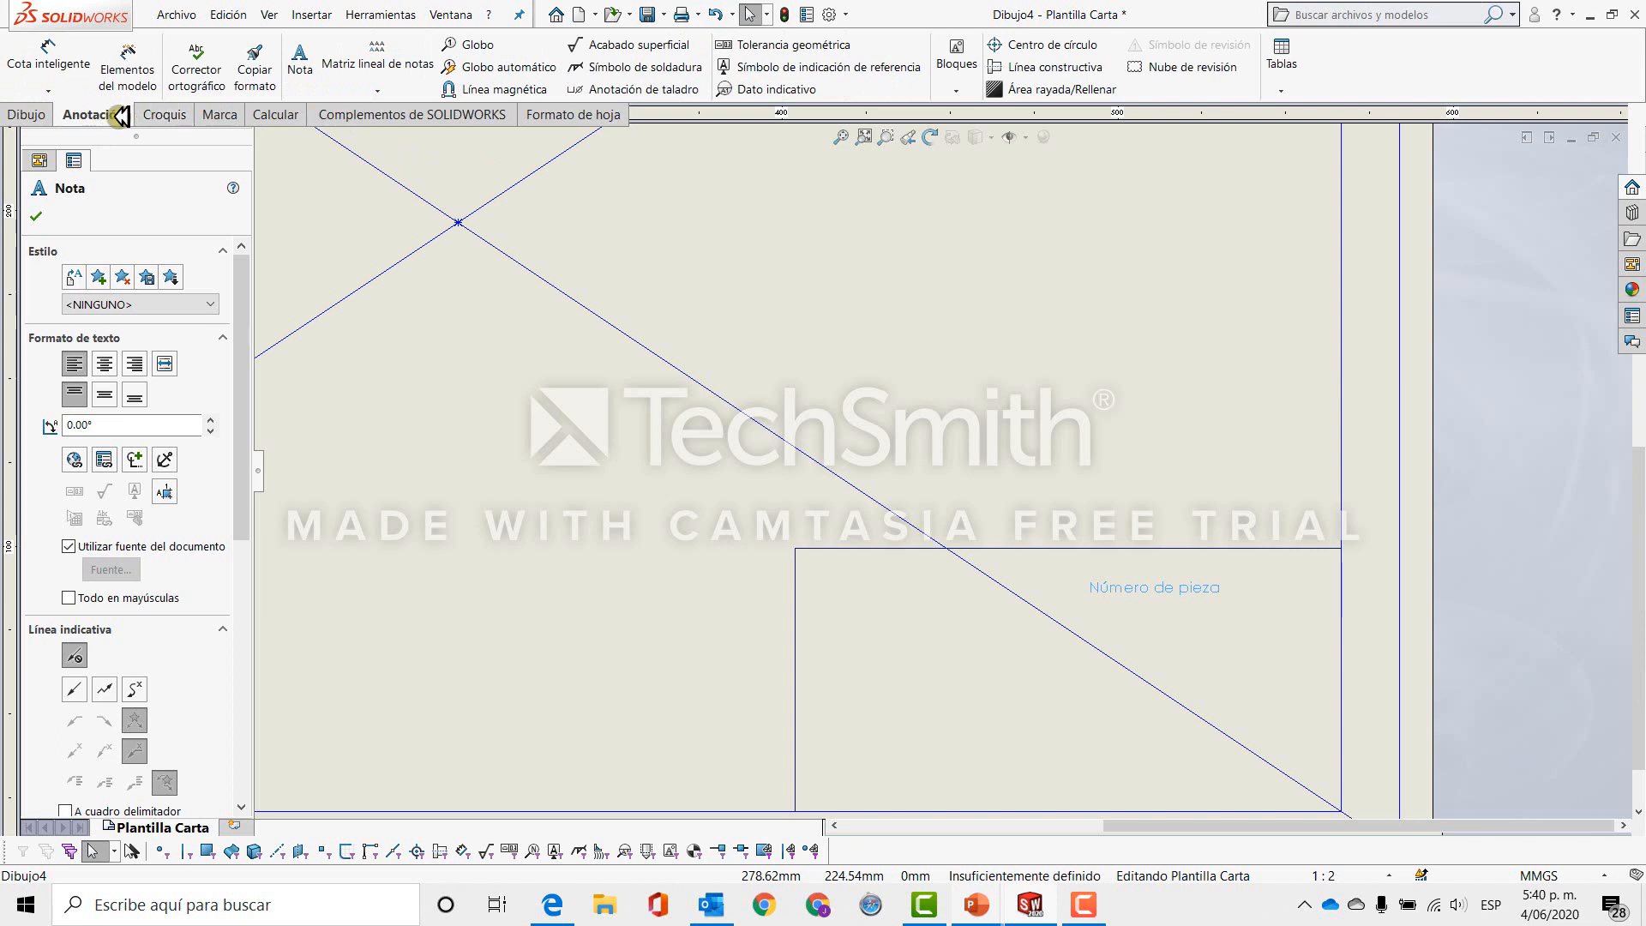
click(163, 115)
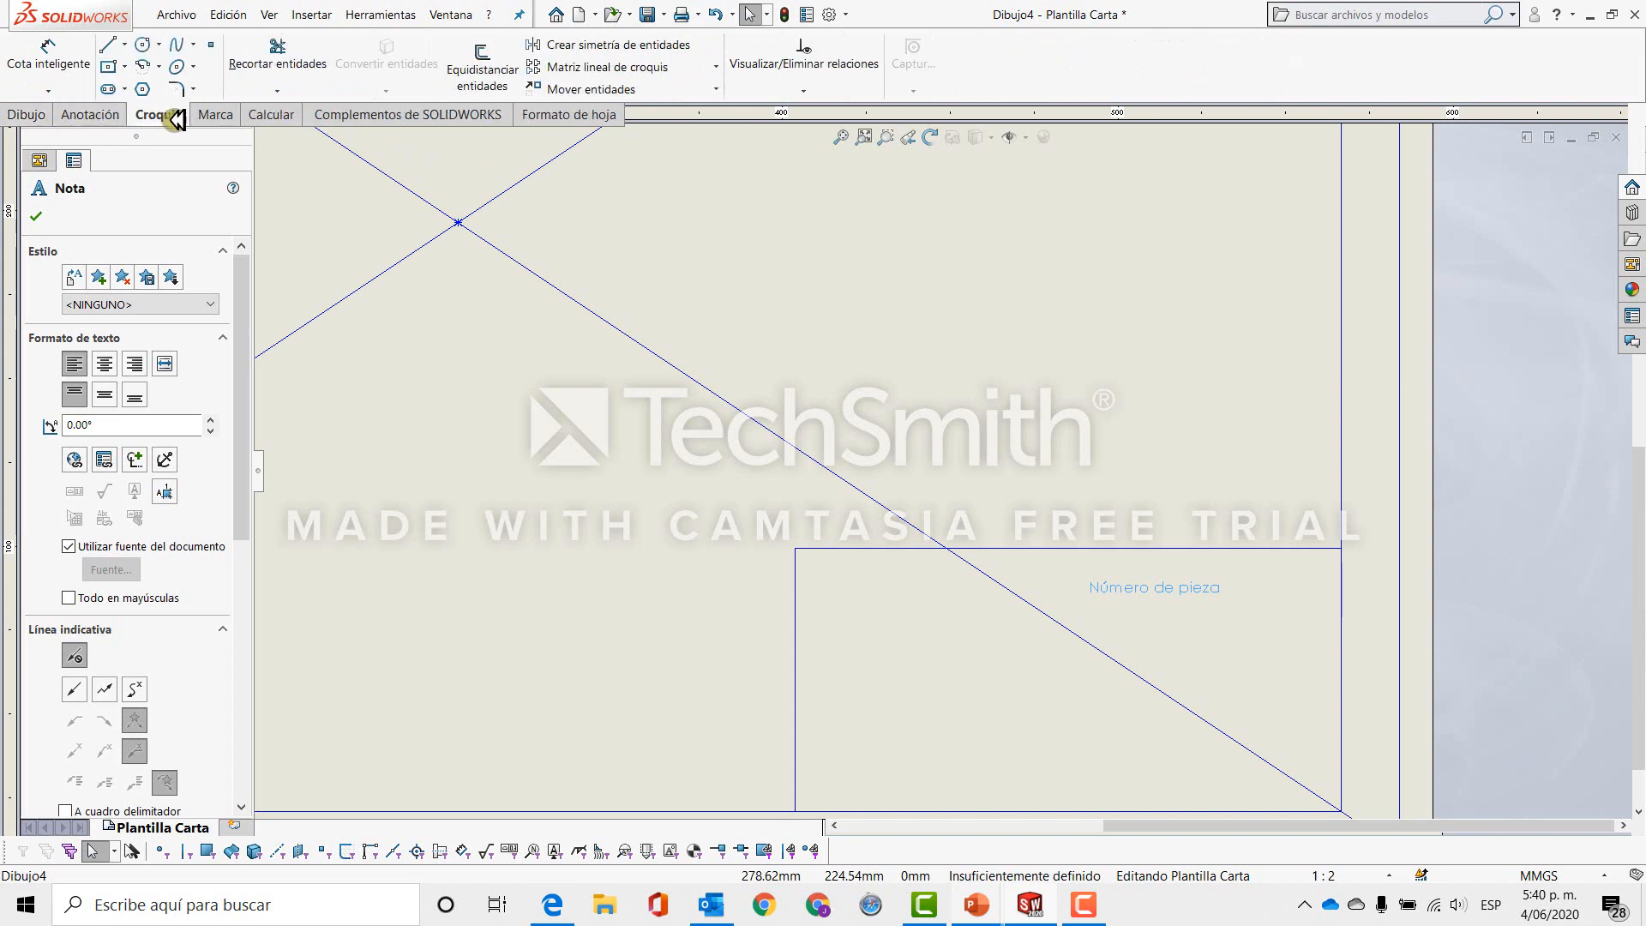
click(219, 114)
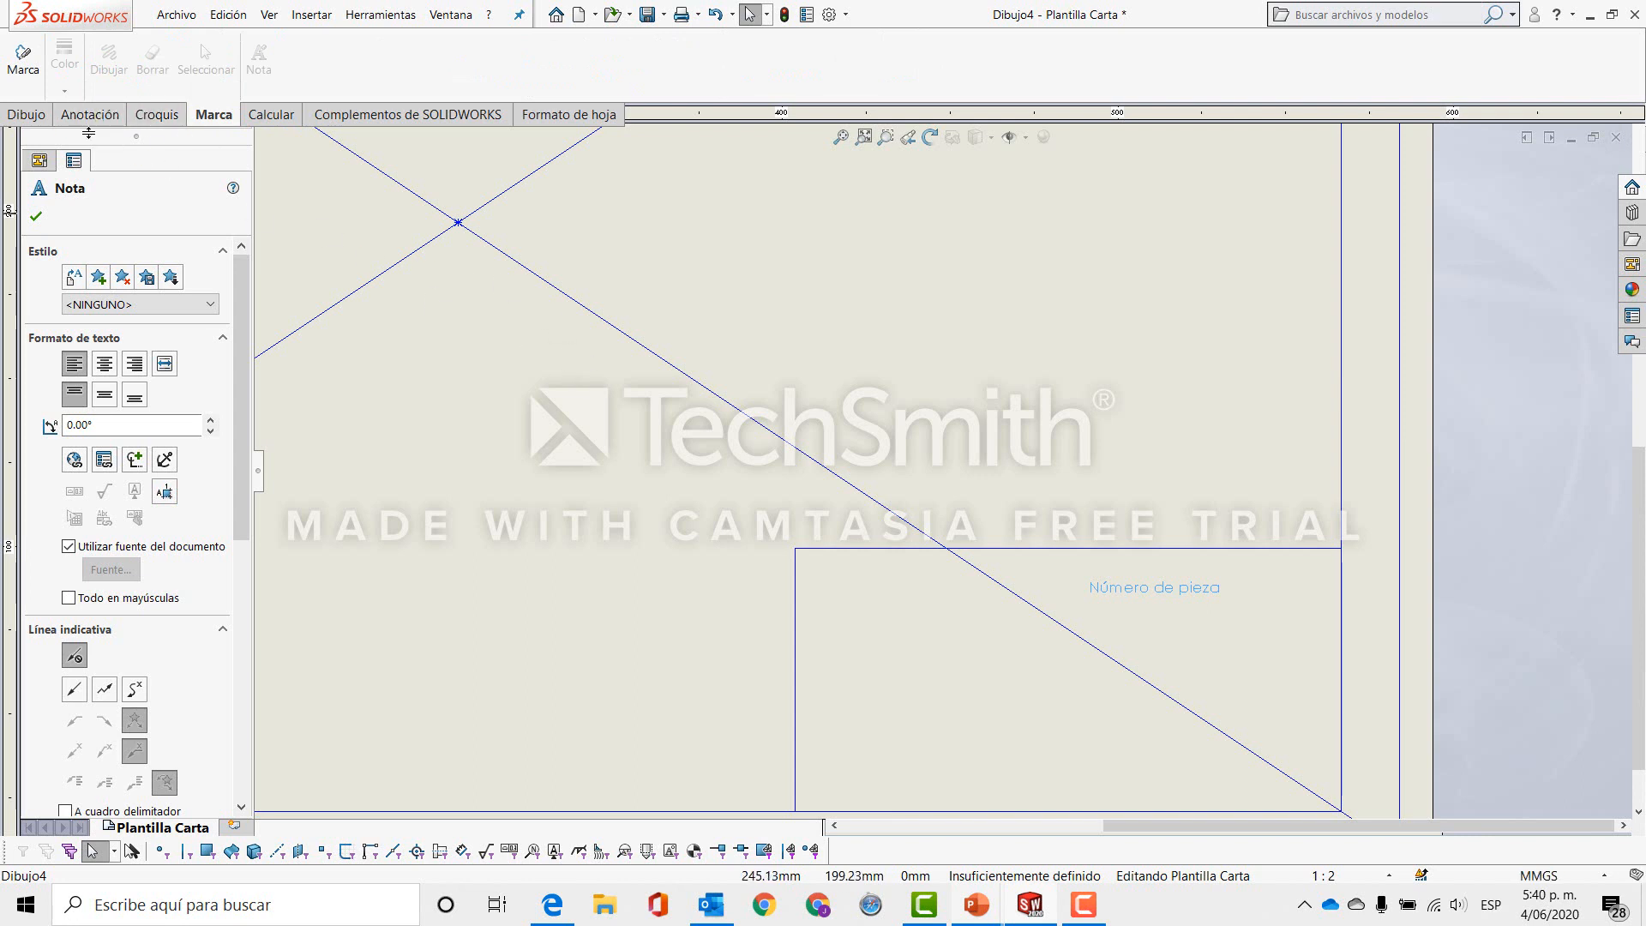
click(118, 114)
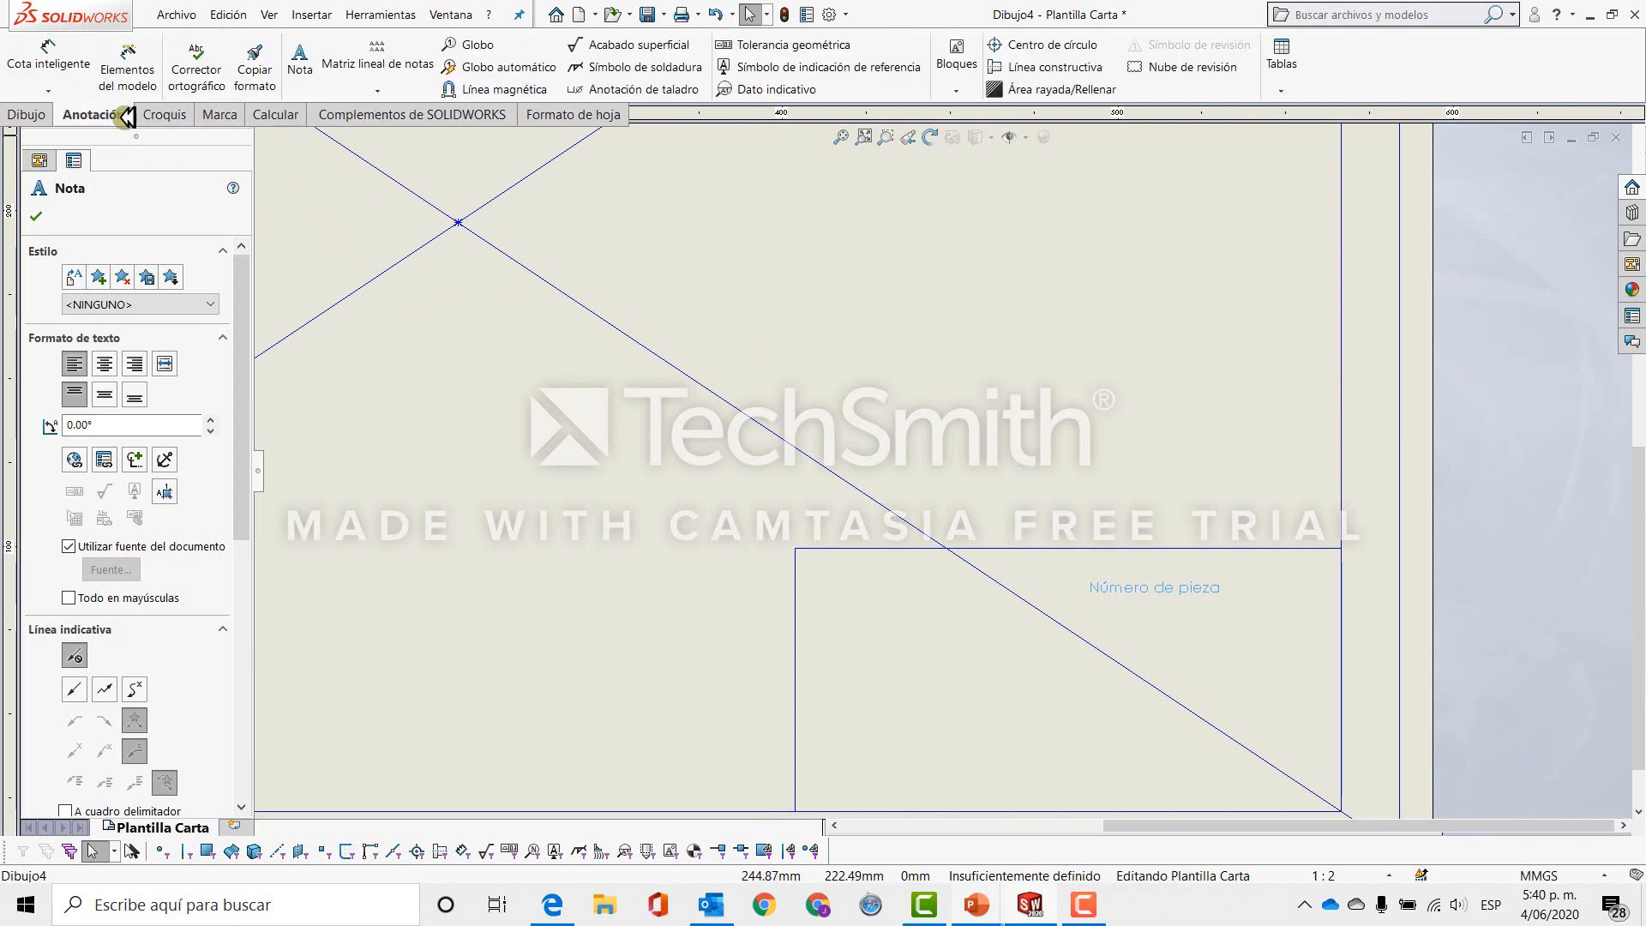
click(169, 116)
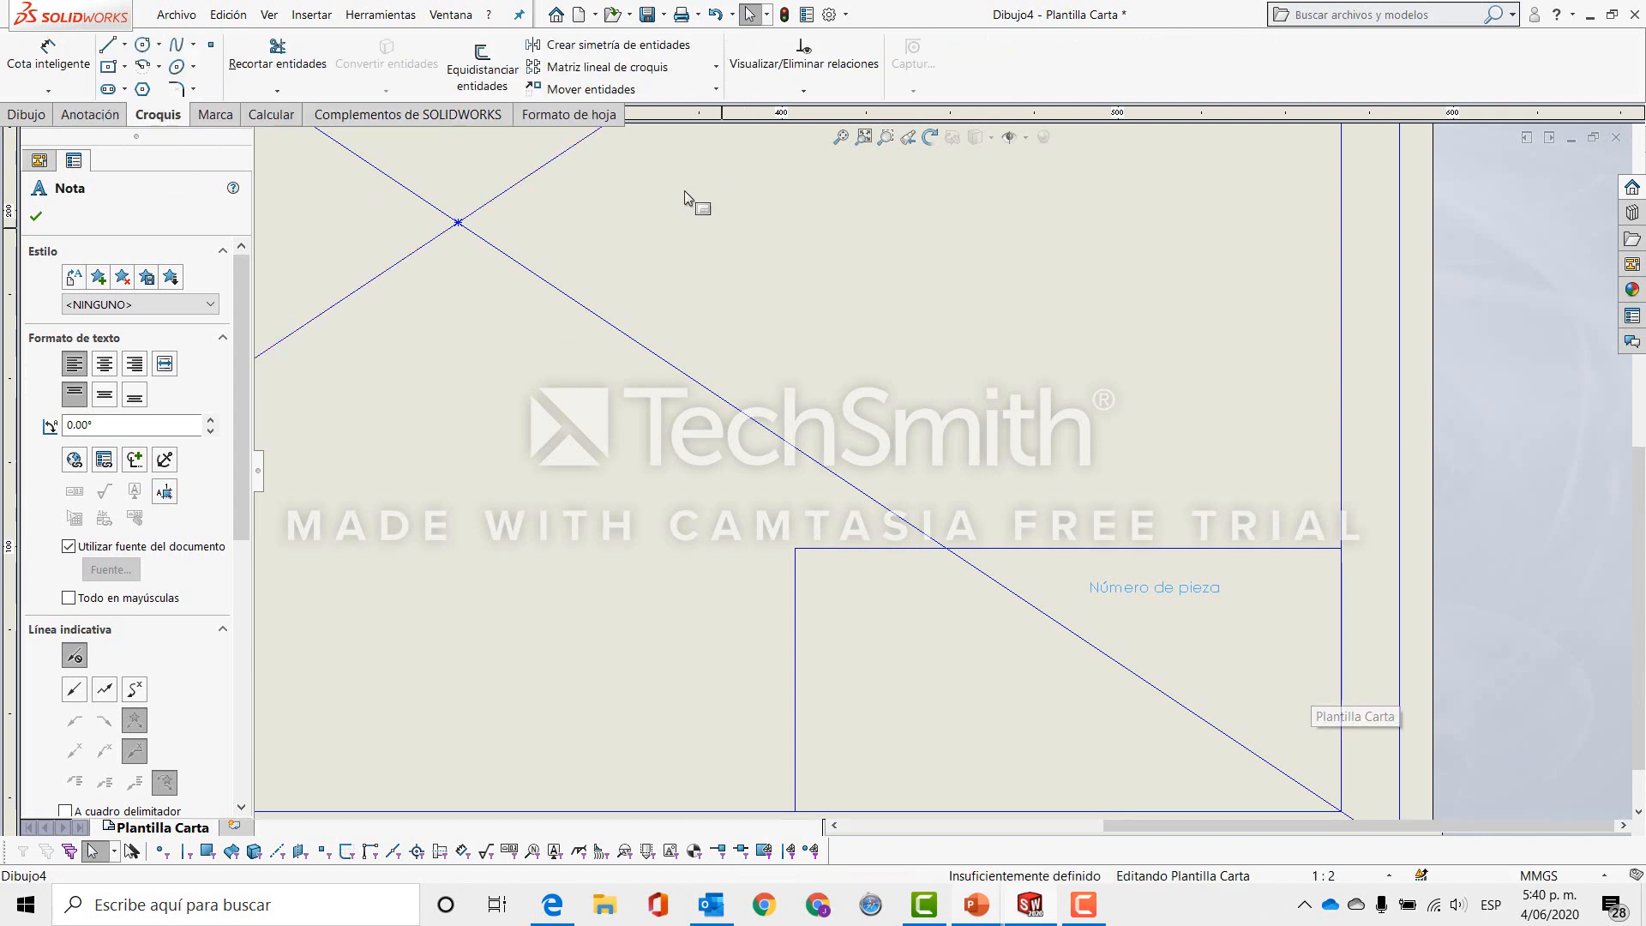
click(684, 91)
click(1149, 590)
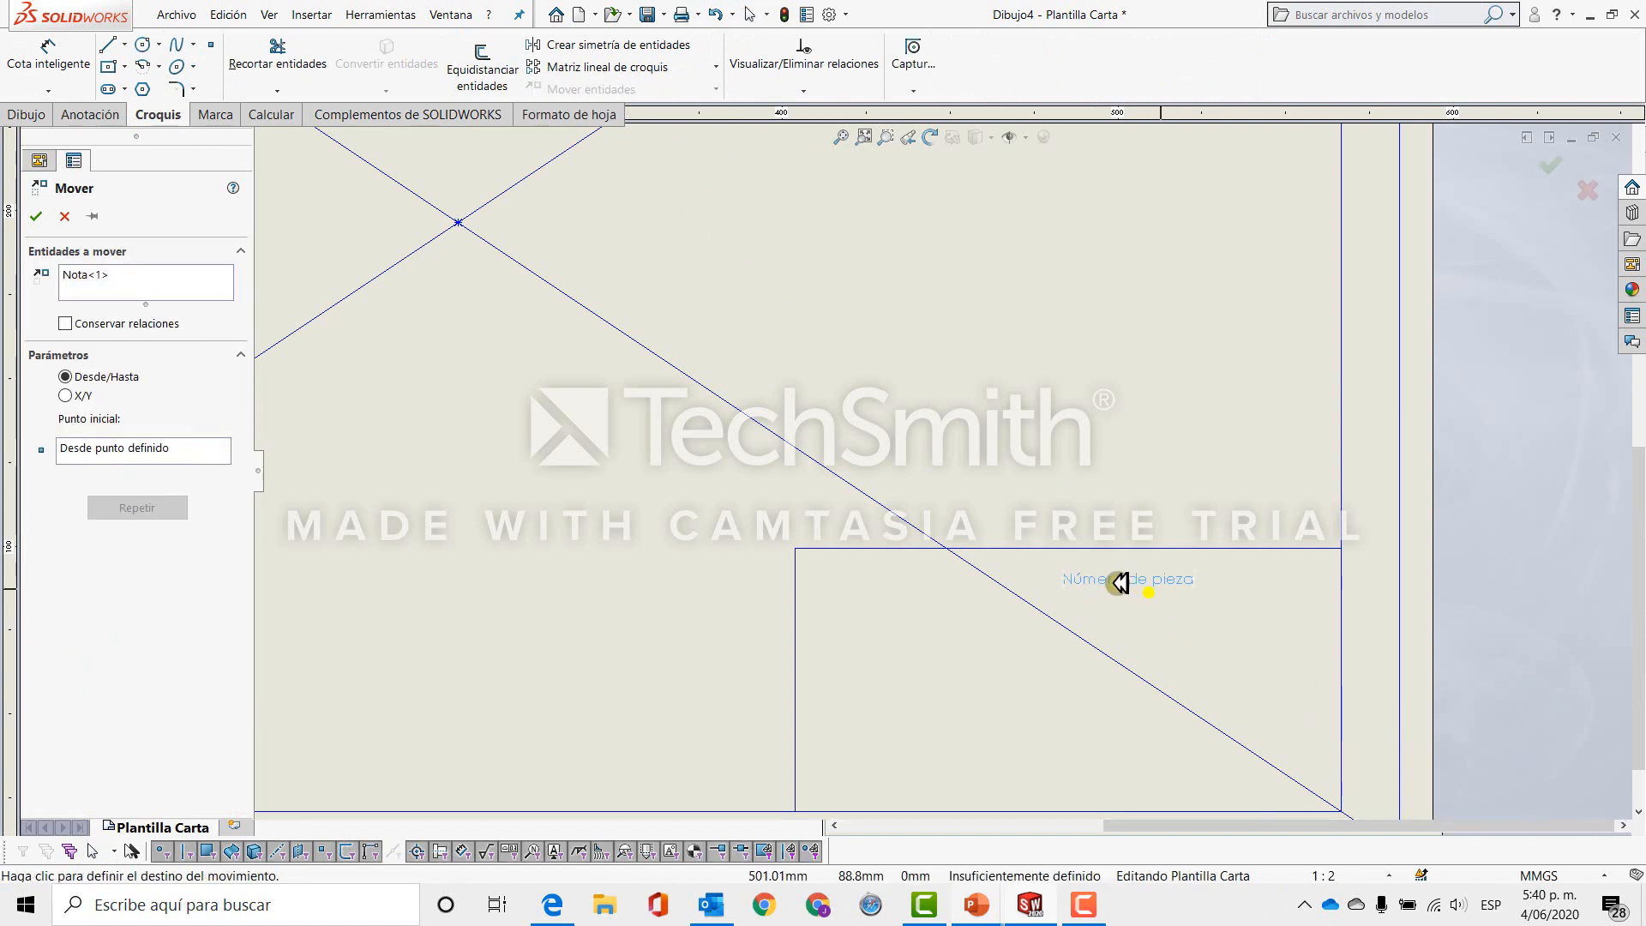
click(895, 574)
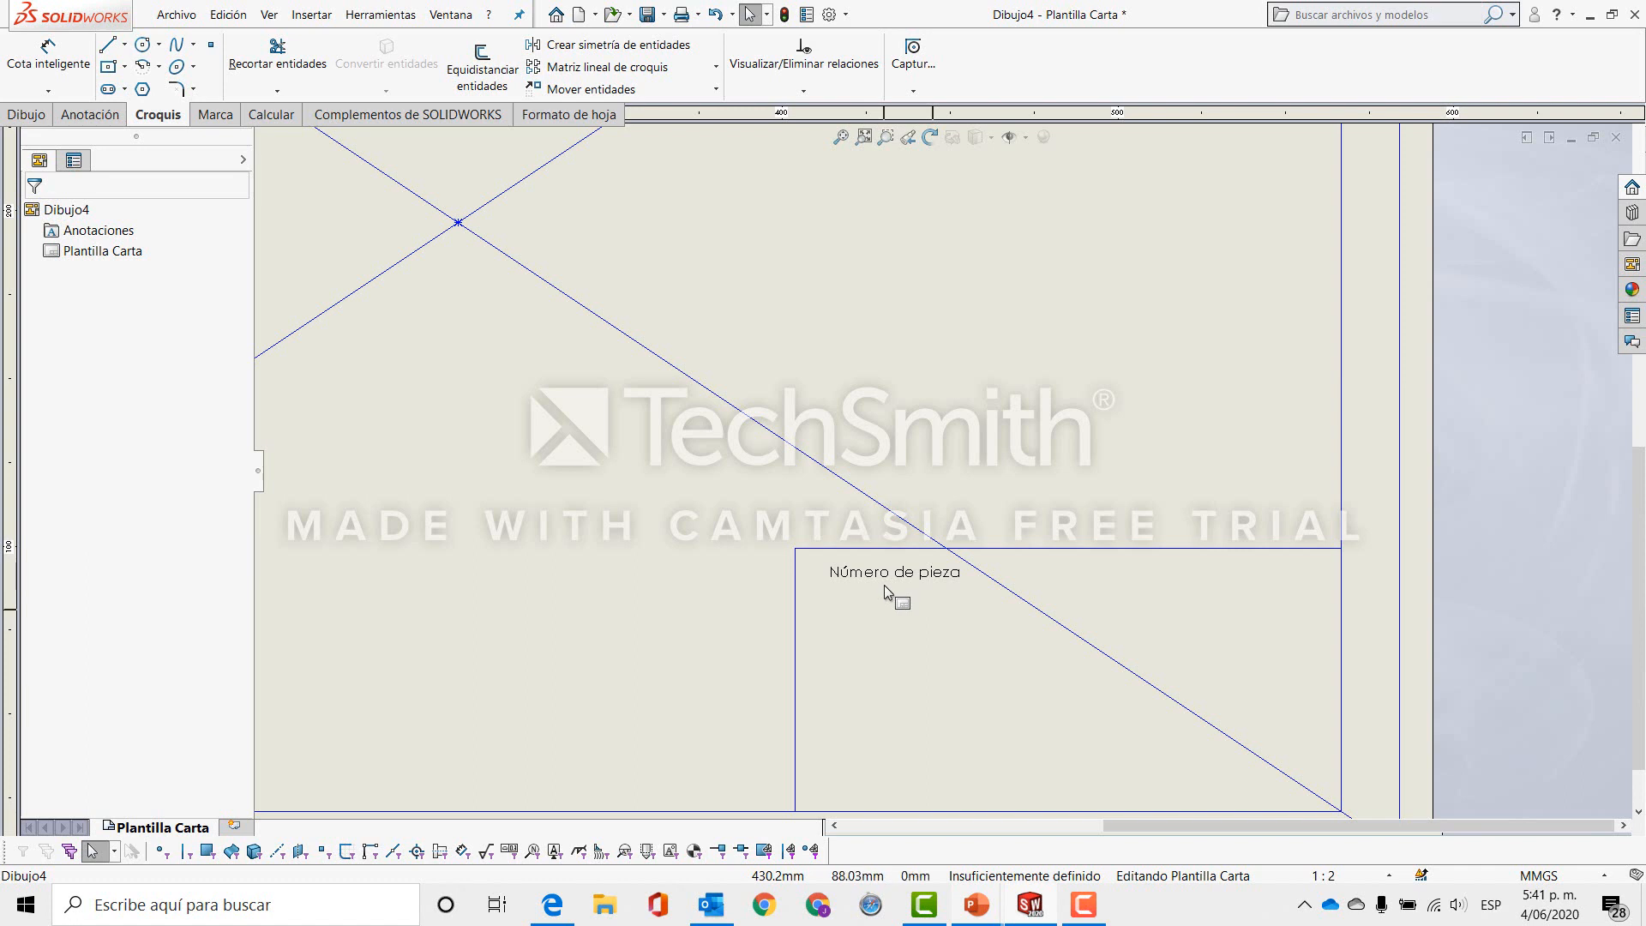
Close the drawing without saving its changes.
scroll(886, 592, up, 3)
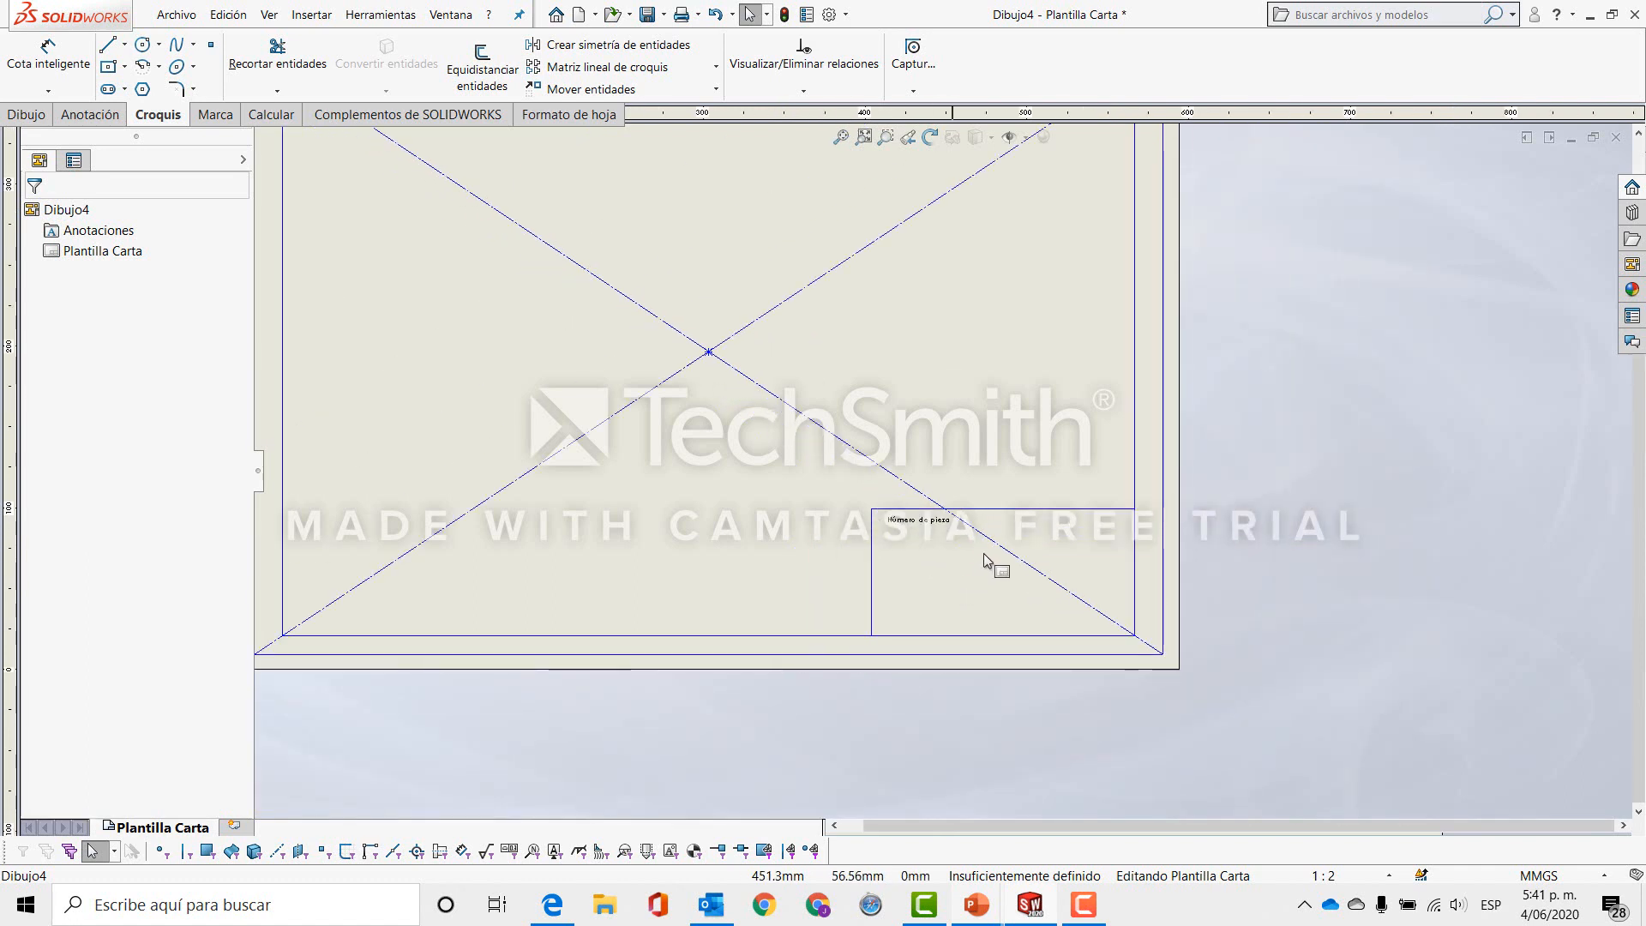
scroll(1016, 433, up, 2)
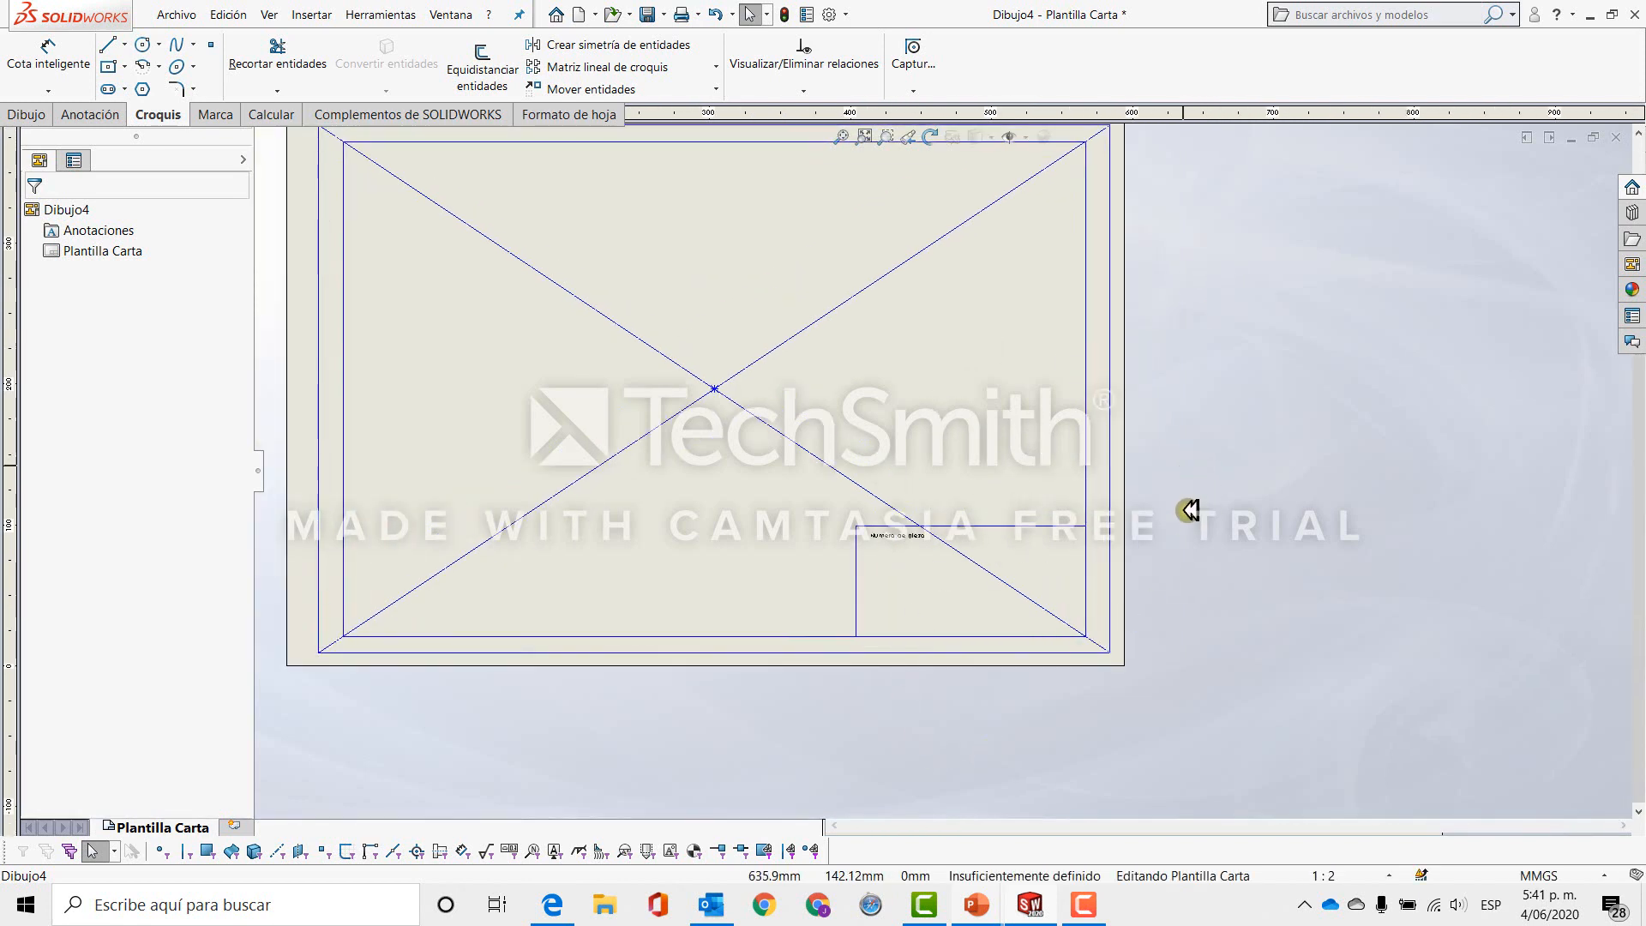
middle_drag(1188, 510, 1175, 547)
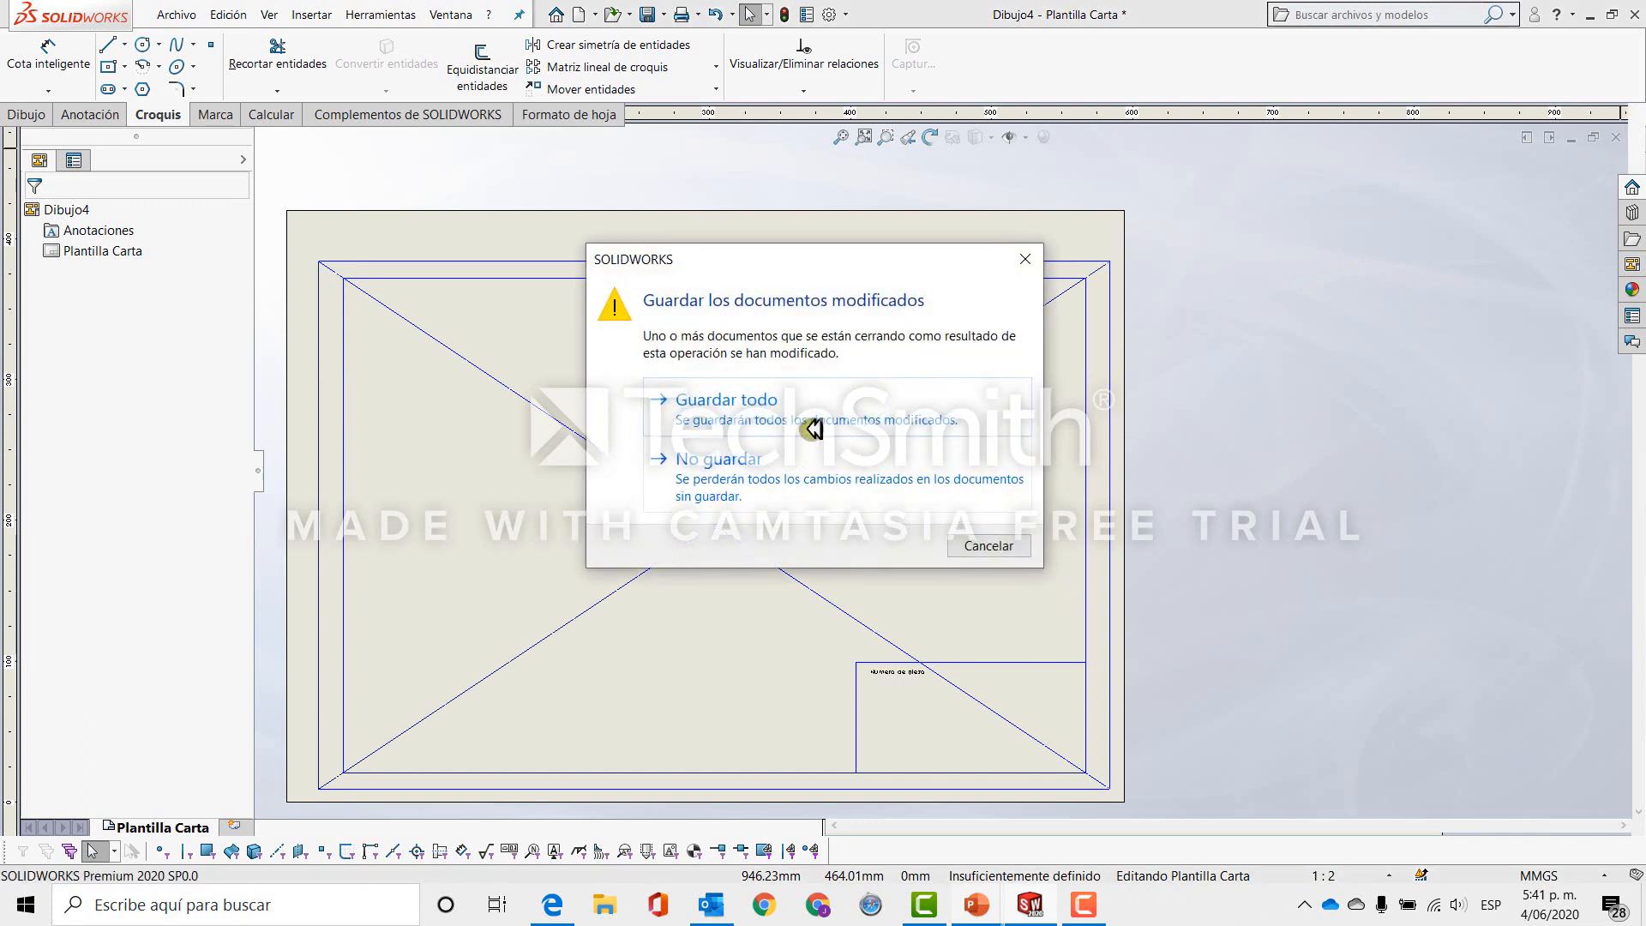
click(823, 474)
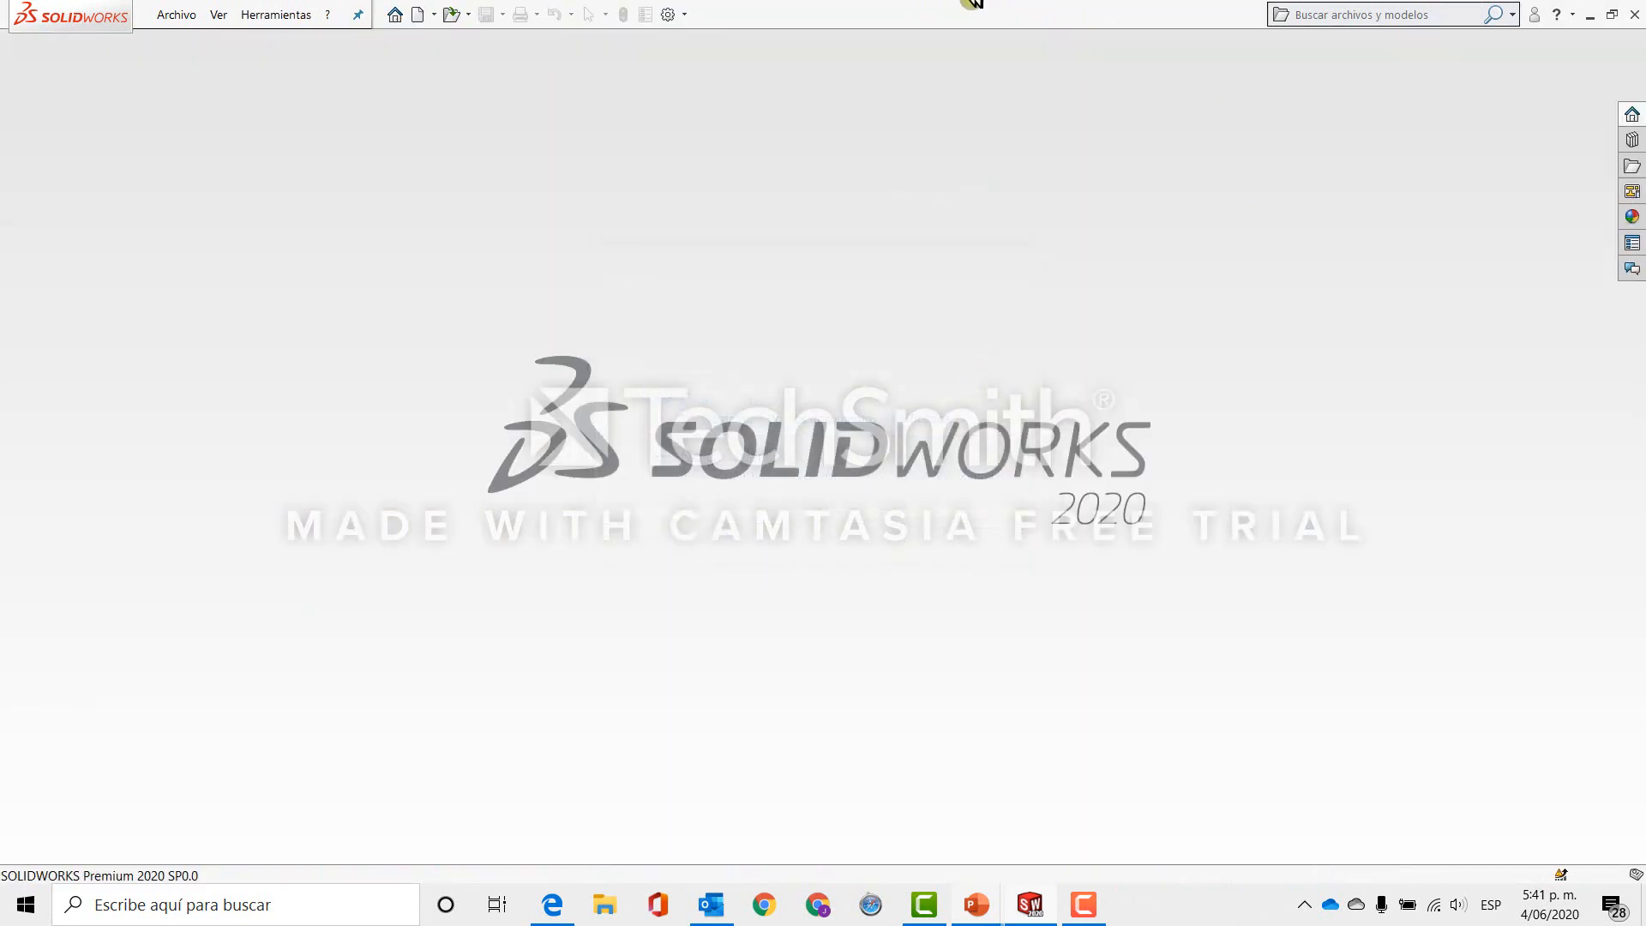
Open the drawing "Plantilla Carta" from the SolidWorks folder inside Documentos, 1. SENA.
click(426, 15)
click(782, 664)
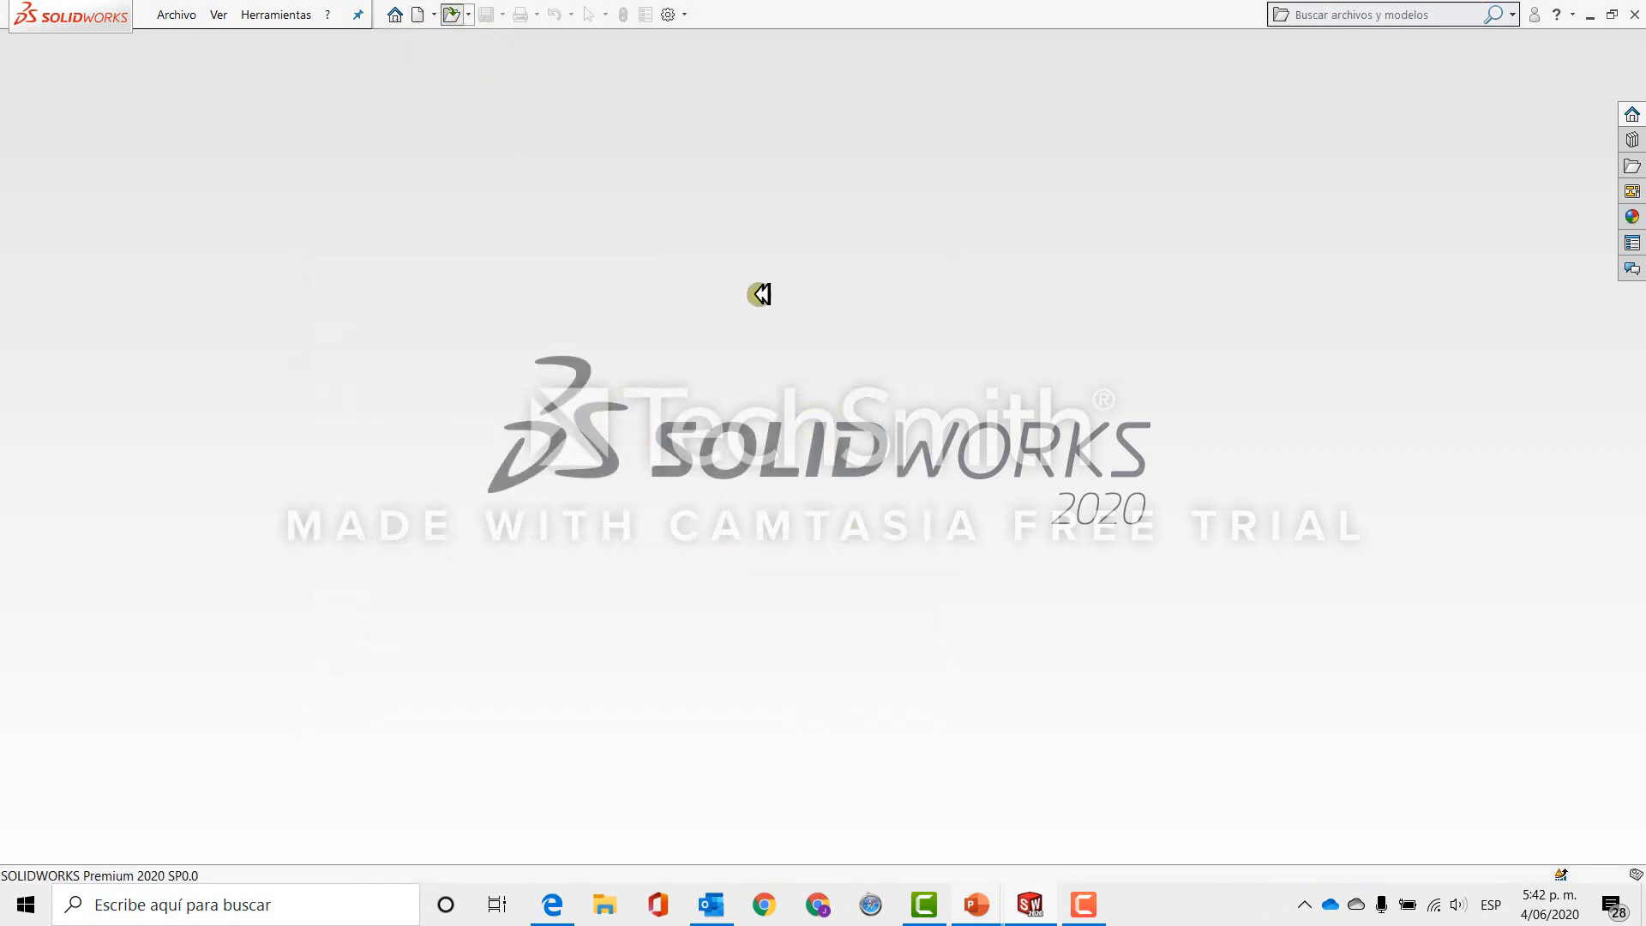
scroll(744, 432, down, 3)
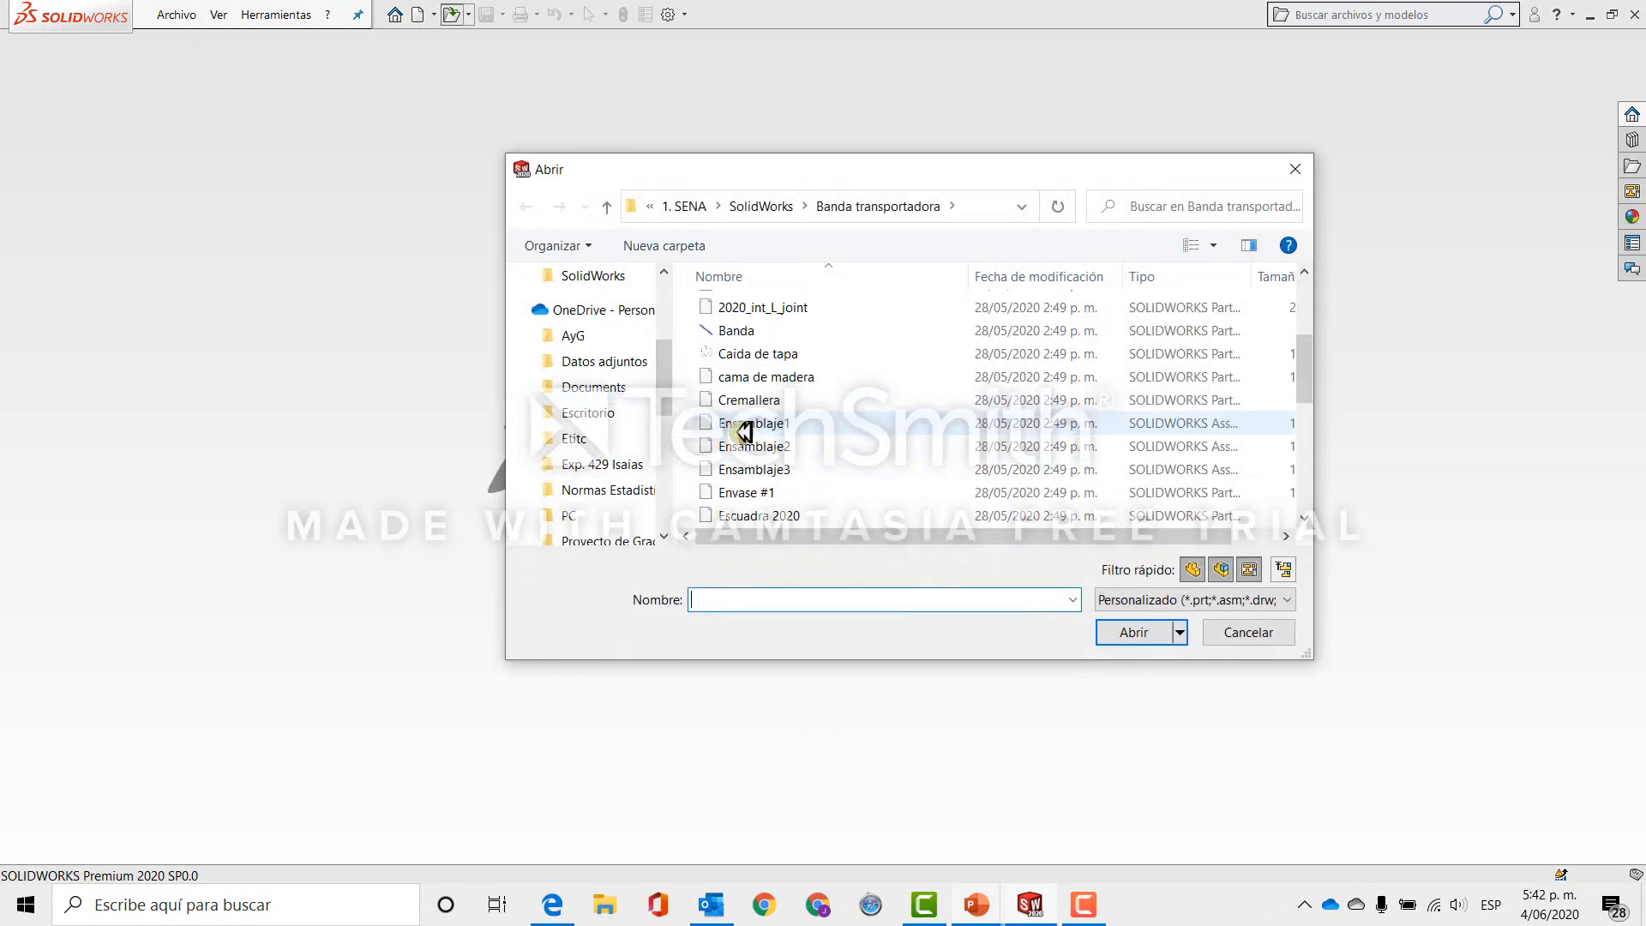
scroll(744, 432, down, 5)
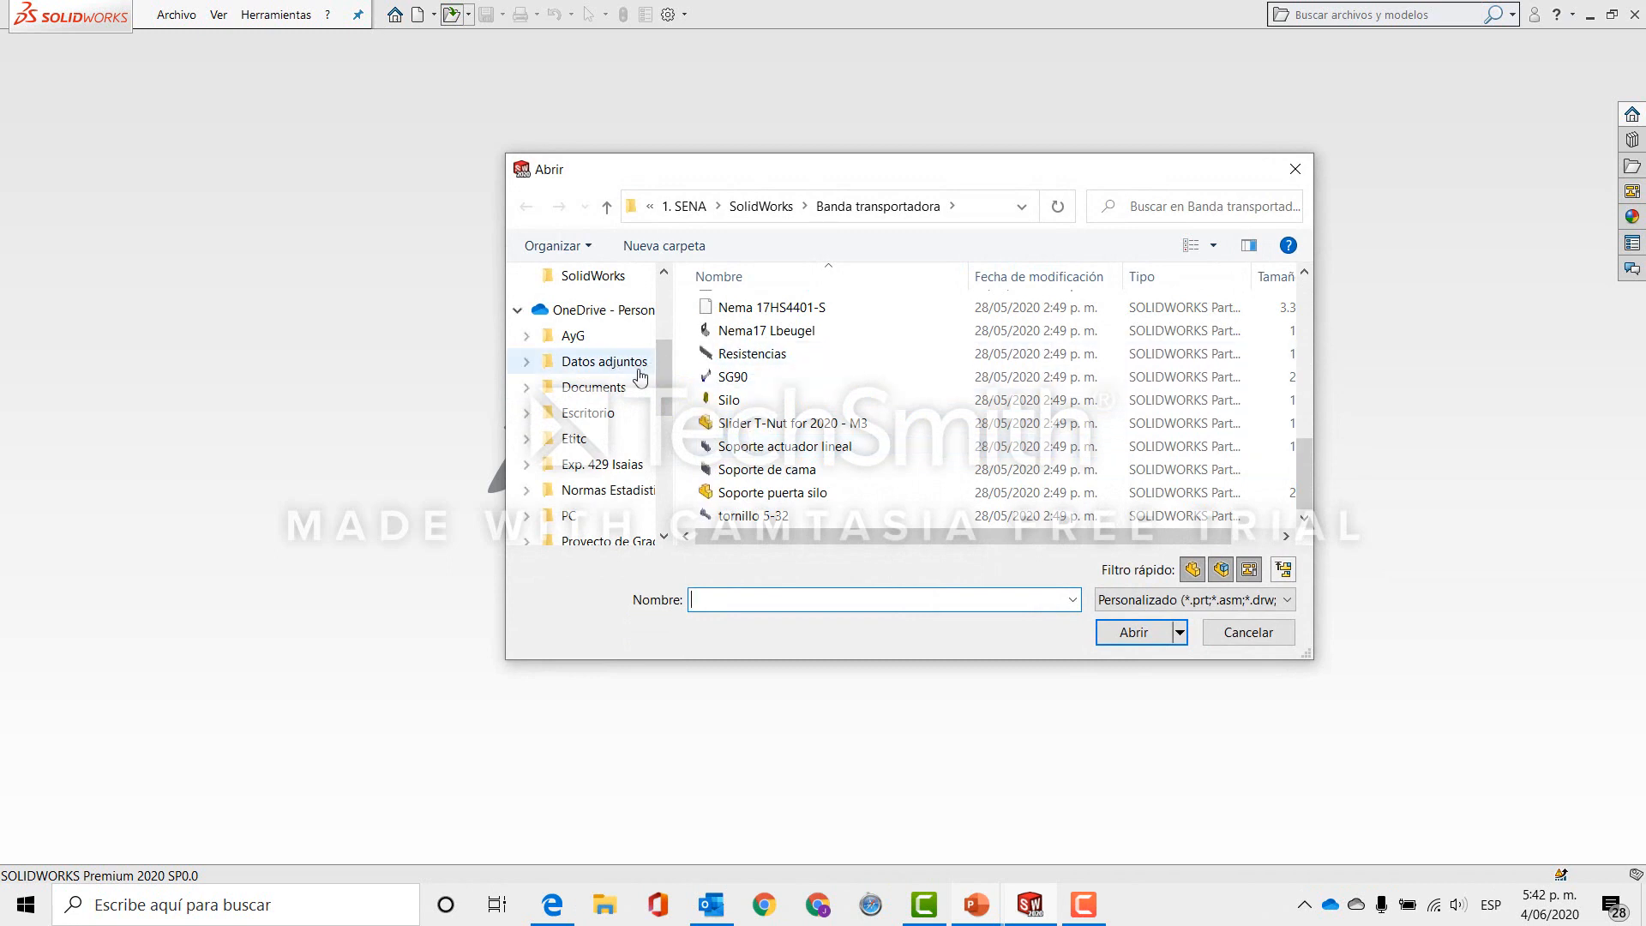
scroll(639, 376, up, 3)
click(593, 371)
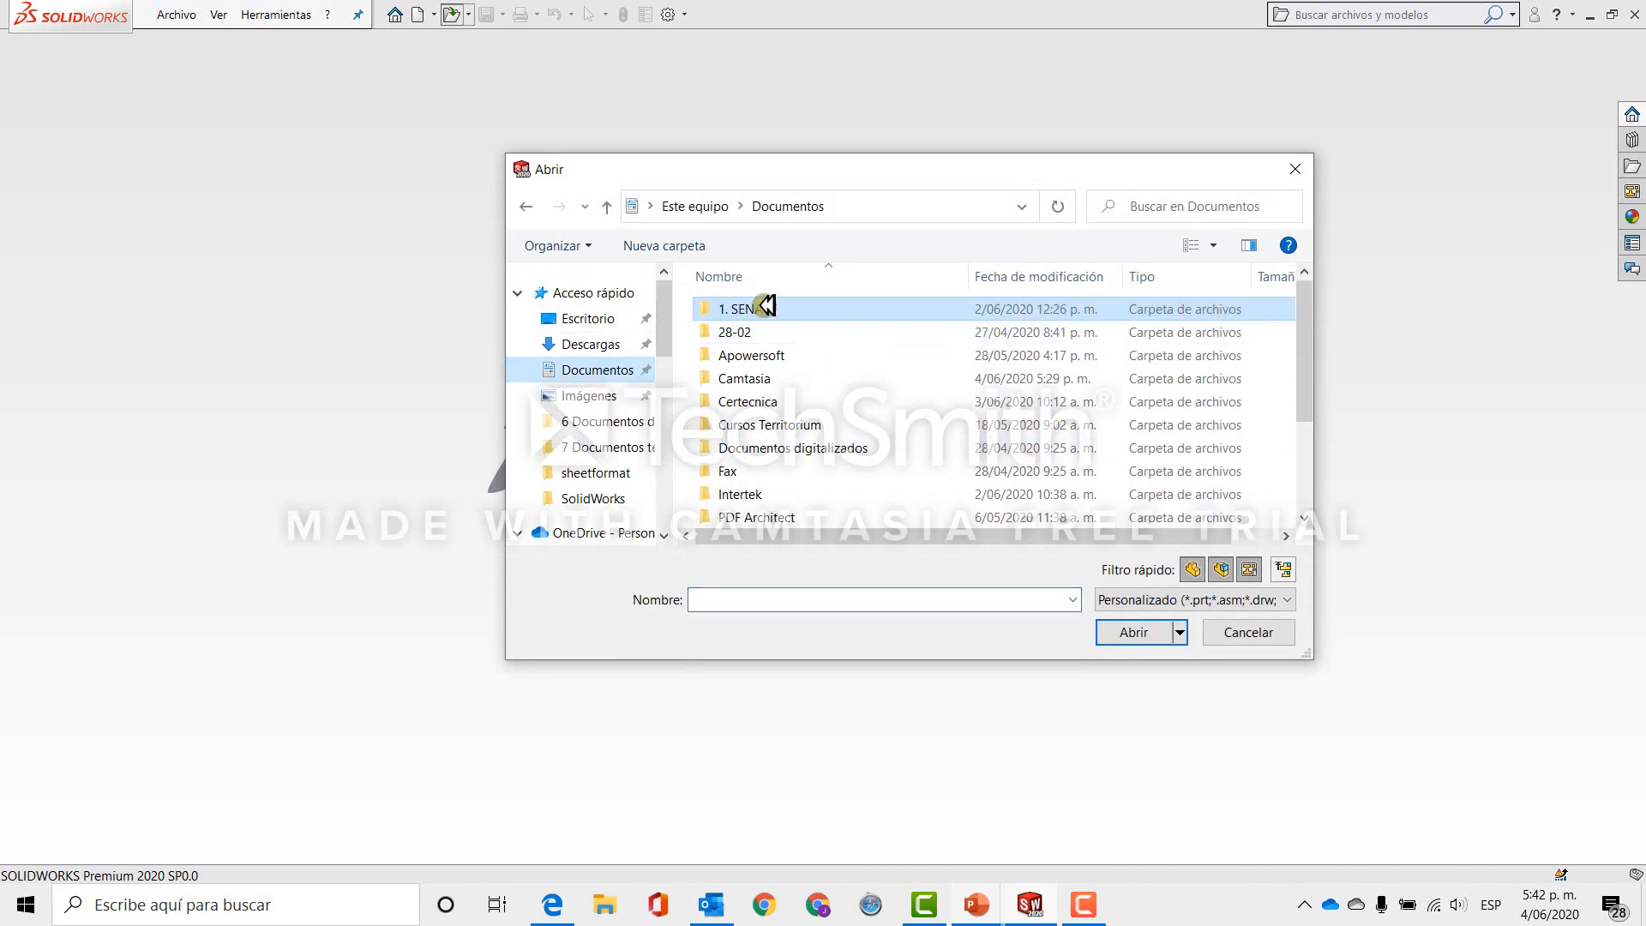
double_click(779, 307)
click(776, 403)
double_click(775, 403)
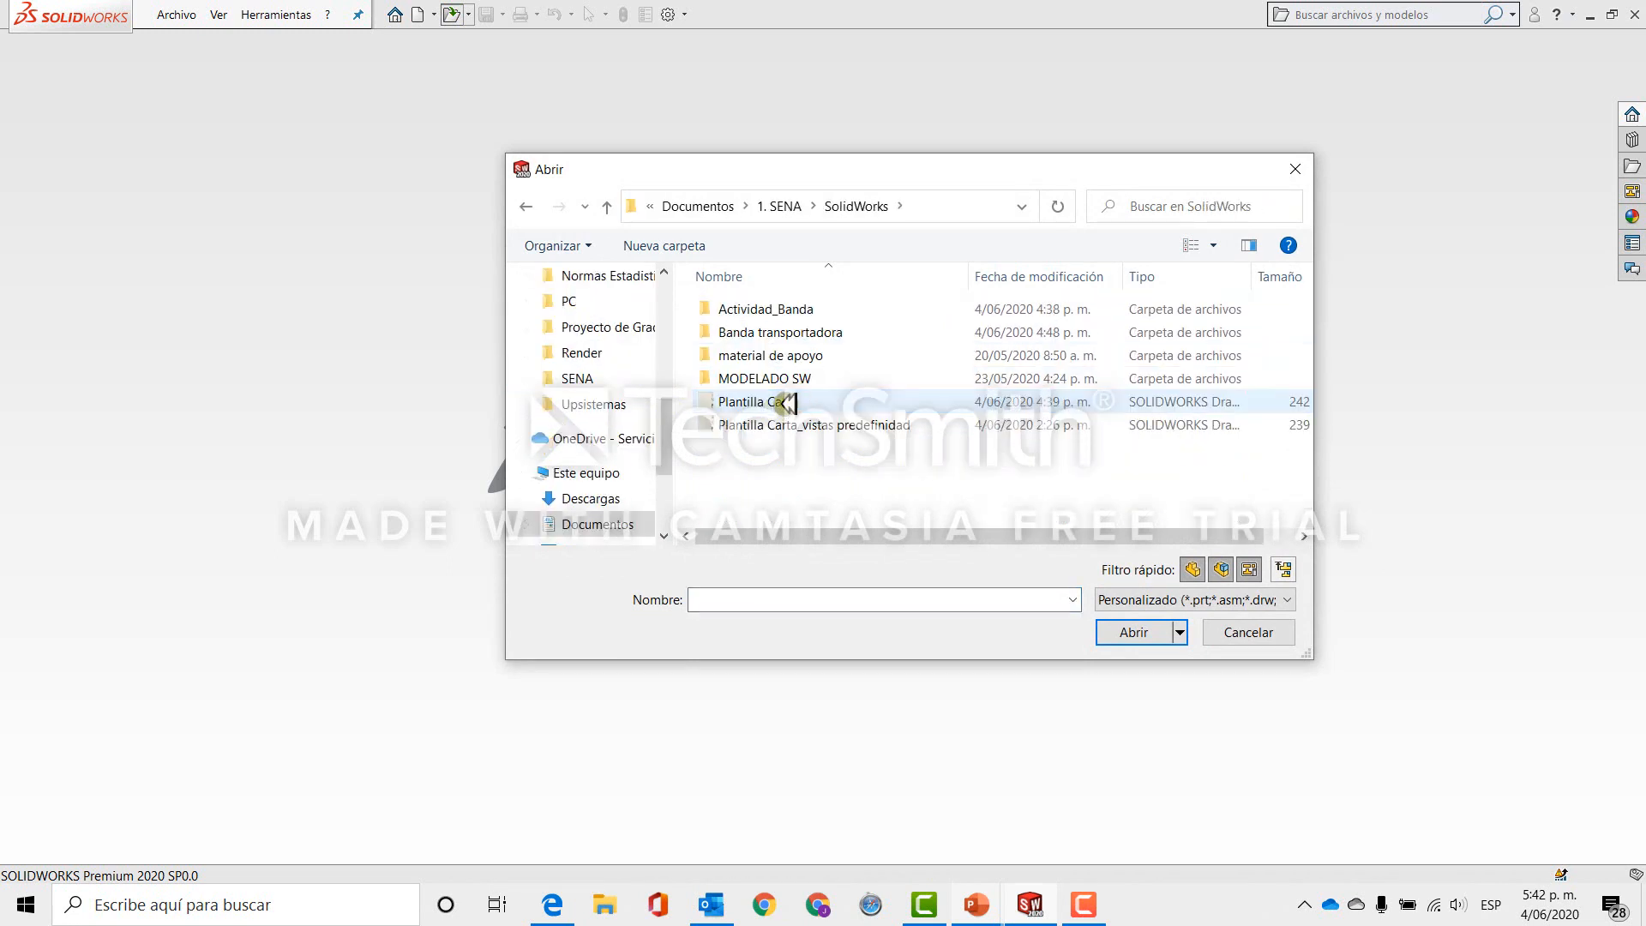
click(776, 396)
click(1126, 641)
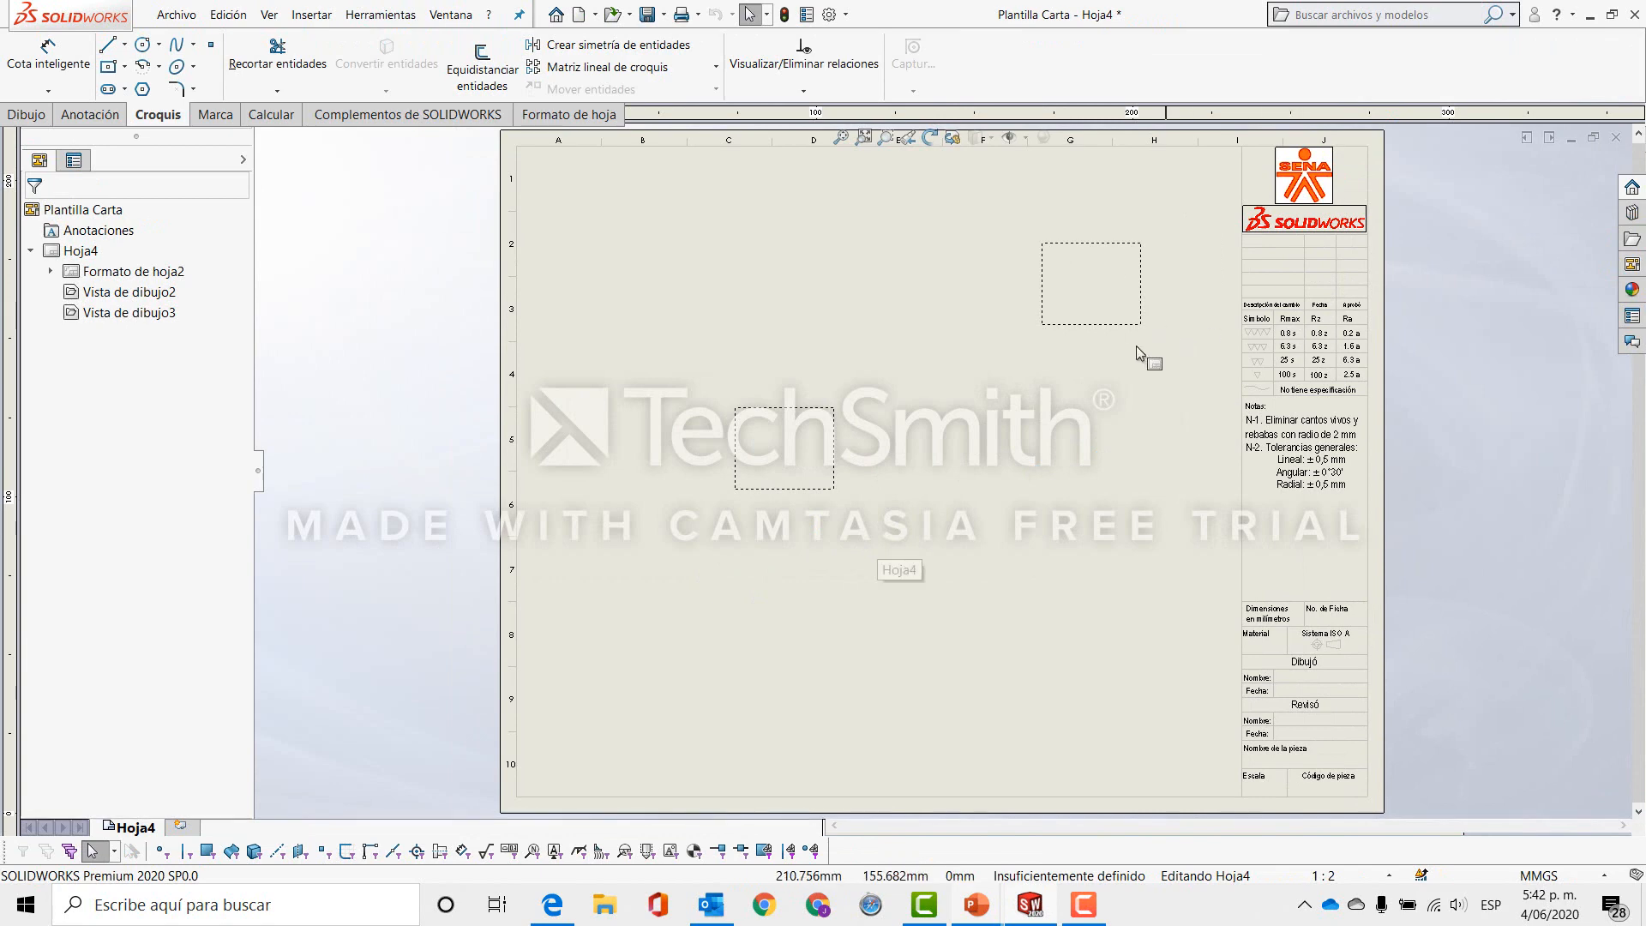
Examine the finished template's overall layout and its border with lettered columns and numbered rows.
scroll(513, 163, up, 2)
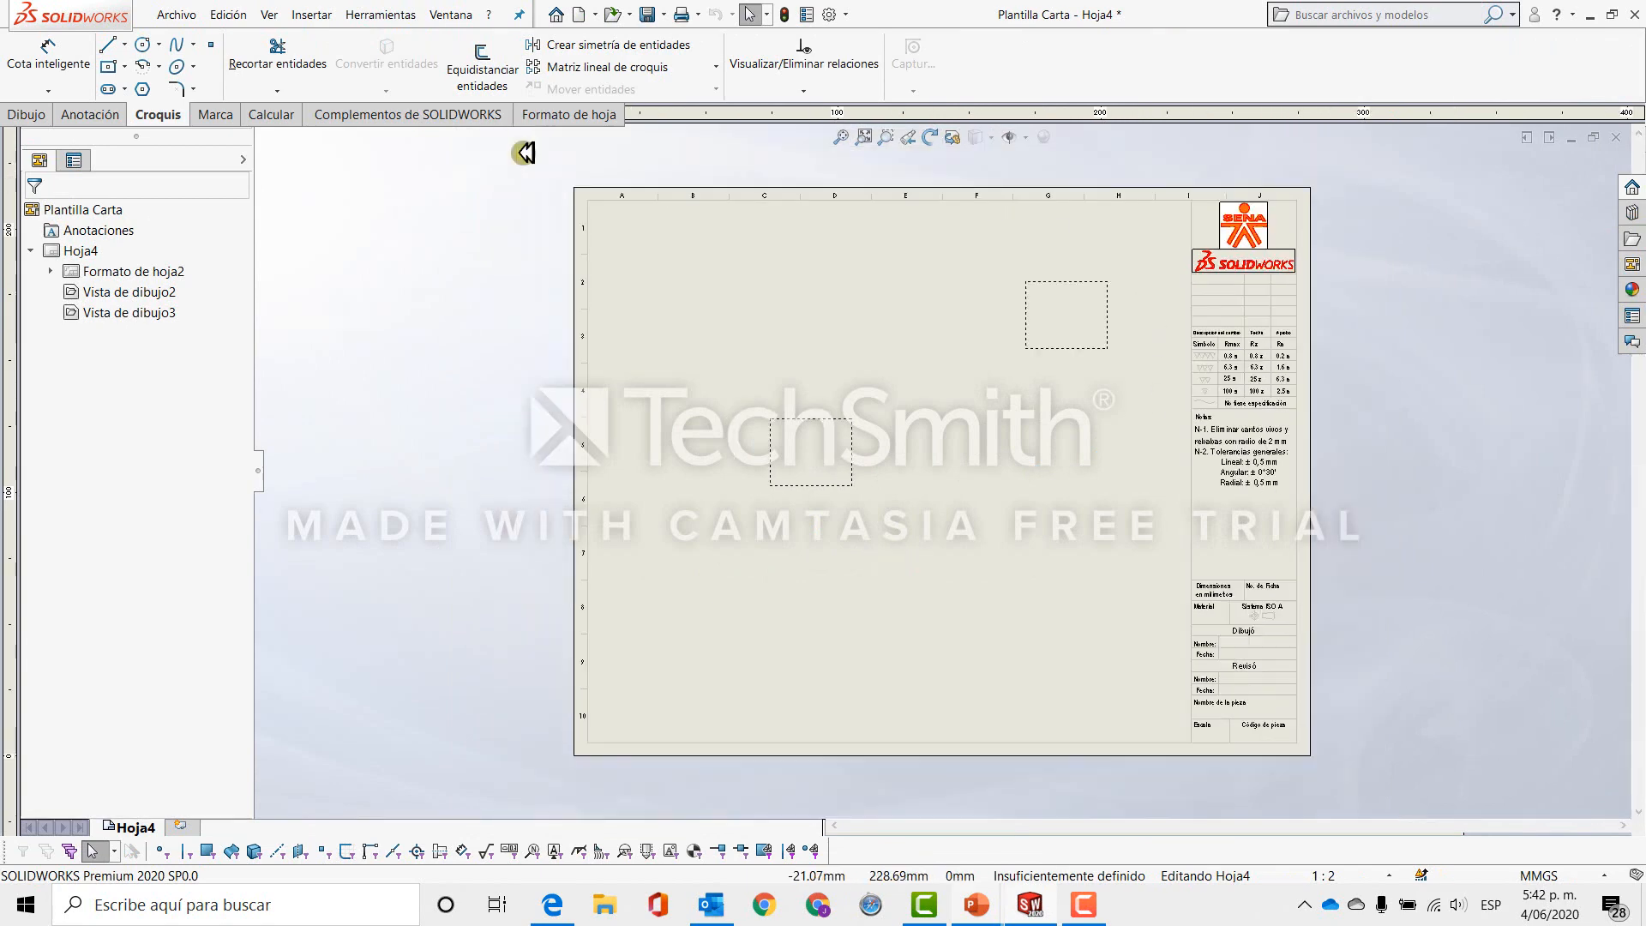
scroll(713, 290, down, 4)
ctrl+middle_drag(905, 422, 809, 397)
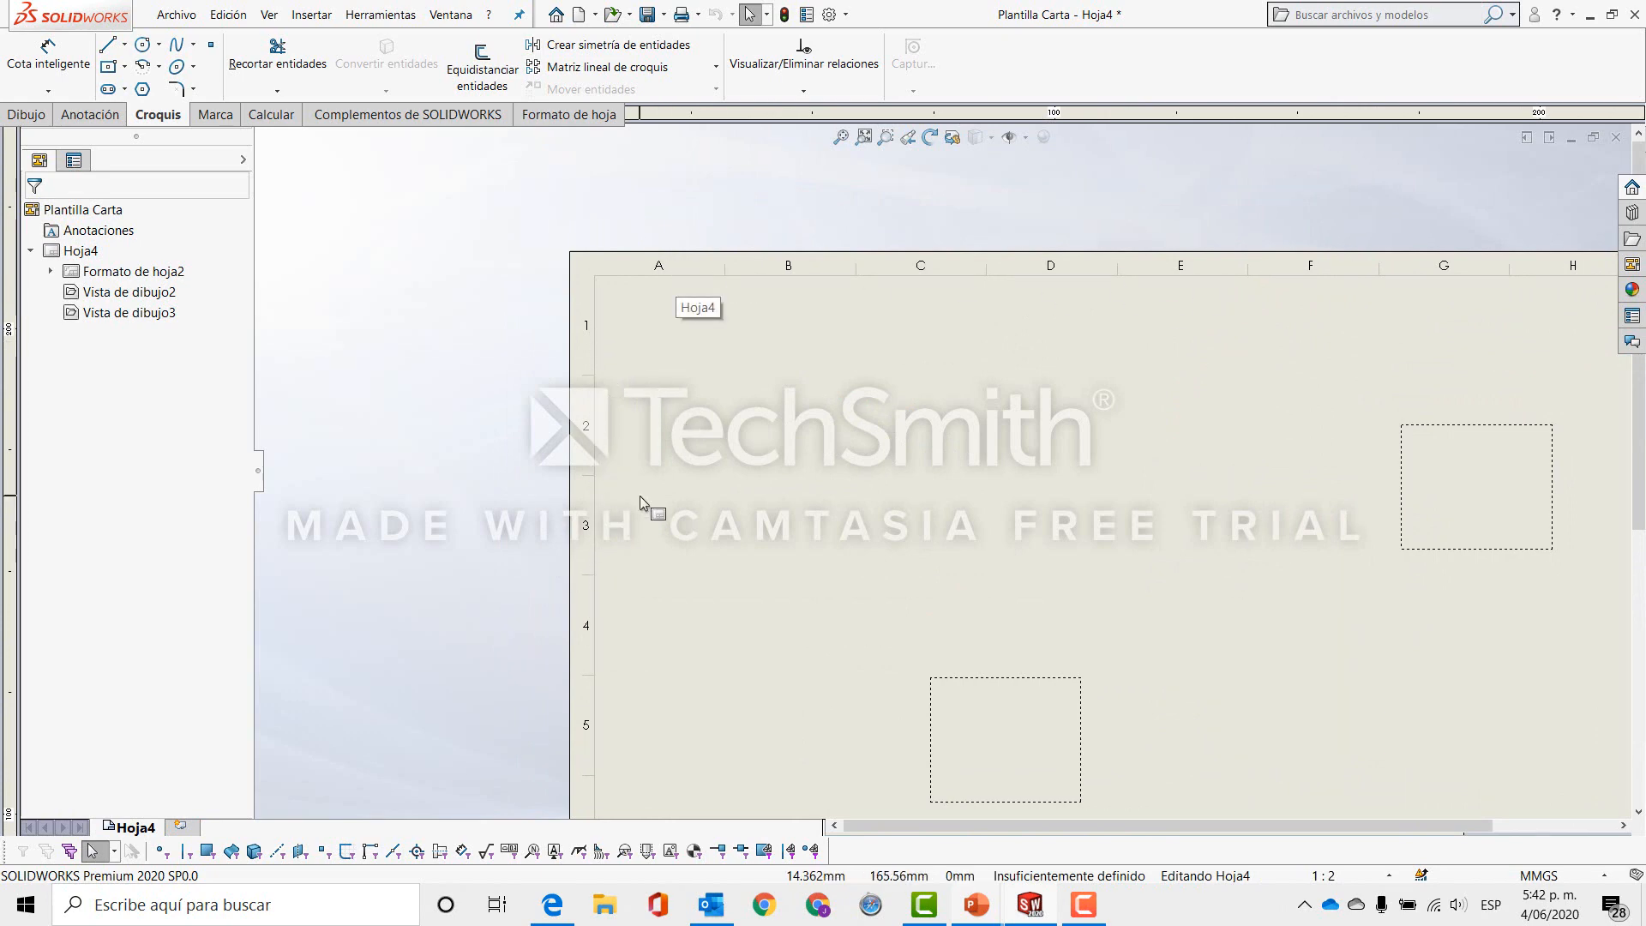
scroll(628, 439, up, 2)
middle_drag(863, 435, 698, 398)
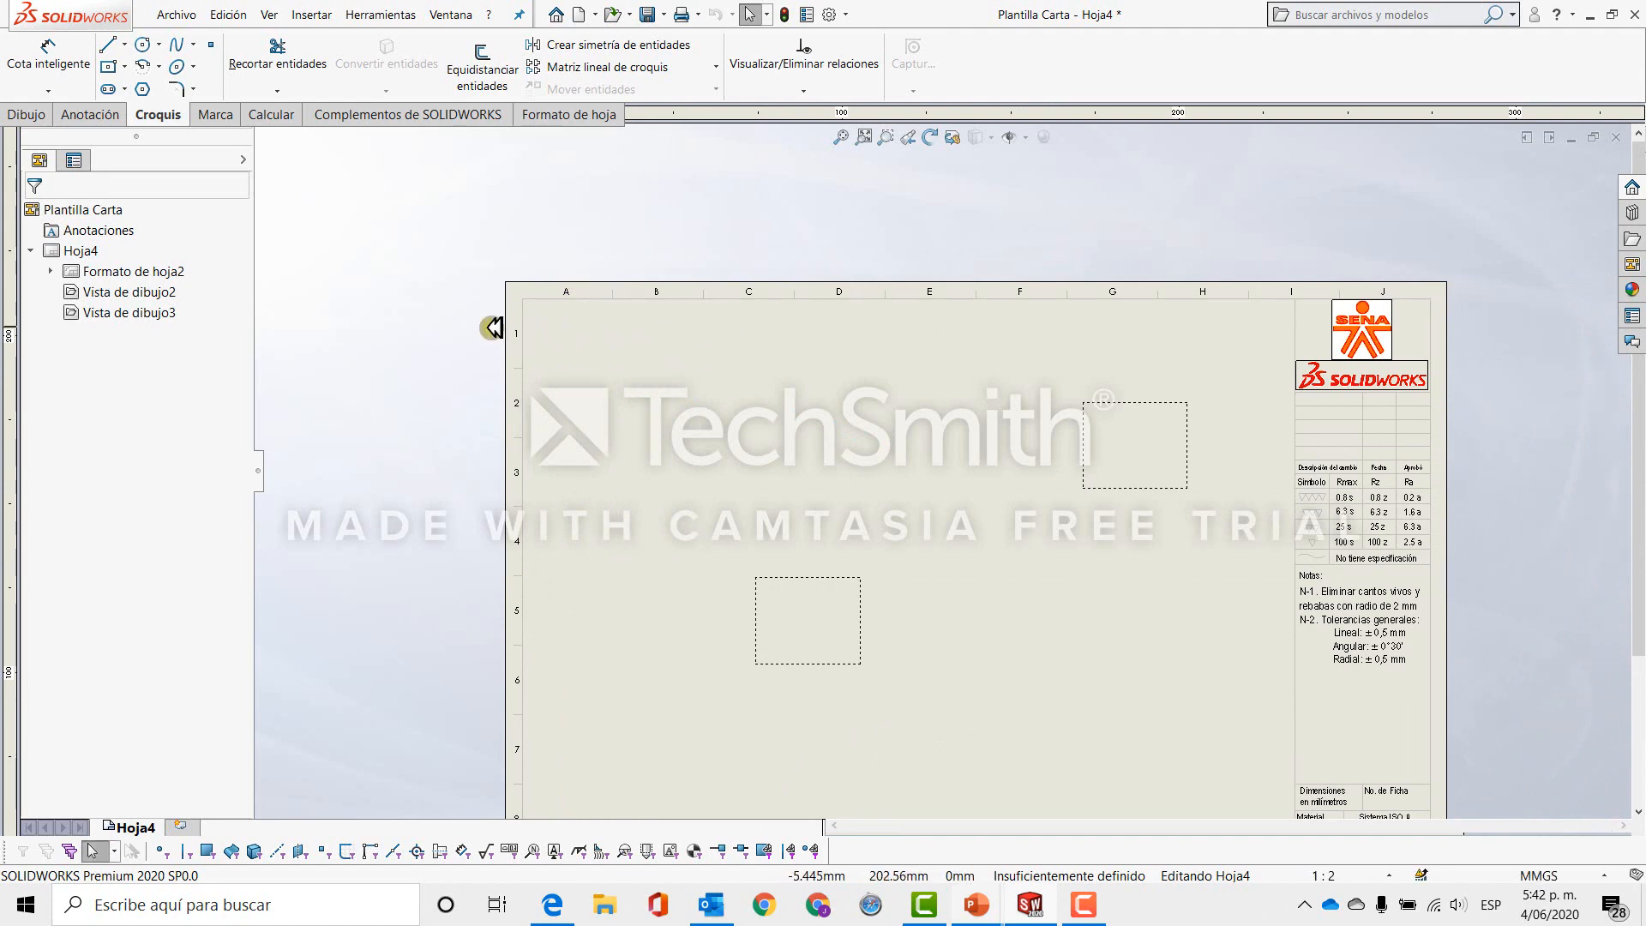
scroll(519, 338, down, 1)
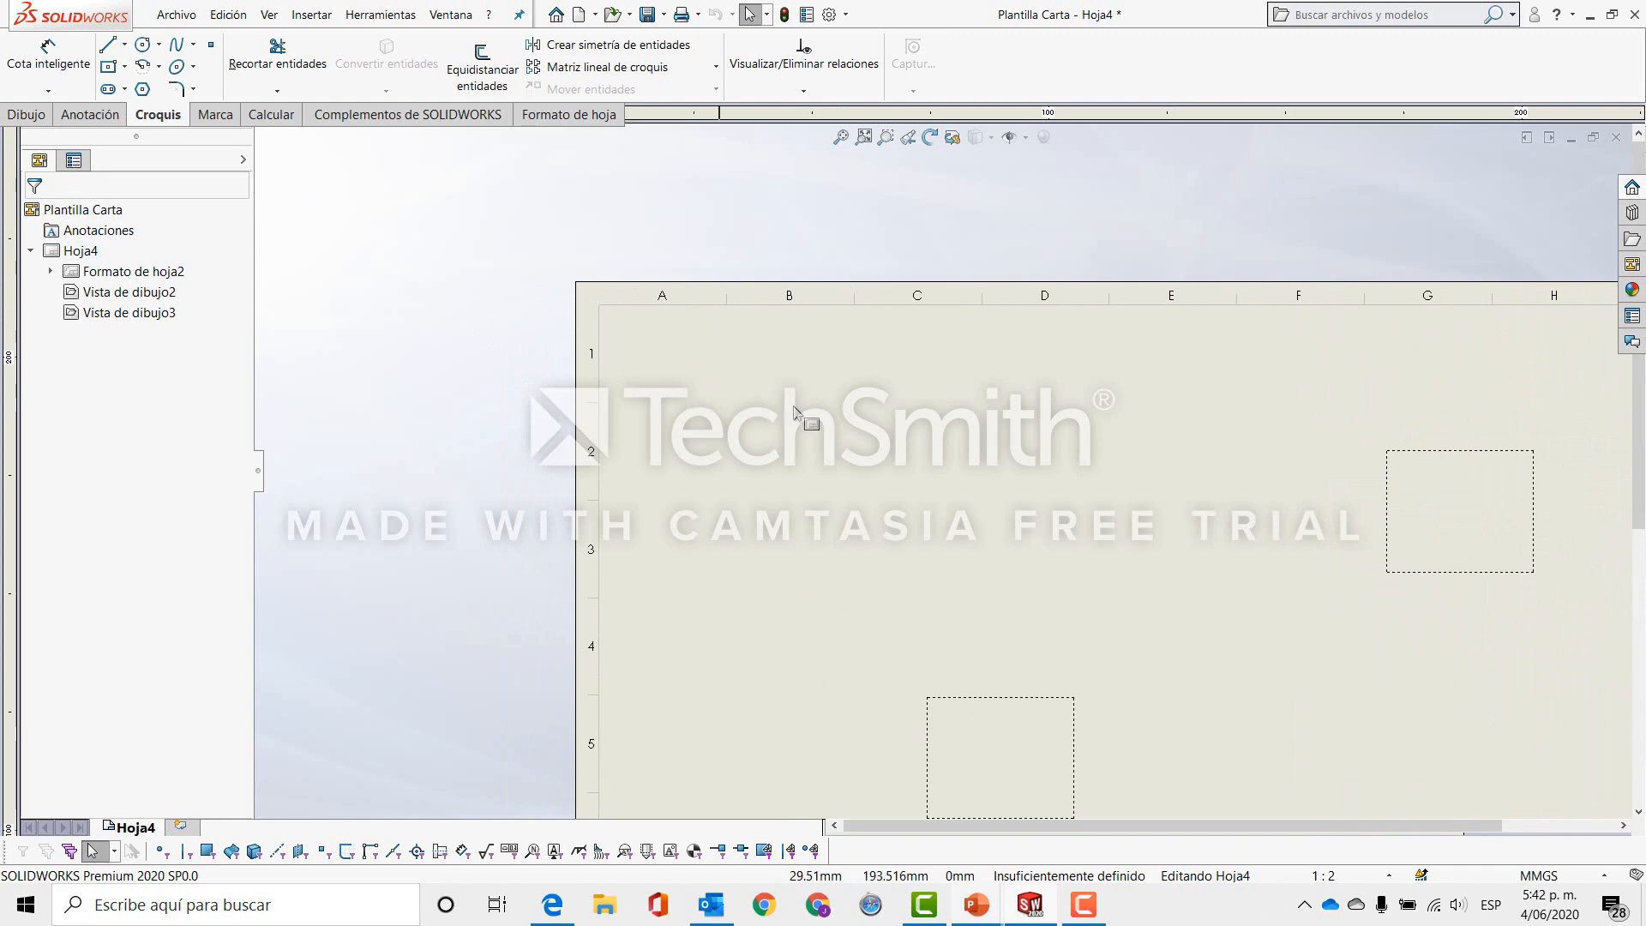
scroll(908, 458, up, 1)
middle_drag(900, 456, 727, 363)
drag(728, 362, 625, 338)
key(Escape)
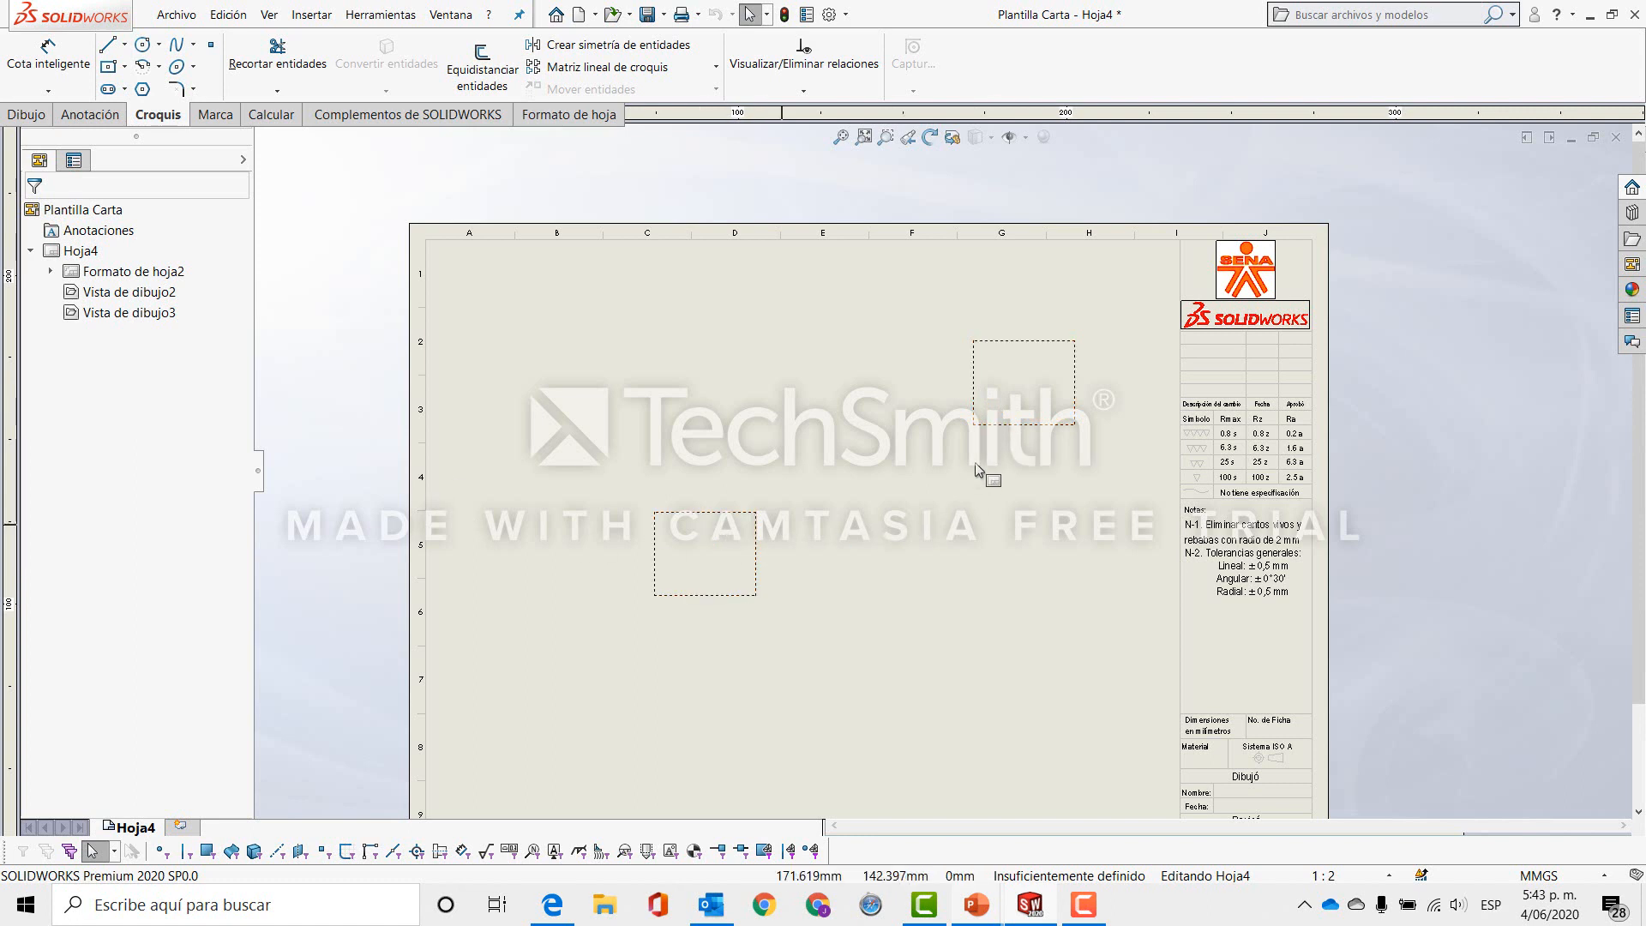
Examine the title block column from the logos down to the material, Dibujó, Revisó, part name, scale and part code fields.
middle_drag(858, 558, 820, 471)
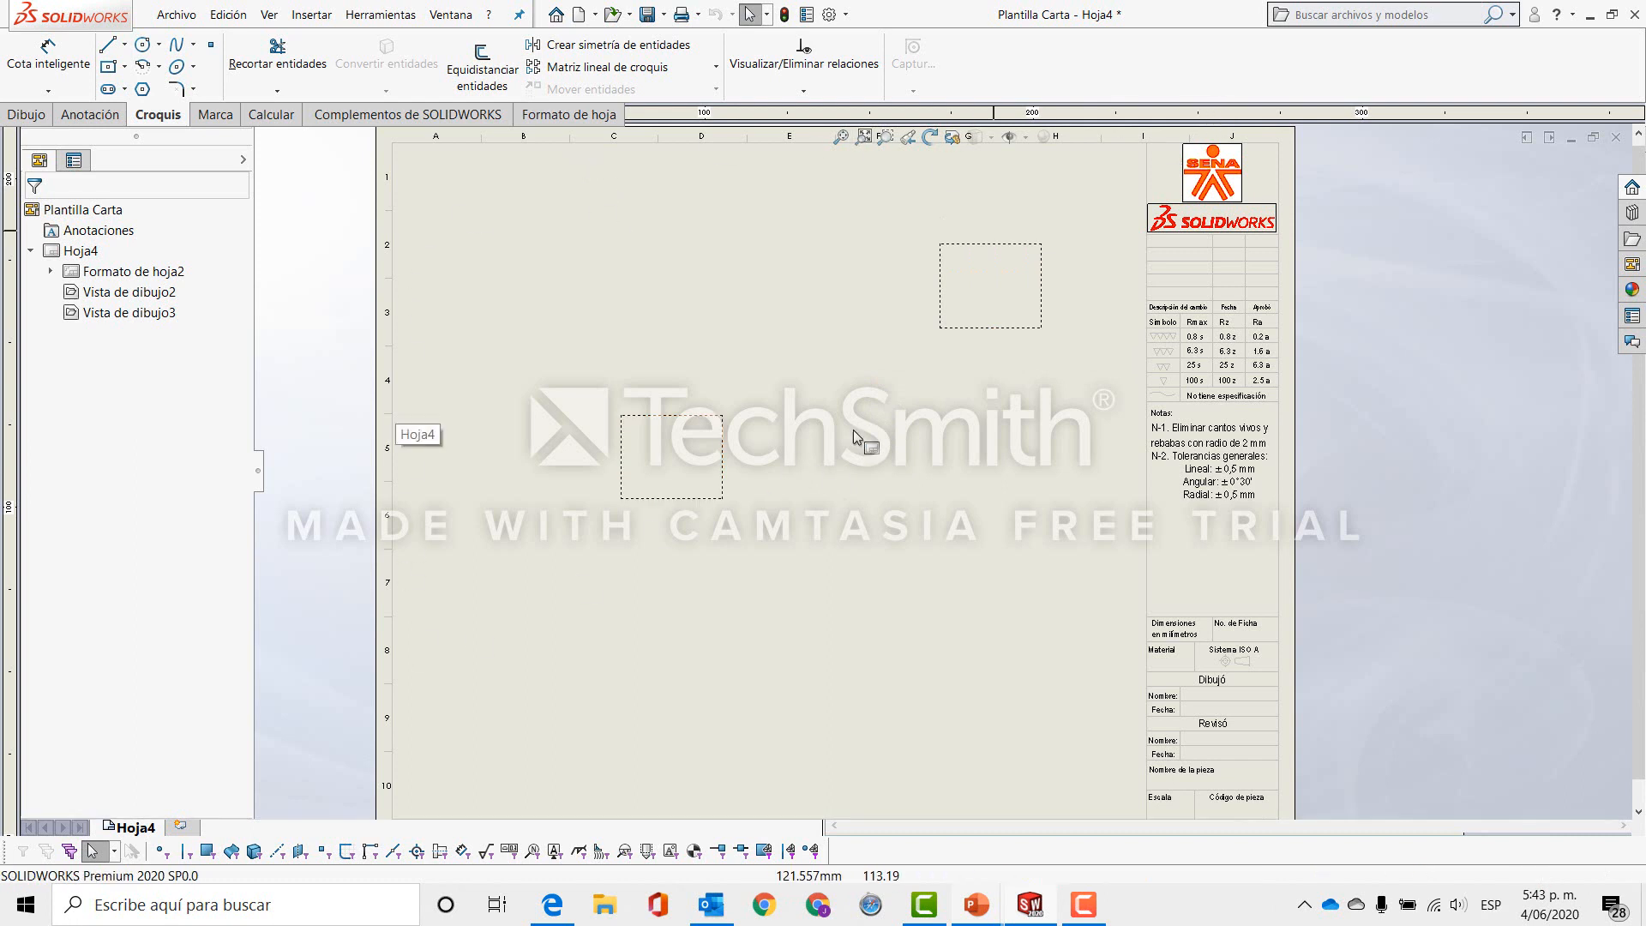
middle_drag(948, 426, 572, 448)
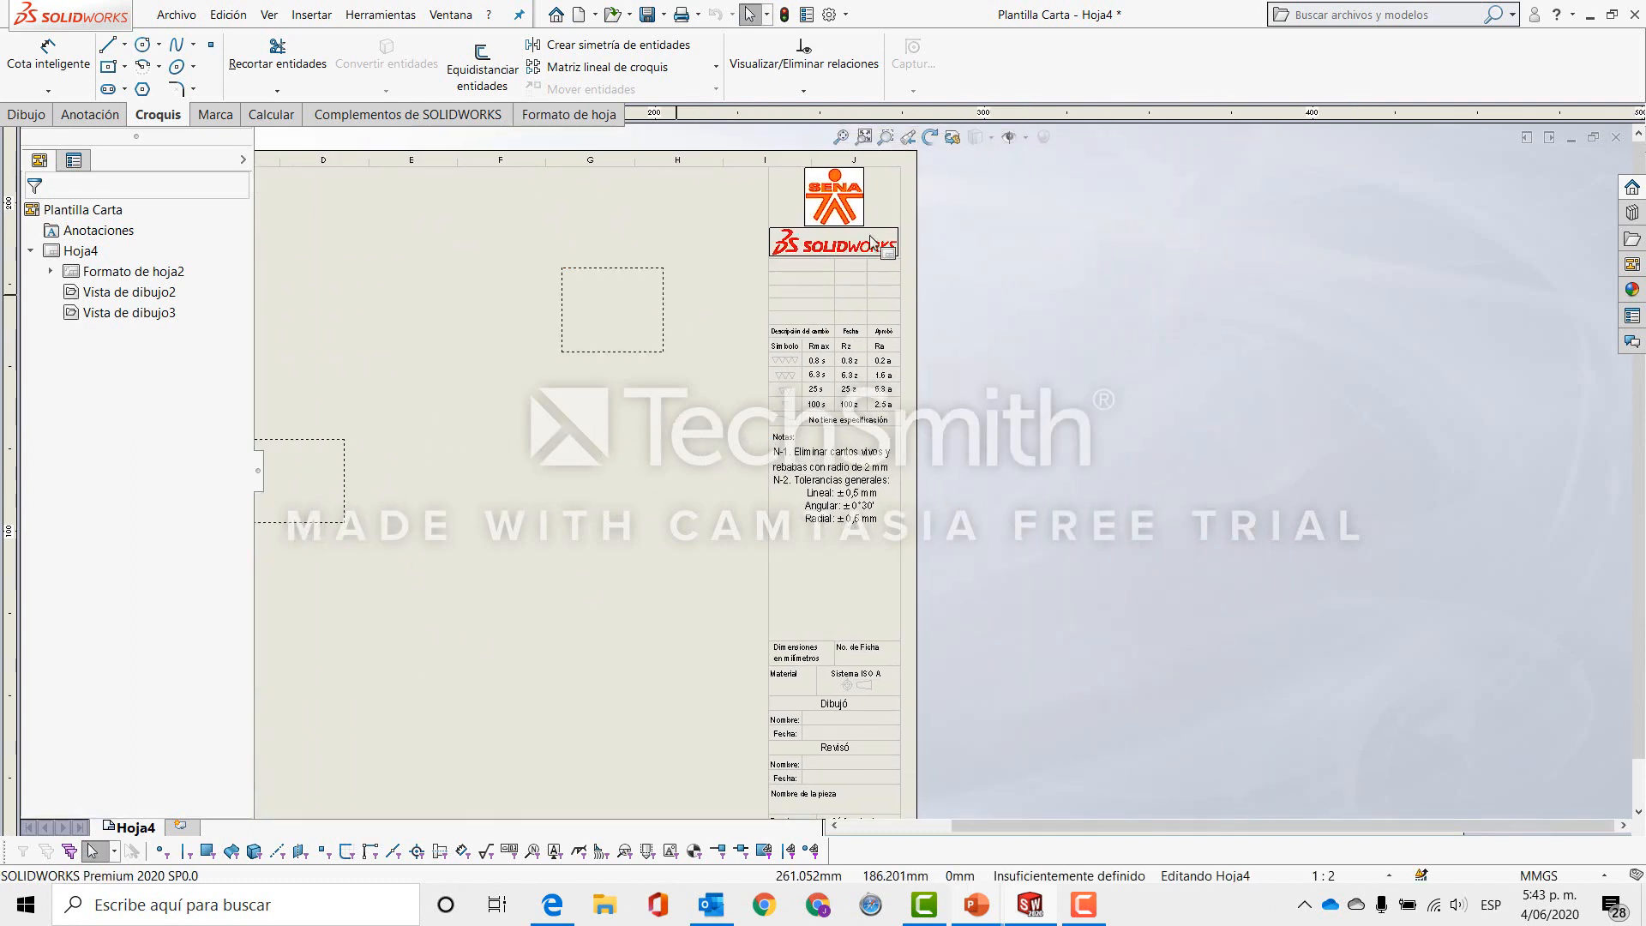
scroll(881, 227, down, 1)
middle_drag(864, 672, 861, 409)
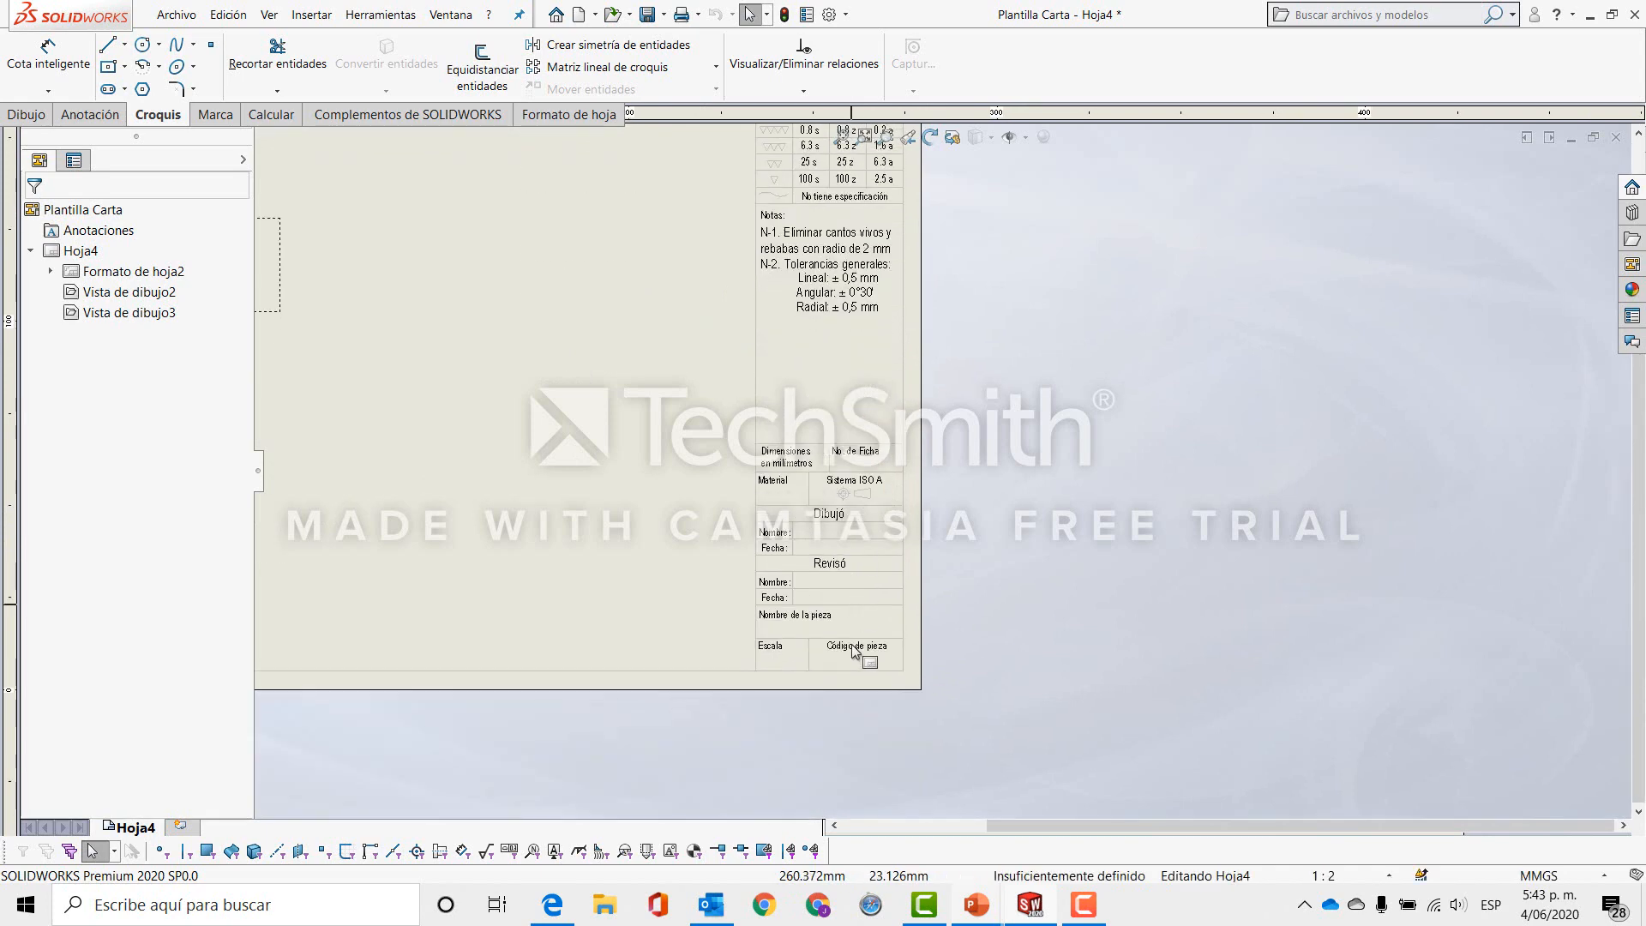
scroll(882, 647, up, 5)
scroll(947, 583, down, 8)
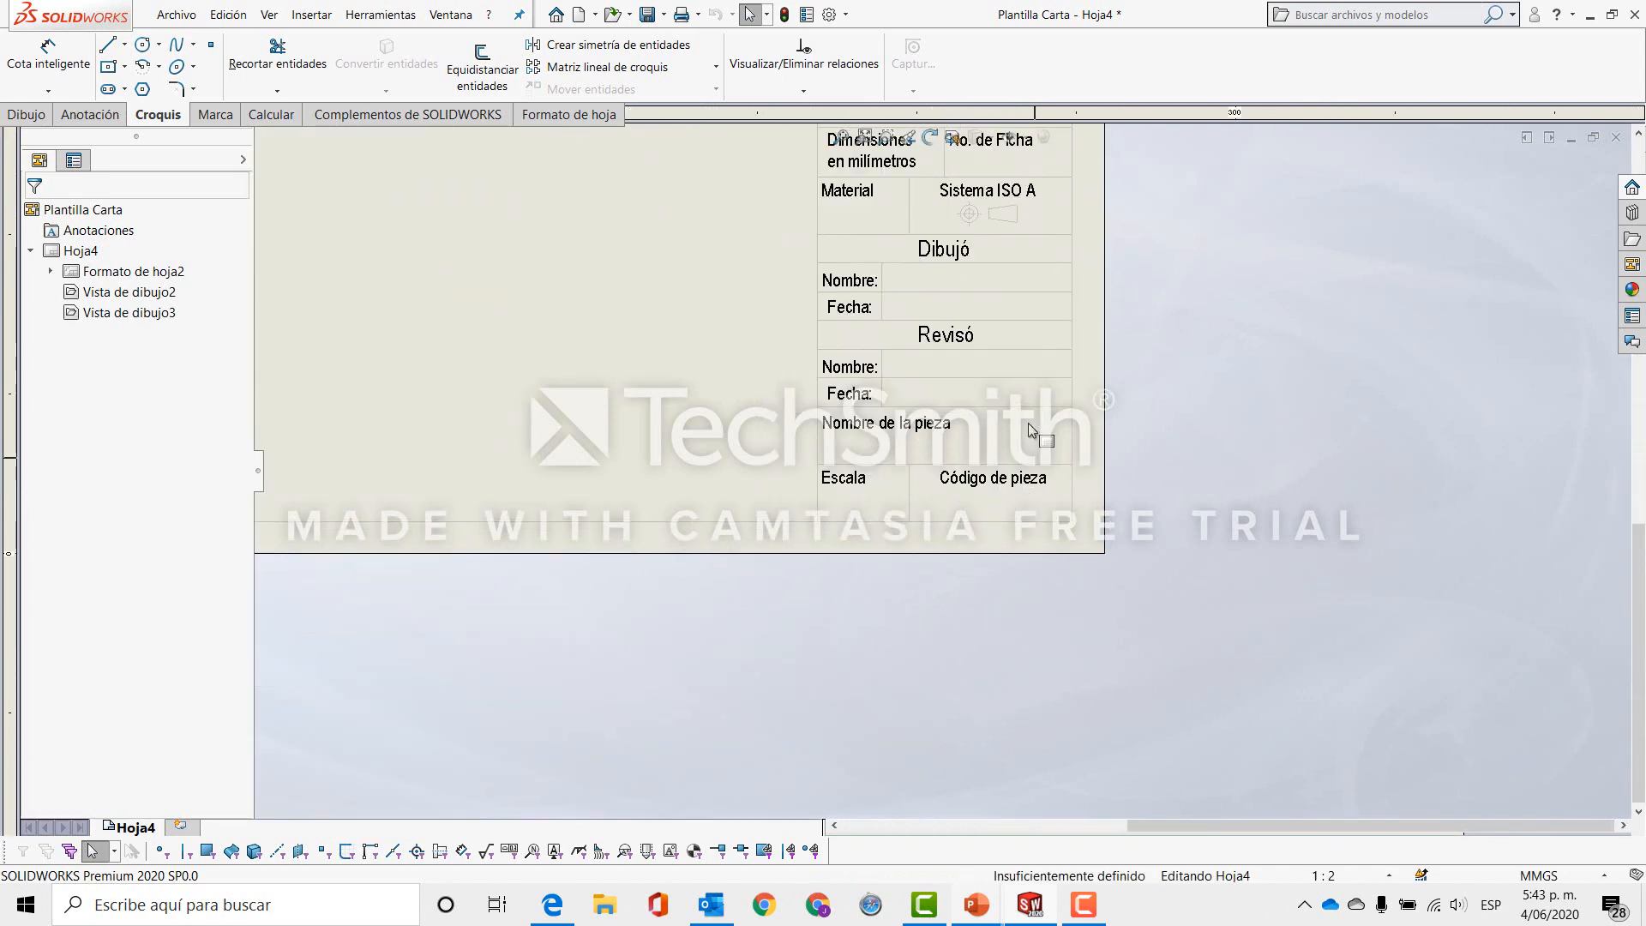
middle_drag(918, 465, 809, 542)
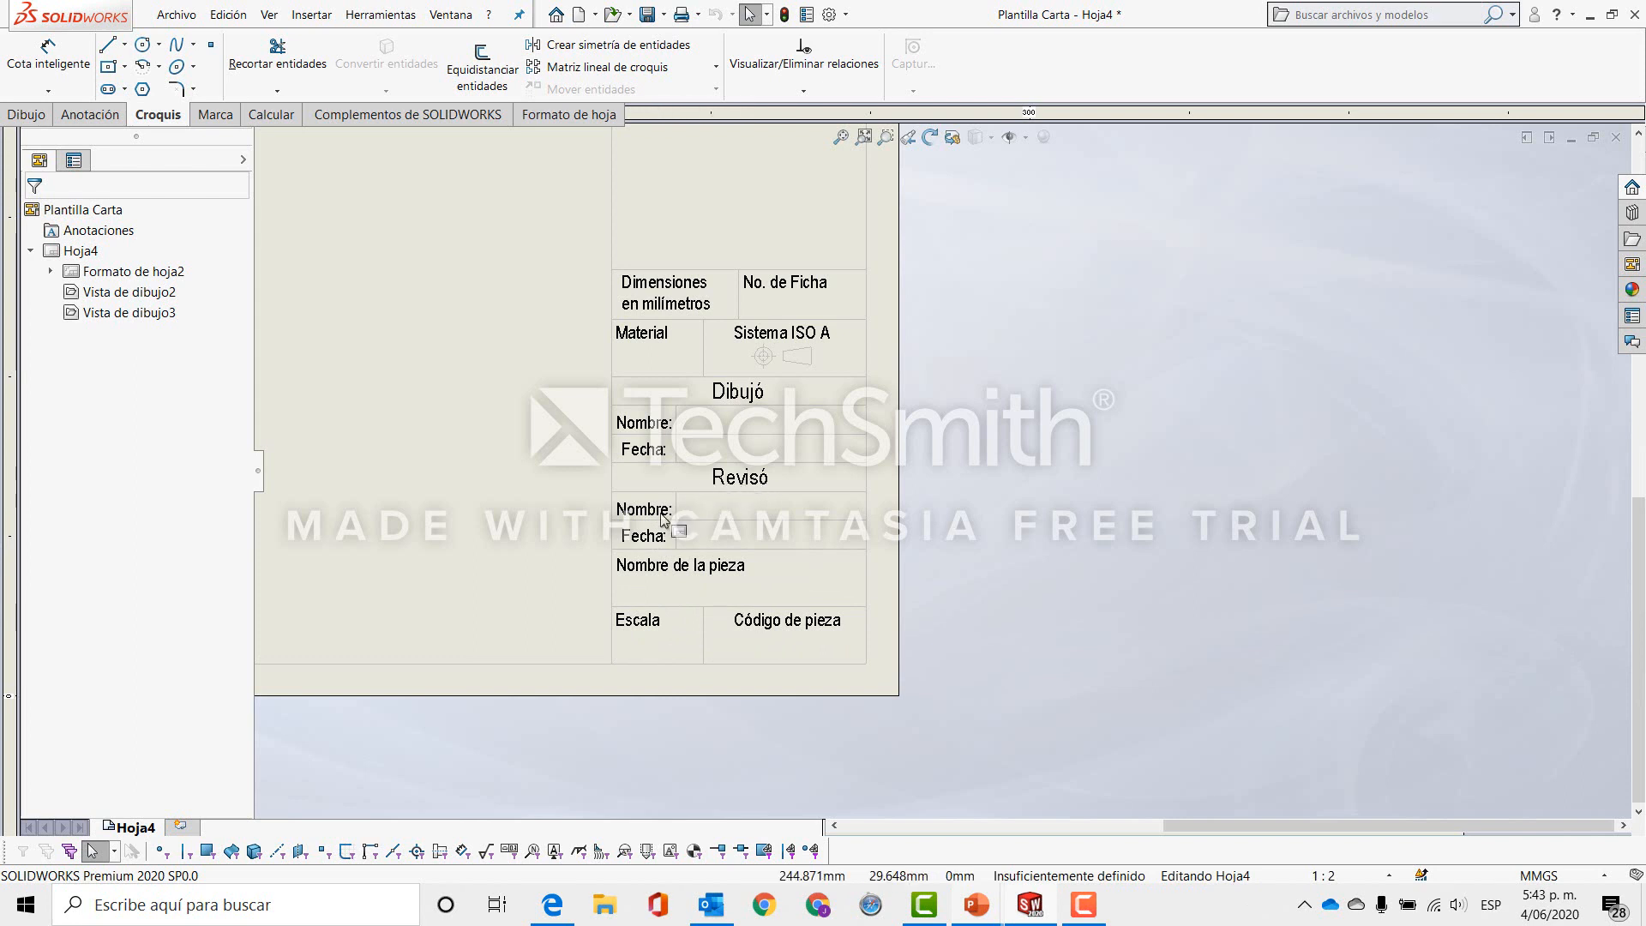
middle_drag(742, 437, 726, 604)
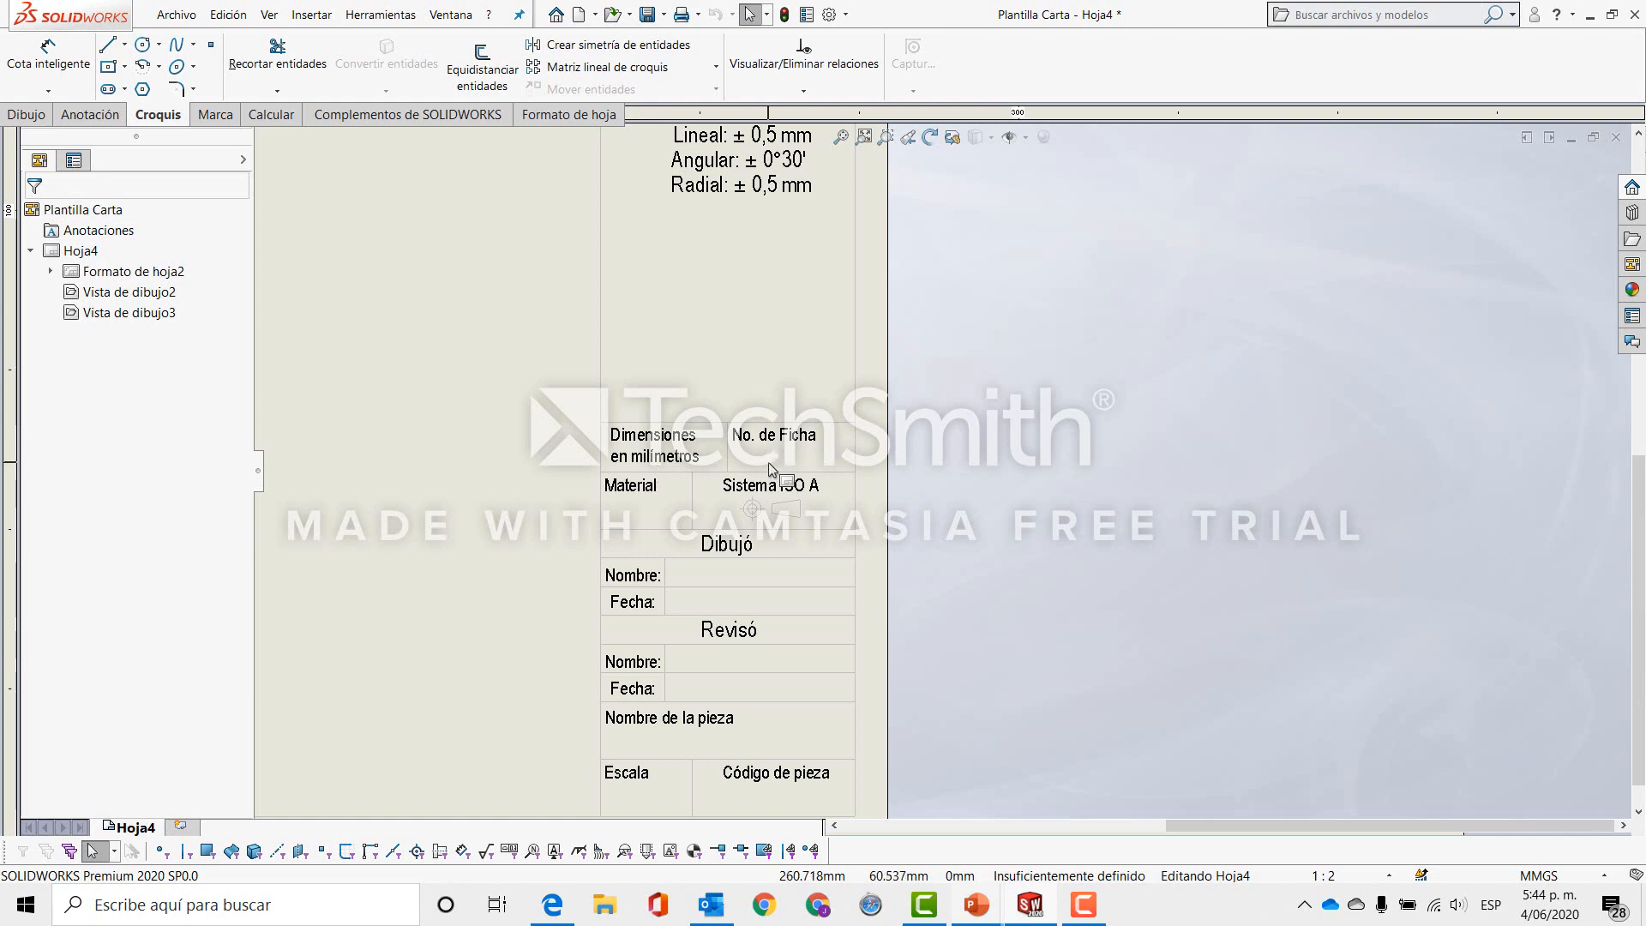
Examine the surface finish table and the notes on sharp edges and general tolerances in the title block column.
scroll(768, 461, up, 2)
scroll(772, 411, up, 4)
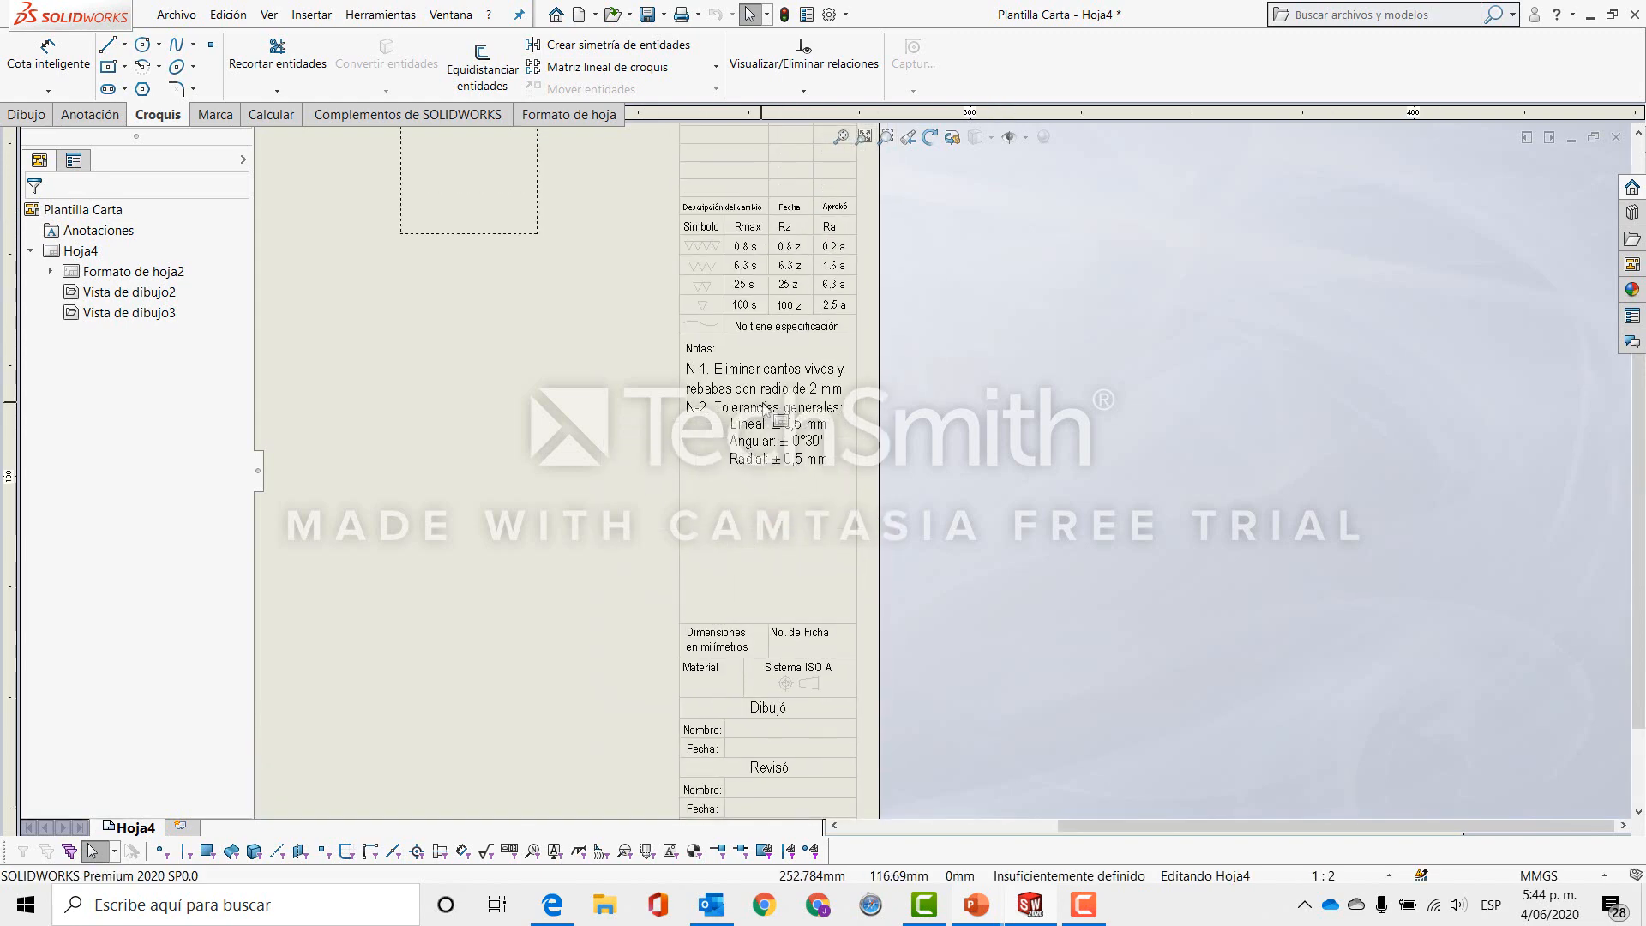
scroll(765, 412, down, 3)
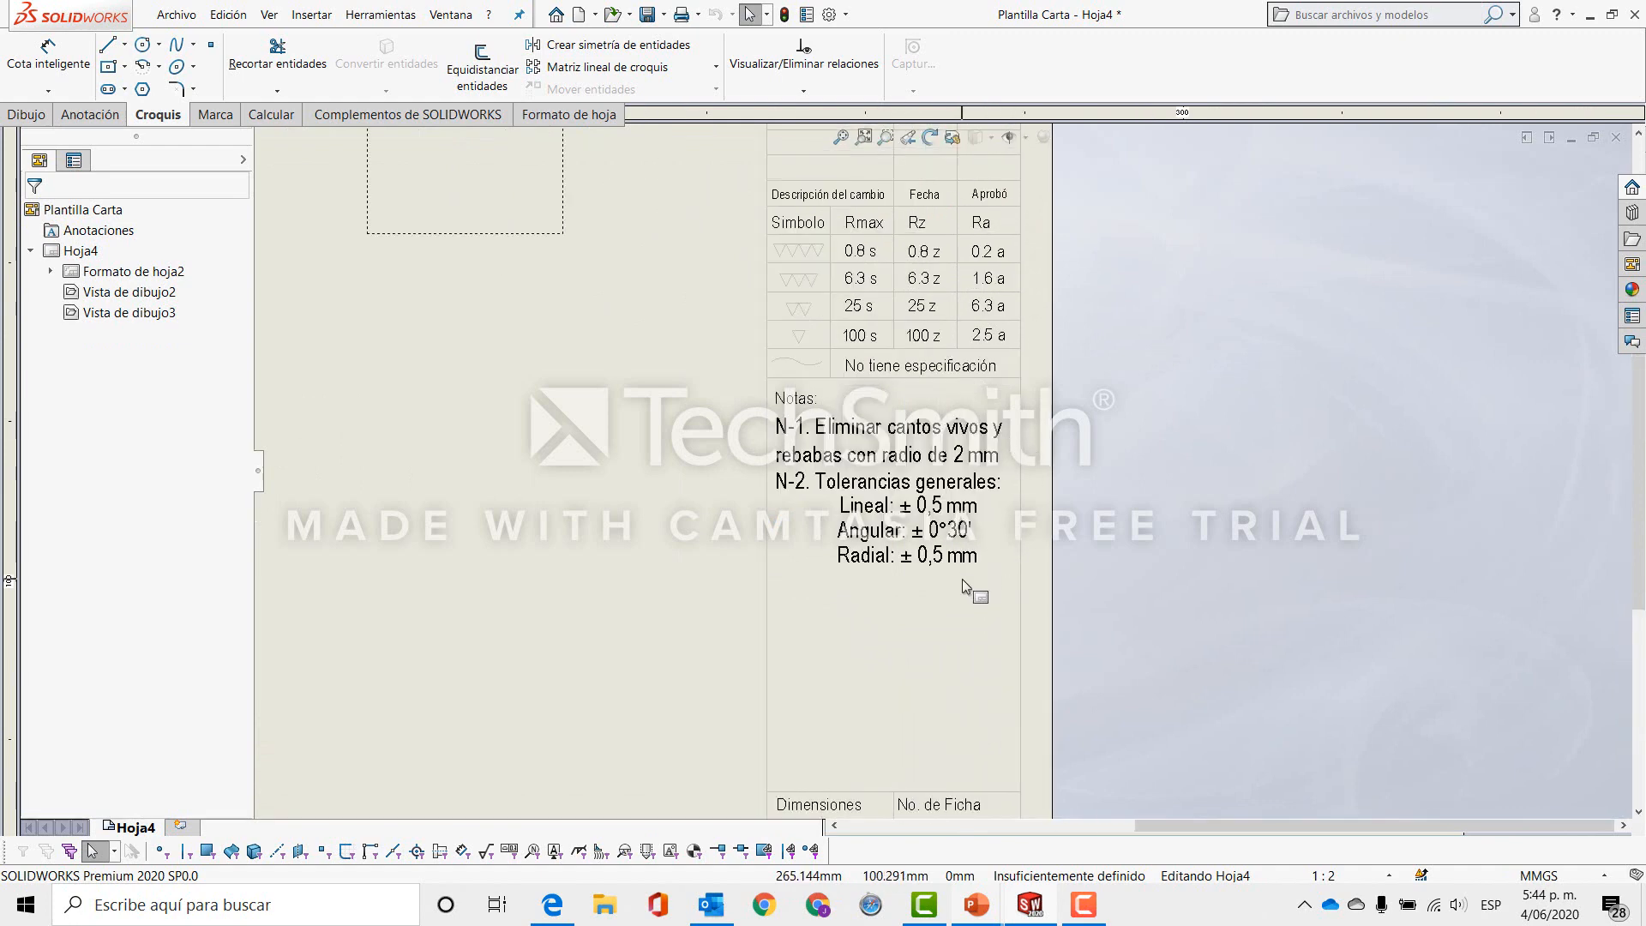
scroll(851, 538, down, 2)
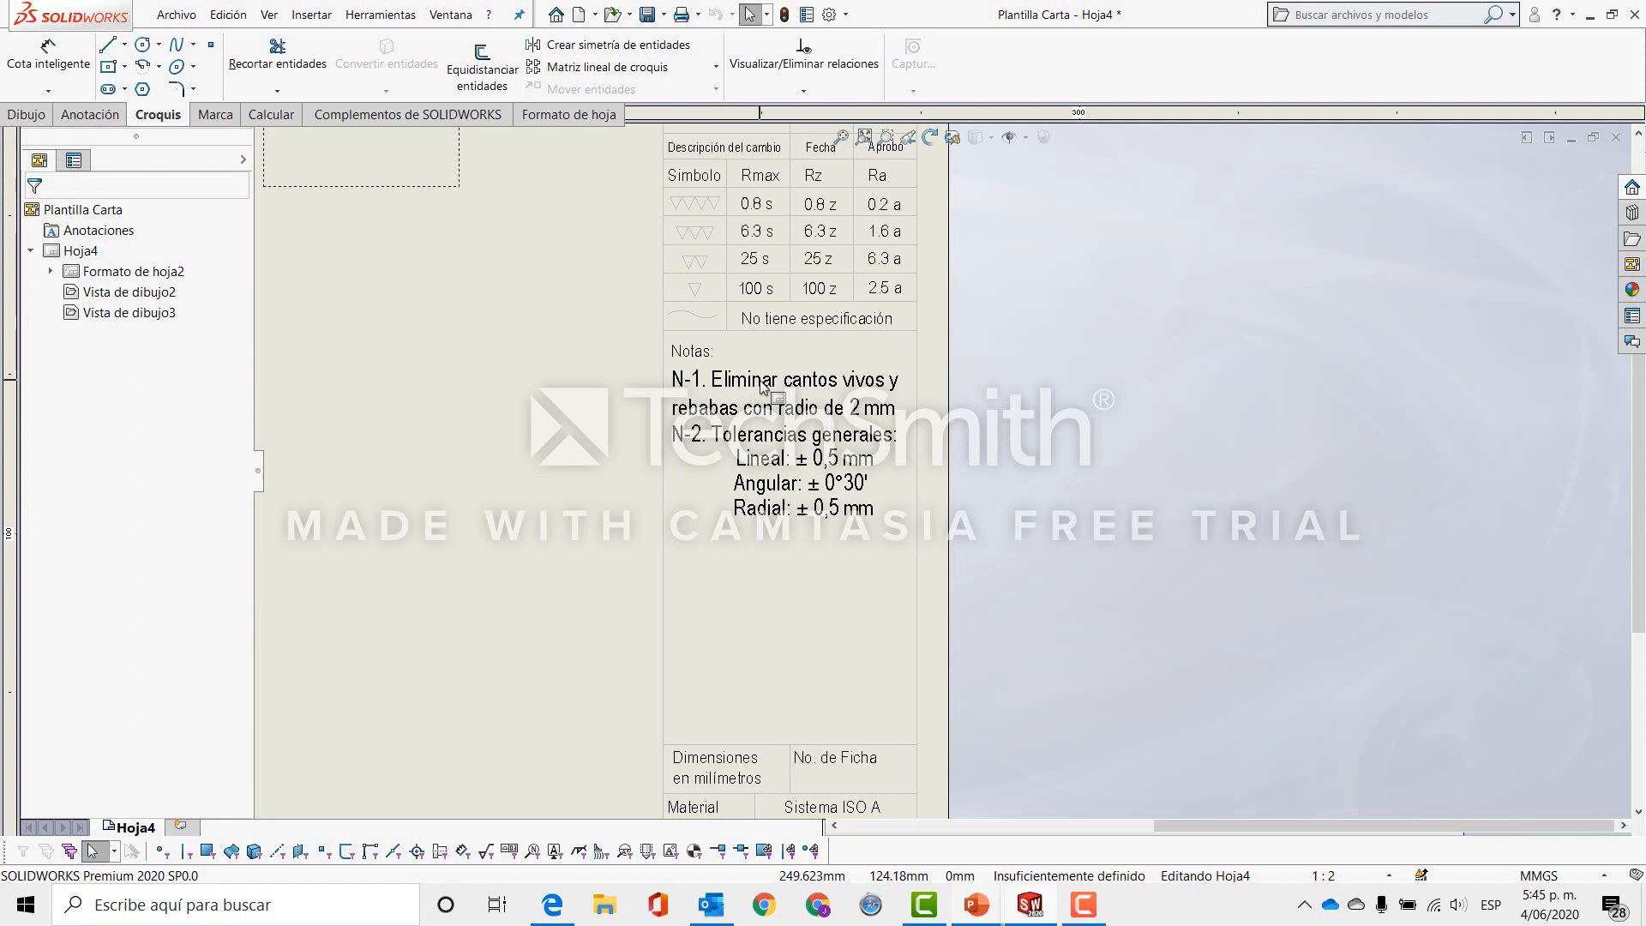
middle_drag(805, 412, 797, 451)
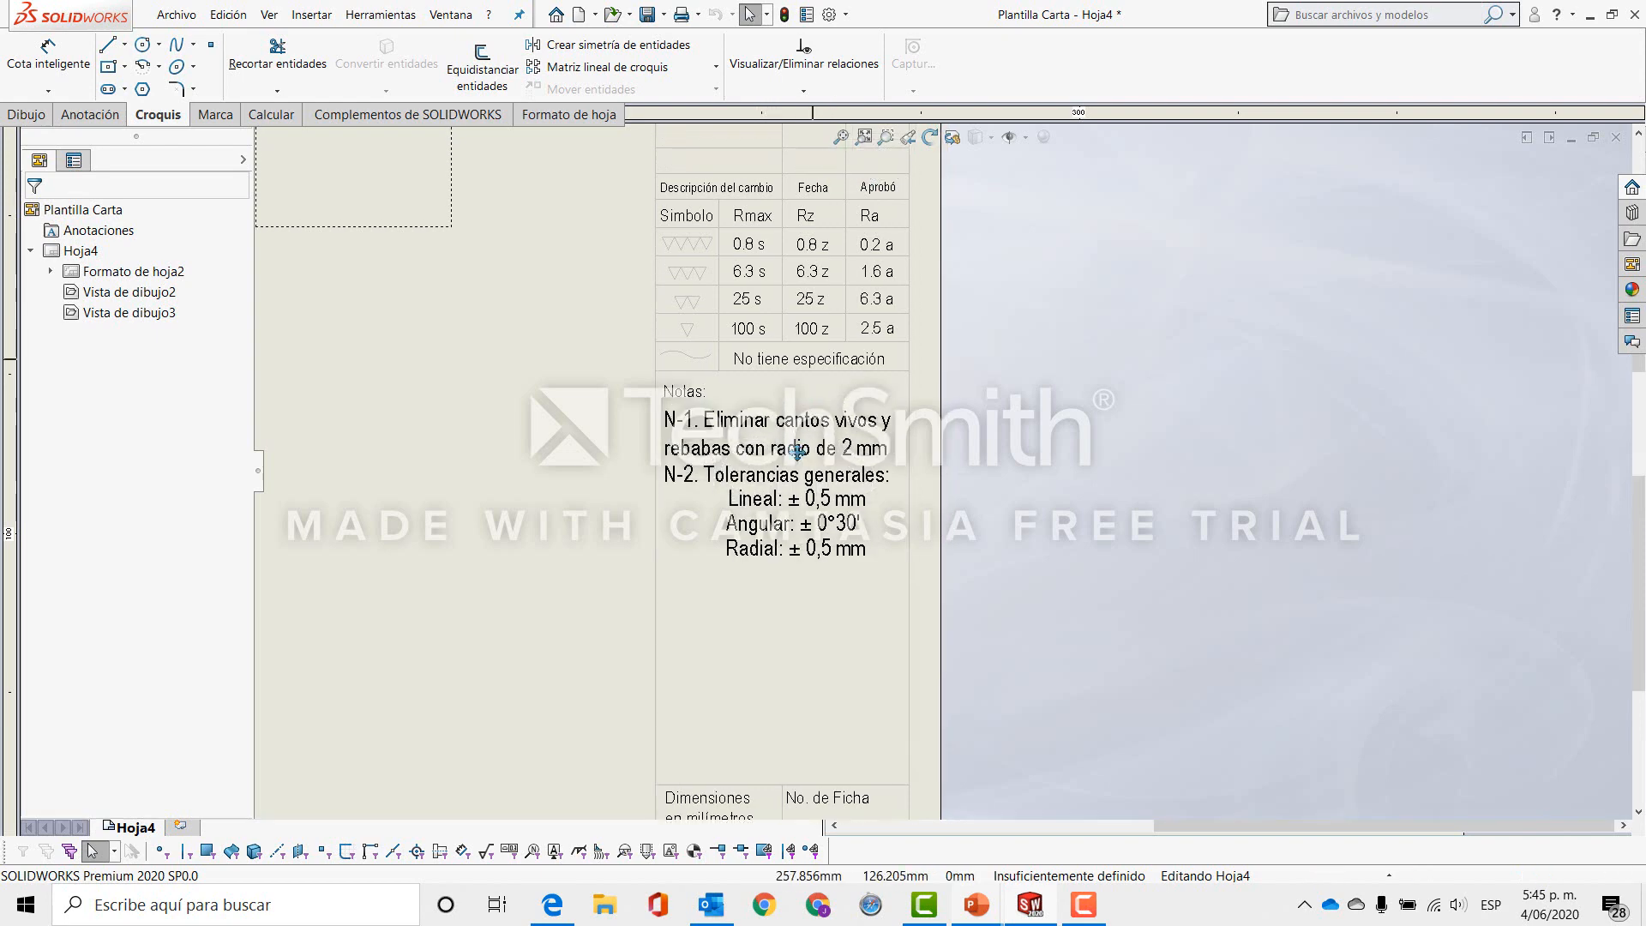
Examine the surface finish table, the revision rows for Descripción del cambio, Fecha and Aprobó, and the logos above them.
scroll(797, 452, up, 4)
scroll(958, 461, down, 5)
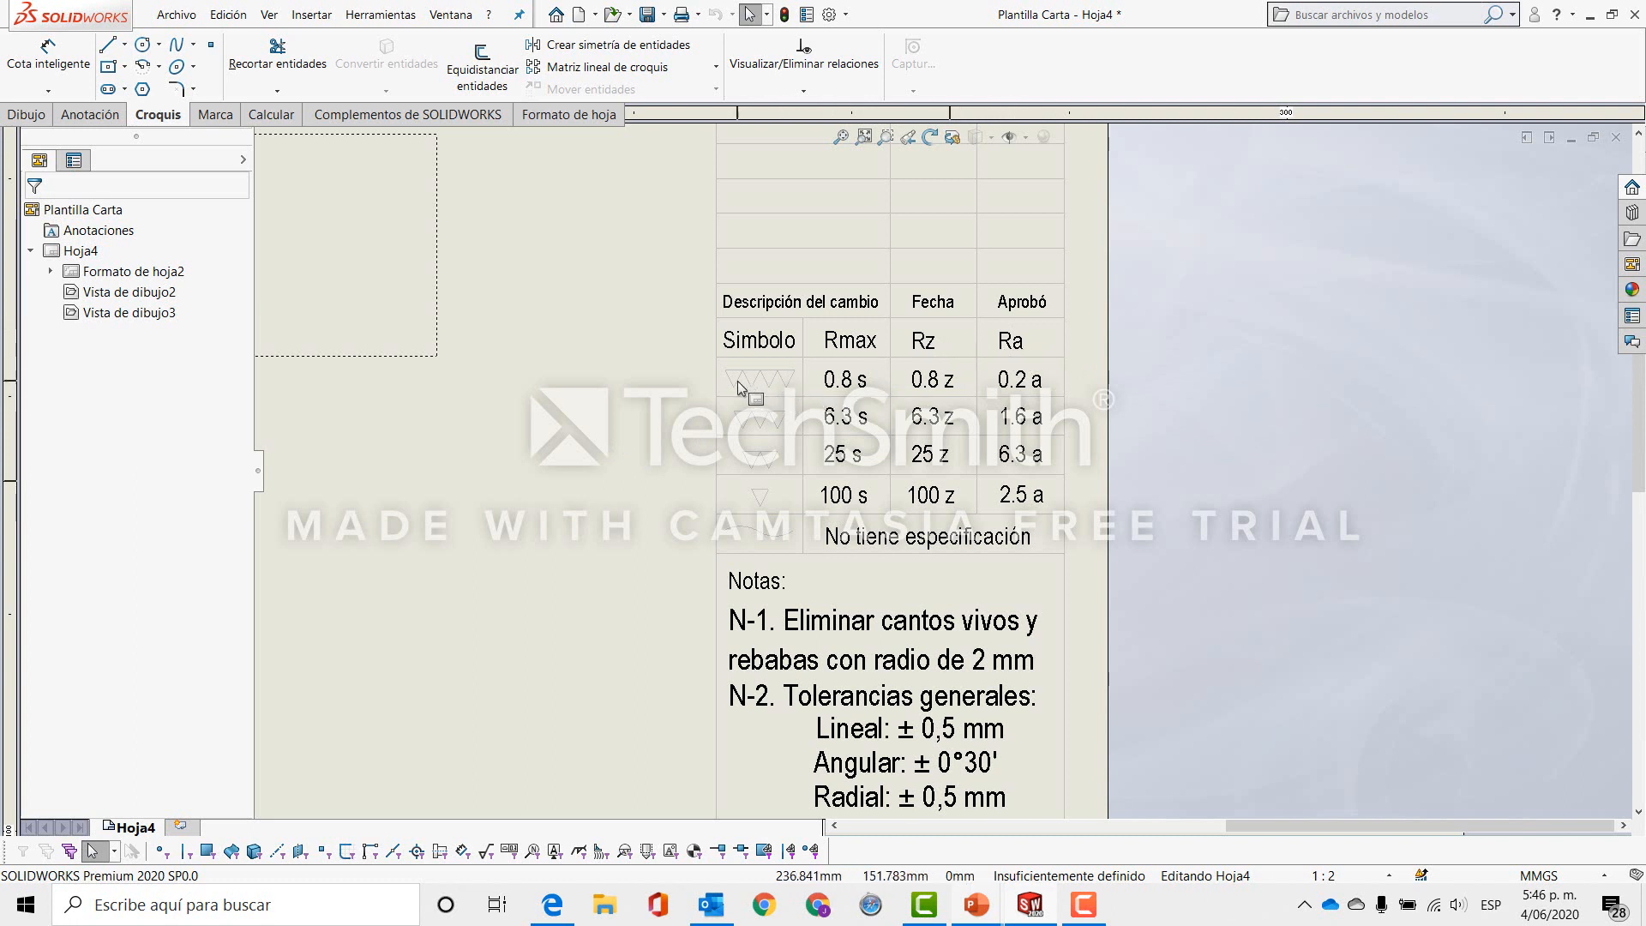
middle_drag(786, 387, 778, 446)
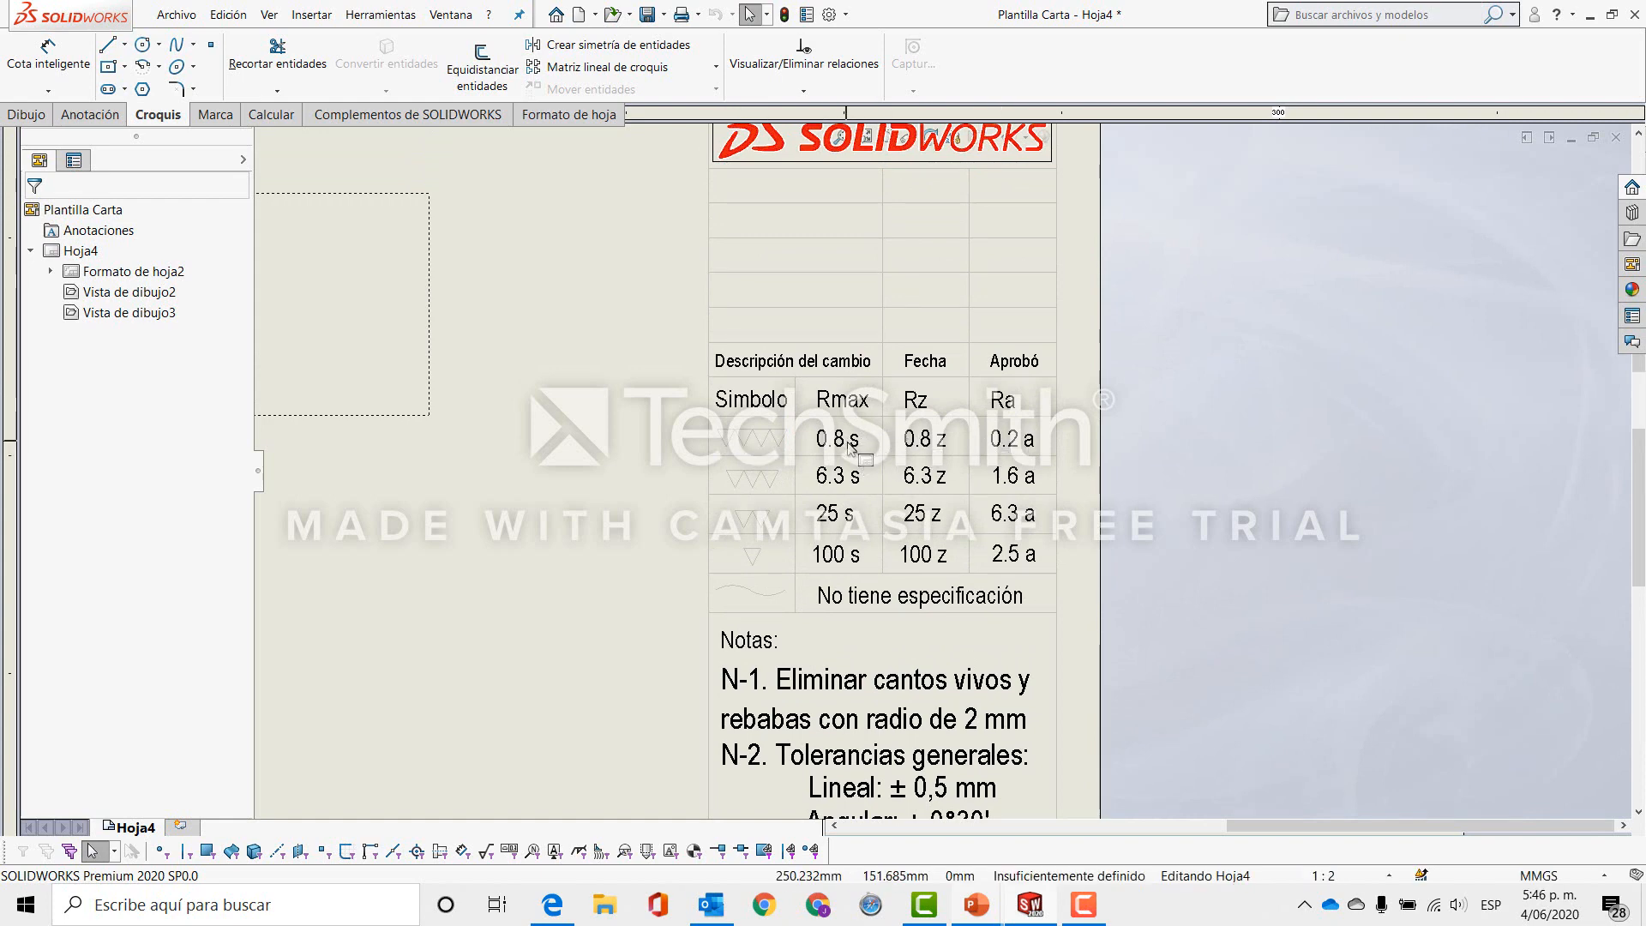
scroll(849, 446, up, 4)
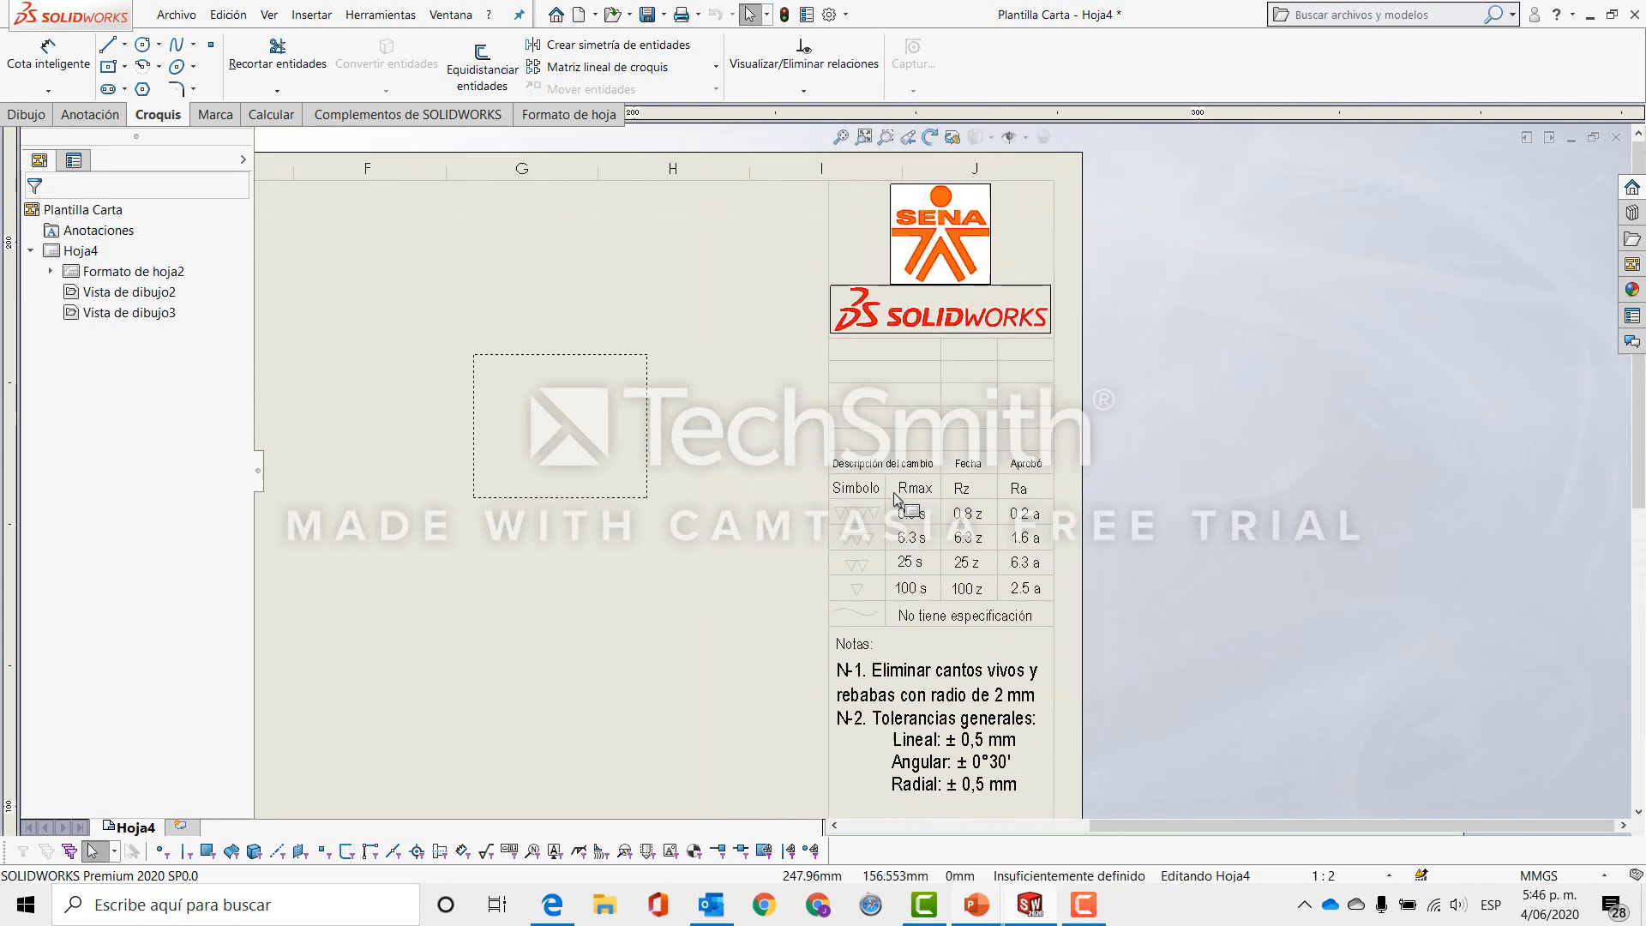
scroll(893, 495, down, 6)
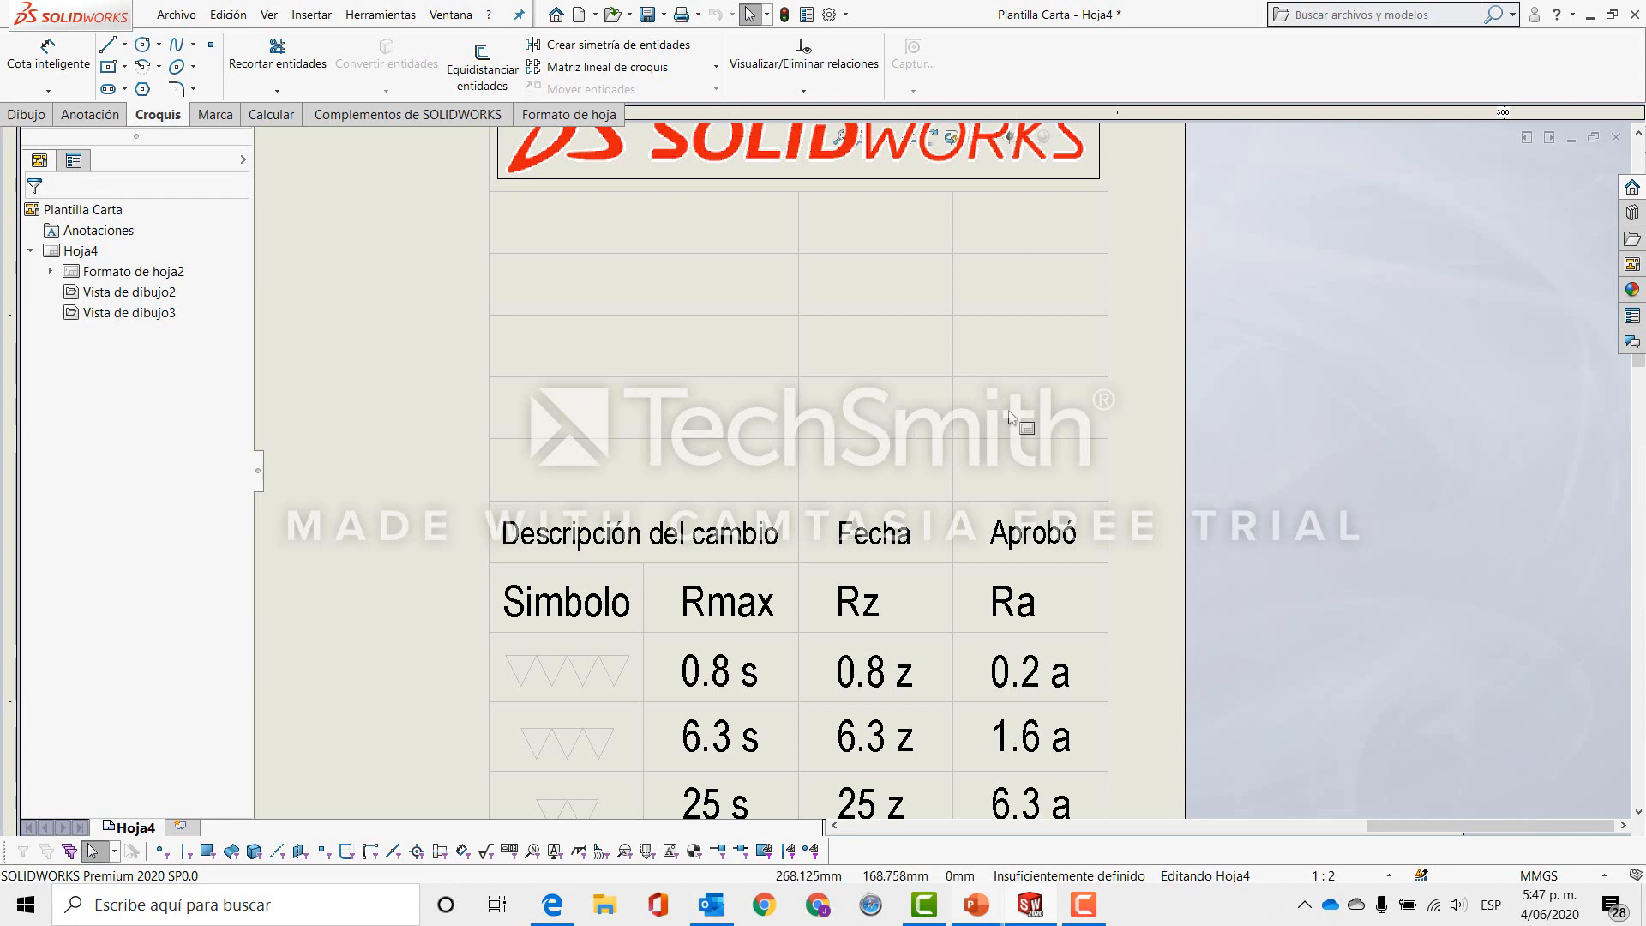
scroll(997, 418, up, 4)
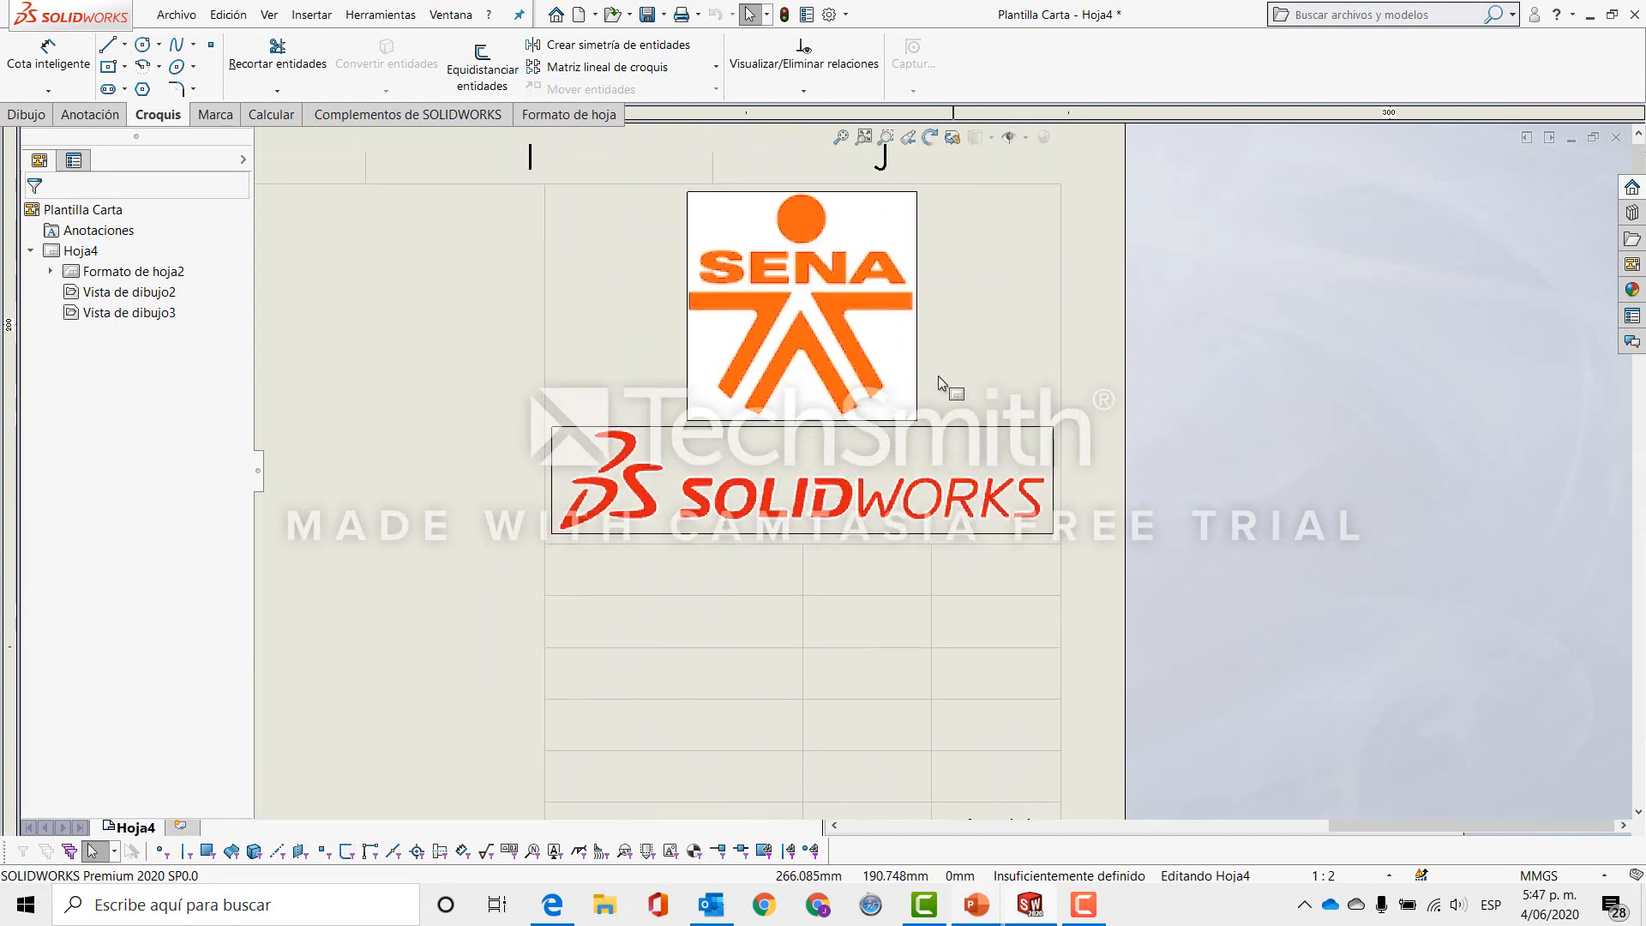
scroll(929, 400, up, 3)
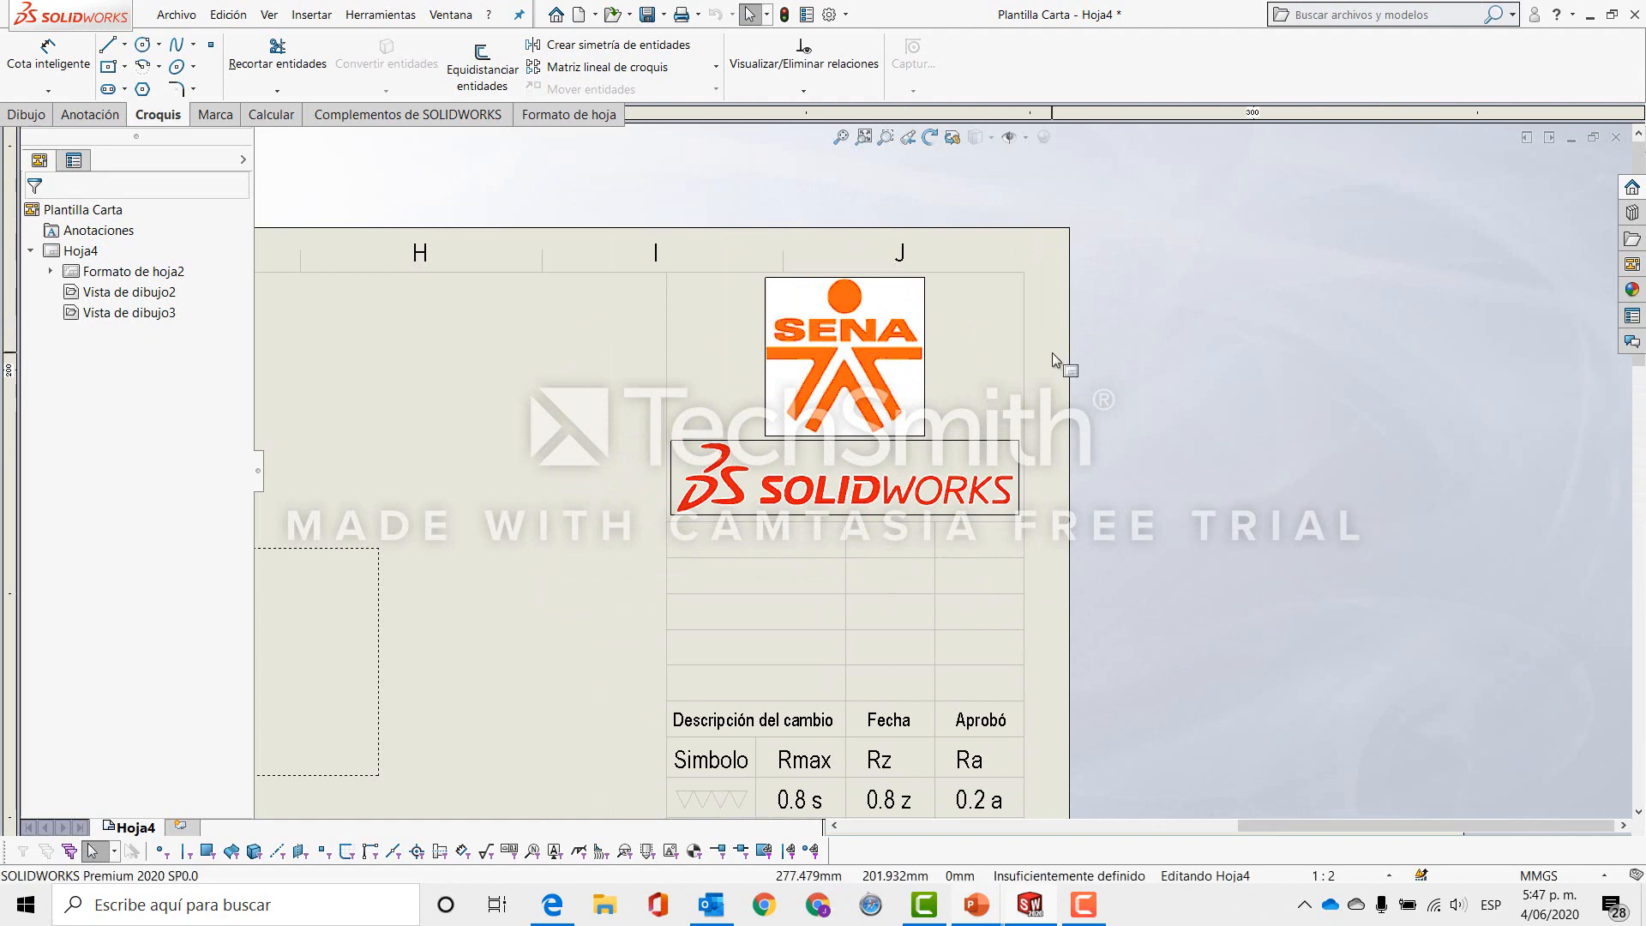
scroll(957, 469, up, 4)
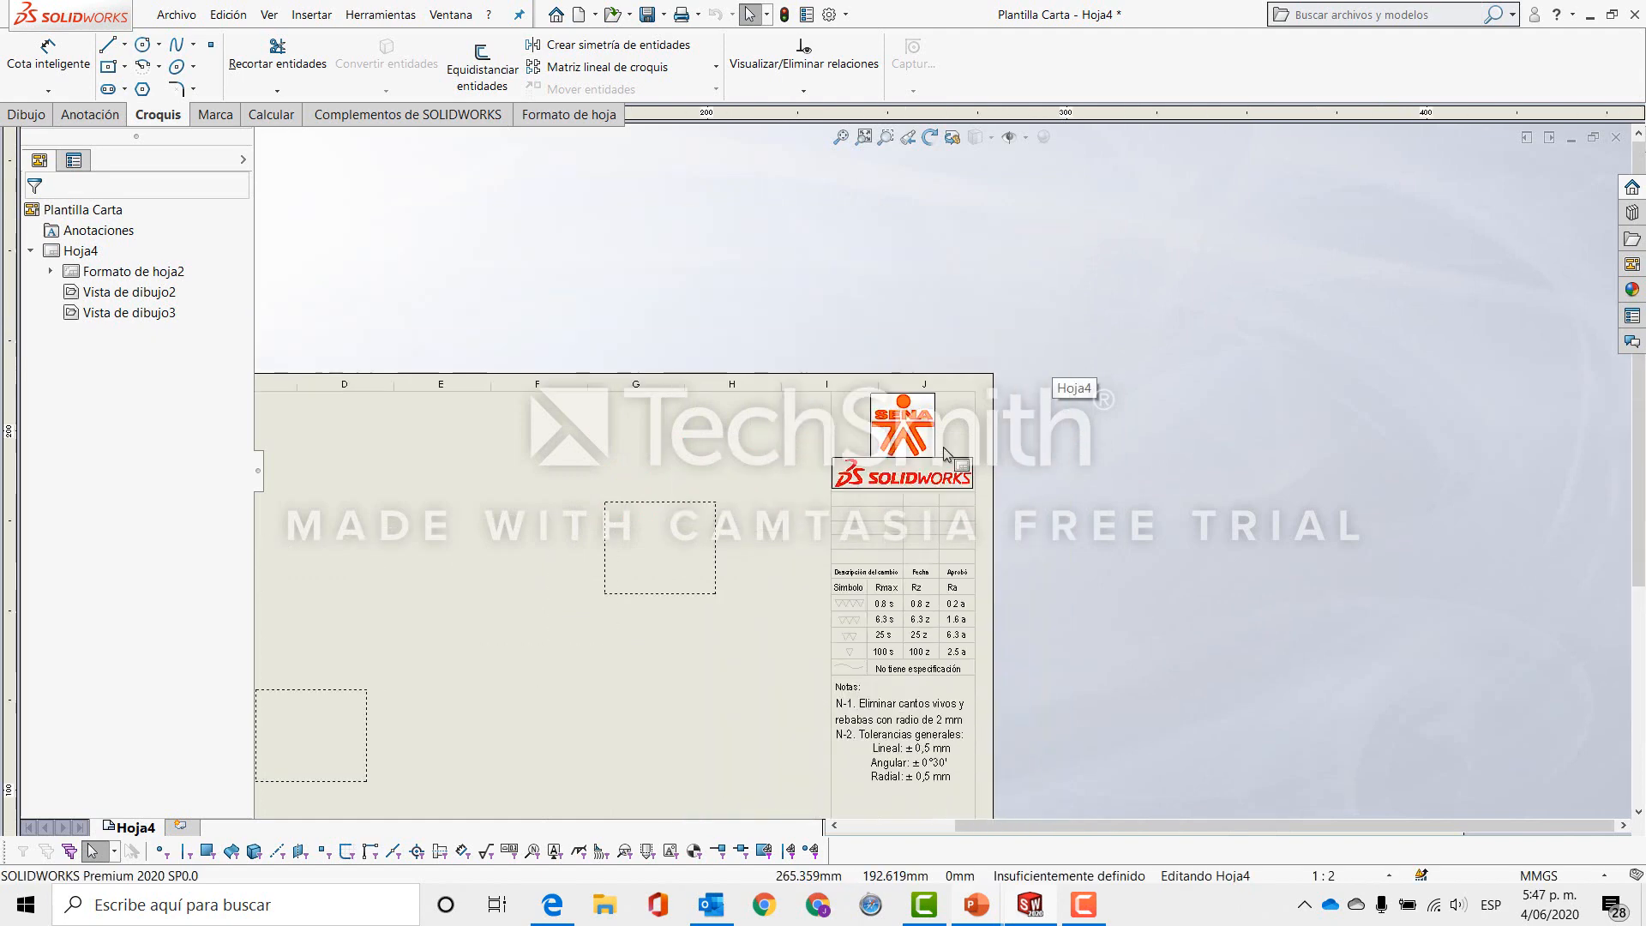
scroll(785, 655, up, 3)
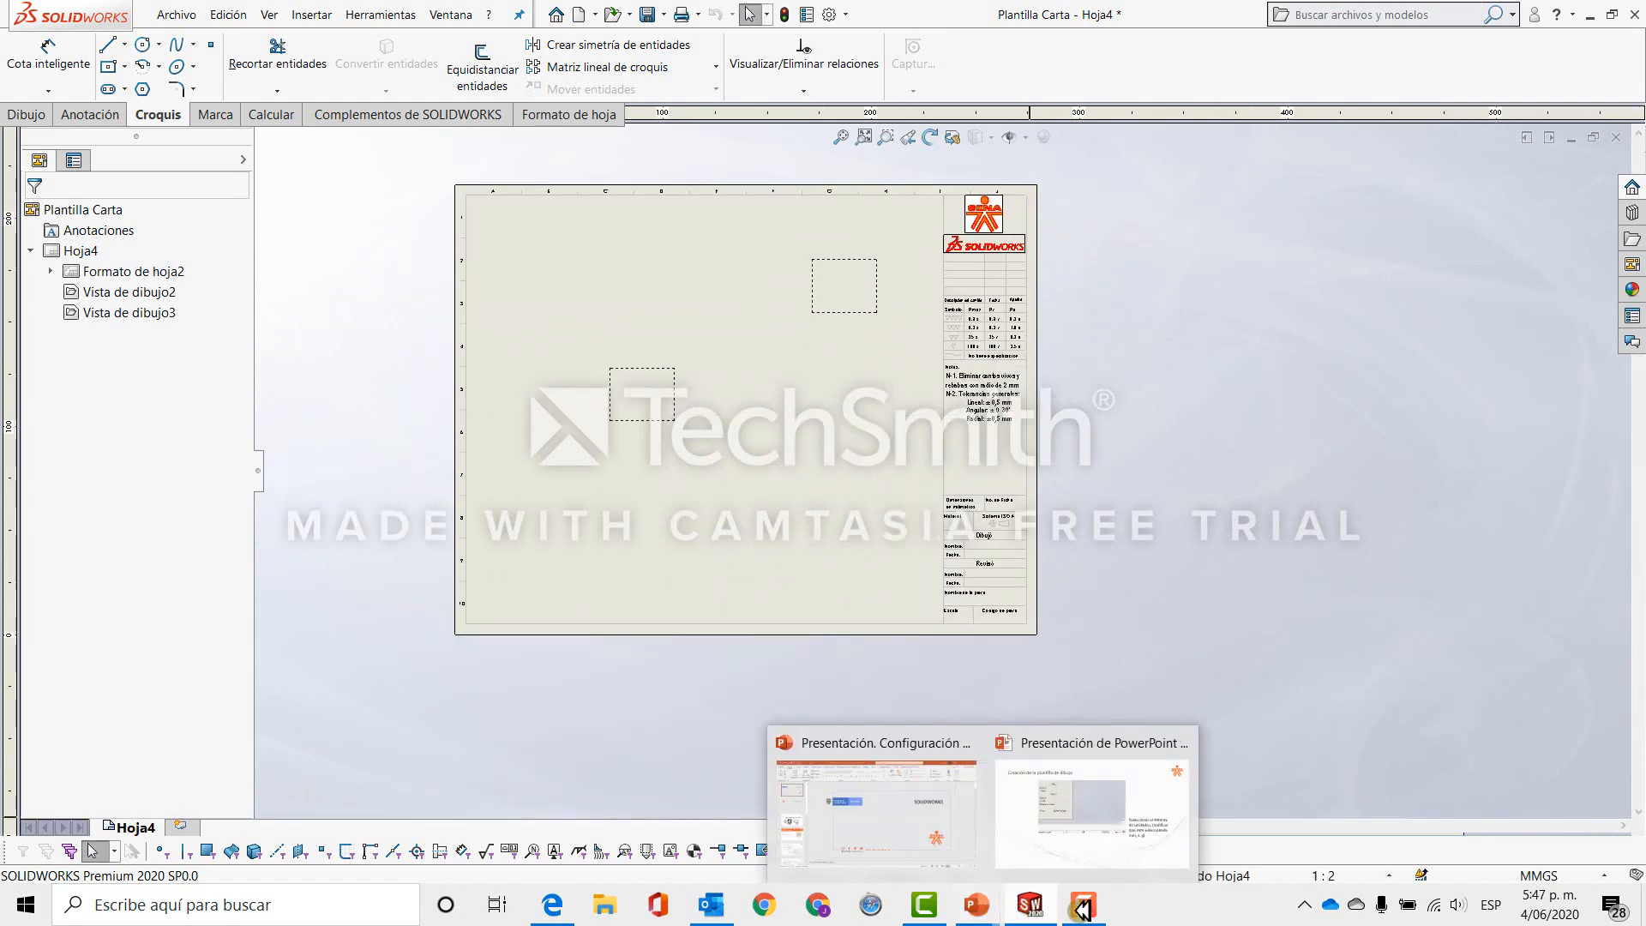
Switch to the PowerPoint slide show, read the slide on selecting the unit system, and return to SOLIDWORKS.
click(1042, 835)
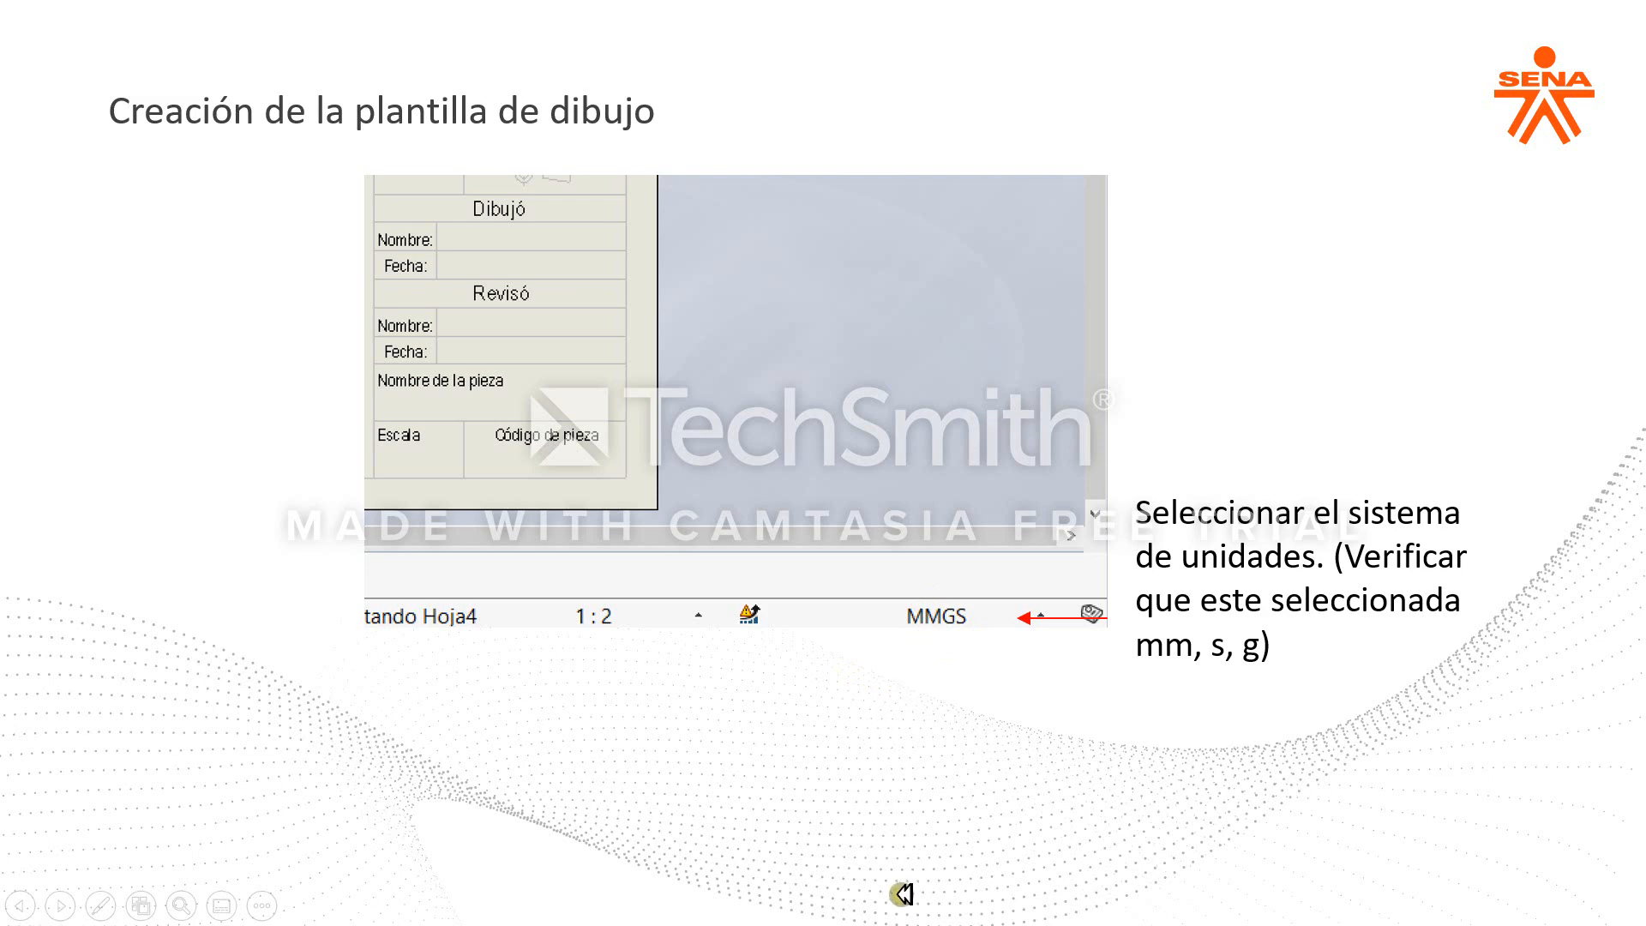
key(alt+Tab)
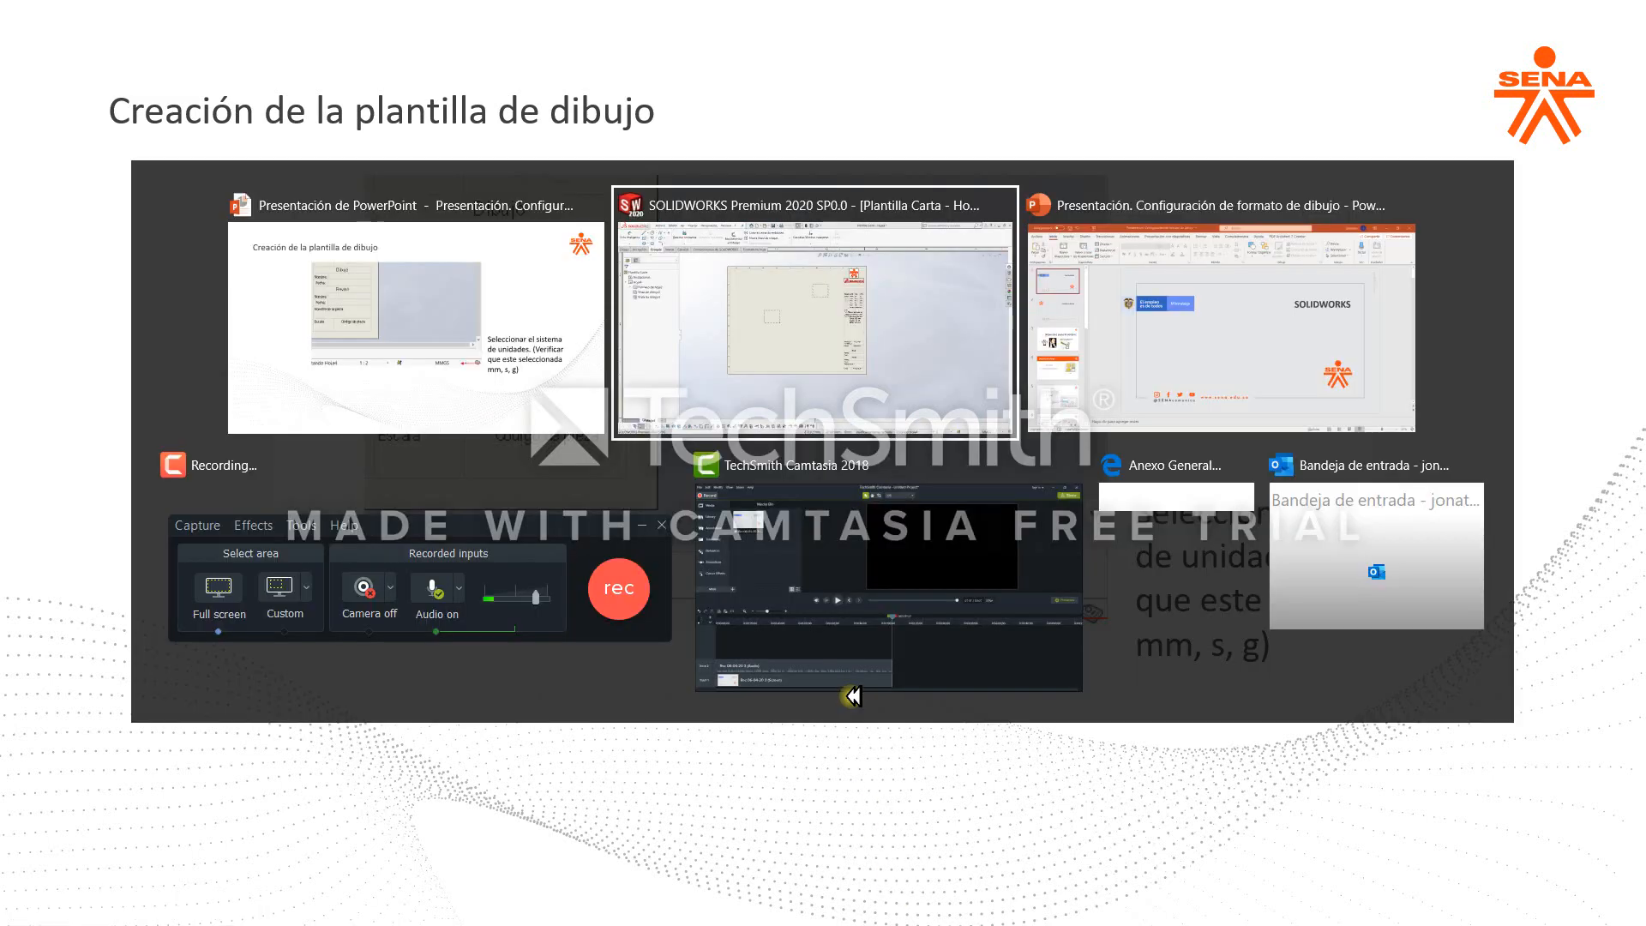
key(alt+Tab)
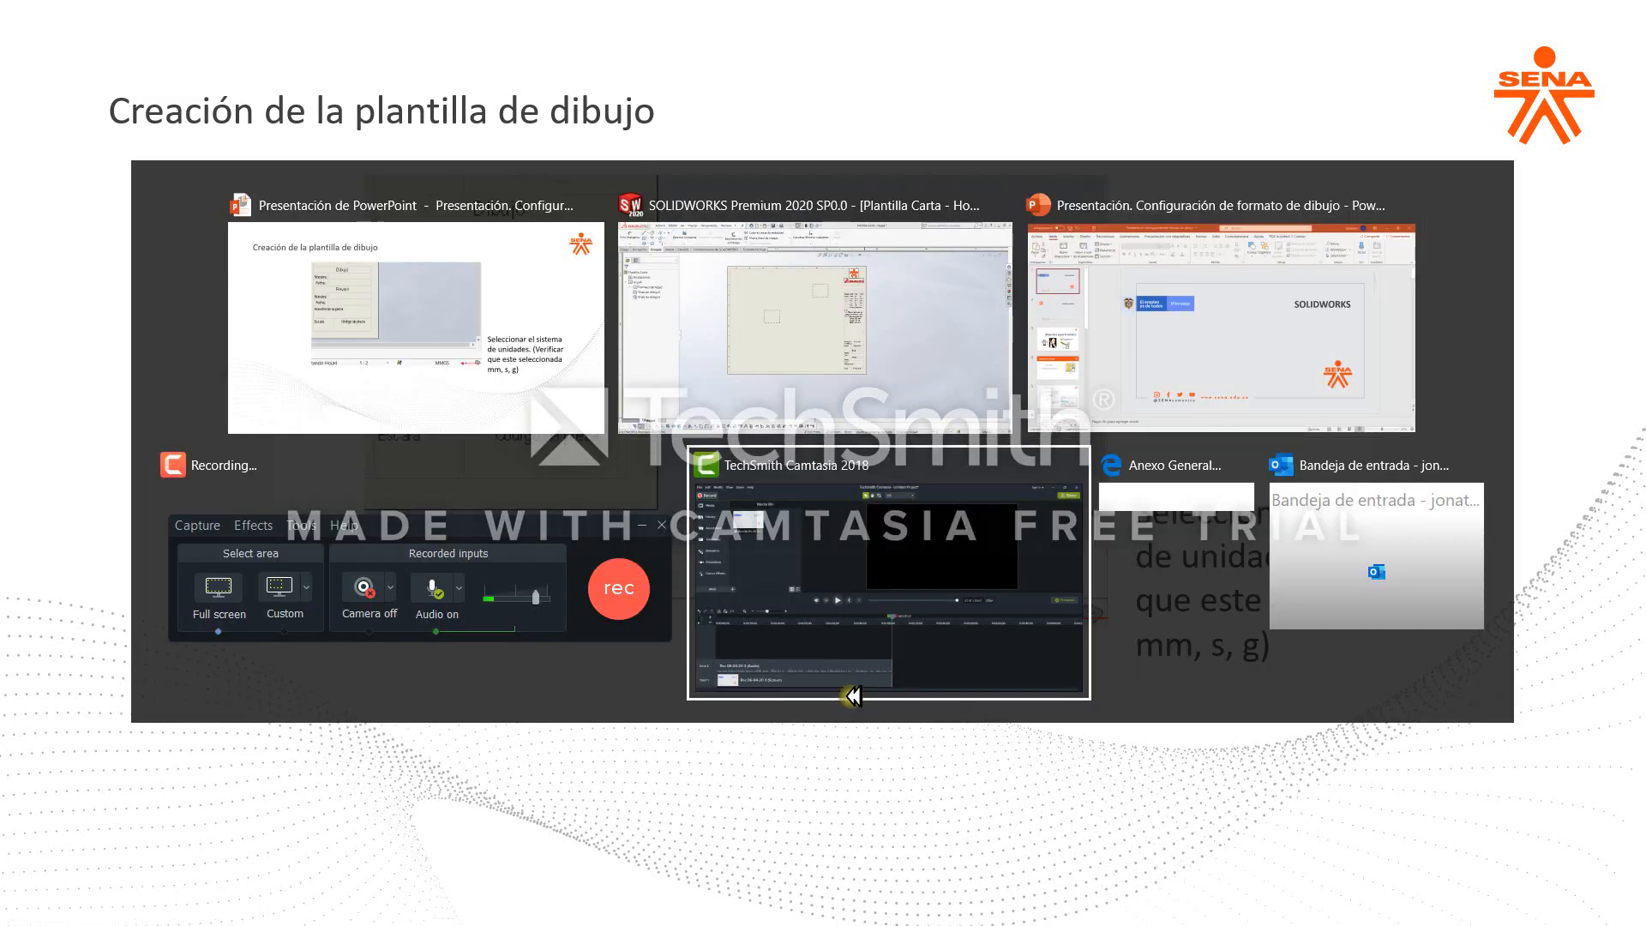
key(alt+Tab)
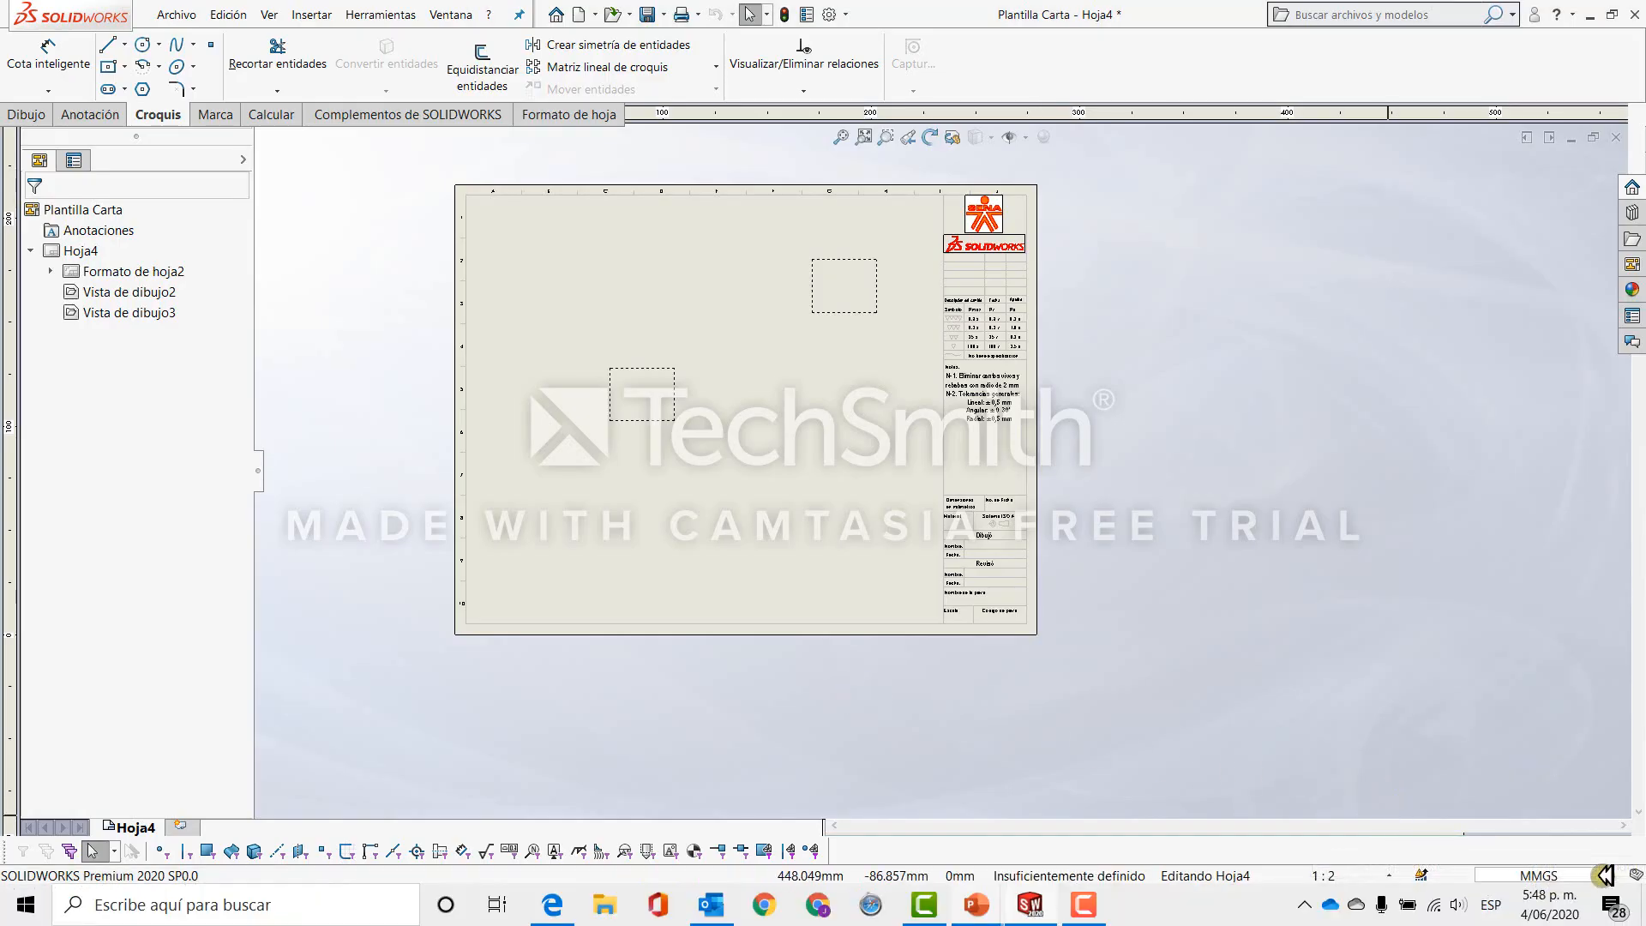
Switch the drawing's unit system to CGS and set it back to MMGS (milímetro, gramo, segundo).
click(1596, 873)
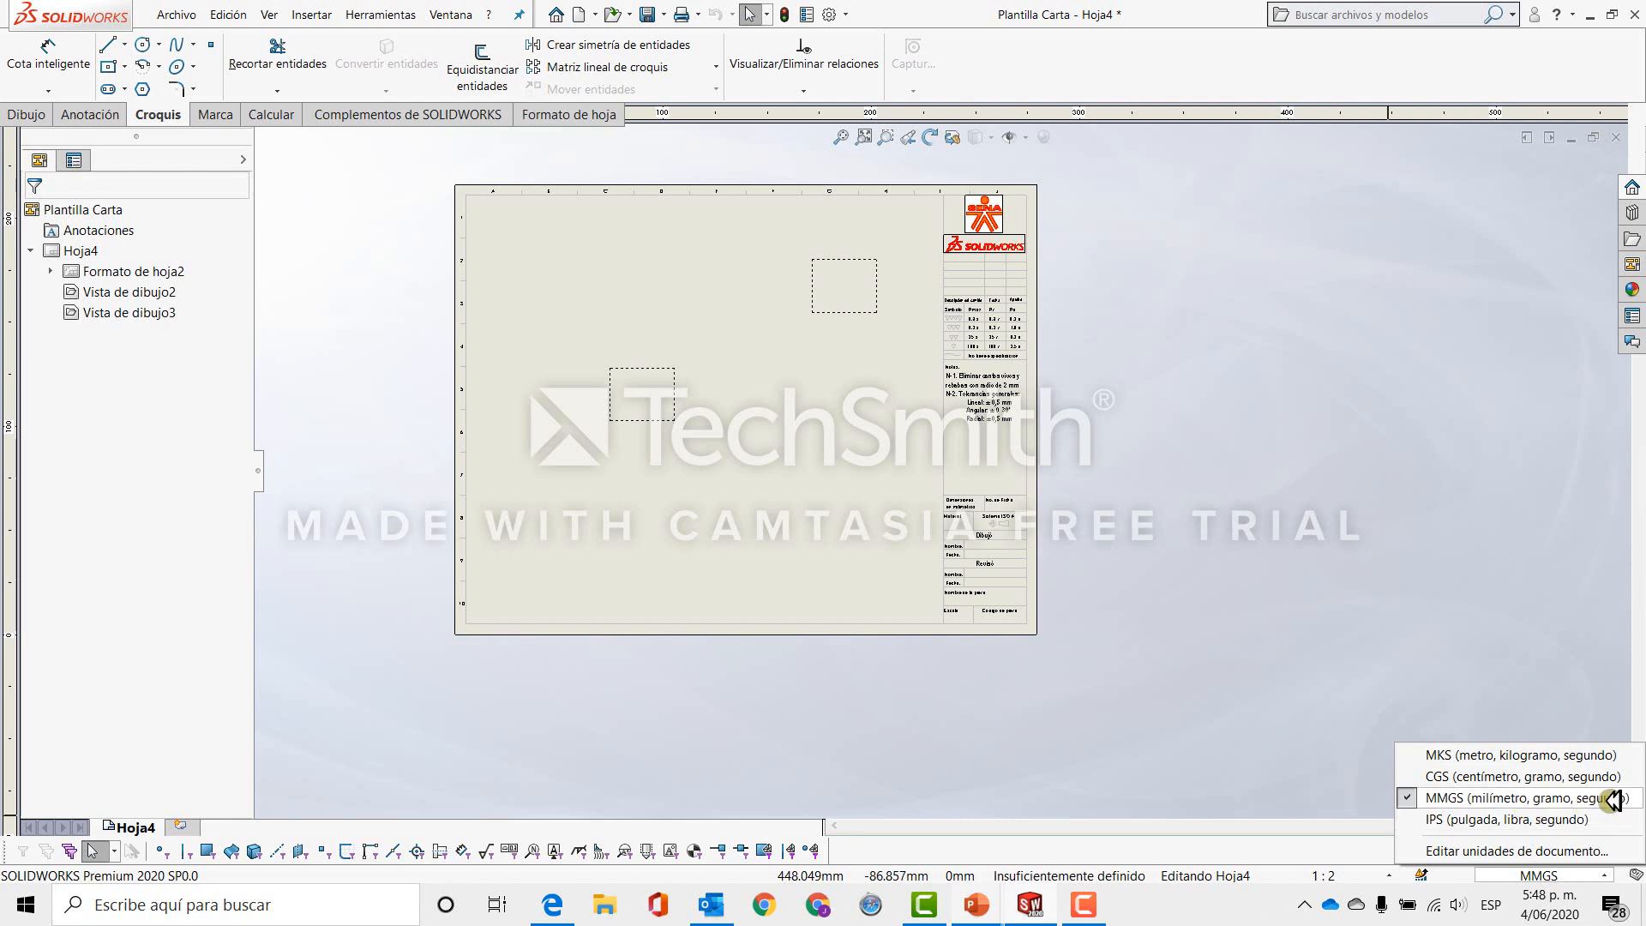
click(1416, 776)
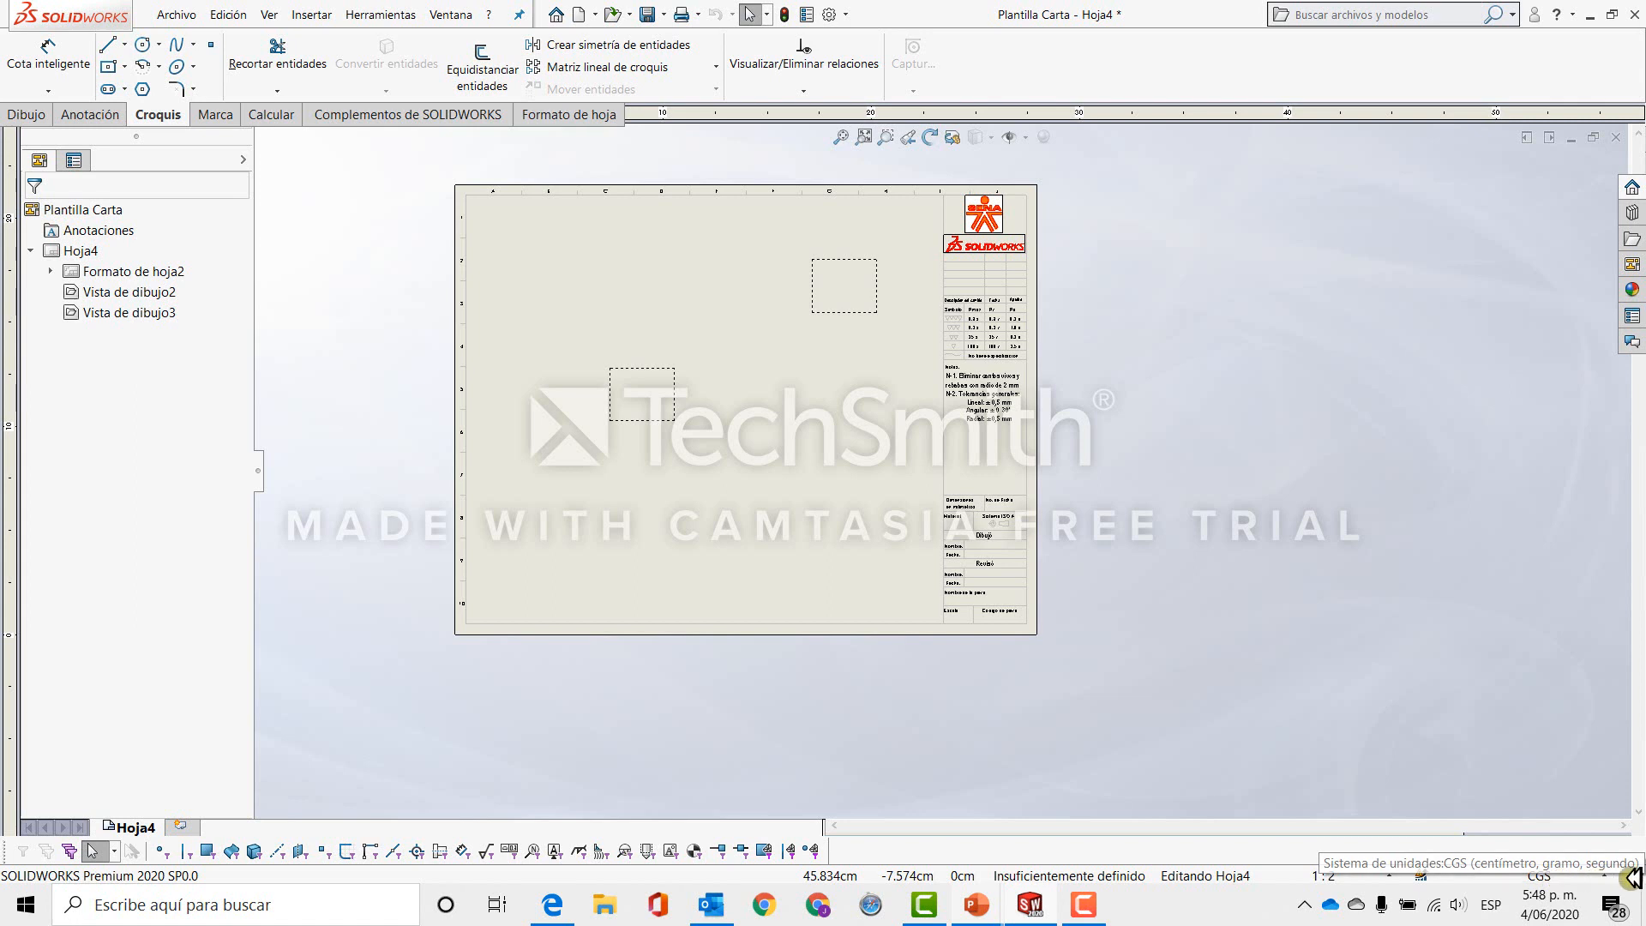
click(1608, 876)
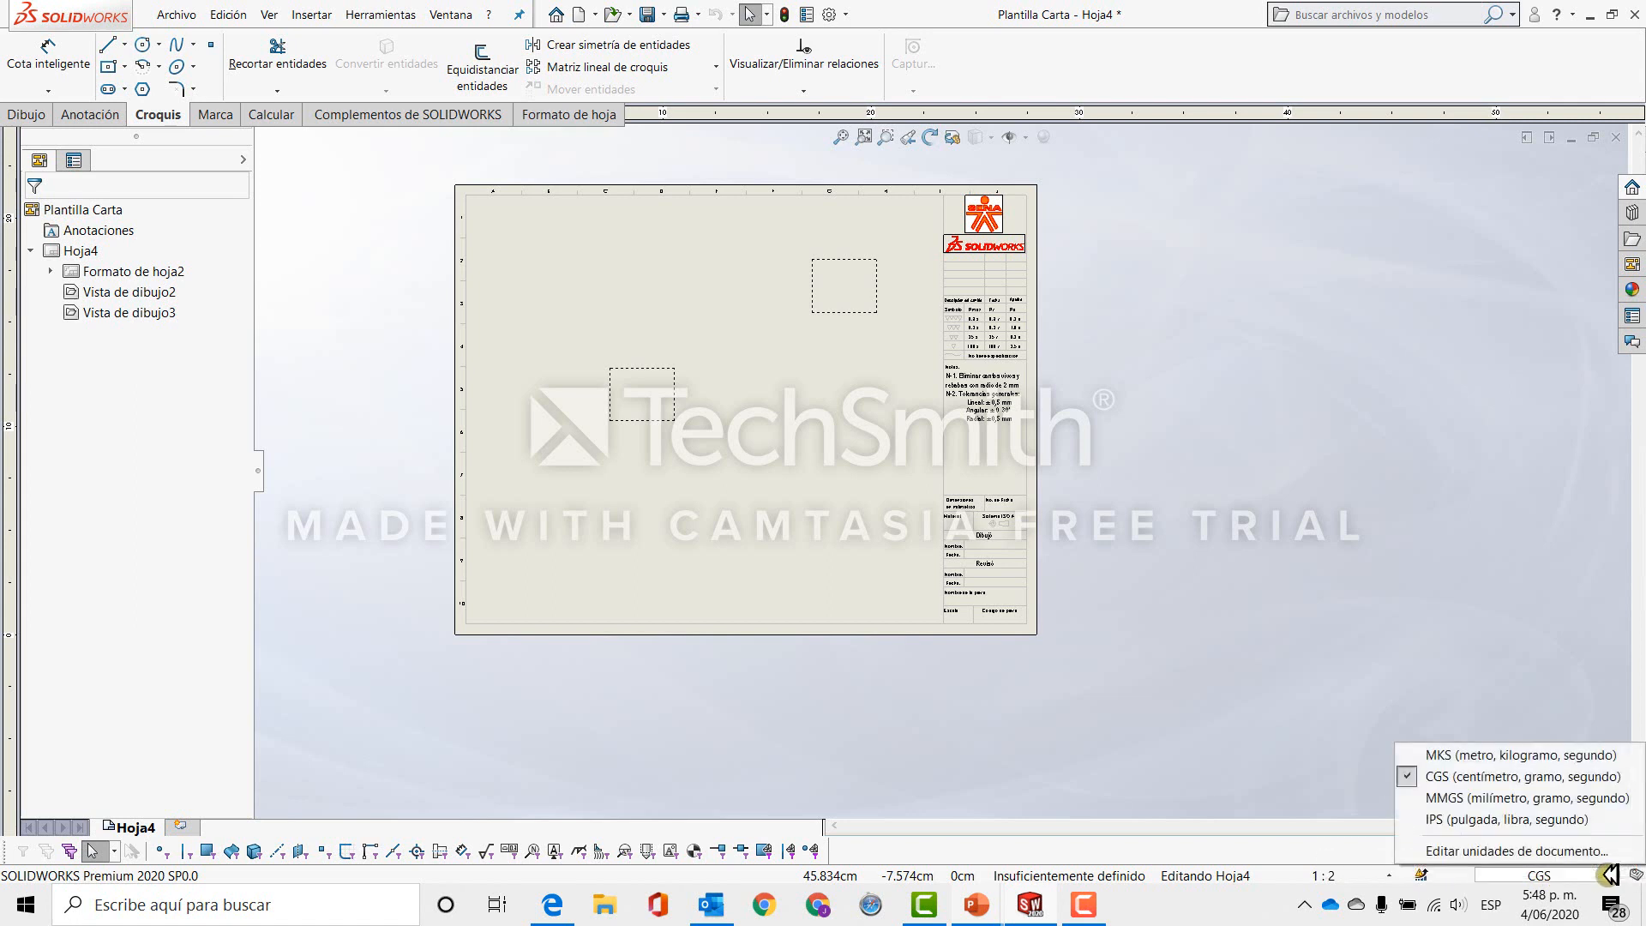
click(1440, 797)
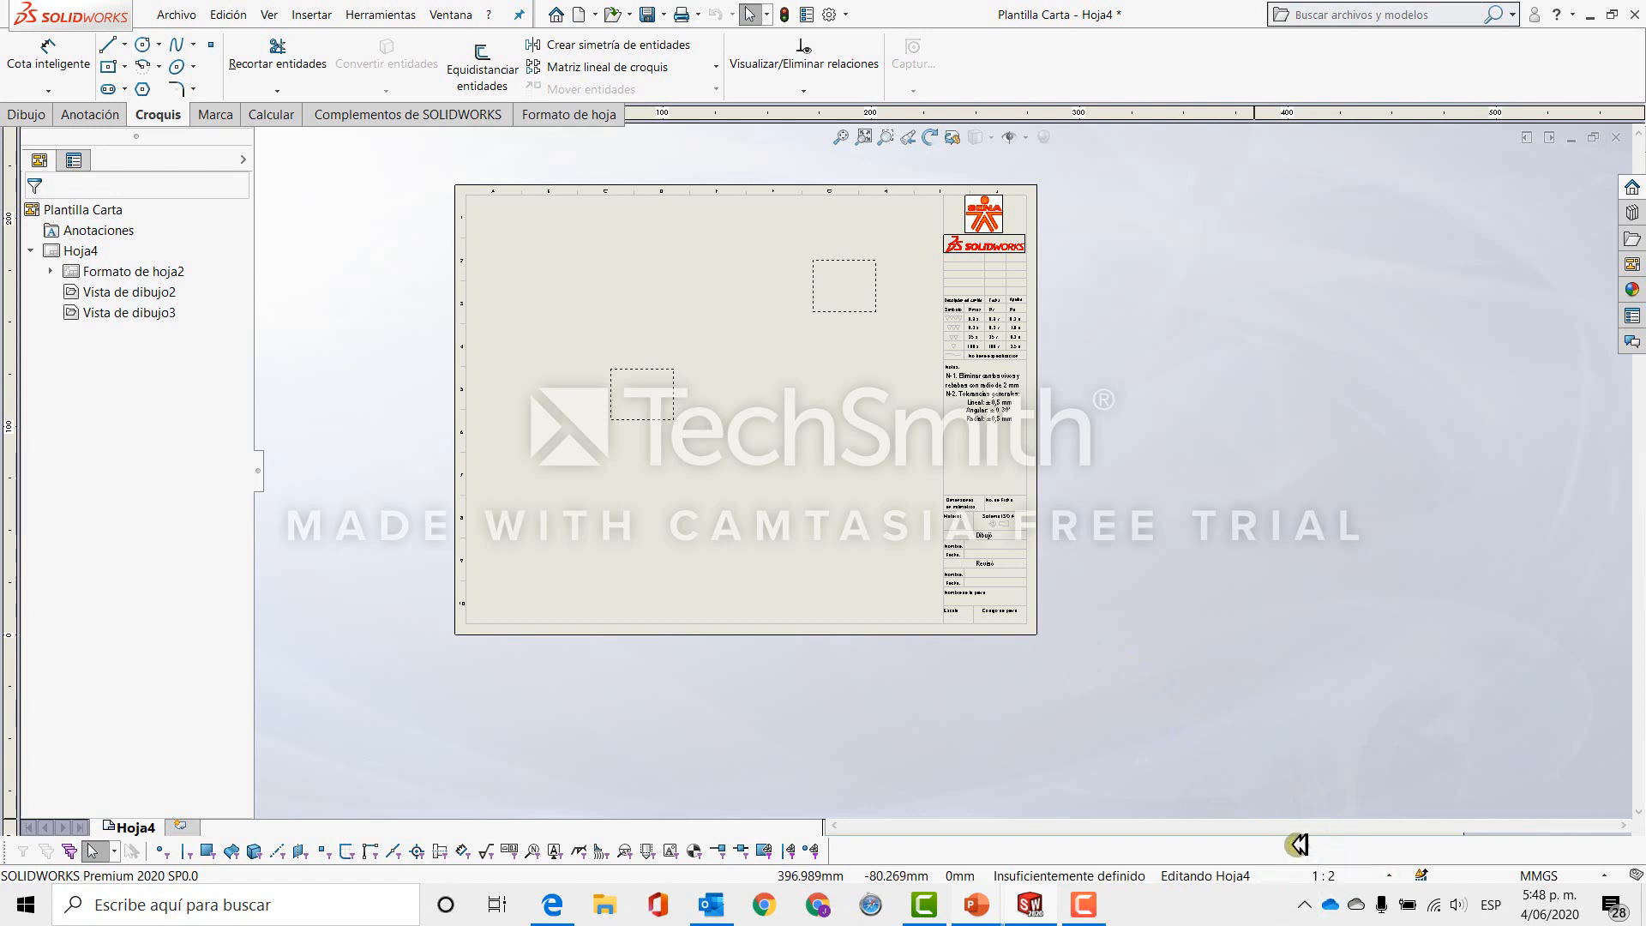
Select Tercer ángulo as the projection type for the four-view display in the Visualización system options and accept.
key(f)
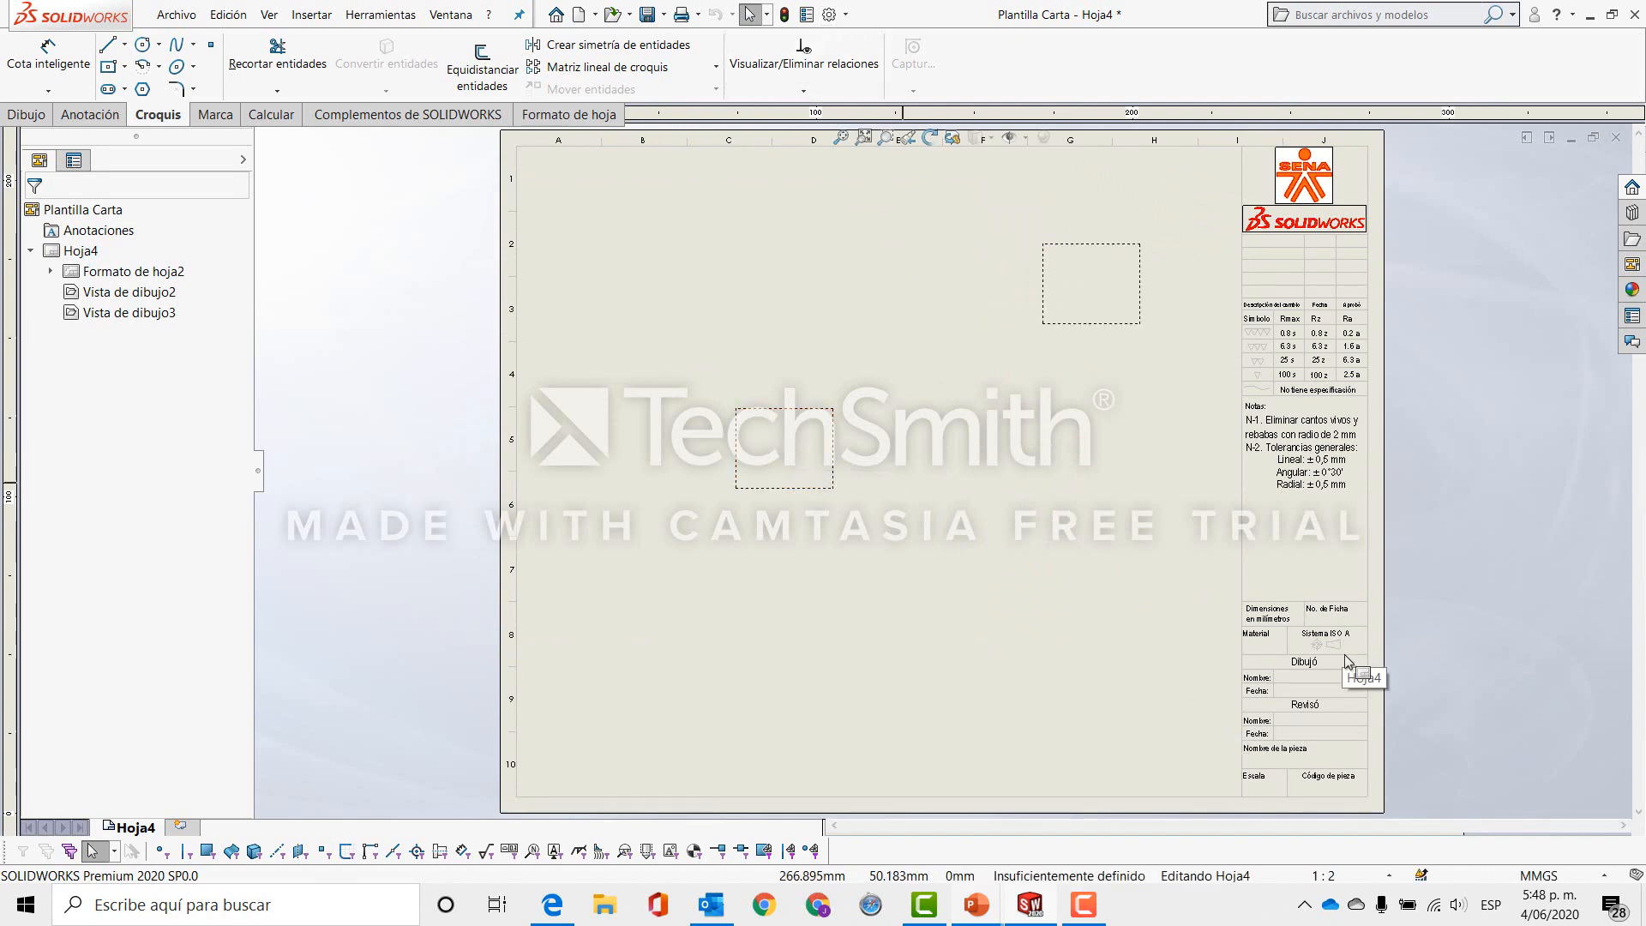
scroll(1346, 659, up, 3)
scroll(1059, 571, down, 5)
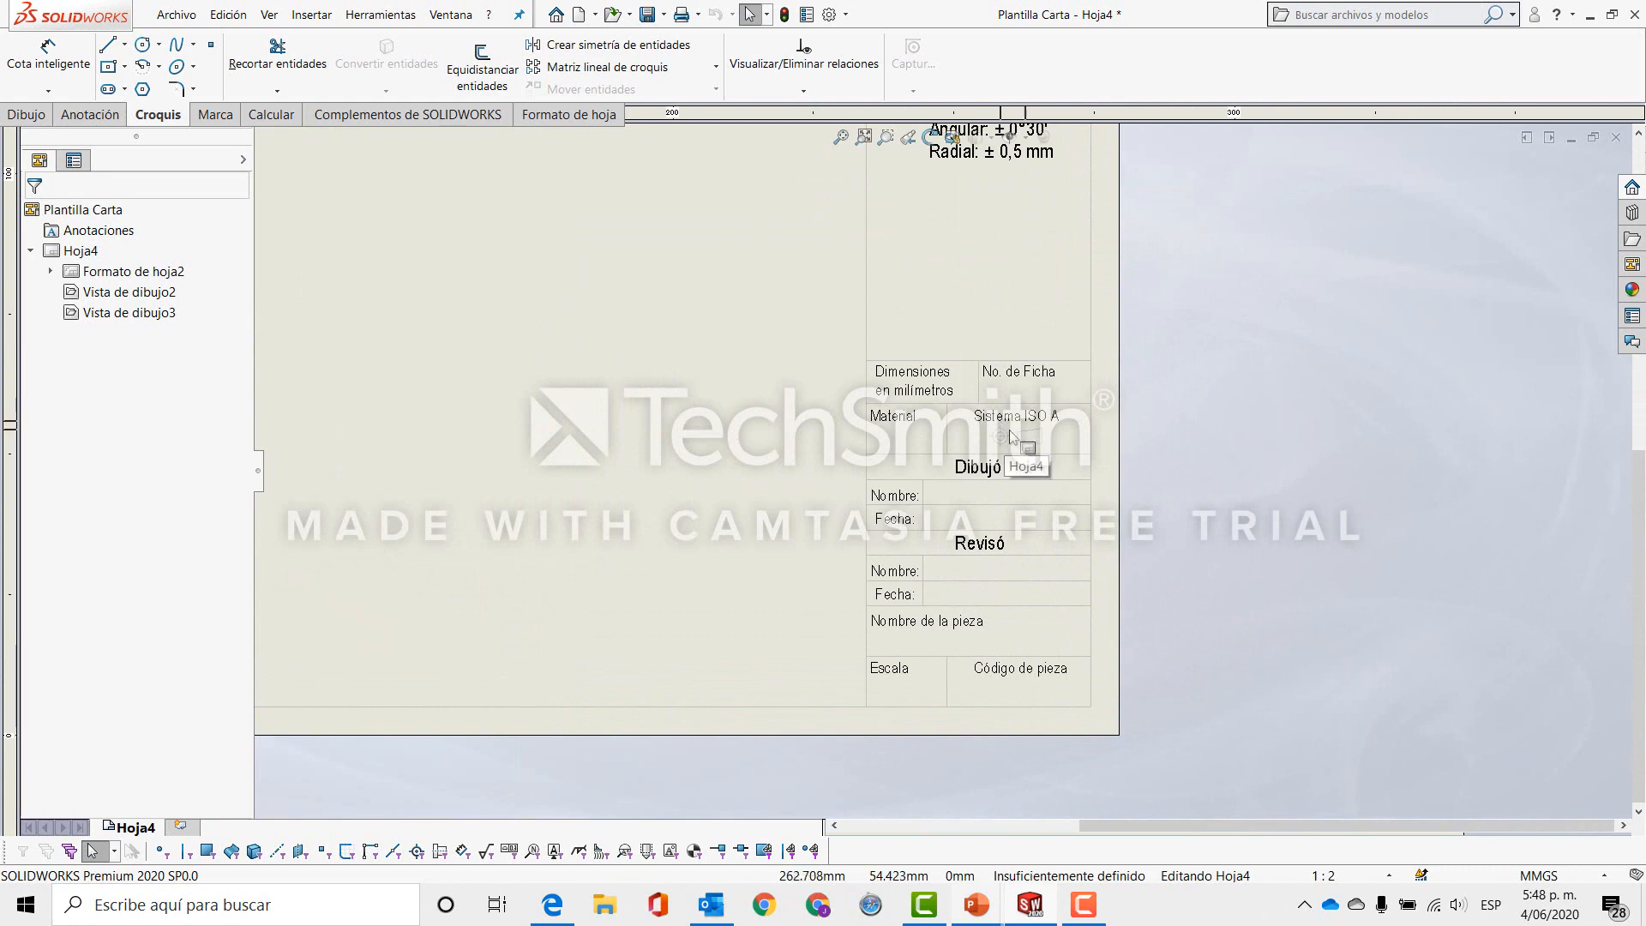
scroll(1008, 437, up, 2)
scroll(999, 450, up, 2)
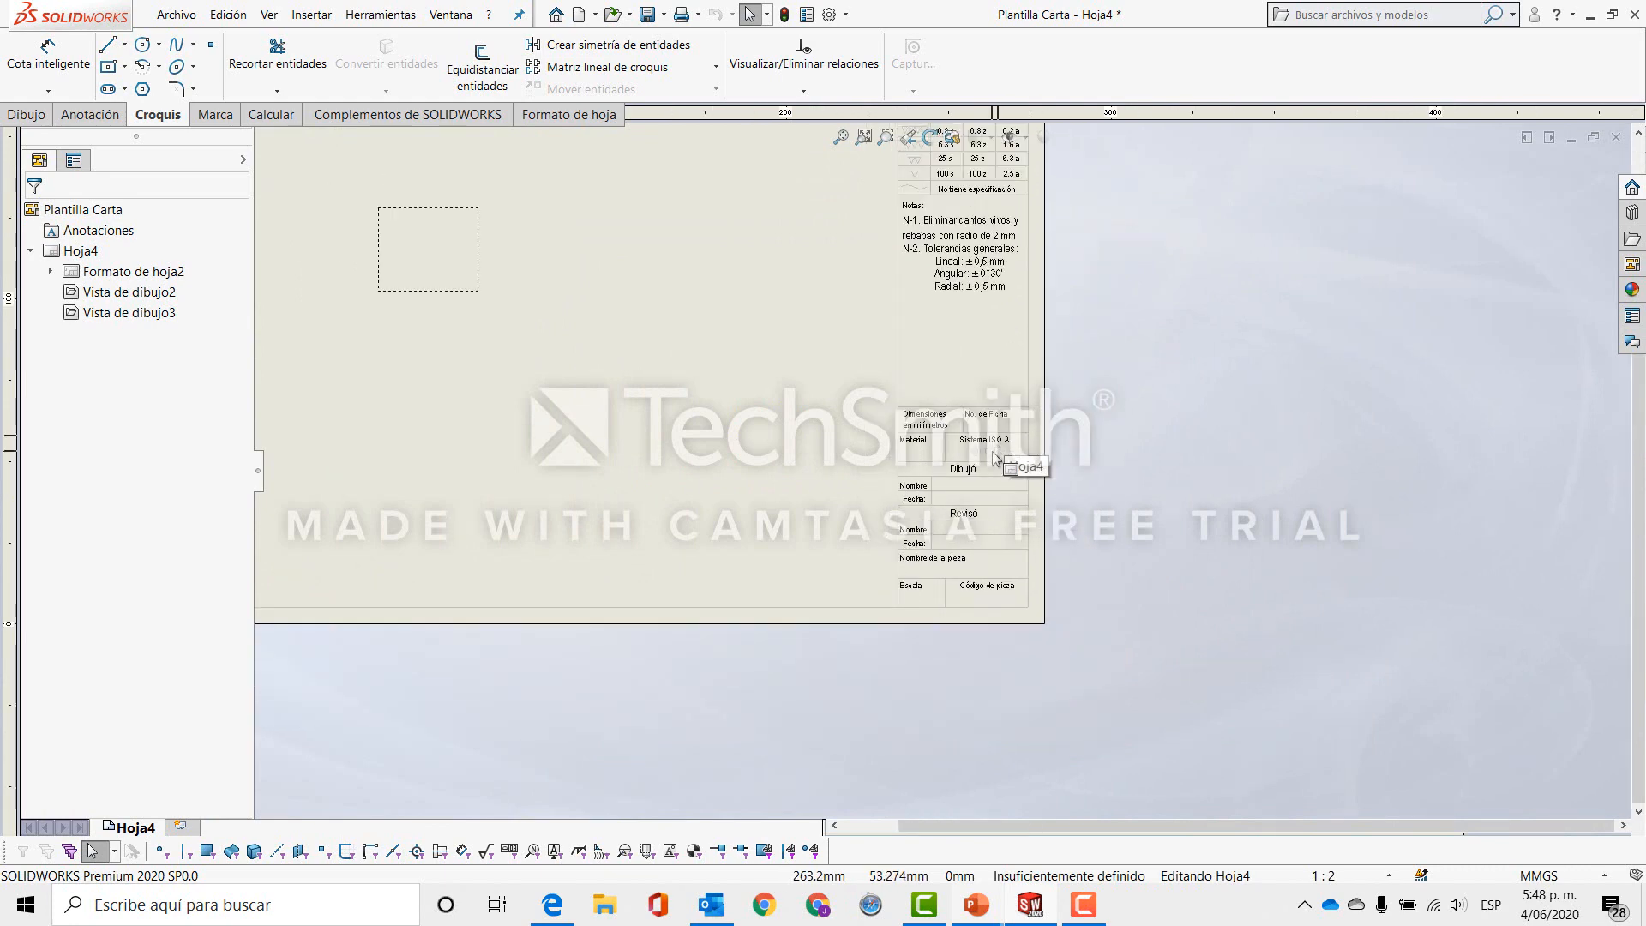
key(f)
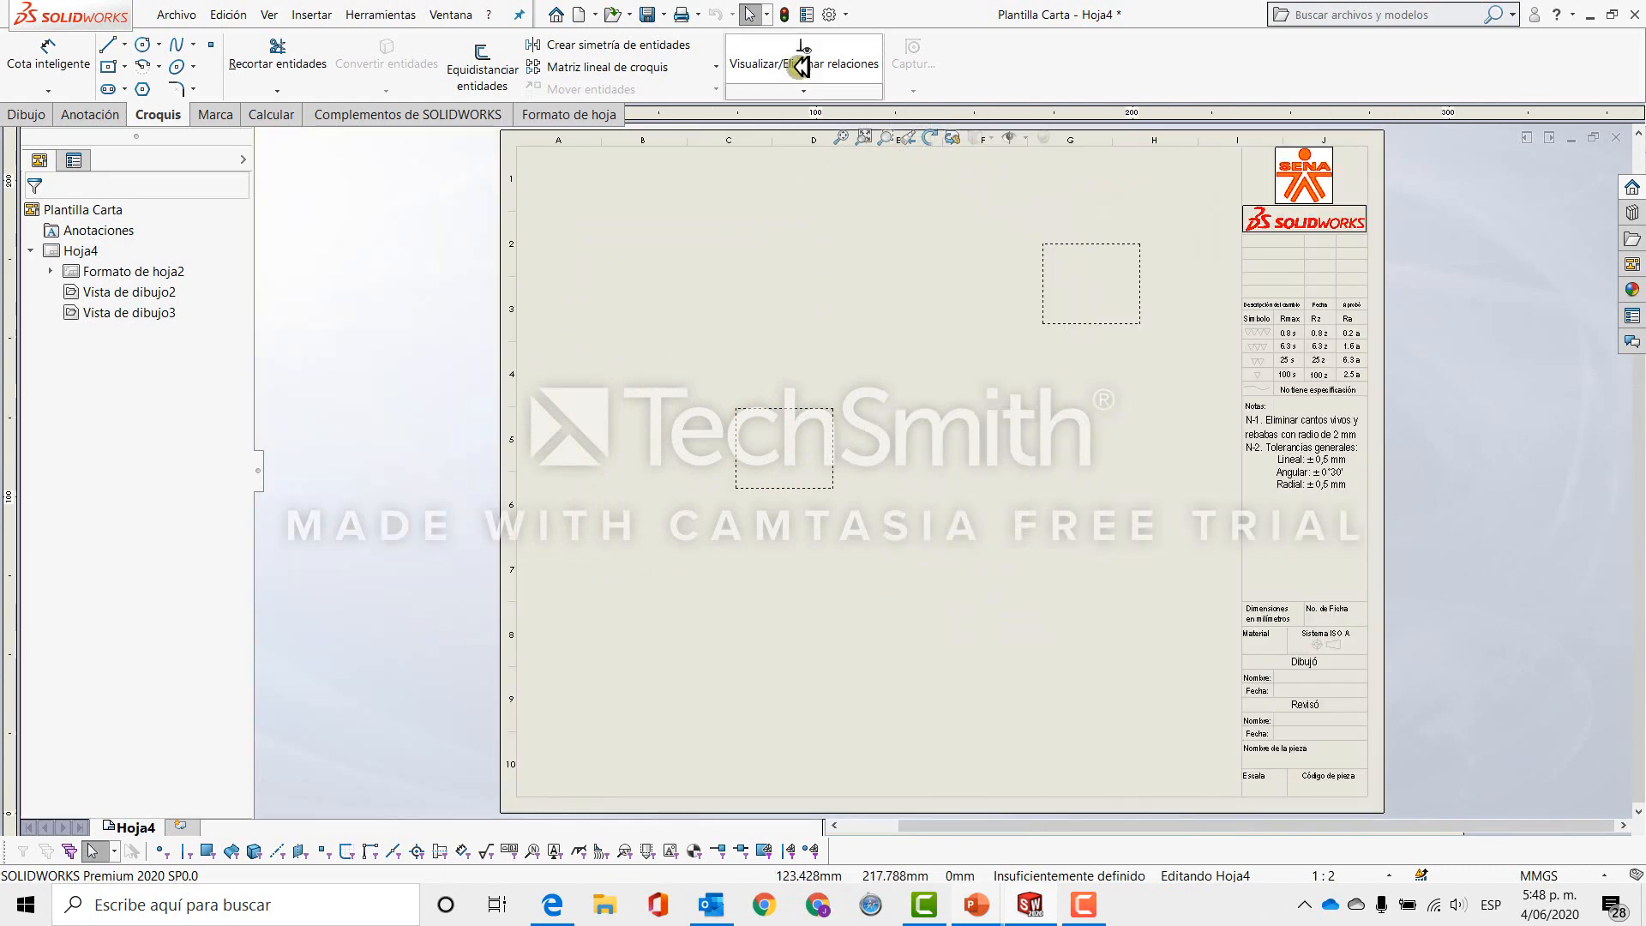
click(831, 14)
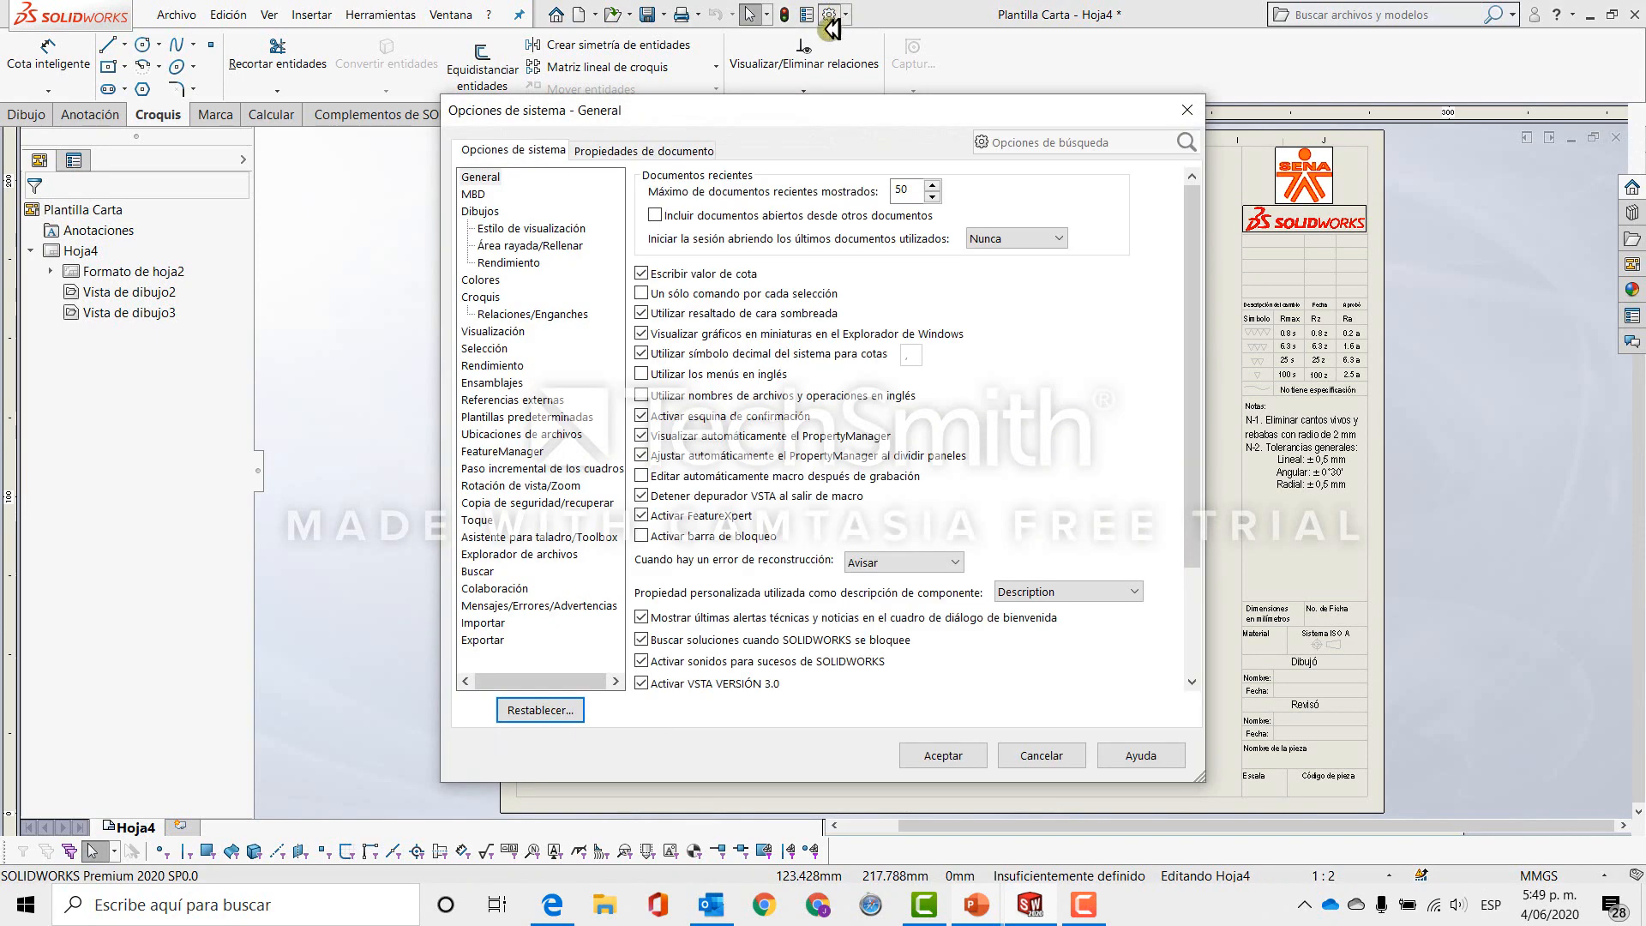
click(495, 333)
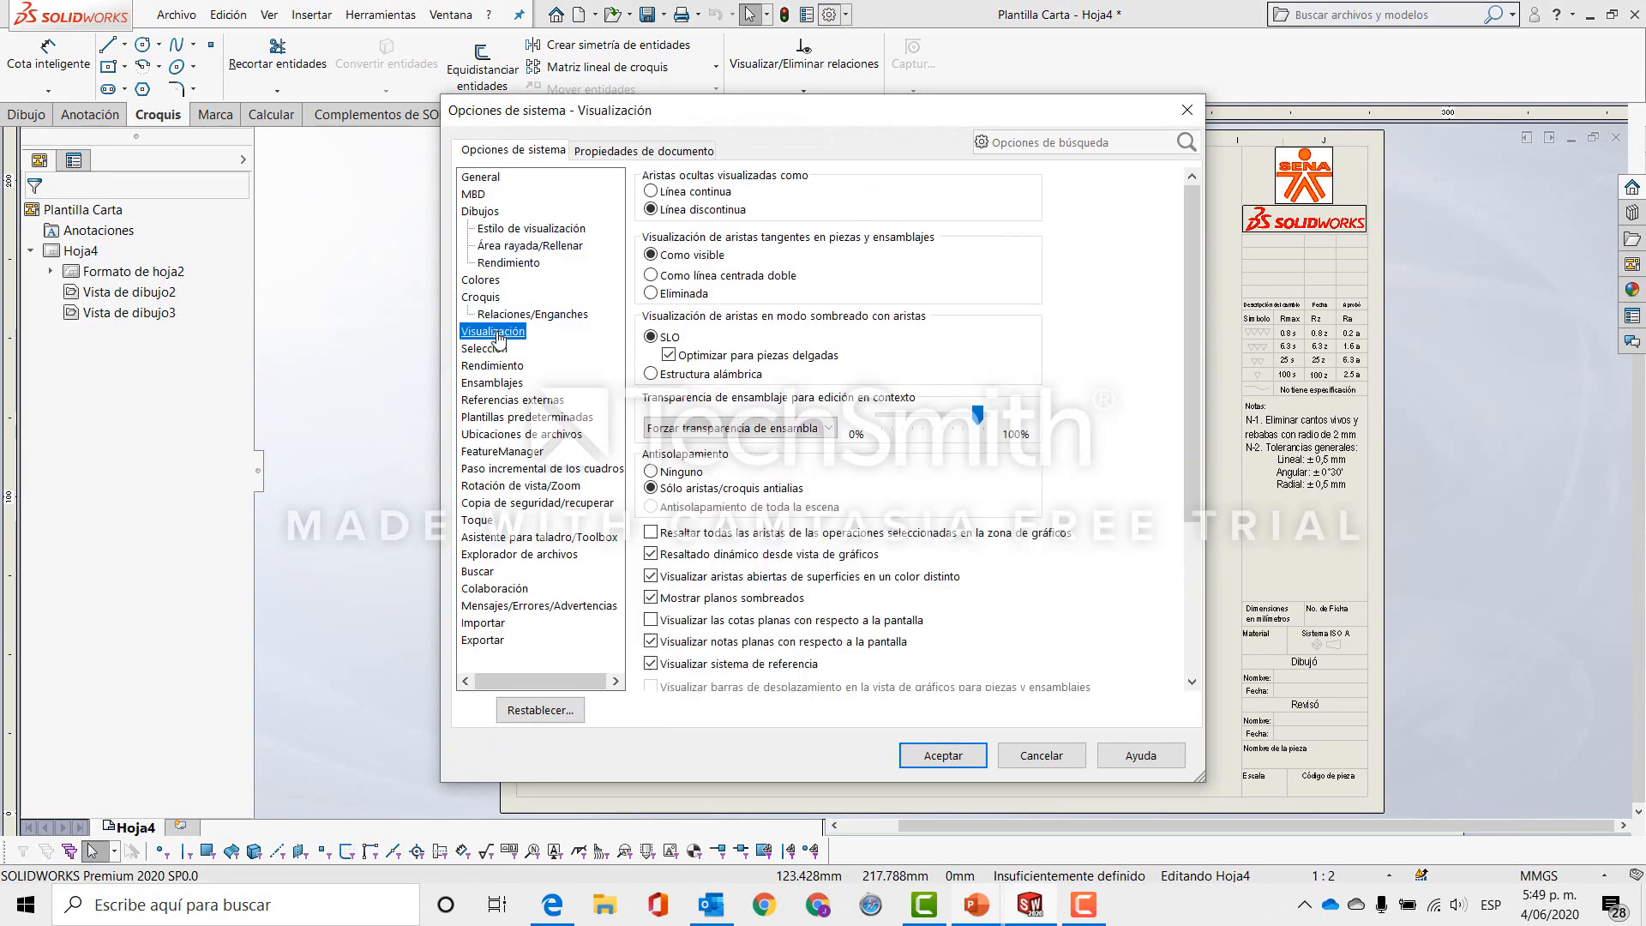
scroll(986, 467, down, 4)
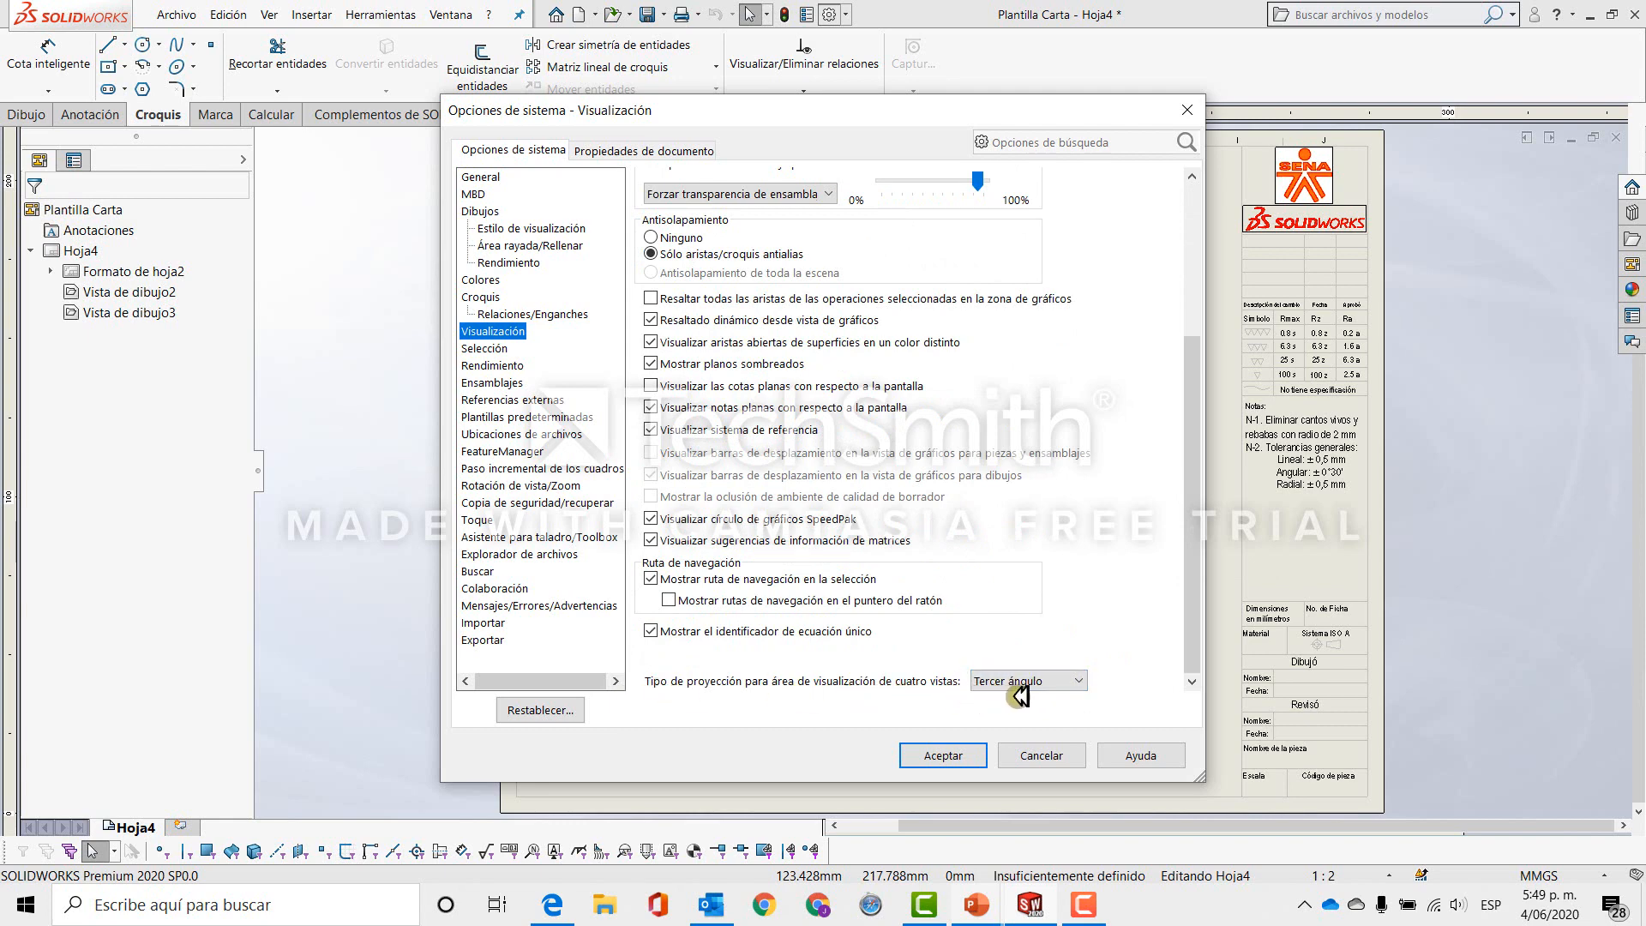
click(1078, 681)
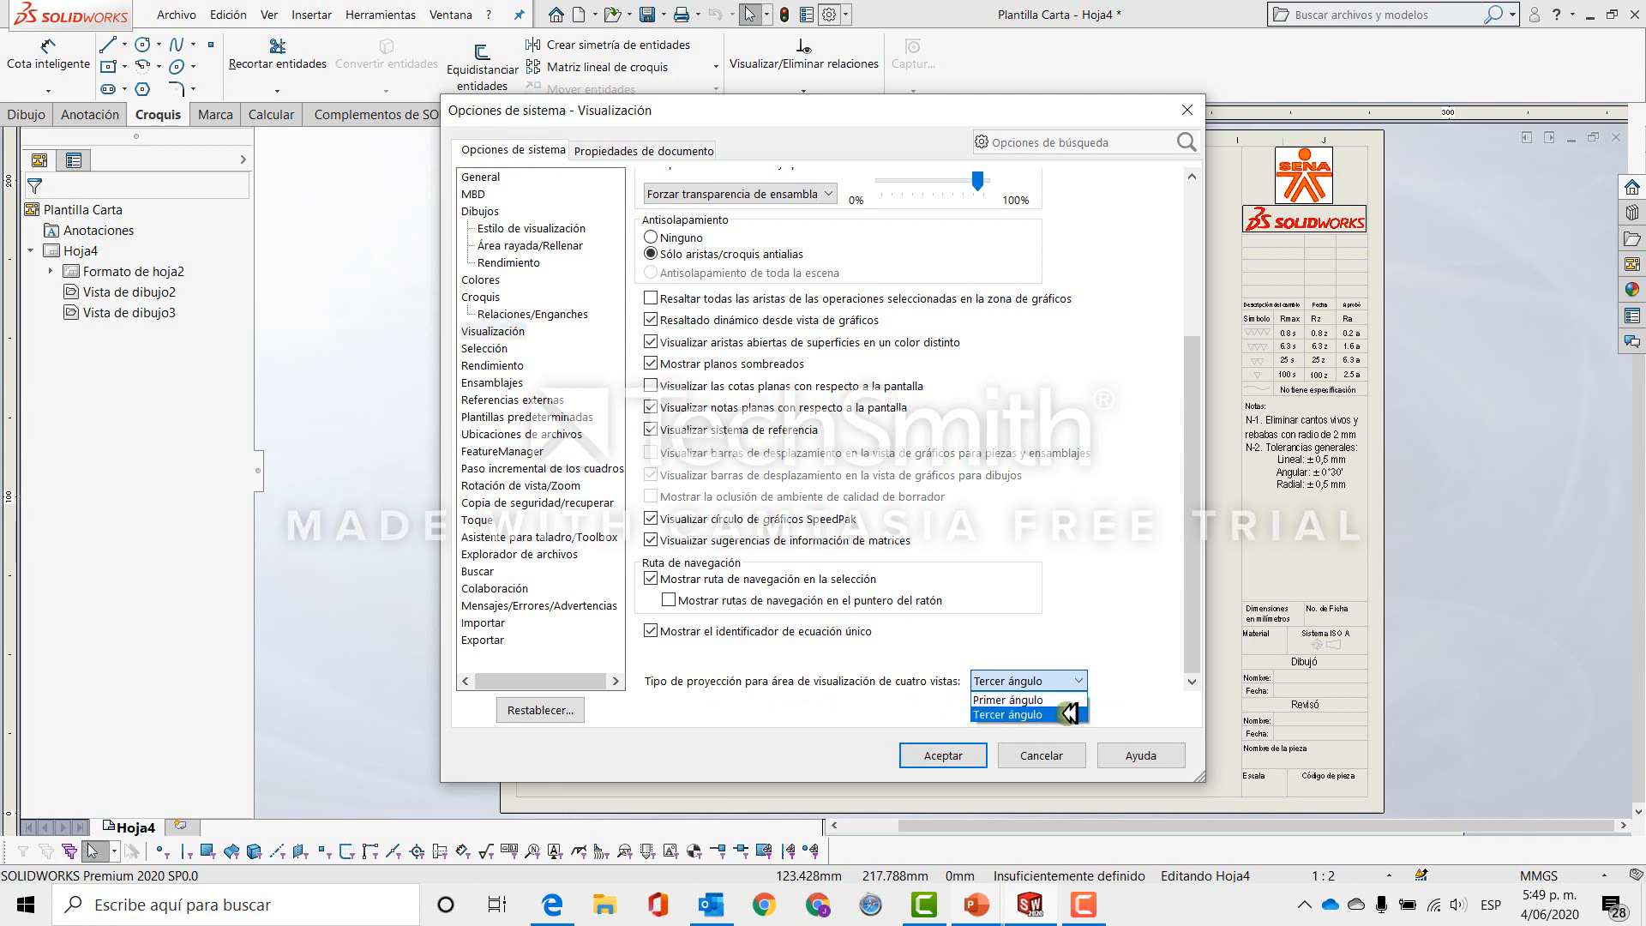
click(1074, 713)
click(976, 755)
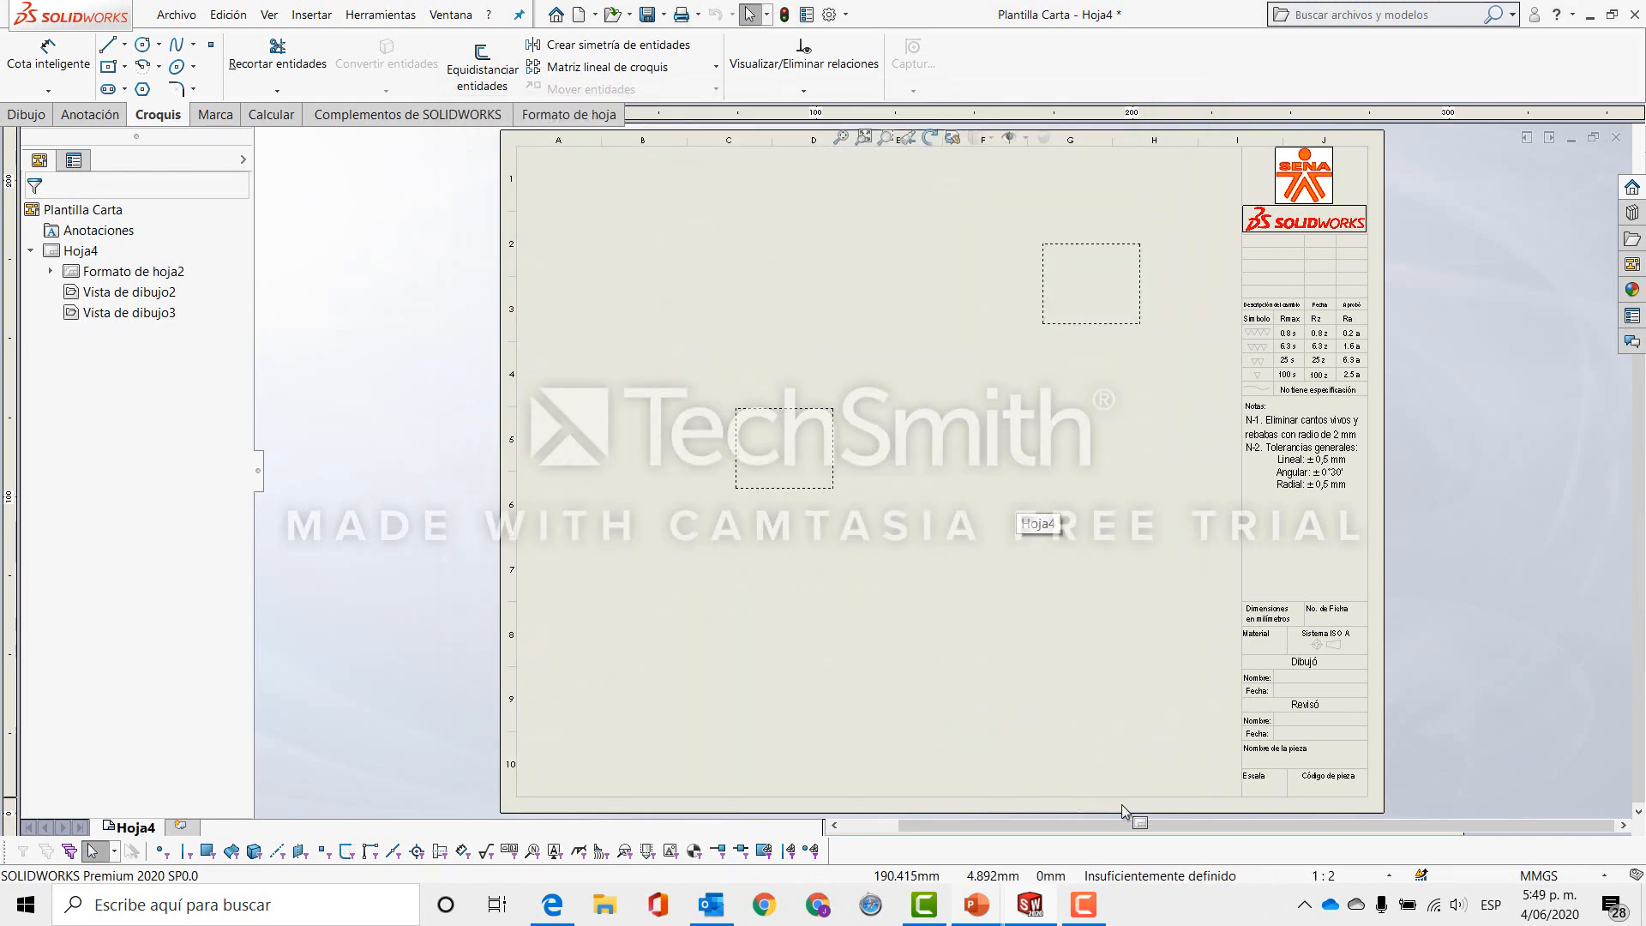
Switch to the PowerPoint slide show, review the slides on sheet scale and template automation with notes, and return to SOLIDWORKS.
mouse_move(996, 900)
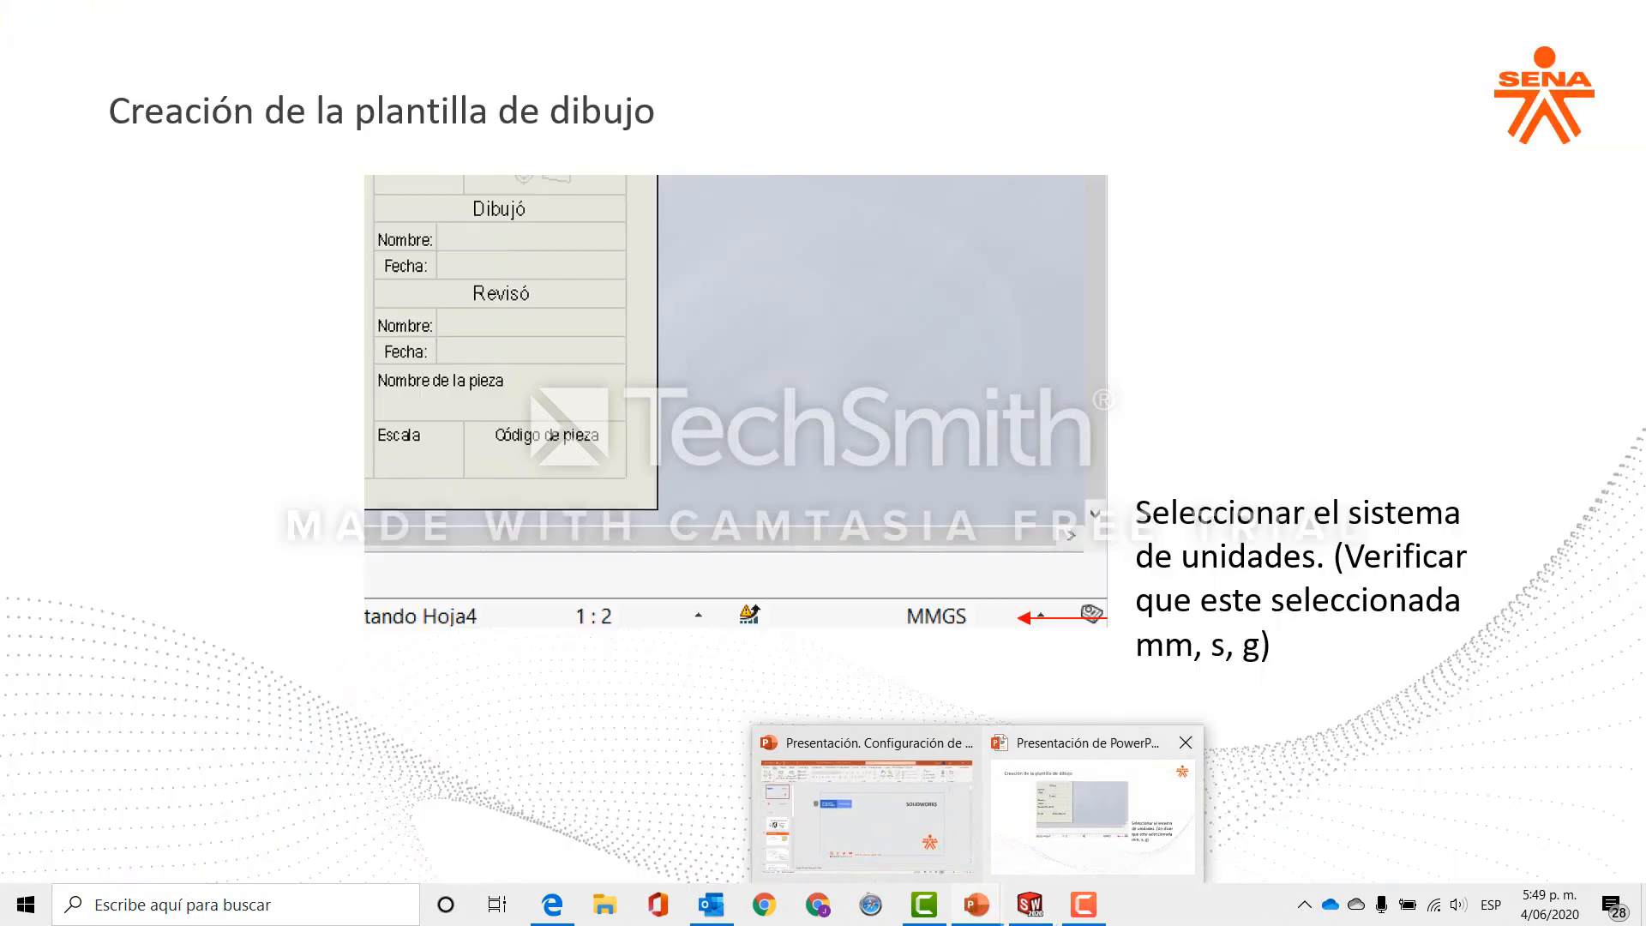
click(1082, 821)
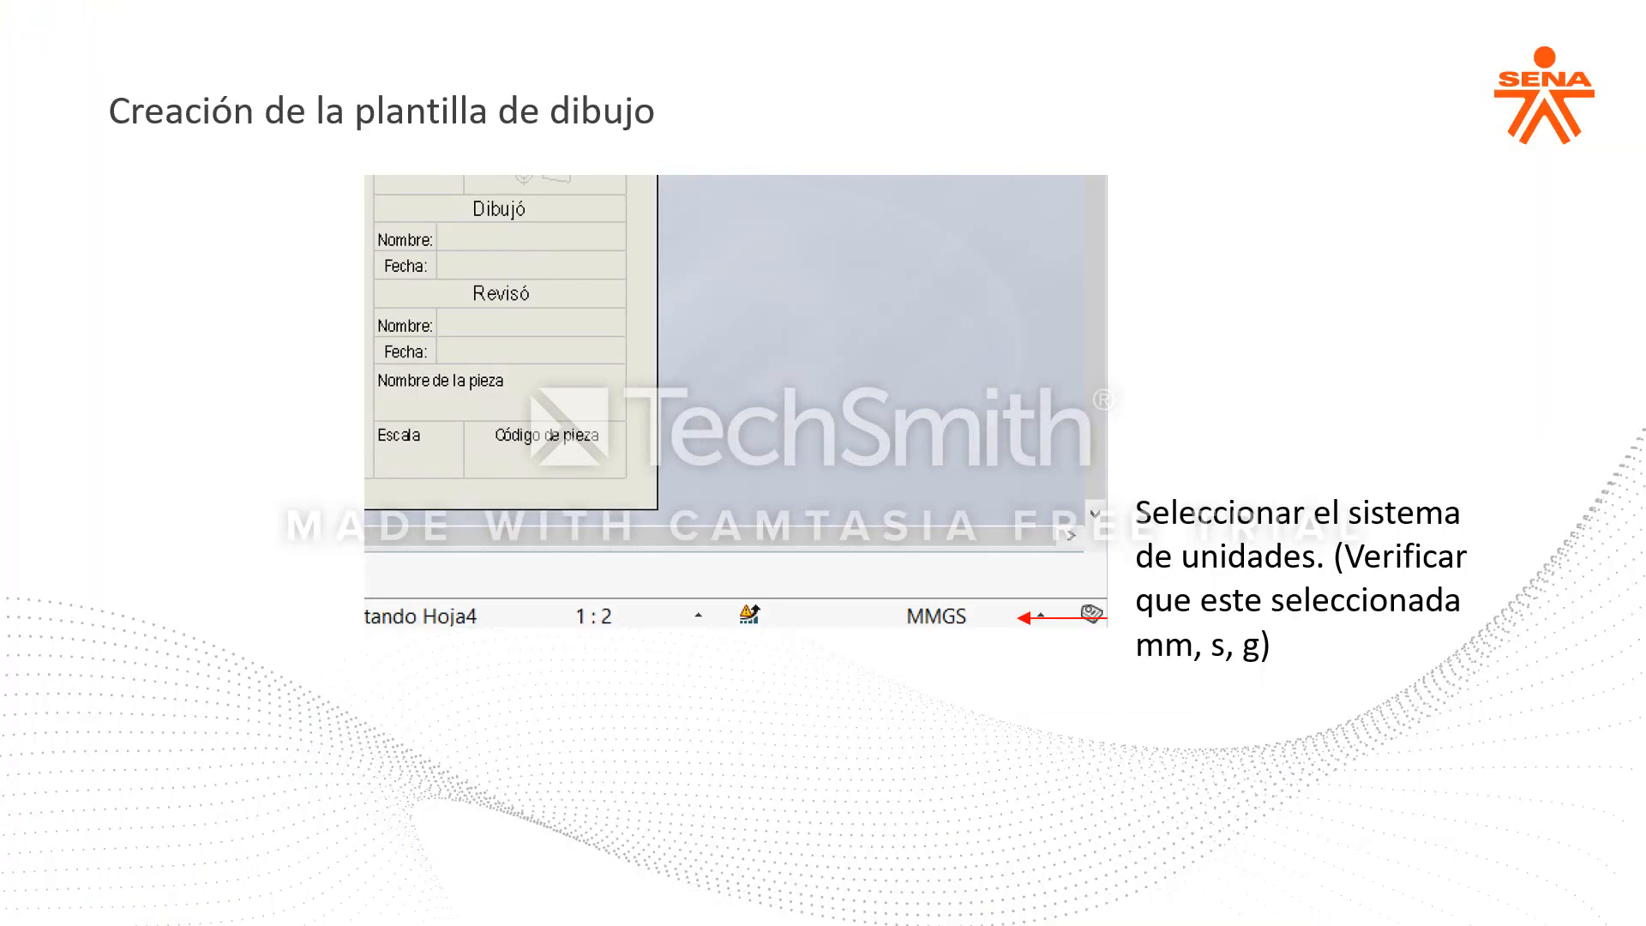
click(967, 623)
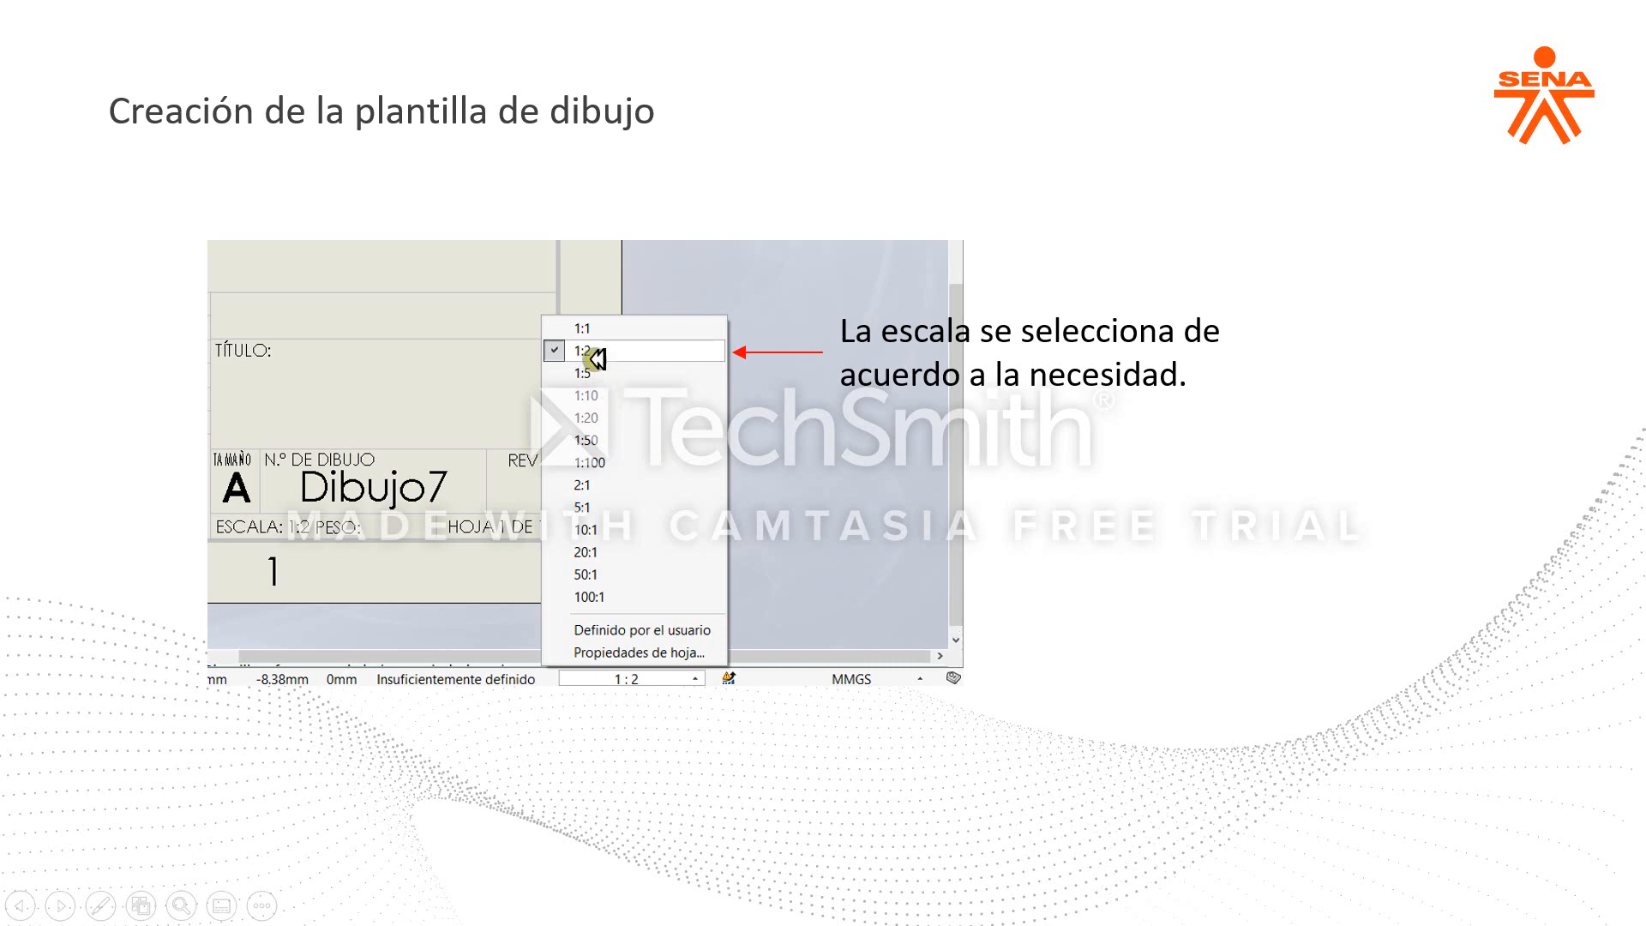
click(758, 483)
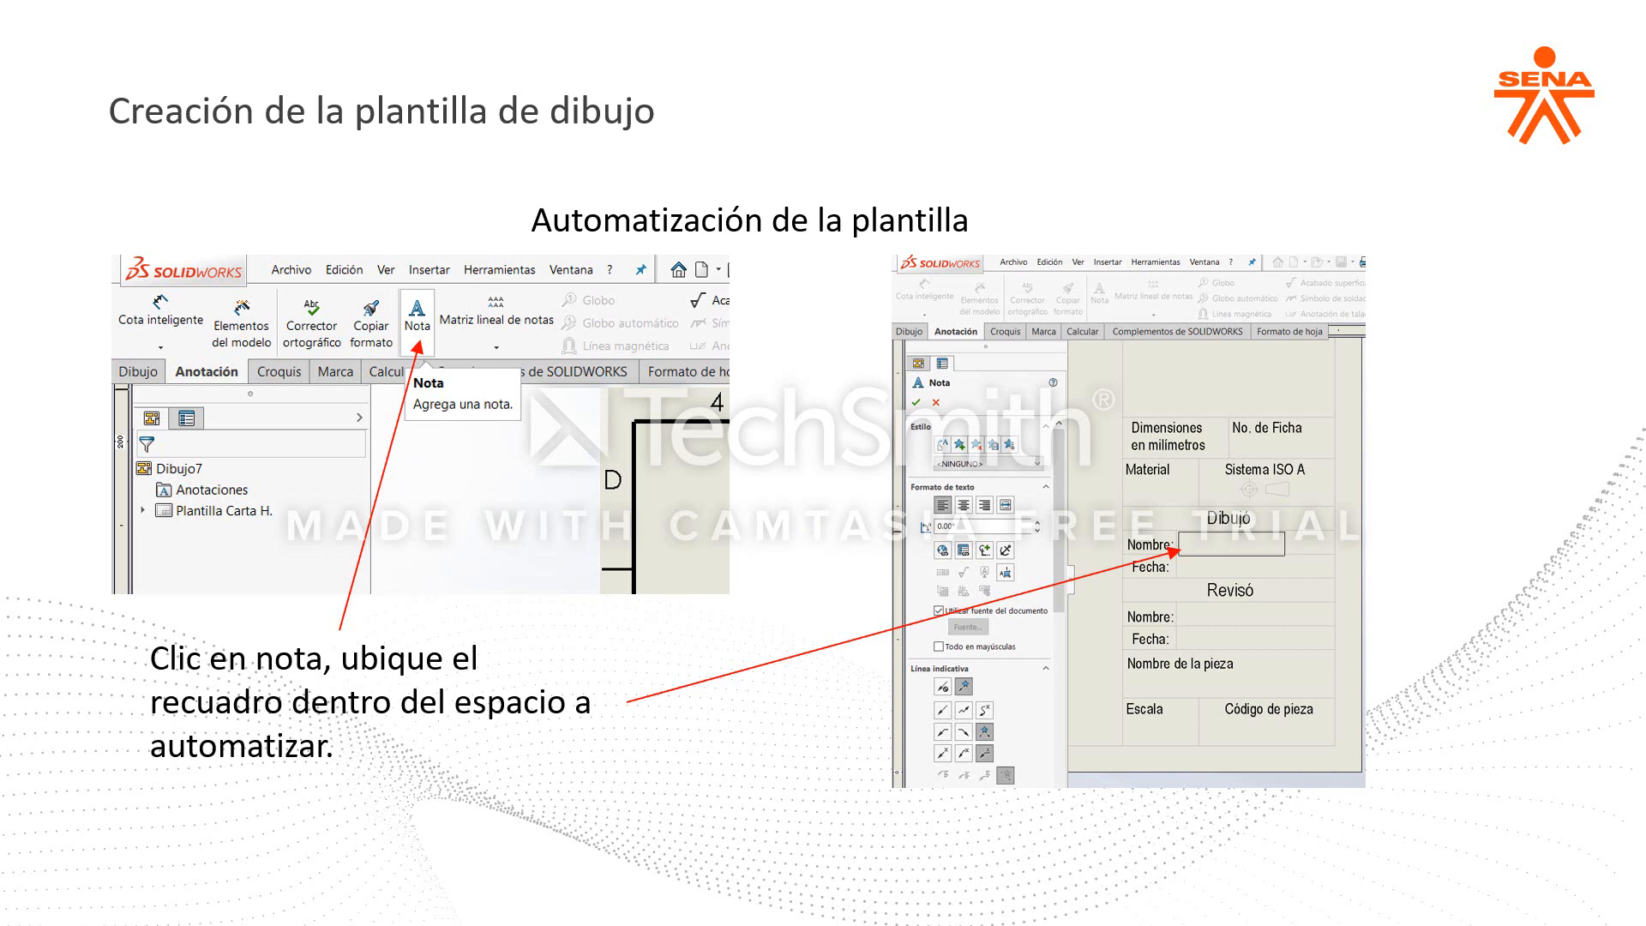
key(alt+Tab)
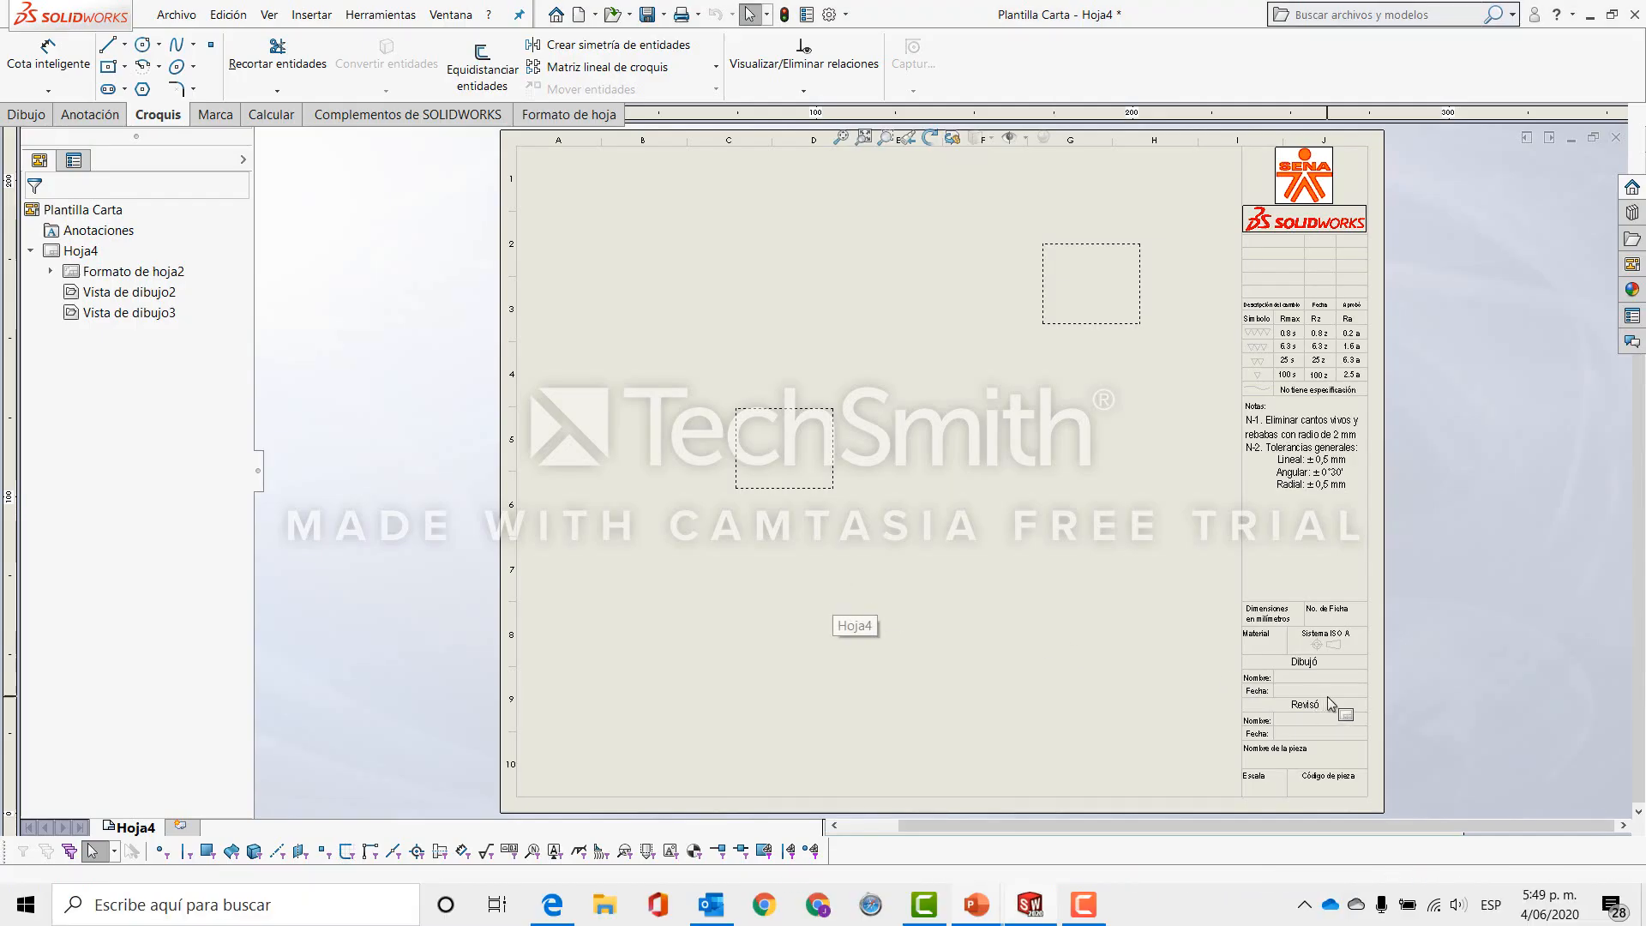
Place a new note in the empty space below the Escala label of the title block.
scroll(1183, 665, up, 3)
scroll(1120, 537, down, 8)
scroll(900, 467, down, 1)
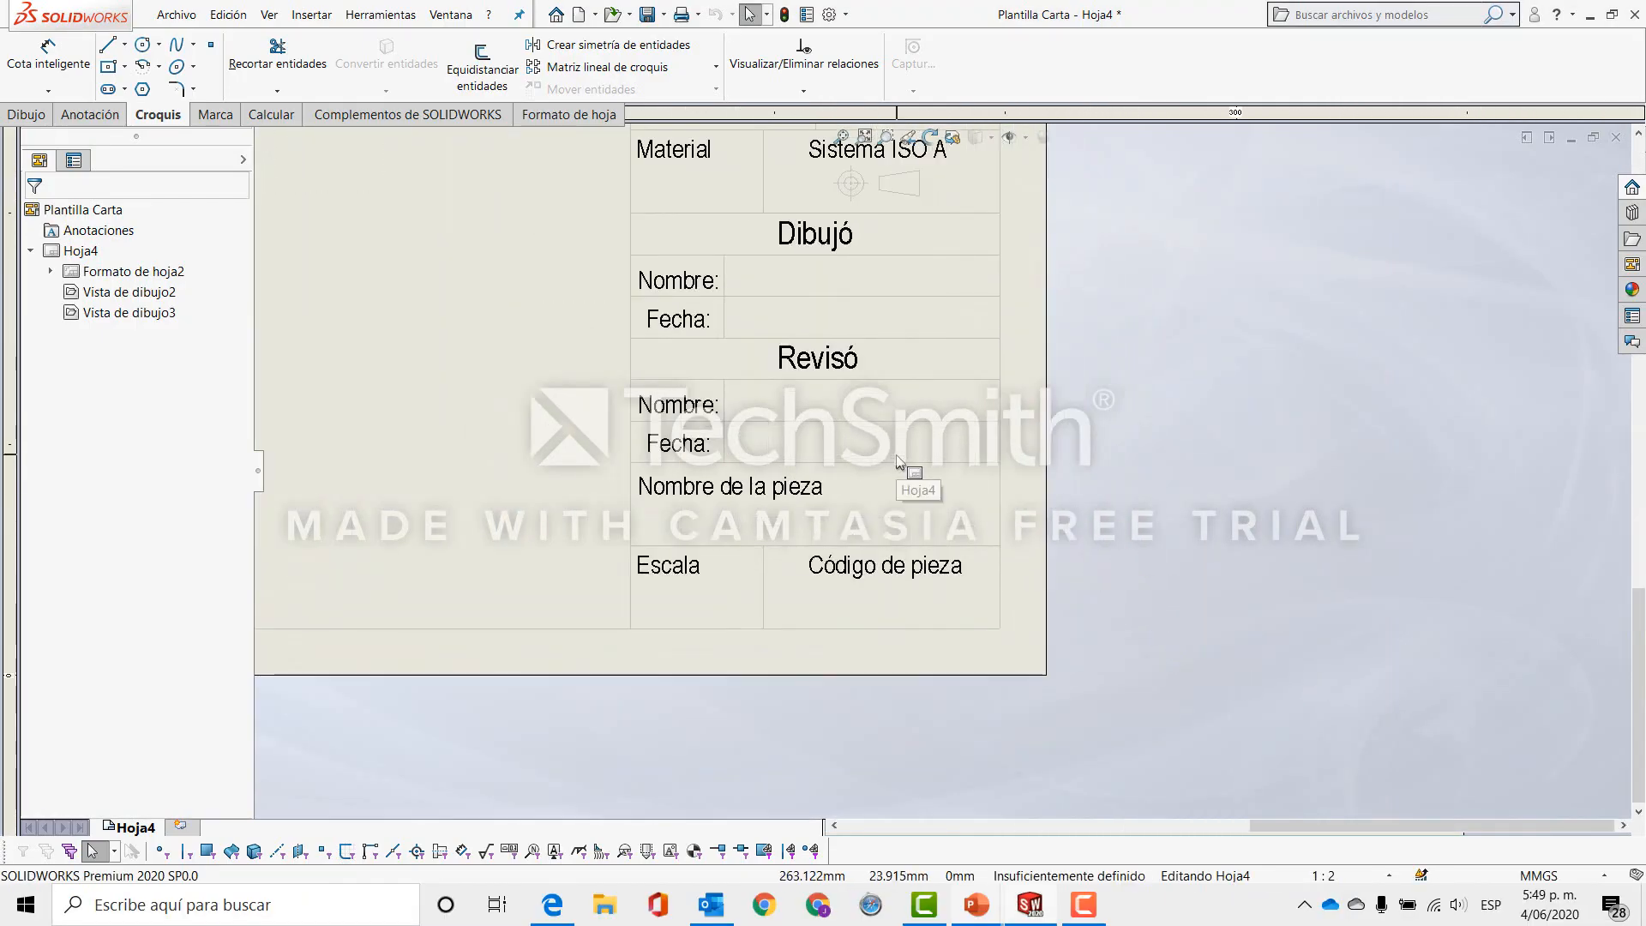
scroll(883, 477, down, 1)
mouse_move(881, 477)
middle_down()
mouse_move(826, 289)
mouse_move(882, 367)
middle_up()
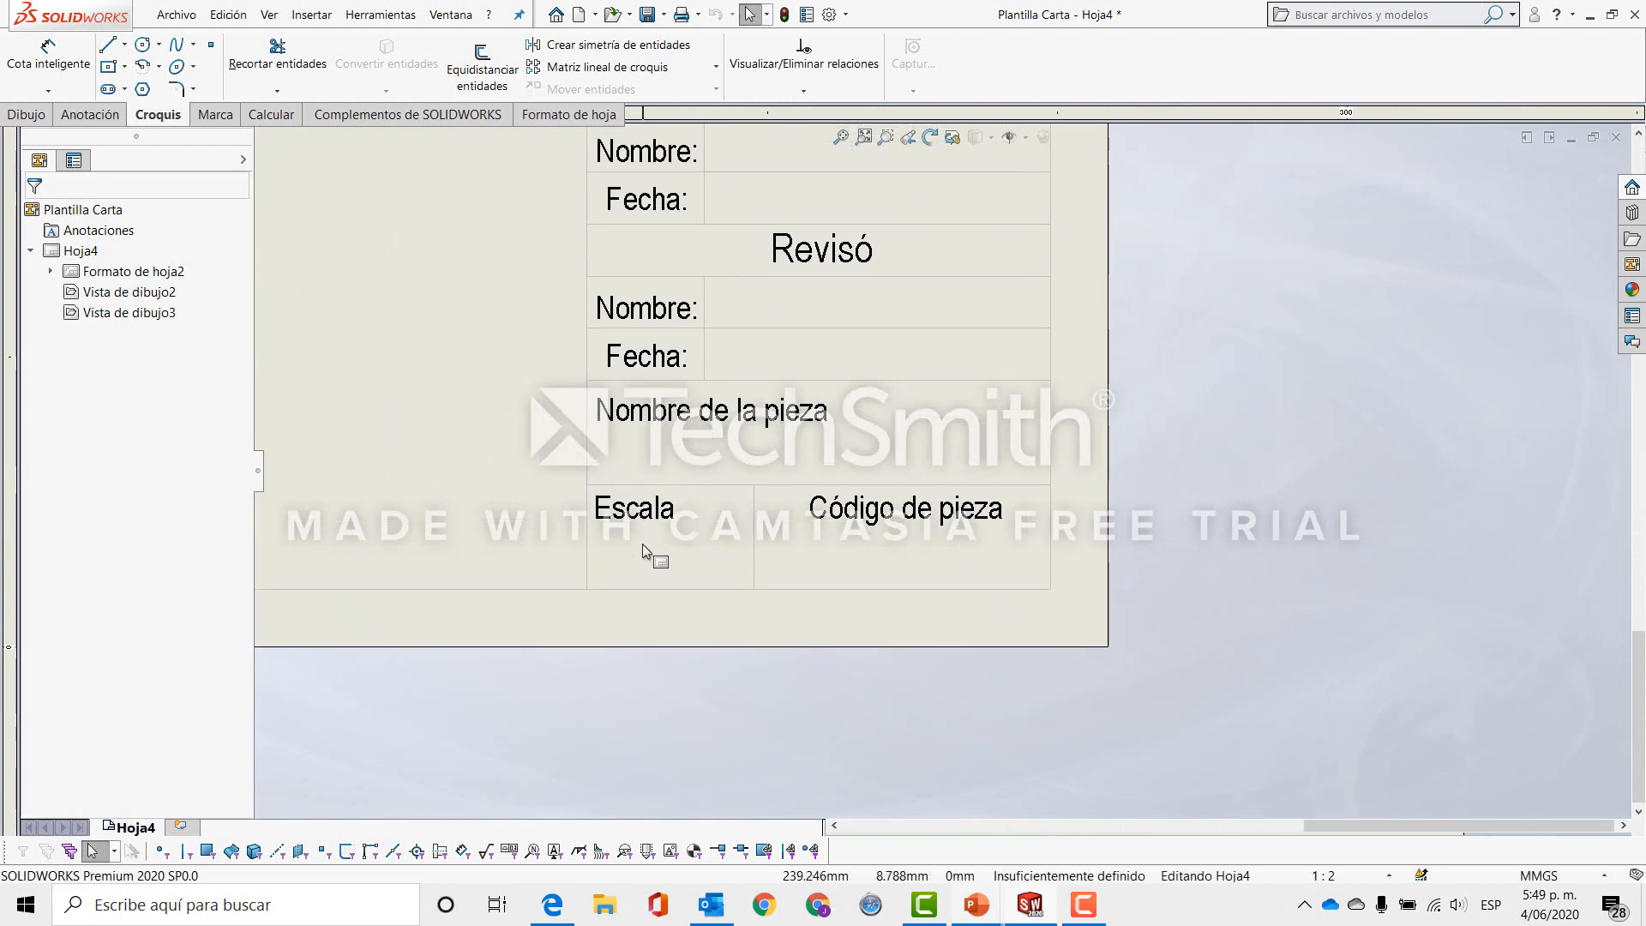
middle_drag(856, 551, 858, 505)
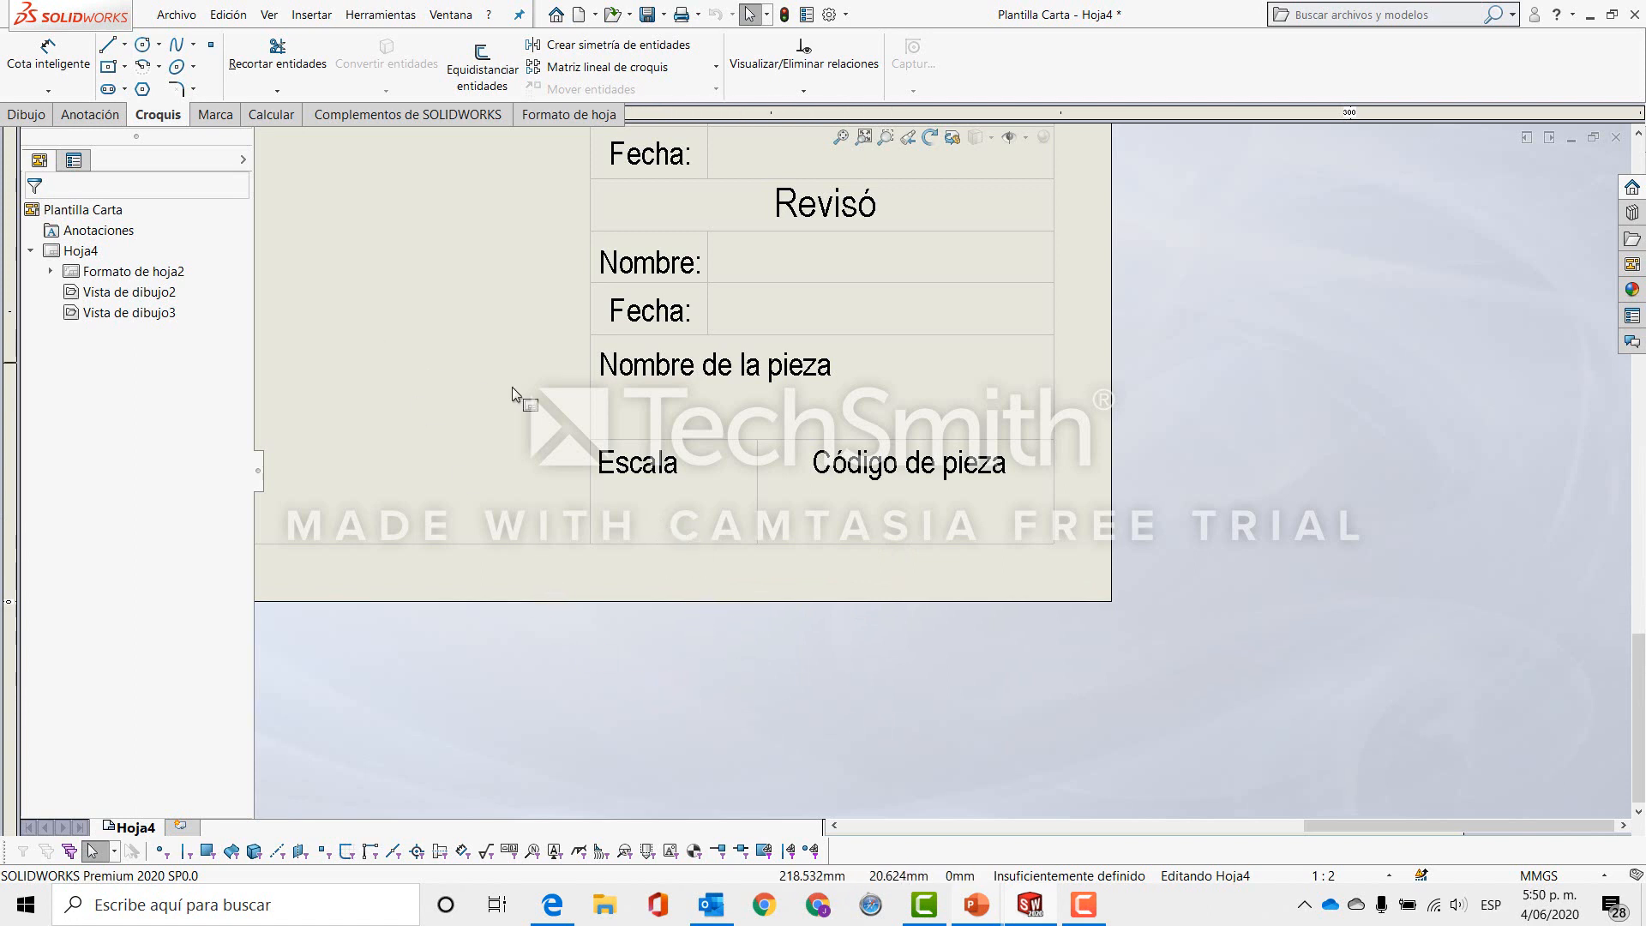
scroll(592, 491, up, 1)
middle_drag(592, 491, 723, 518)
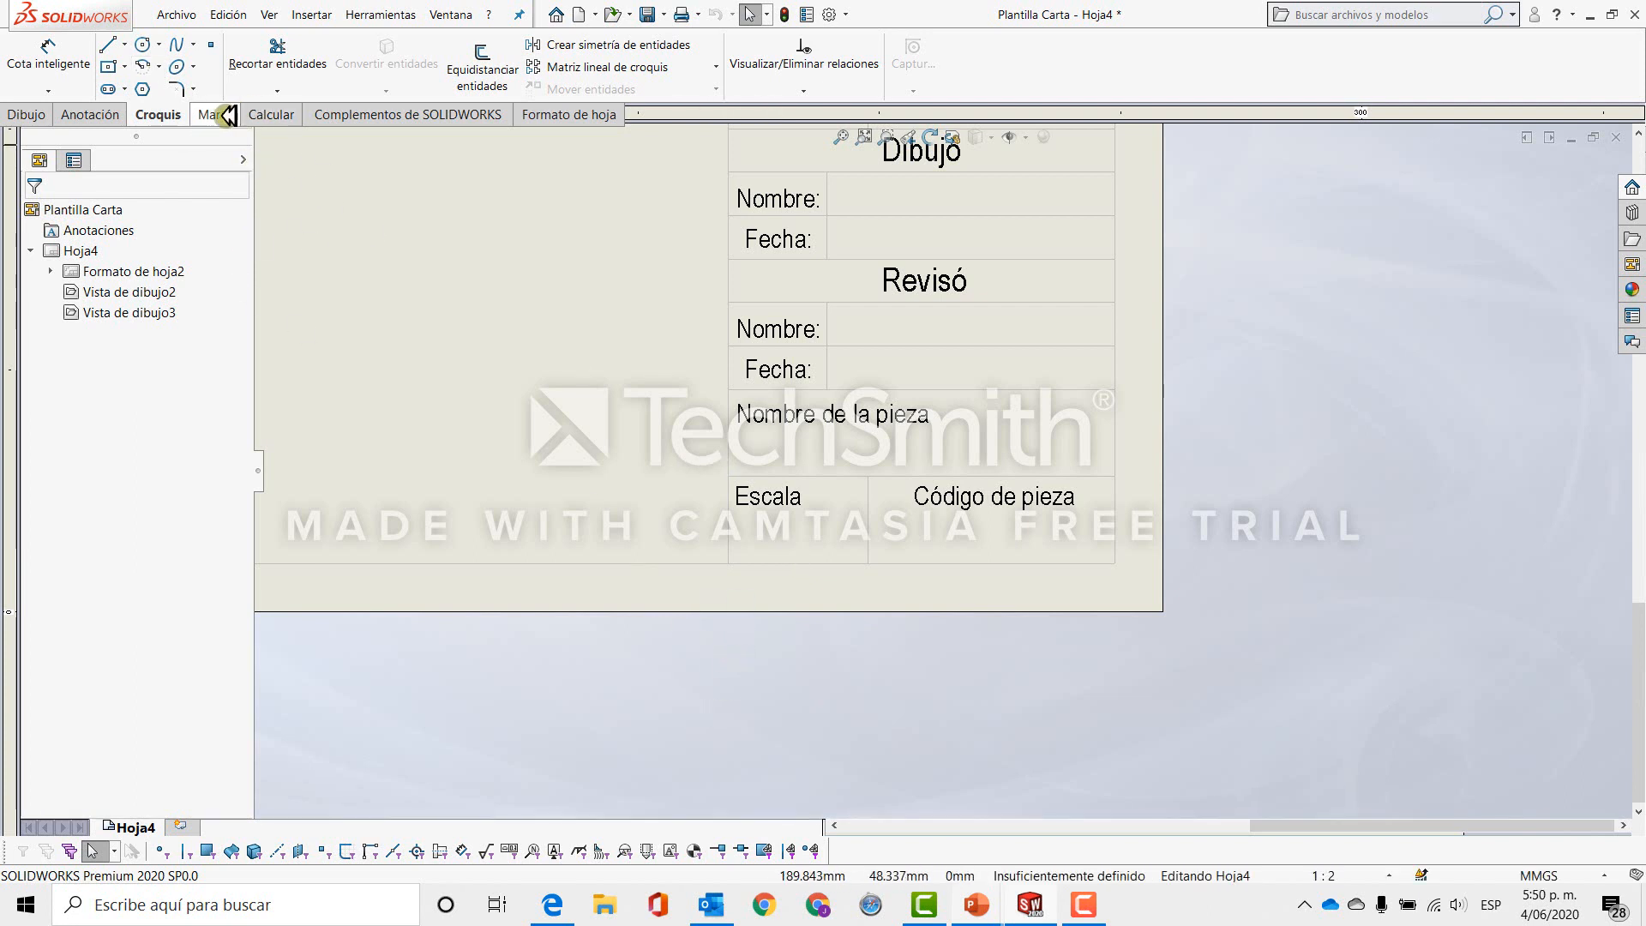
click(106, 116)
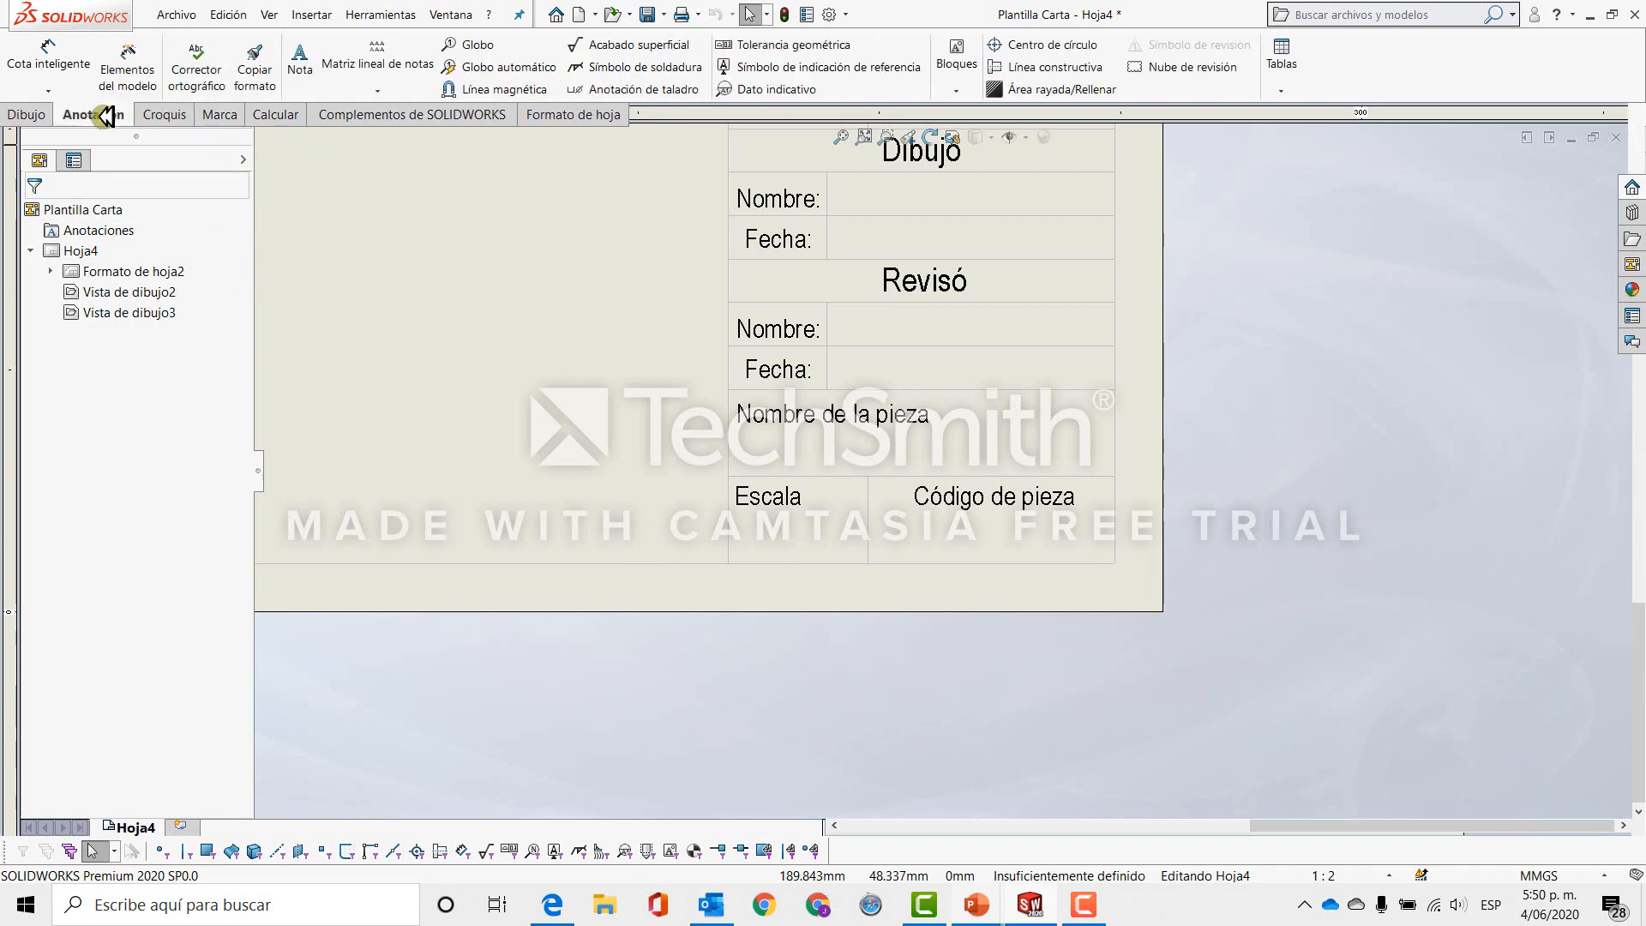
click(302, 62)
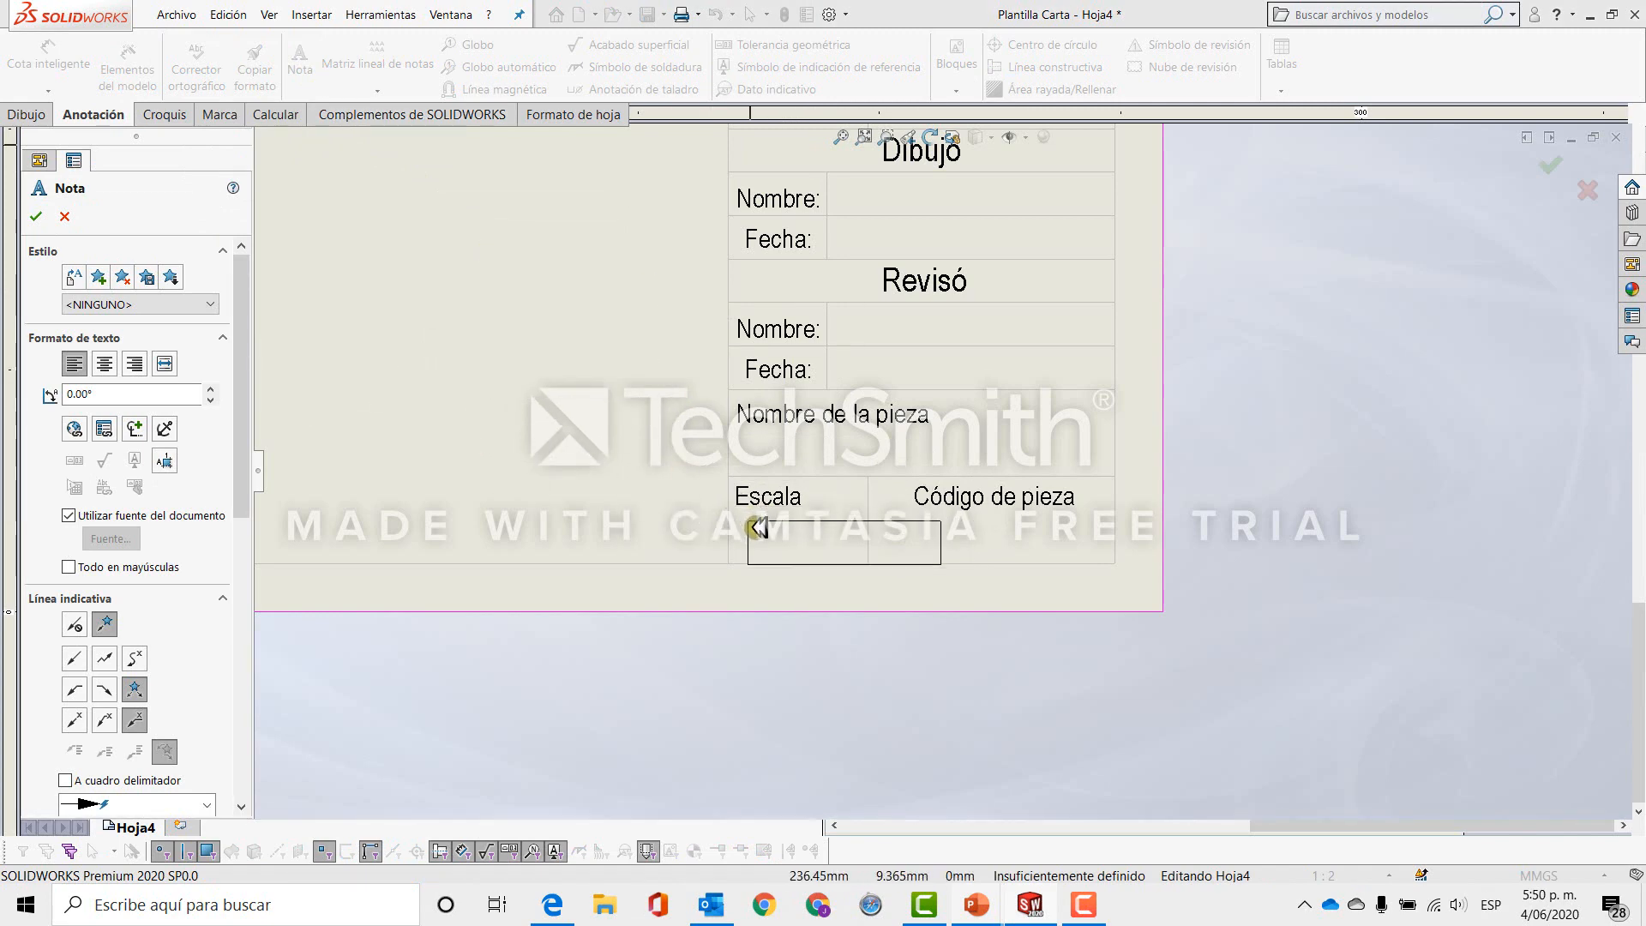
click(748, 516)
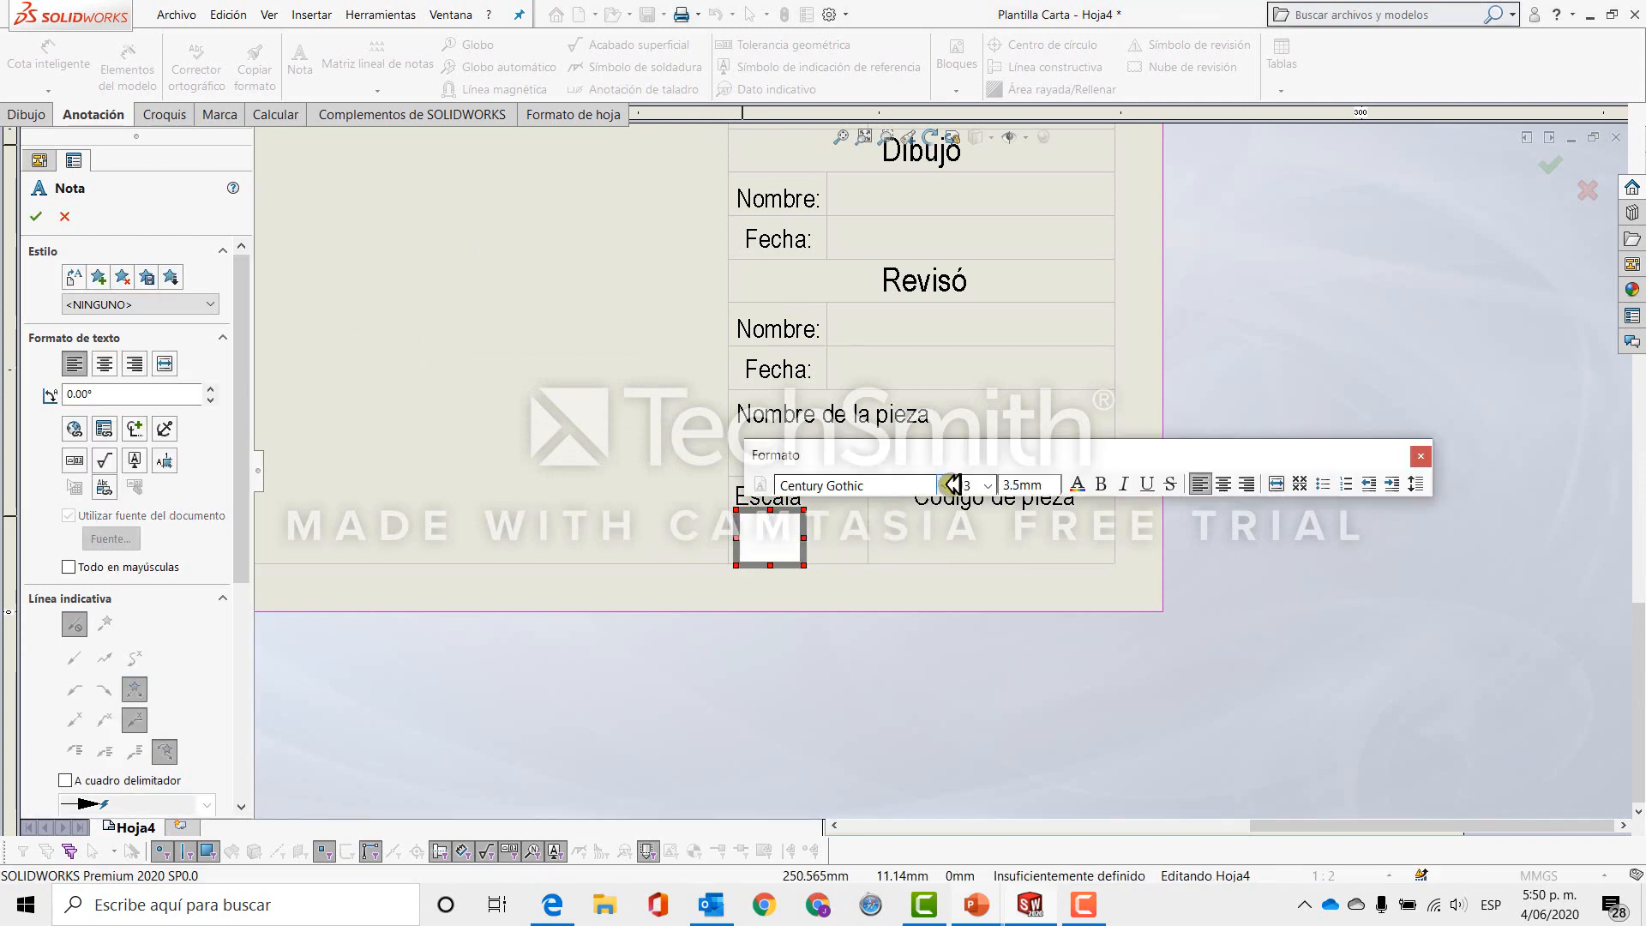
Set the Escala note's font to Arial Narrow with size 10.
click(952, 485)
scroll(951, 485, up, 20)
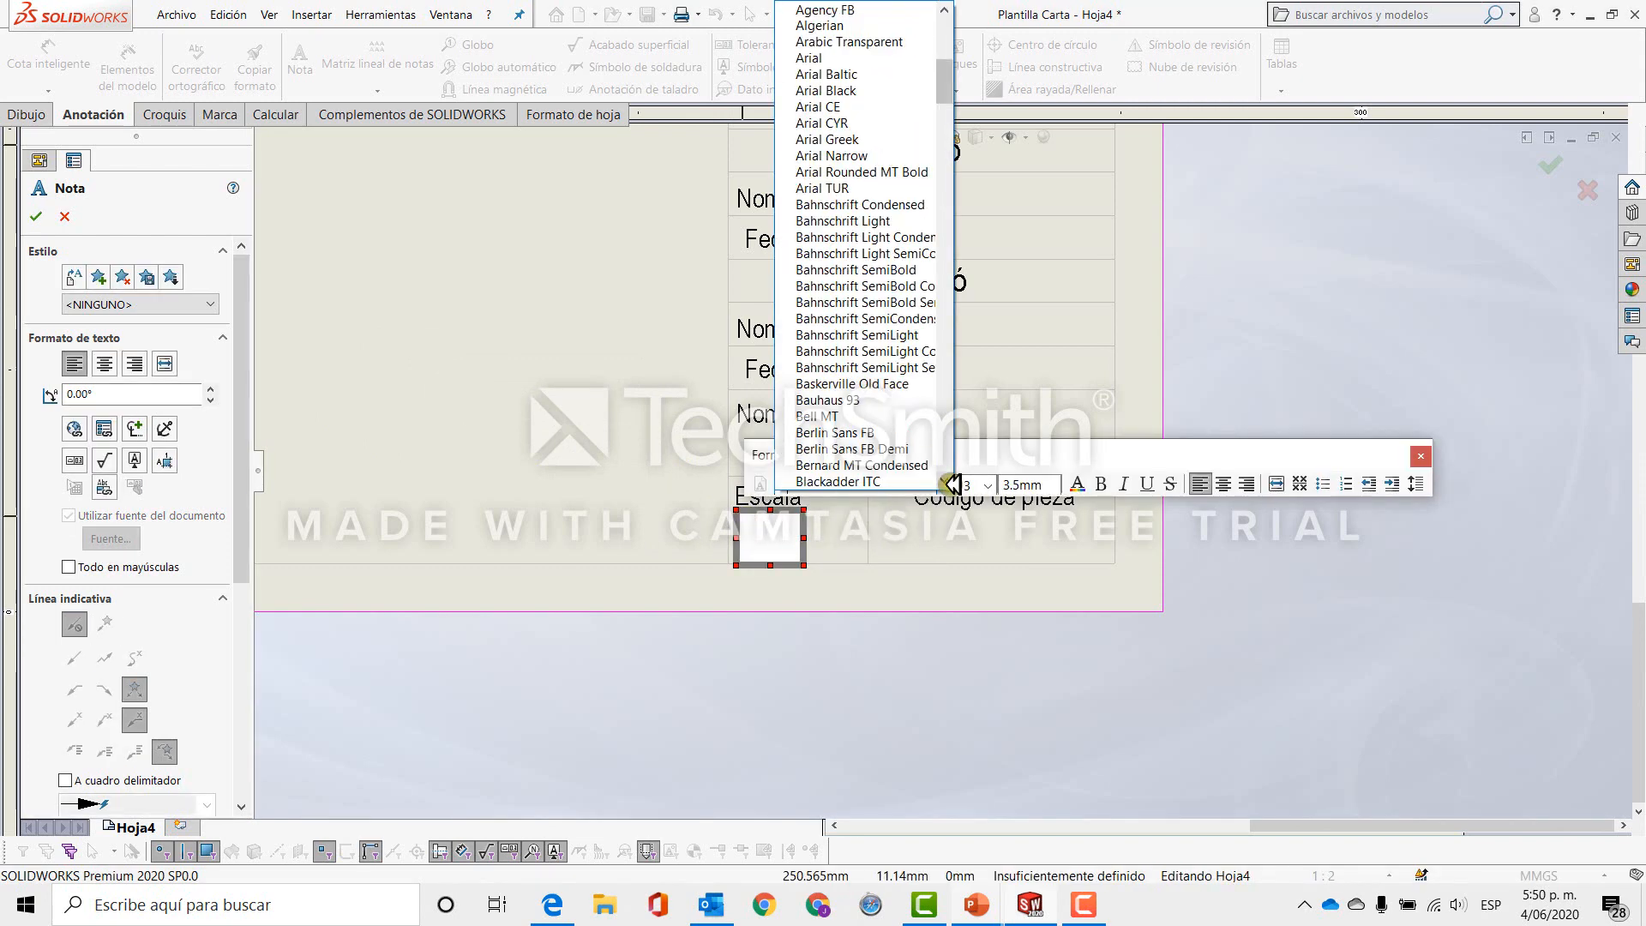
scroll(951, 485, down, 1)
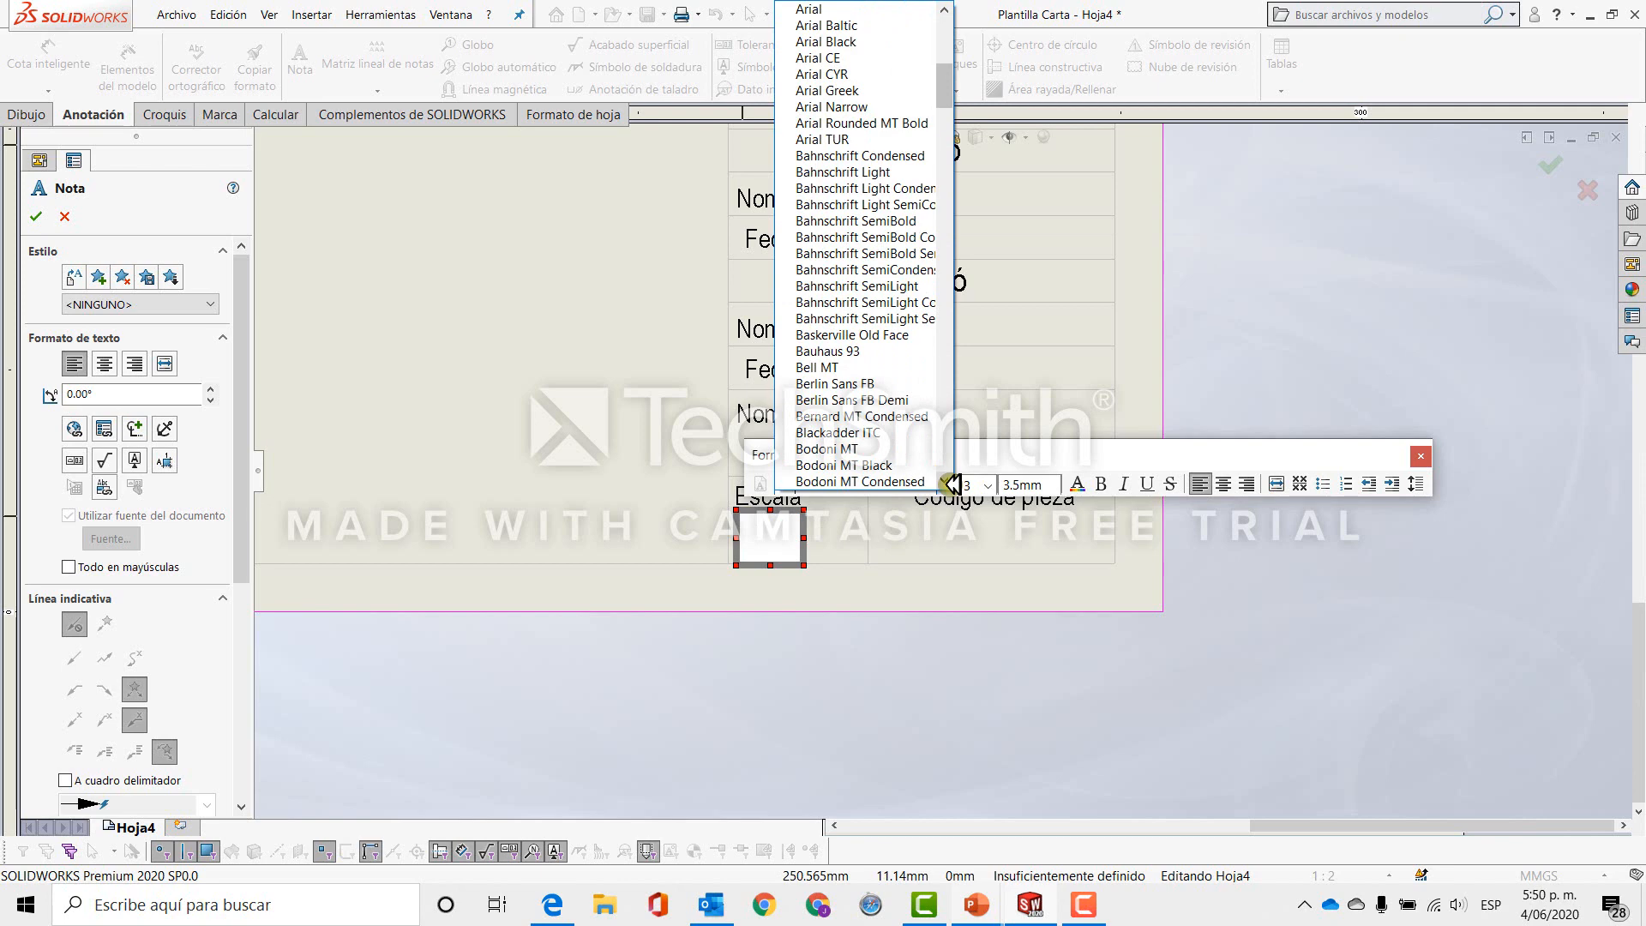
scroll(952, 485, up, 10)
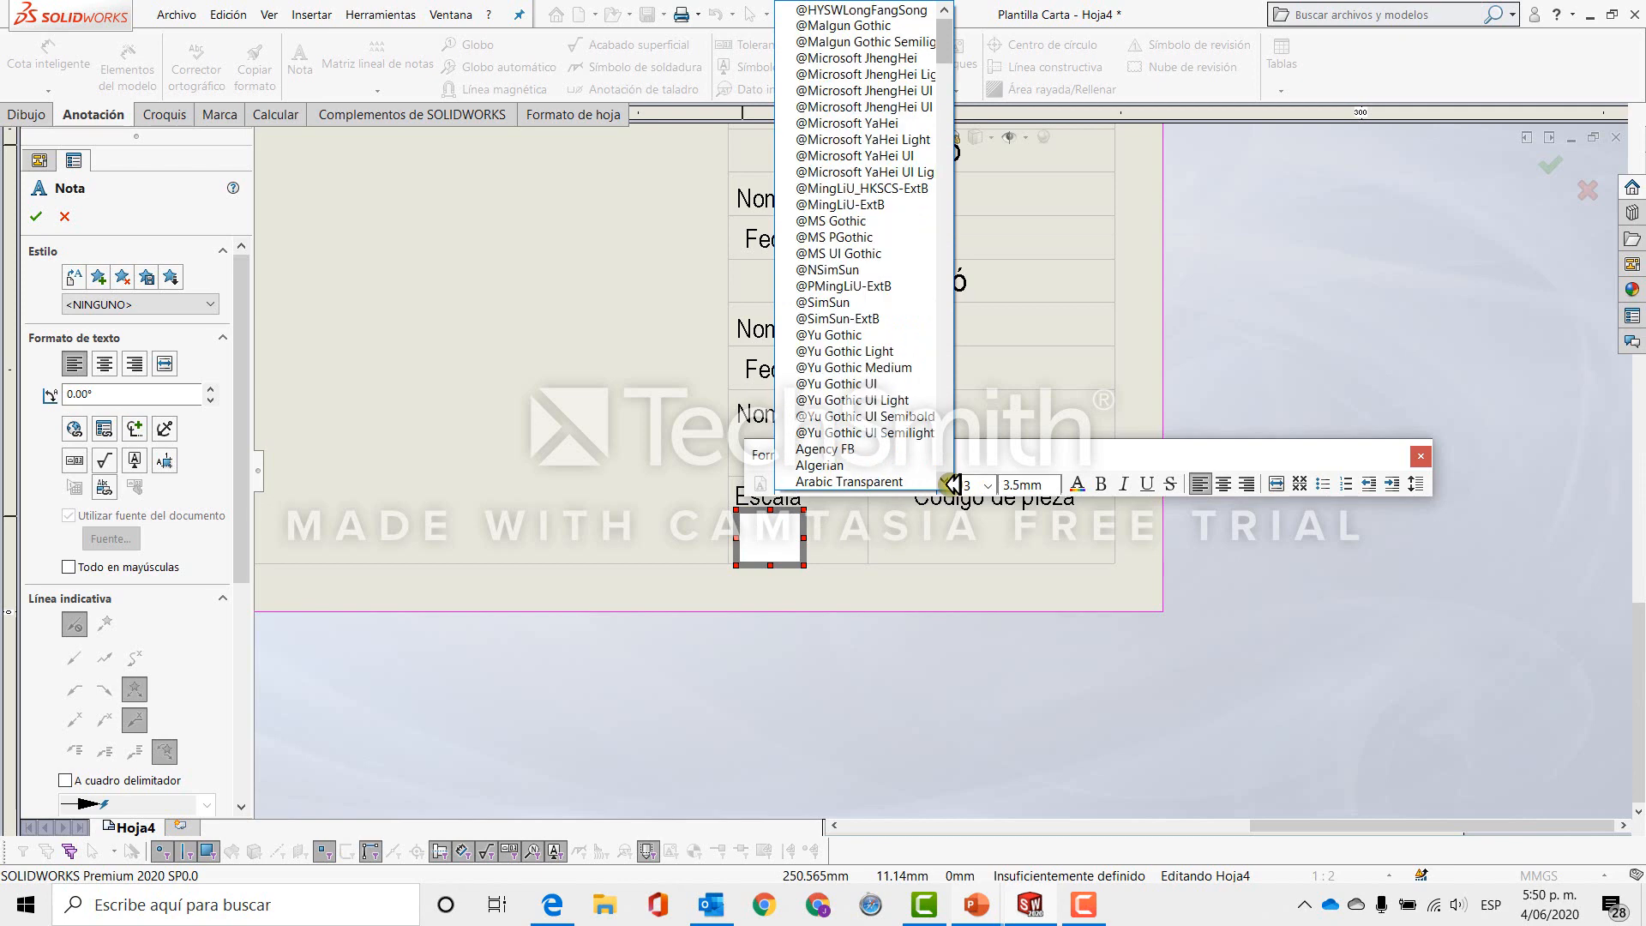
scroll(951, 485, down, 10)
scroll(951, 480, up, 2)
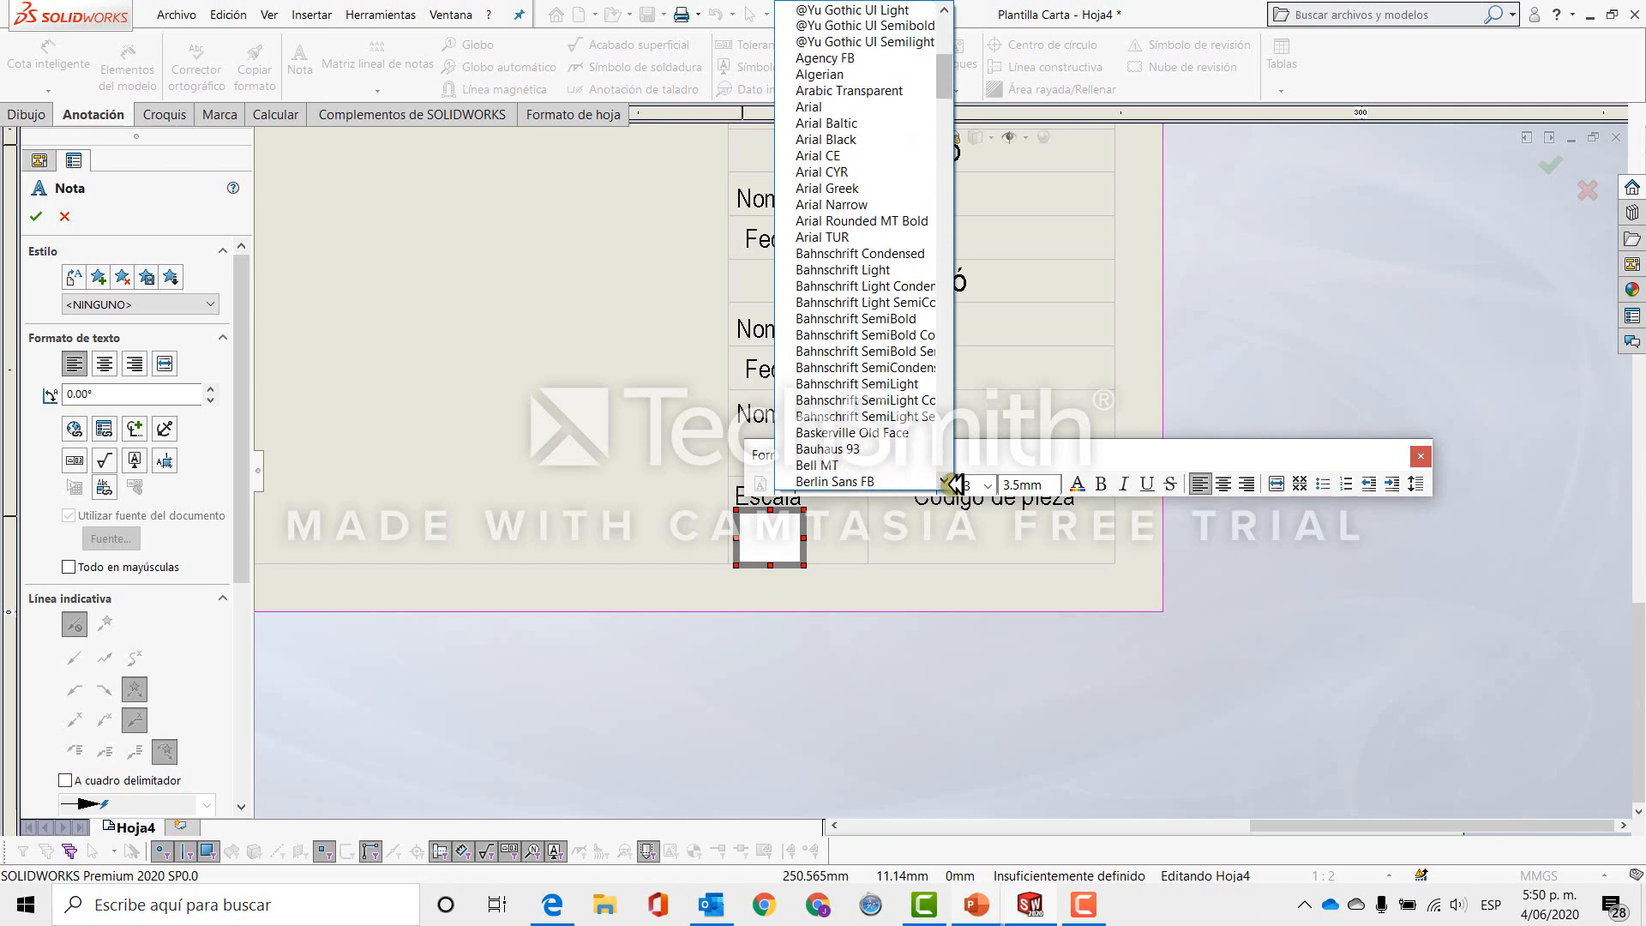
scroll(914, 428, down, 1)
scroll(913, 429, up, 17)
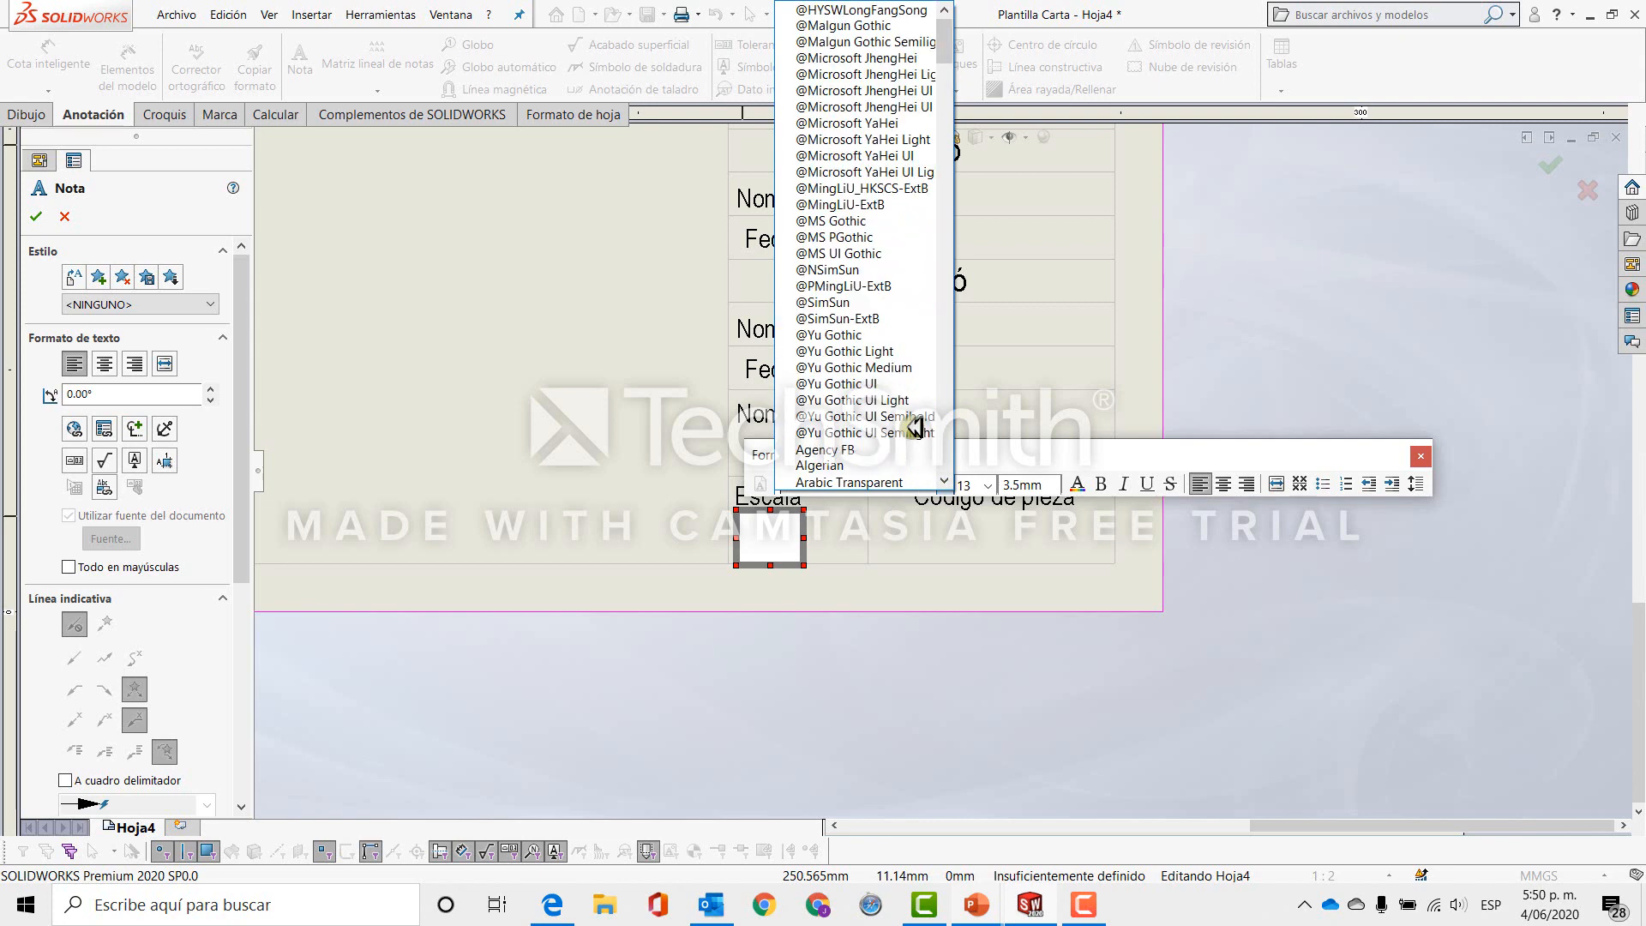
scroll(913, 427, down, 17)
scroll(914, 427, down, 3)
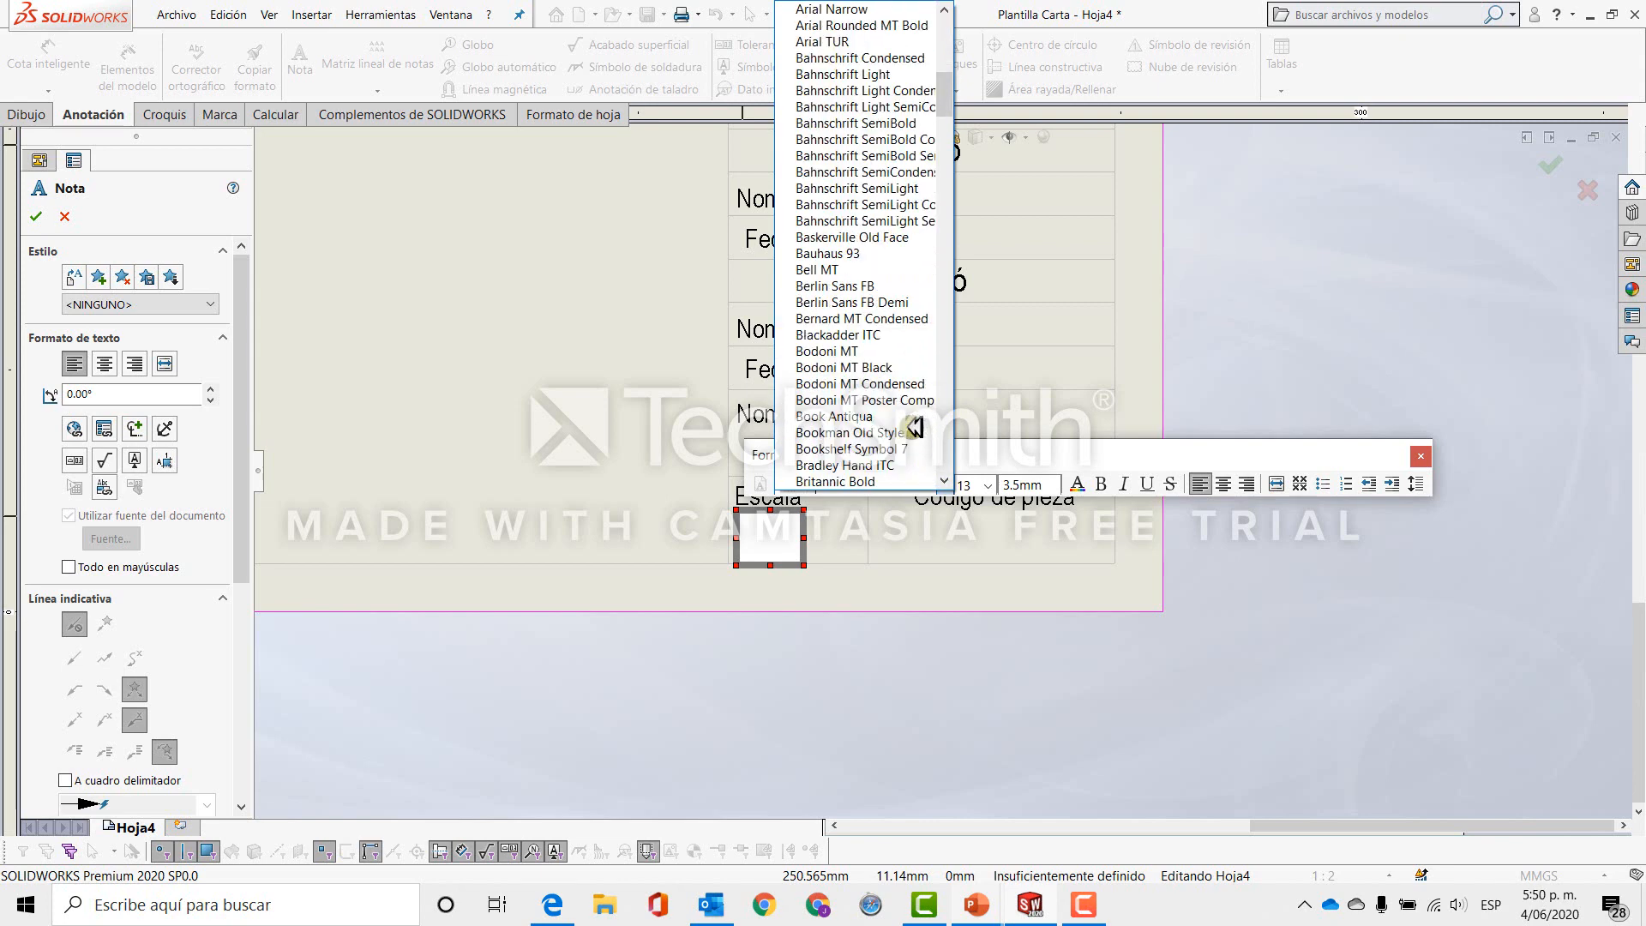
click(871, 9)
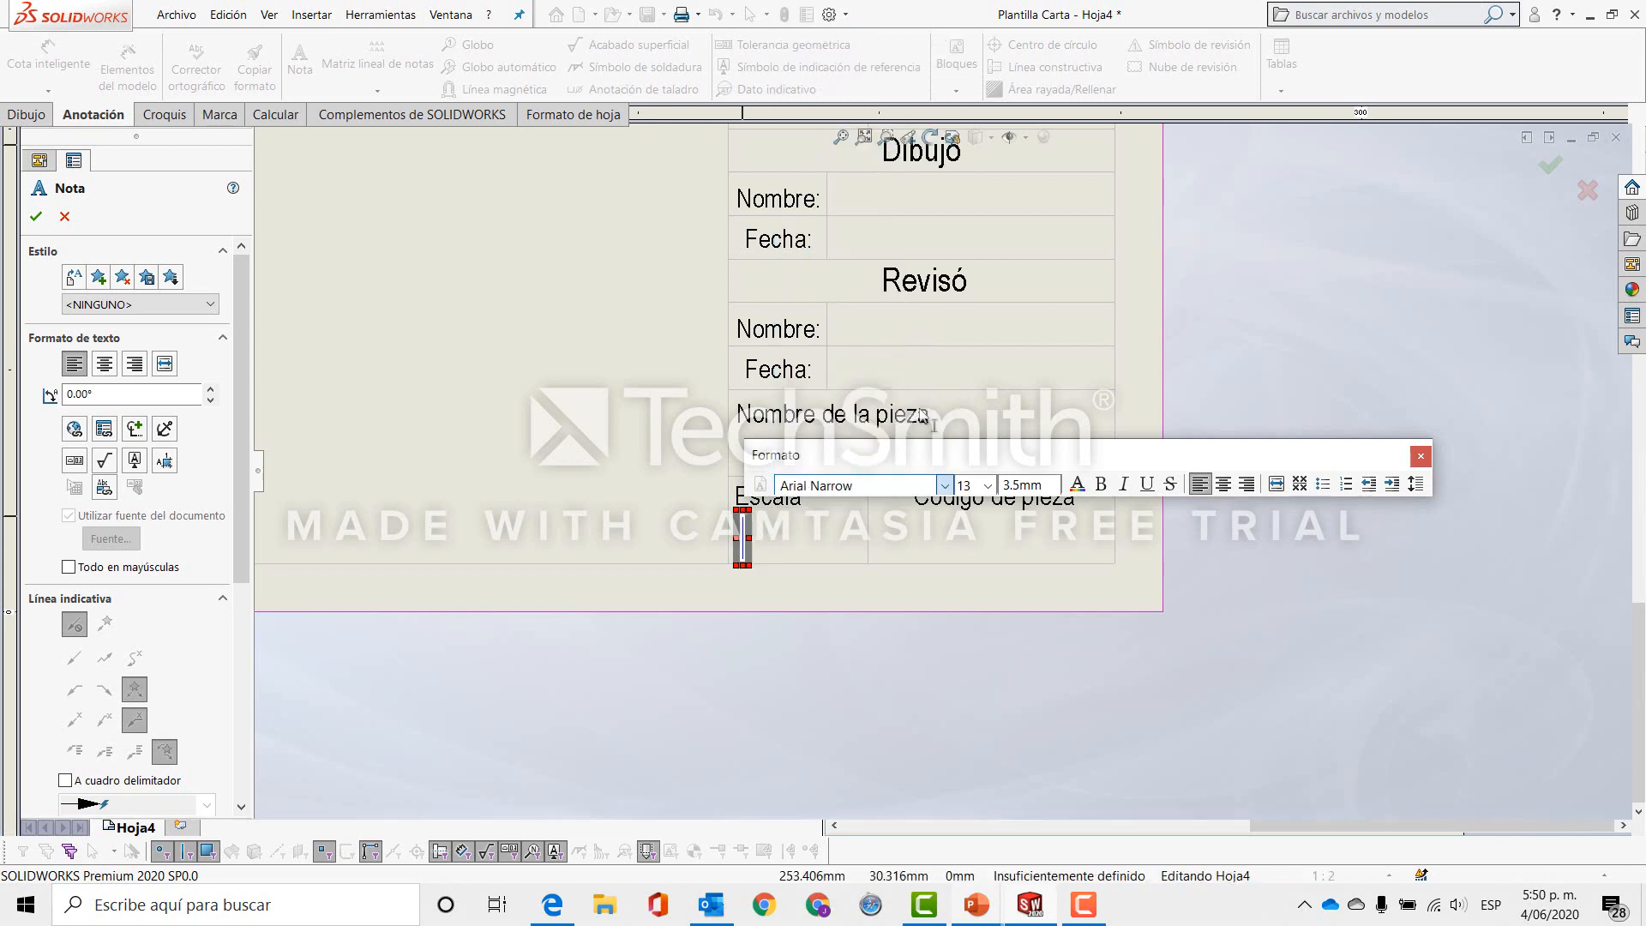
click(990, 485)
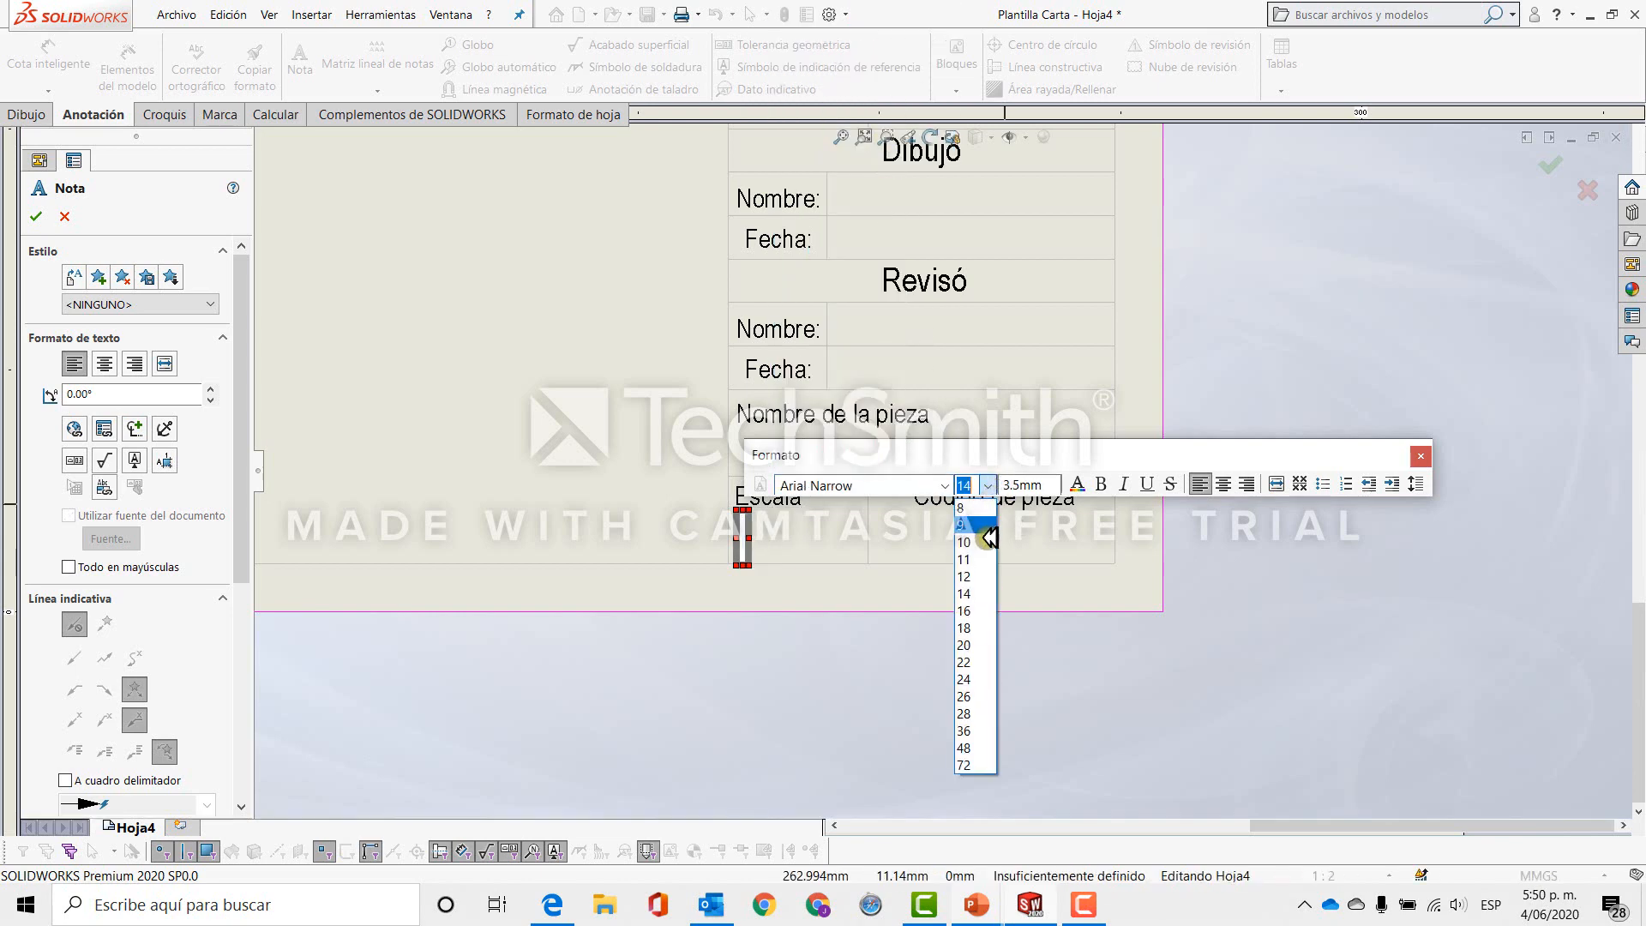
click(991, 531)
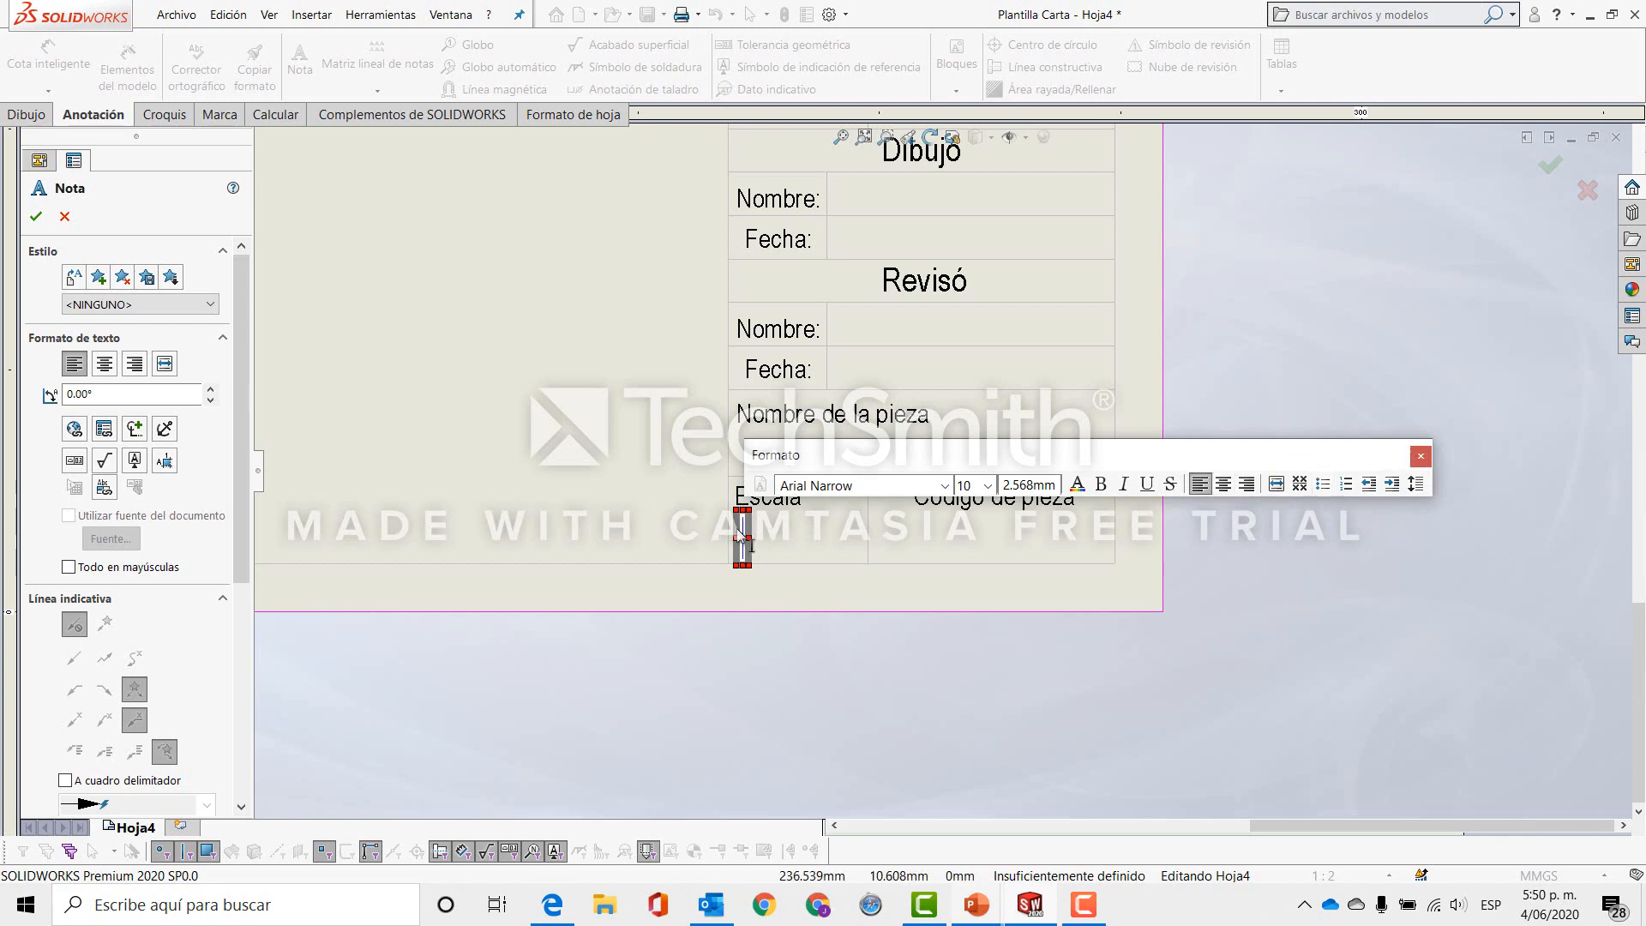
Link the Escala note to the current document's SW-Escala de la hoja(Sheet Scale) property.
click(109, 429)
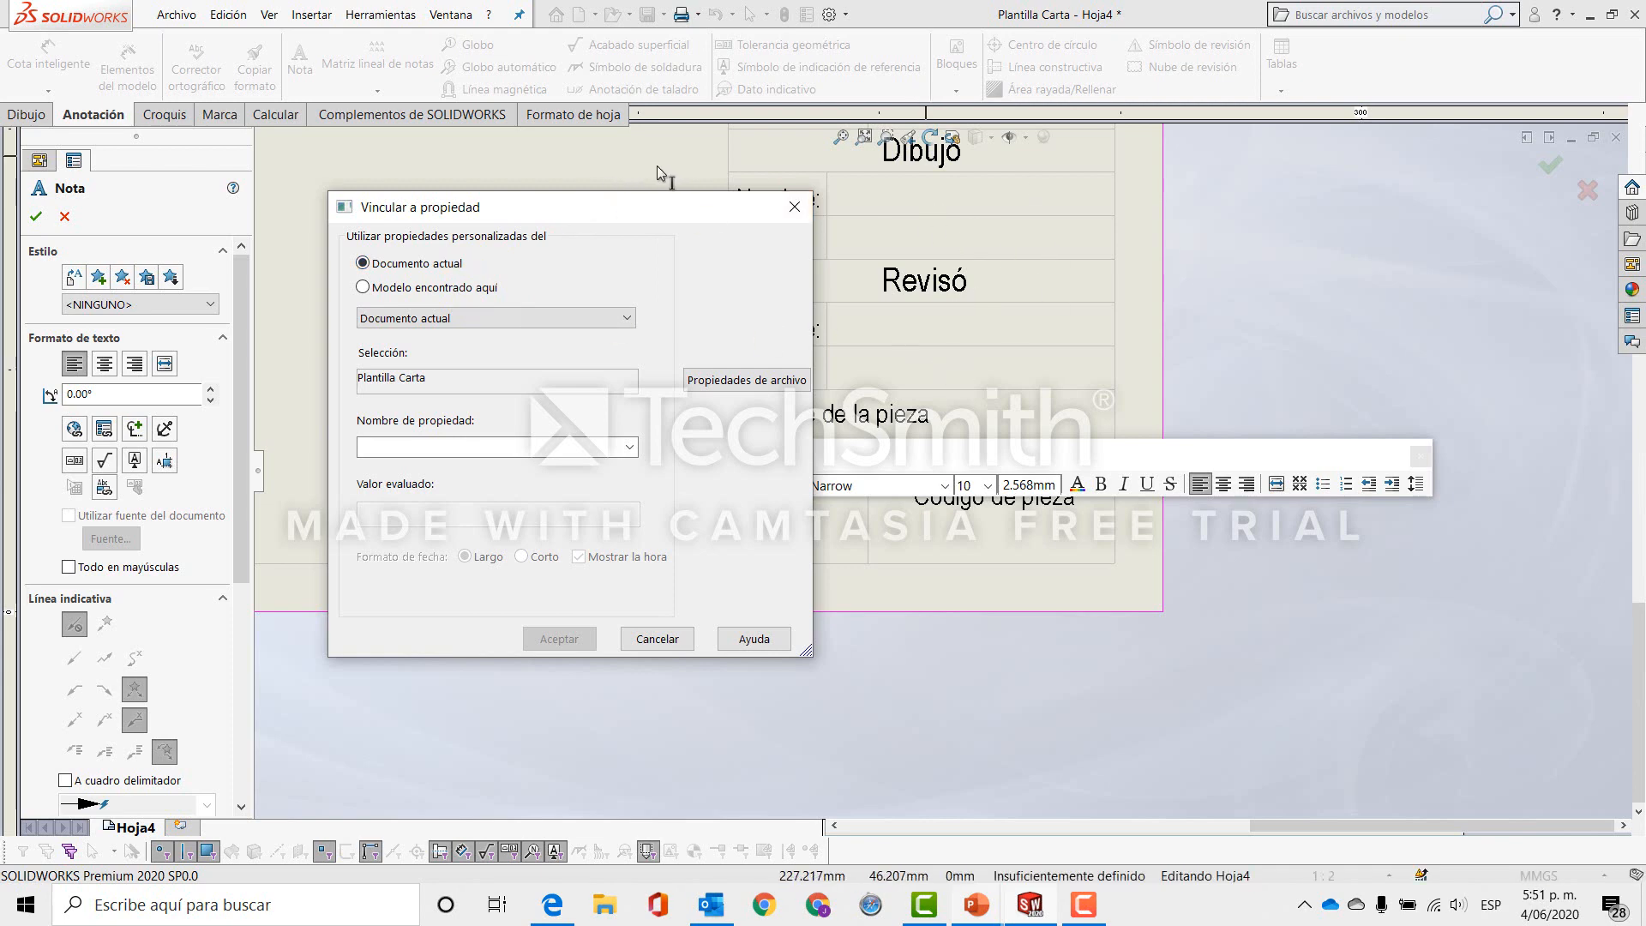
click(438, 262)
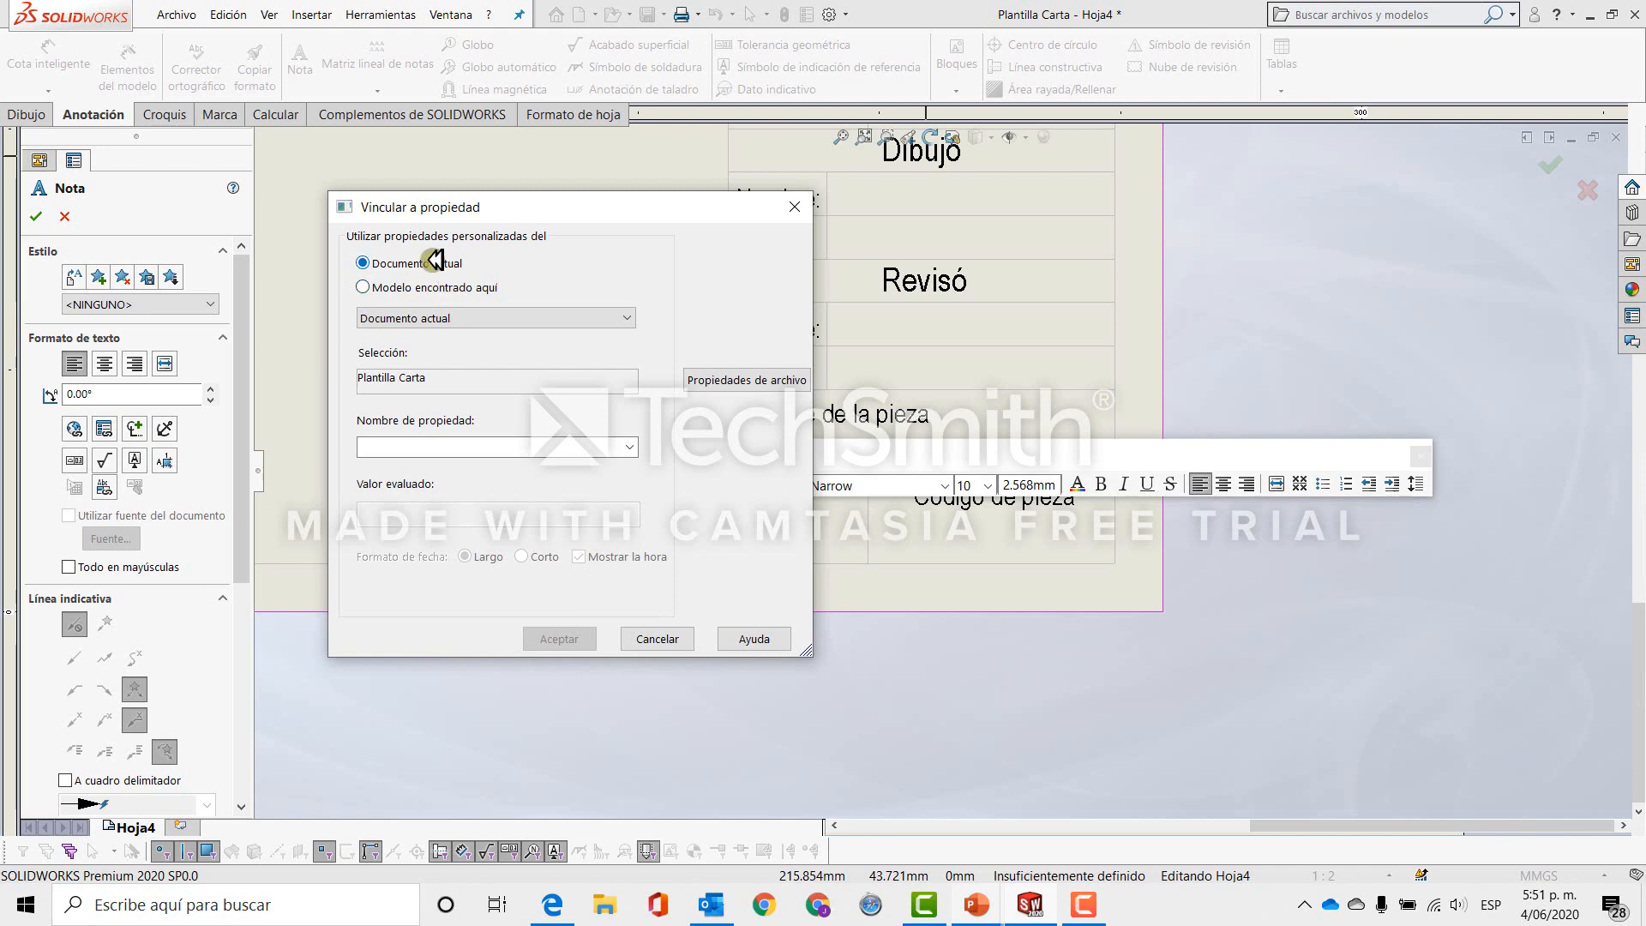
click(449, 288)
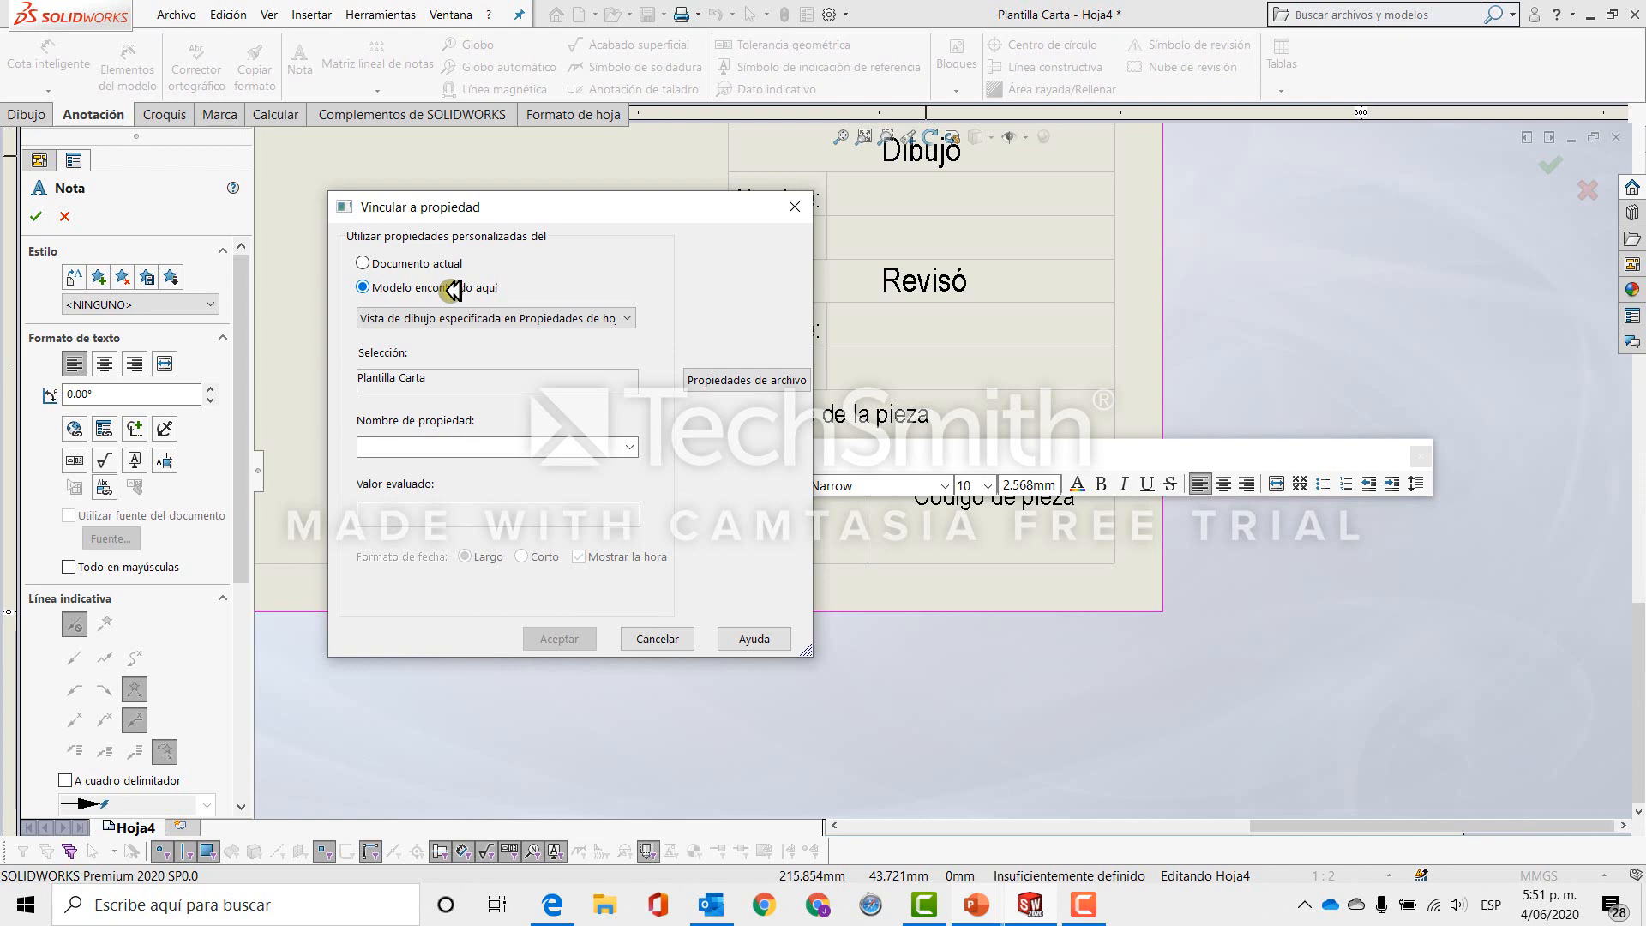
click(398, 264)
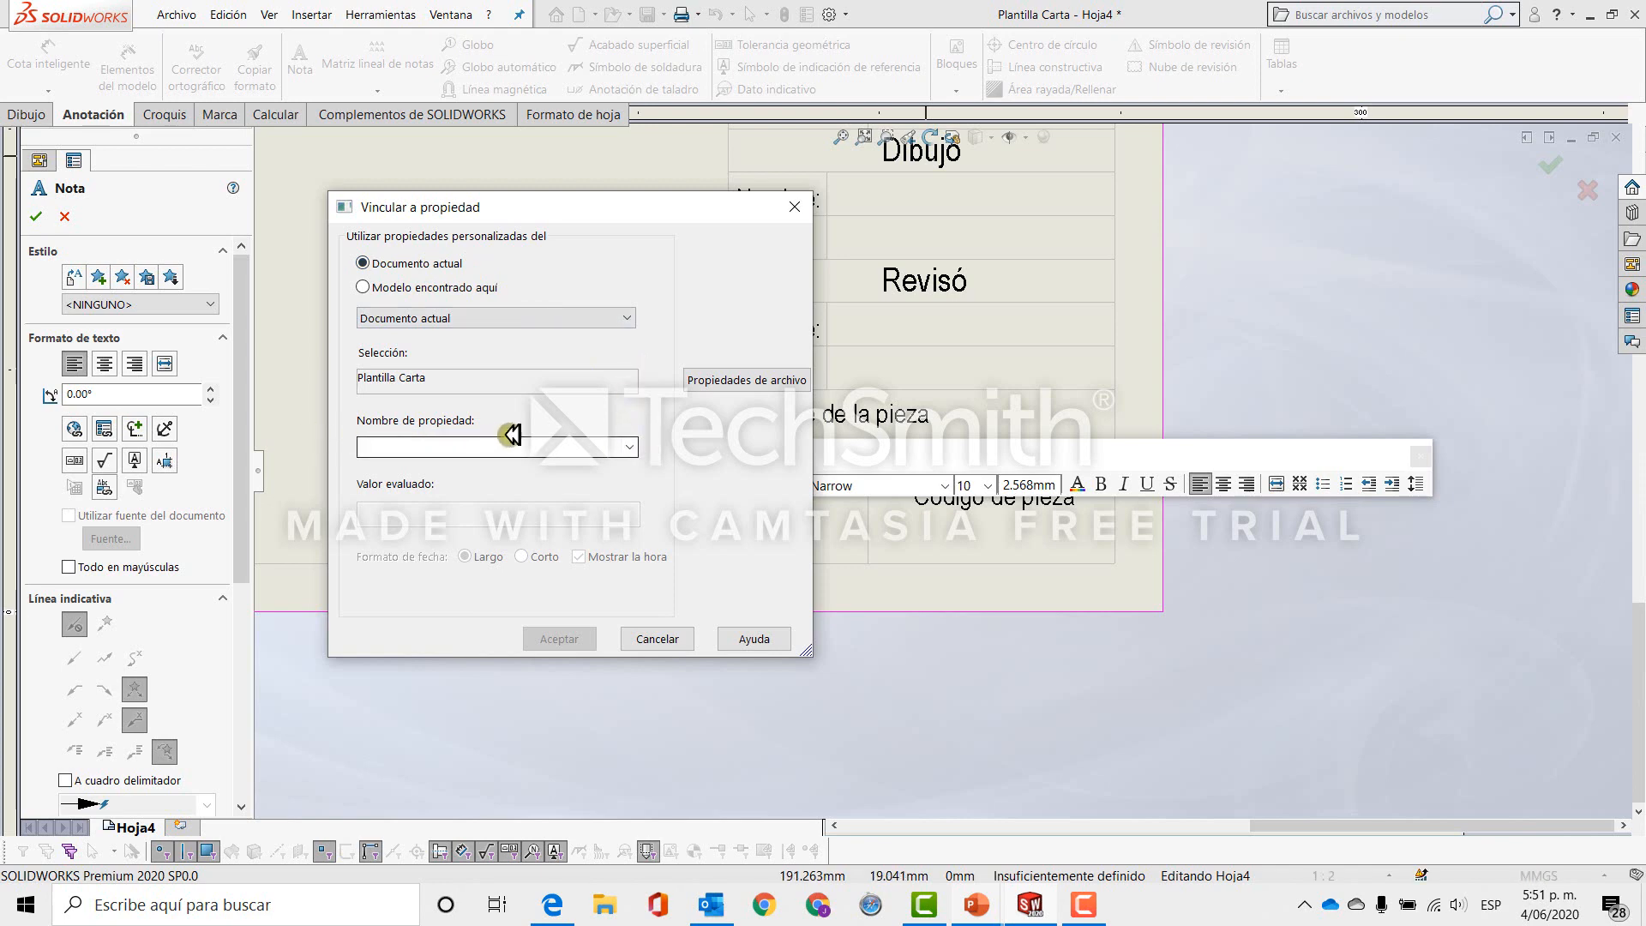
click(632, 446)
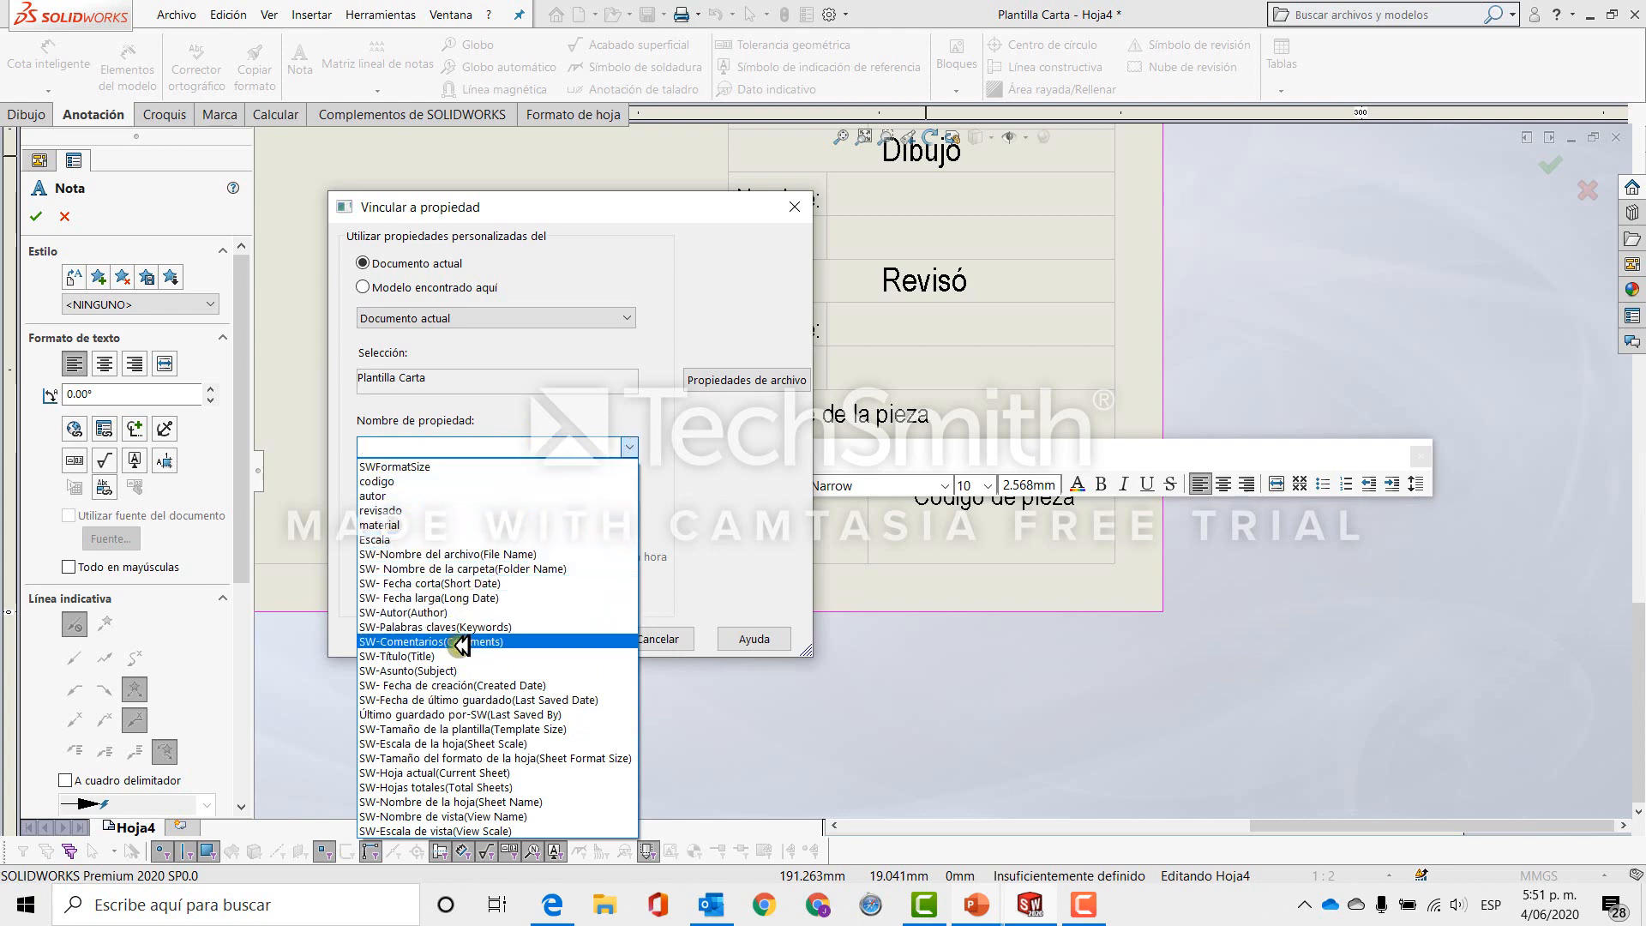
click(533, 744)
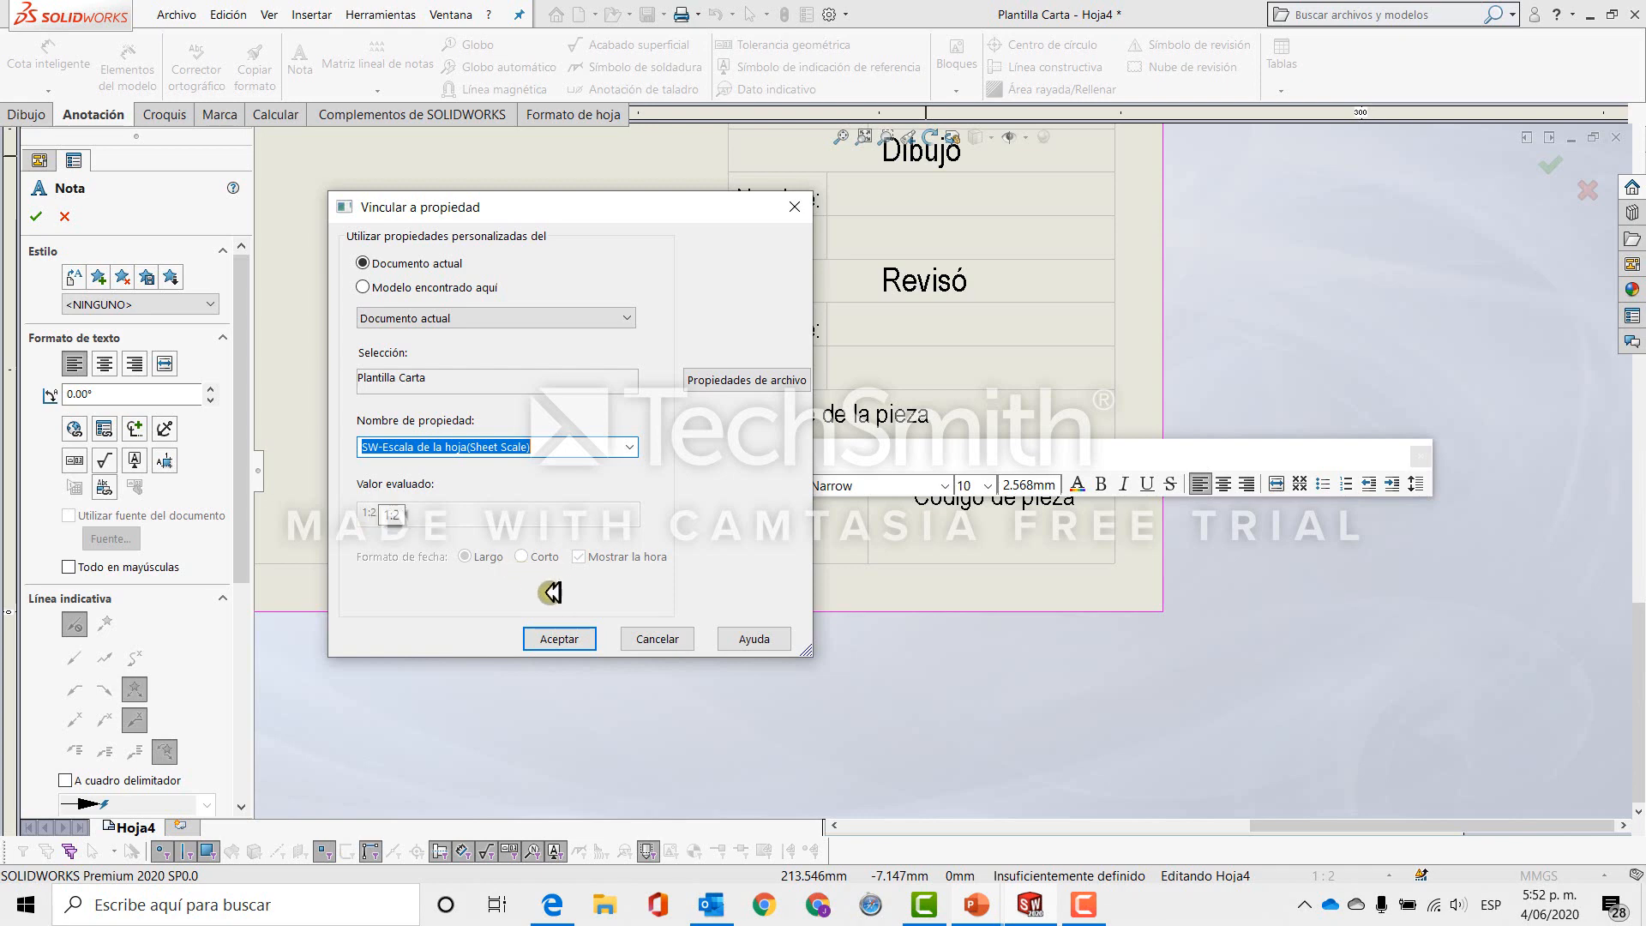
click(572, 638)
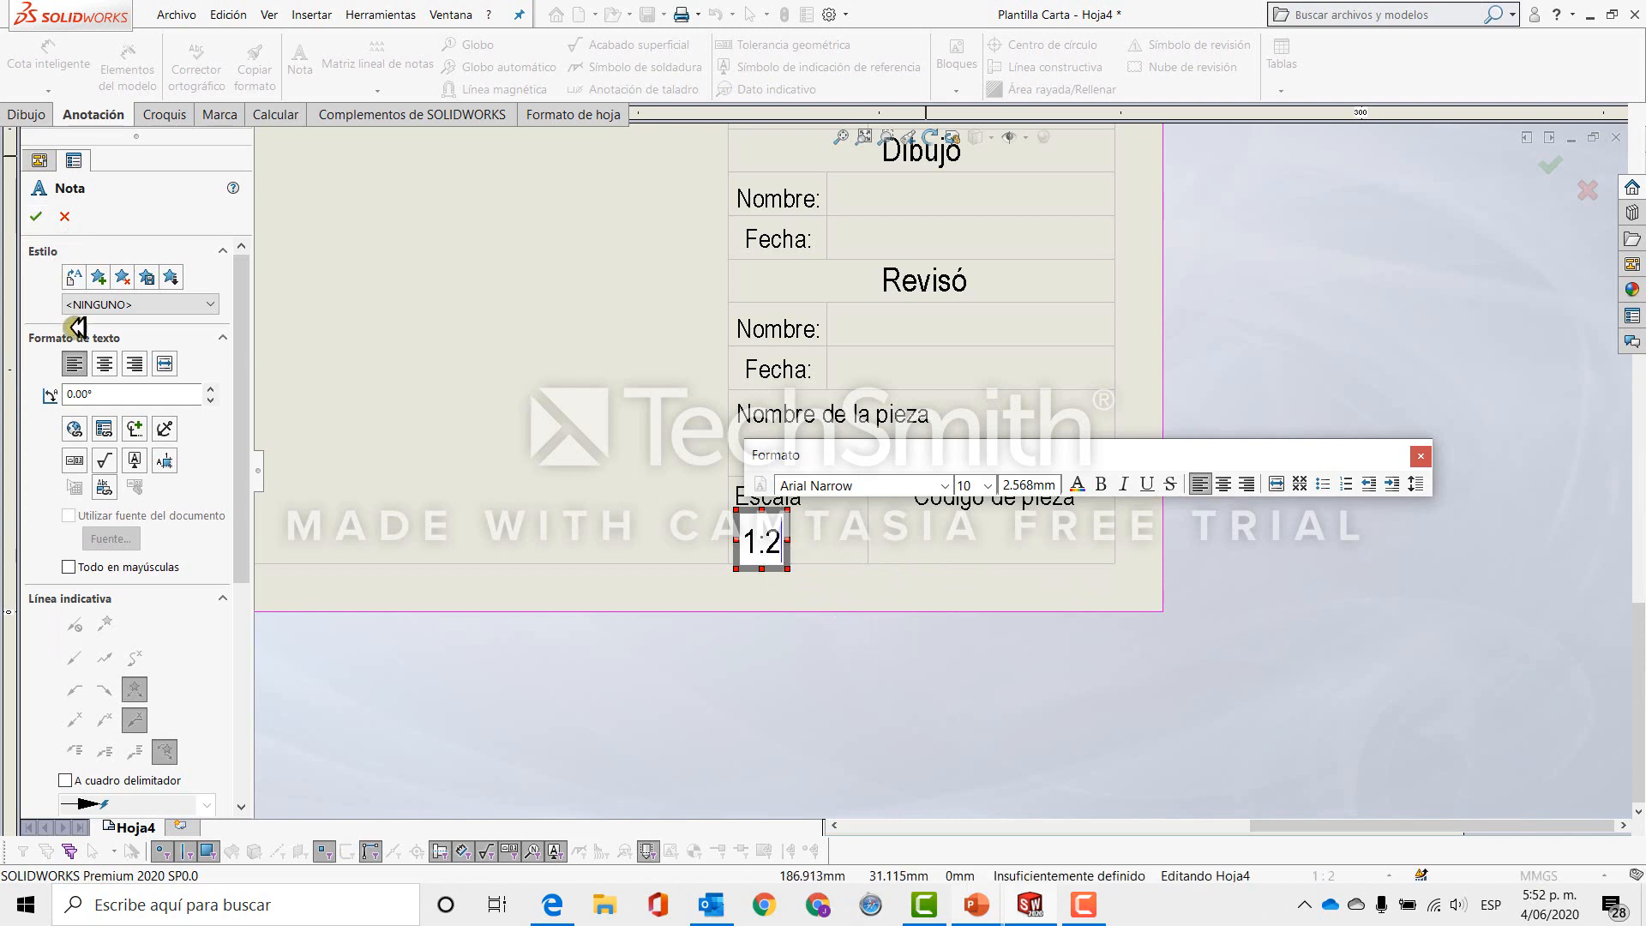
Center-align the linked scale note's text, accept the note, and move it to the middle of the Escala cell.
click(107, 363)
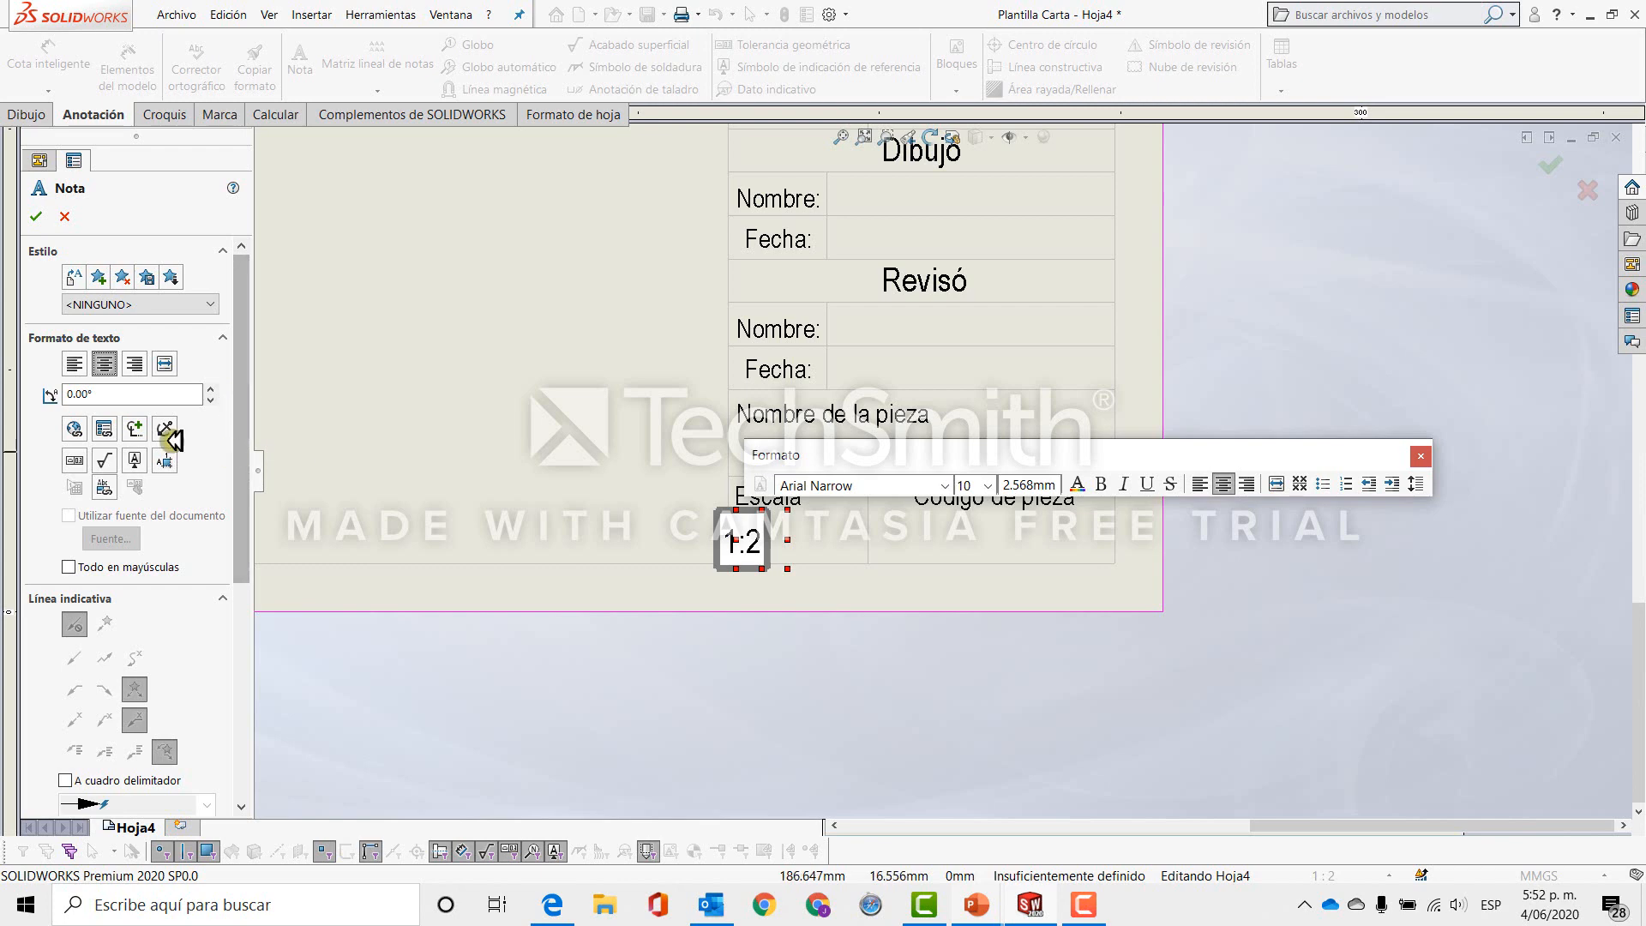
click(43, 220)
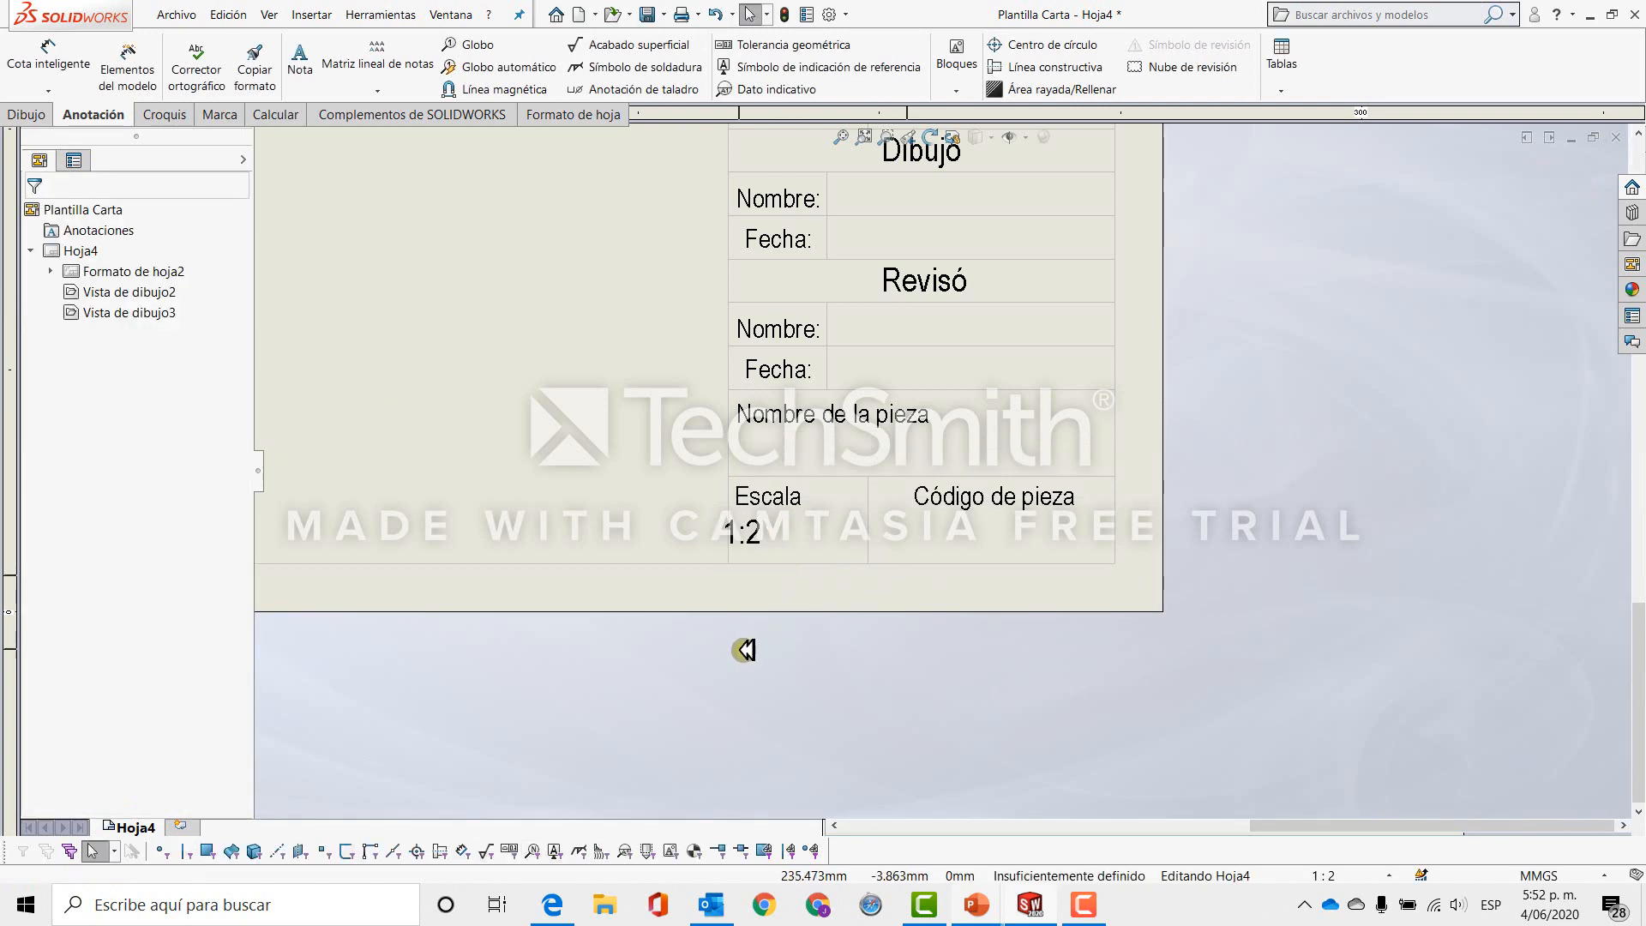
click(747, 538)
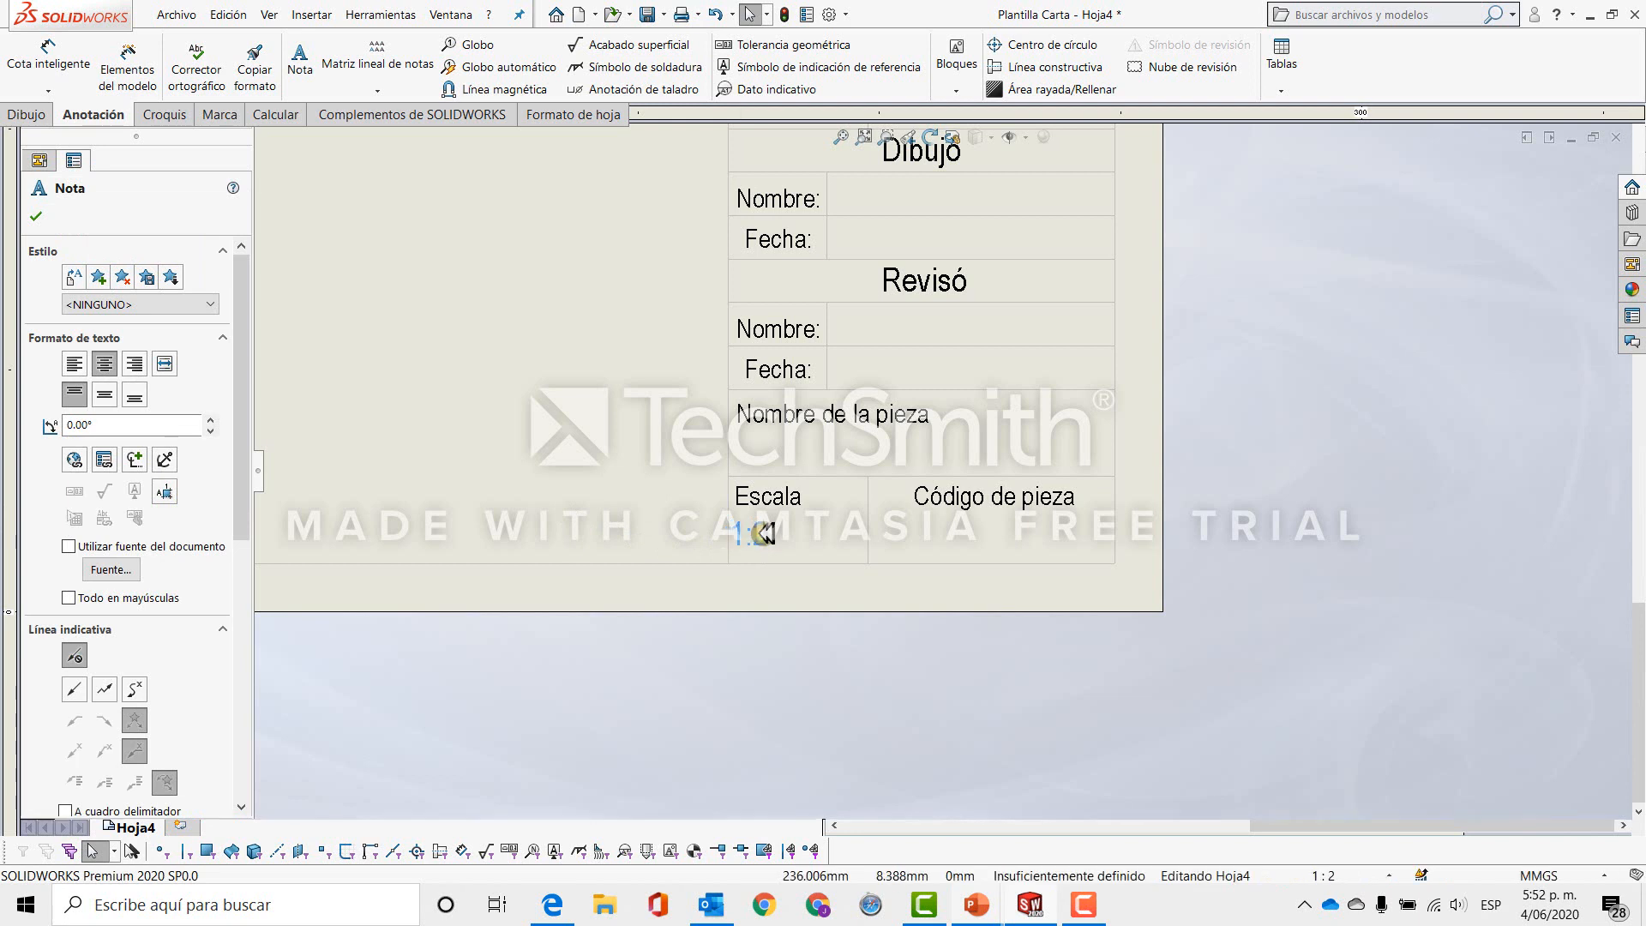
drag(746, 538, 790, 537)
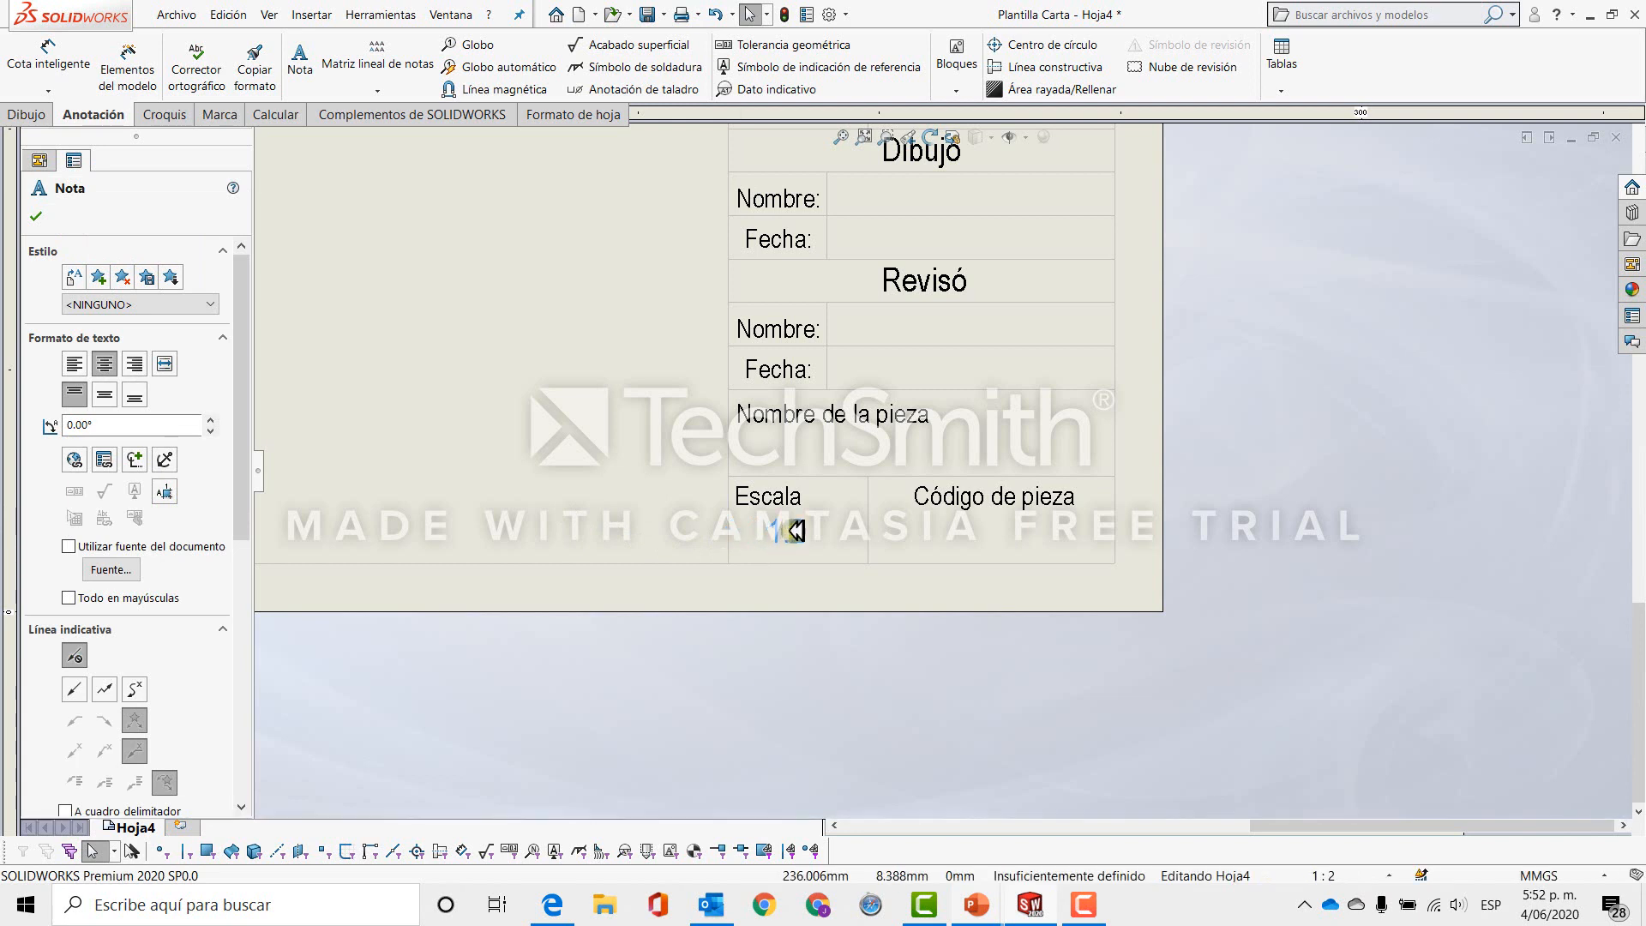
click(786, 642)
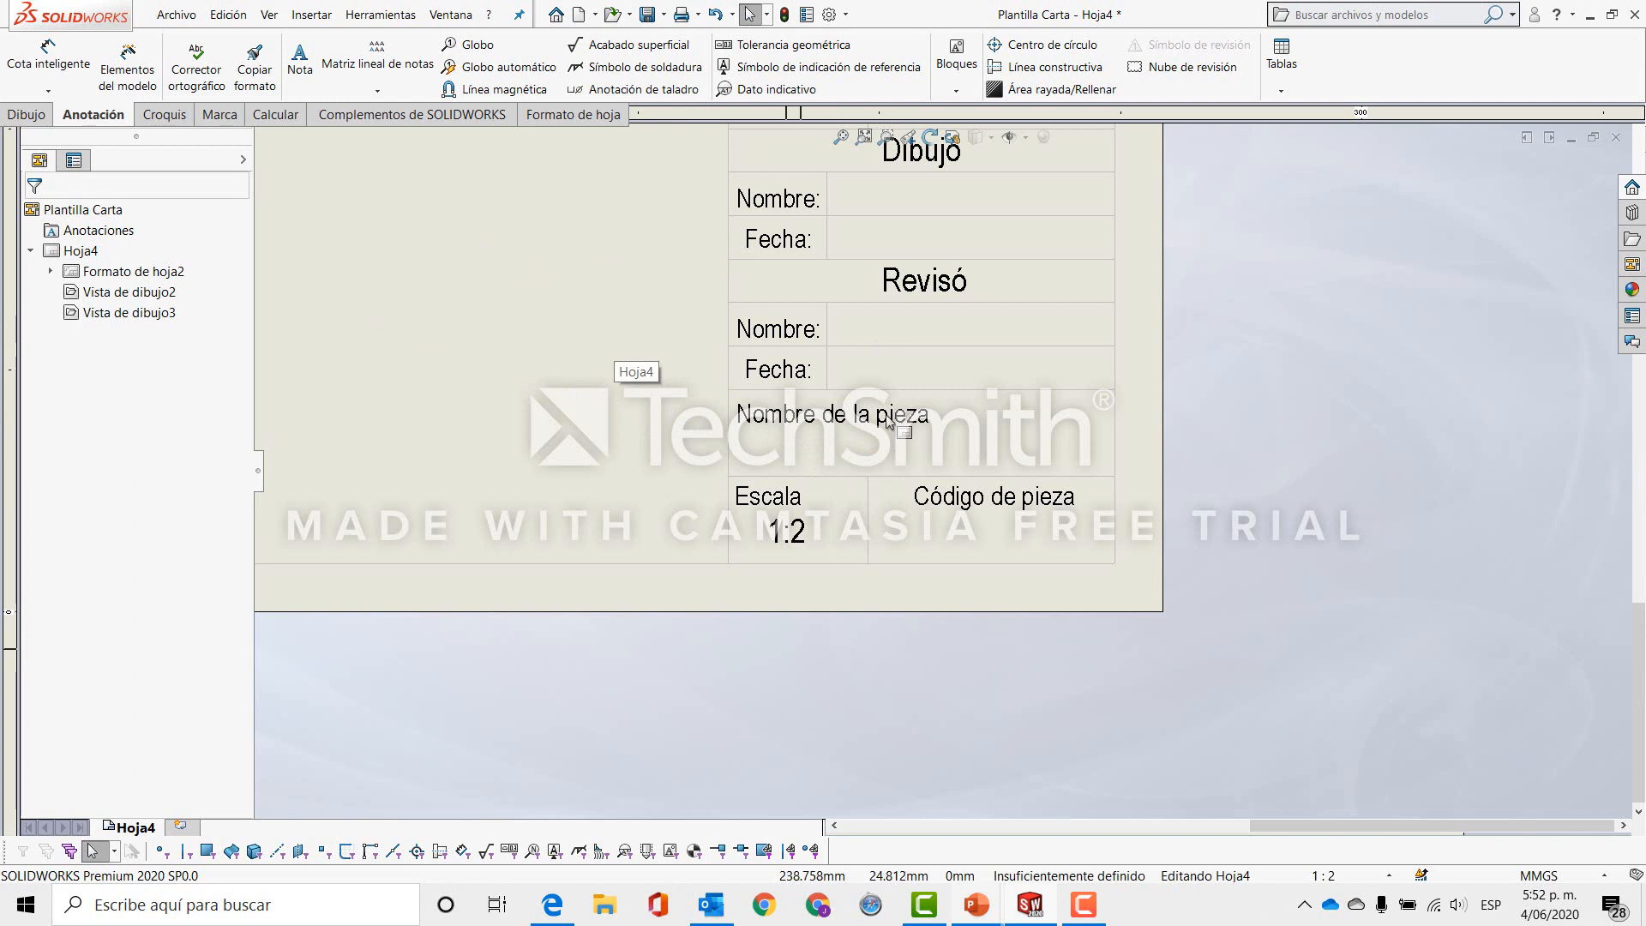
Place a new note below the Nombre de la pieza label and set its font to Arial Narrow, size 10.
click(300, 60)
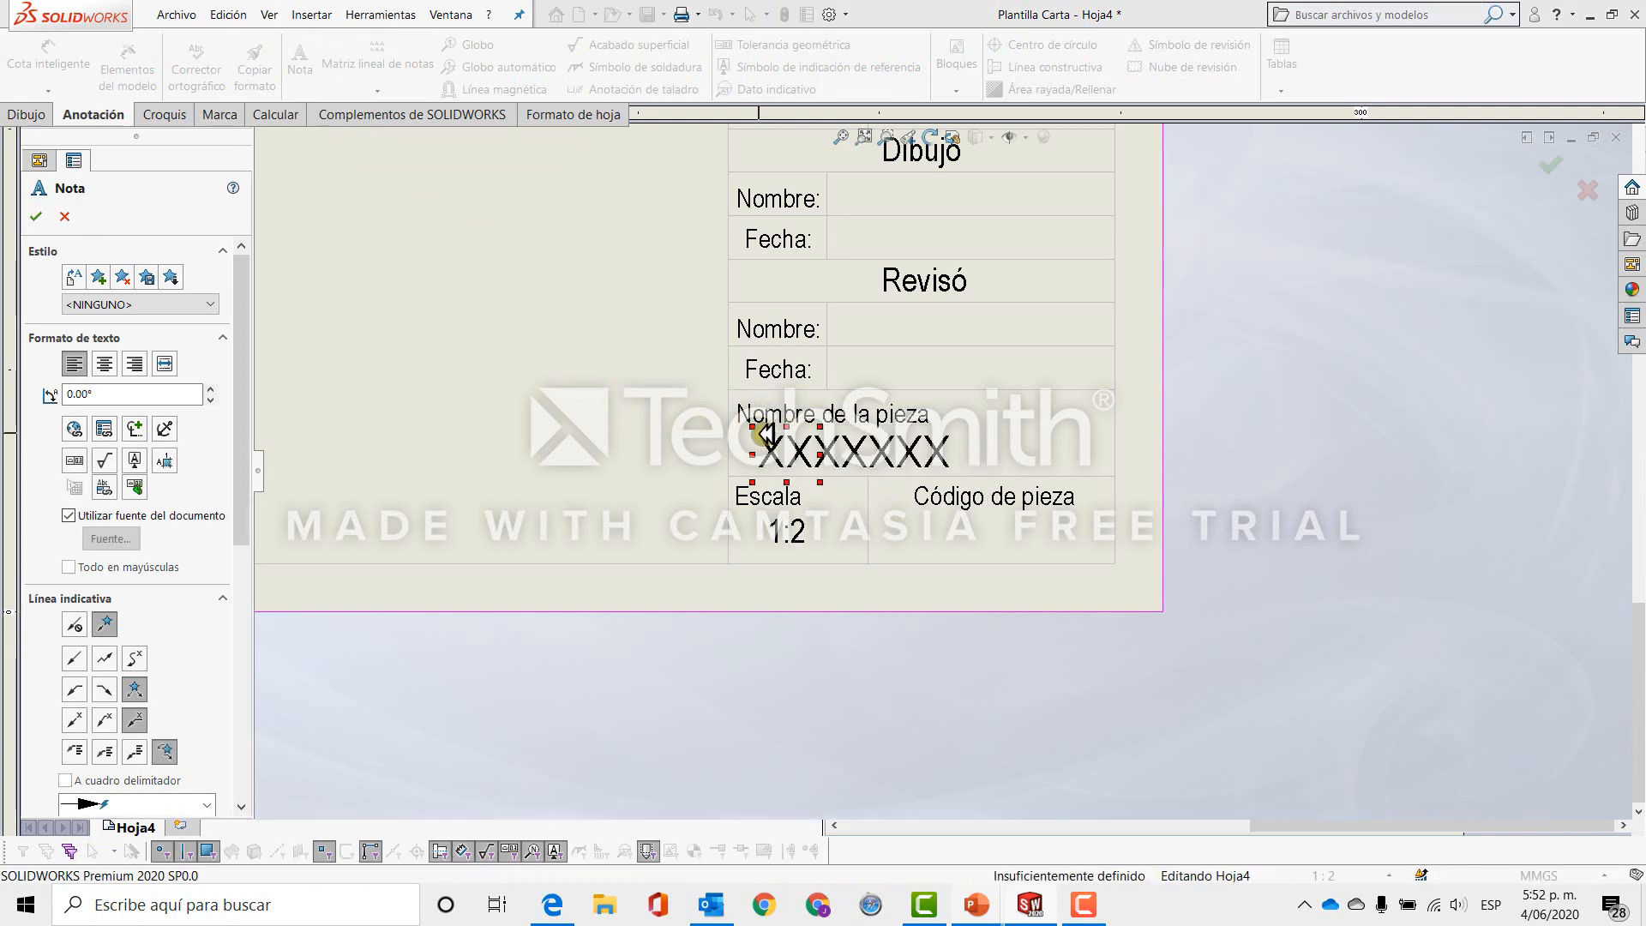
click(766, 433)
click(960, 402)
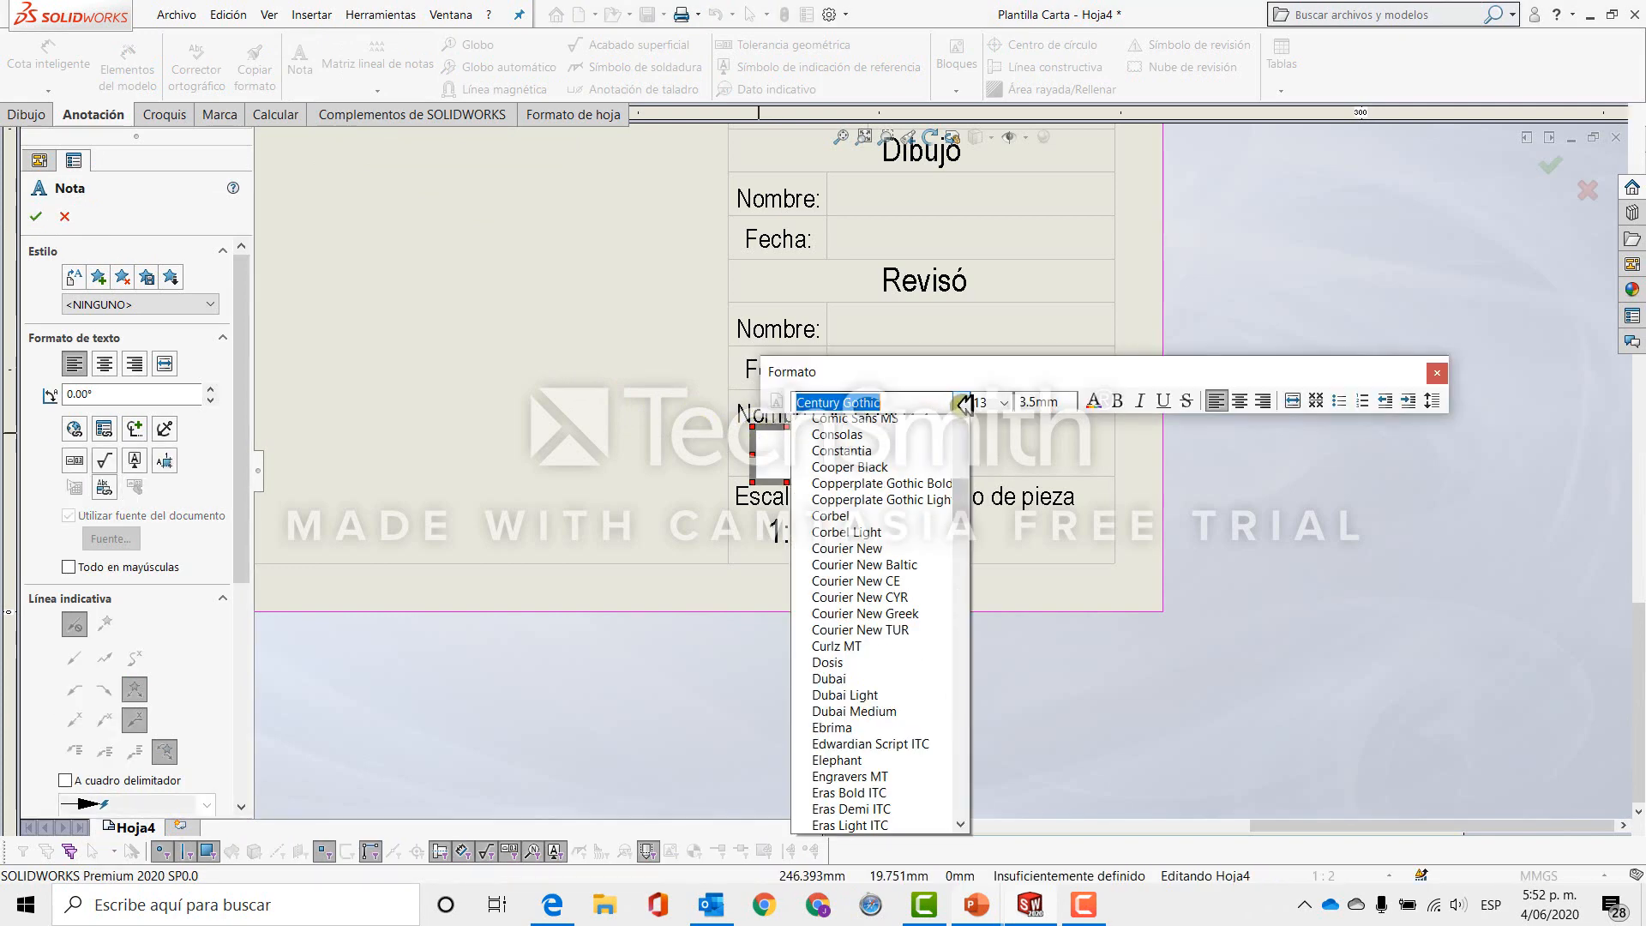
text(ari)
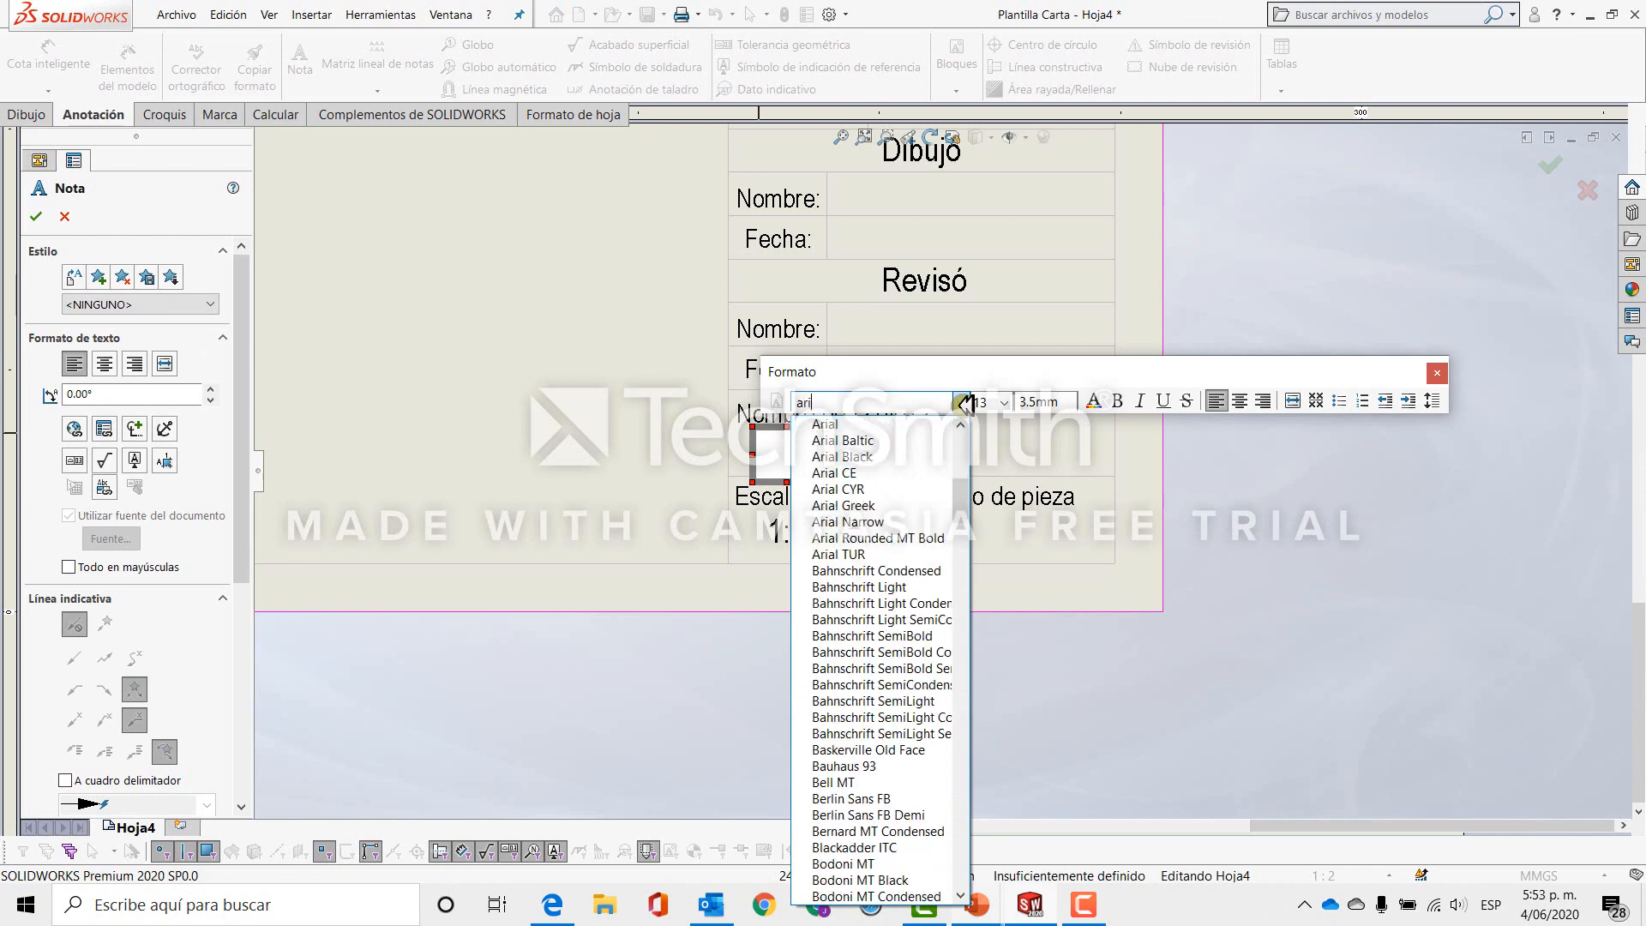
text(al mn)
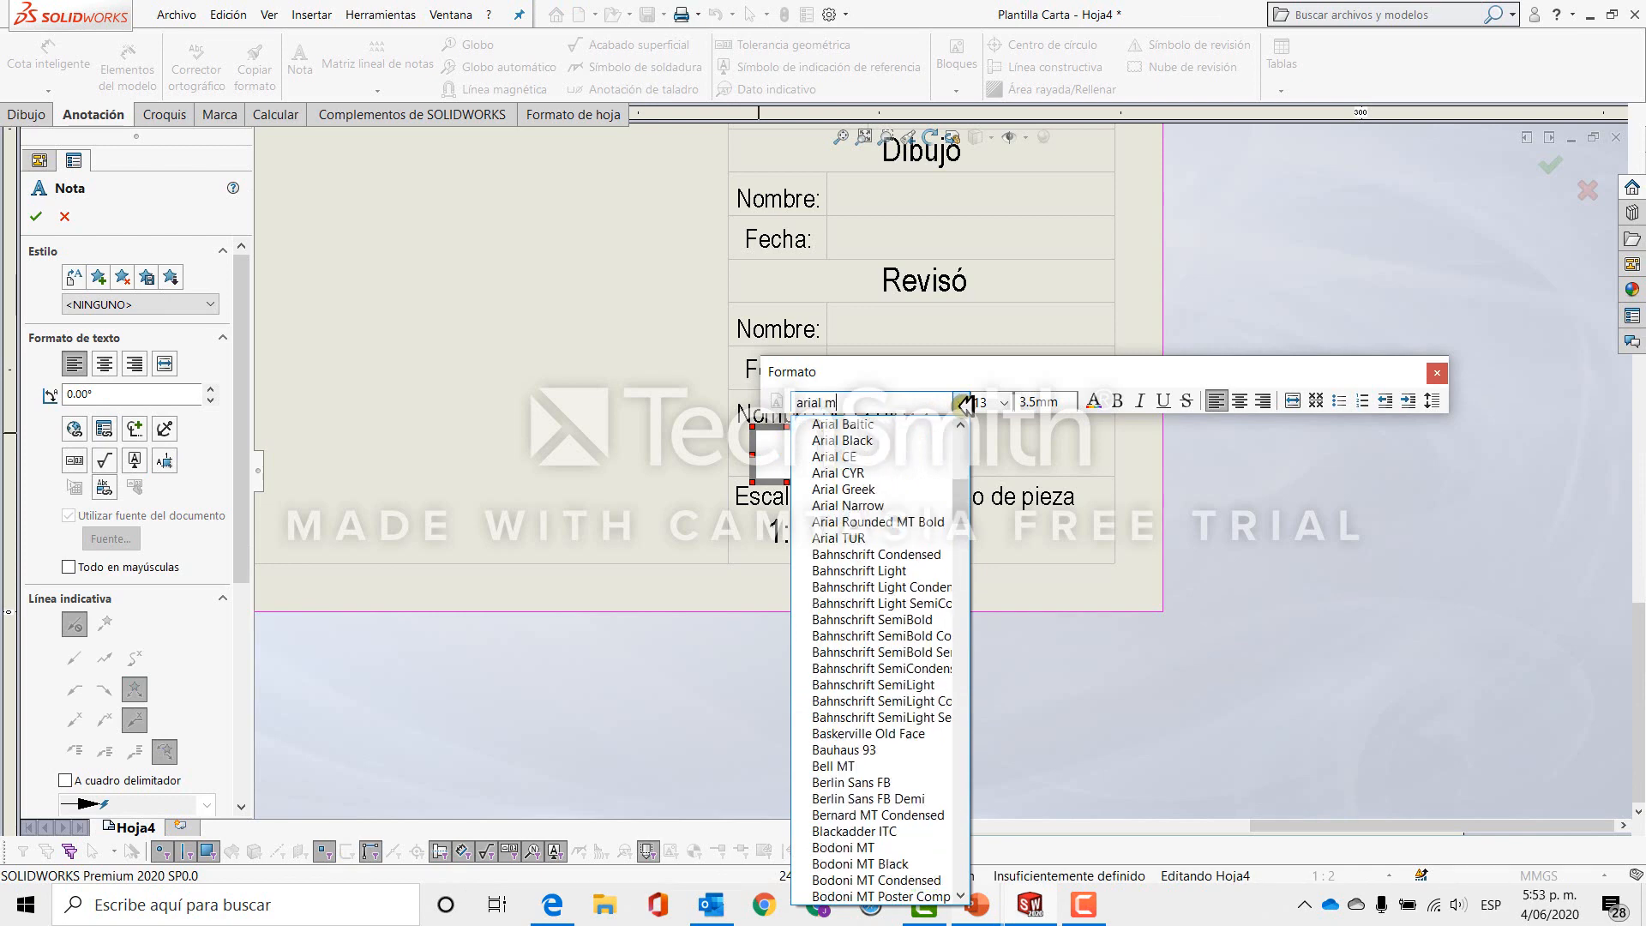
key(BackSpace)
text(n)
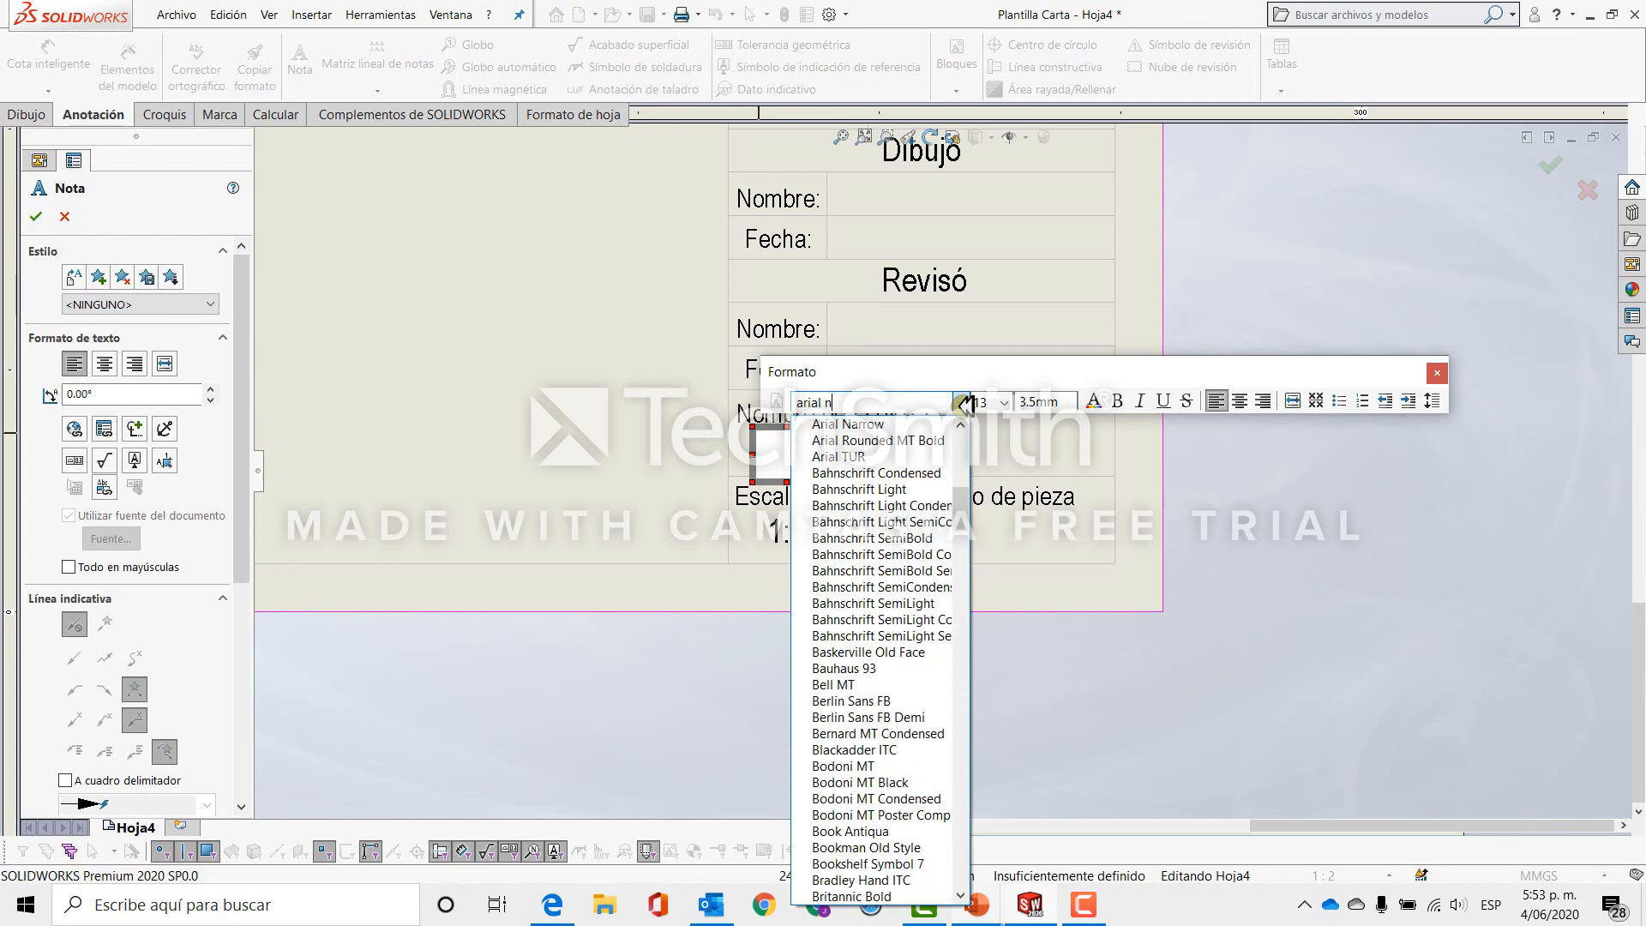
key(Return)
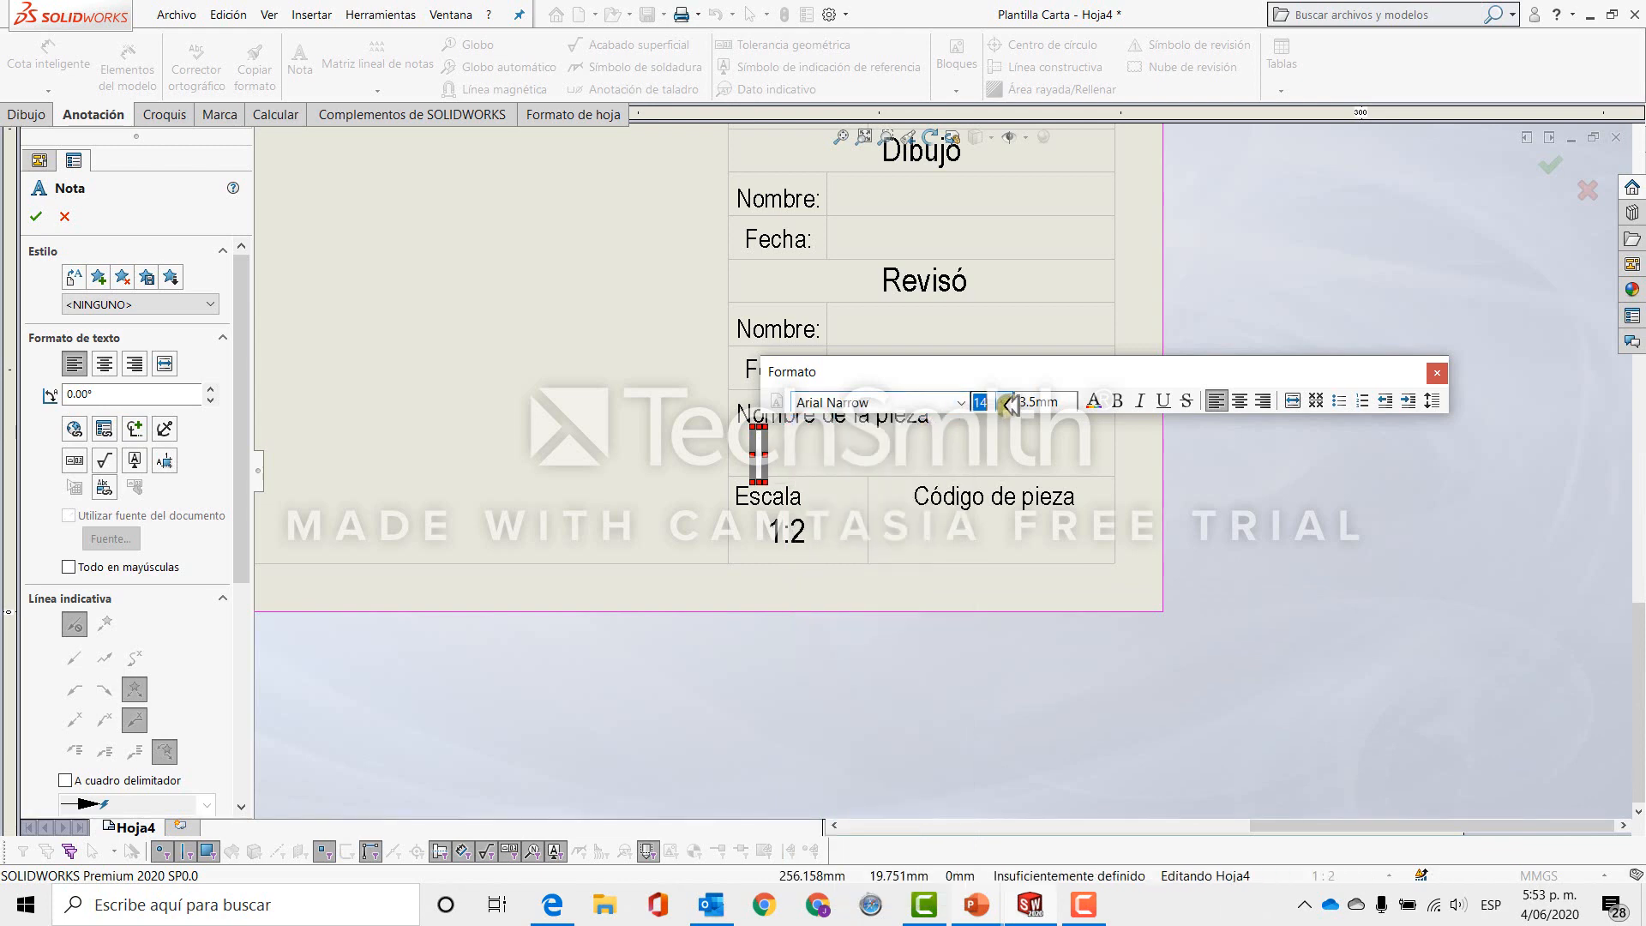
click(1005, 403)
click(999, 460)
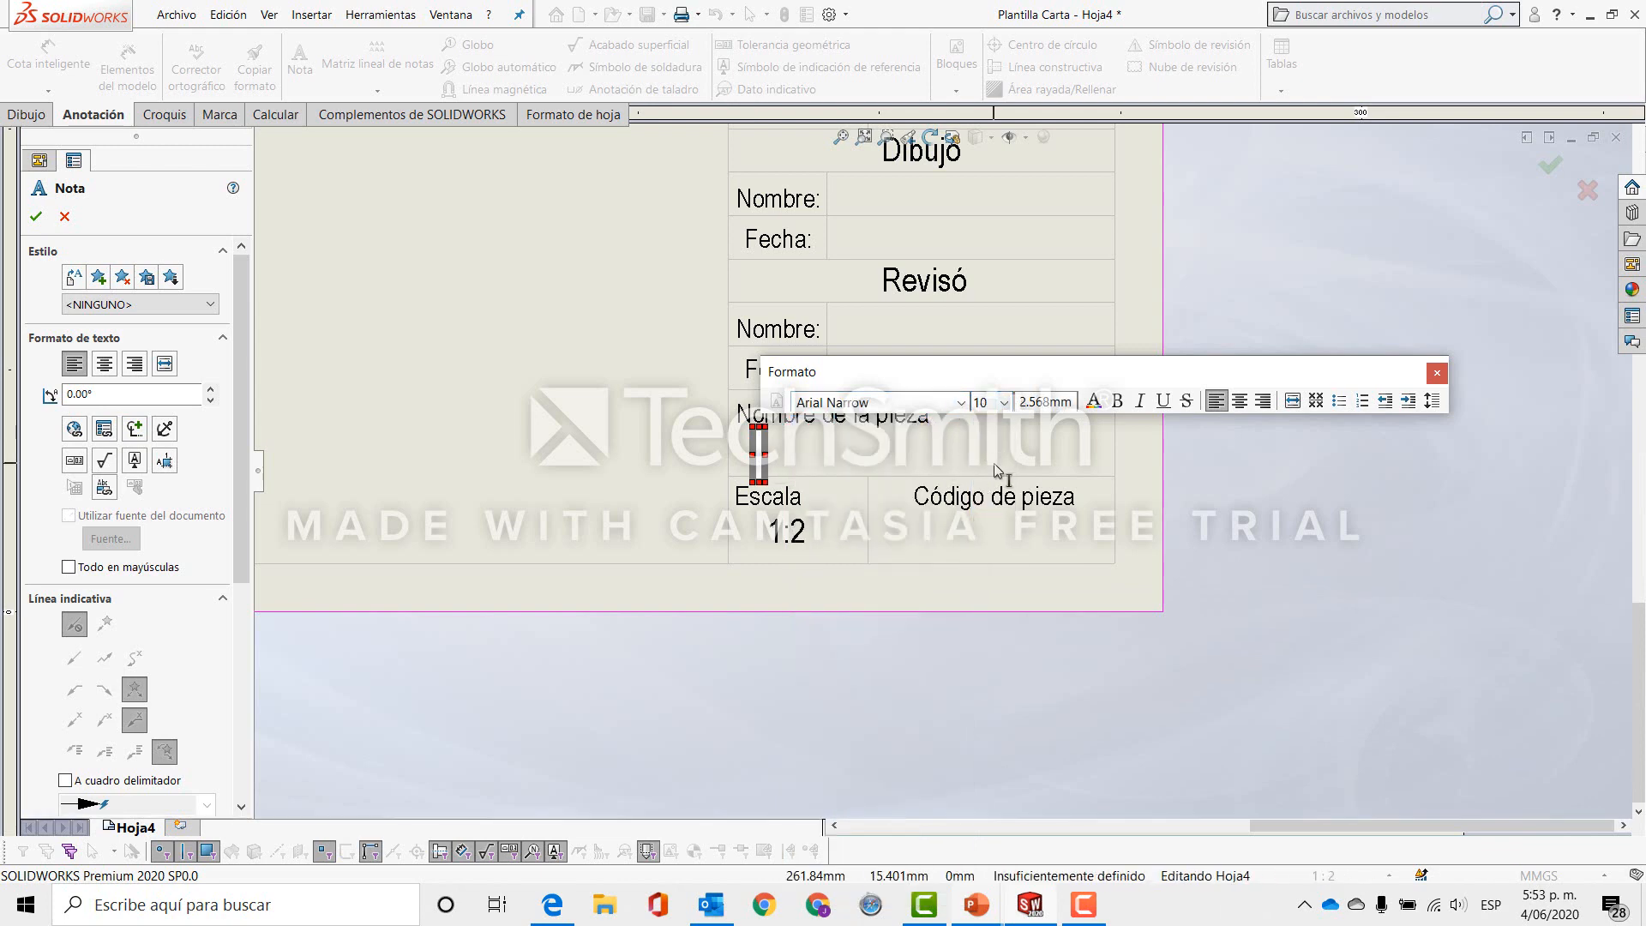
Start a property link for the part-name note, using Modelo encontrado aquí as the source, and check the available property names.
click(105, 429)
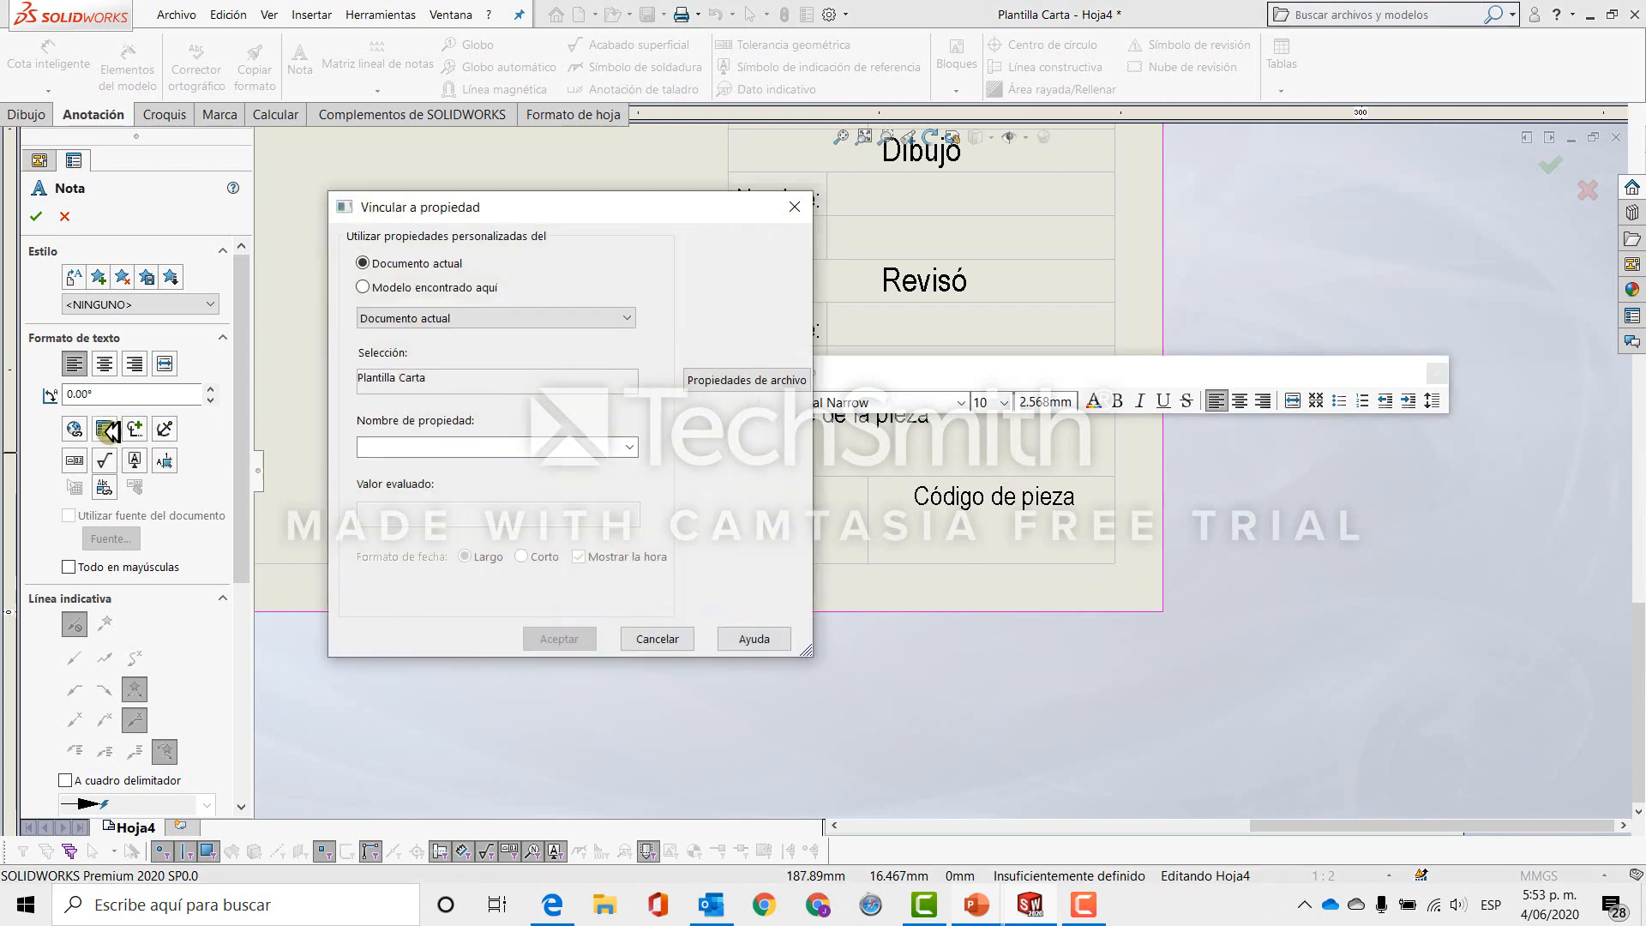
drag(558, 211, 454, 233)
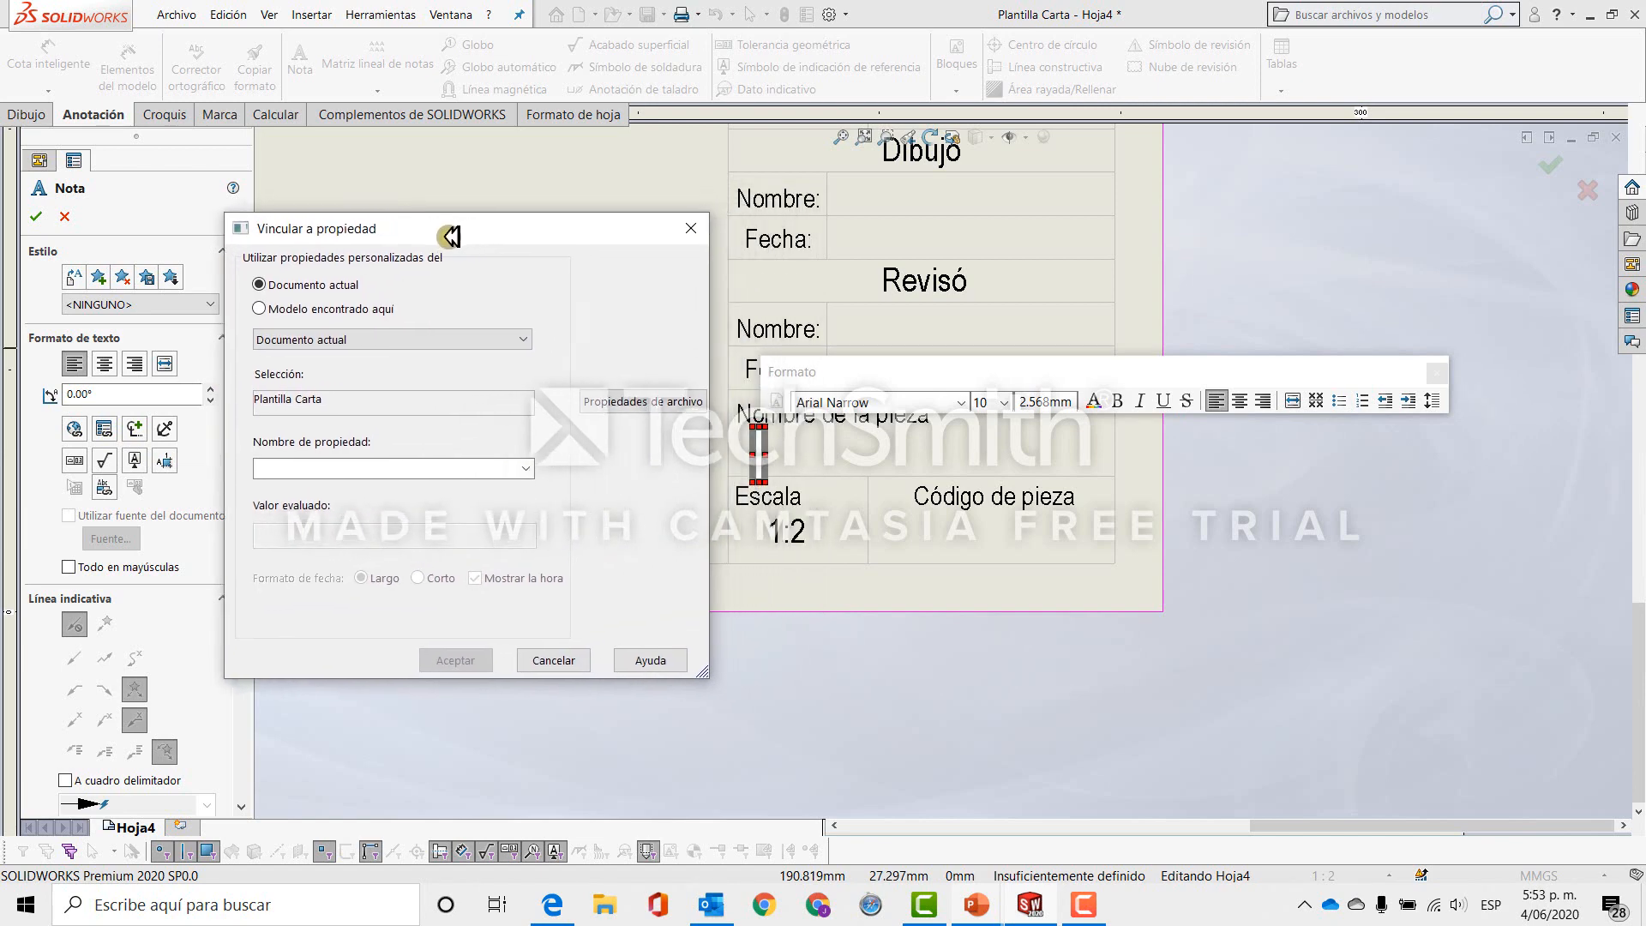
click(319, 309)
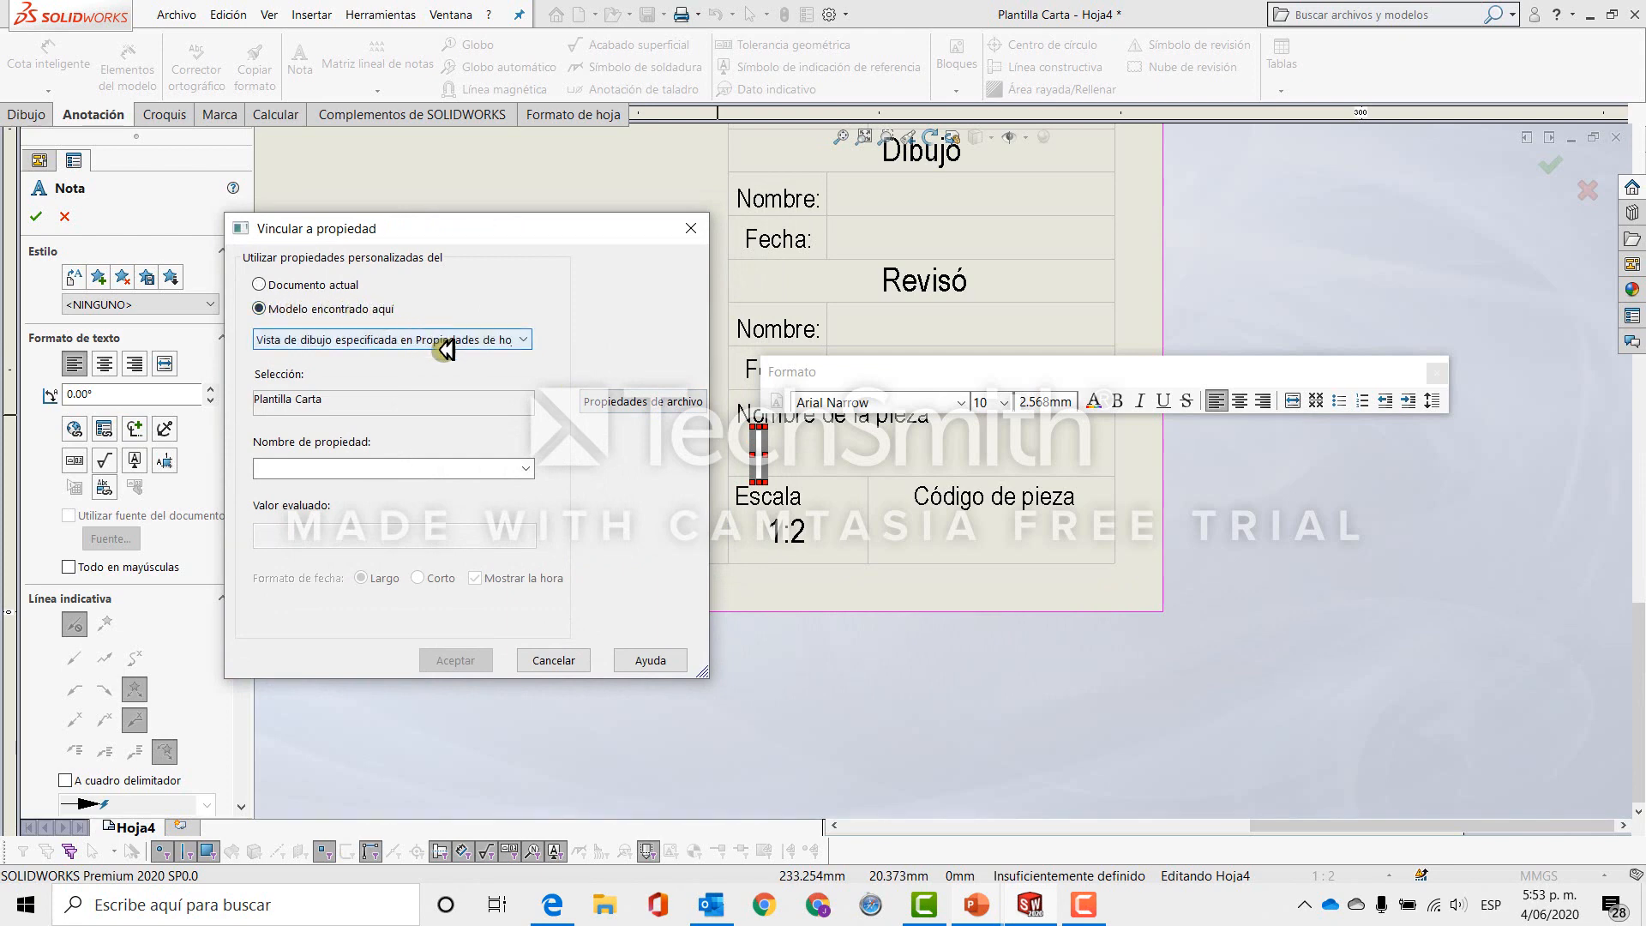
click(526, 467)
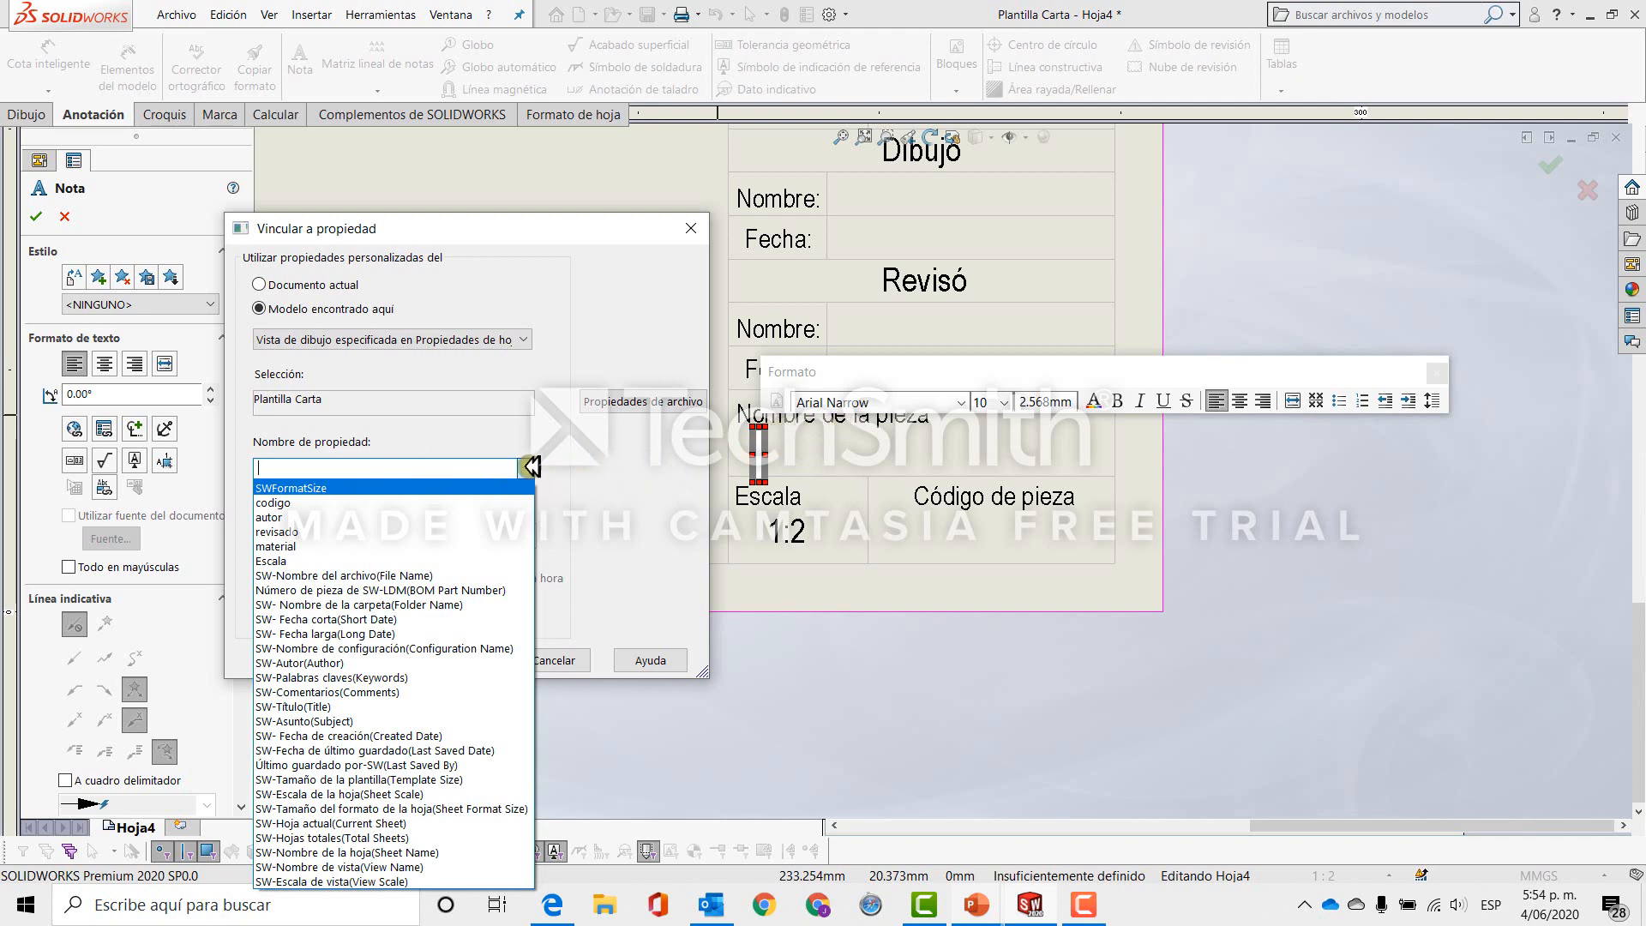
click(399, 452)
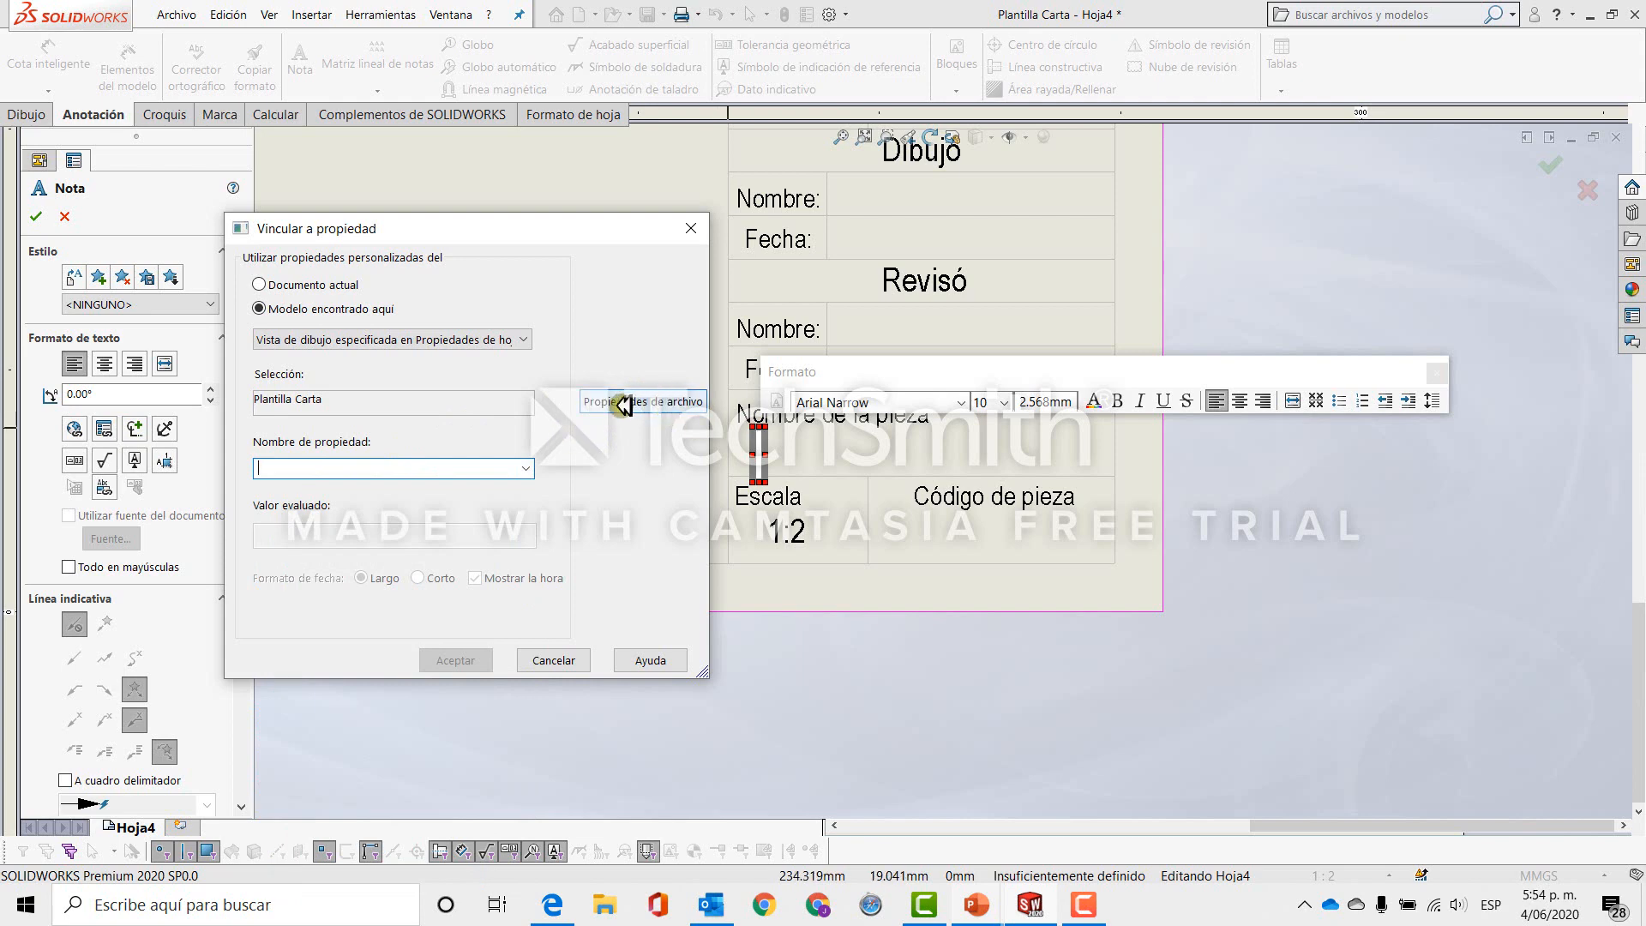
Add a custom text property named "nombre de la pieza" to the drawing's file properties.
click(662, 401)
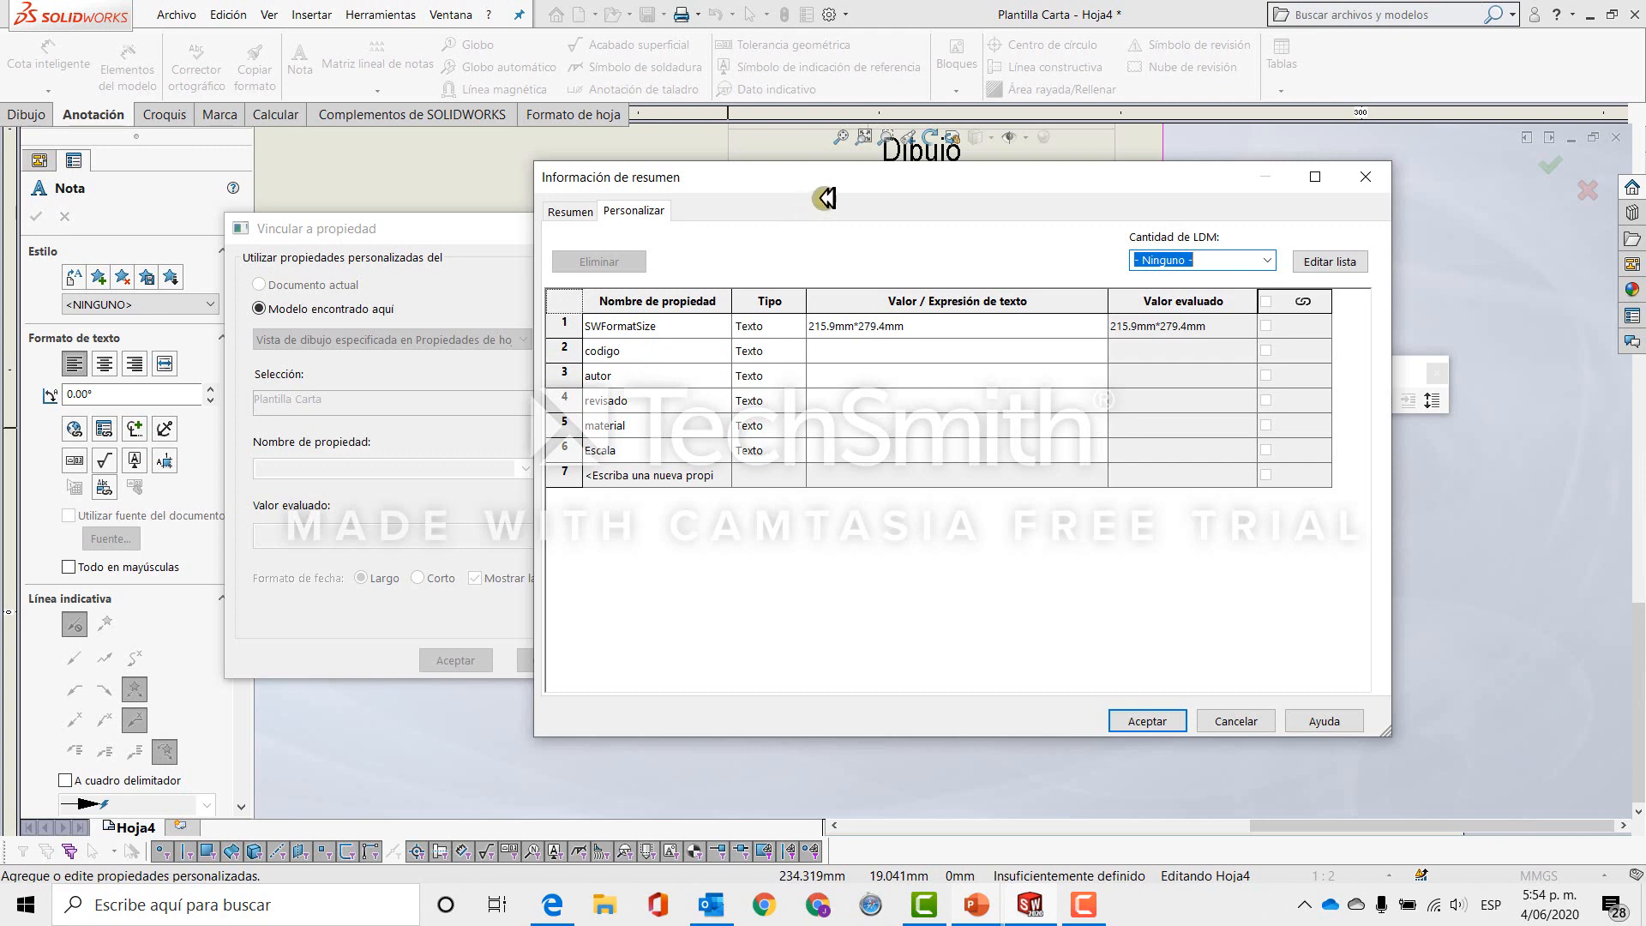
mouse_move(838, 175)
mouse_down()
mouse_move(837, 573)
mouse_move(854, 295)
mouse_up()
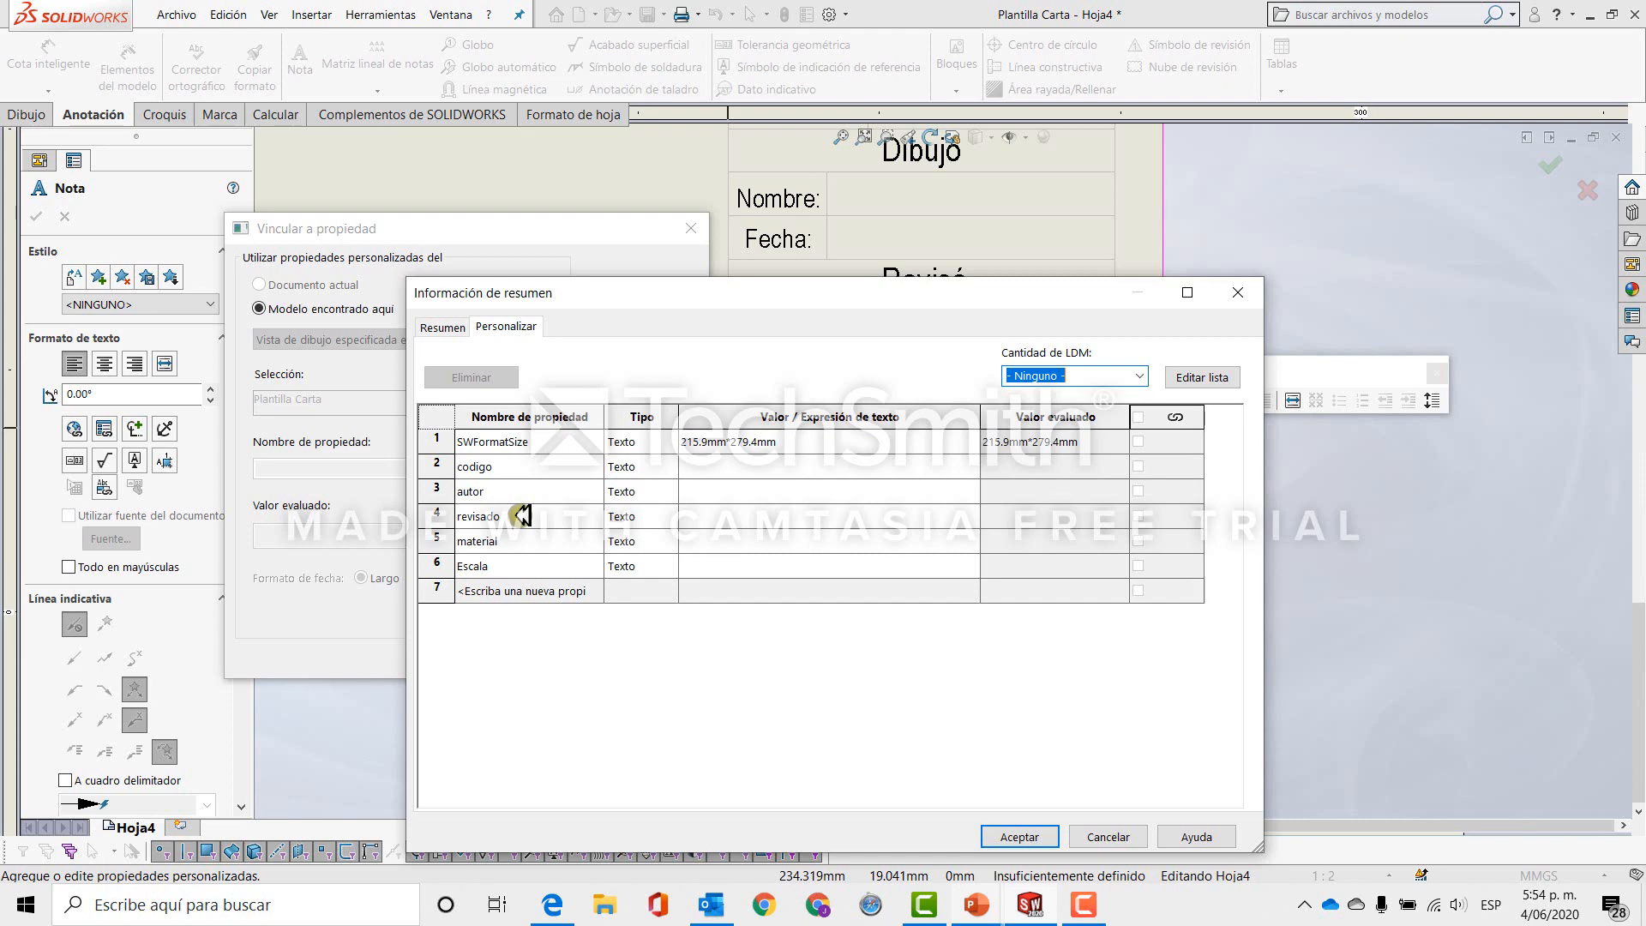
drag(733, 299, 725, 244)
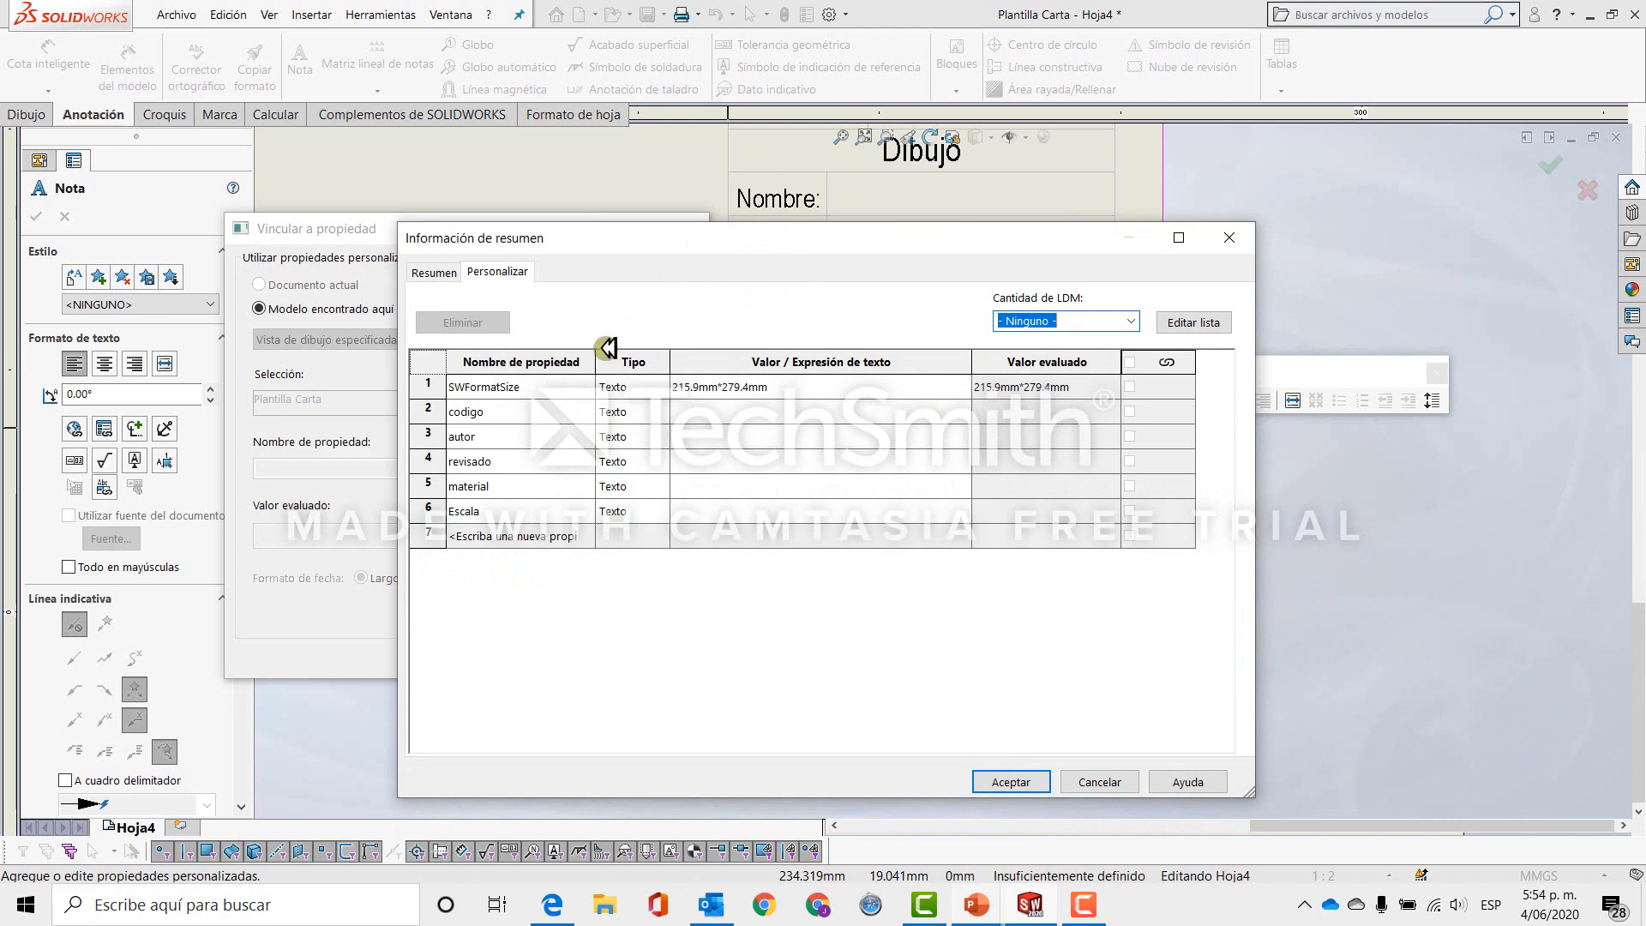
click(583, 537)
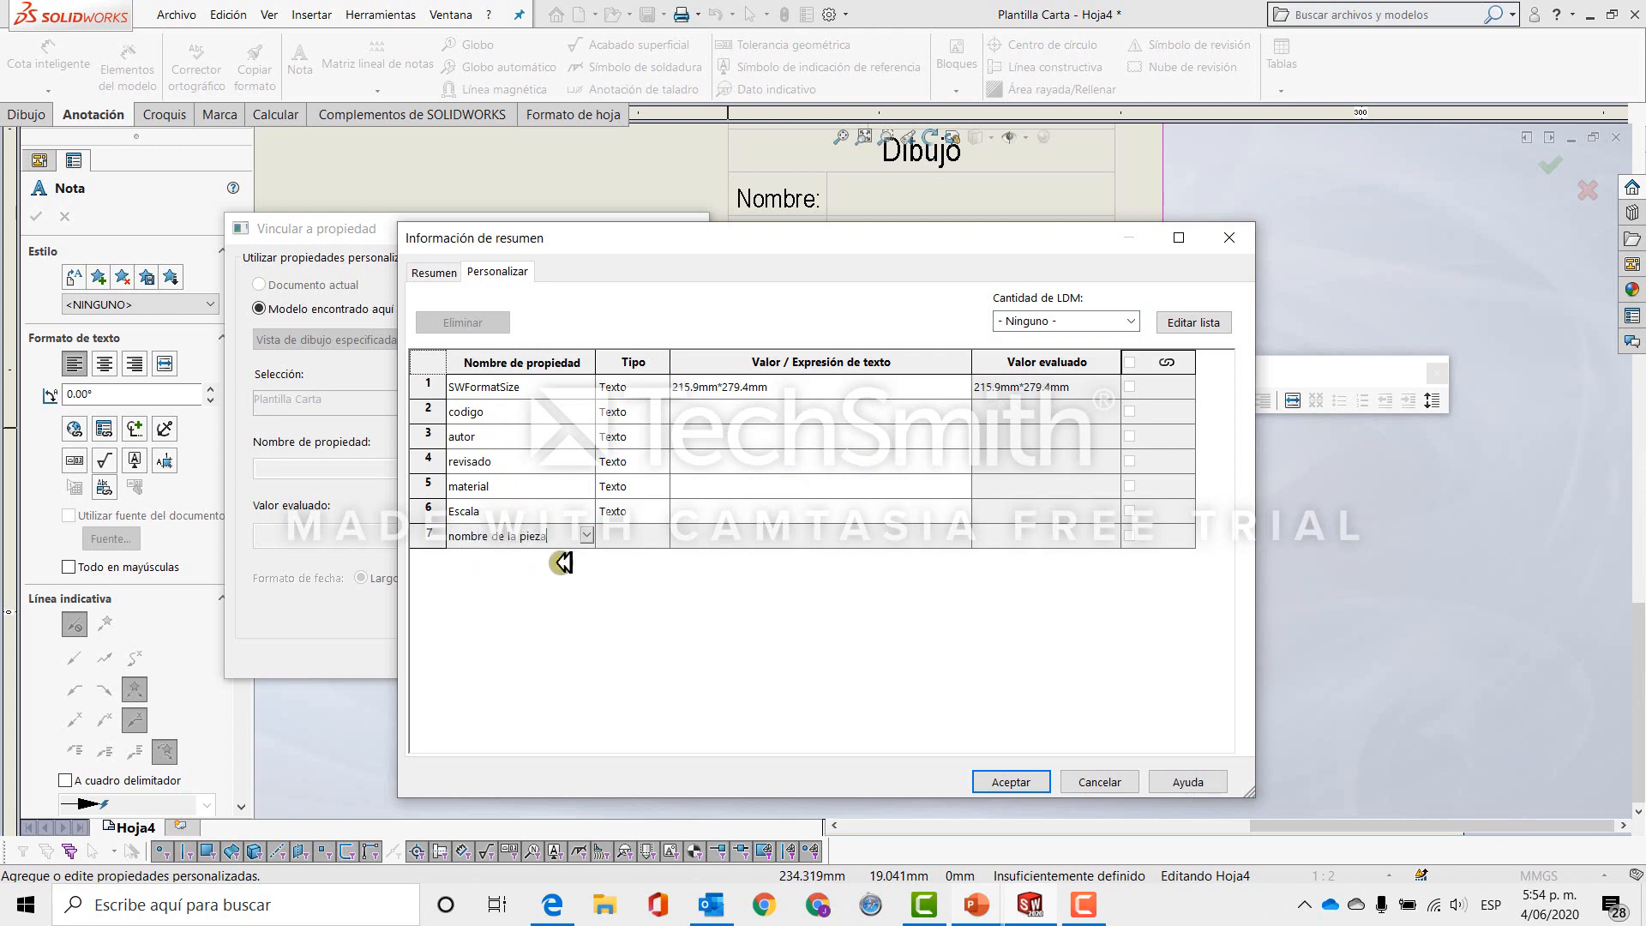
click(610, 561)
click(1014, 785)
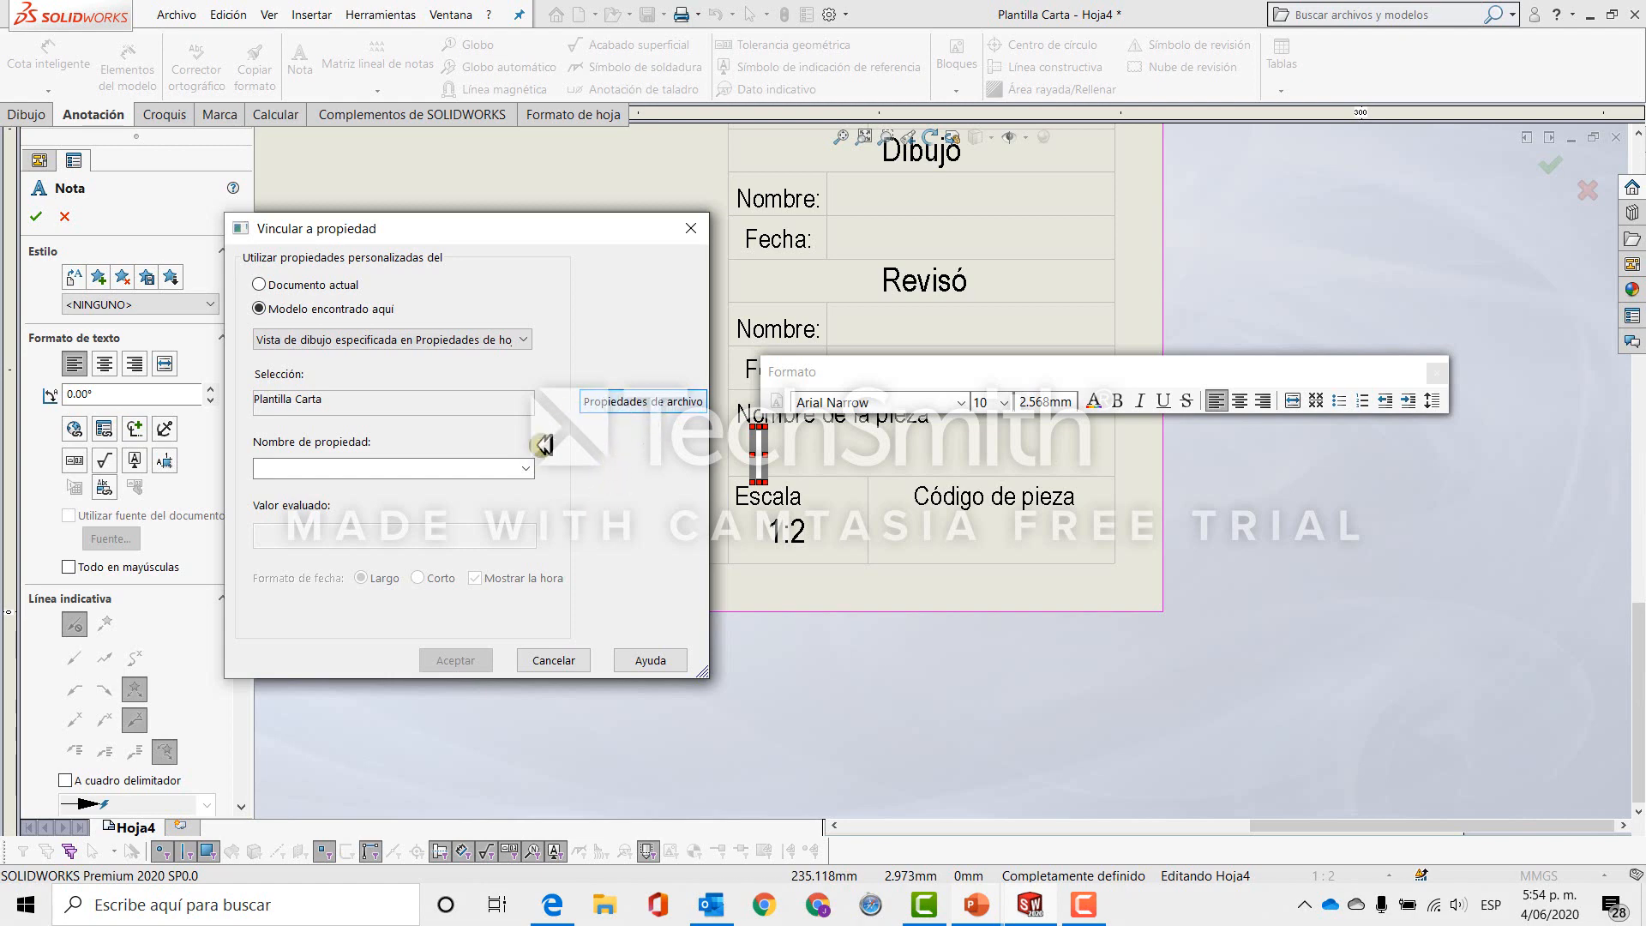
Link the part-name note to the "nombre de la pieza" property, place it, and end the note command.
click(525, 468)
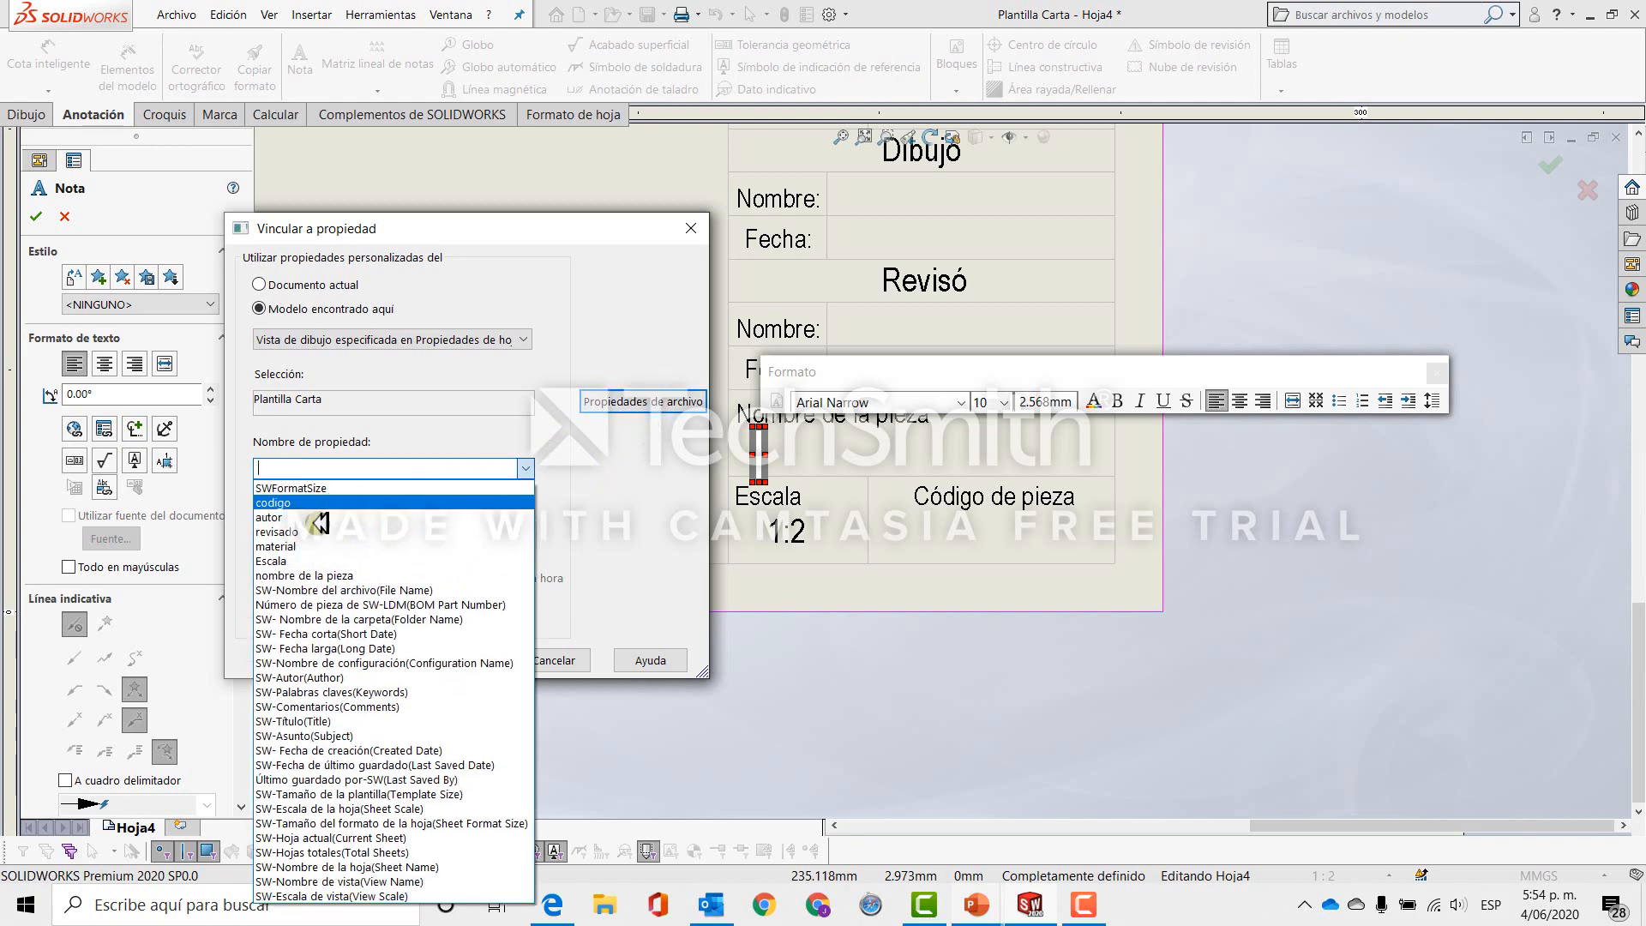
click(358, 575)
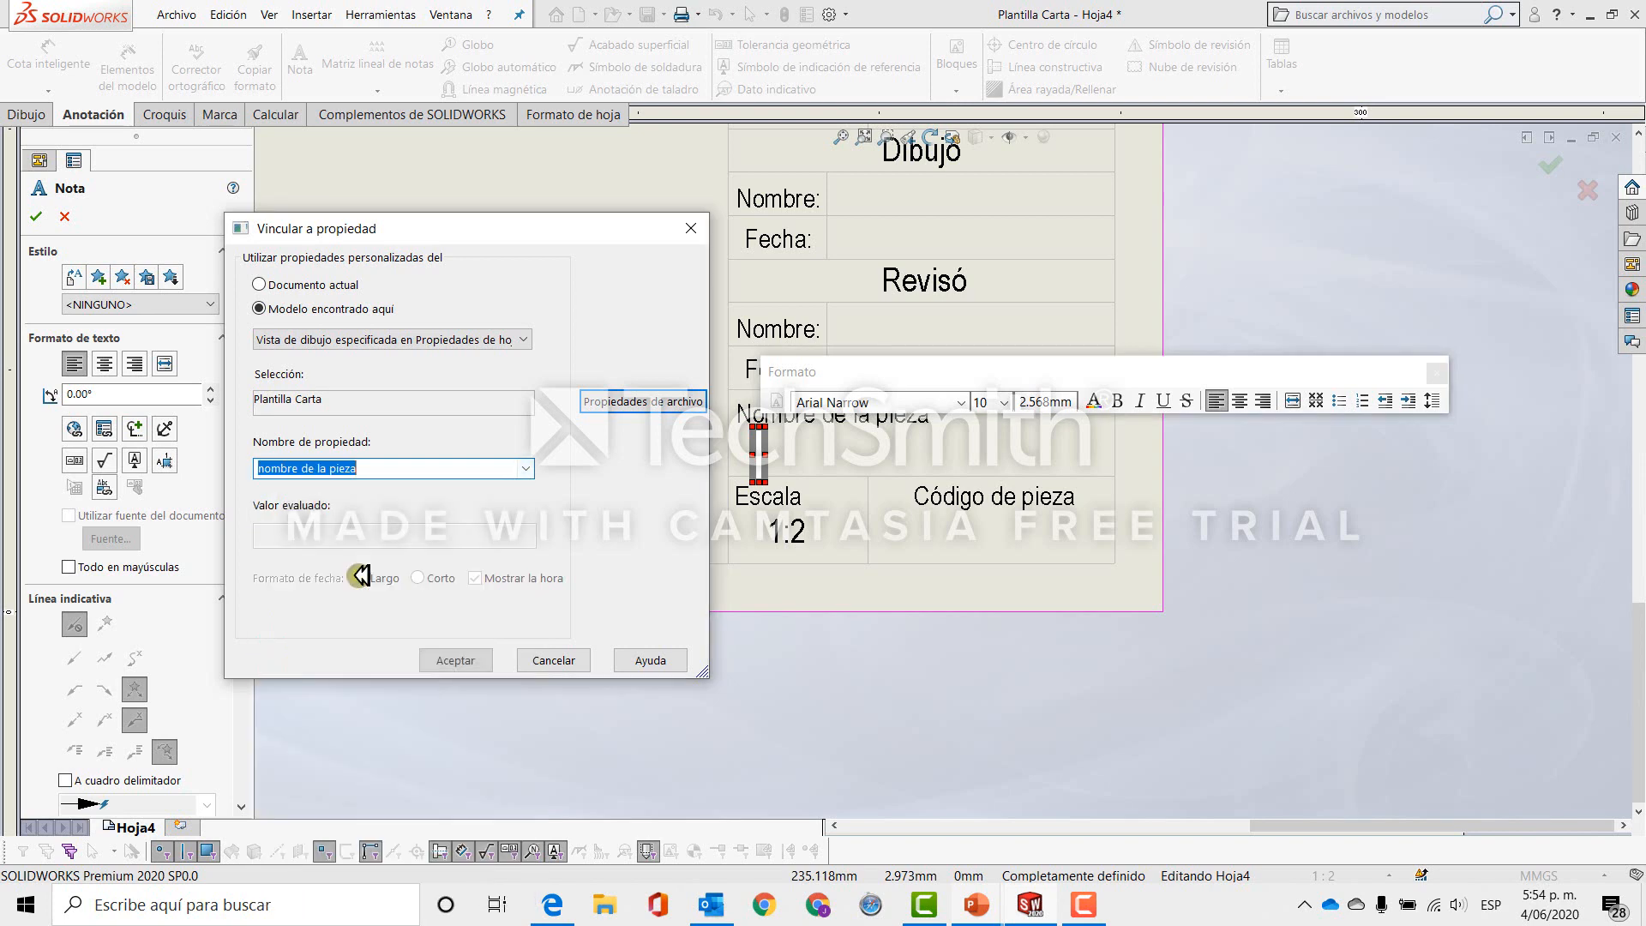
click(463, 660)
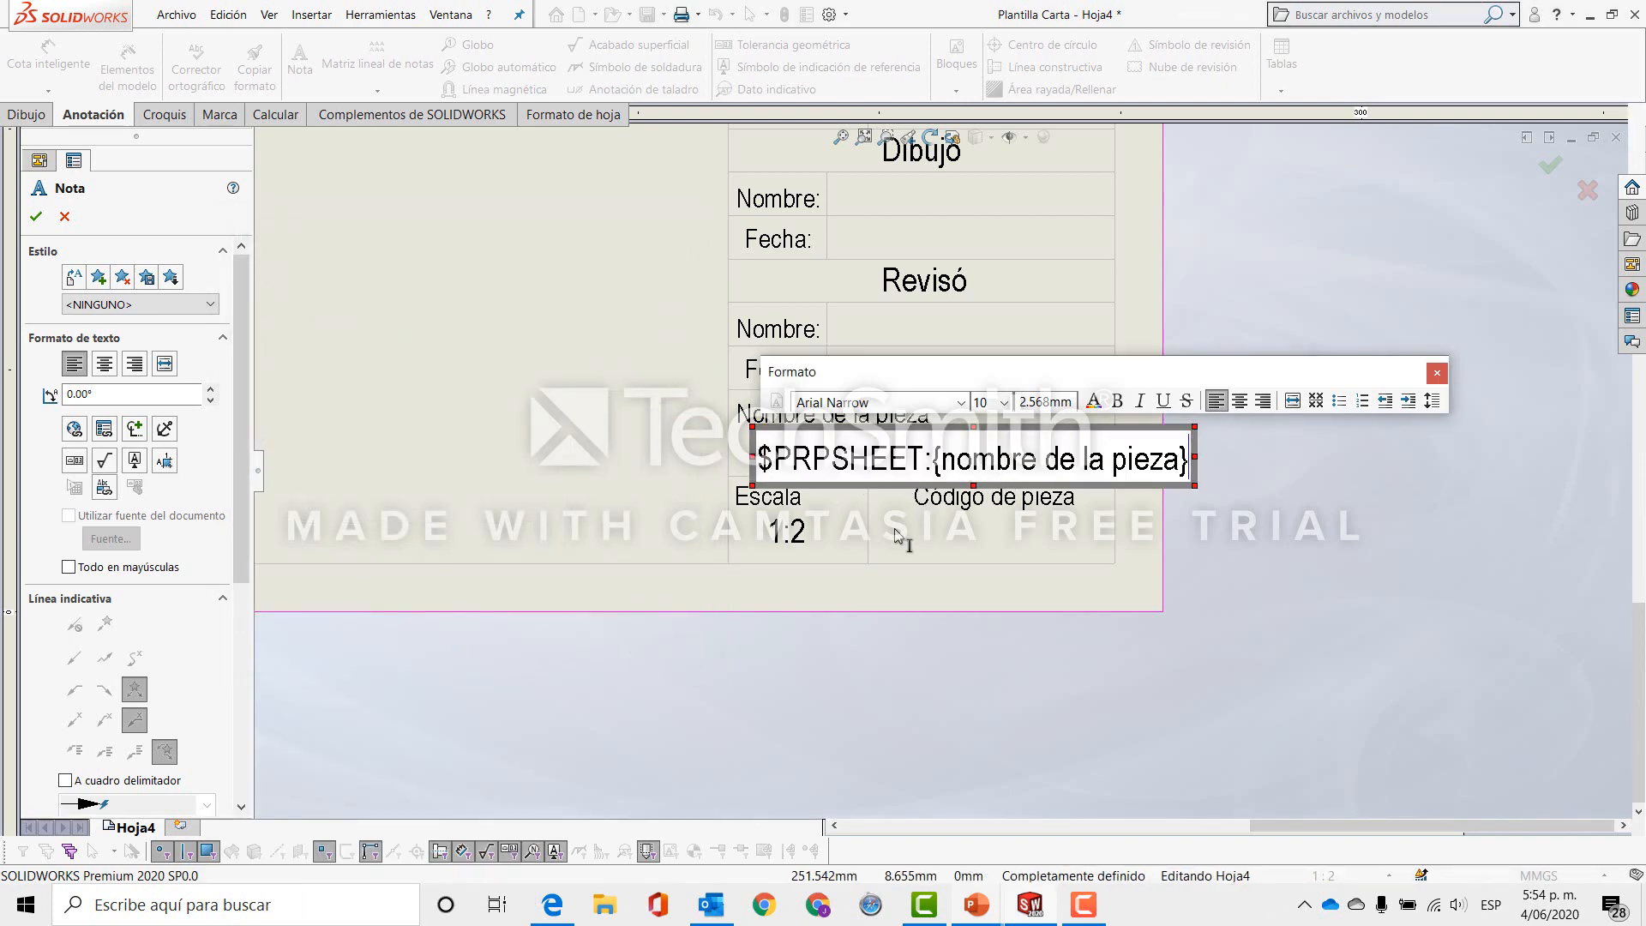
click(1279, 489)
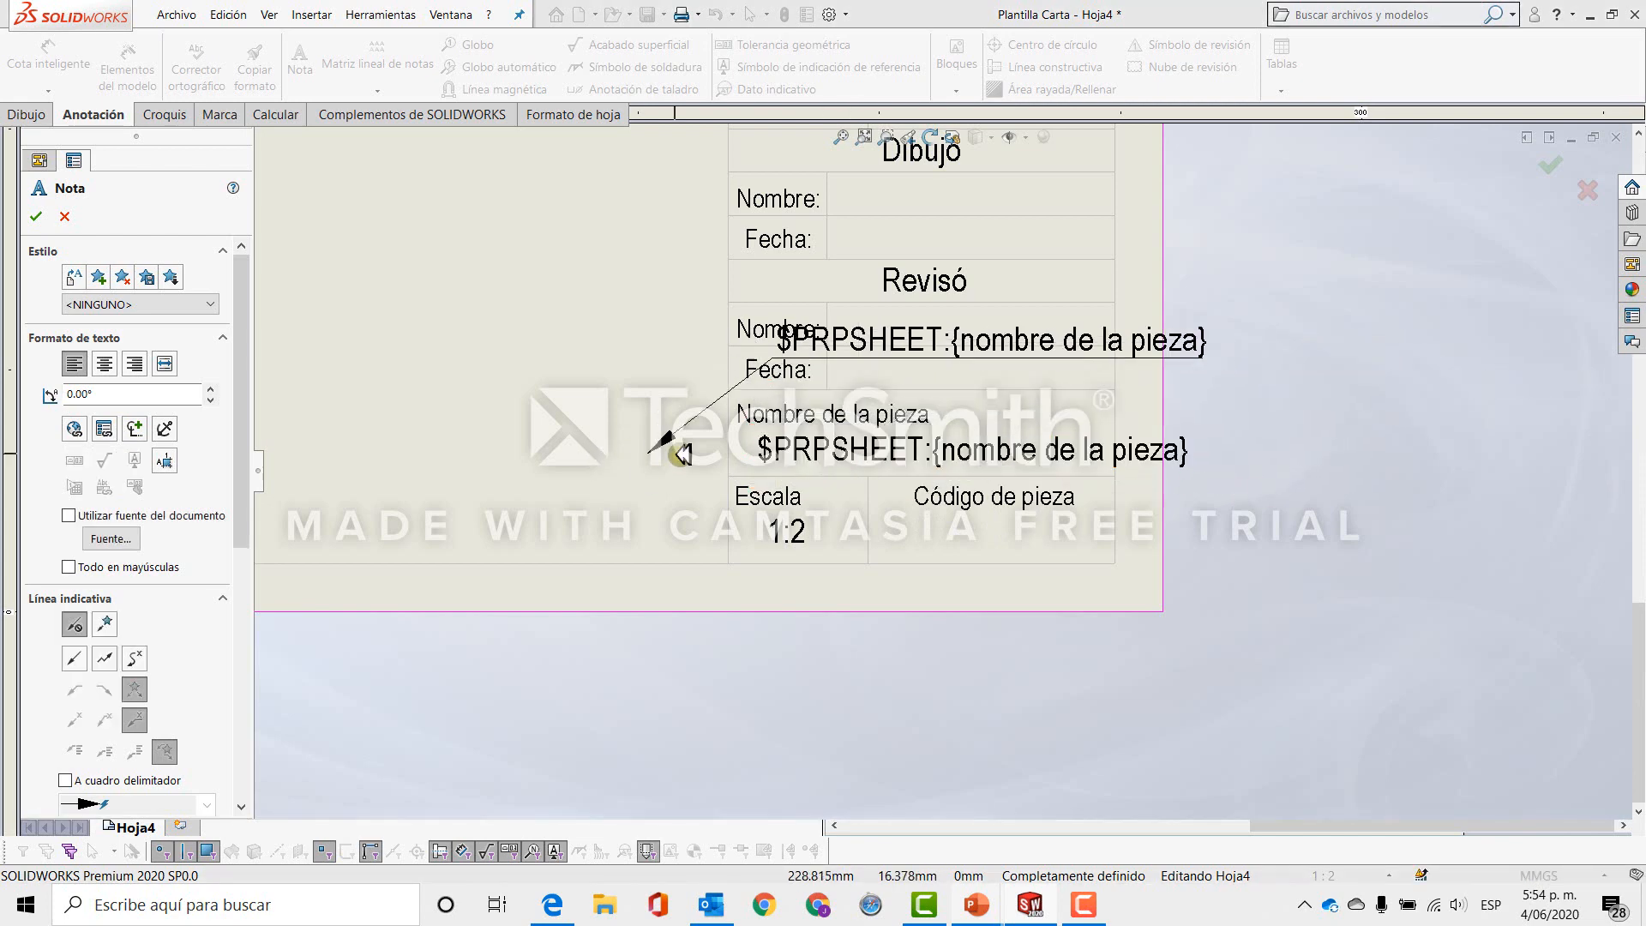
key(Escape)
Move the linked part-name note to the left so it starts at the edge of the Nombre de la pieza cell.
click(894, 454)
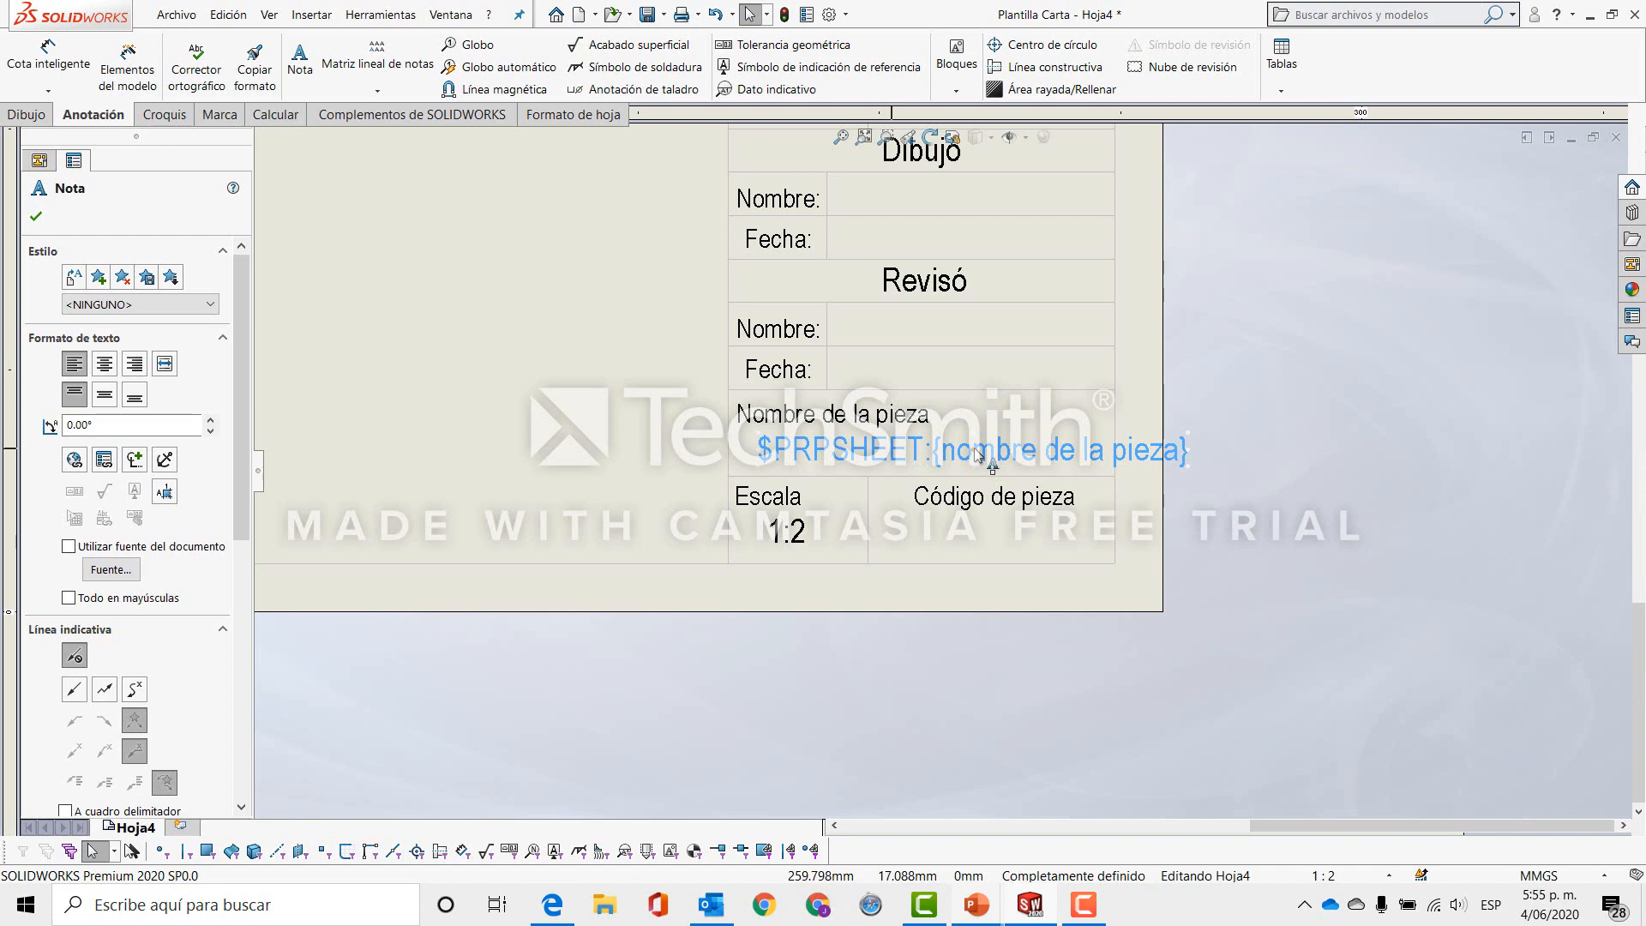
drag(979, 454, 953, 454)
click(943, 686)
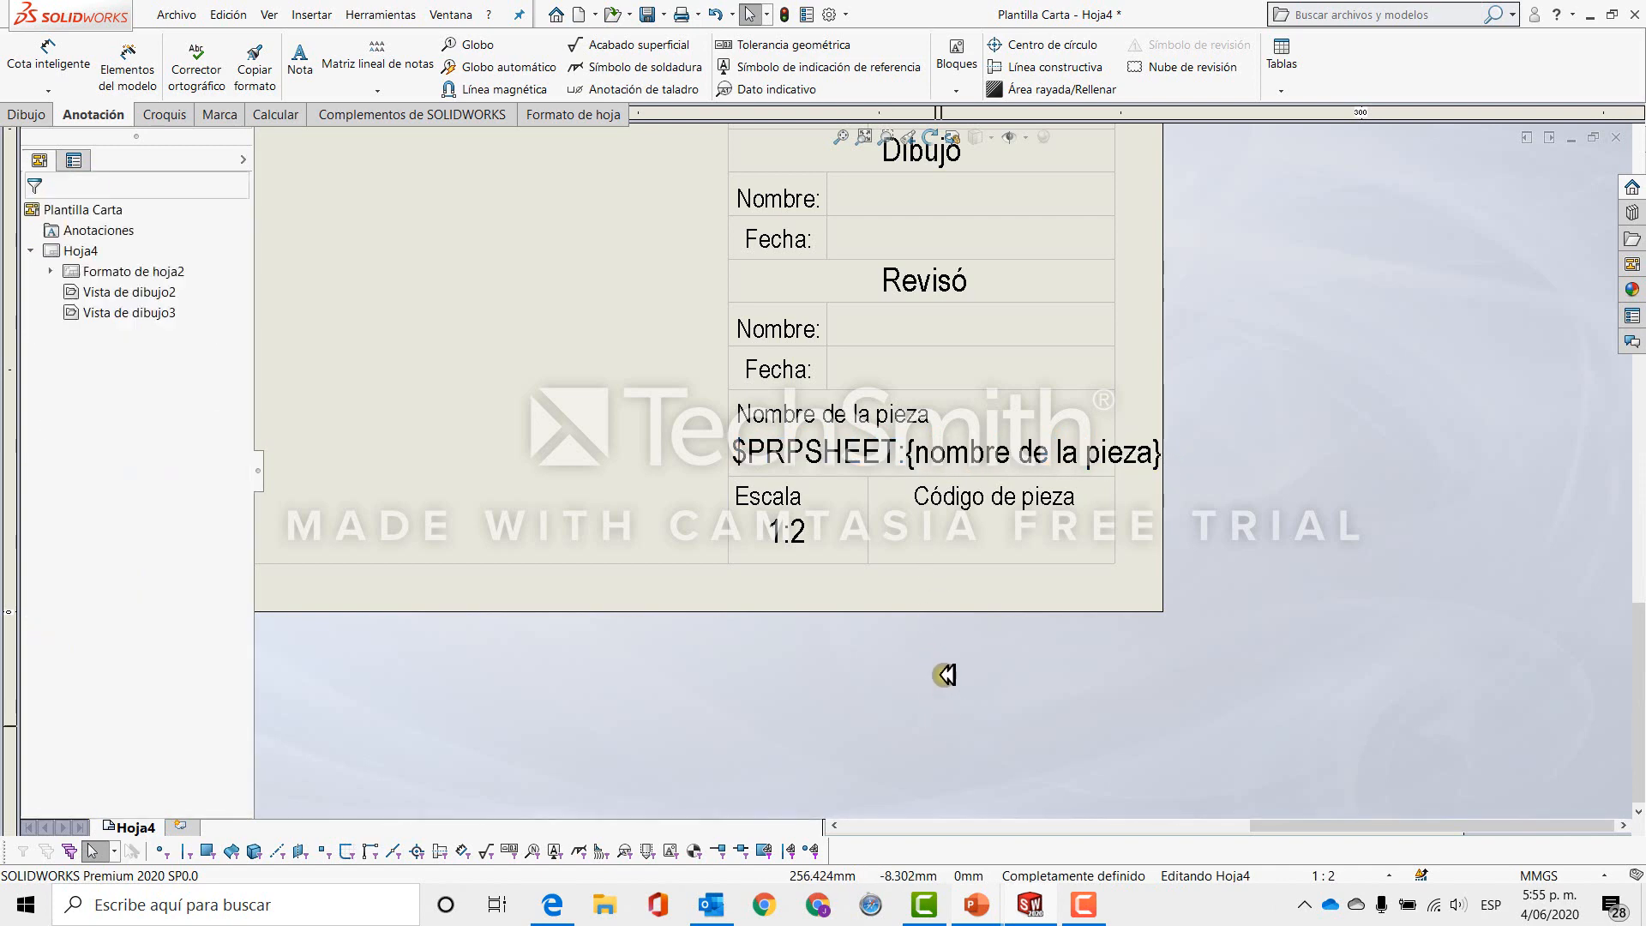
Examine the title block's fields, from the part-name and scale notes up to the general tolerances.
scroll(907, 548, up, 3)
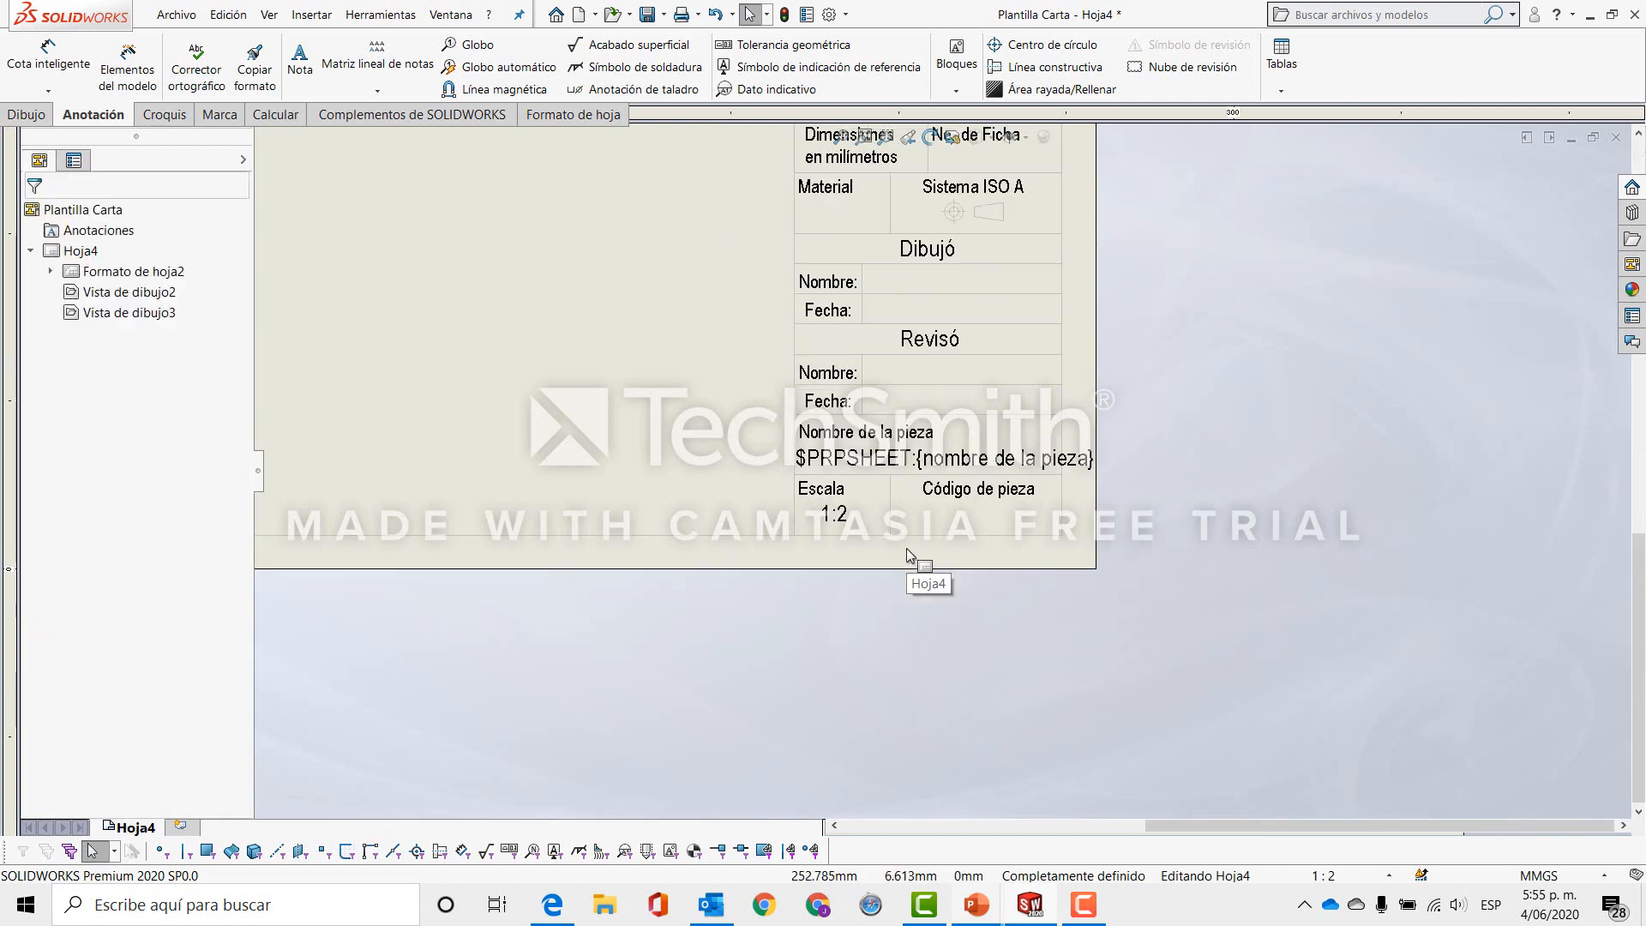
scroll(1001, 481, down, 1)
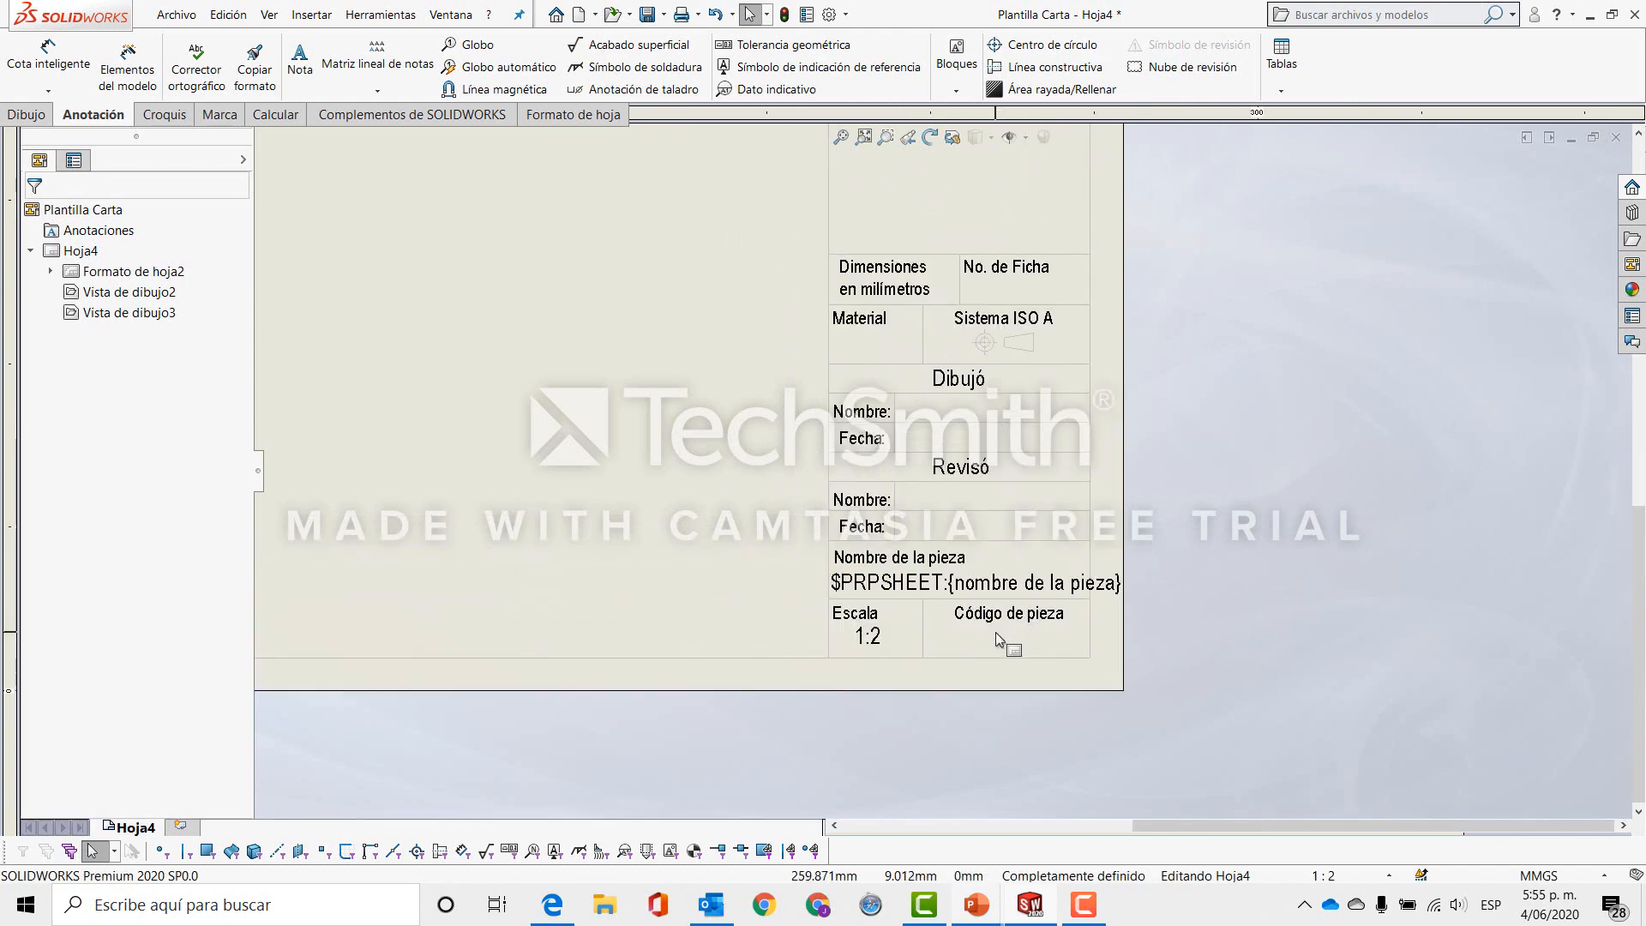
scroll(995, 634, down, 3)
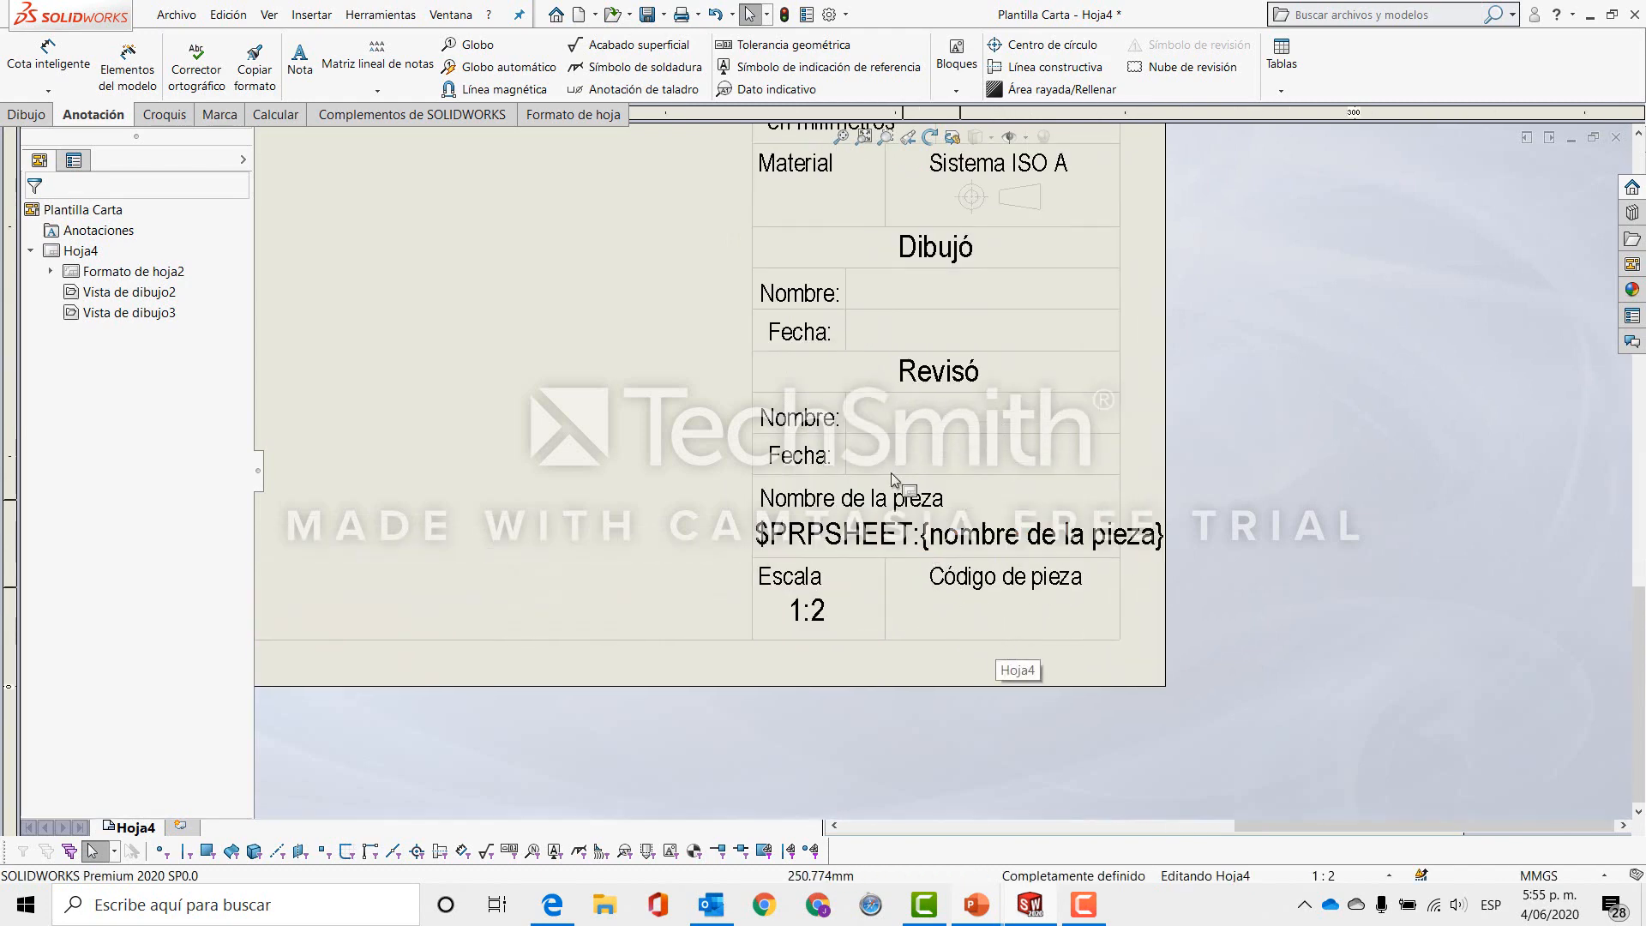
scroll(888, 465, up, 2)
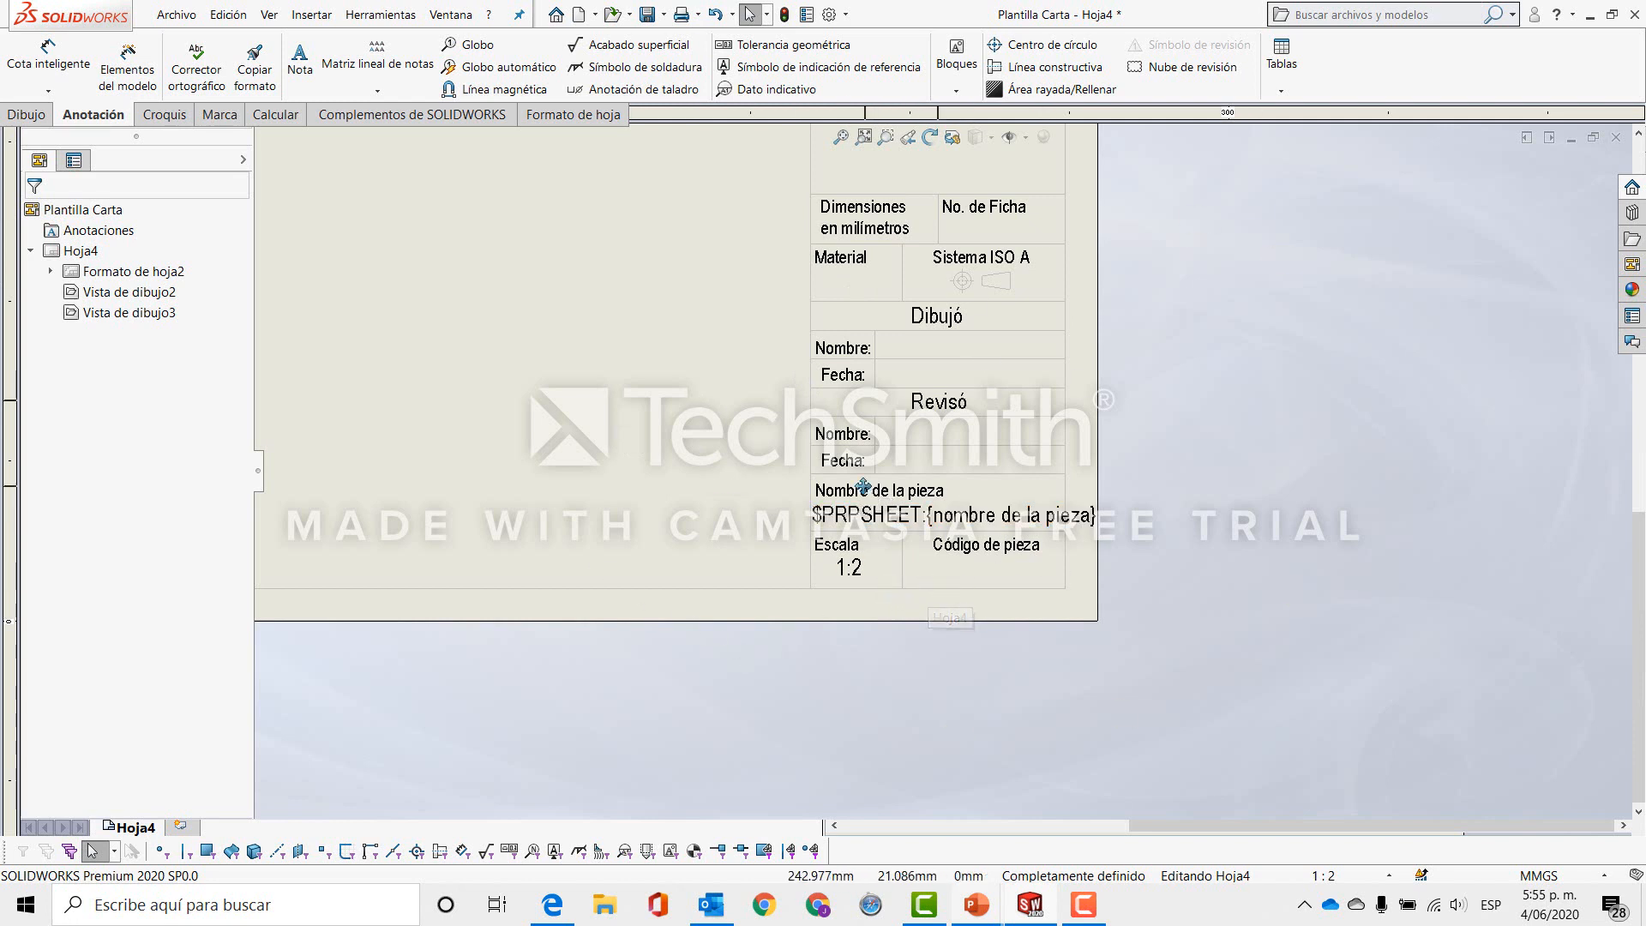
middle_drag(989, 301, 1009, 486)
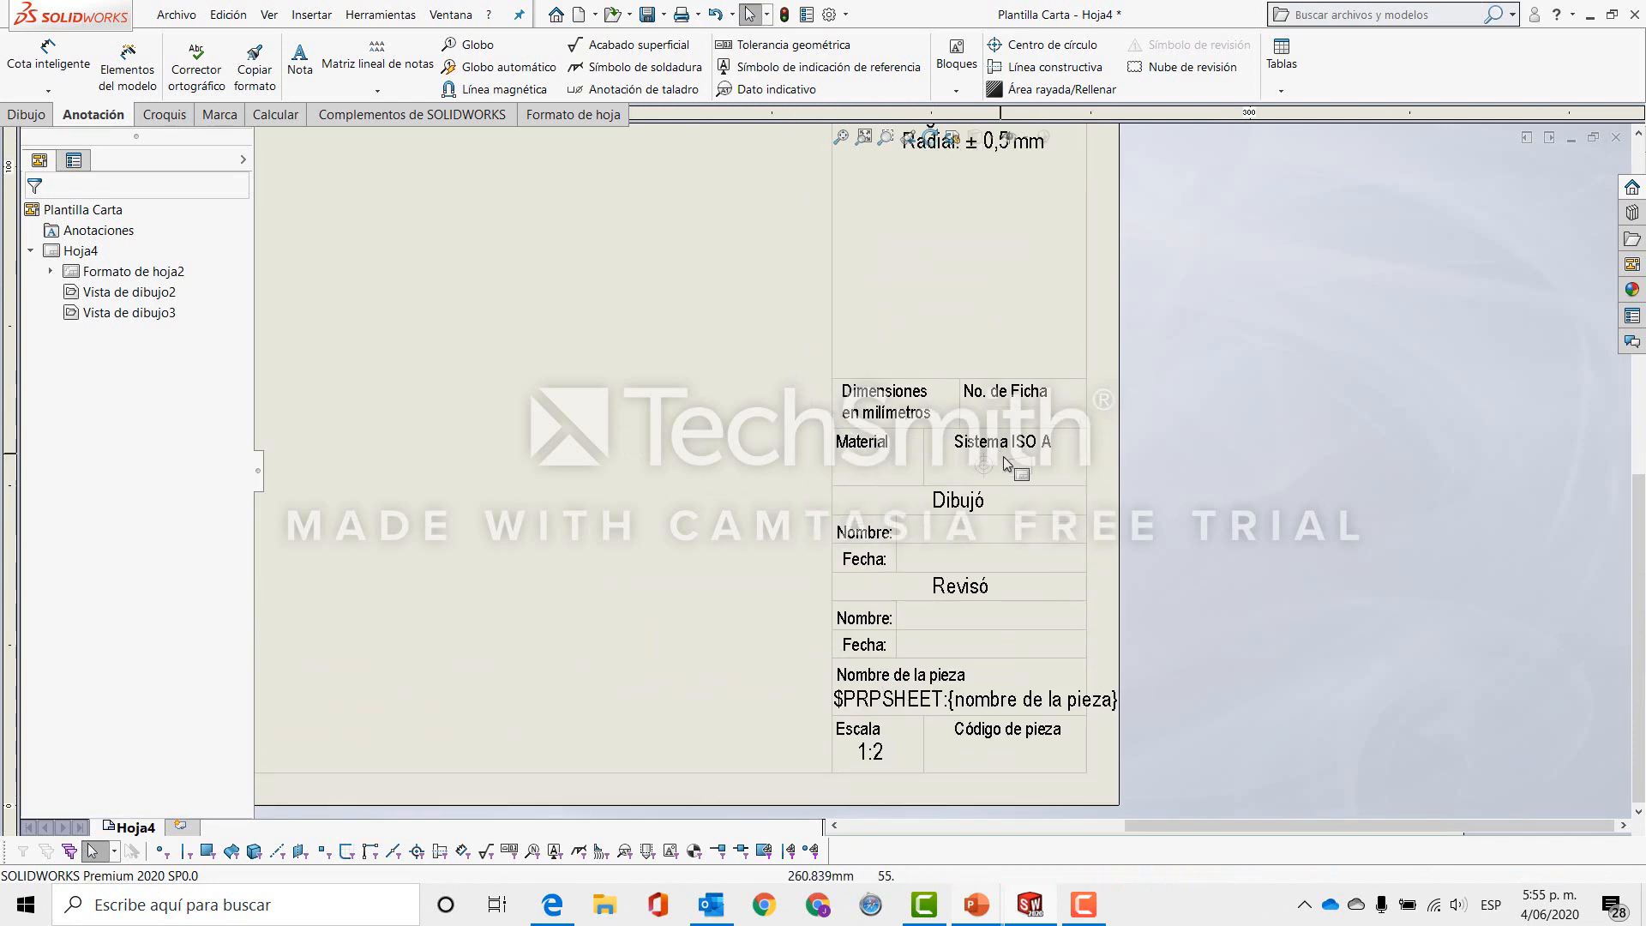
scroll(1069, 629, up, 2)
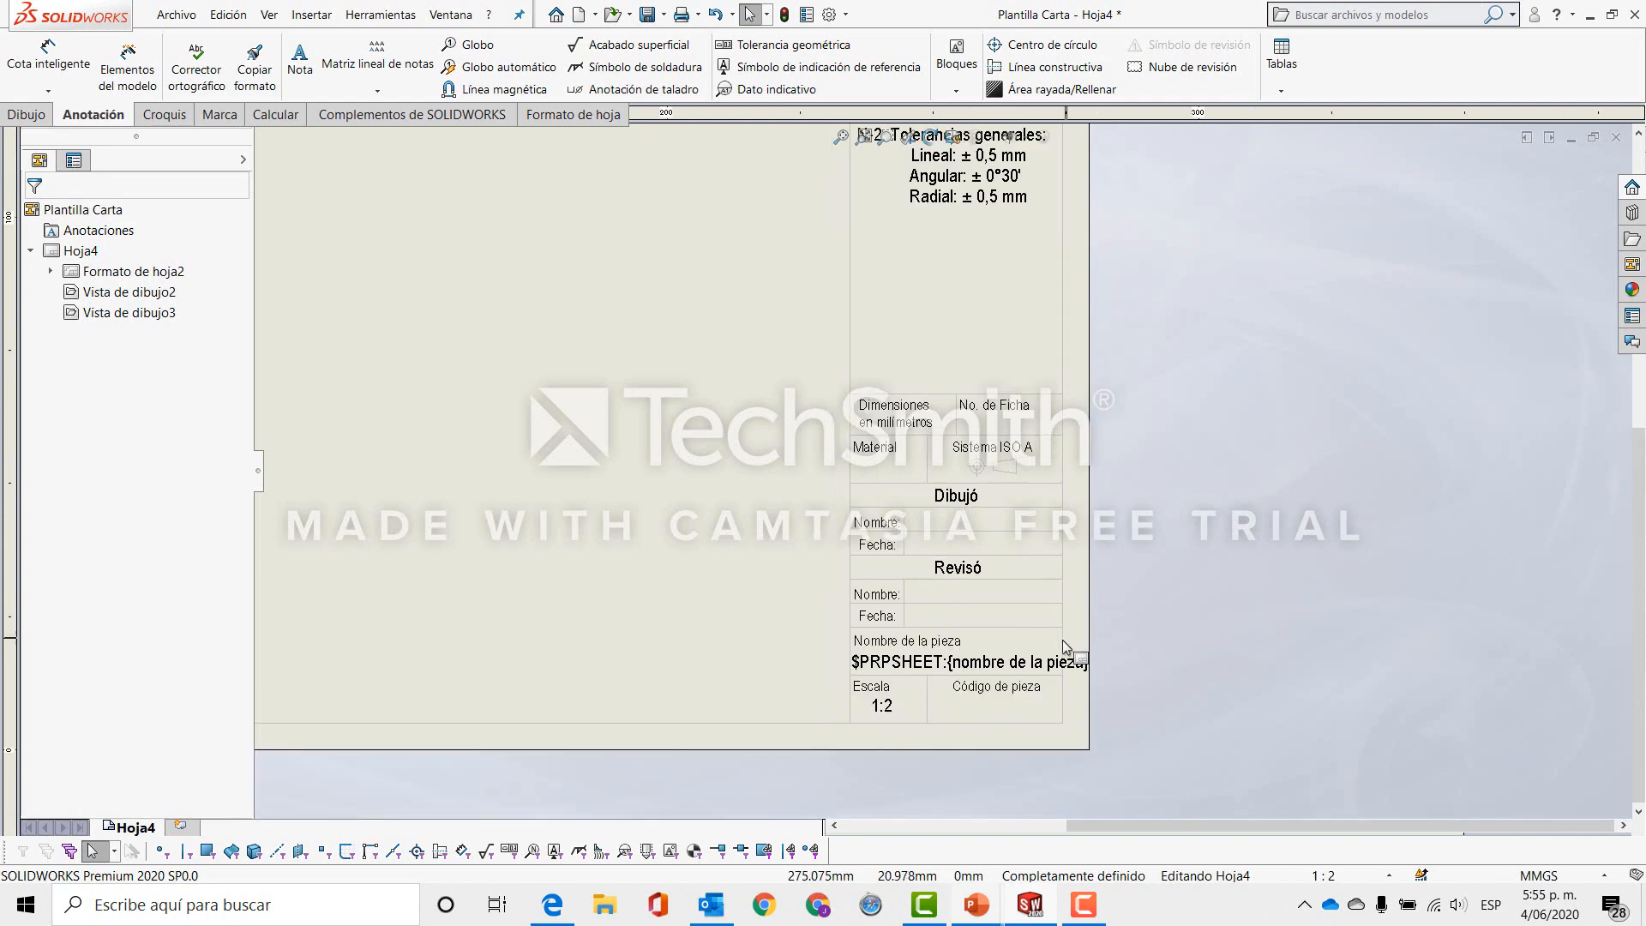
scroll(1009, 525, up, 2)
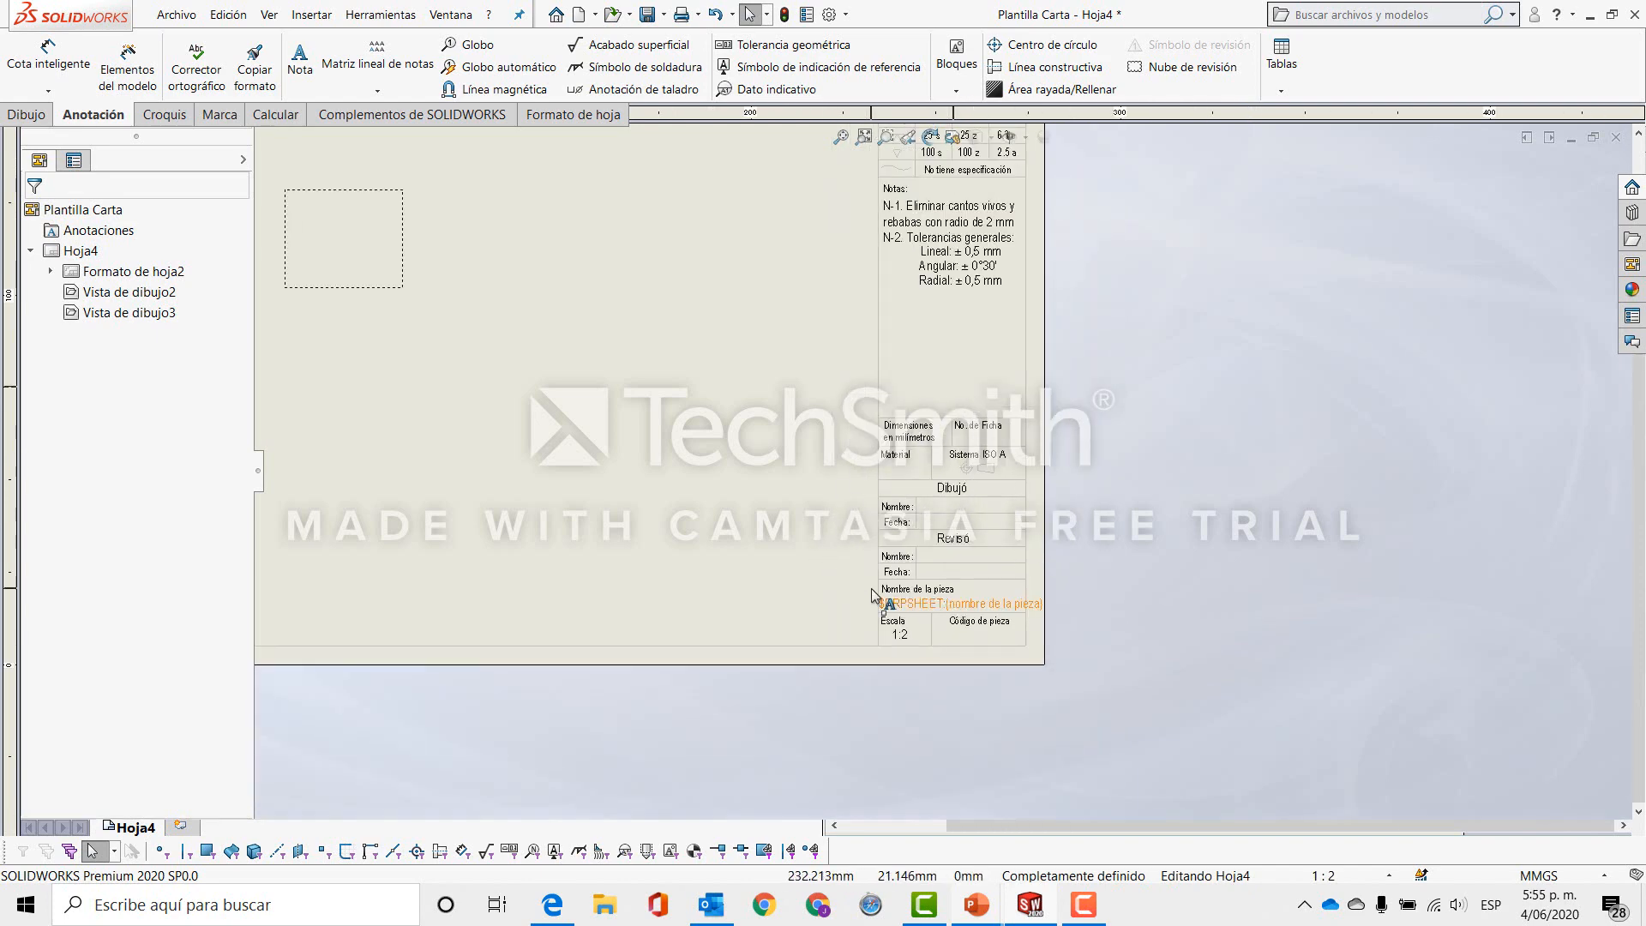
scroll(848, 634, down, 2)
Switch to the PowerPoint slideshow and review the slides on automating the template, saving the sheet format, and selecting it from the library.
mouse_move(1005, 907)
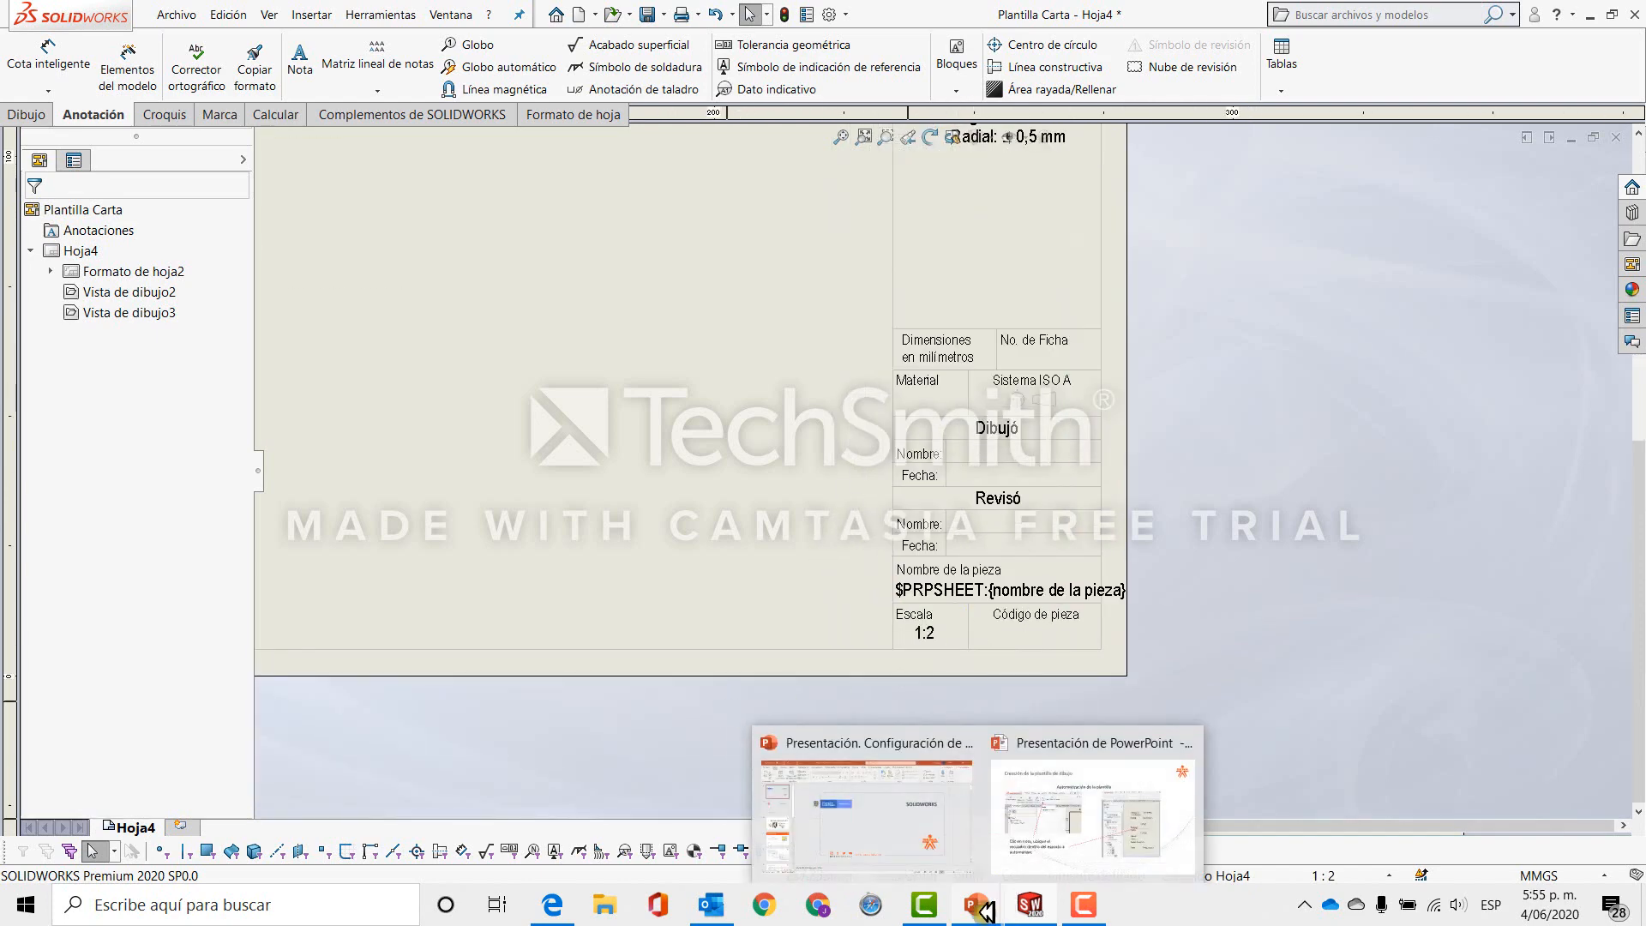
click(1057, 823)
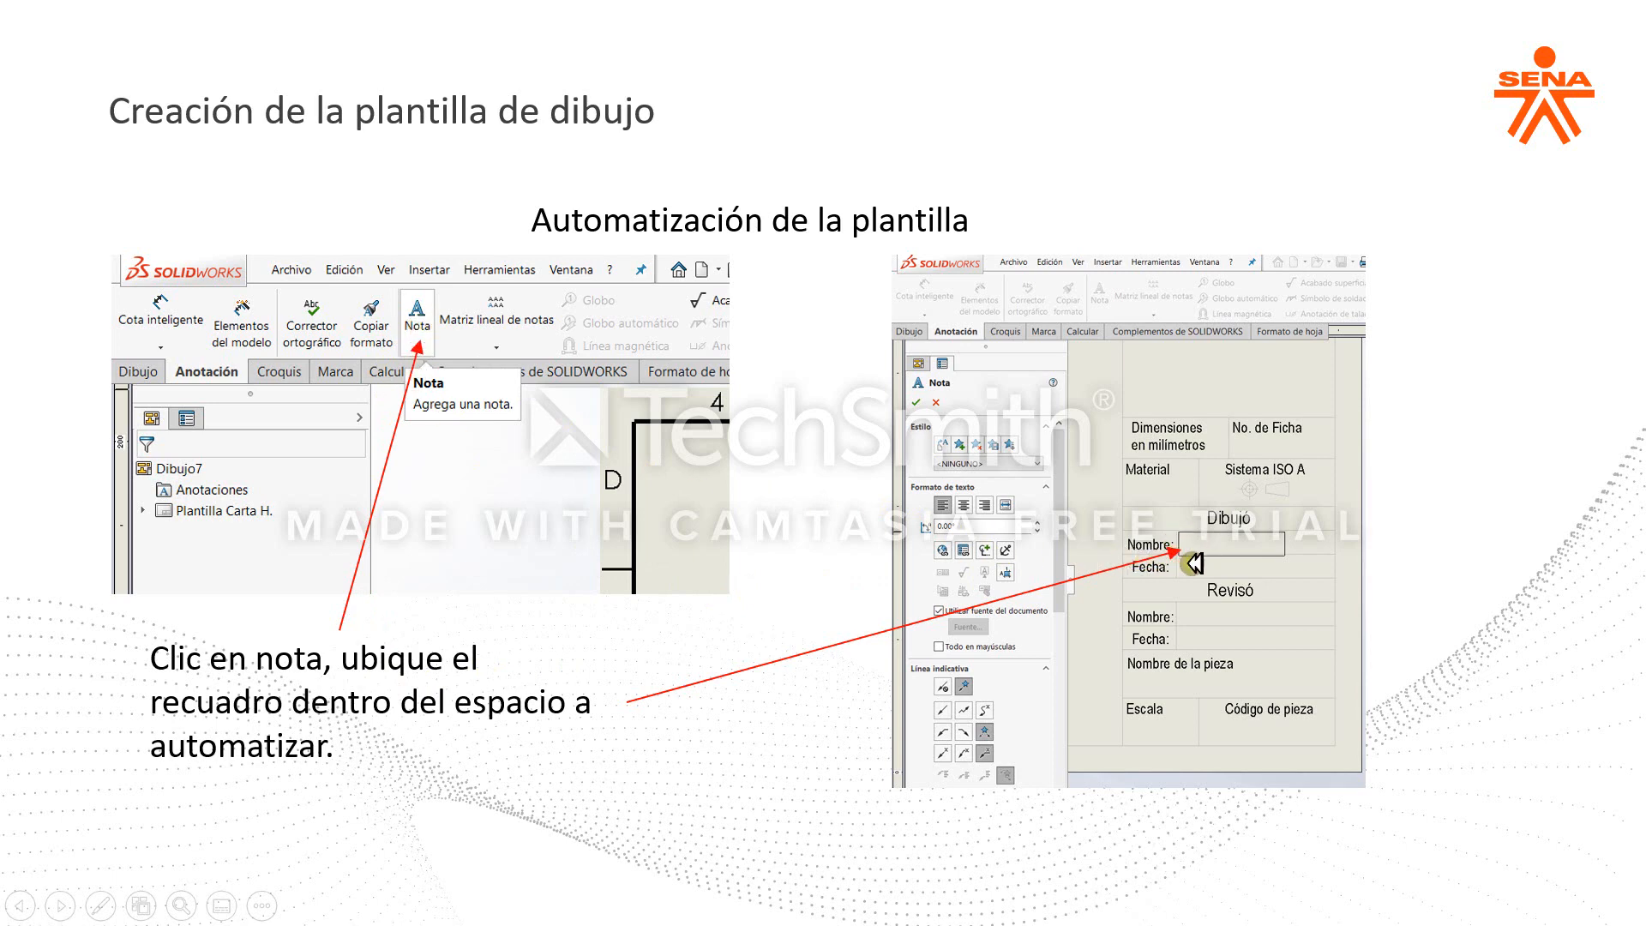
click(910, 752)
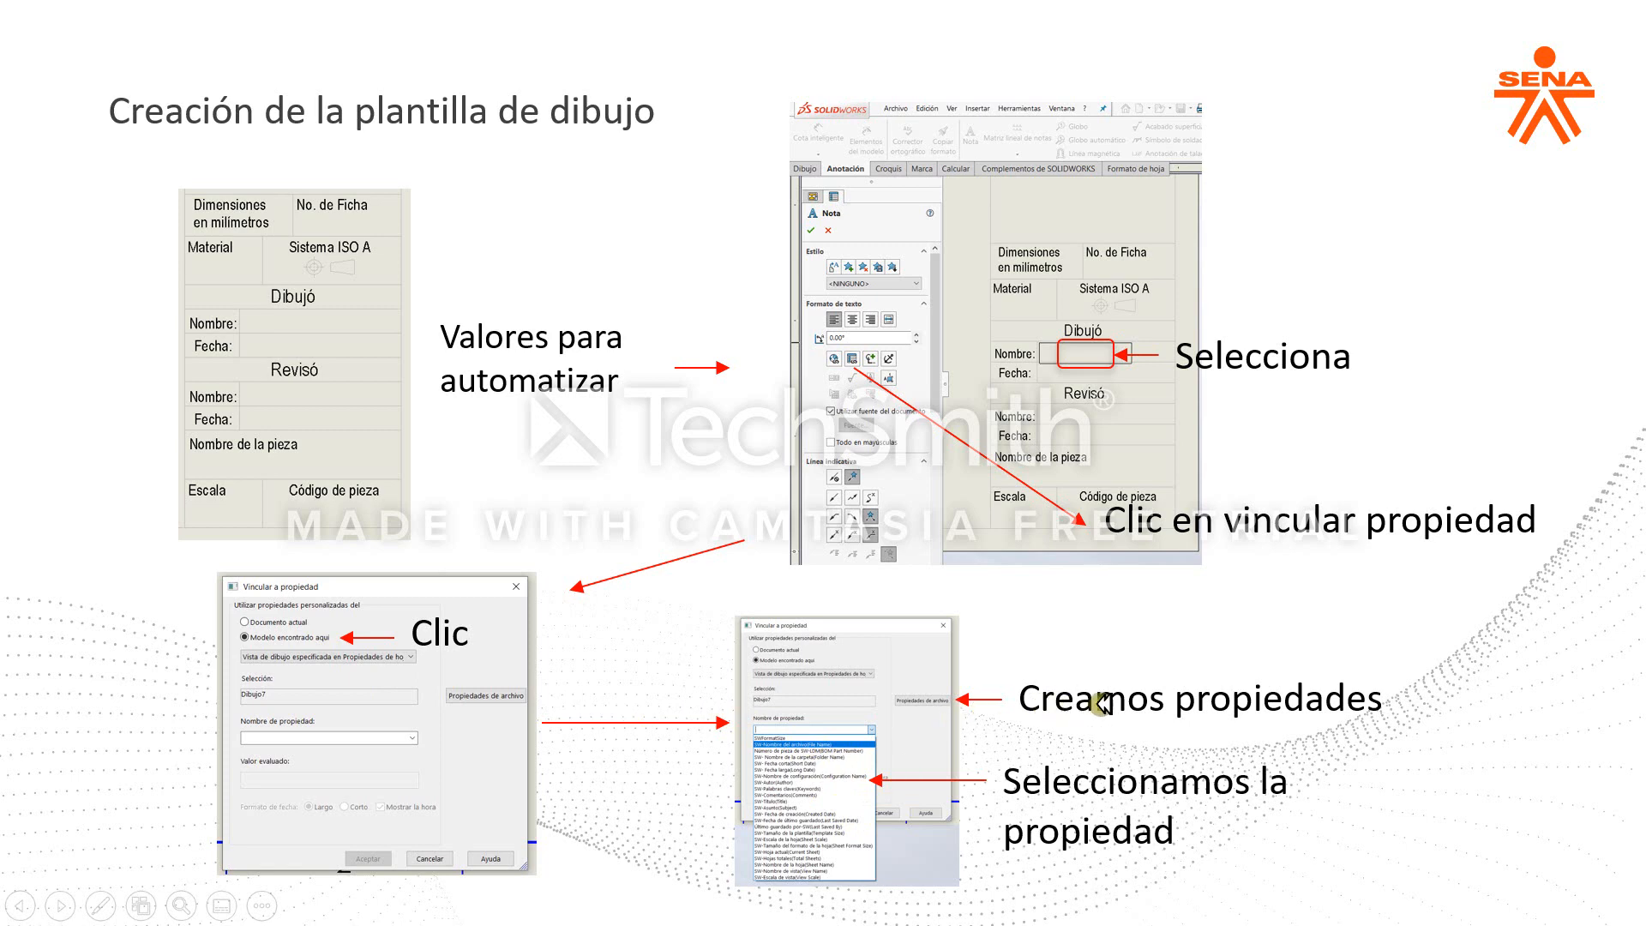
click(1057, 570)
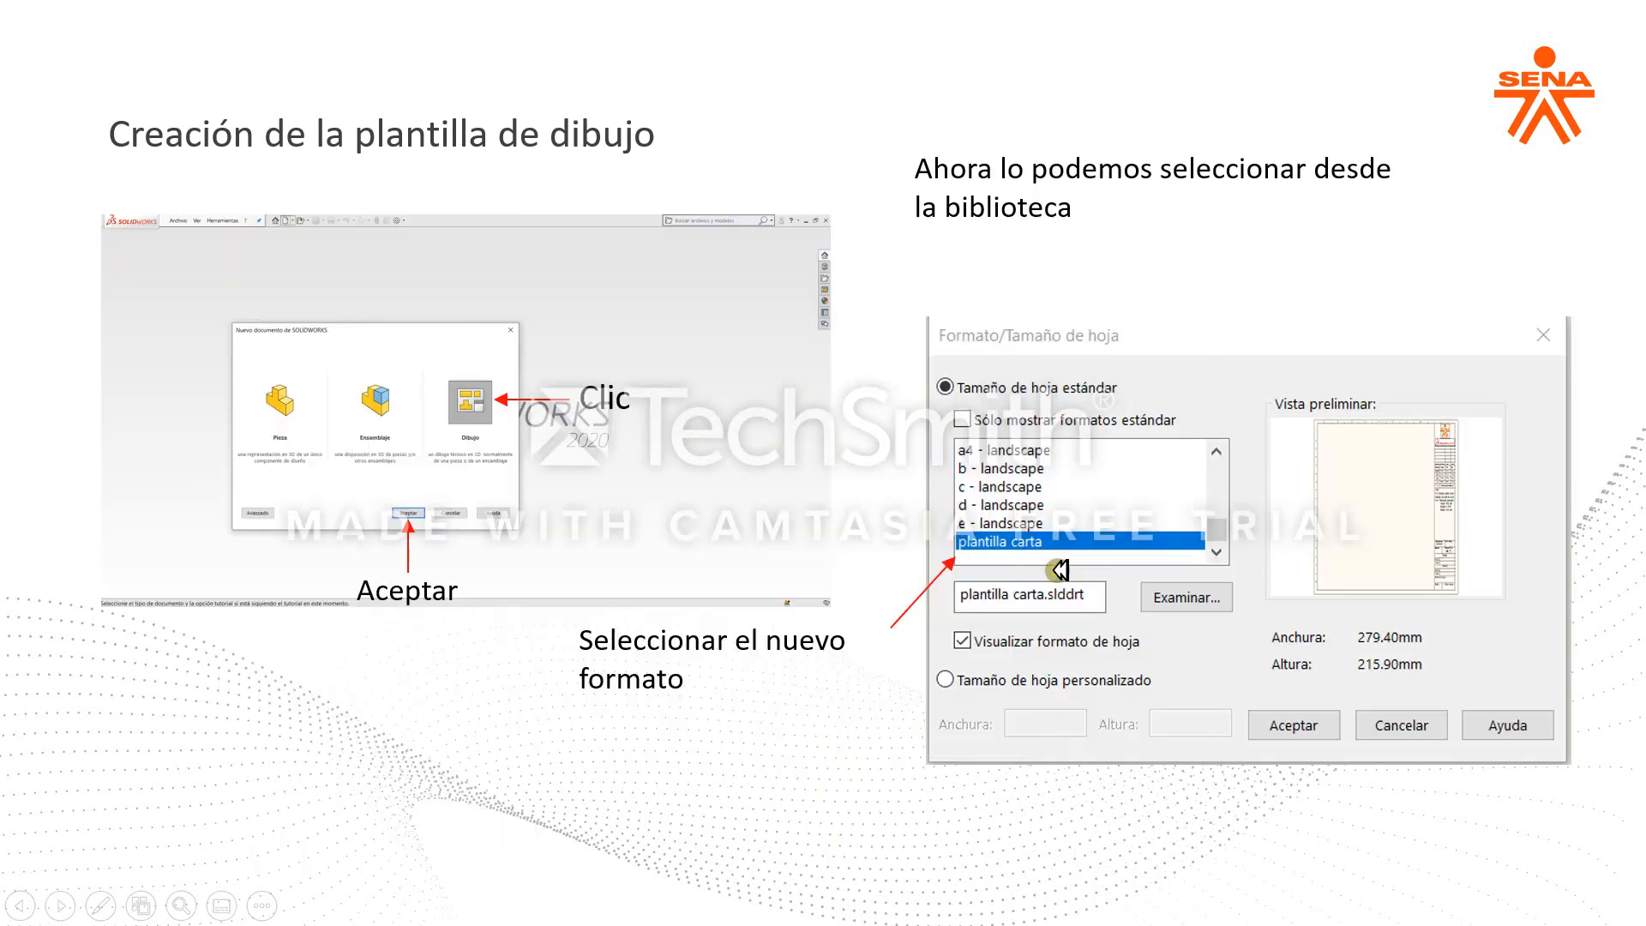
click(1061, 570)
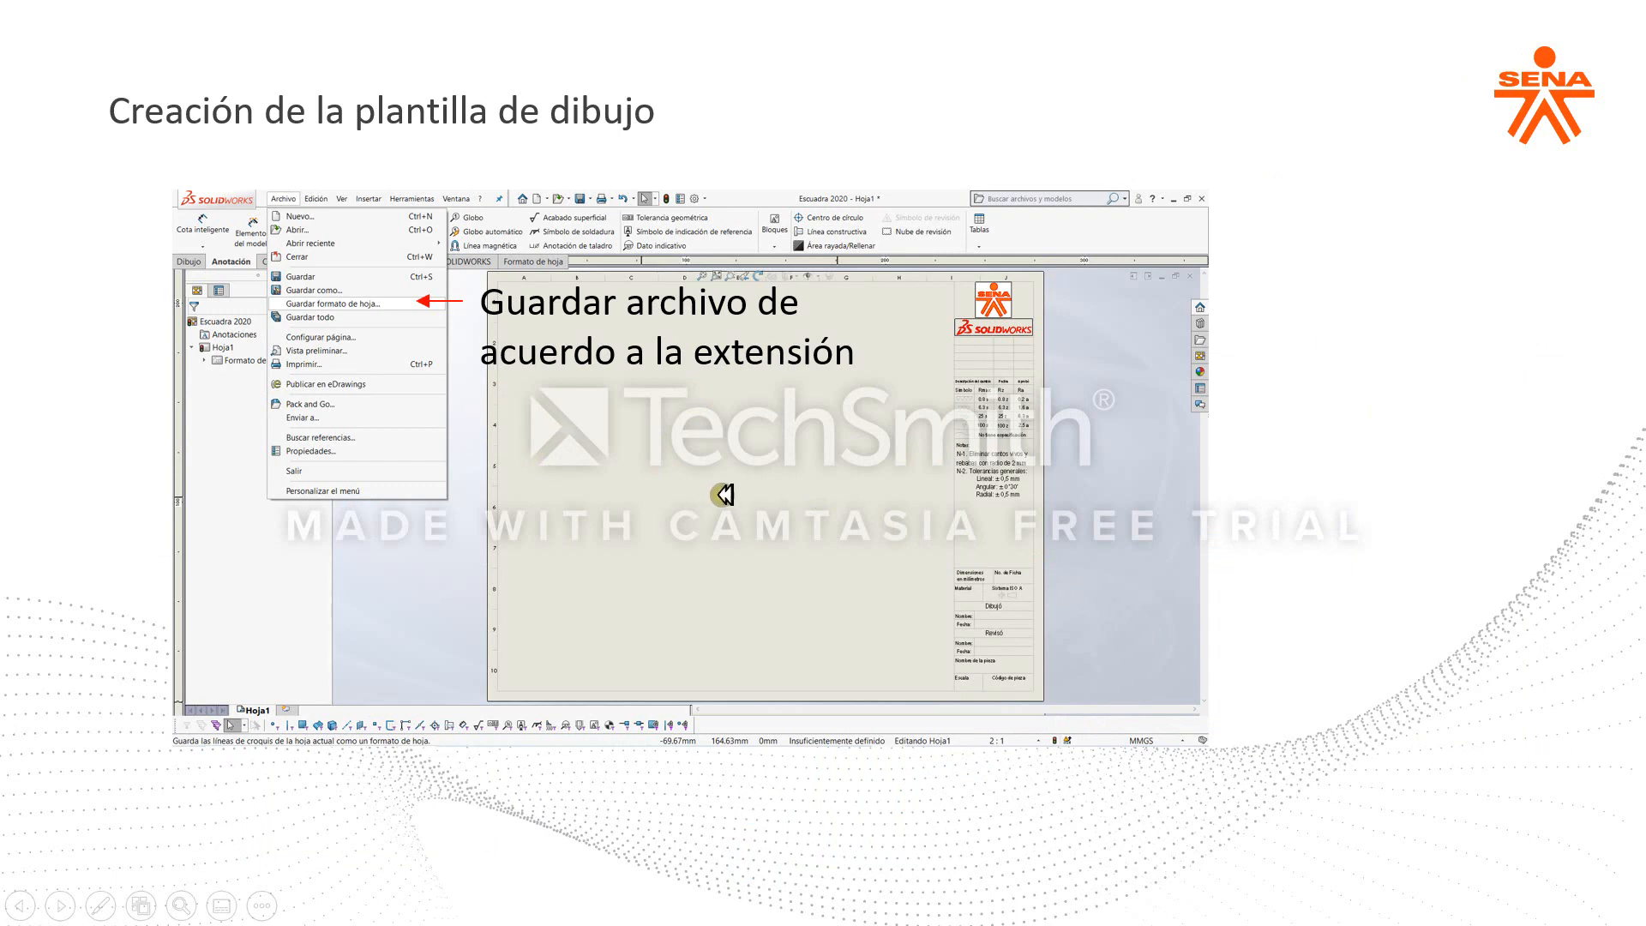
key(Escape)
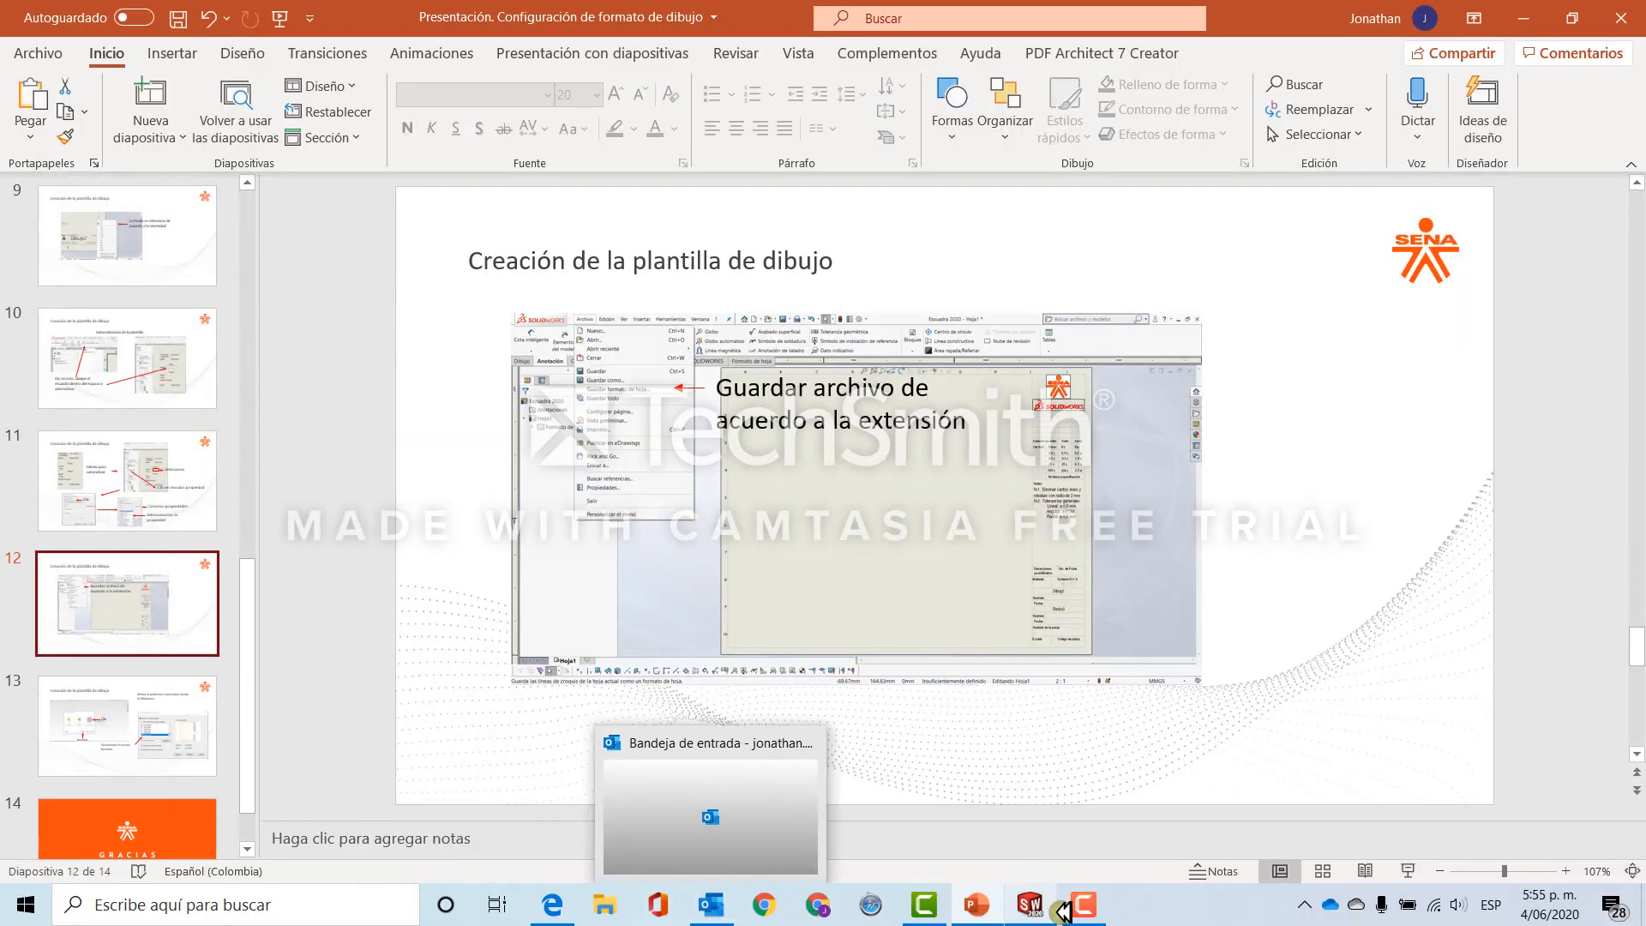
Return to SOLIDWORKS and examine how to save the sheet format as a .slddrt file in the sheetformat folder, without saving it.
click(1030, 904)
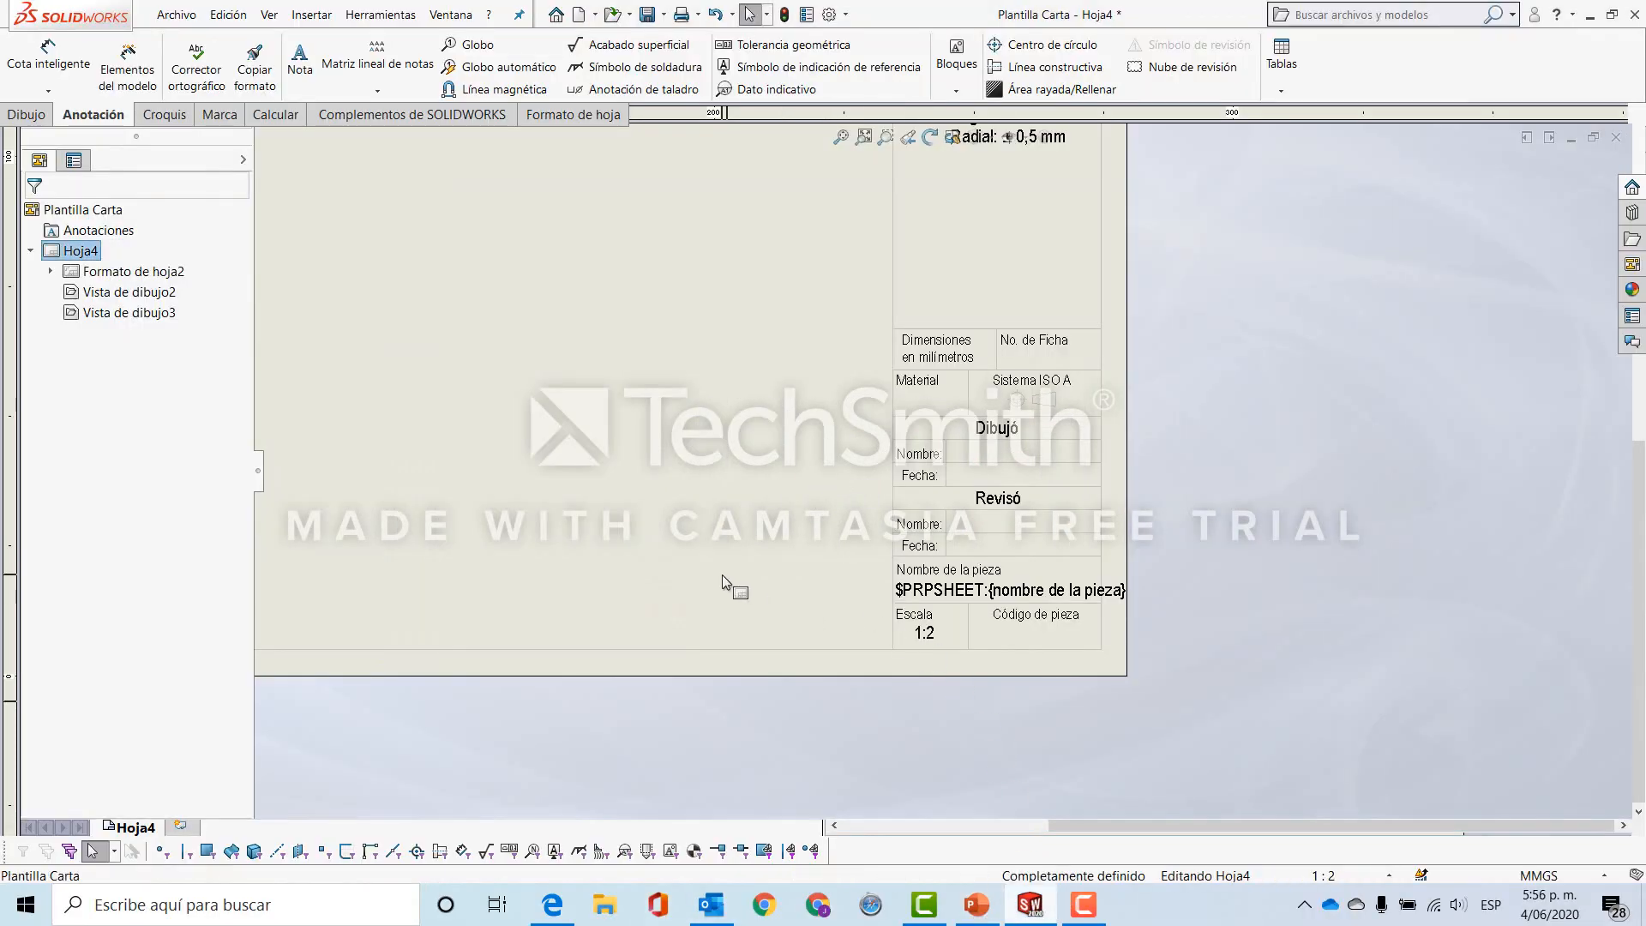
scroll(722, 575, up, 3)
scroll(999, 342, up, 3)
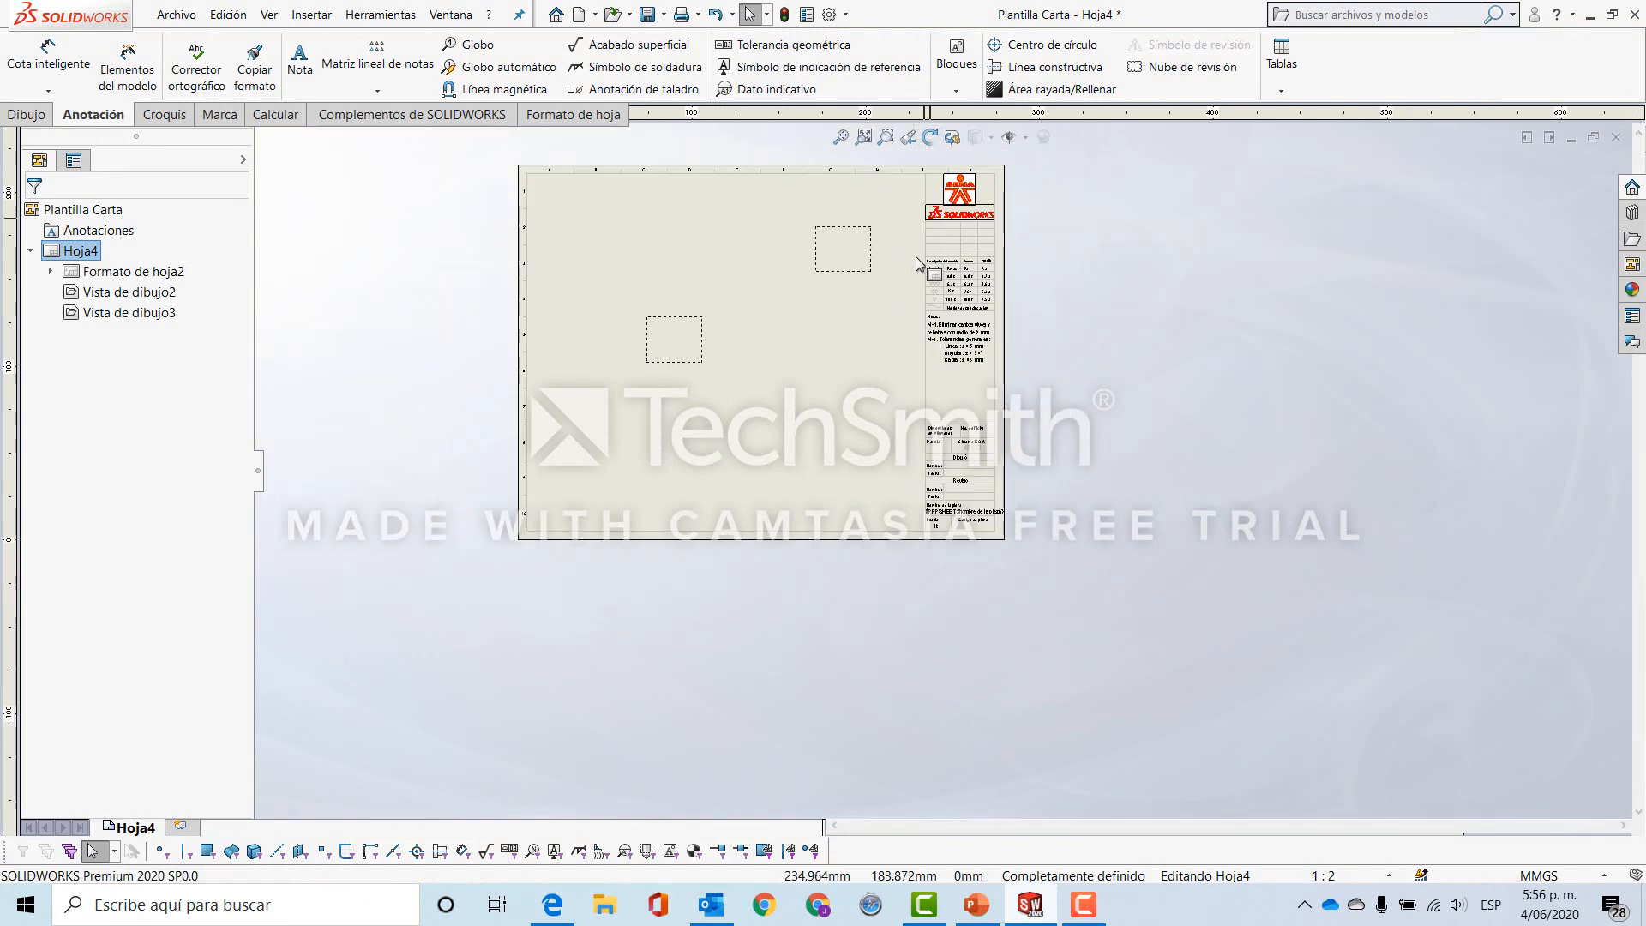
scroll(742, 347, down, 3)
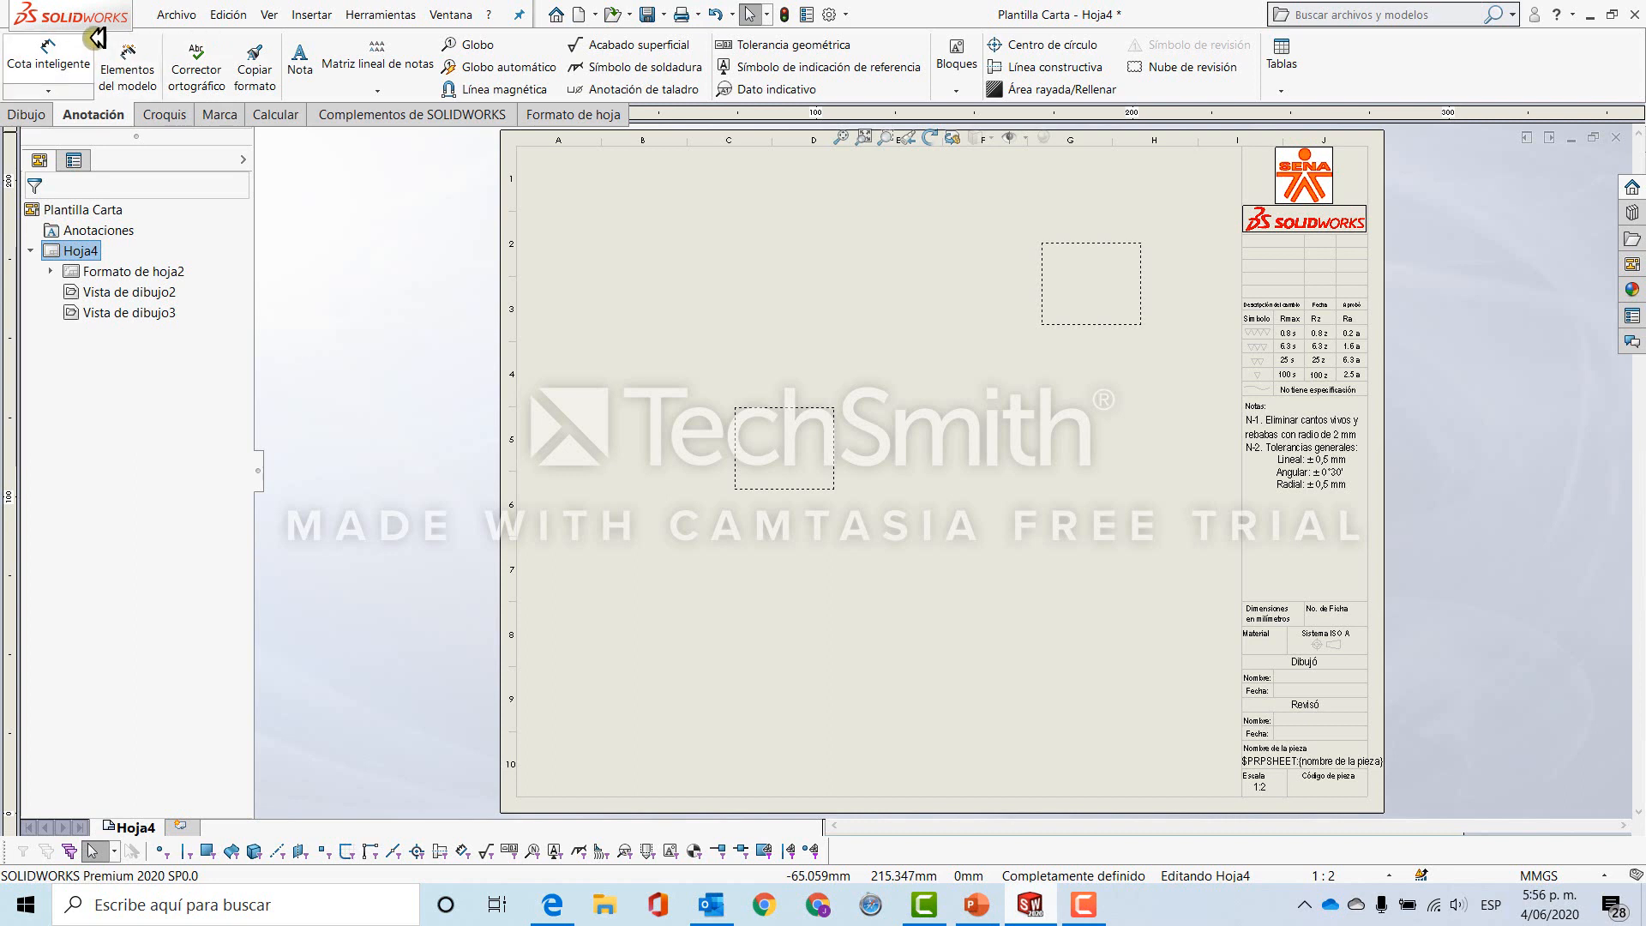
click(177, 15)
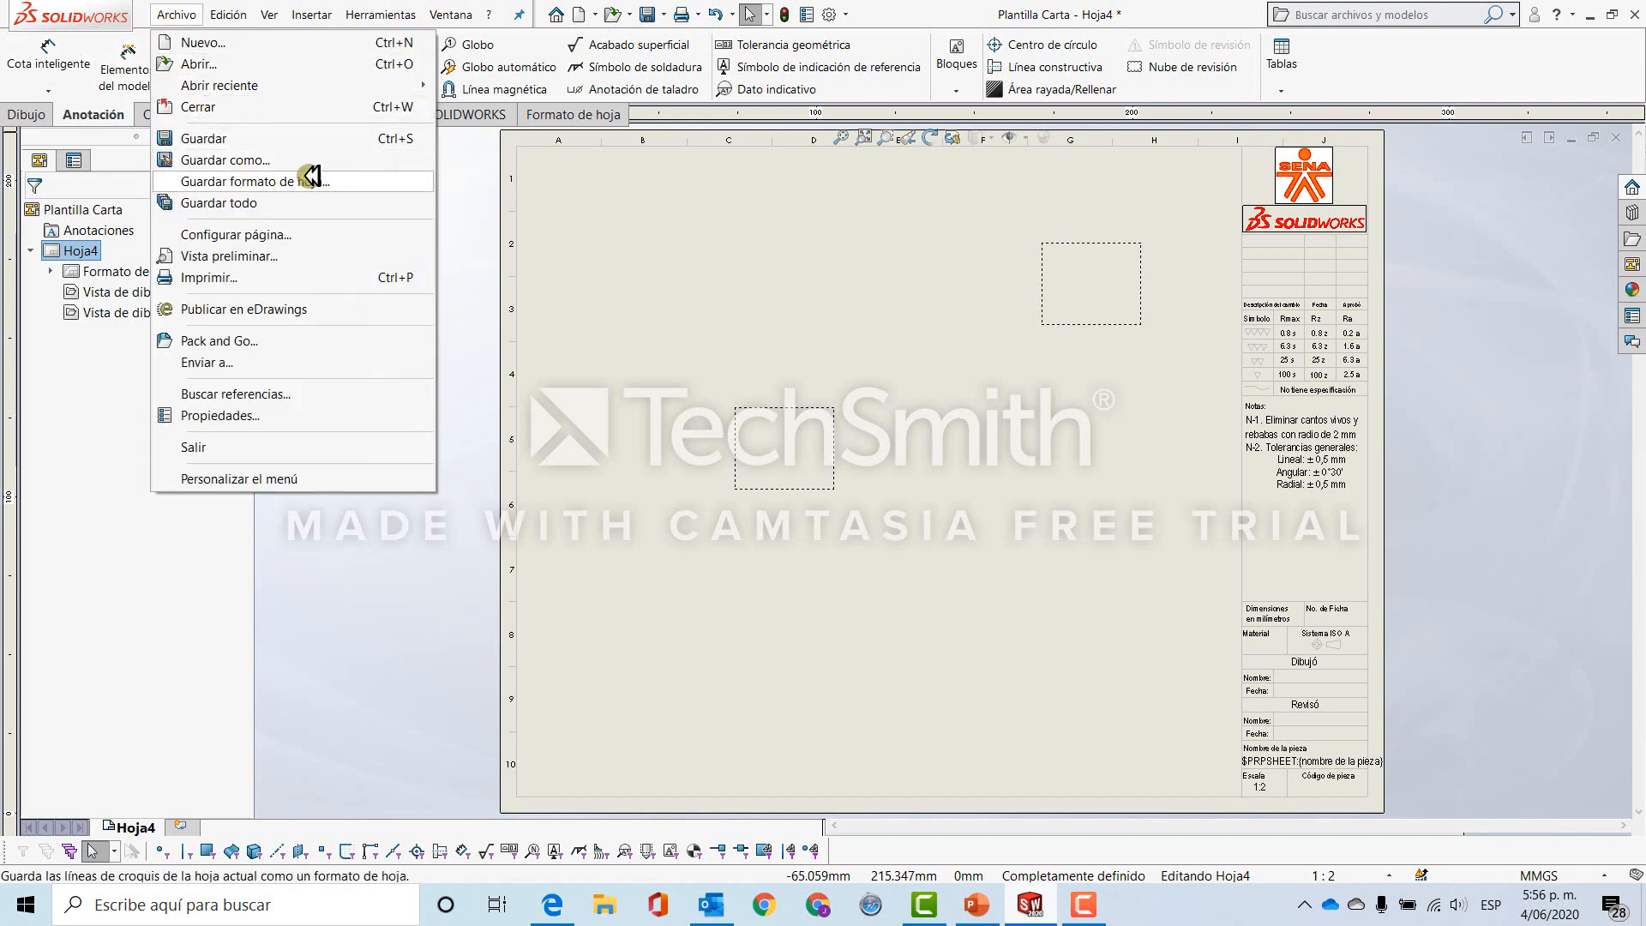
click(347, 181)
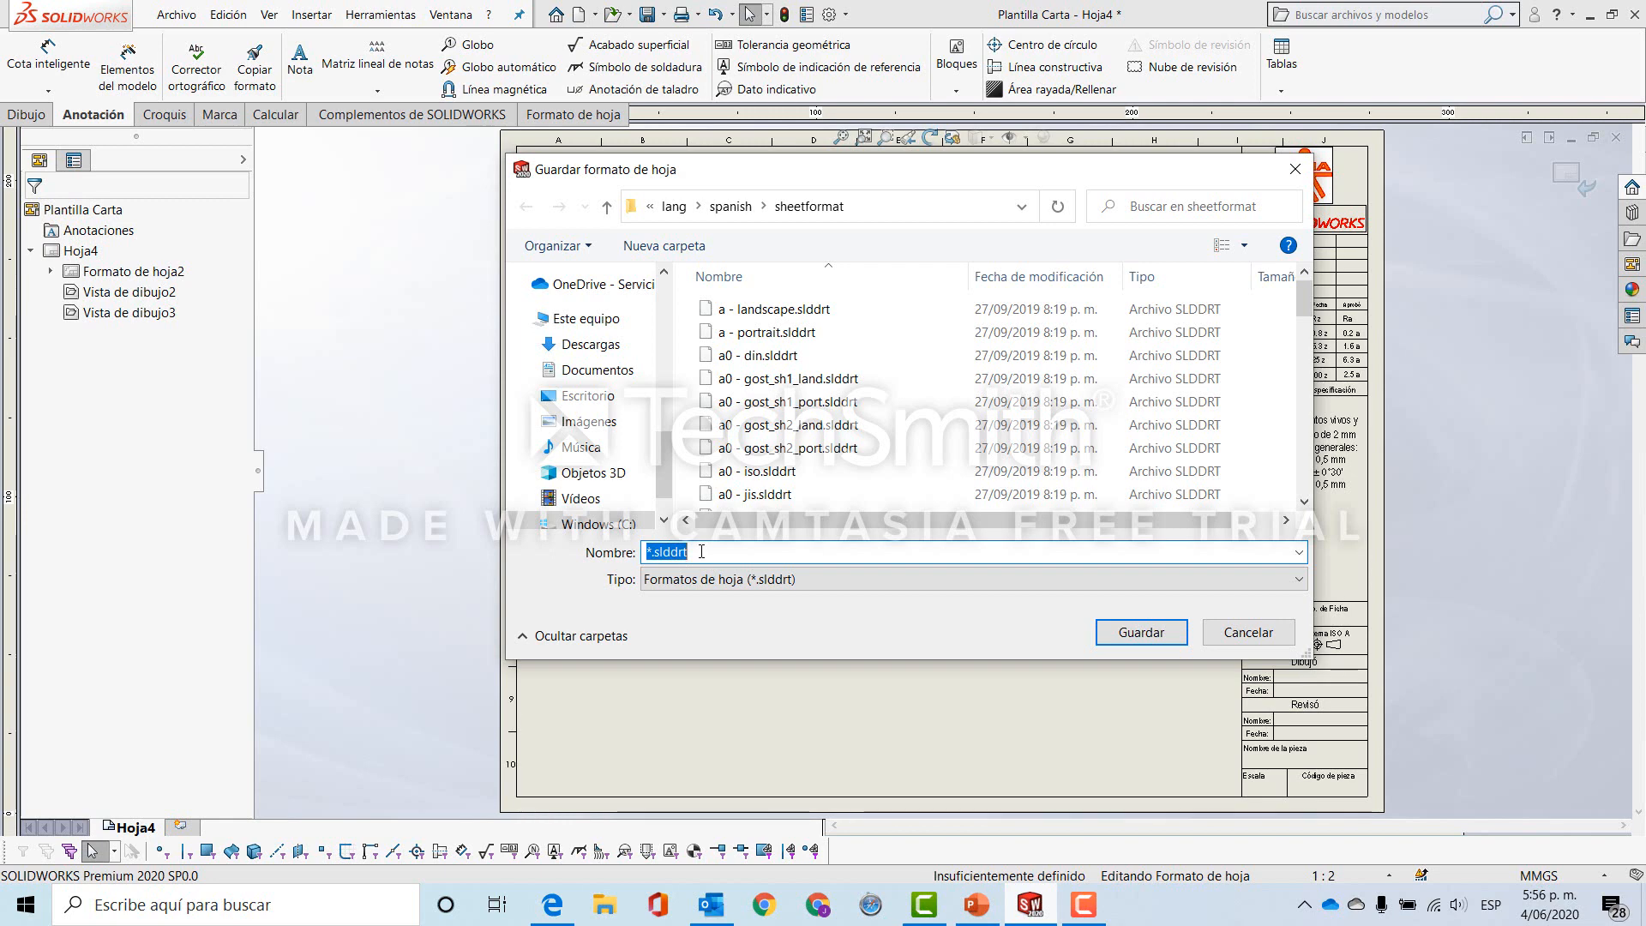
click(1248, 632)
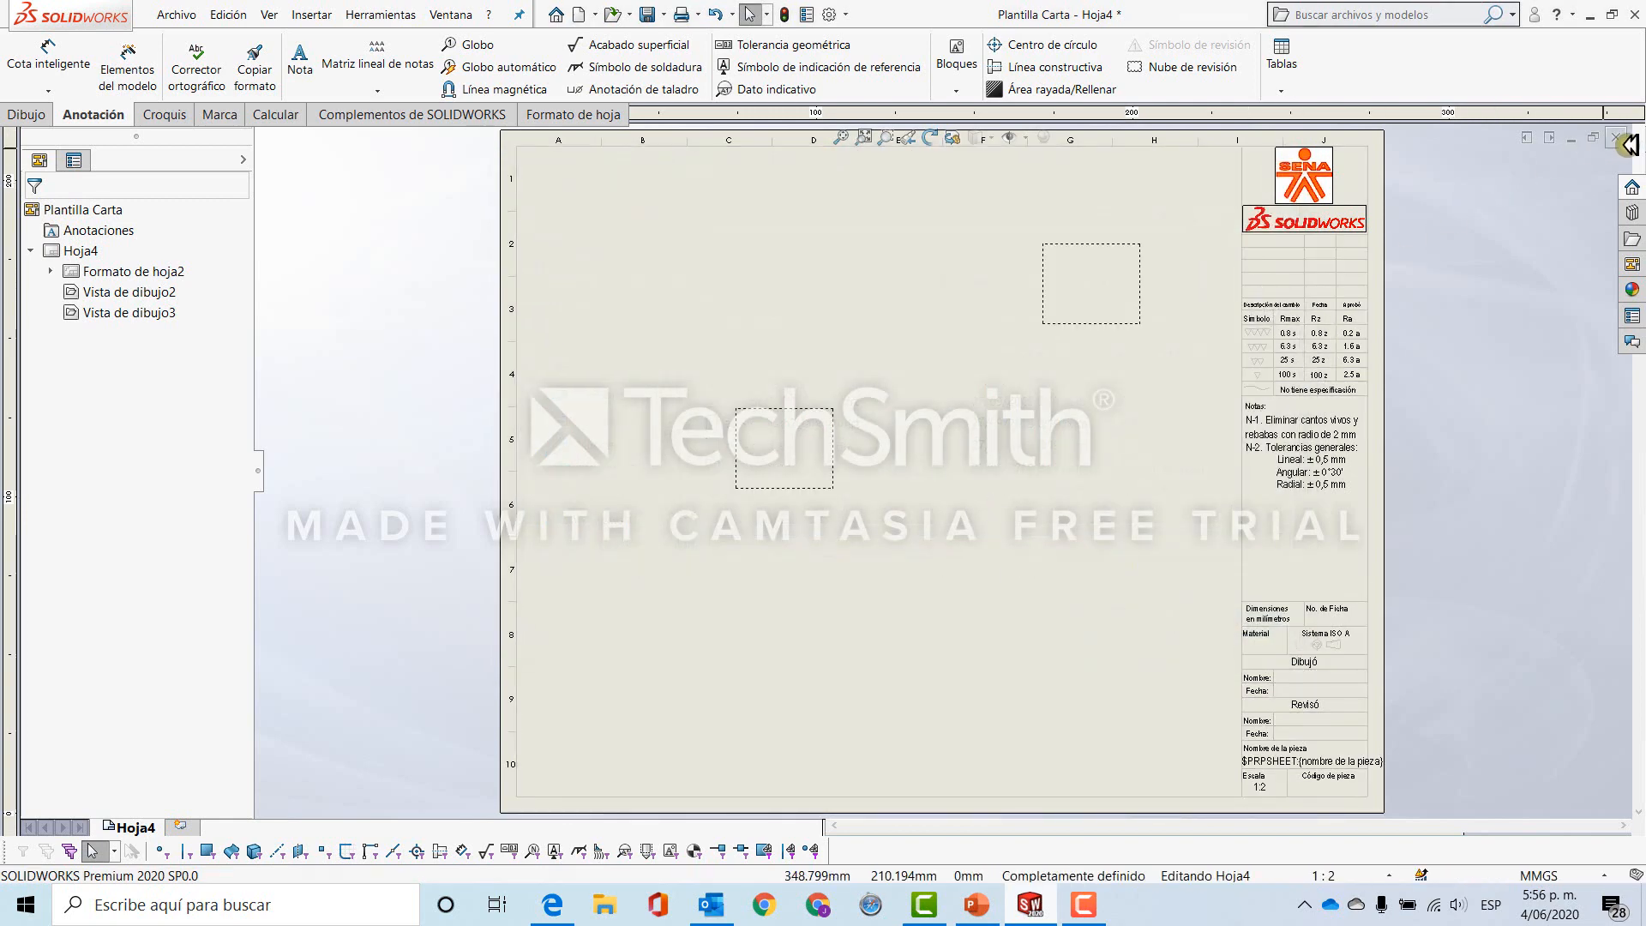
Close the Plantilla Carta drawing without saving its changes and create a new drawing document.
click(1616, 138)
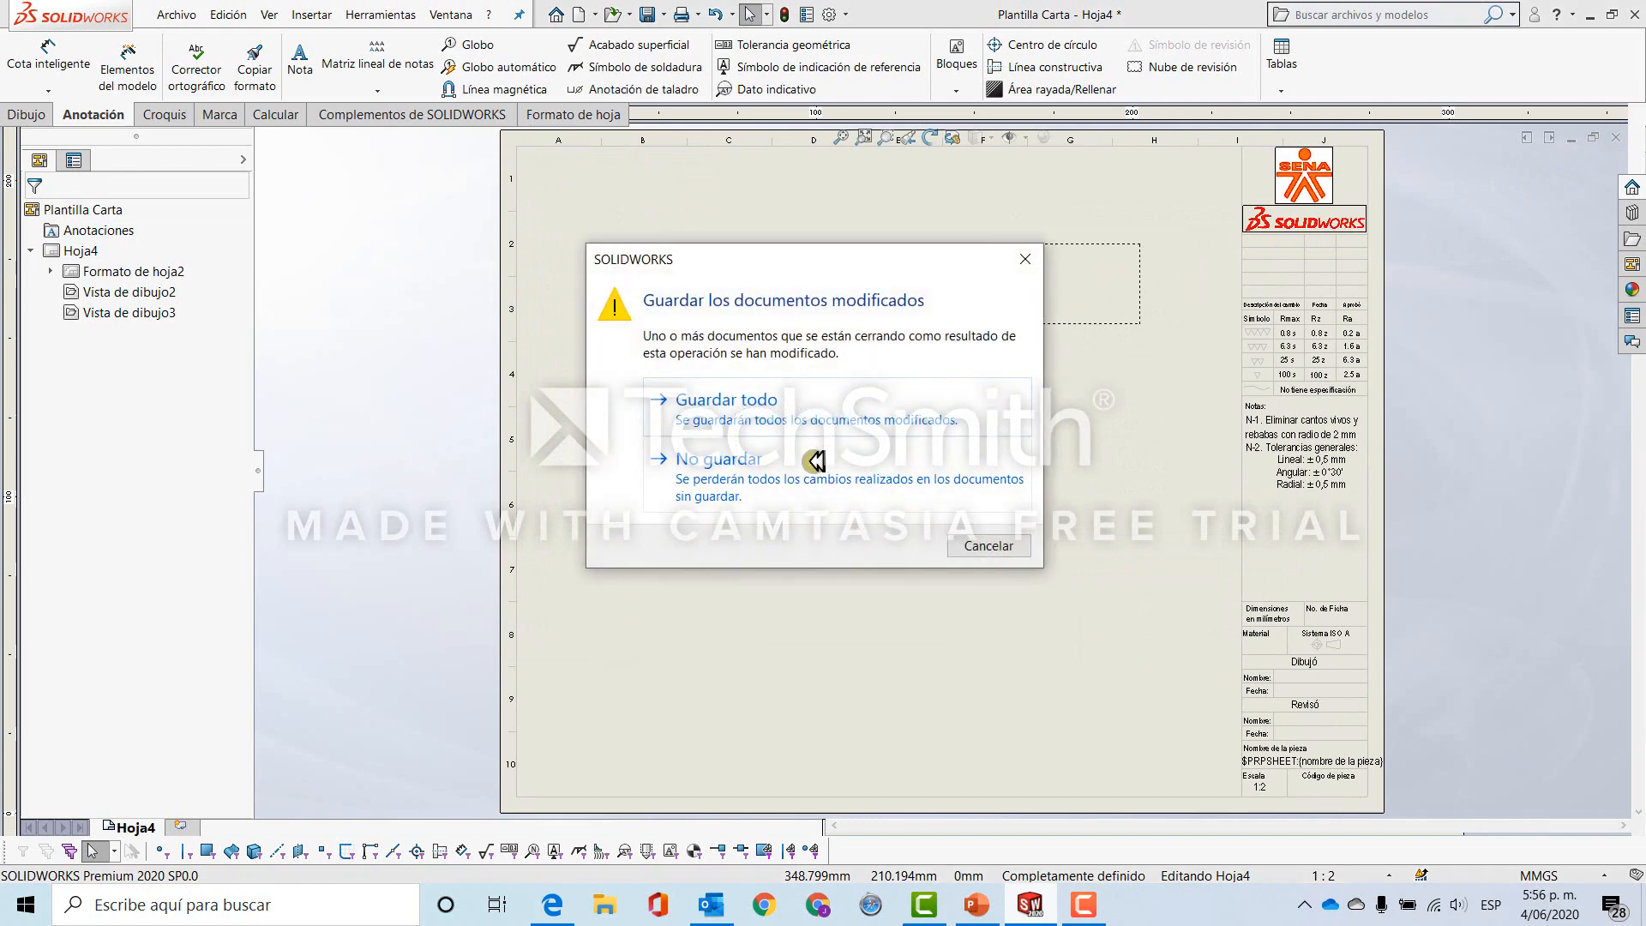
click(718, 460)
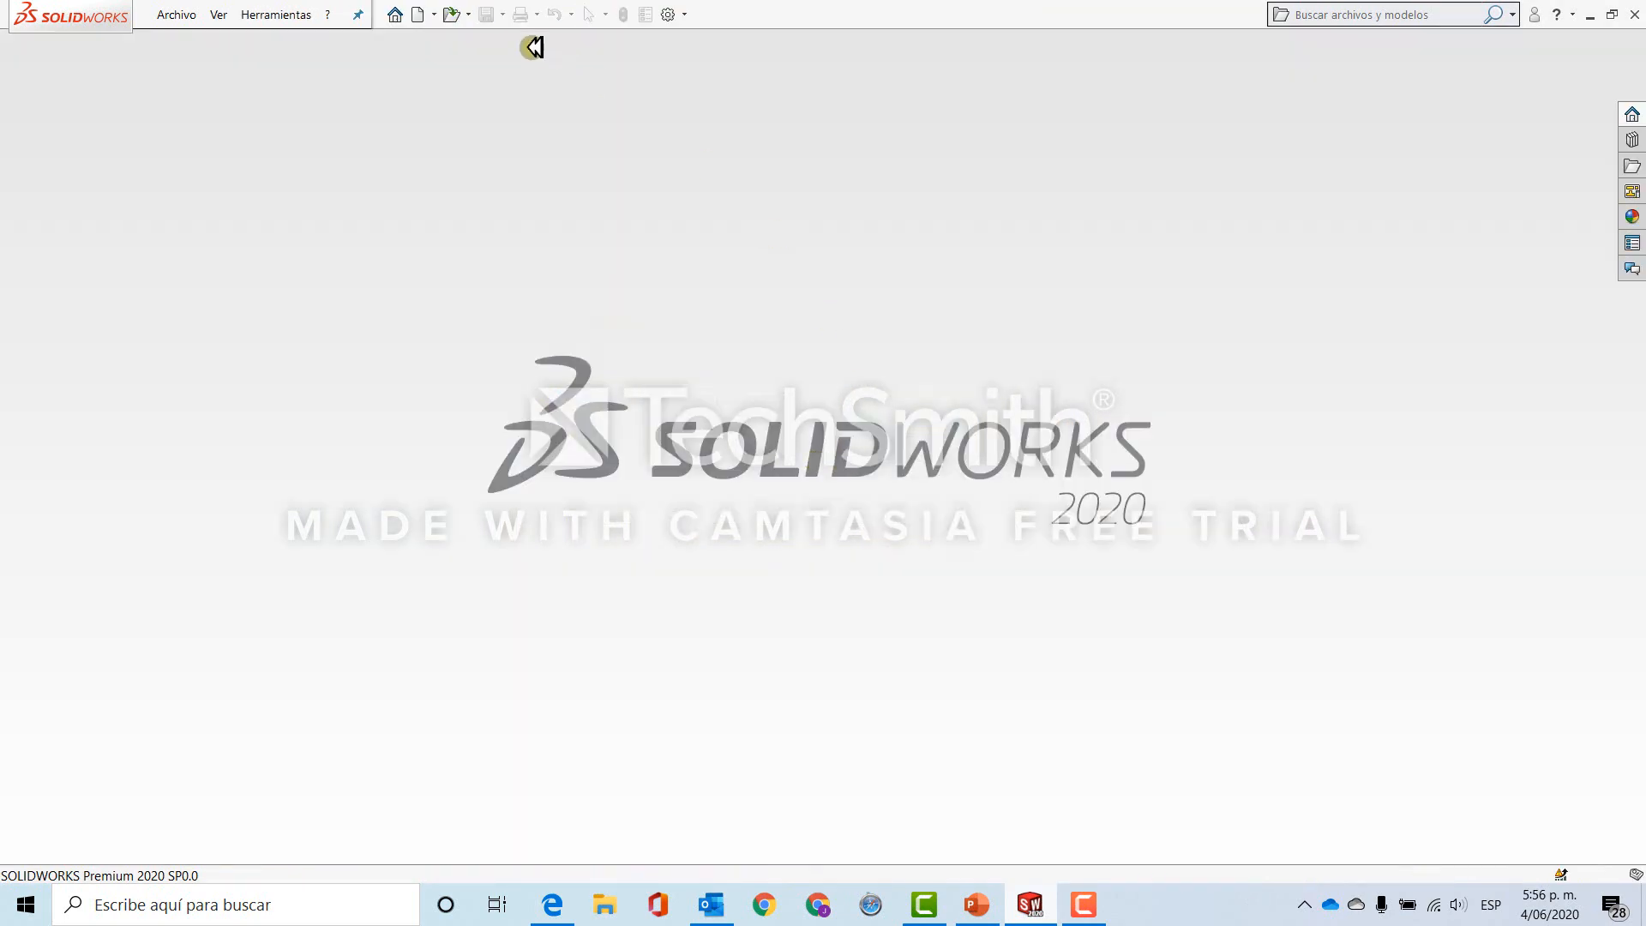
click(431, 15)
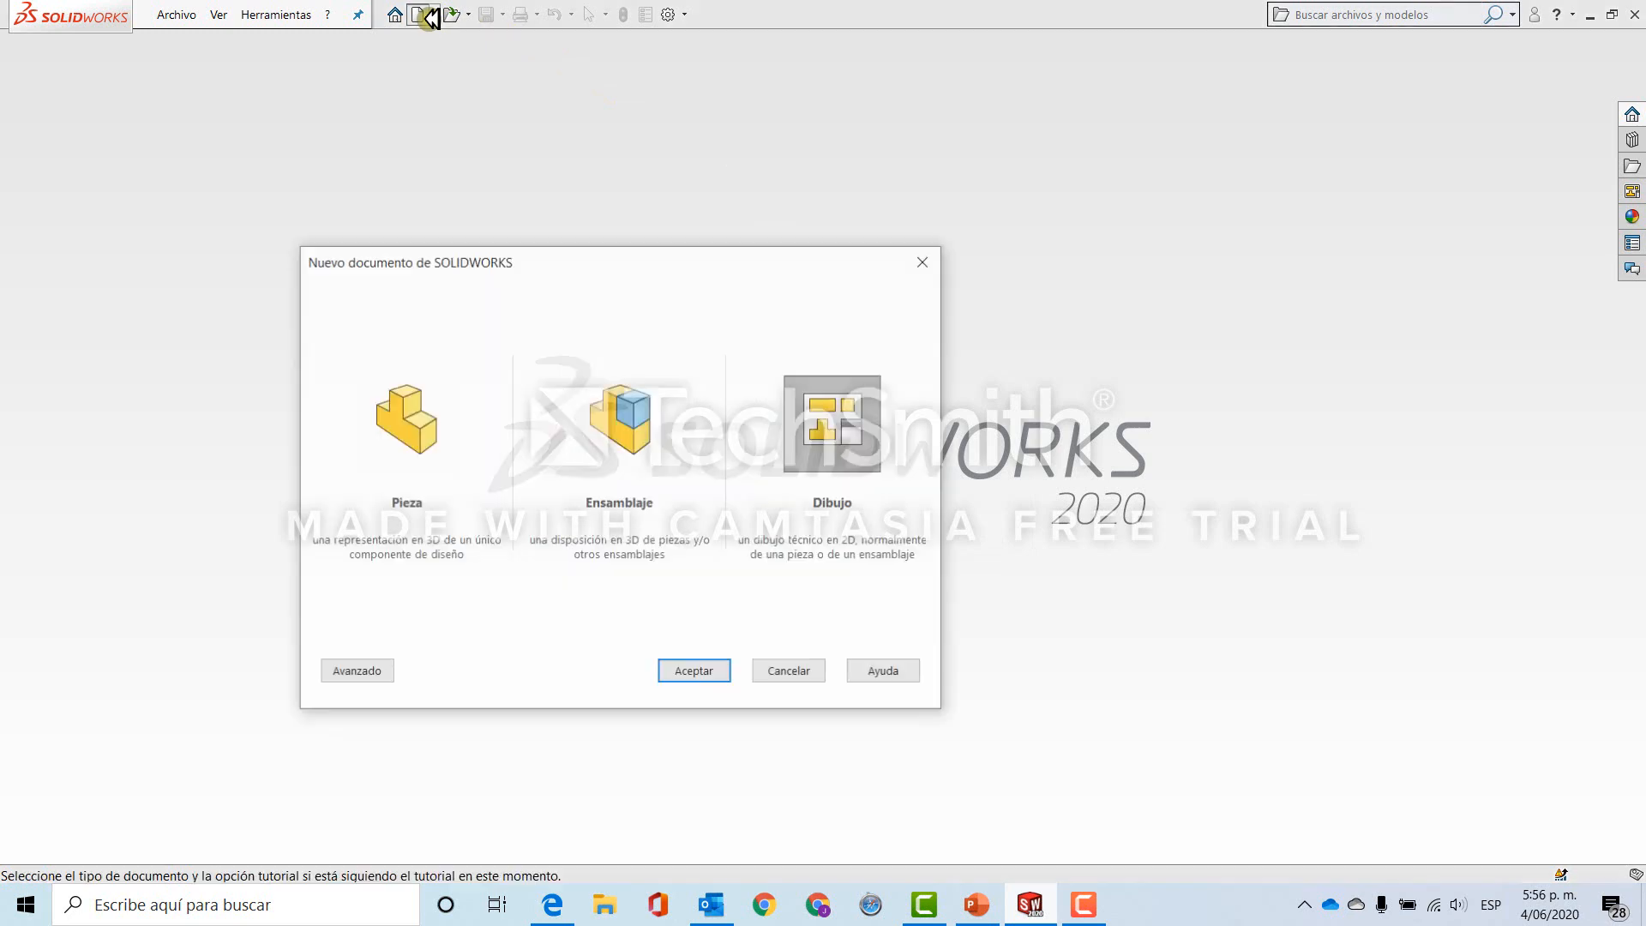
click(869, 437)
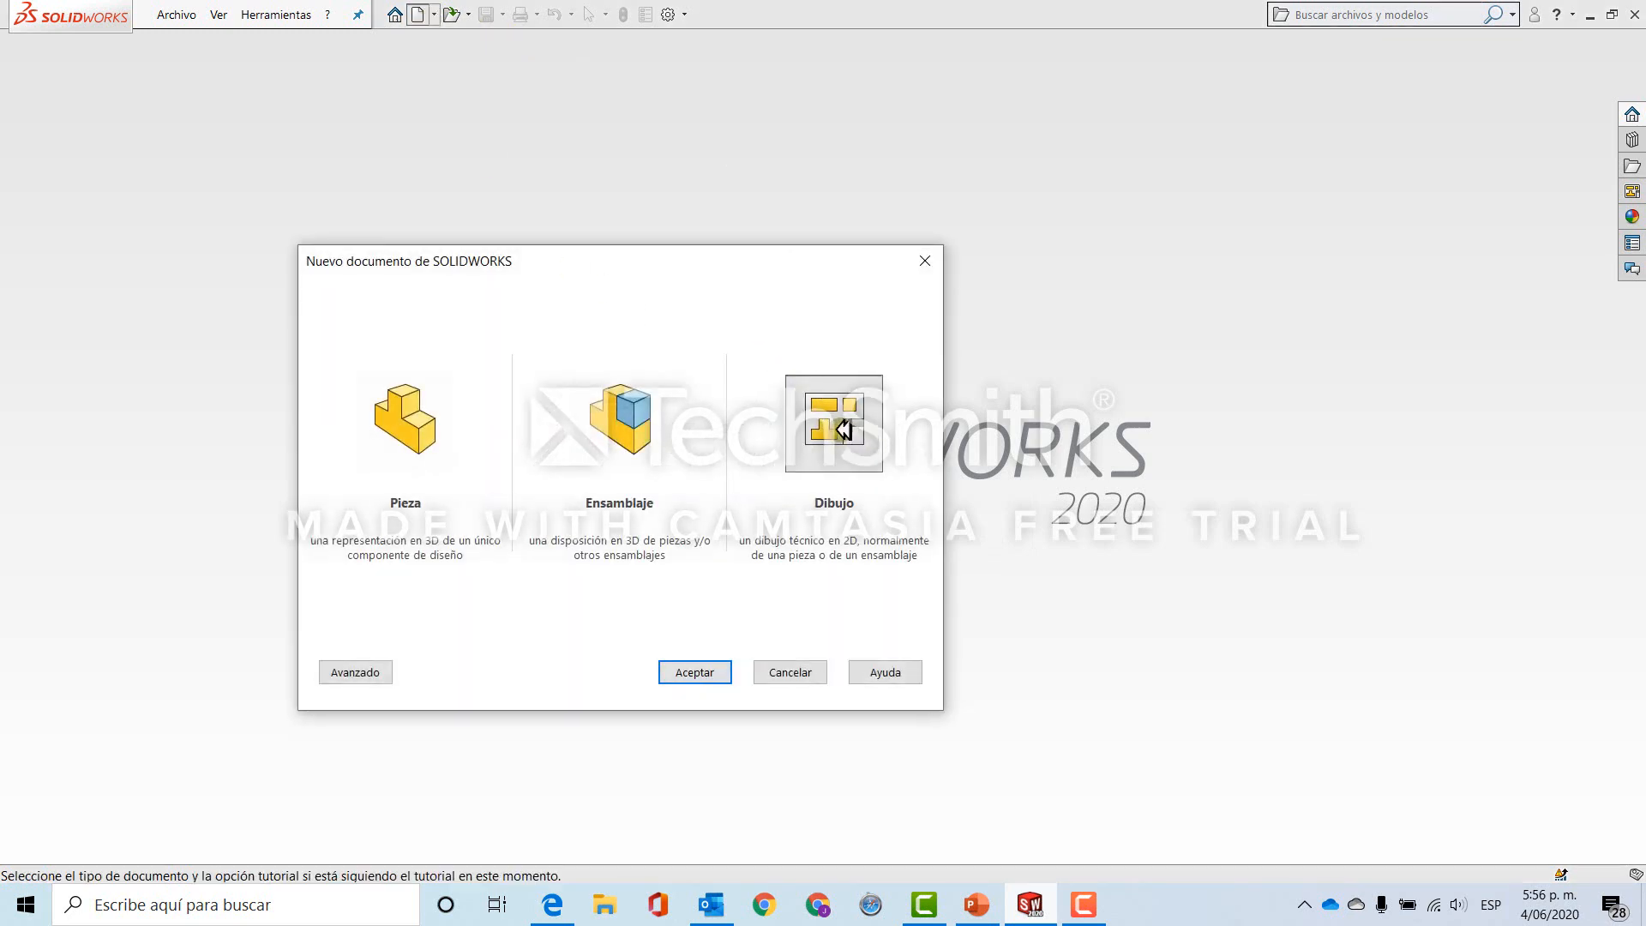
click(696, 672)
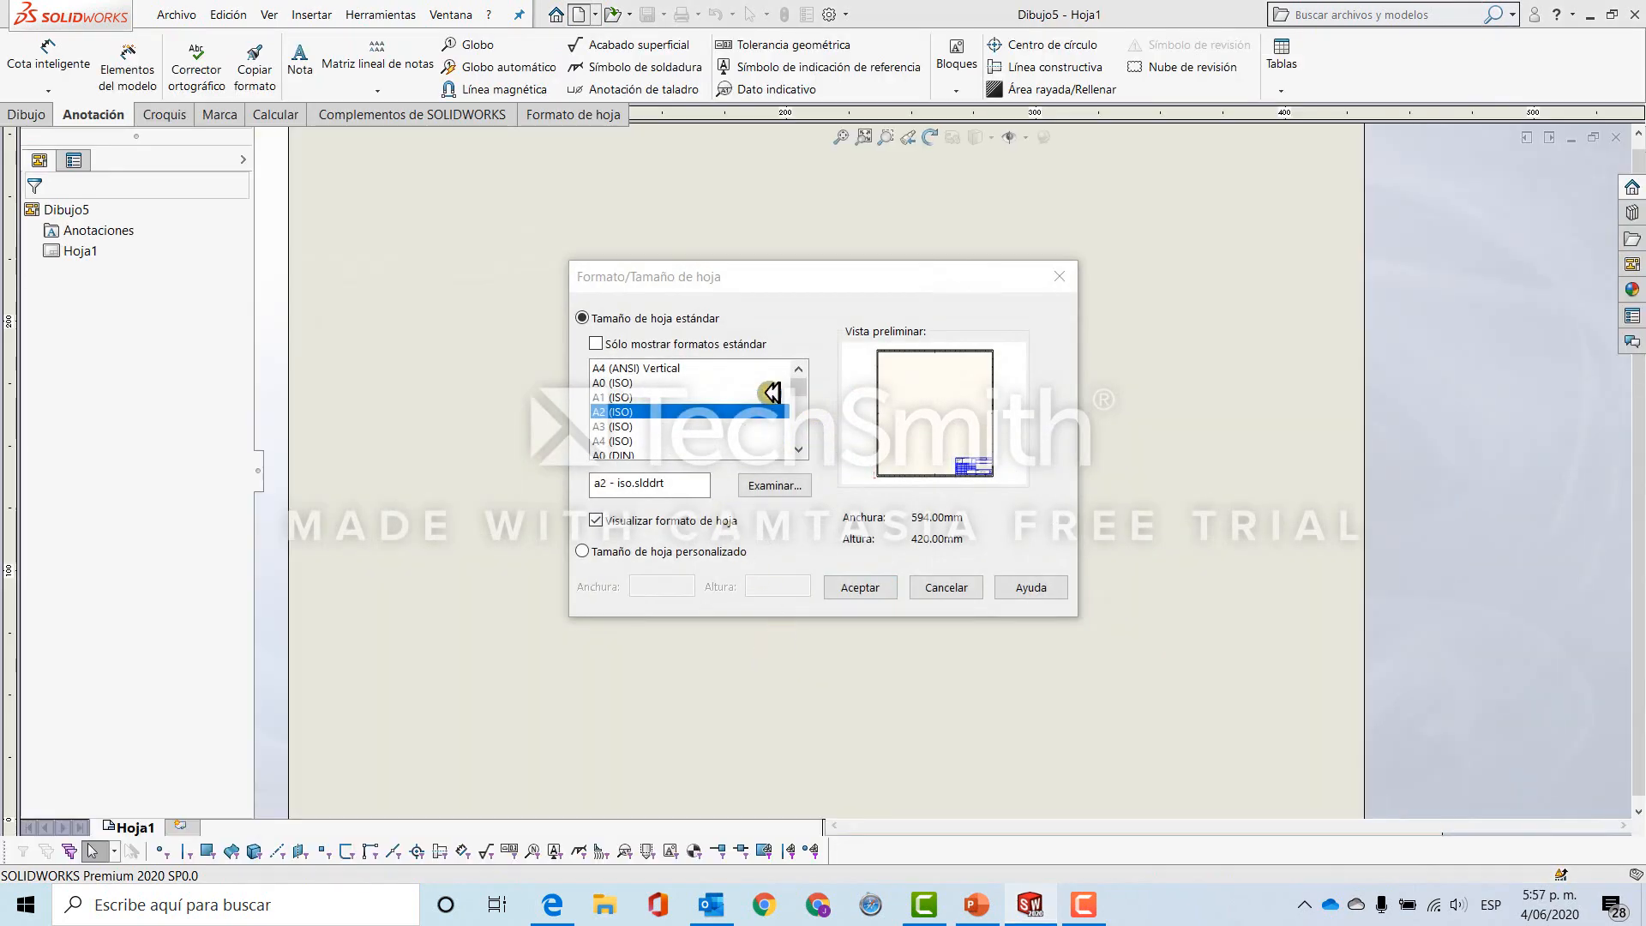
Apply the plantilla carta sheet format to the new drawing and leave the model view command without inserting anything.
drag(803, 392, 808, 440)
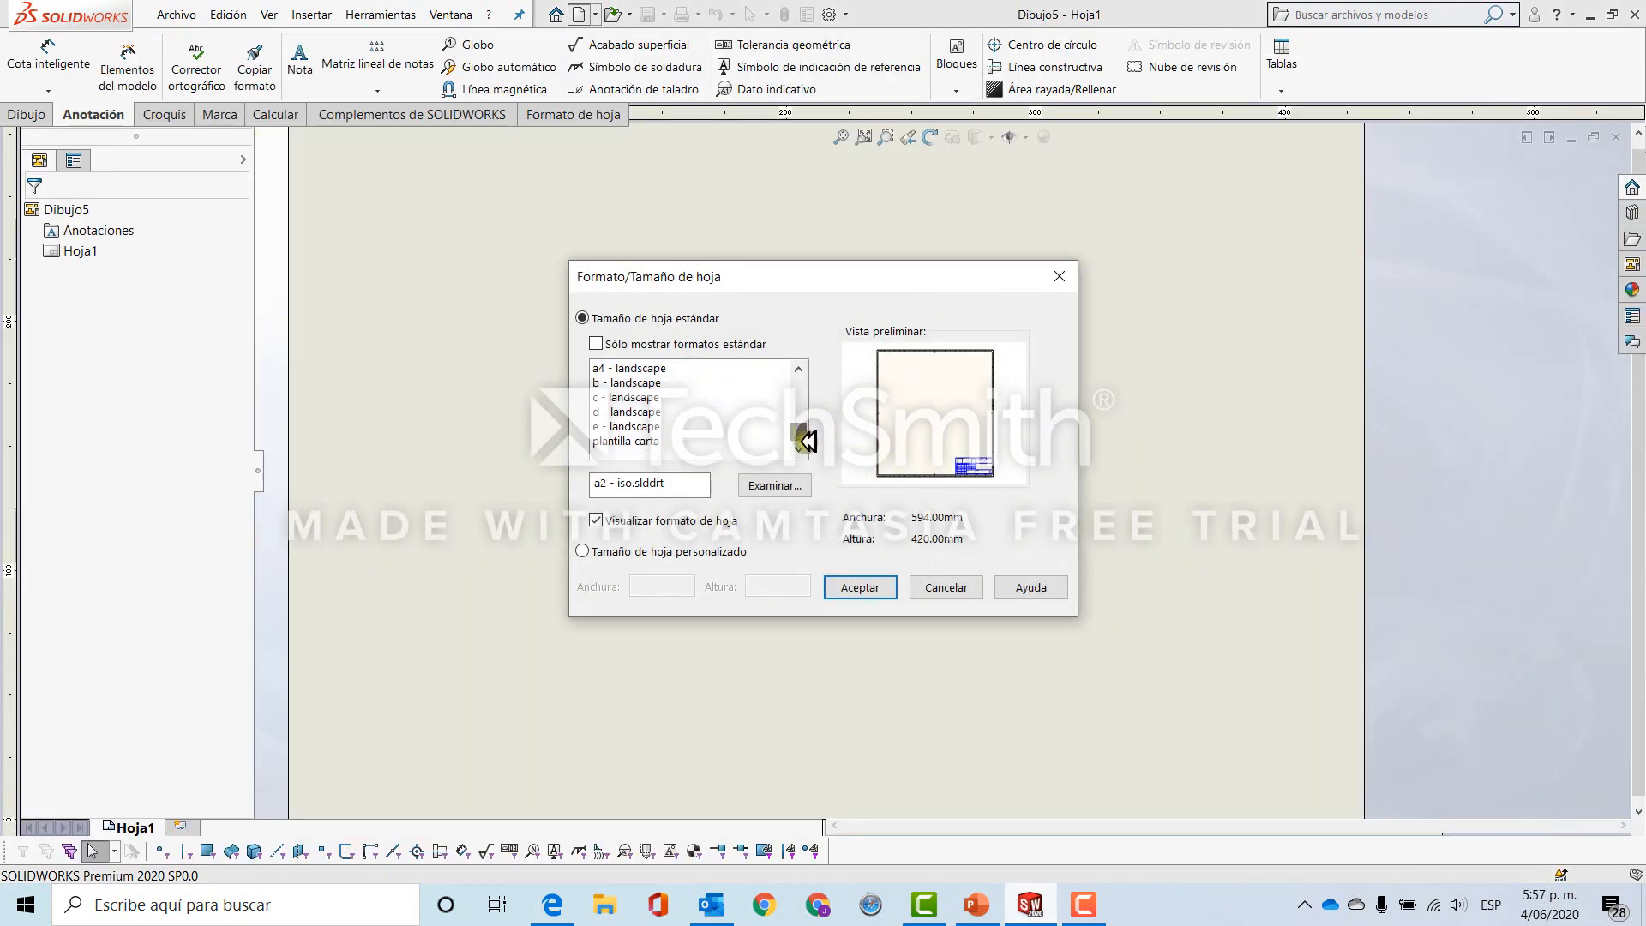
click(639, 442)
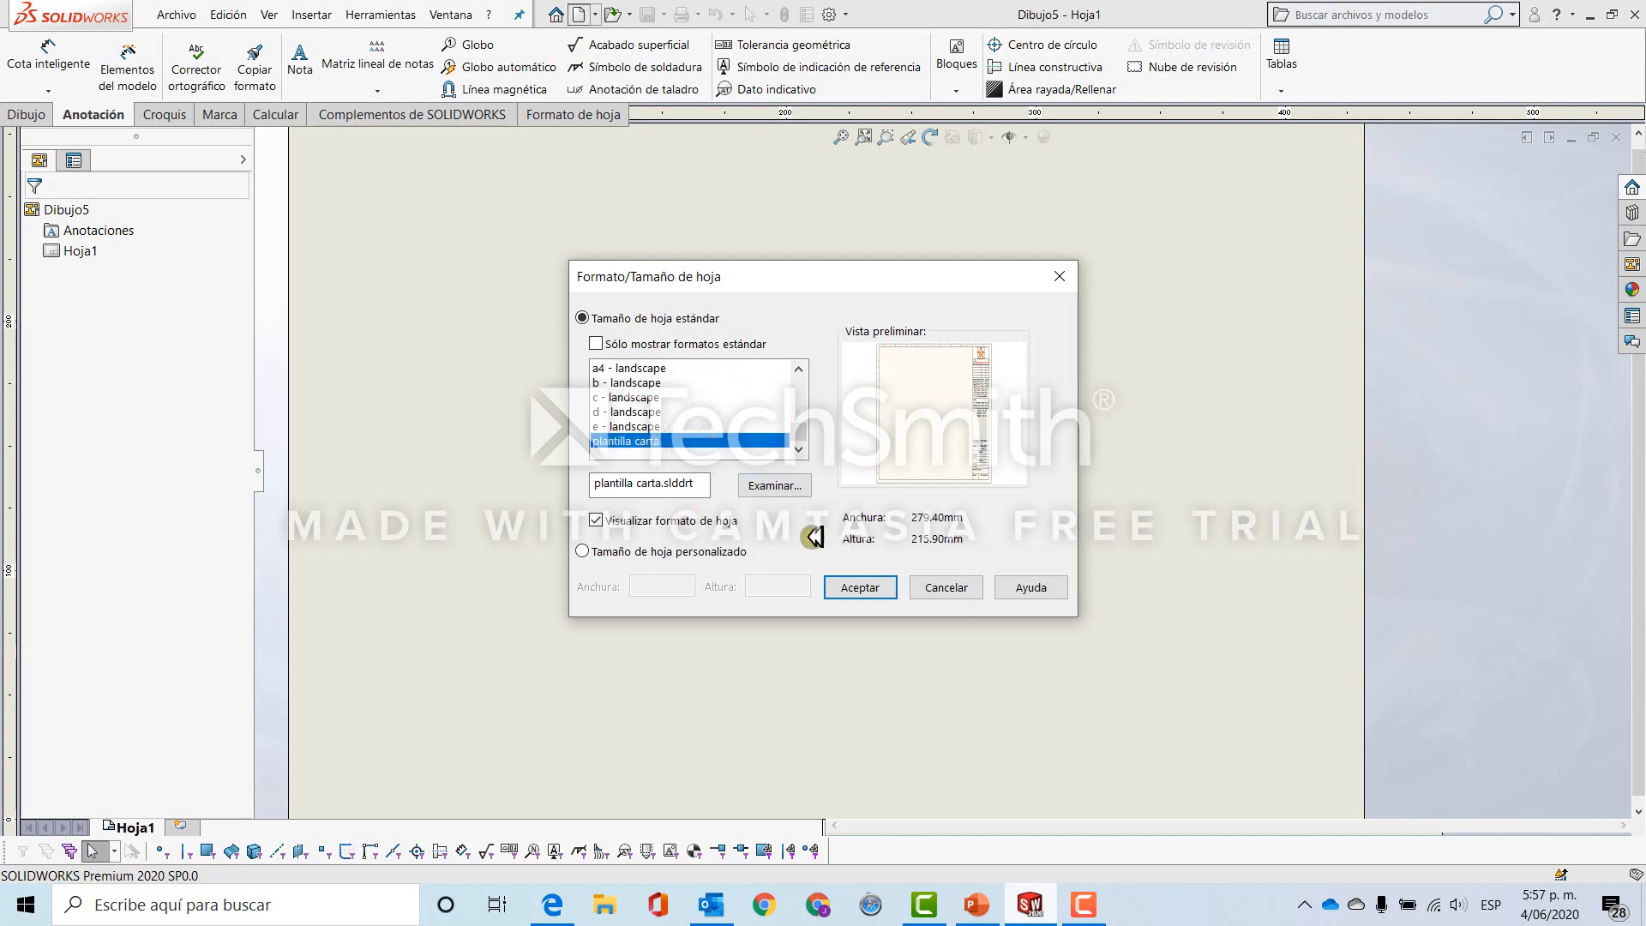
click(876, 588)
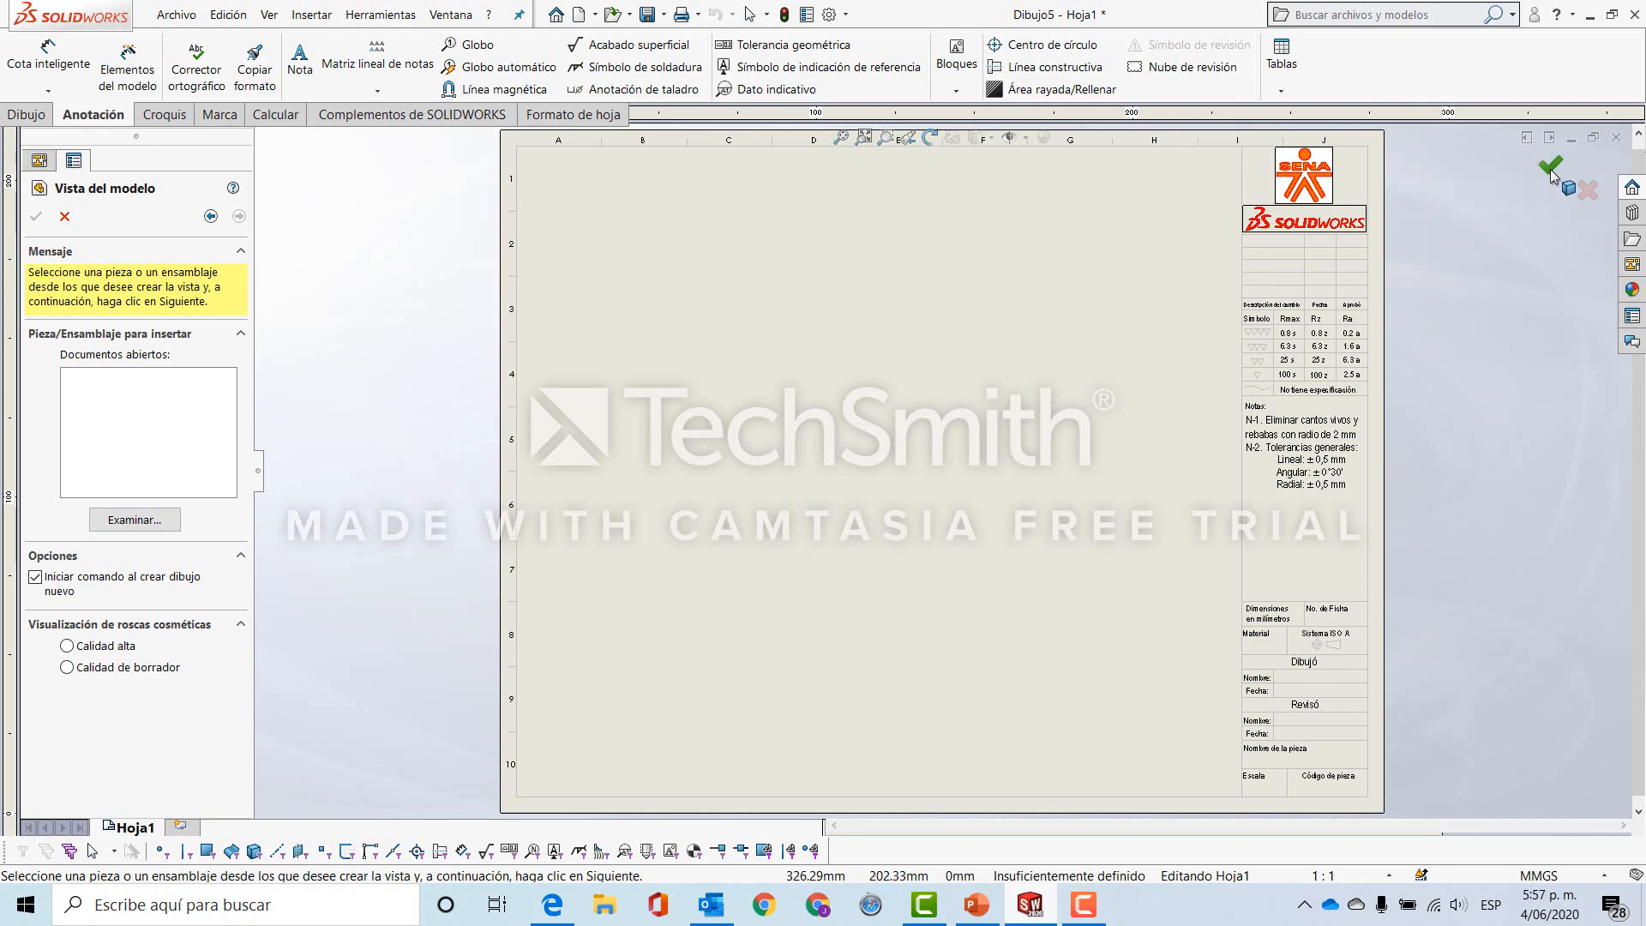
click(69, 218)
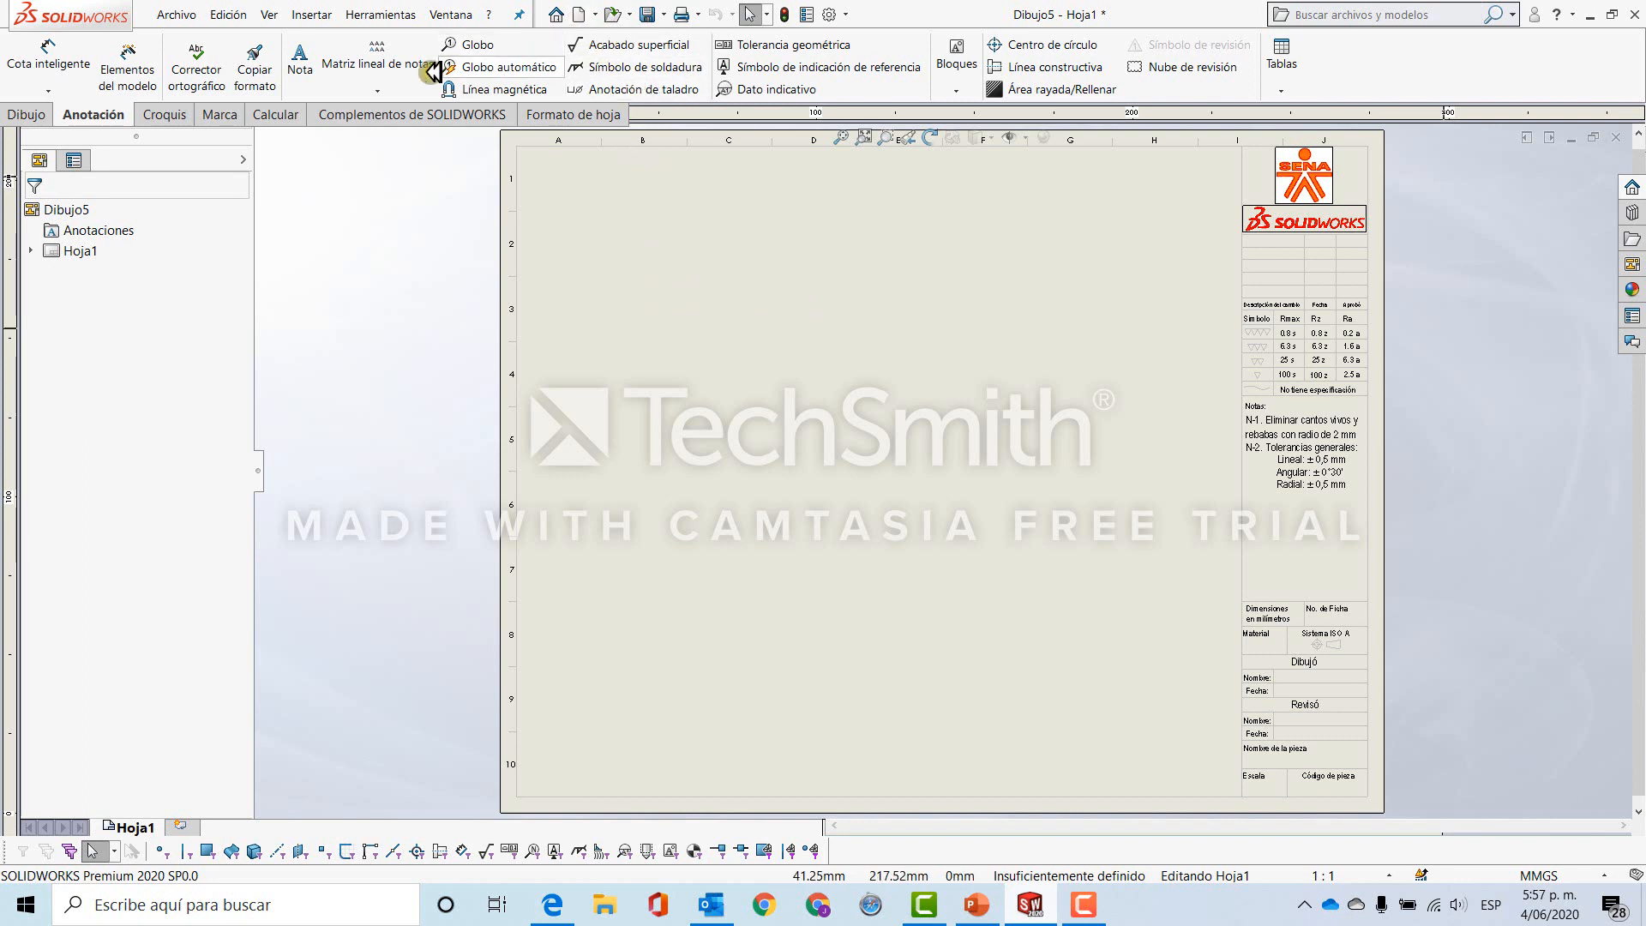
Start a model view and load the part 2020 10cm from the Banda transportadora folder.
click(31, 114)
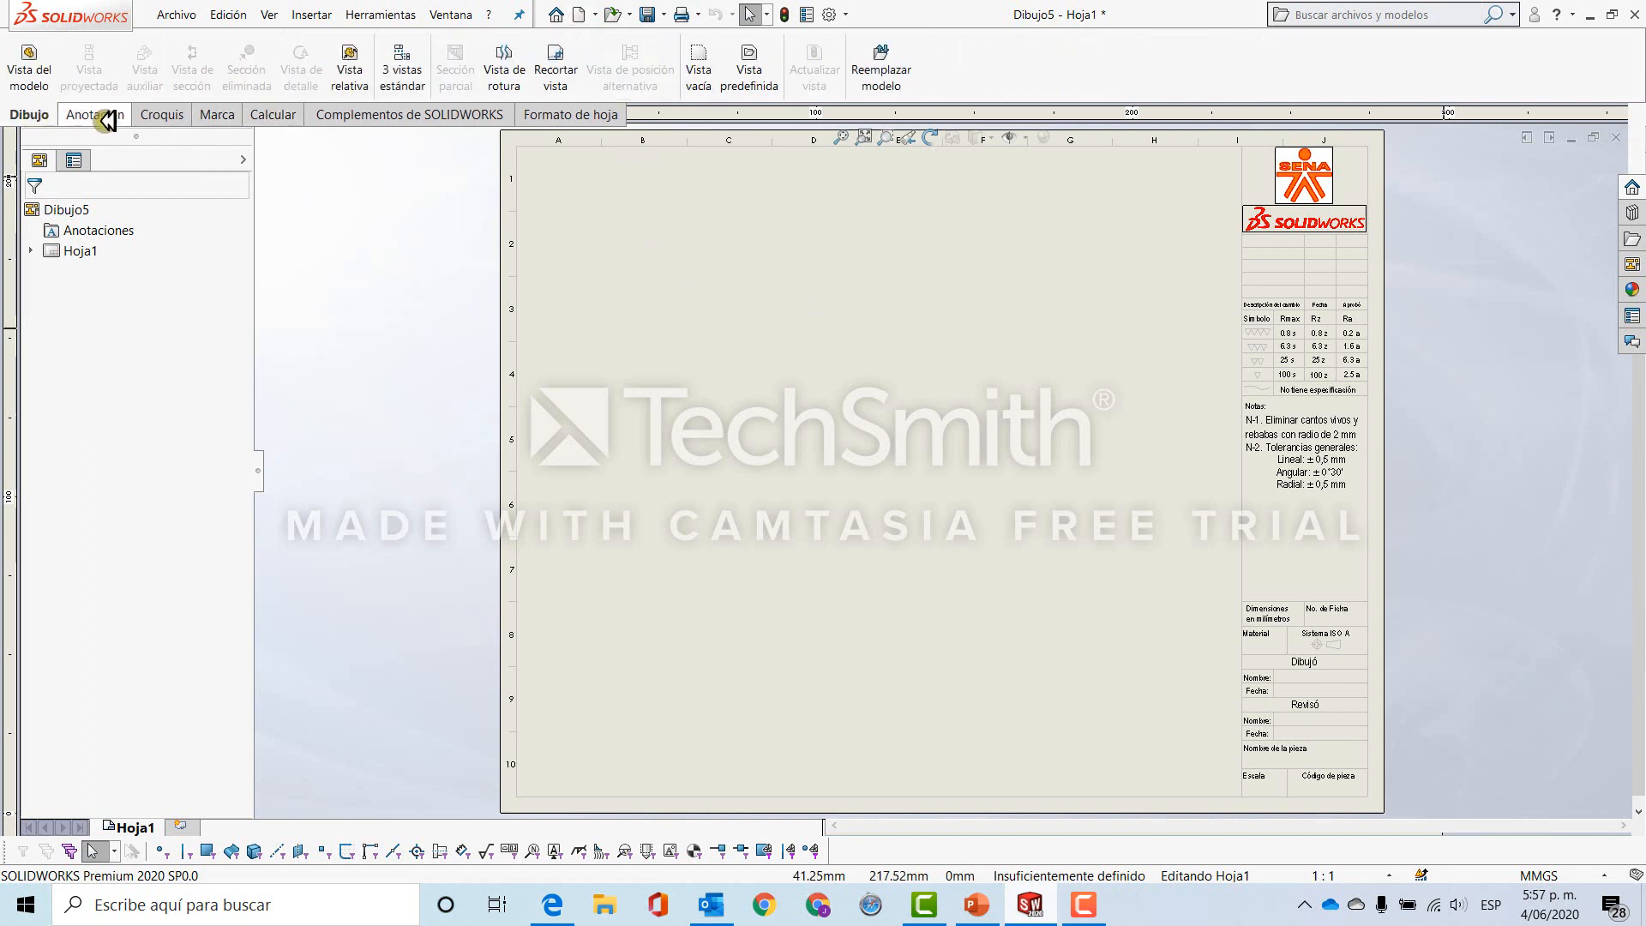
click(29, 64)
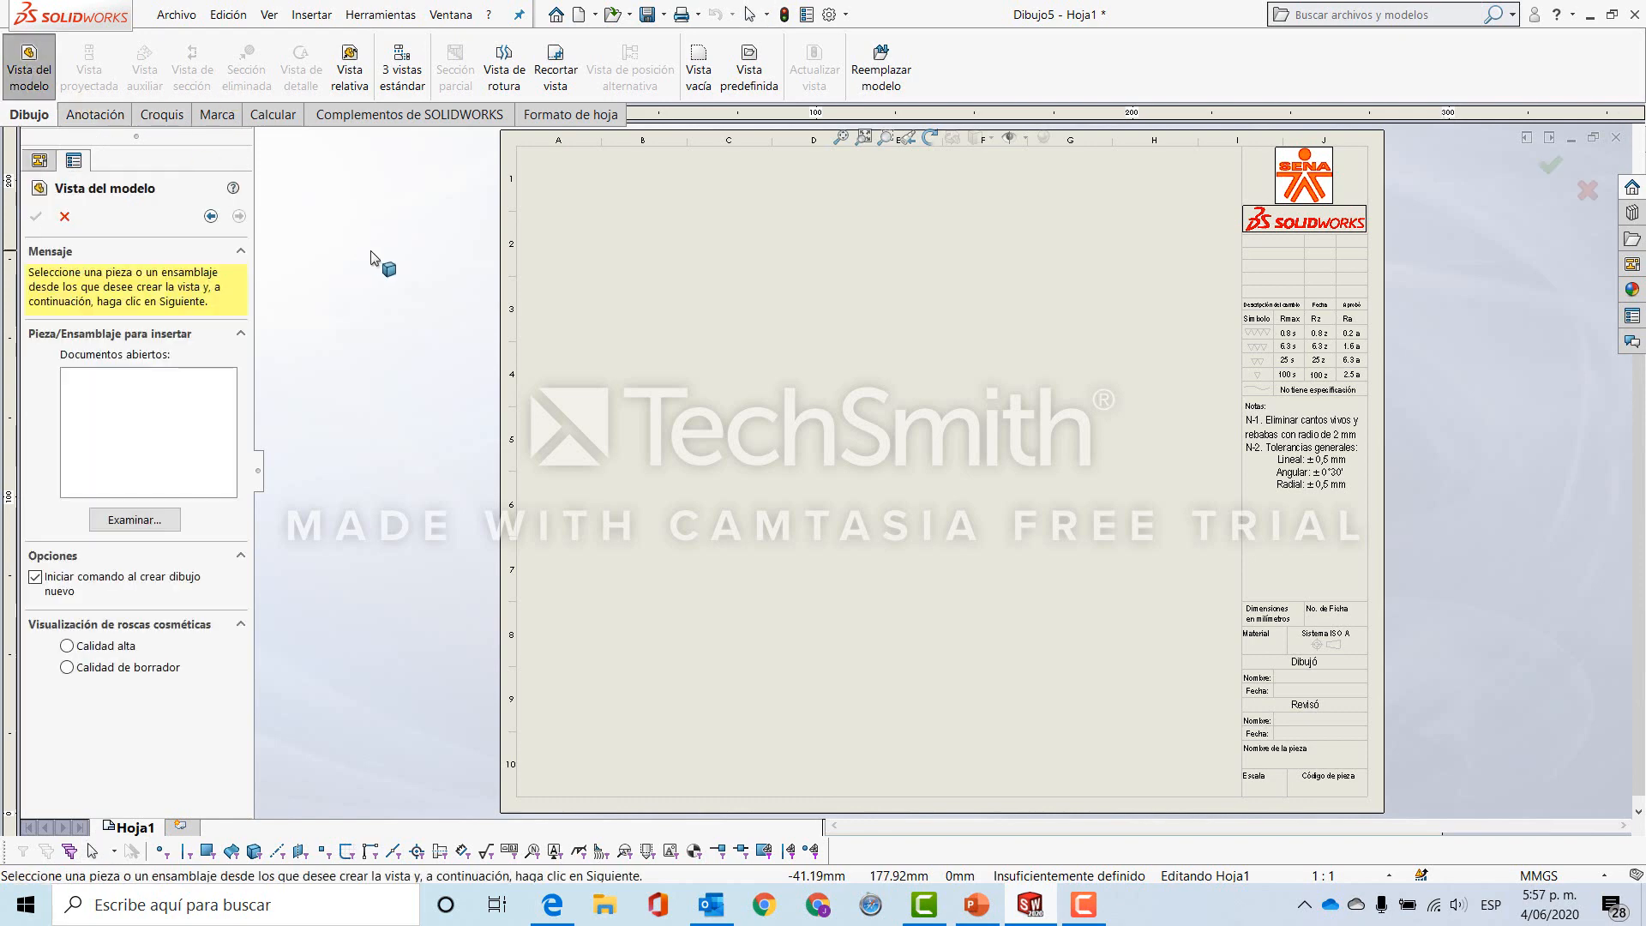
click(138, 519)
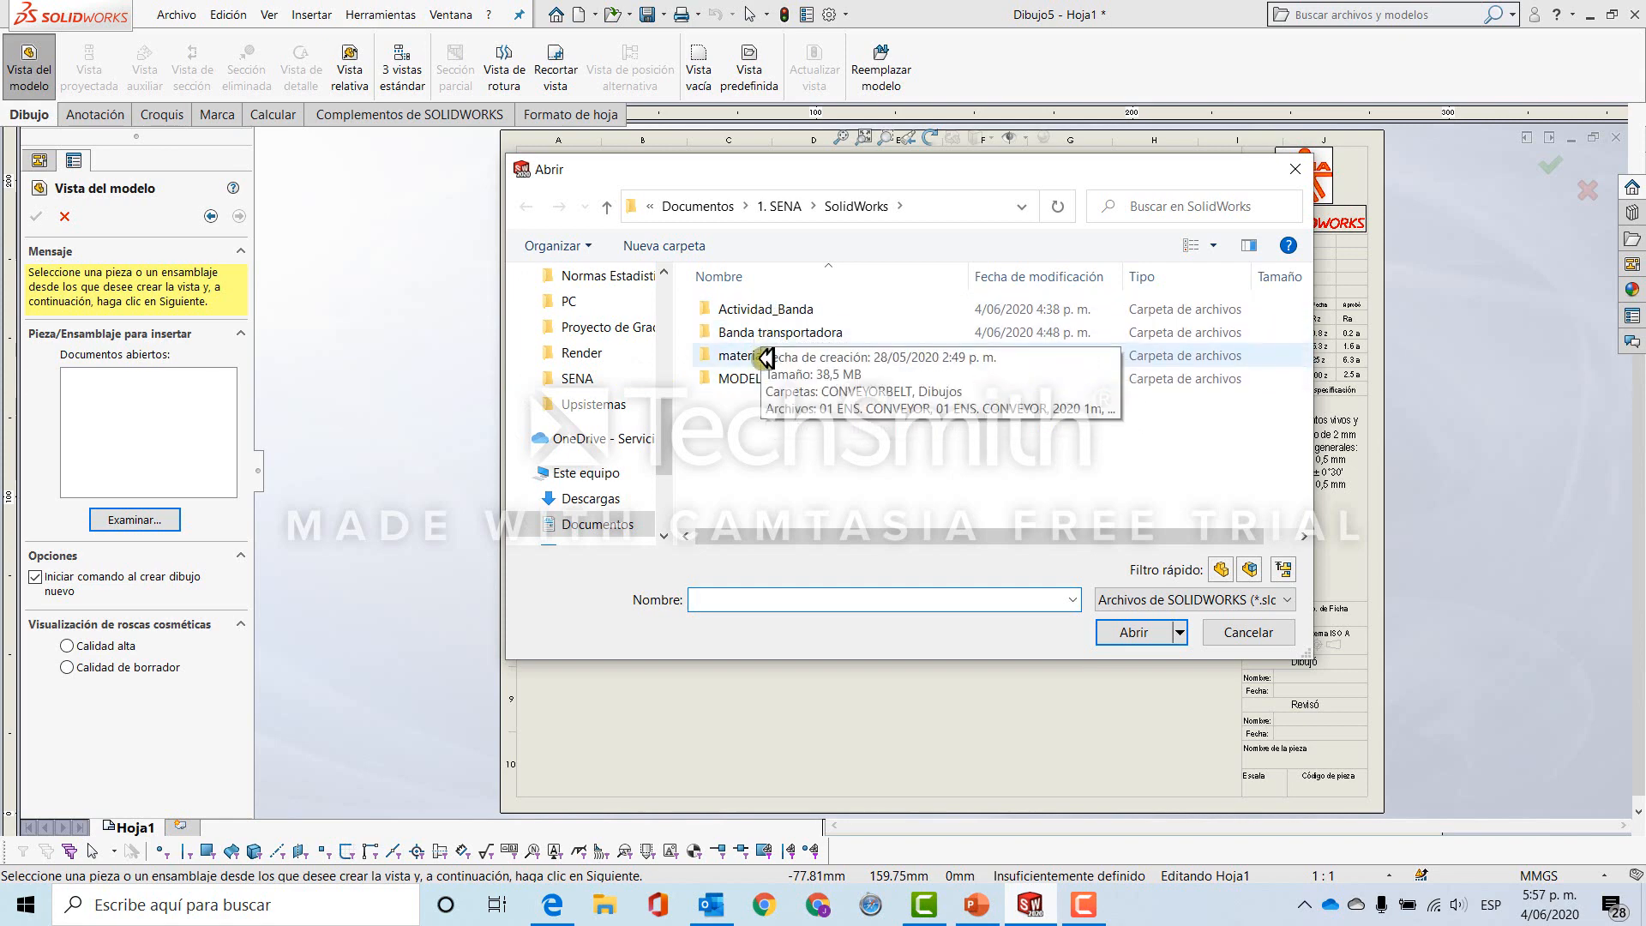
double_click(765, 332)
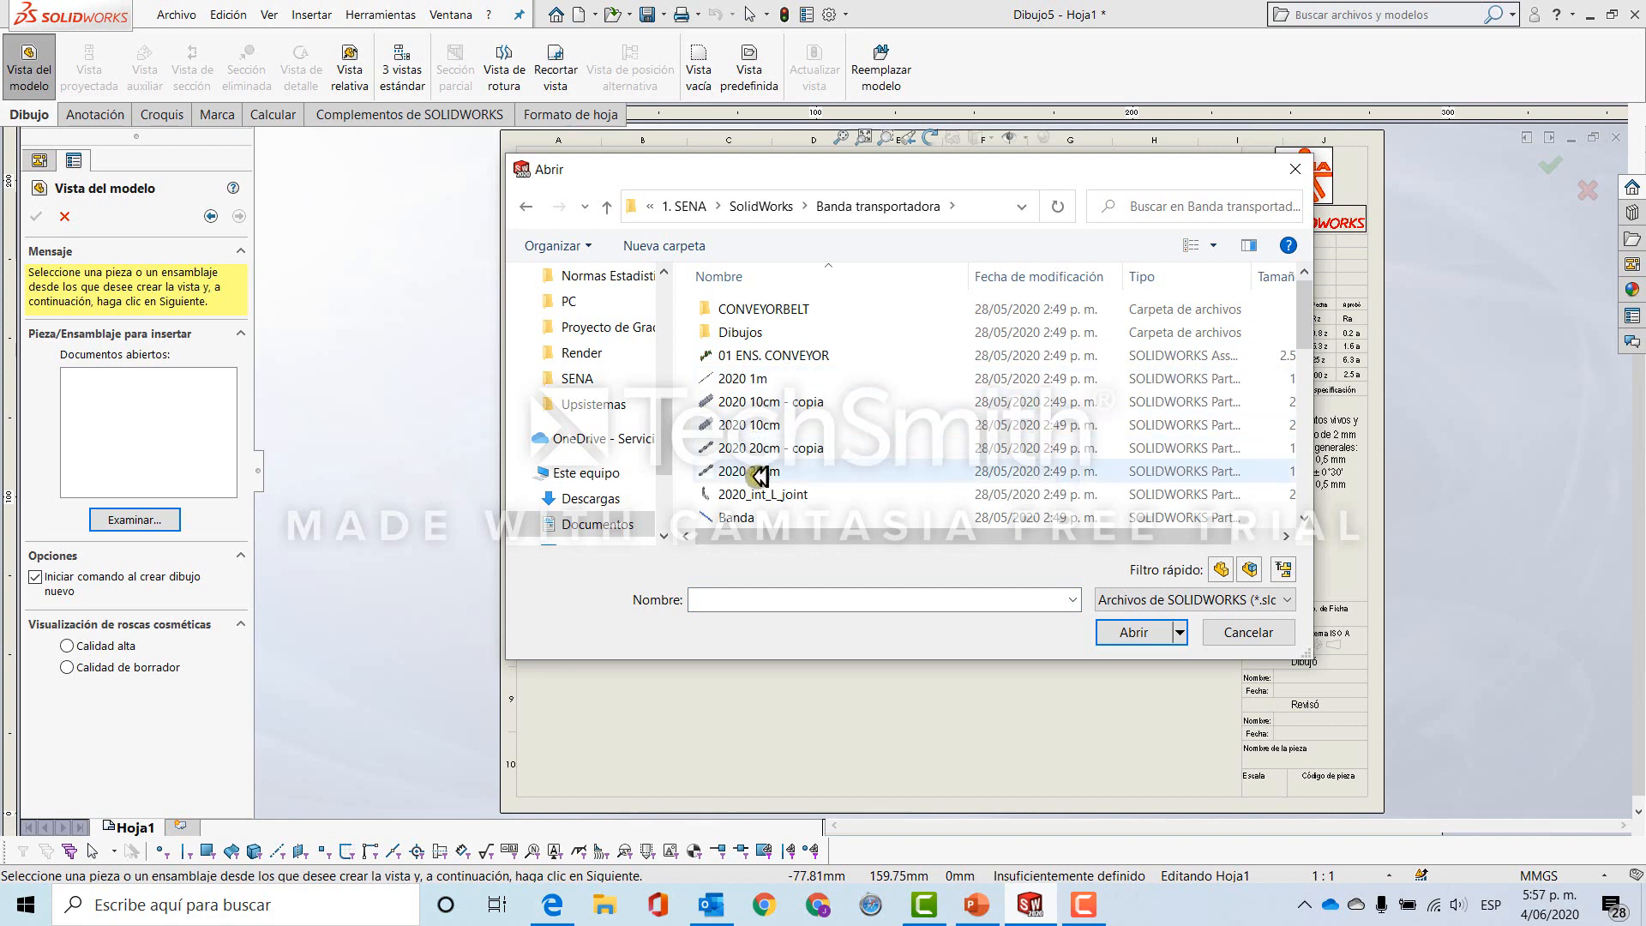
click(746, 401)
click(795, 425)
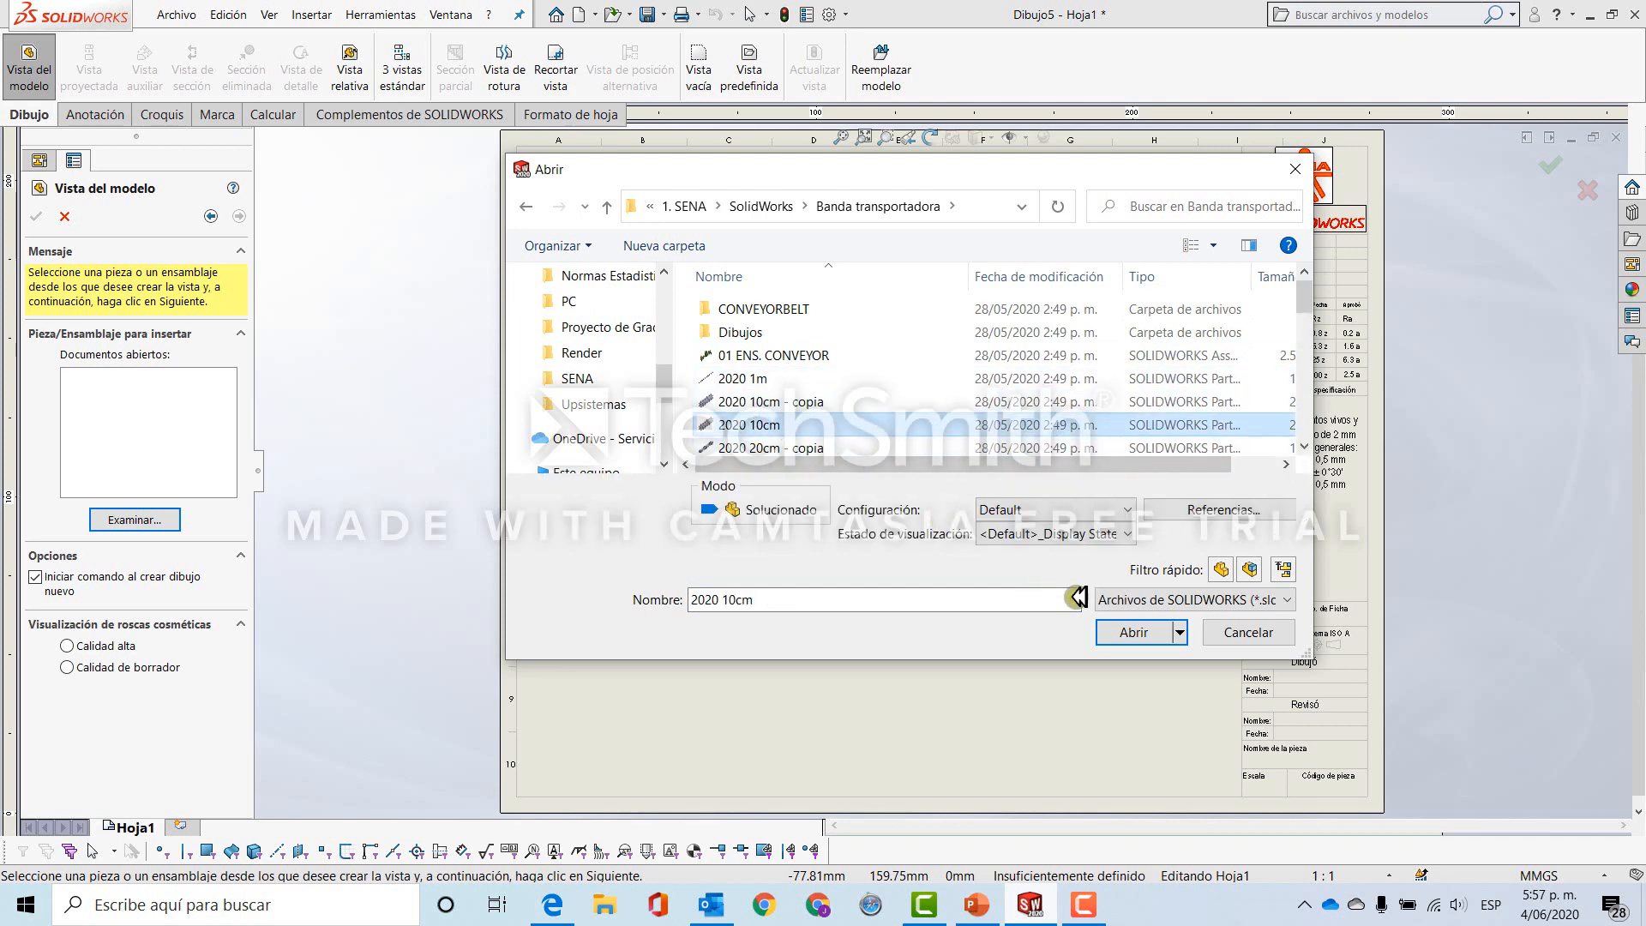
click(1131, 632)
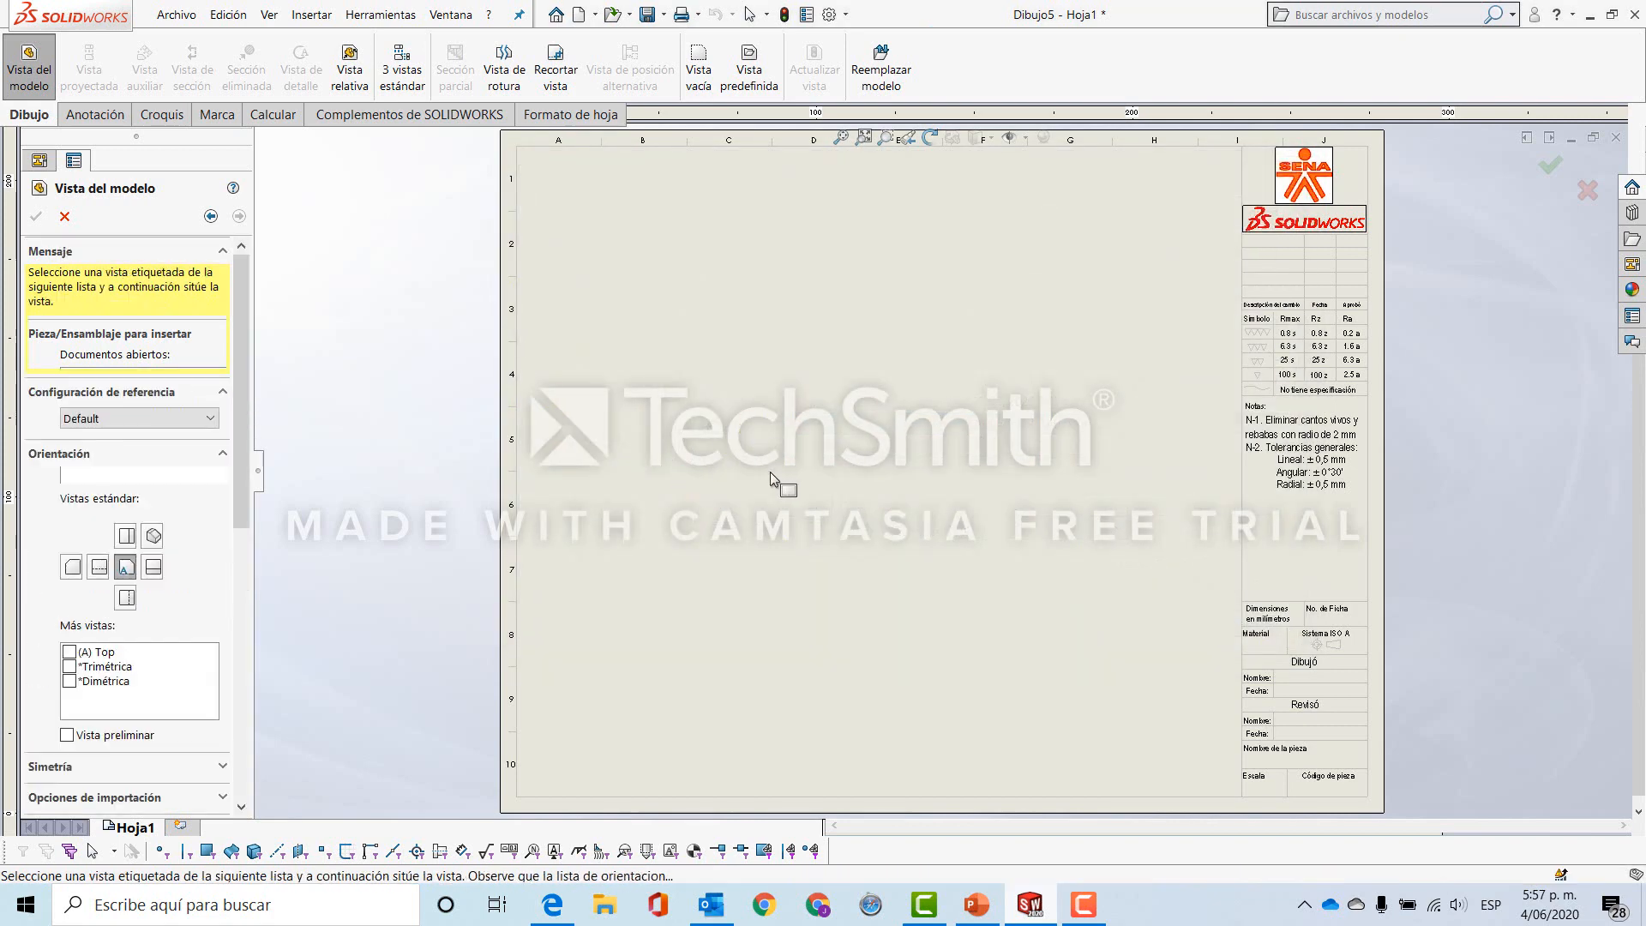
Place the part's front view near the middle of the sheet and project an isometric view above and to its right.
click(934, 399)
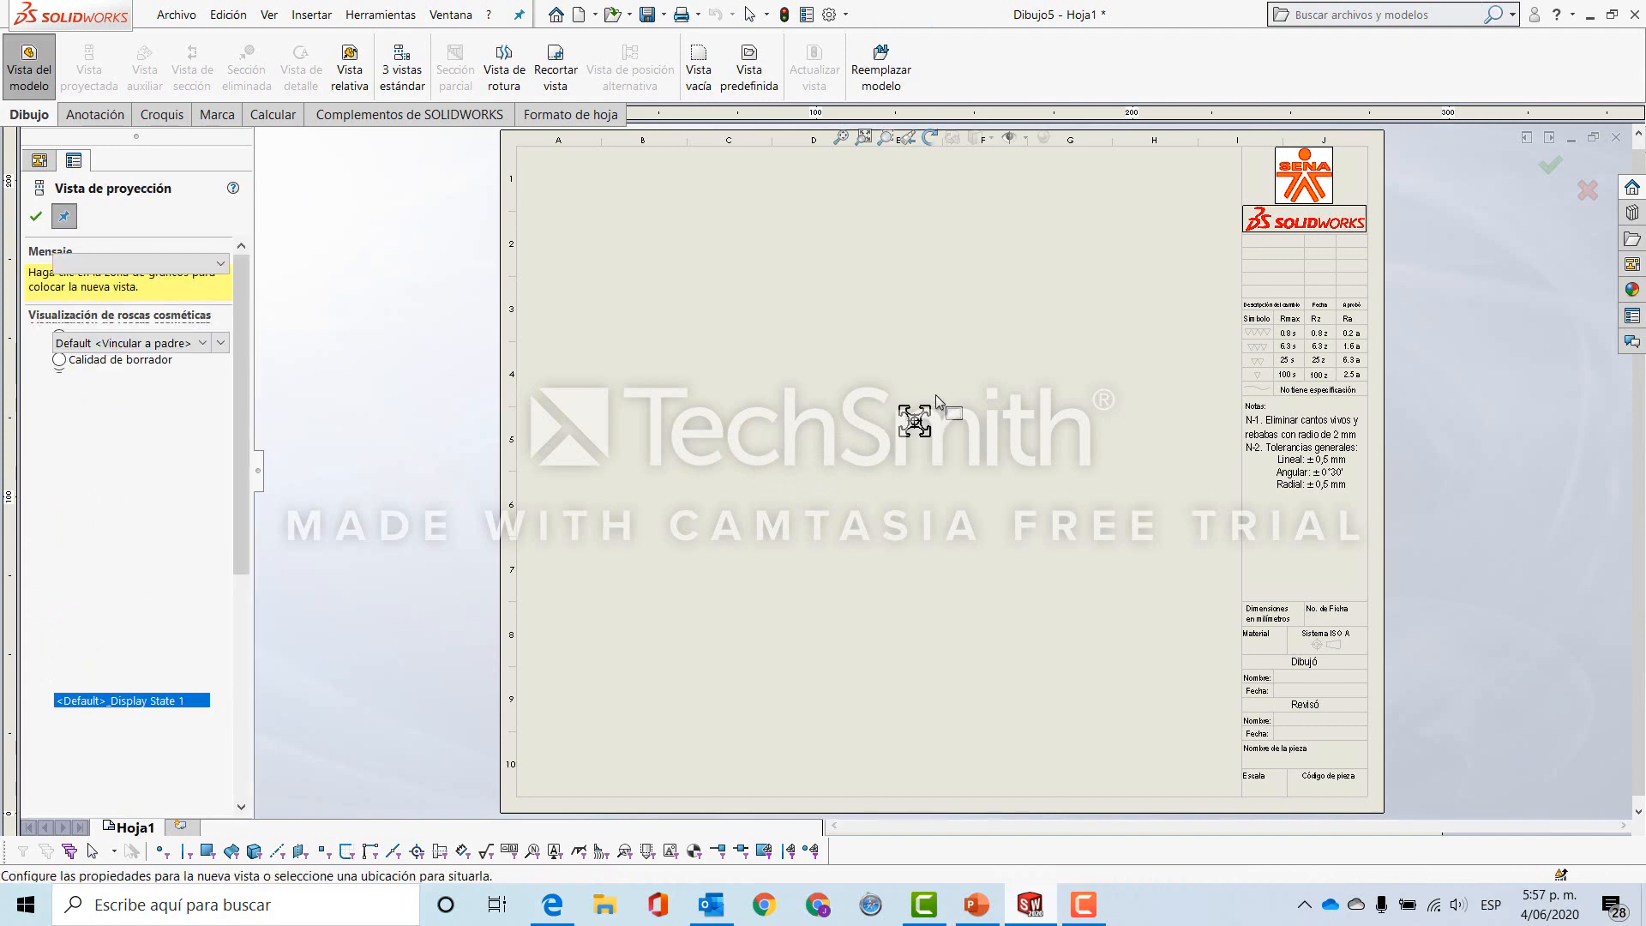
click(1050, 338)
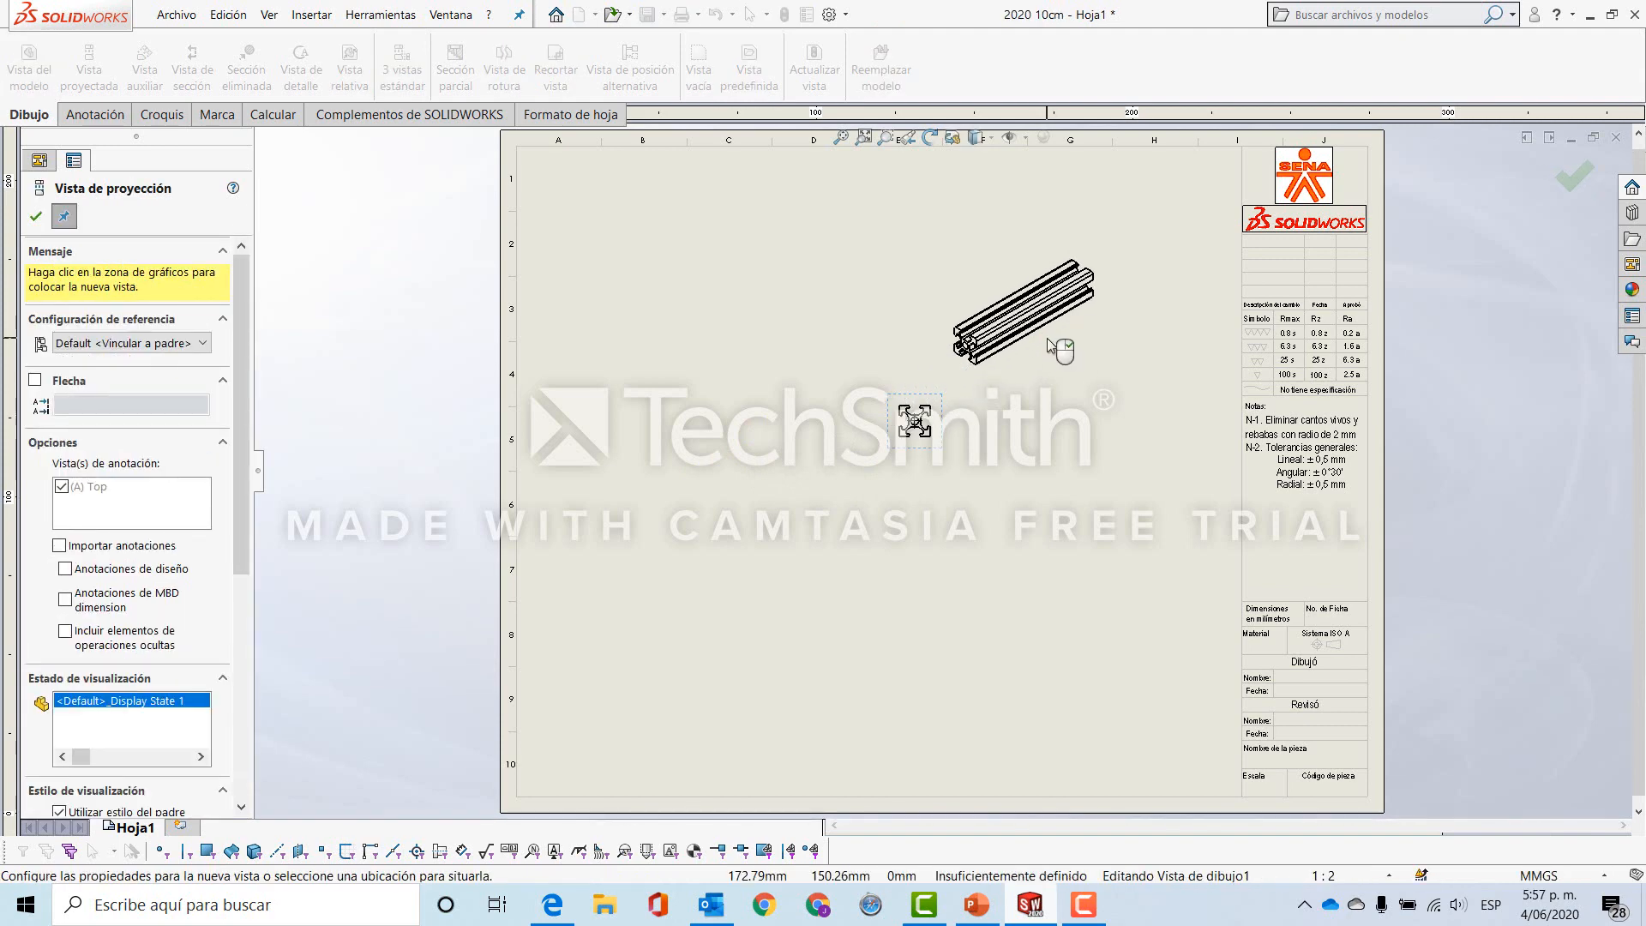
key(Escape)
Set the display style of the isometric view to shaded with edges.
scroll(1050, 343, down, 3)
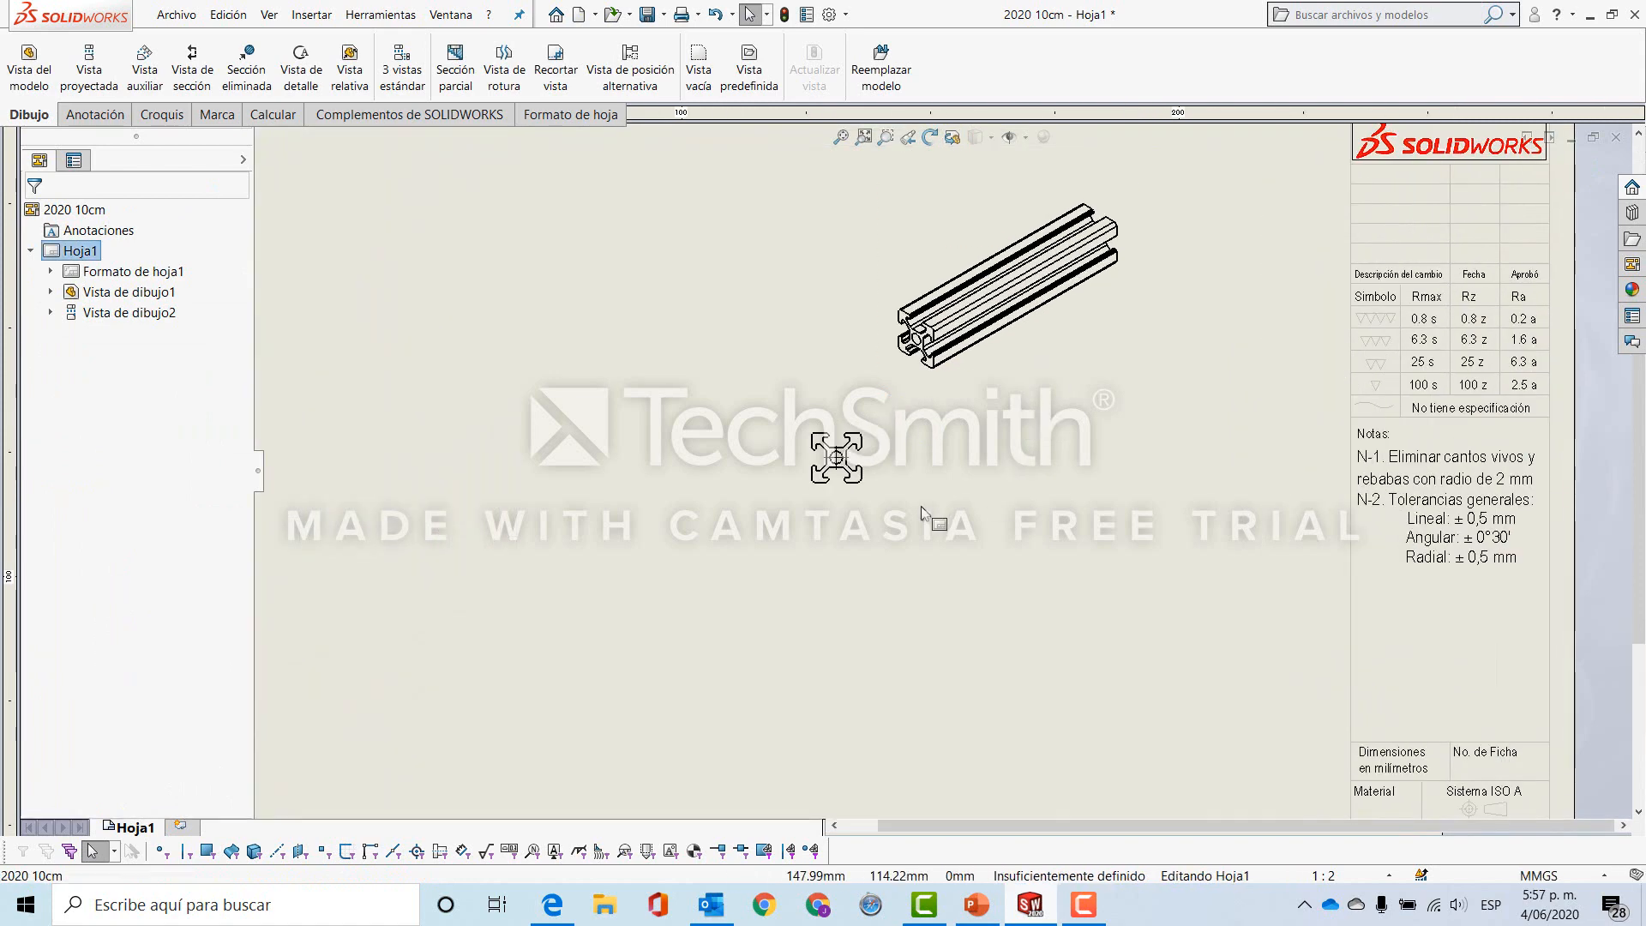
scroll(921, 511, up, 3)
scroll(958, 466, down, 1)
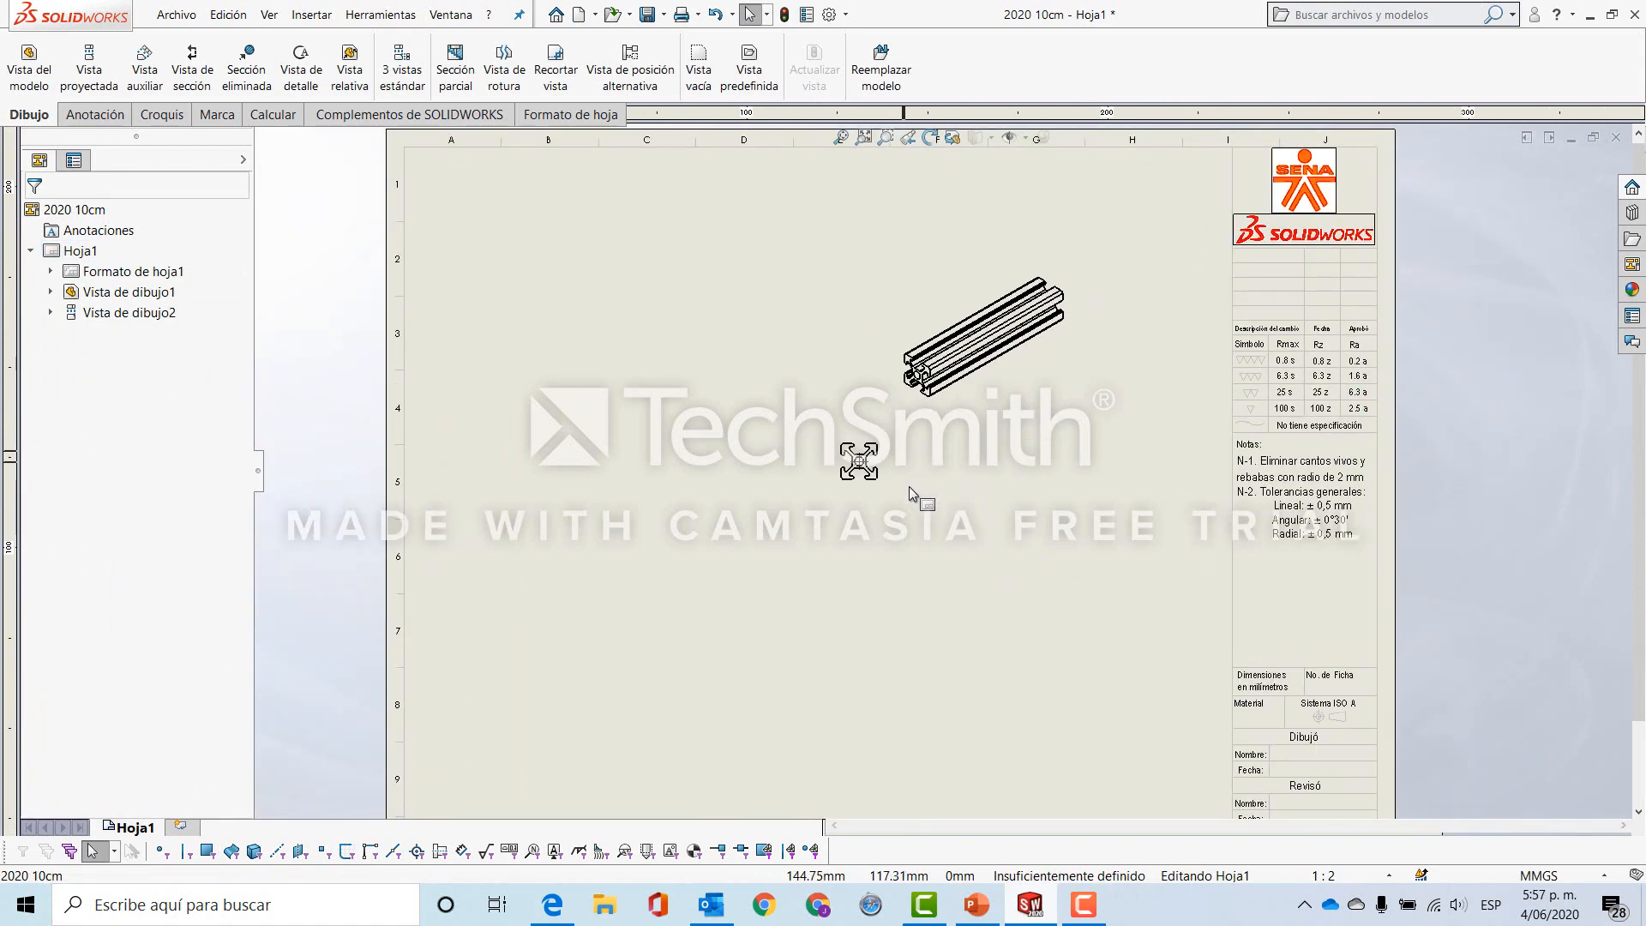
scroll(909, 486, up, 2)
scroll(1001, 600, down, 1)
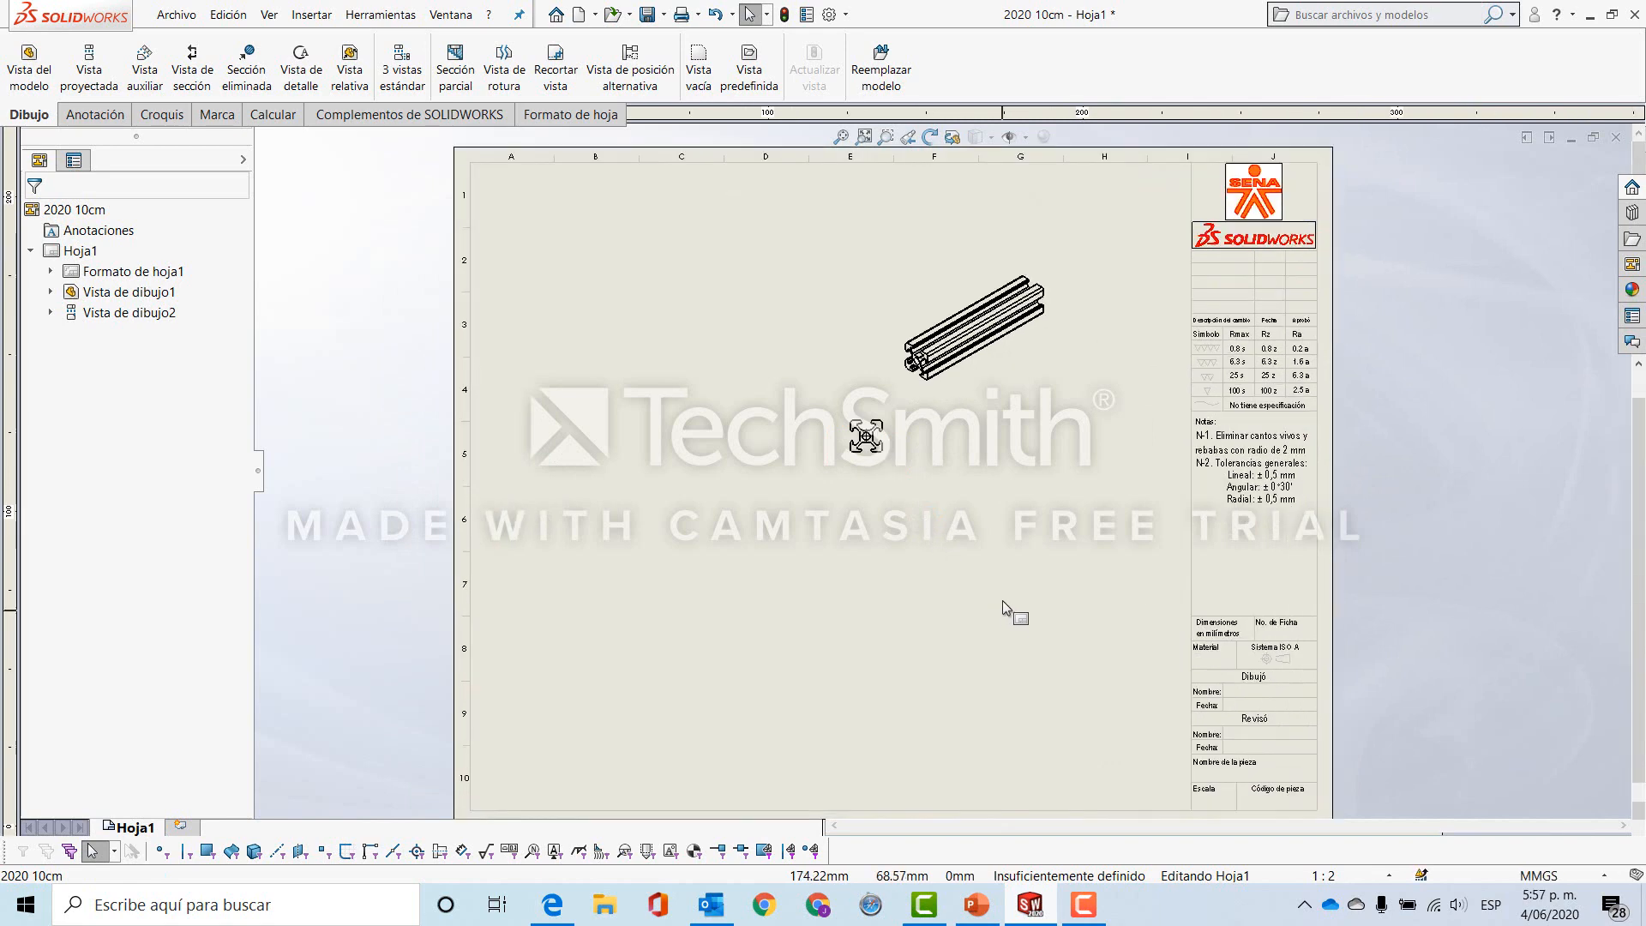
scroll(1001, 600, down, 1)
scroll(955, 491, down, 1)
click(1007, 366)
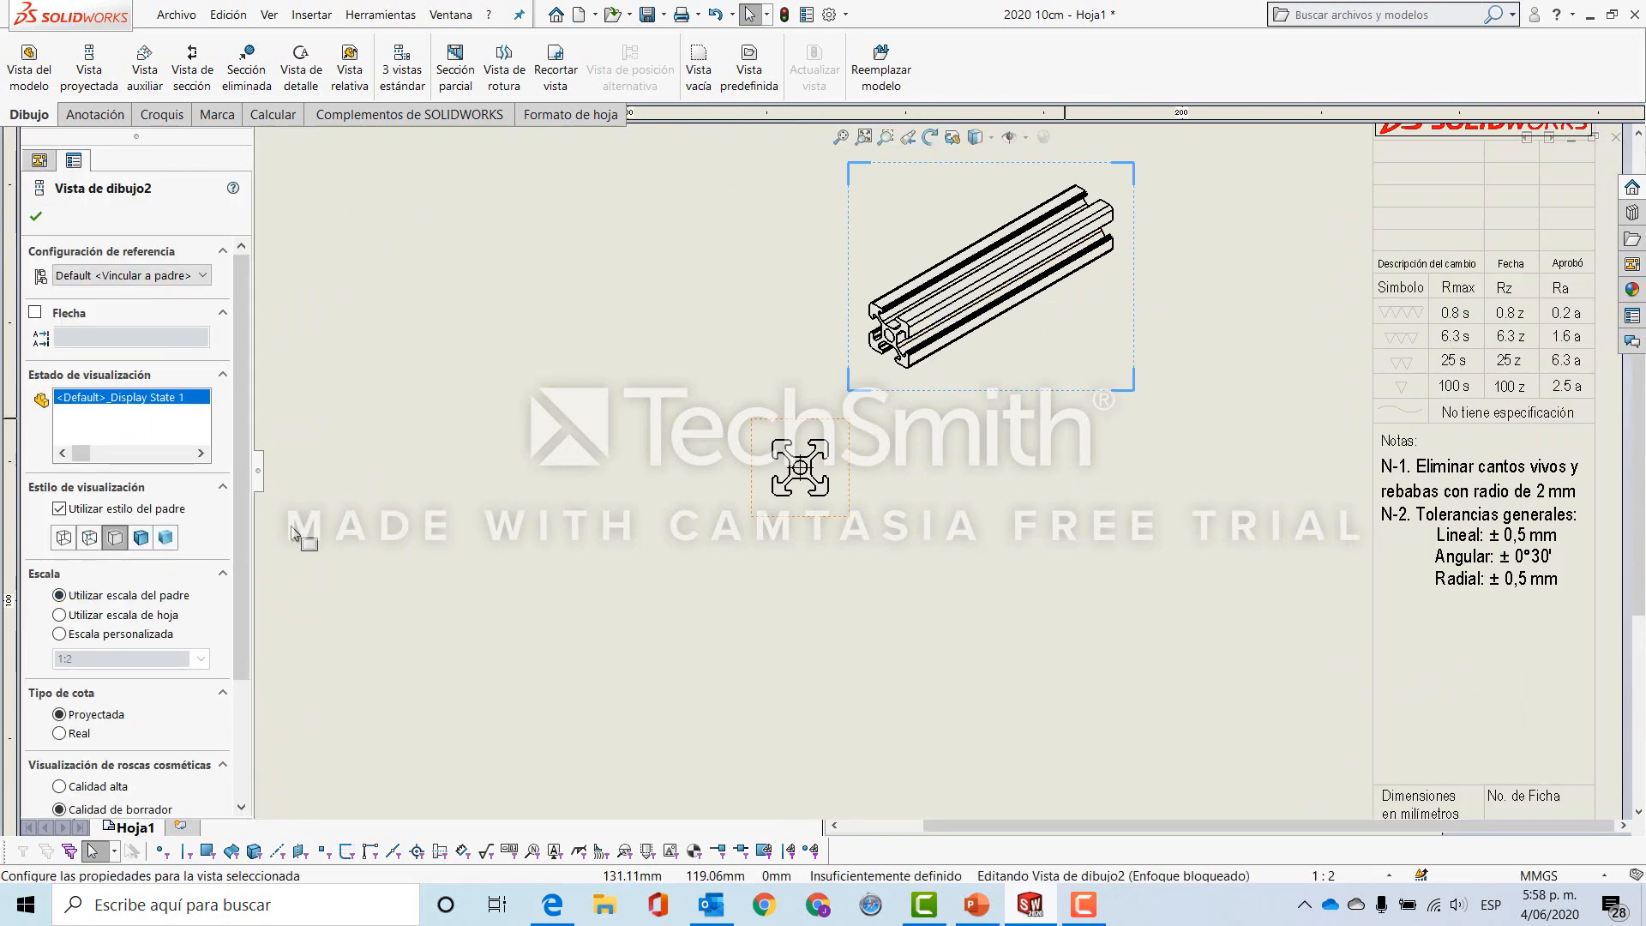
click(142, 538)
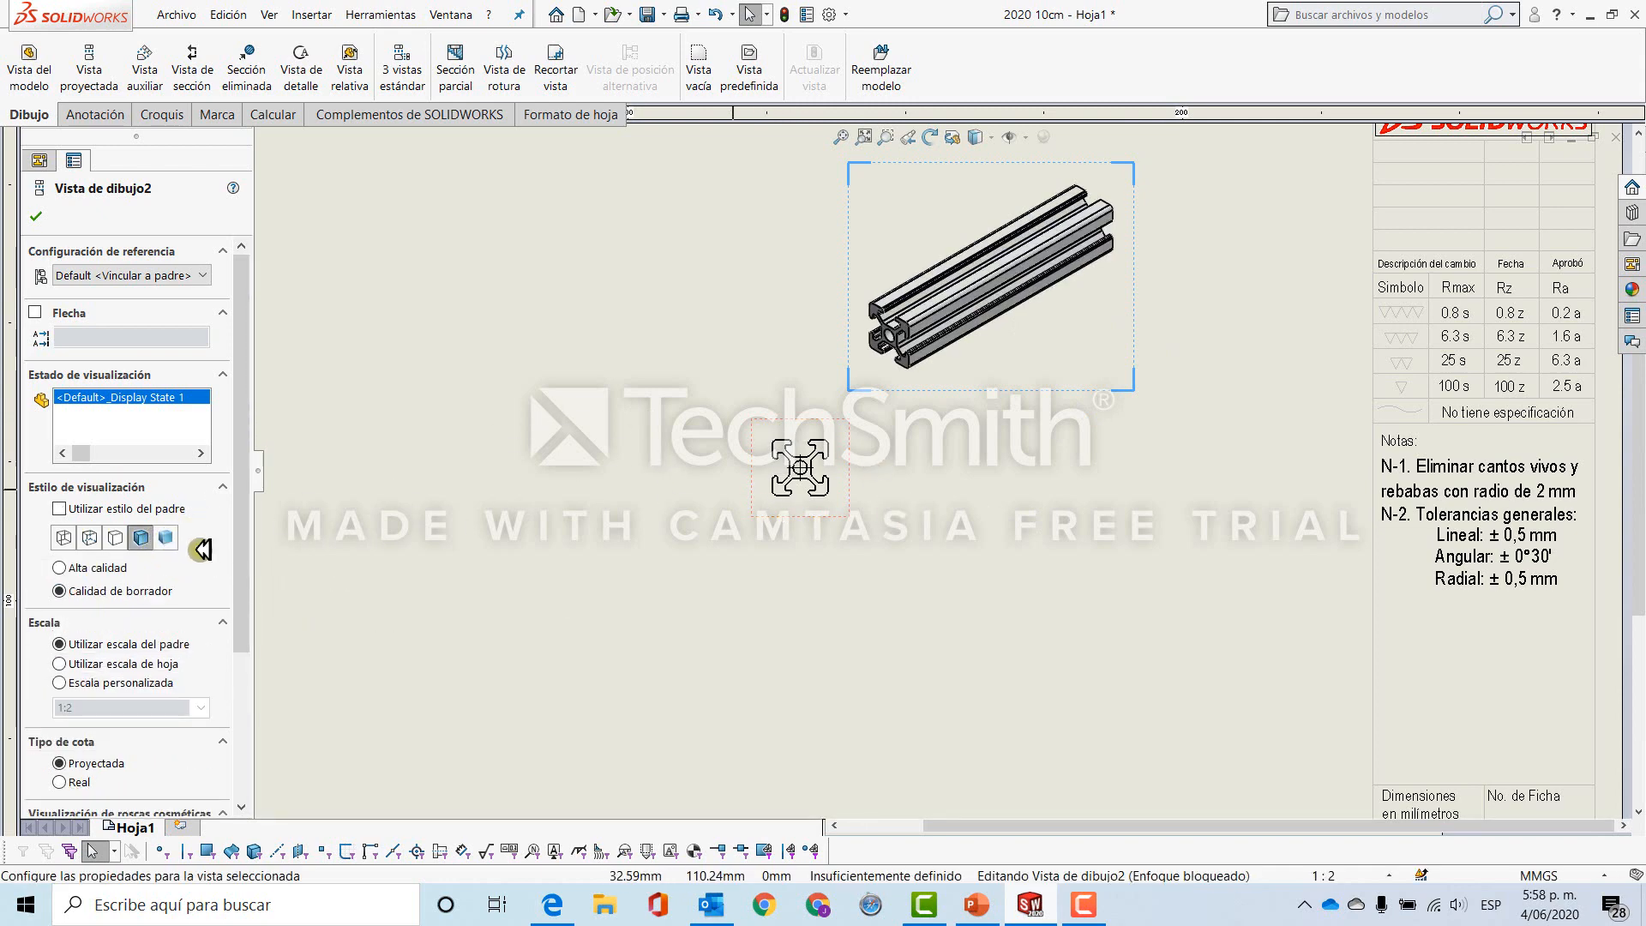
scroll(956, 360, down, 1)
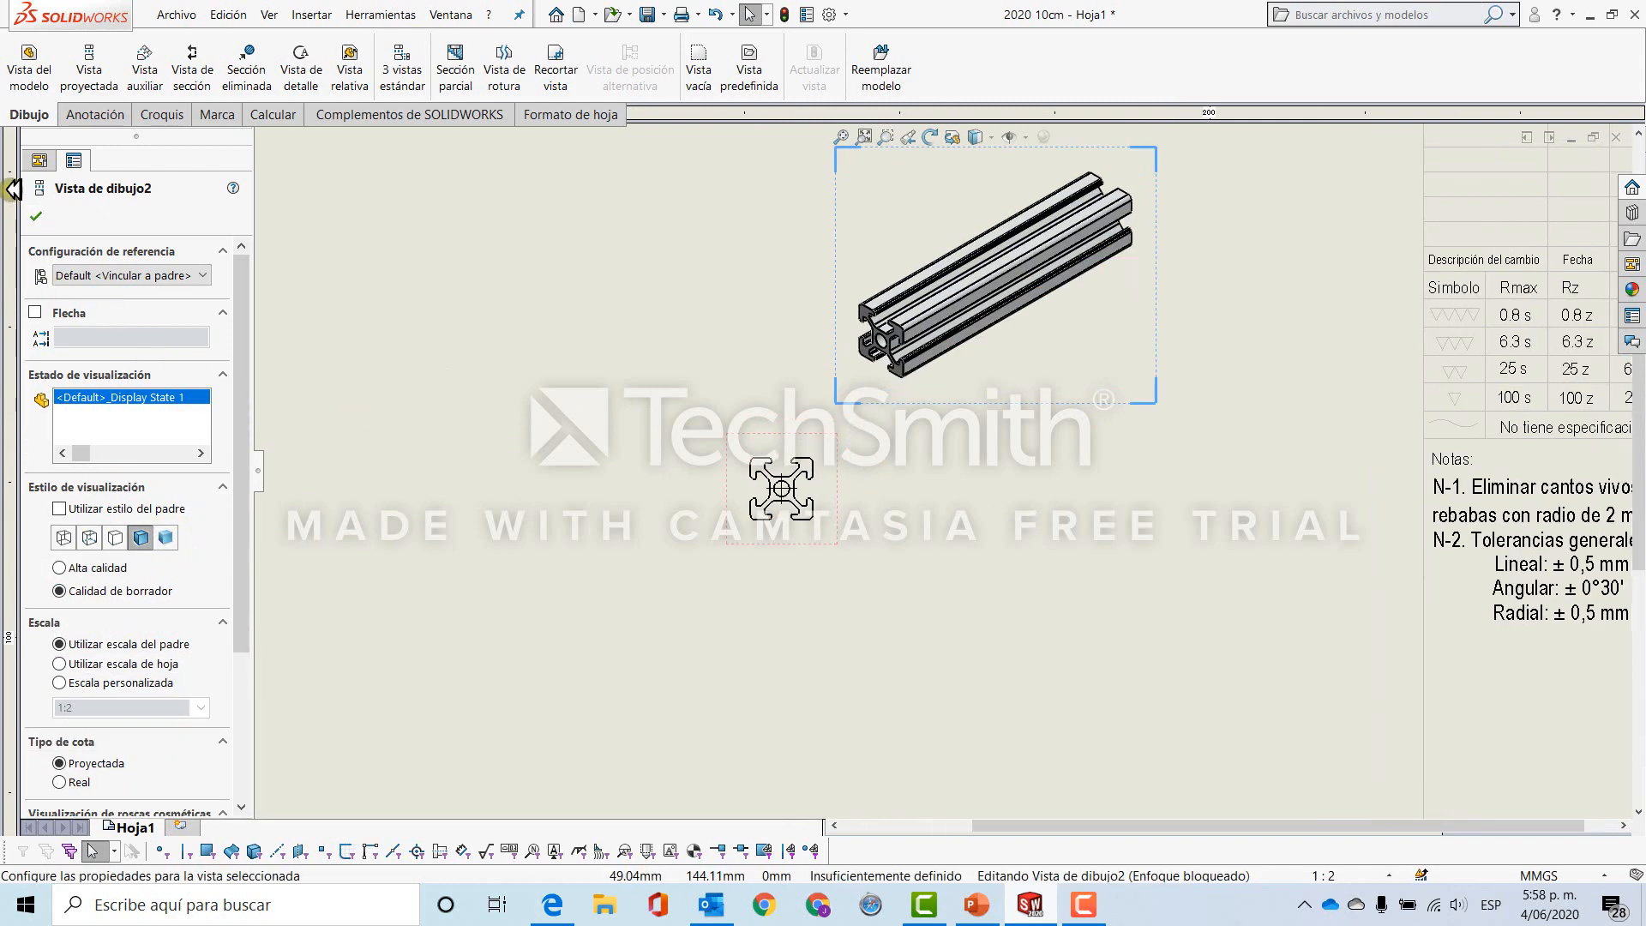
click(40, 225)
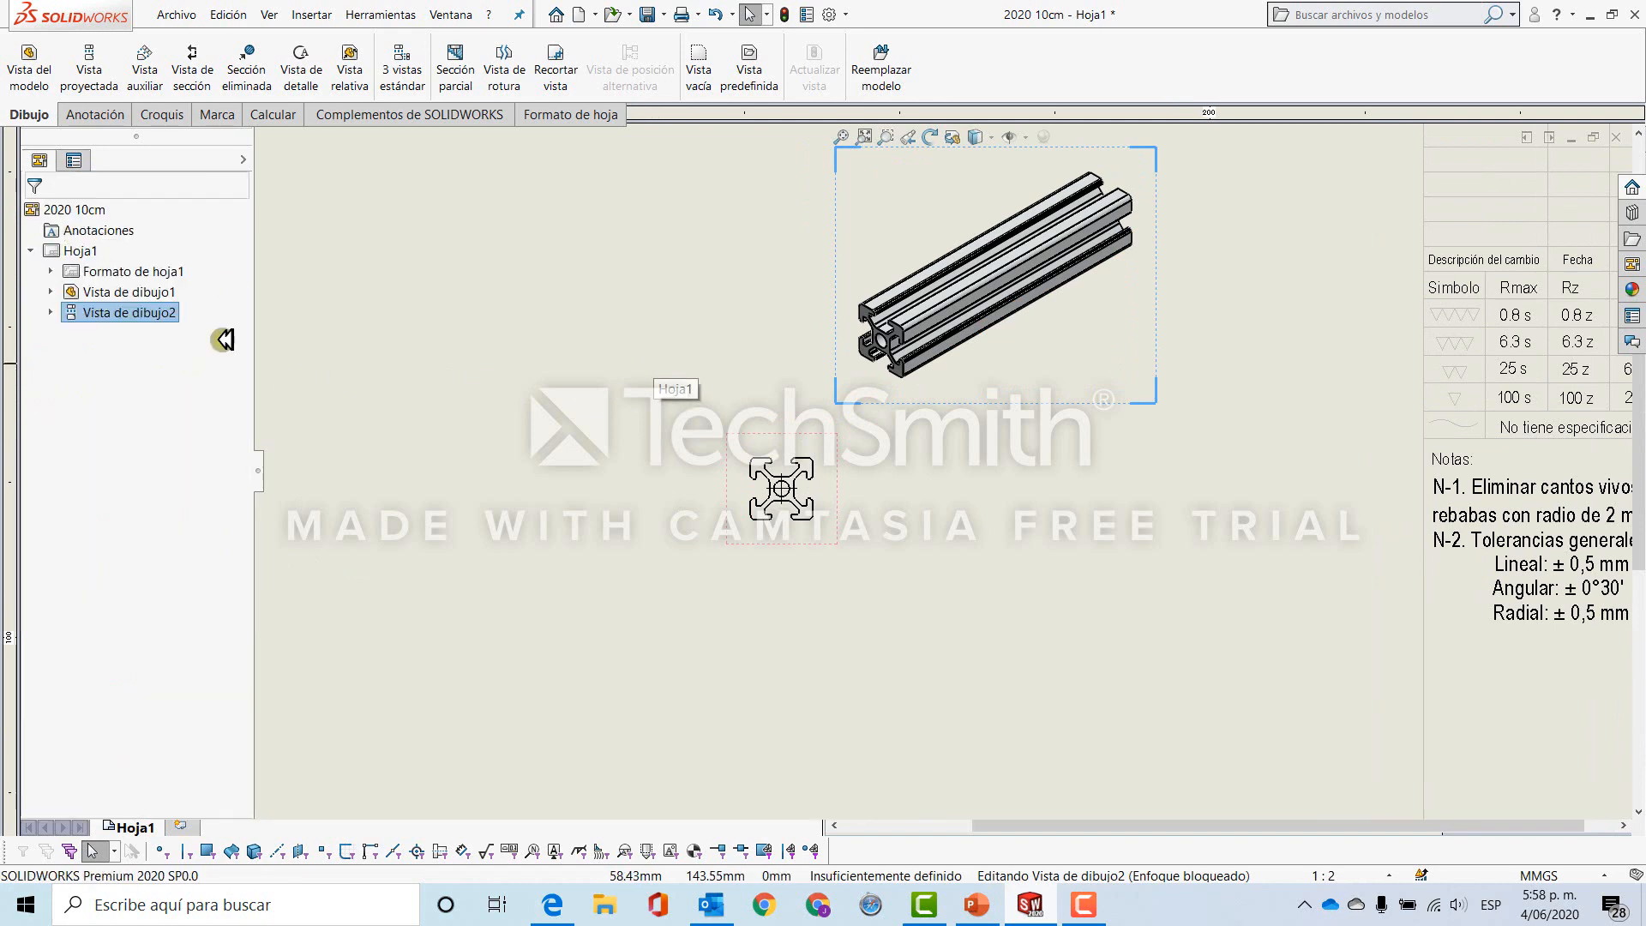
click(663, 414)
Try the shaded display style without edges on the isometric view and inspect the profile's end closely.
scroll(1012, 364, up, 4)
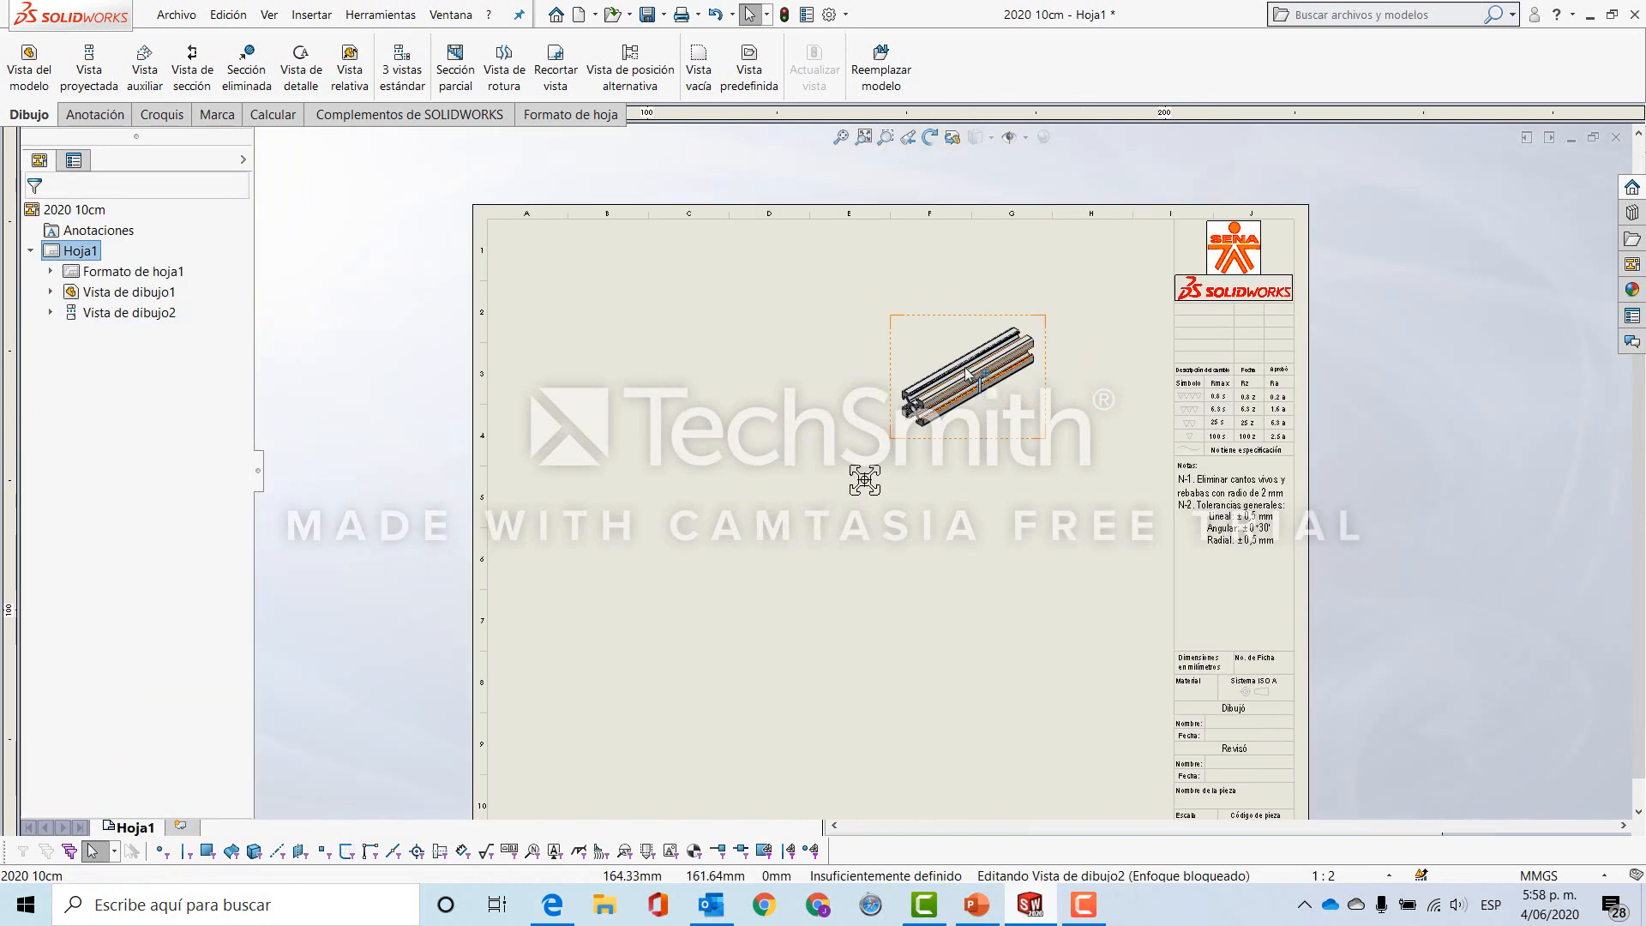
scroll(964, 347, down, 4)
scroll(857, 609, down, 1)
scroll(937, 470, down, 2)
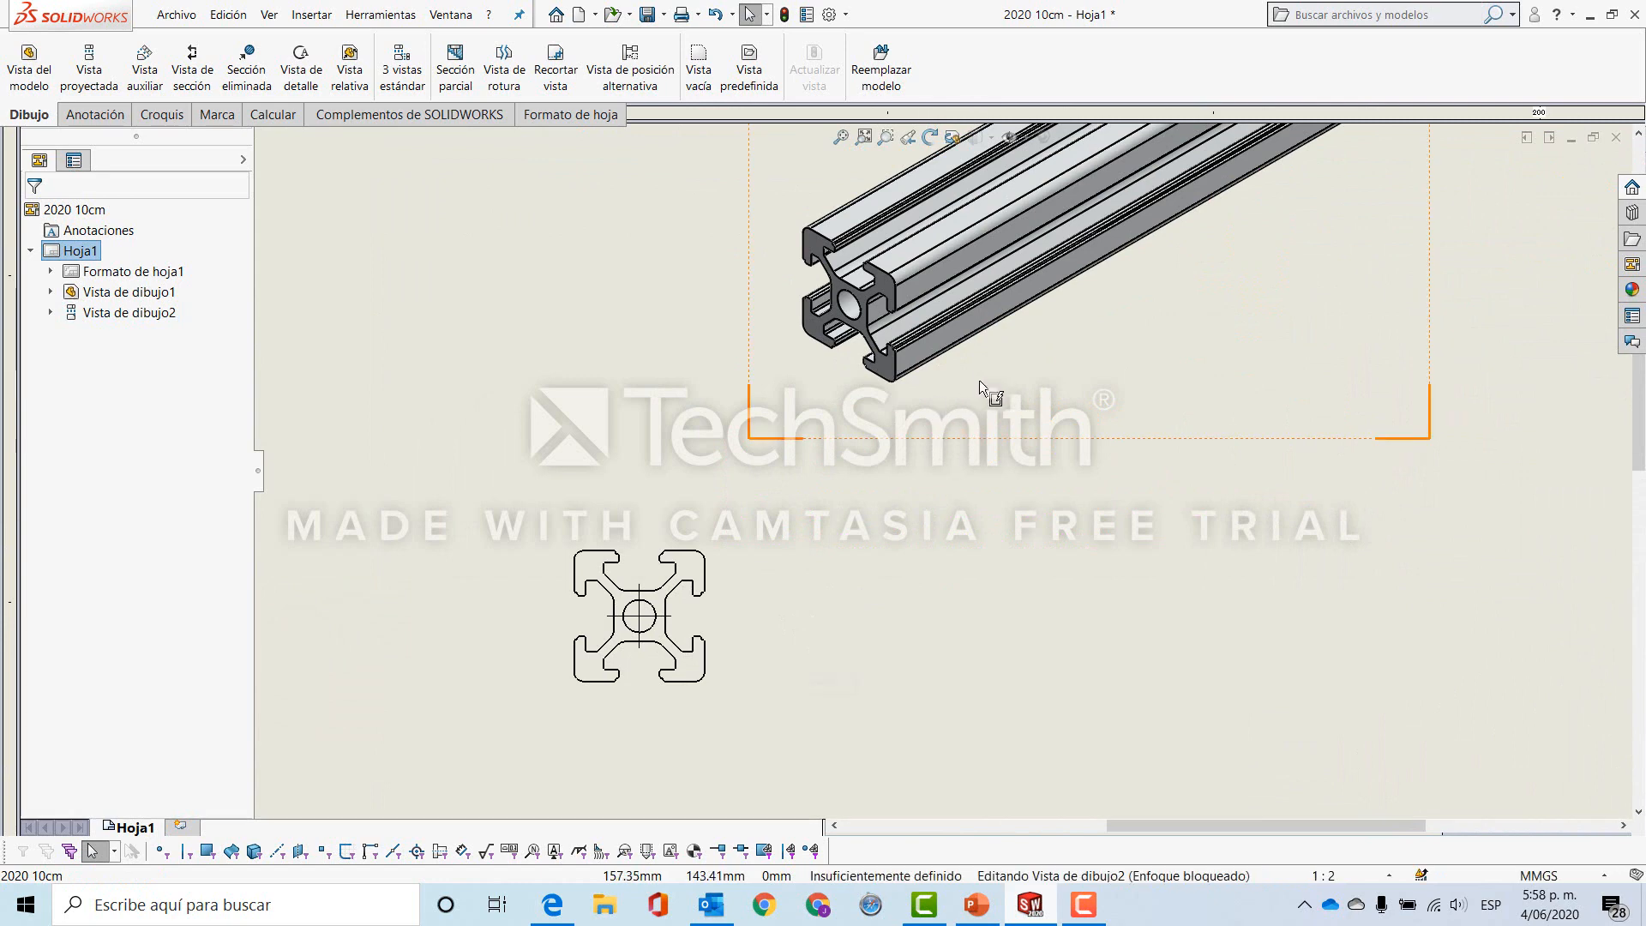
scroll(774, 538, down, 2)
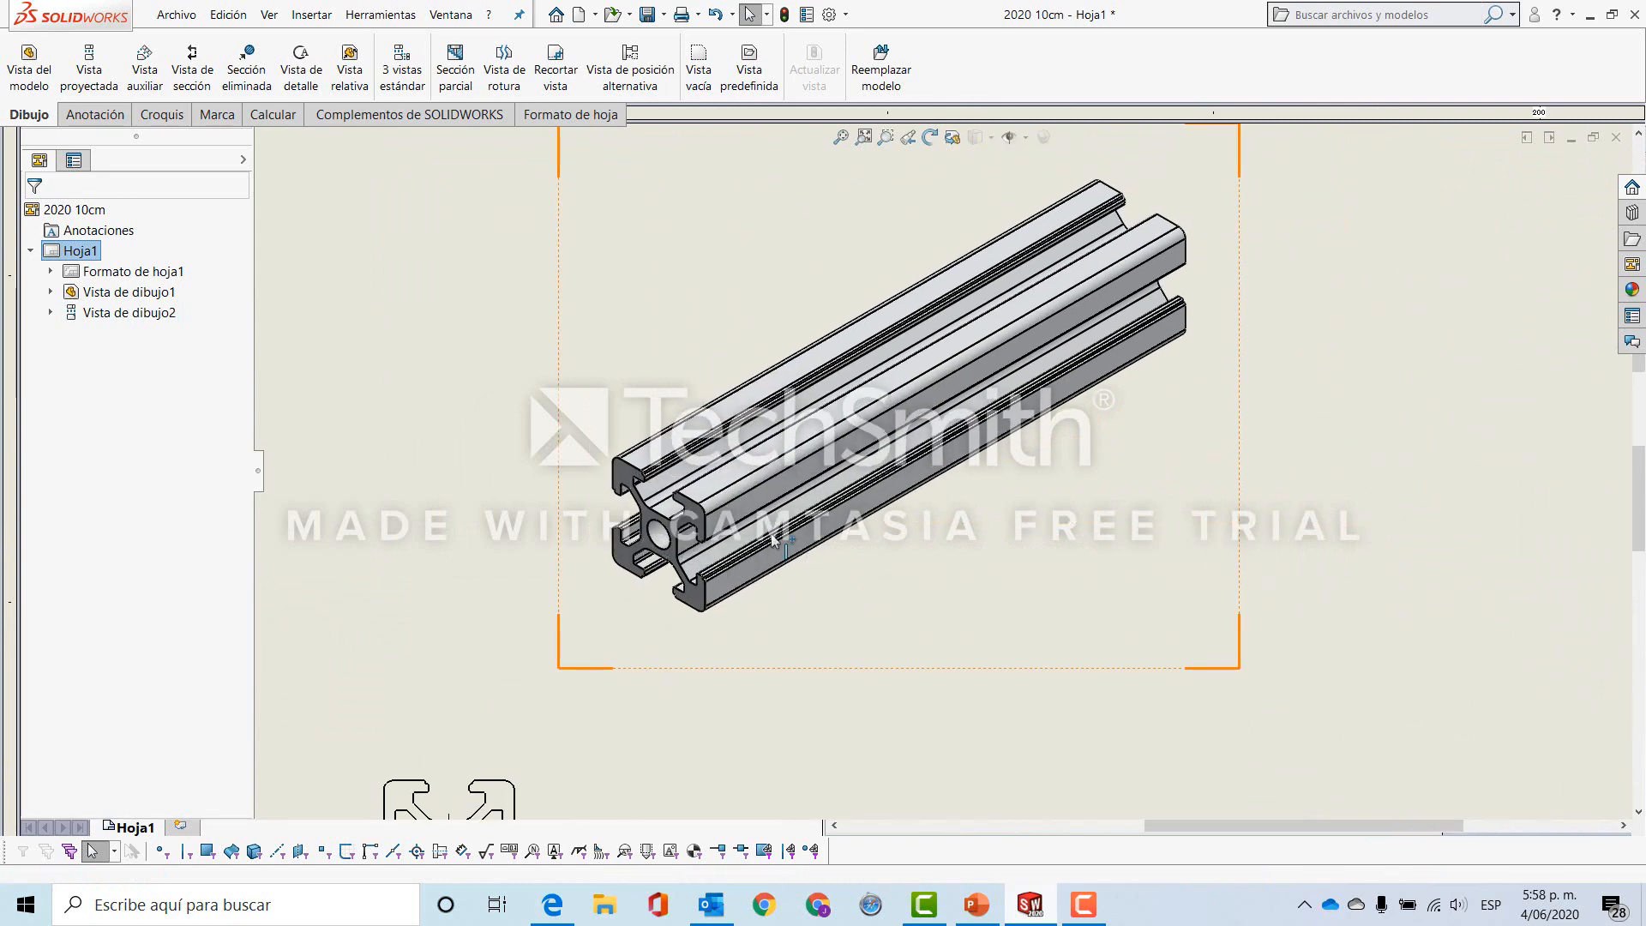
click(589, 374)
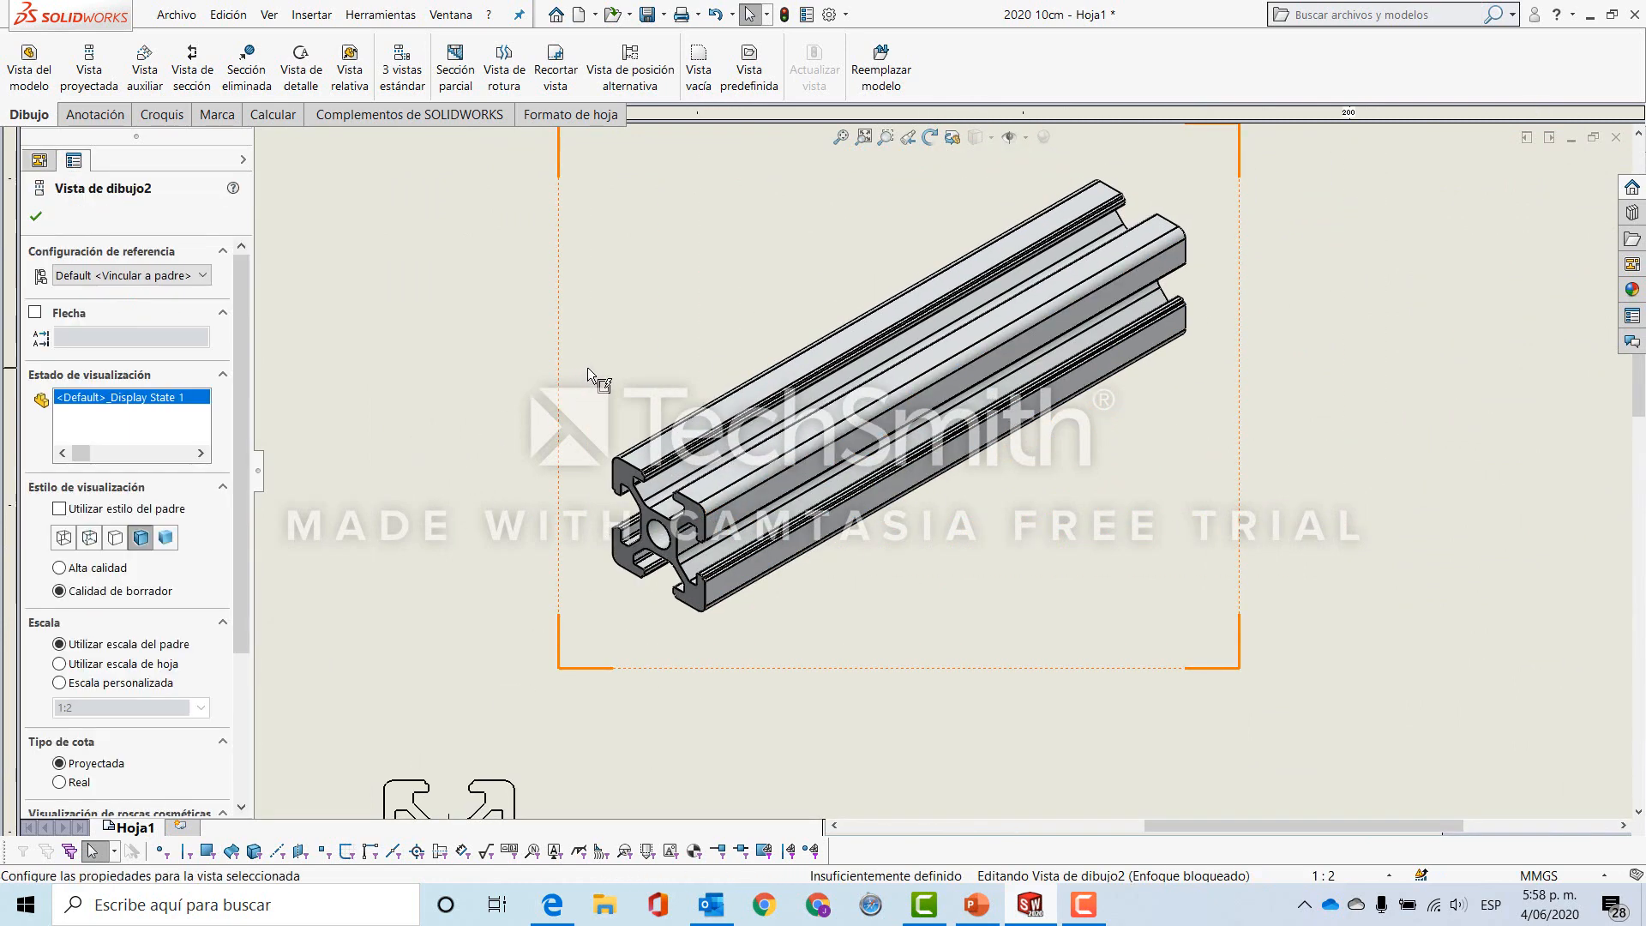
click(170, 536)
click(359, 525)
scroll(563, 566, down, 3)
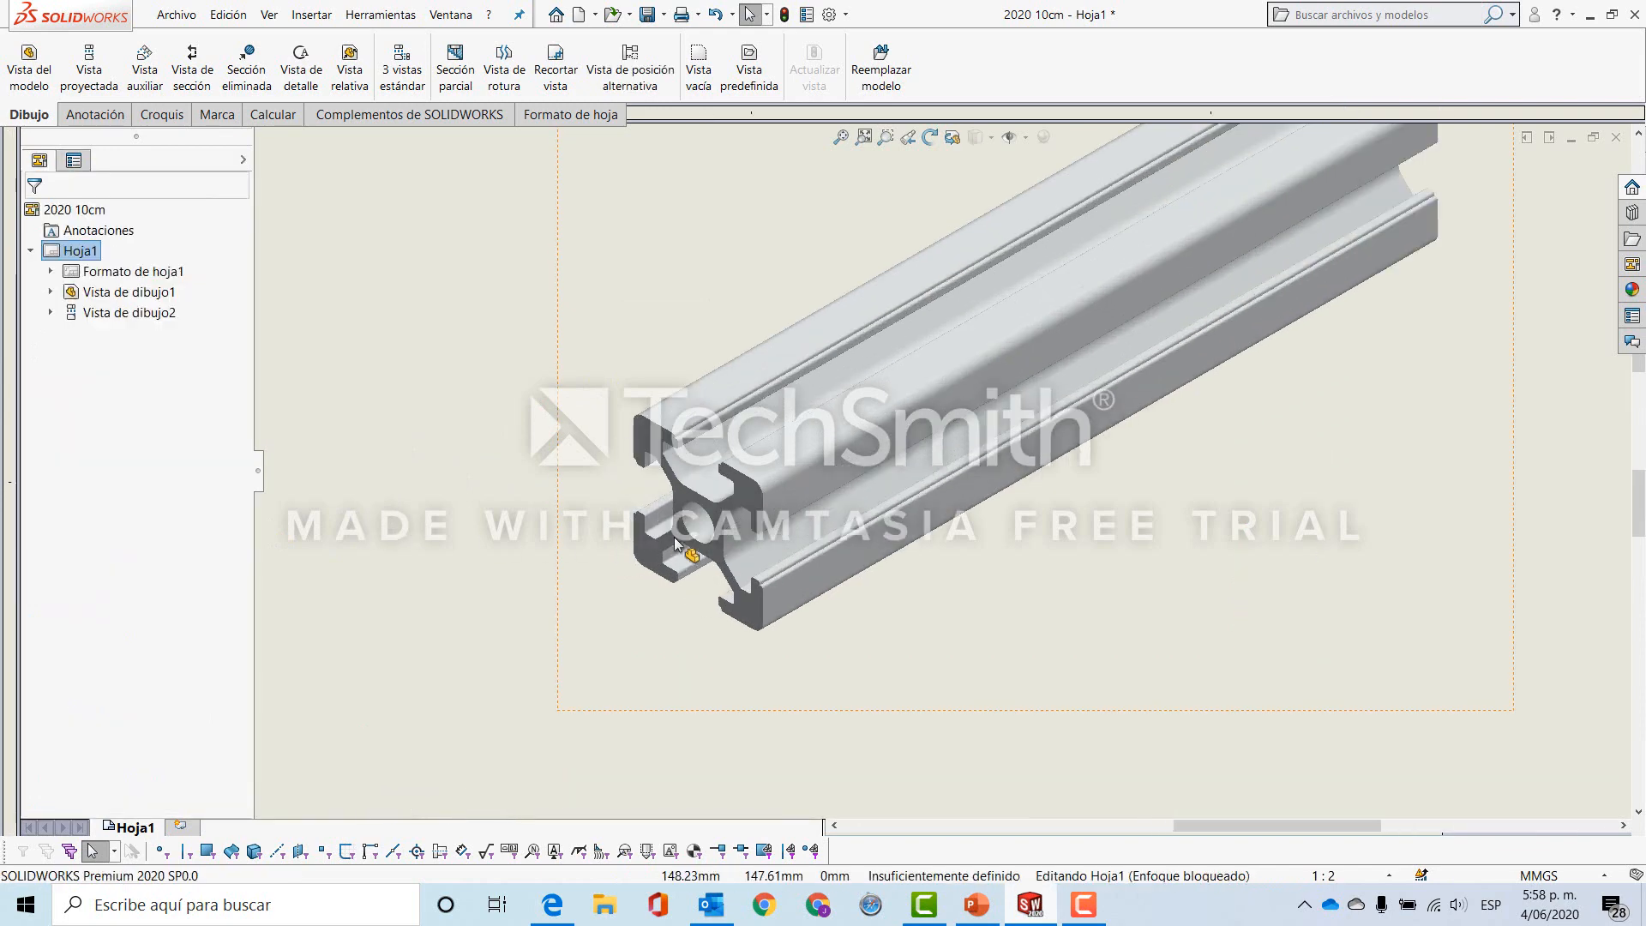
scroll(810, 485, down, 2)
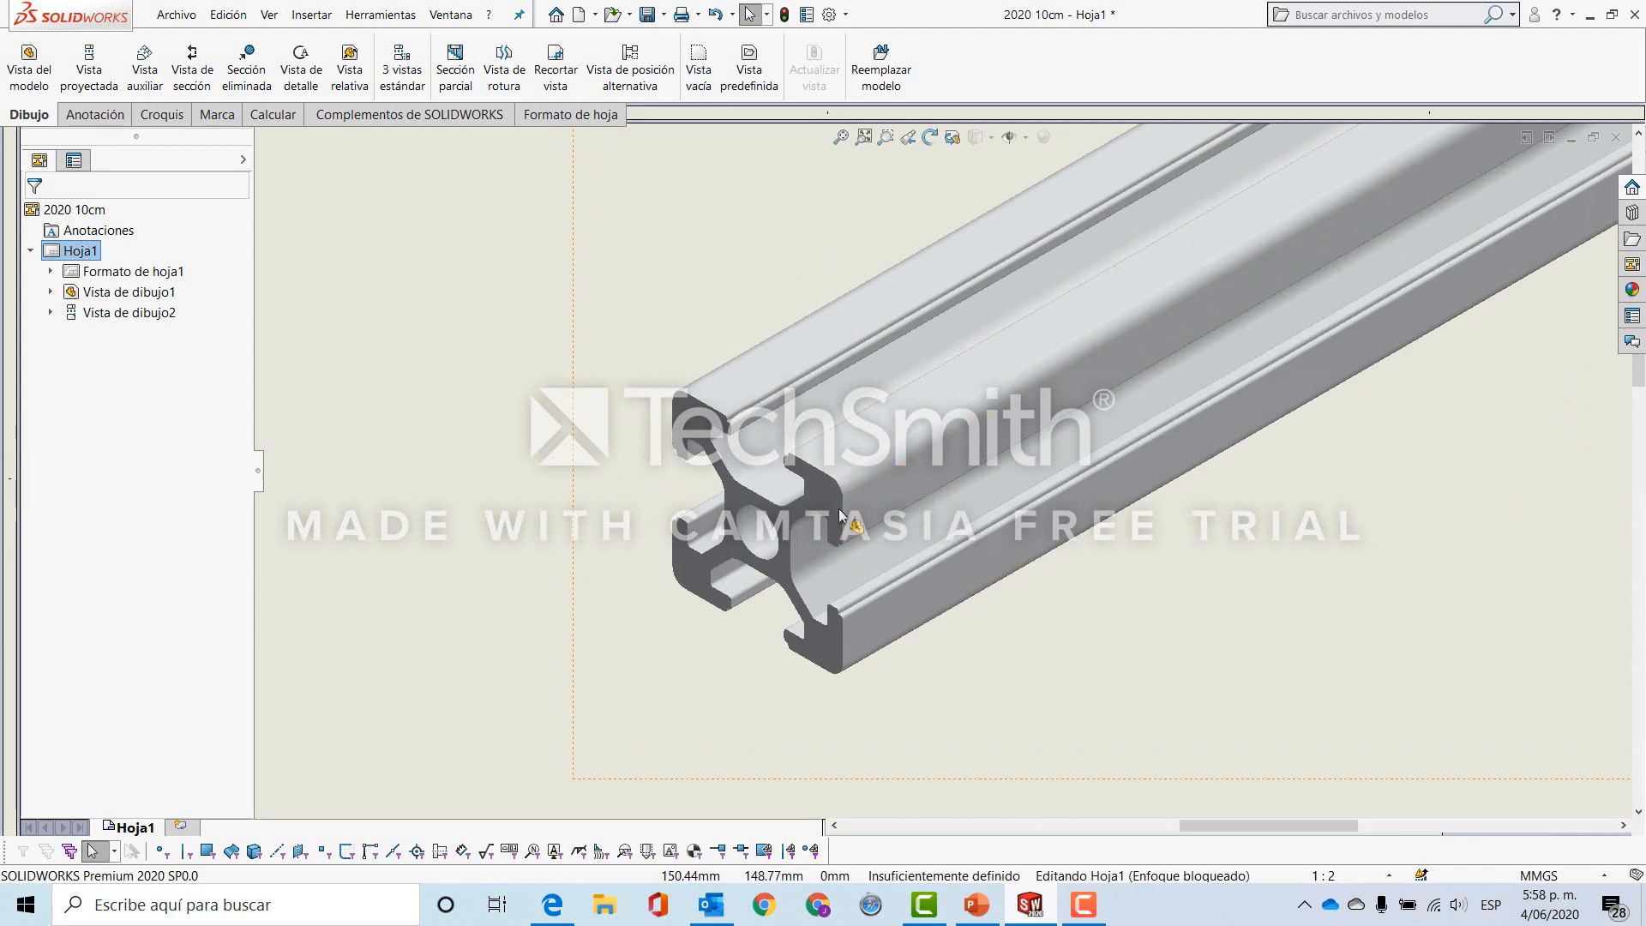
scroll(940, 477, up, 2)
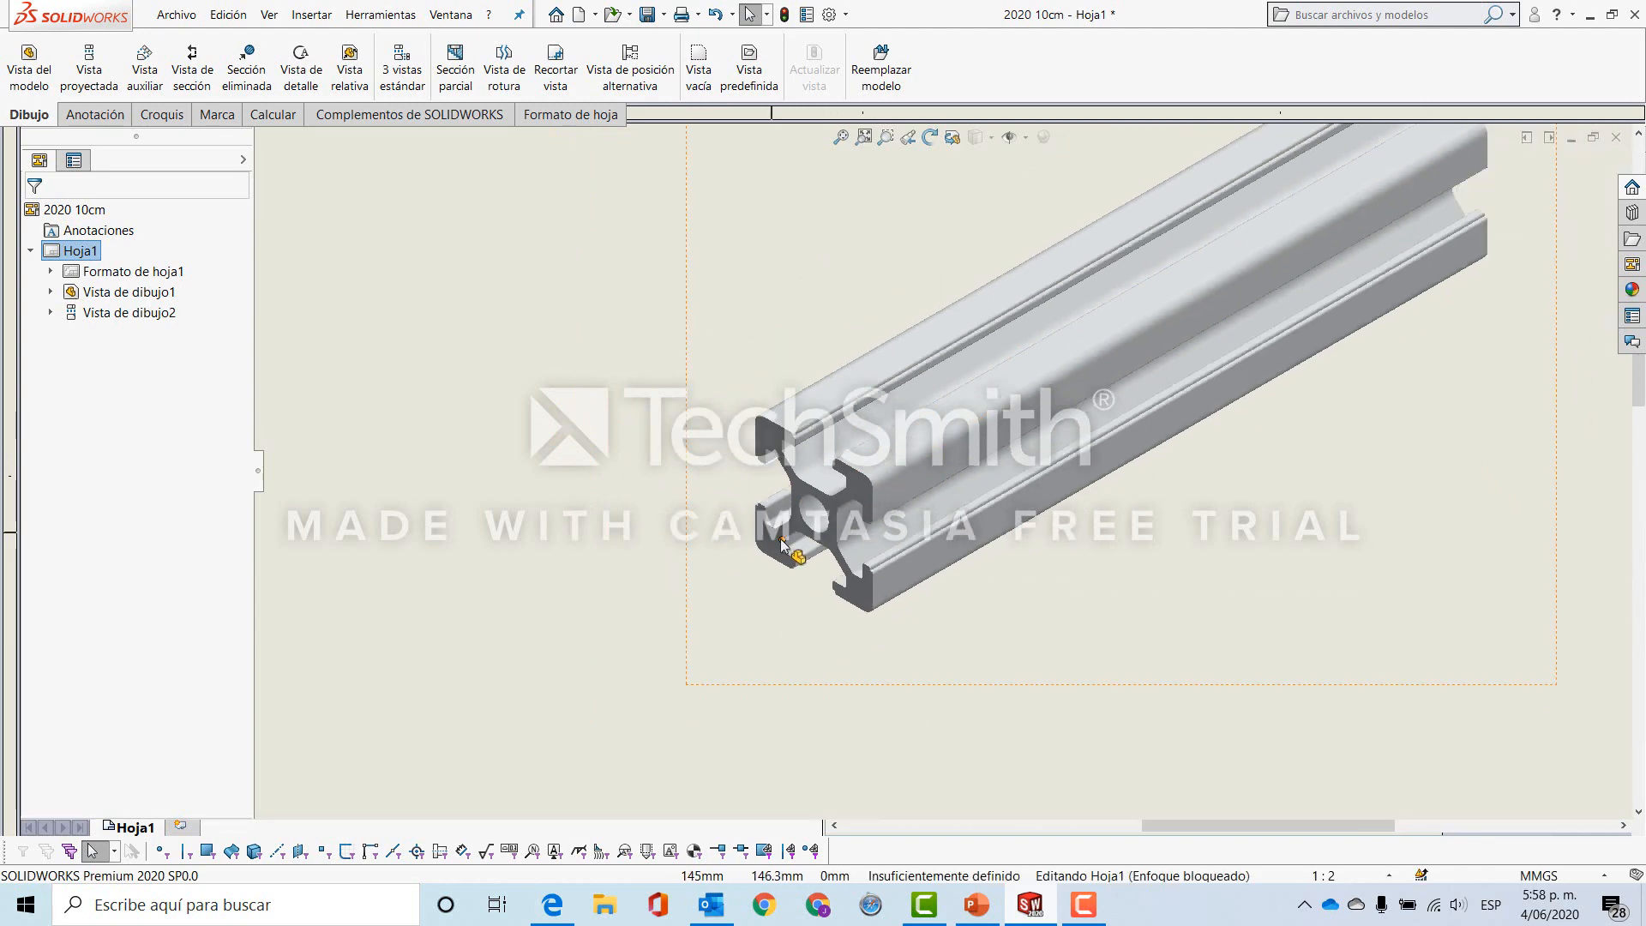
Switch the isometric view back to the shaded with edges style and inspect its edges up close.
click(765, 358)
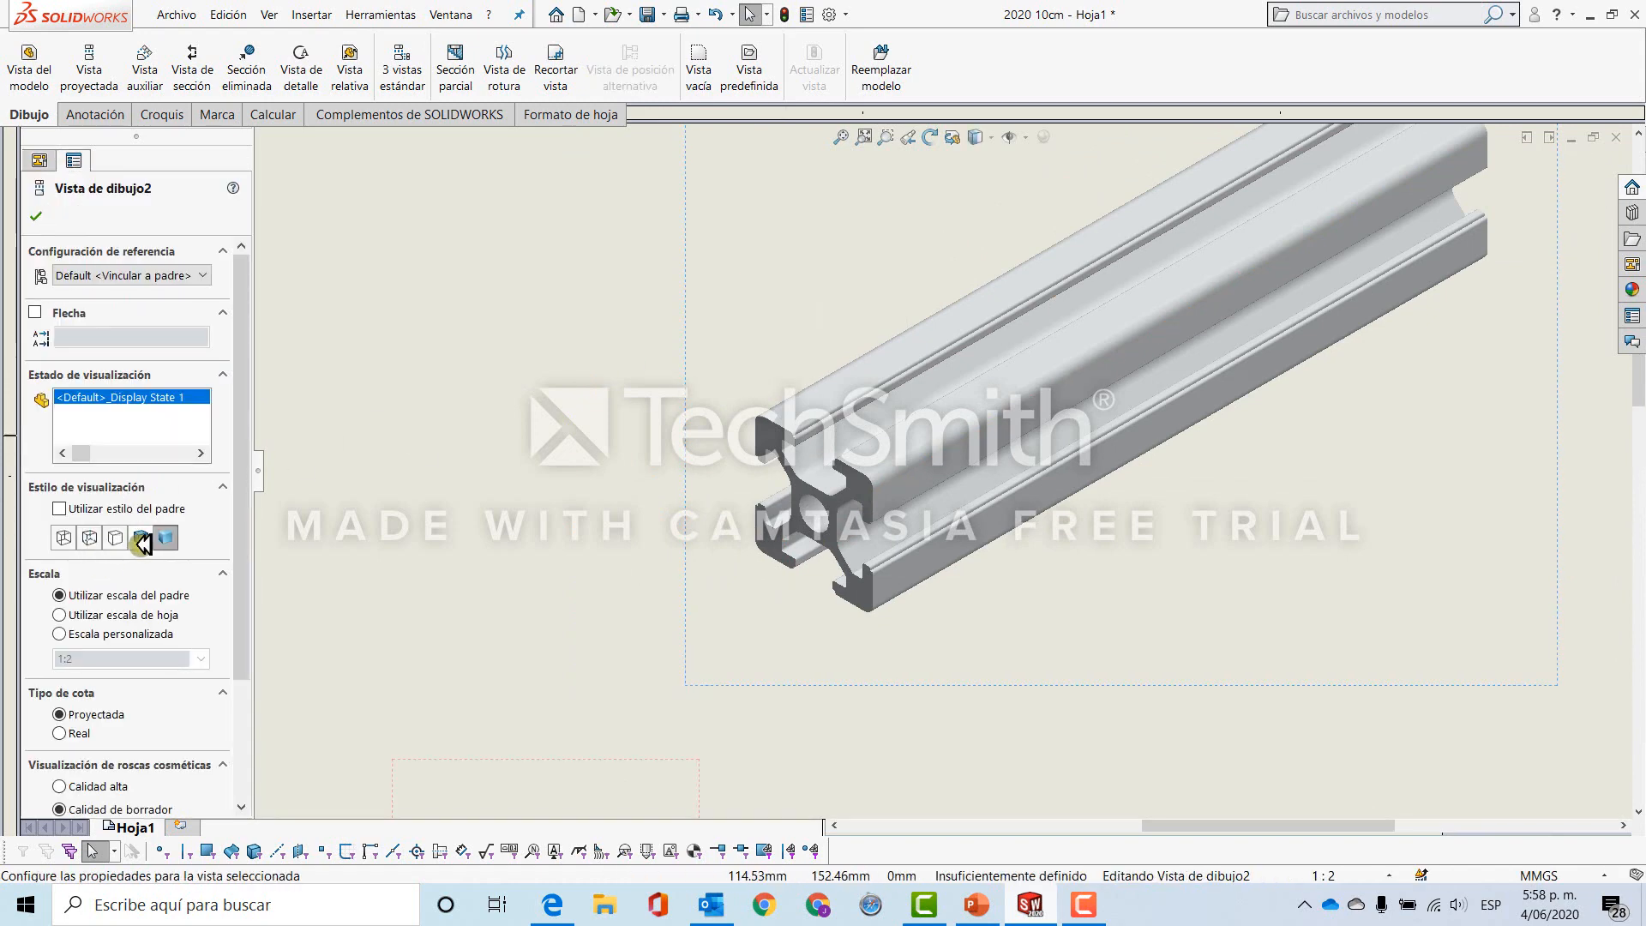
click(141, 537)
scroll(816, 433, down, 5)
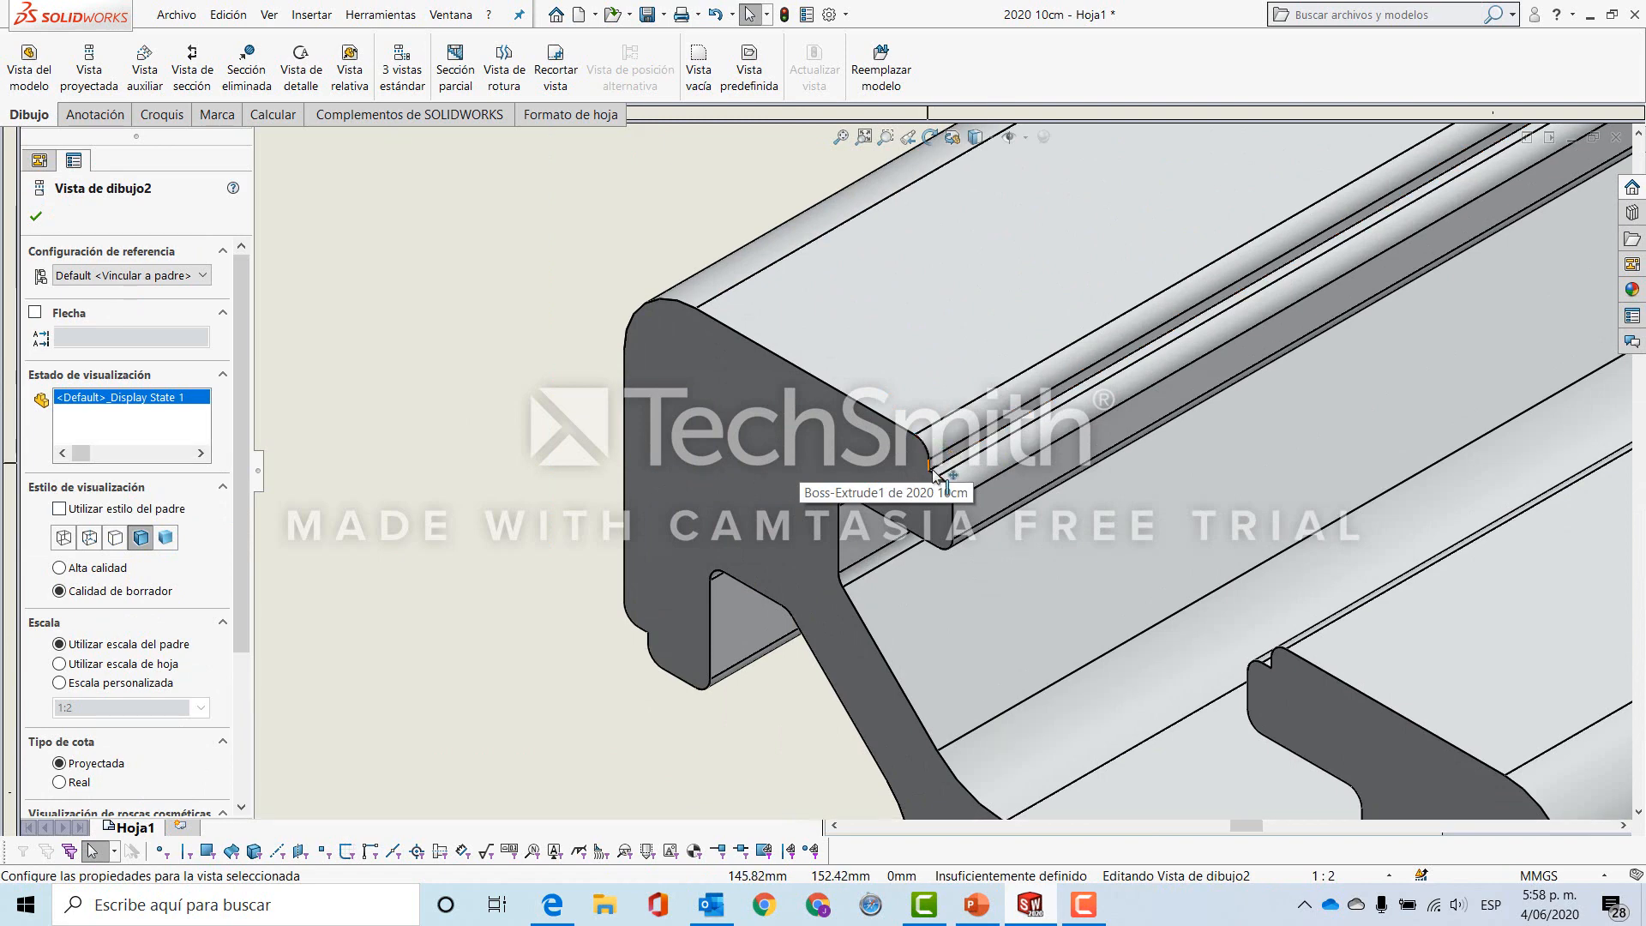
scroll(941, 474, up, 2)
scroll(990, 515, up, 10)
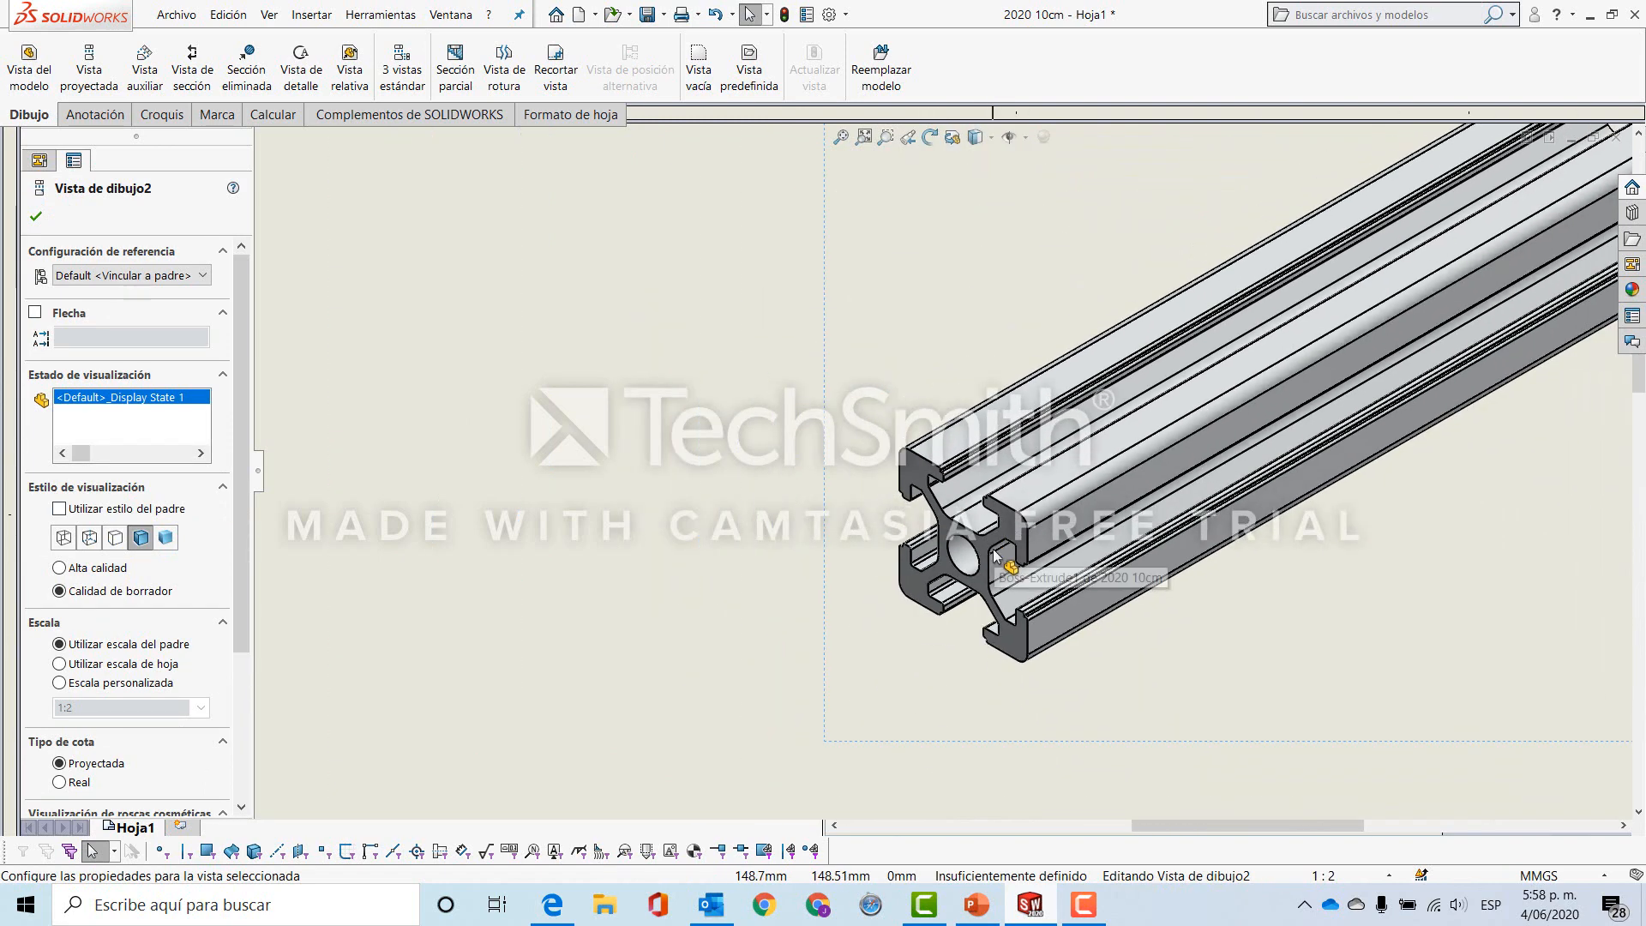
click(662, 527)
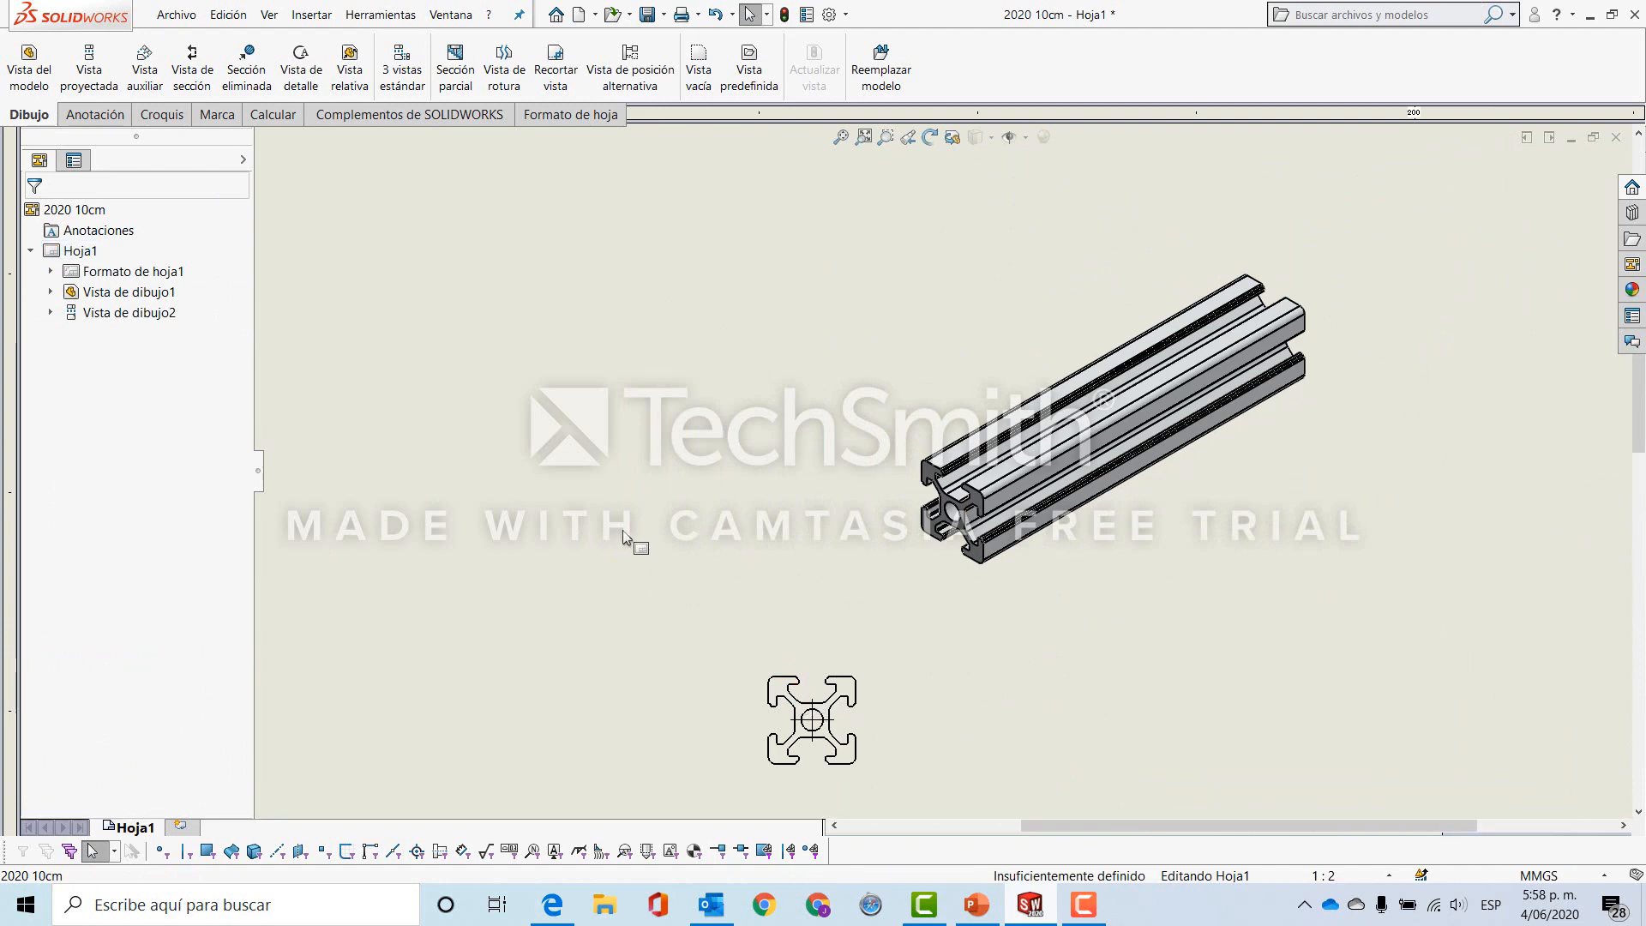
Move the front view of the profile farther away from the isometric view, up and to the left on the sheet.
scroll(956, 579, up, 2)
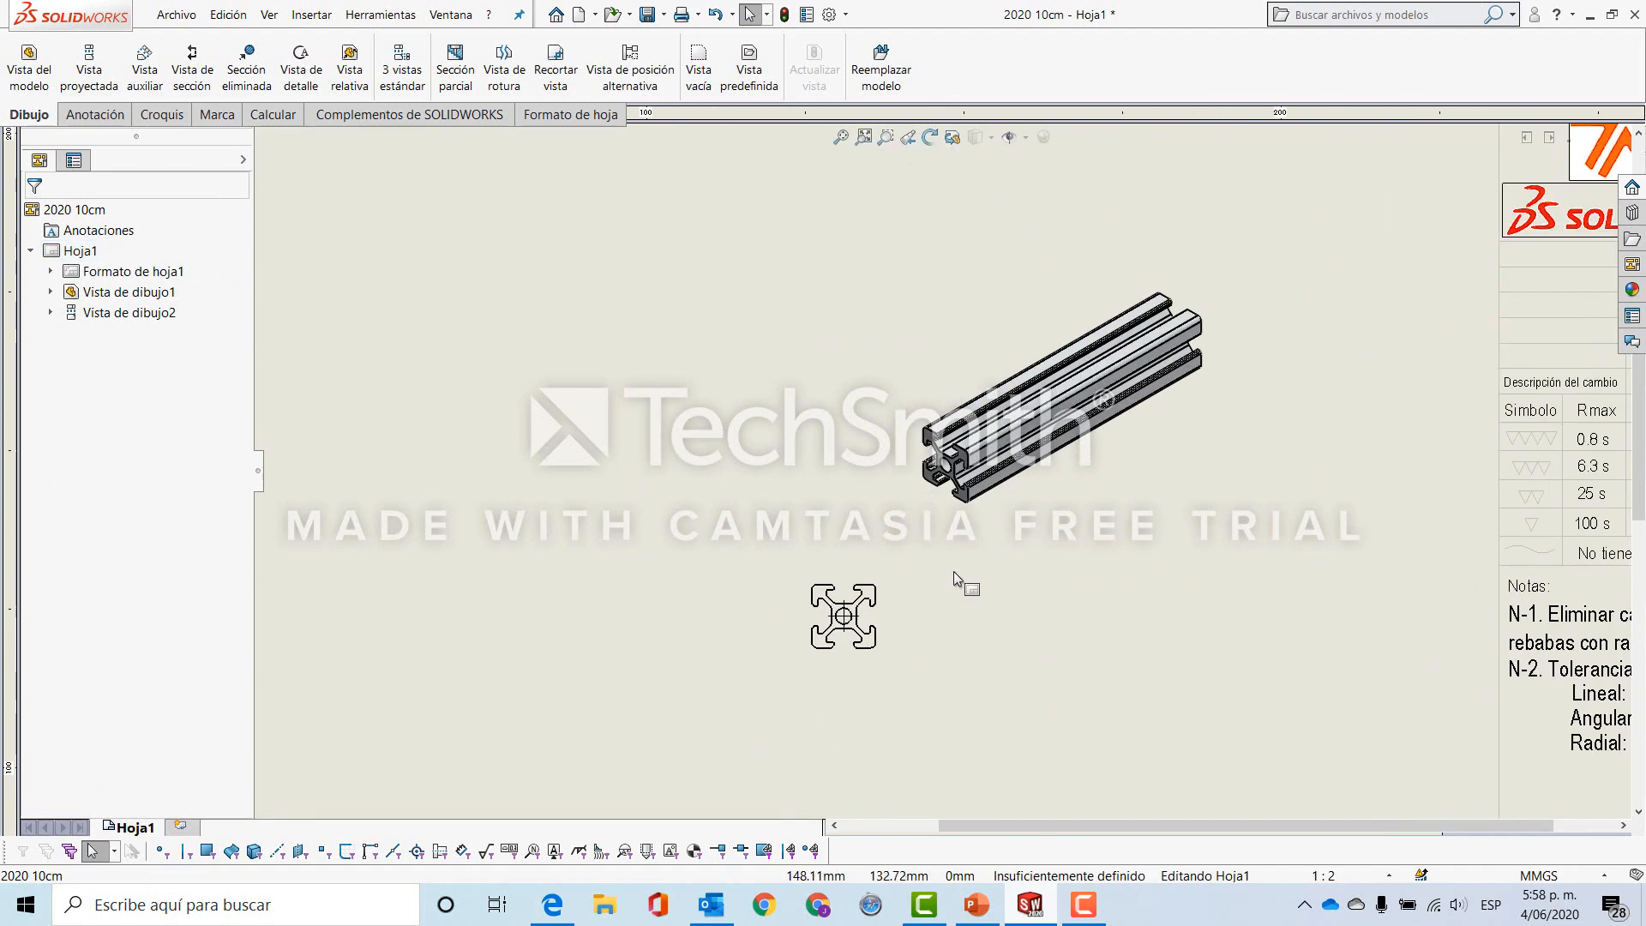
scroll(955, 578, up, 1)
mouse_move(808, 612)
mouse_down()
mouse_move(709, 595)
mouse_move(654, 552)
mouse_up()
scroll(529, 567, down, 3)
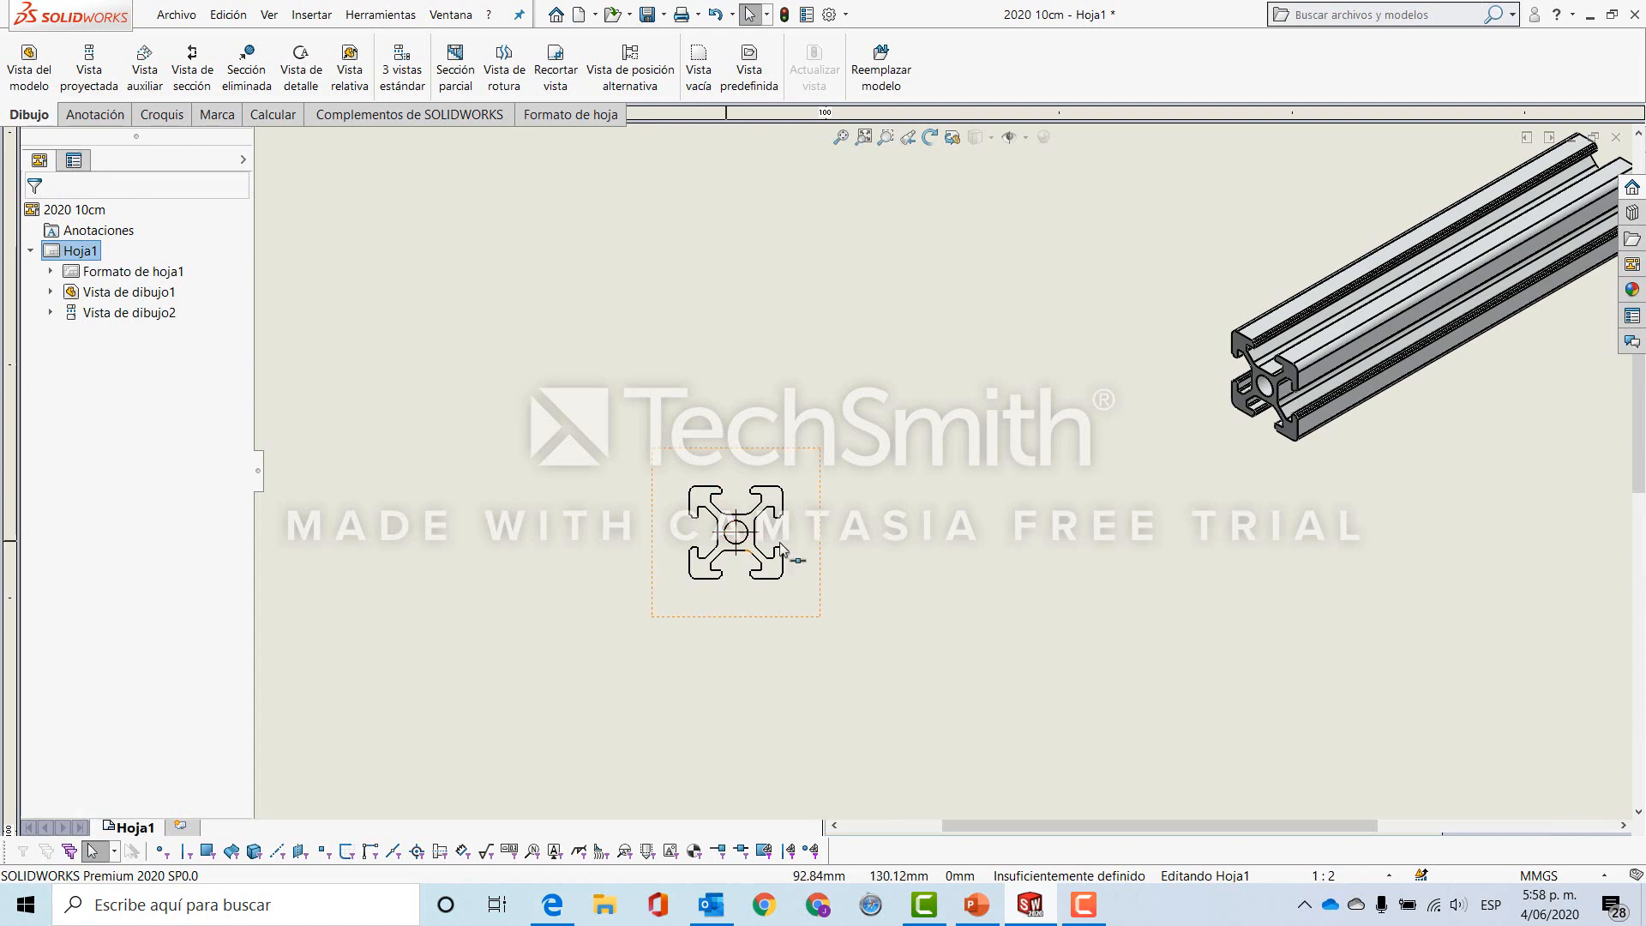
Project two views from the front view, a vertical one above it and a horizontal one to its left.
click(91, 79)
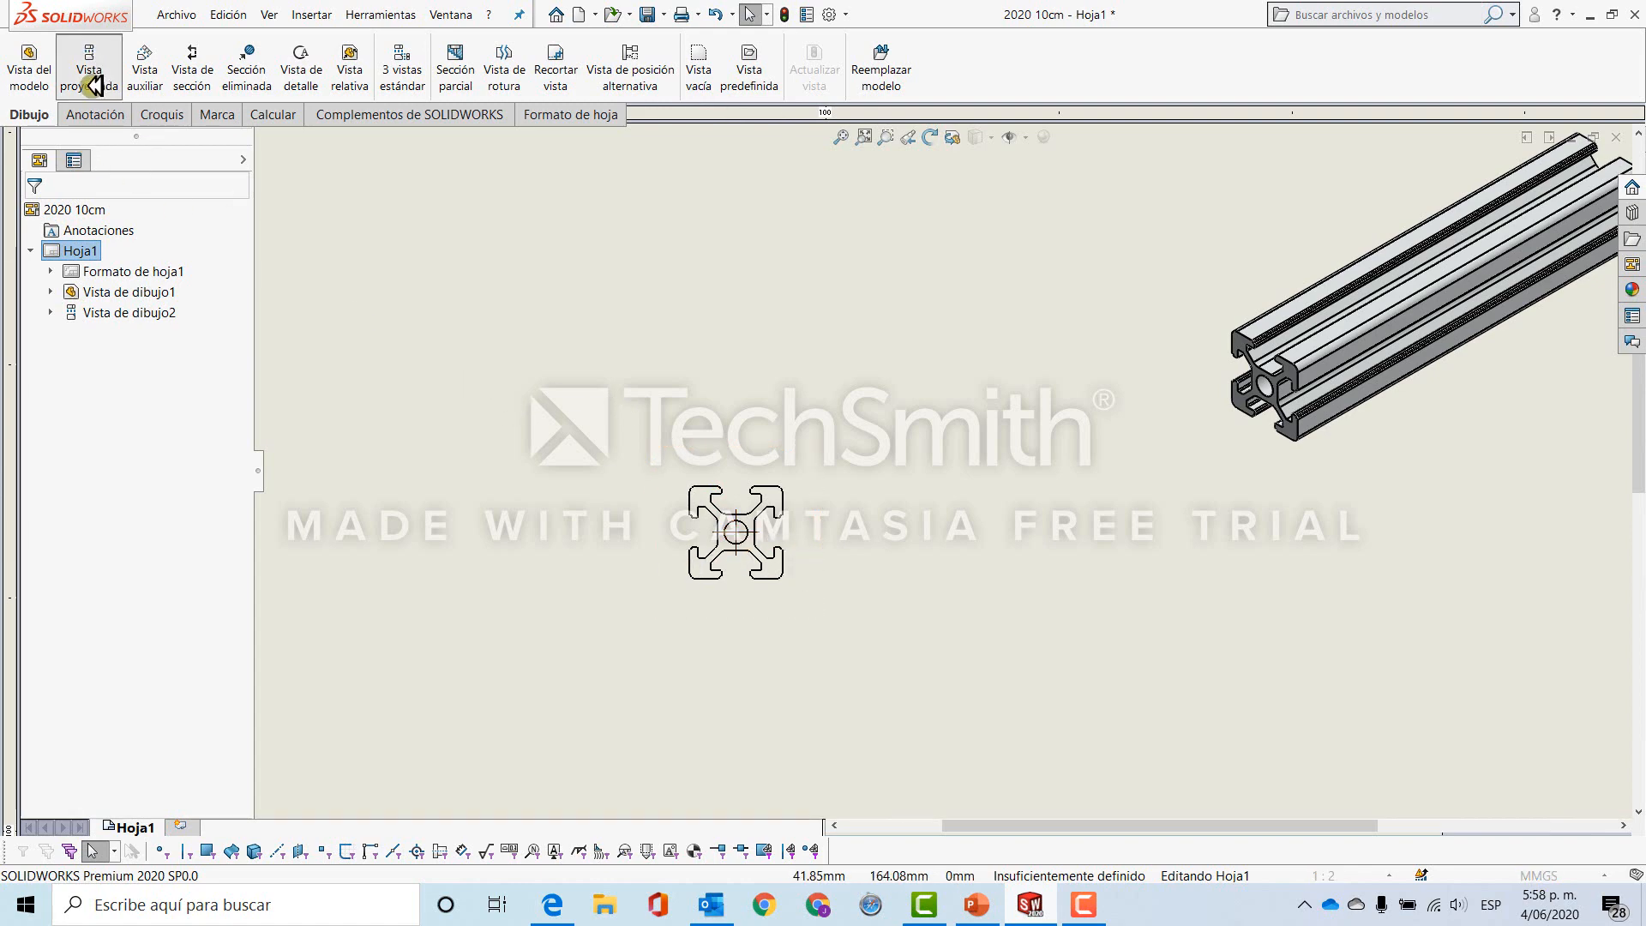
click(780, 573)
scroll(743, 343, up, 3)
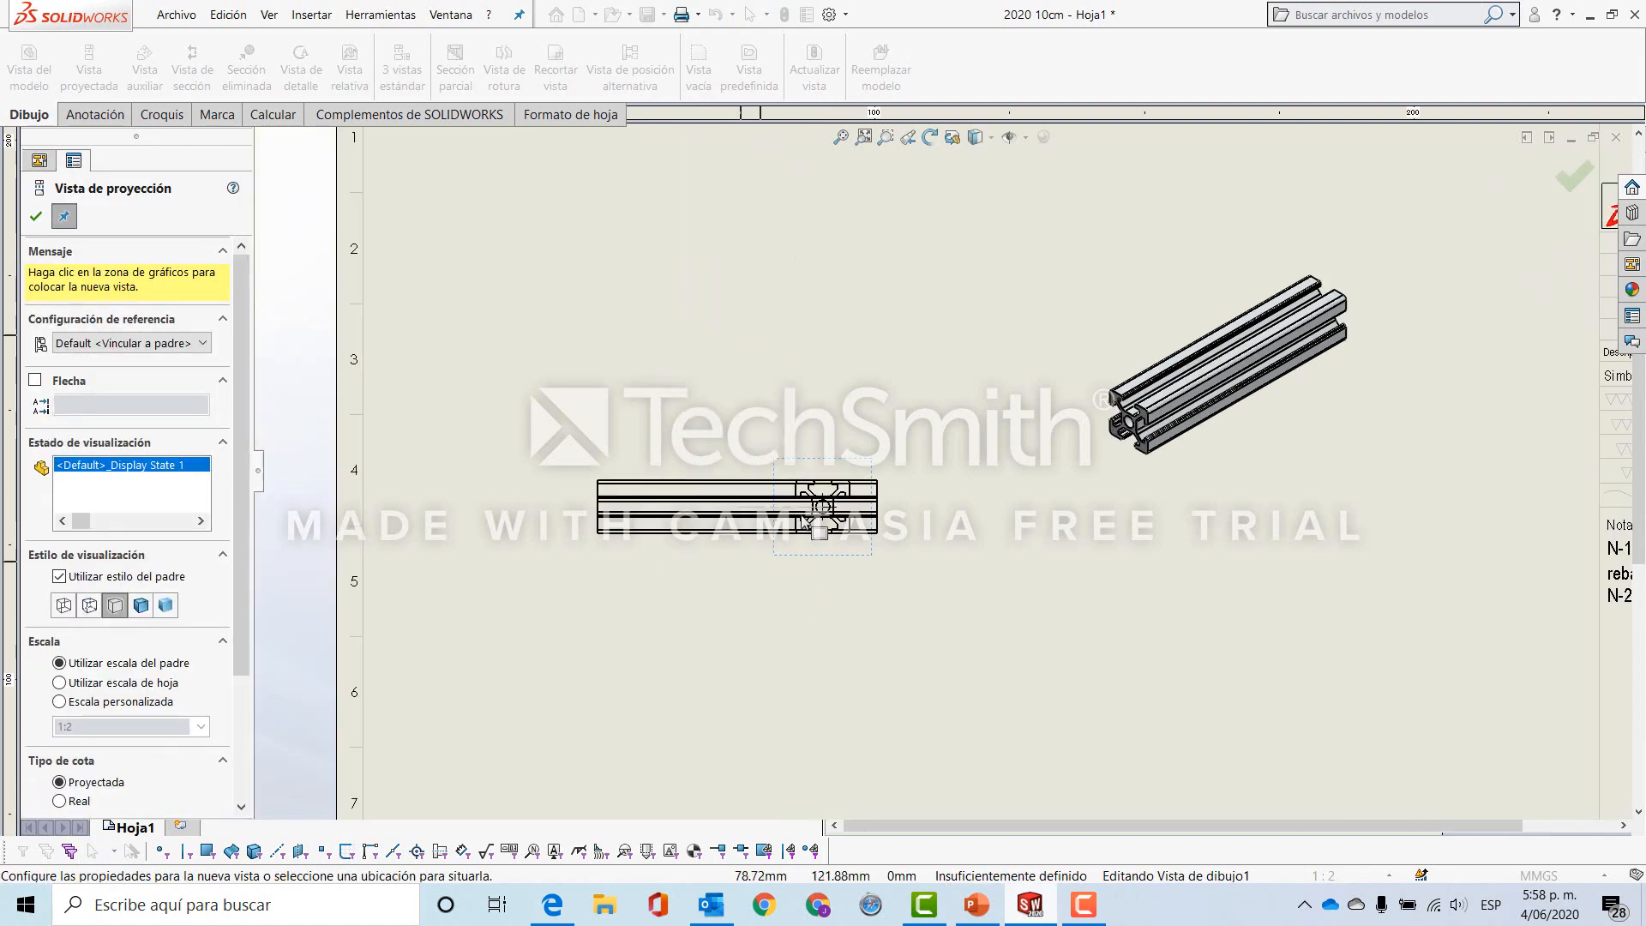
middle_drag(810, 296, 809, 464)
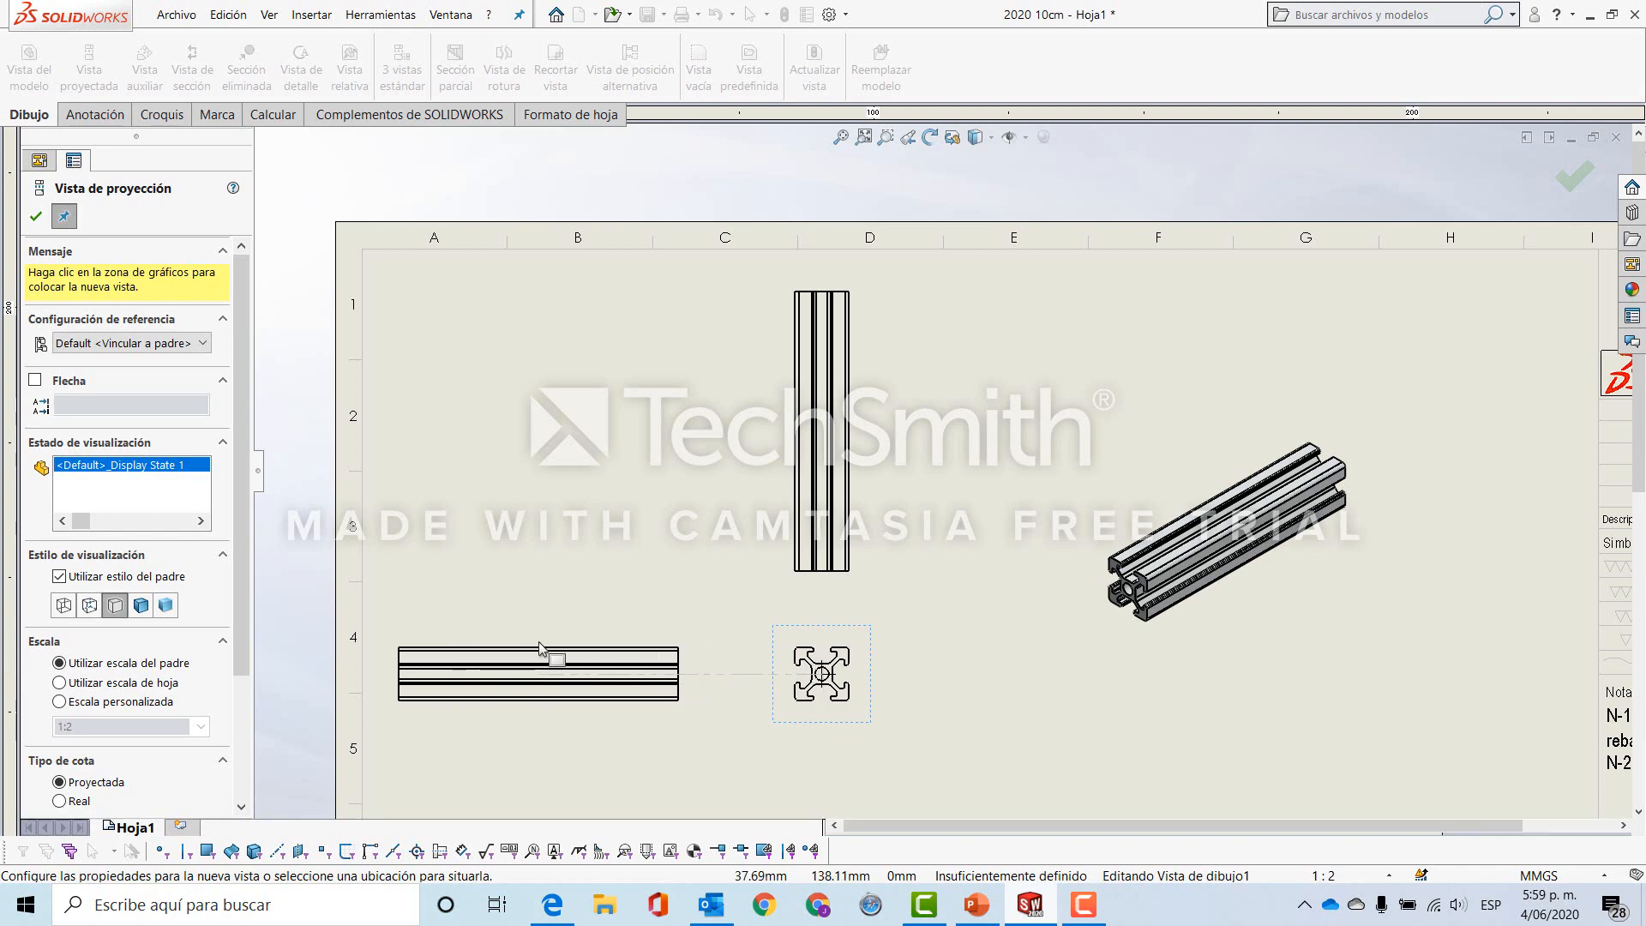
click(571, 672)
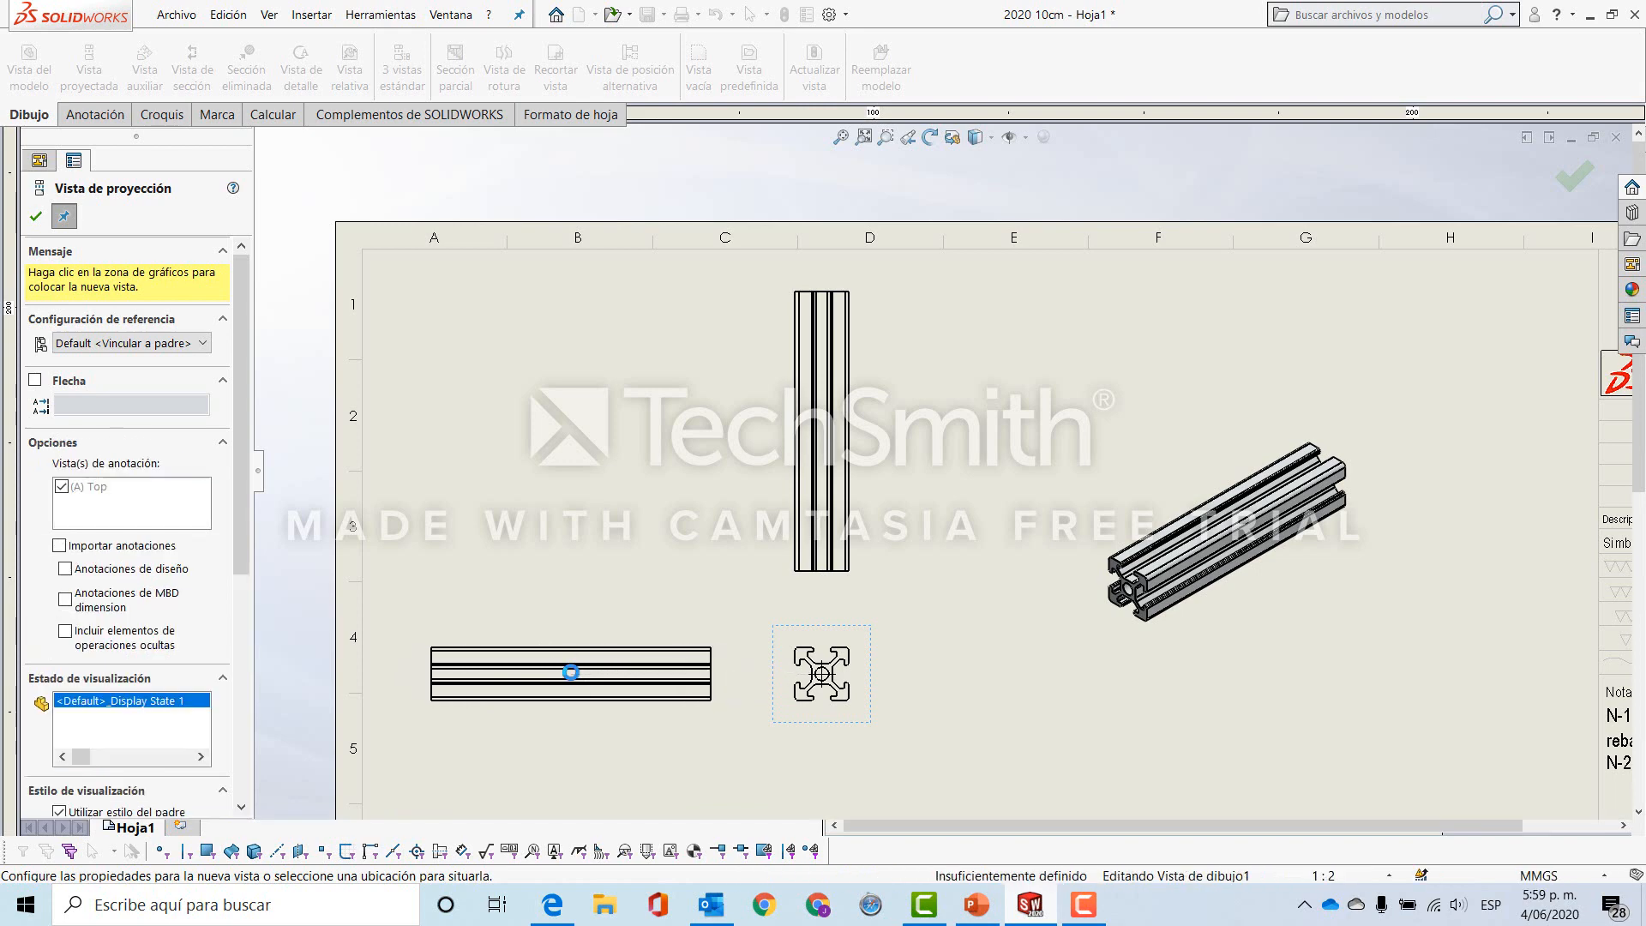
scroll(593, 689, down, 2)
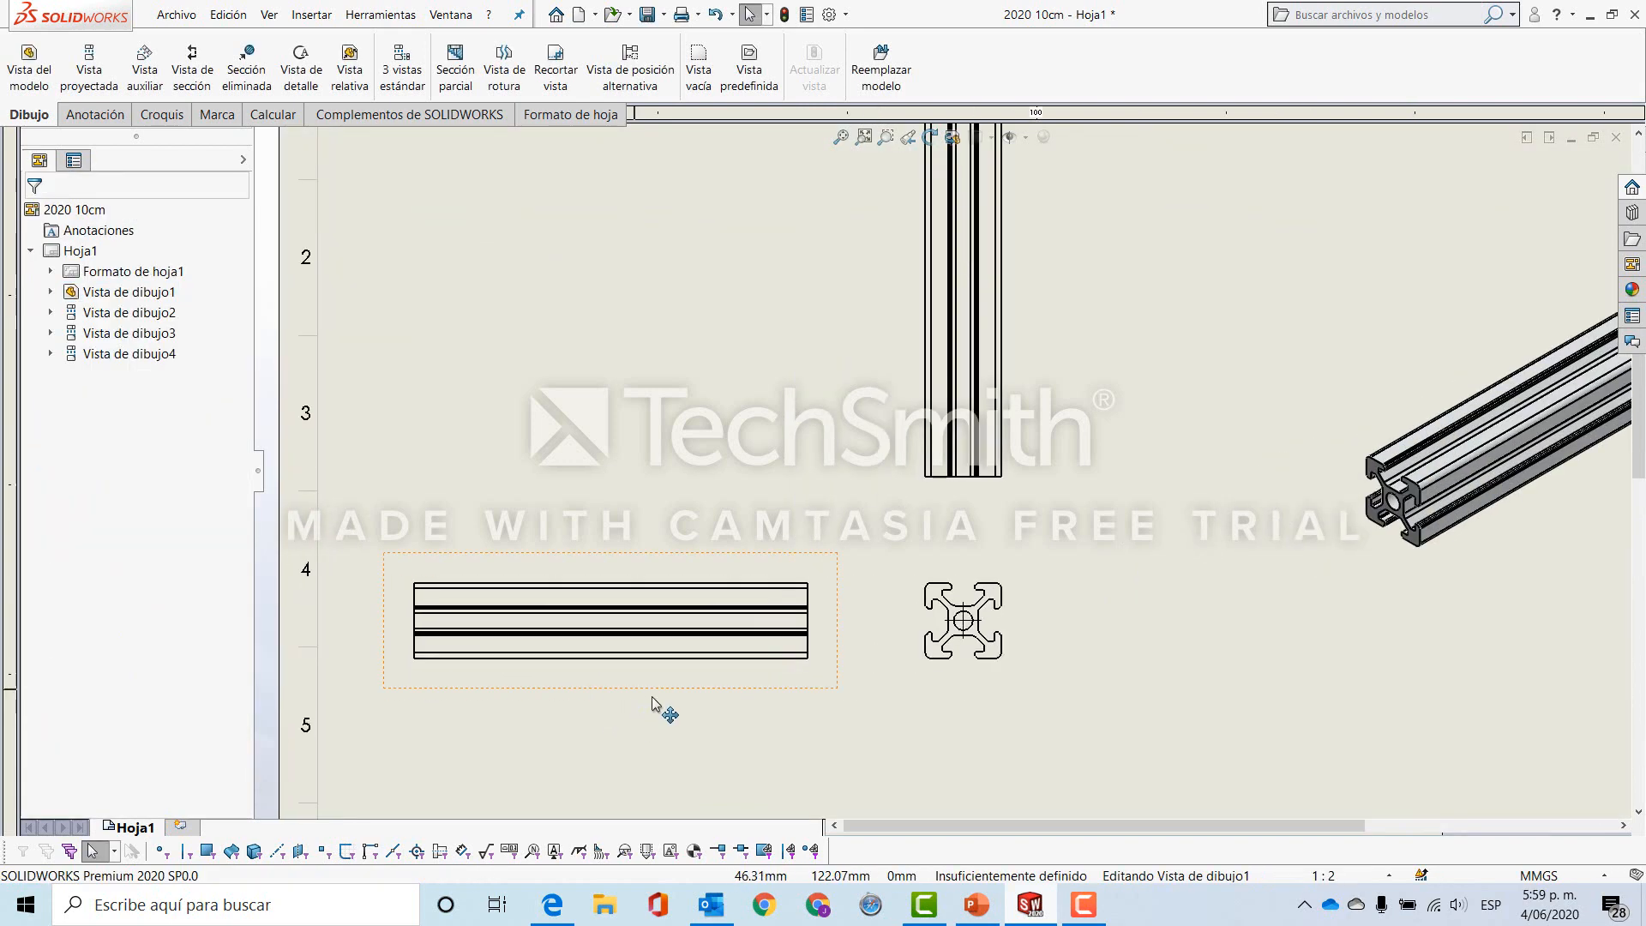
Delete the front view and the vertical projected view above it from the sheet.
scroll(738, 688, up, 4)
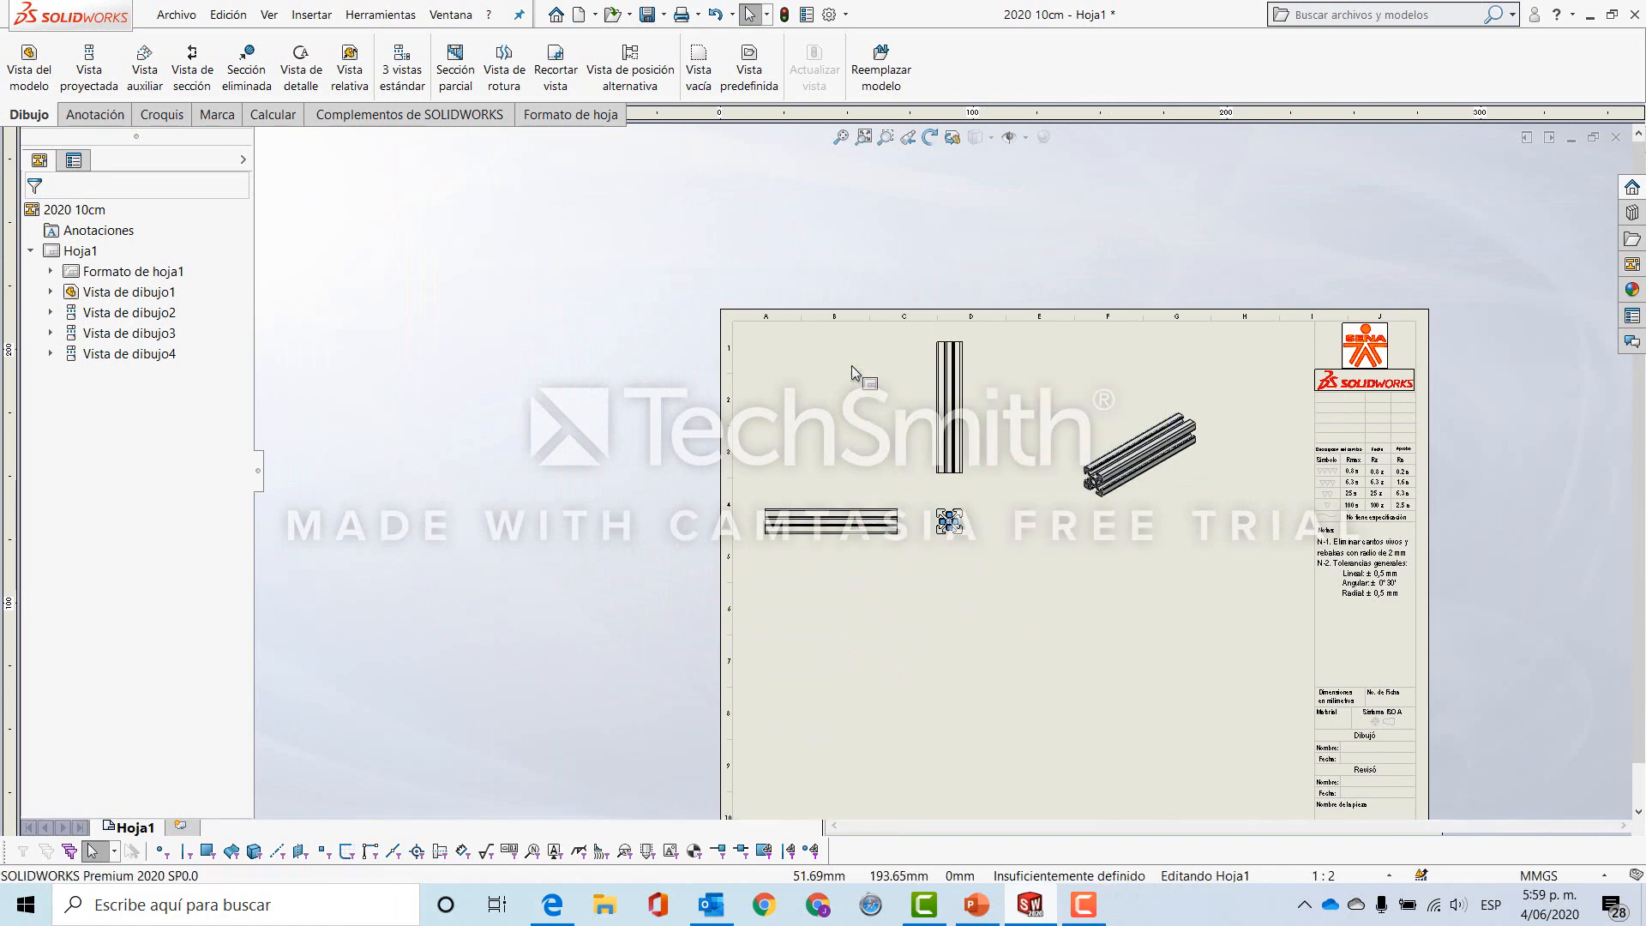
key(Delete)
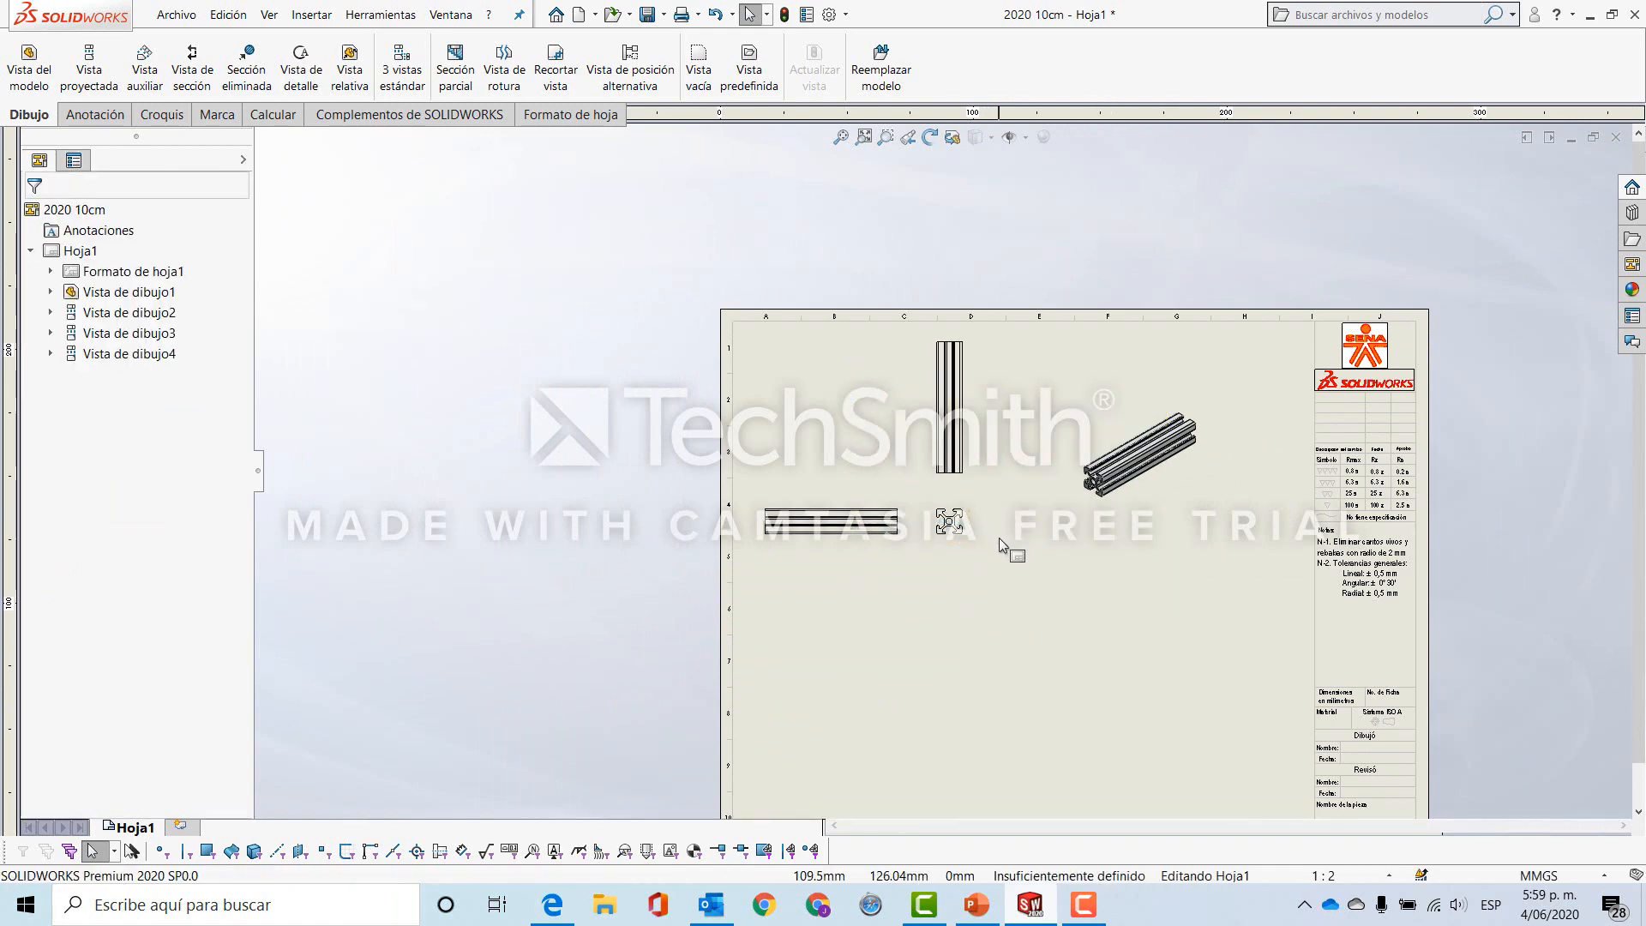
click(943, 541)
key(Delete)
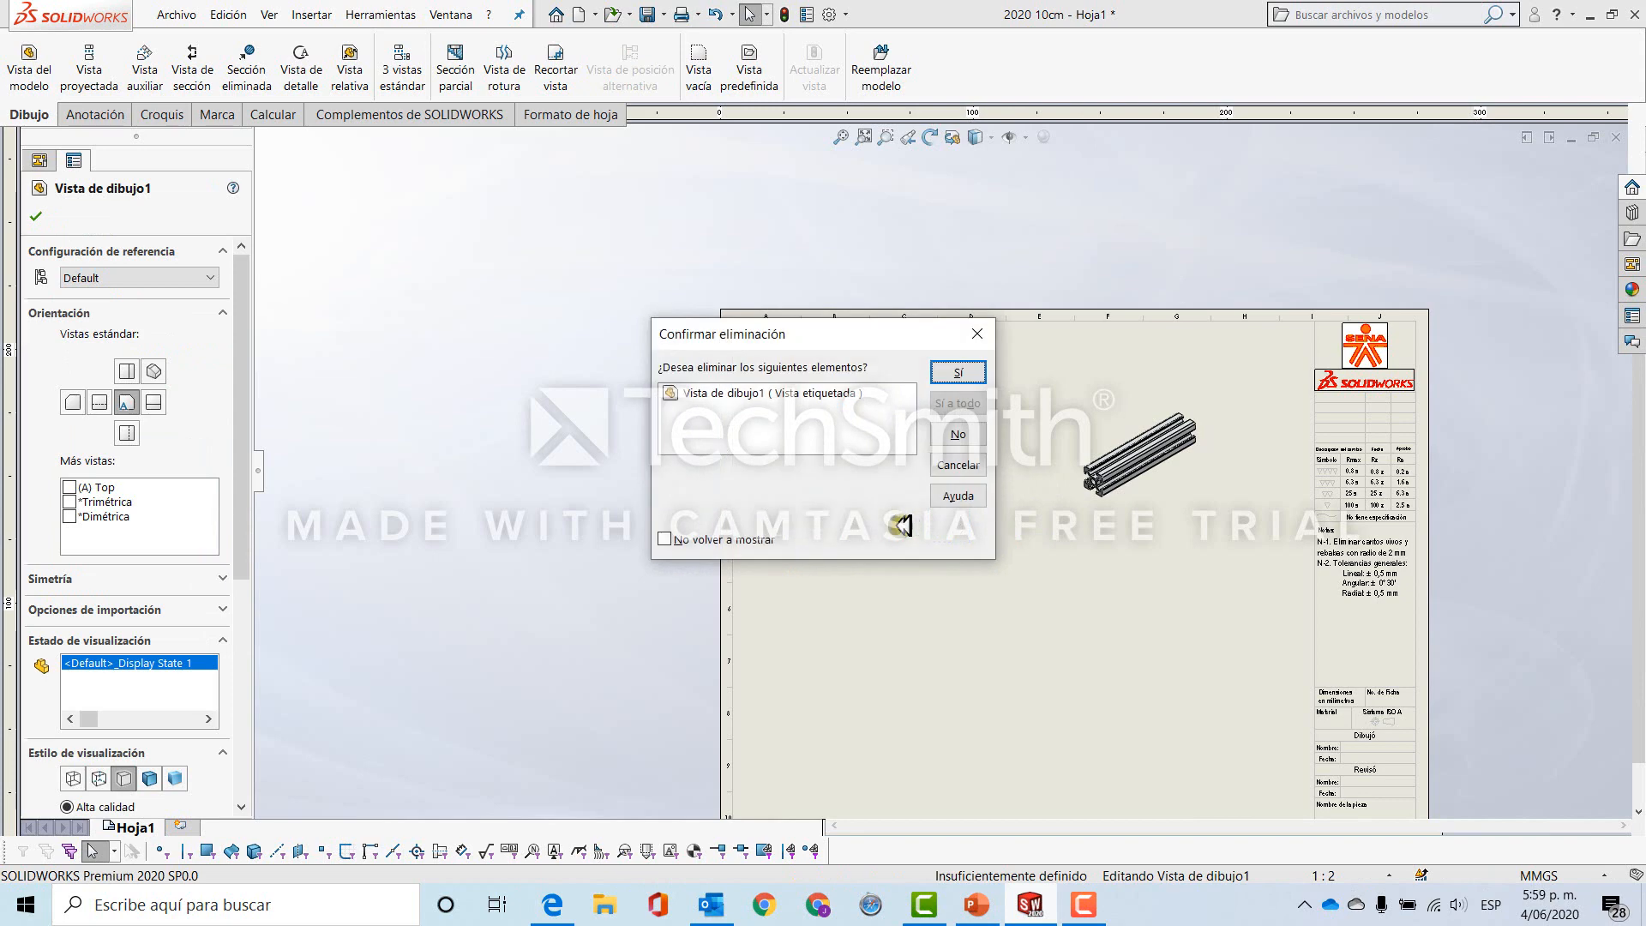
click(957, 372)
click(955, 482)
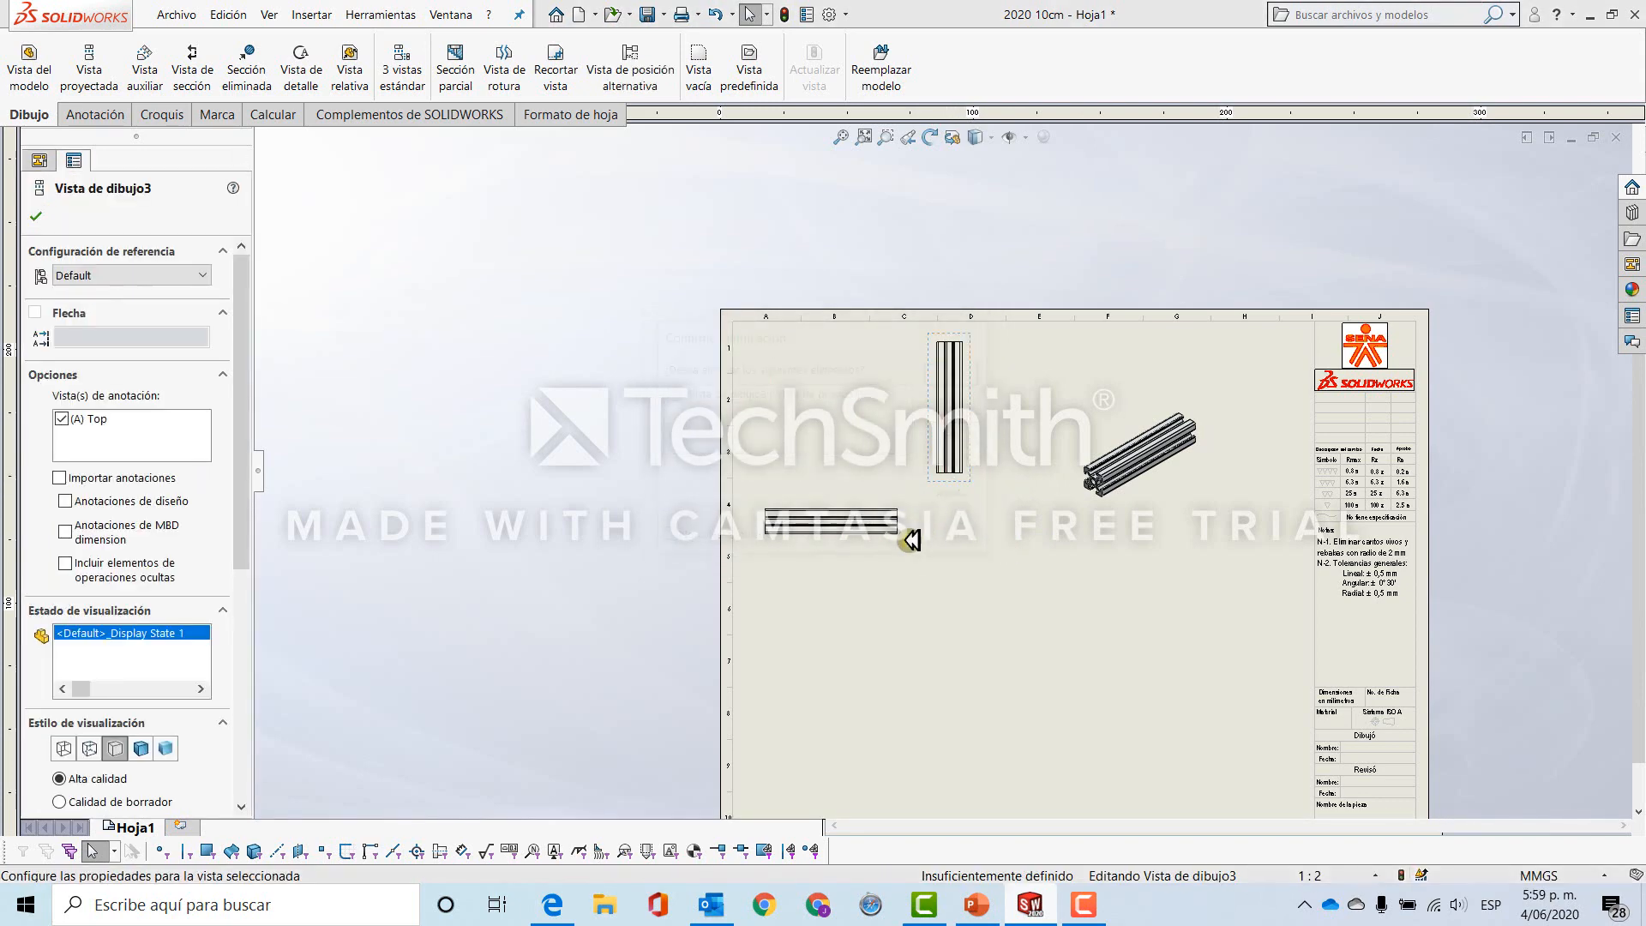
key(Delete)
click(956, 372)
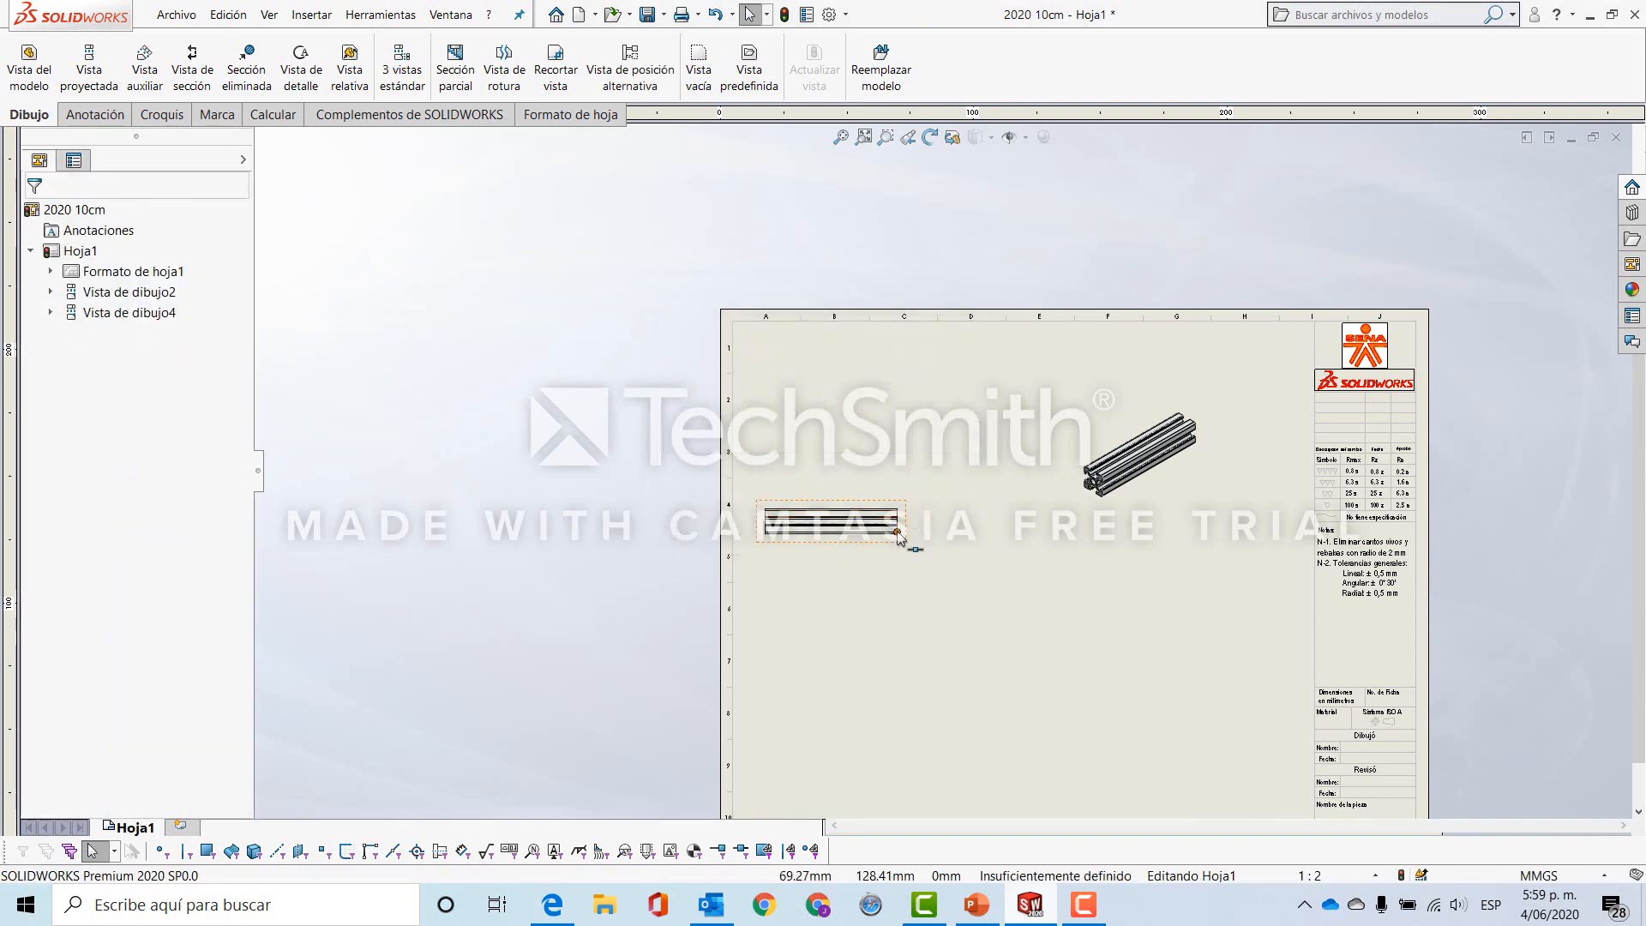
Delete the remaining horizontal projected view and the isometric view to empty the sheet.
click(898, 537)
key(Delete)
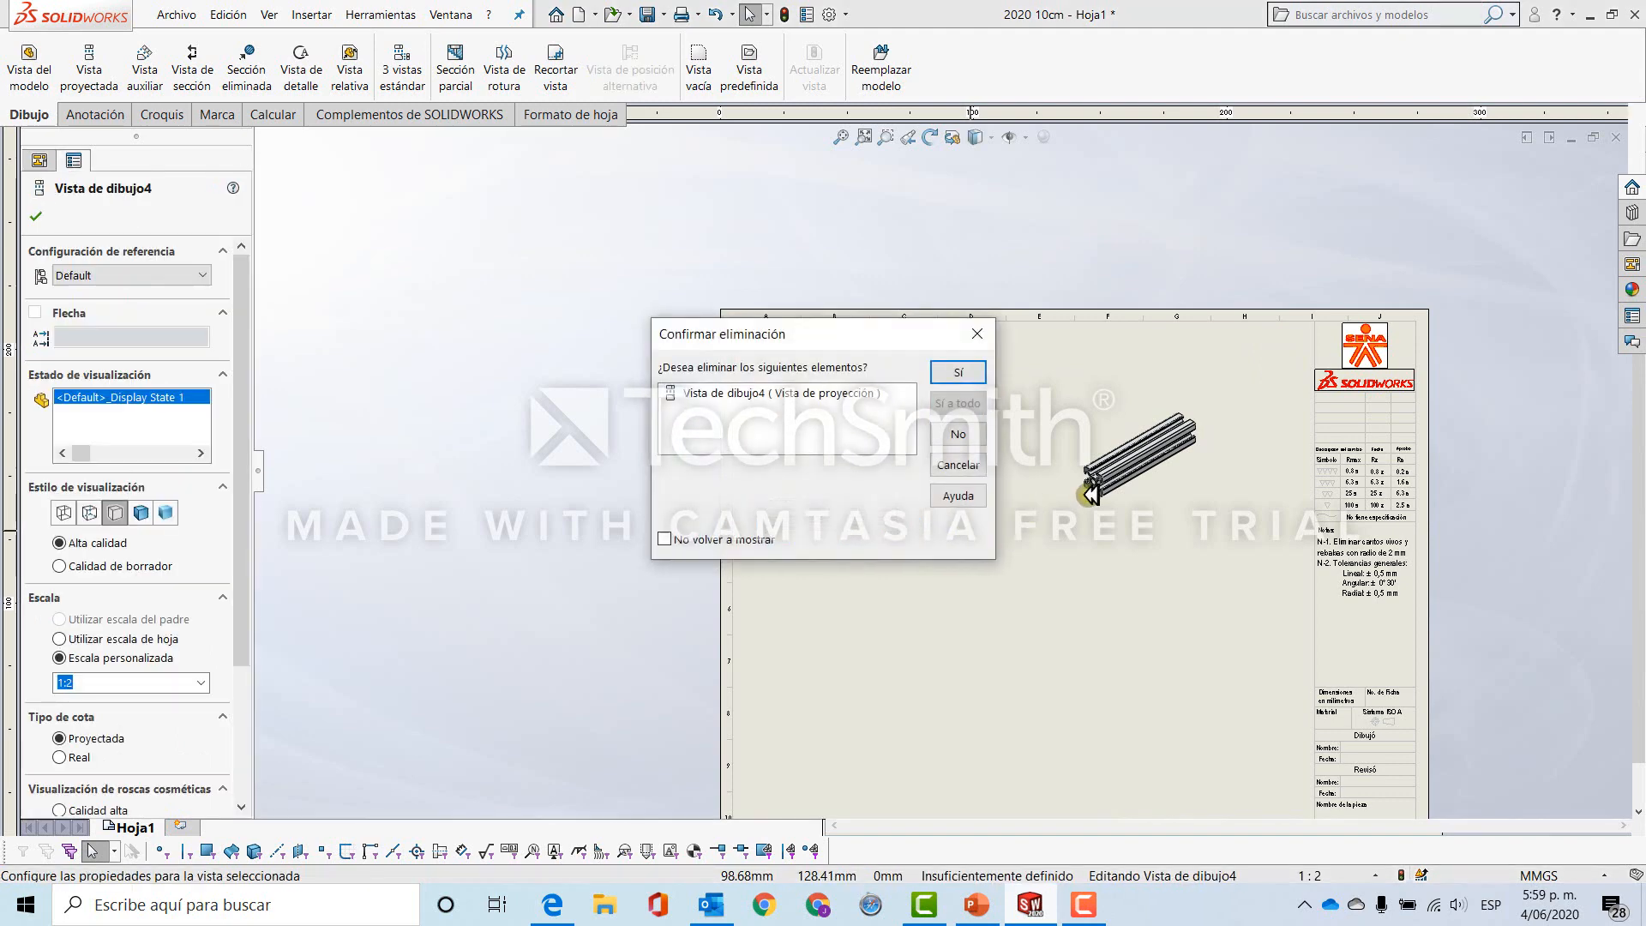
click(958, 374)
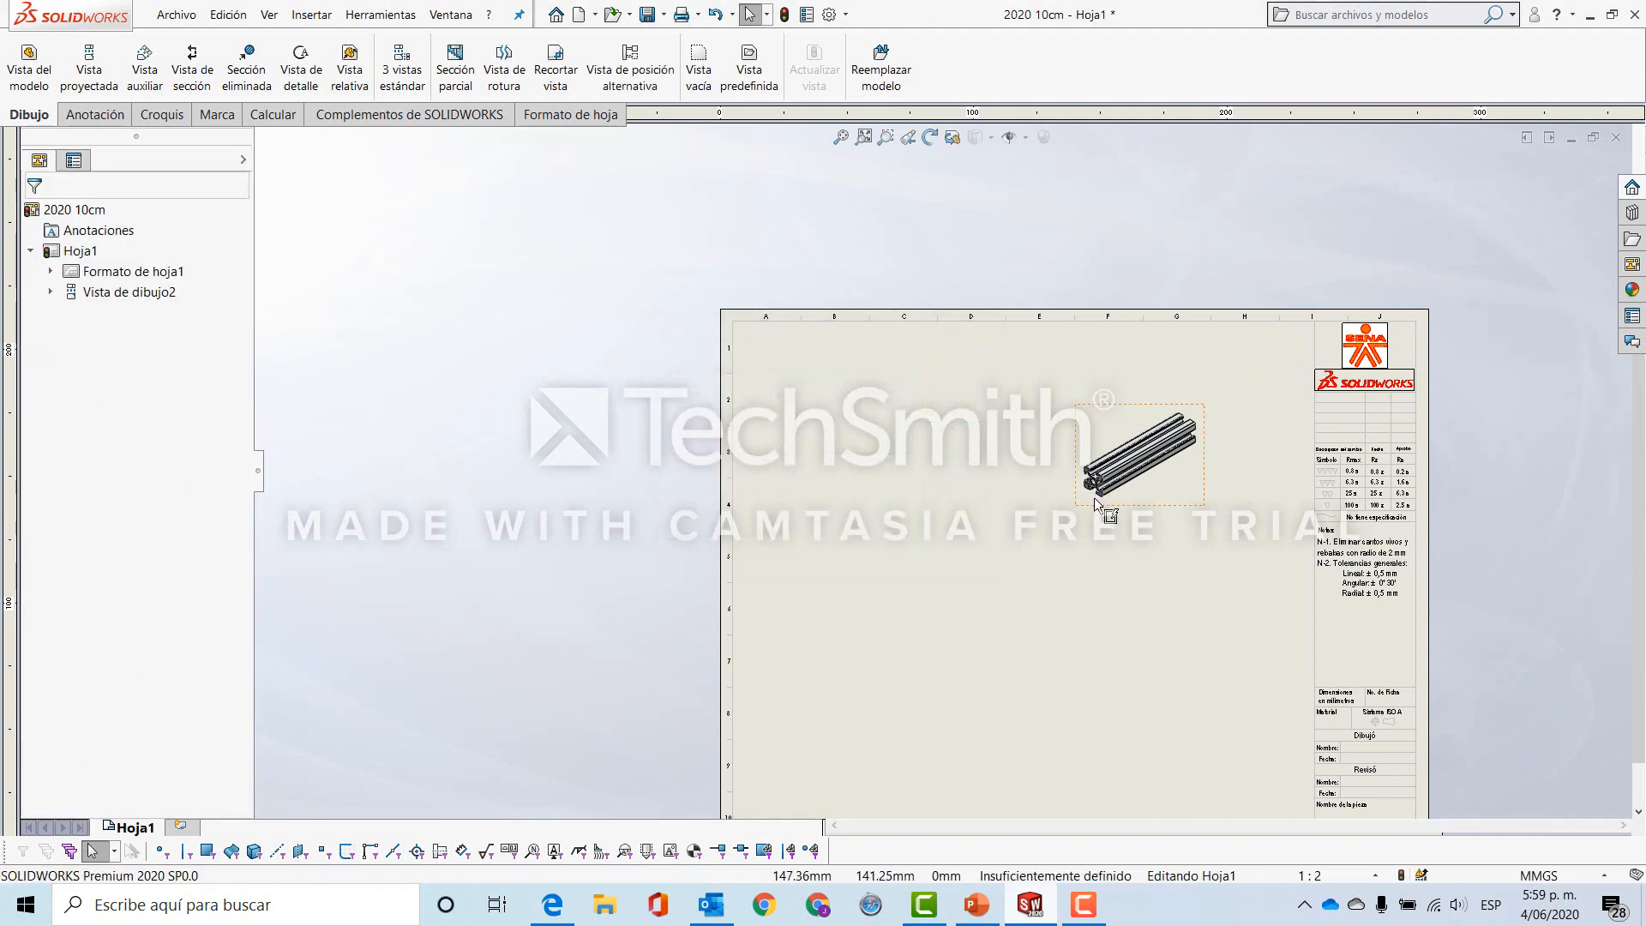
click(1093, 497)
key(Delete)
click(960, 372)
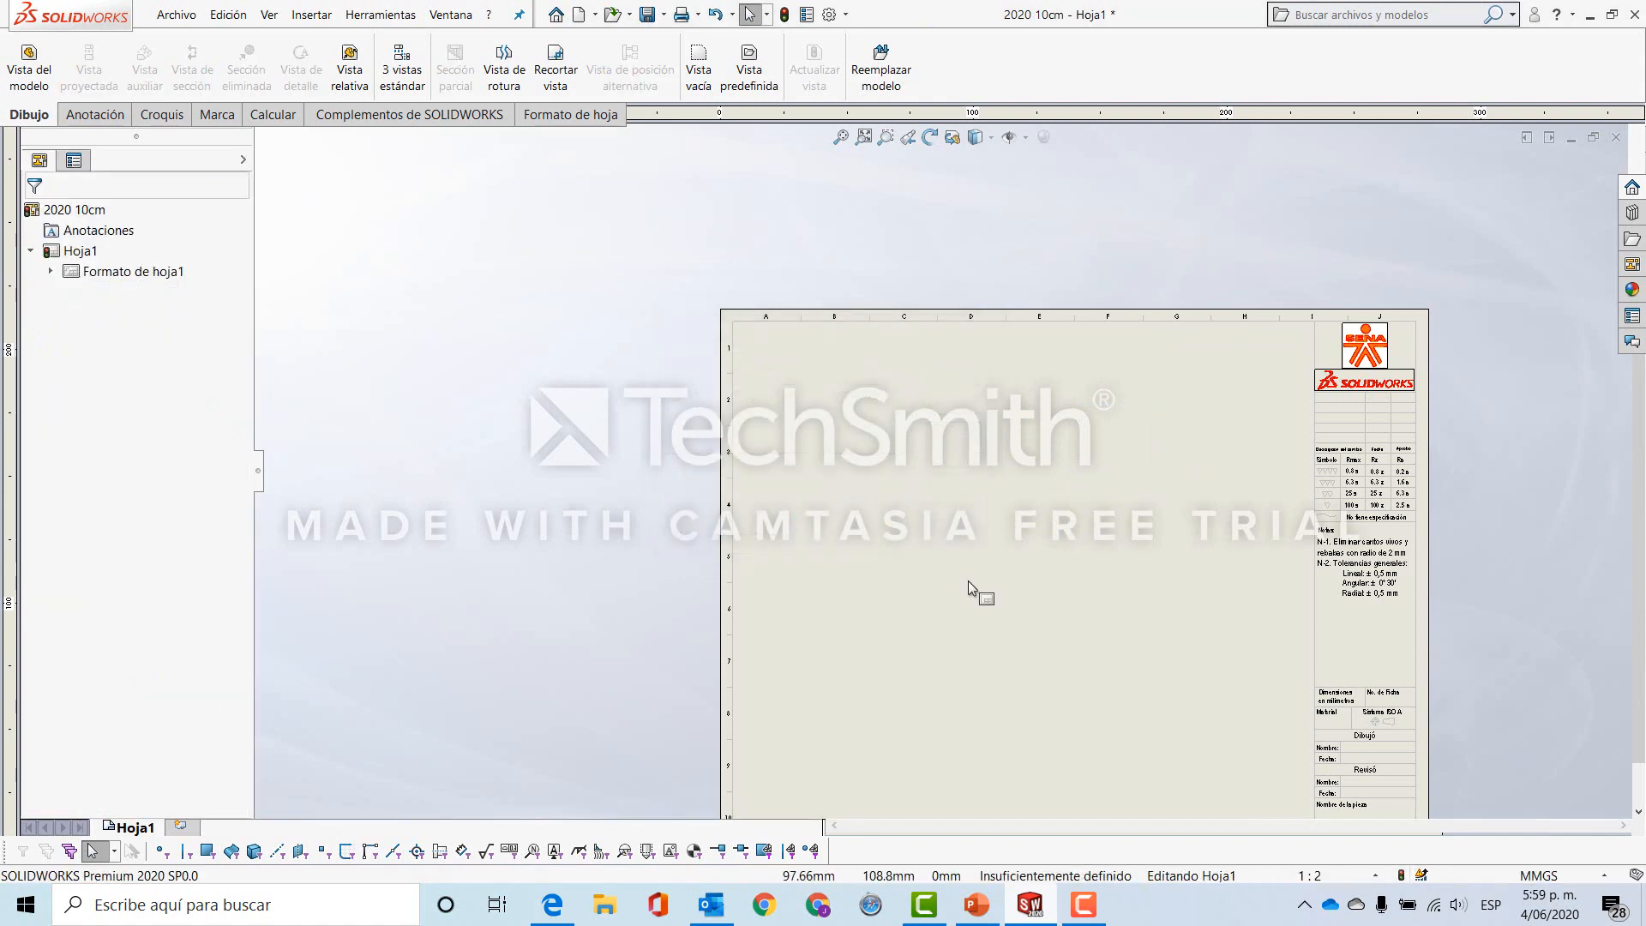
key(f)
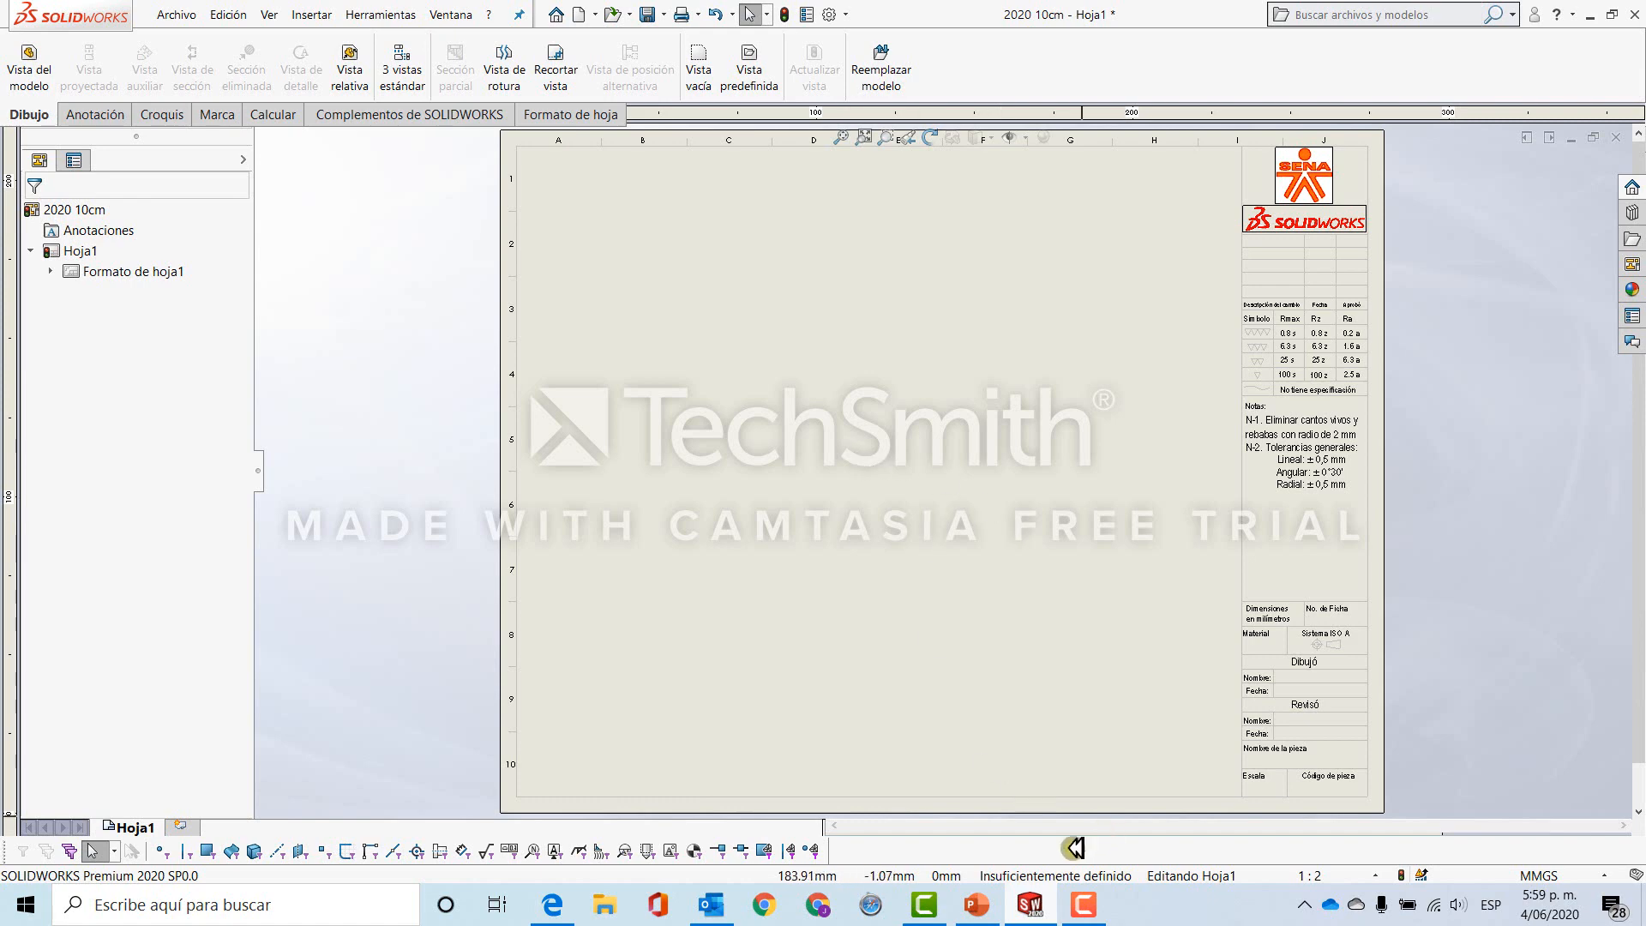
Switch to the PowerPoint presentation and run the slide show from the drawing template slide through to the closing GRACIAS slide.
click(978, 914)
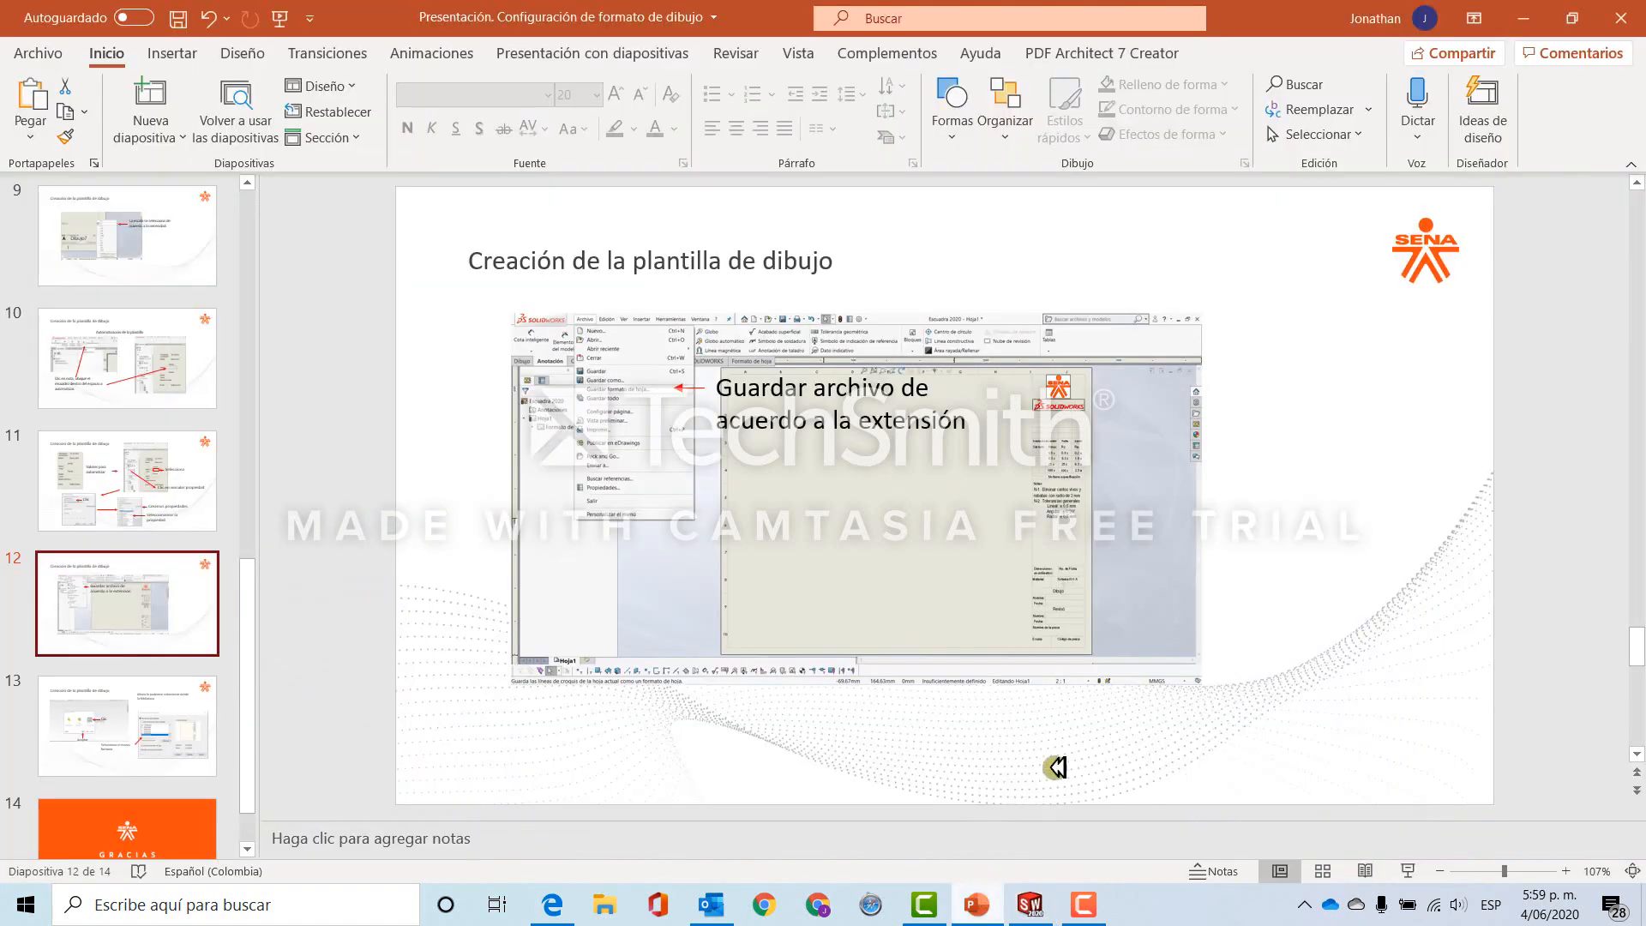
click(979, 911)
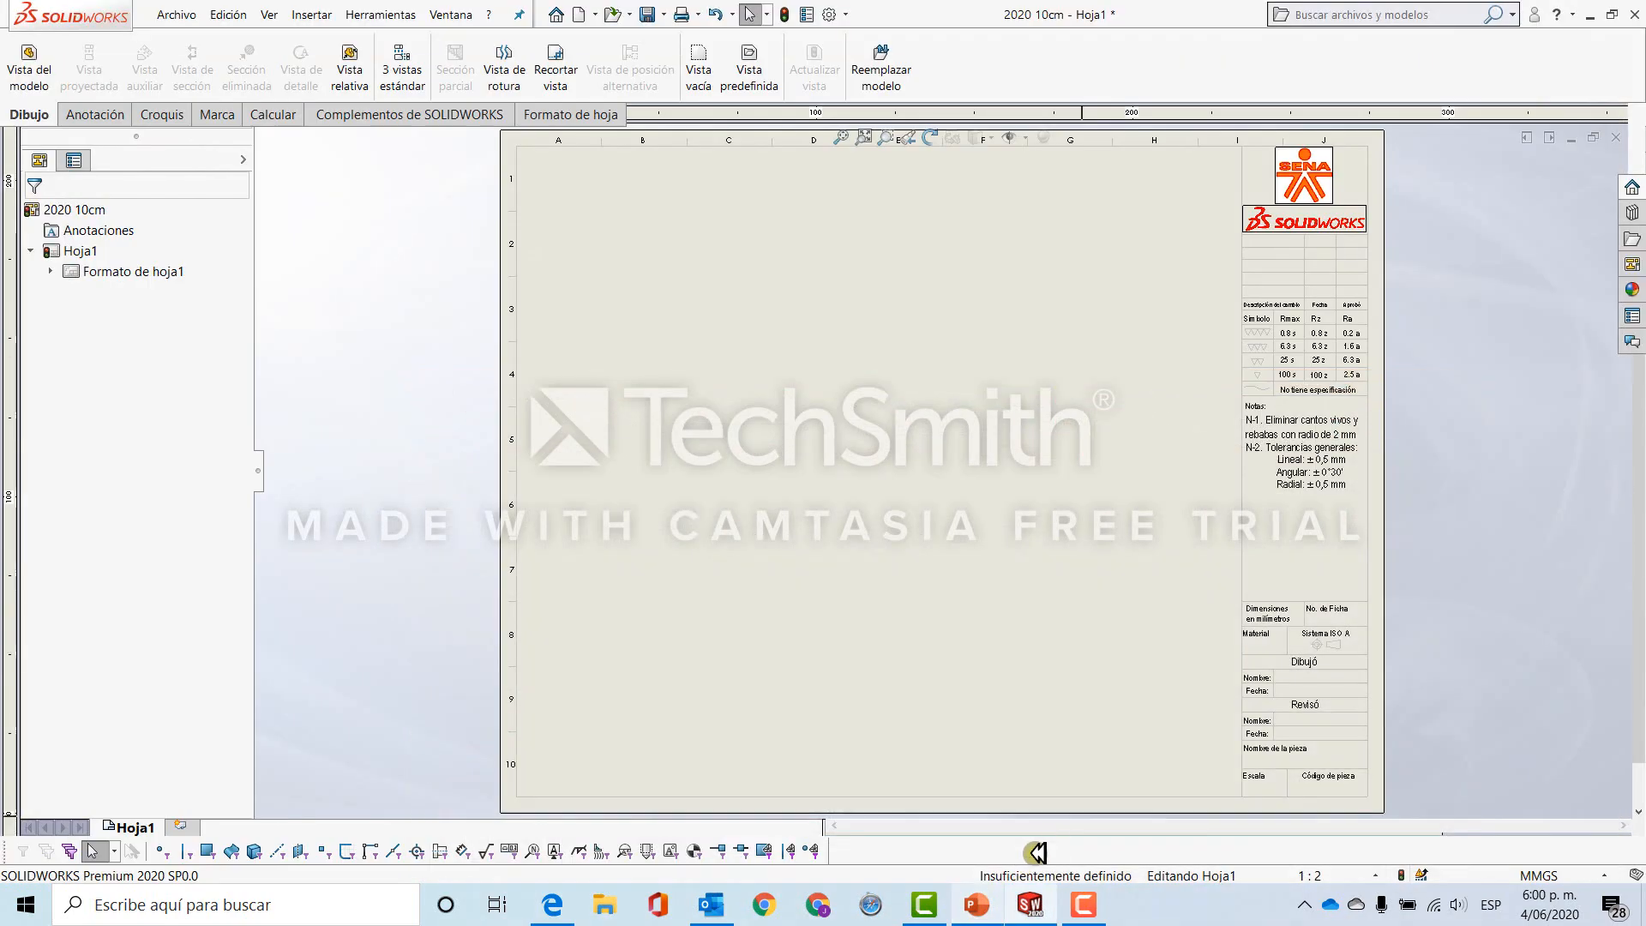
click(978, 909)
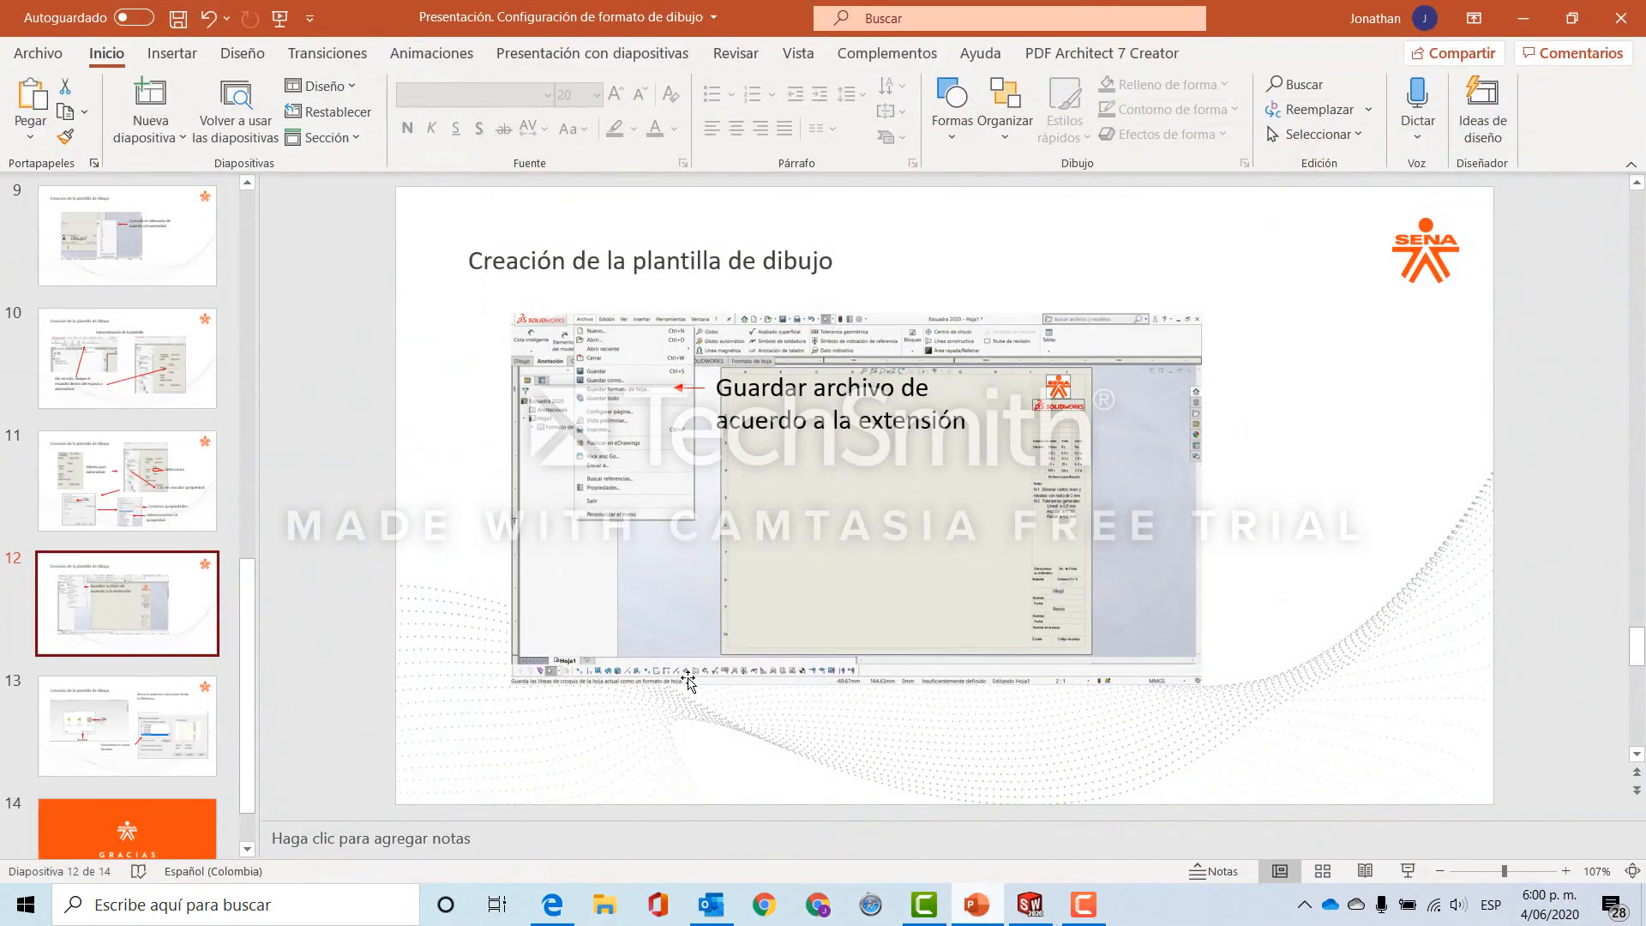
click(1410, 870)
click(810, 615)
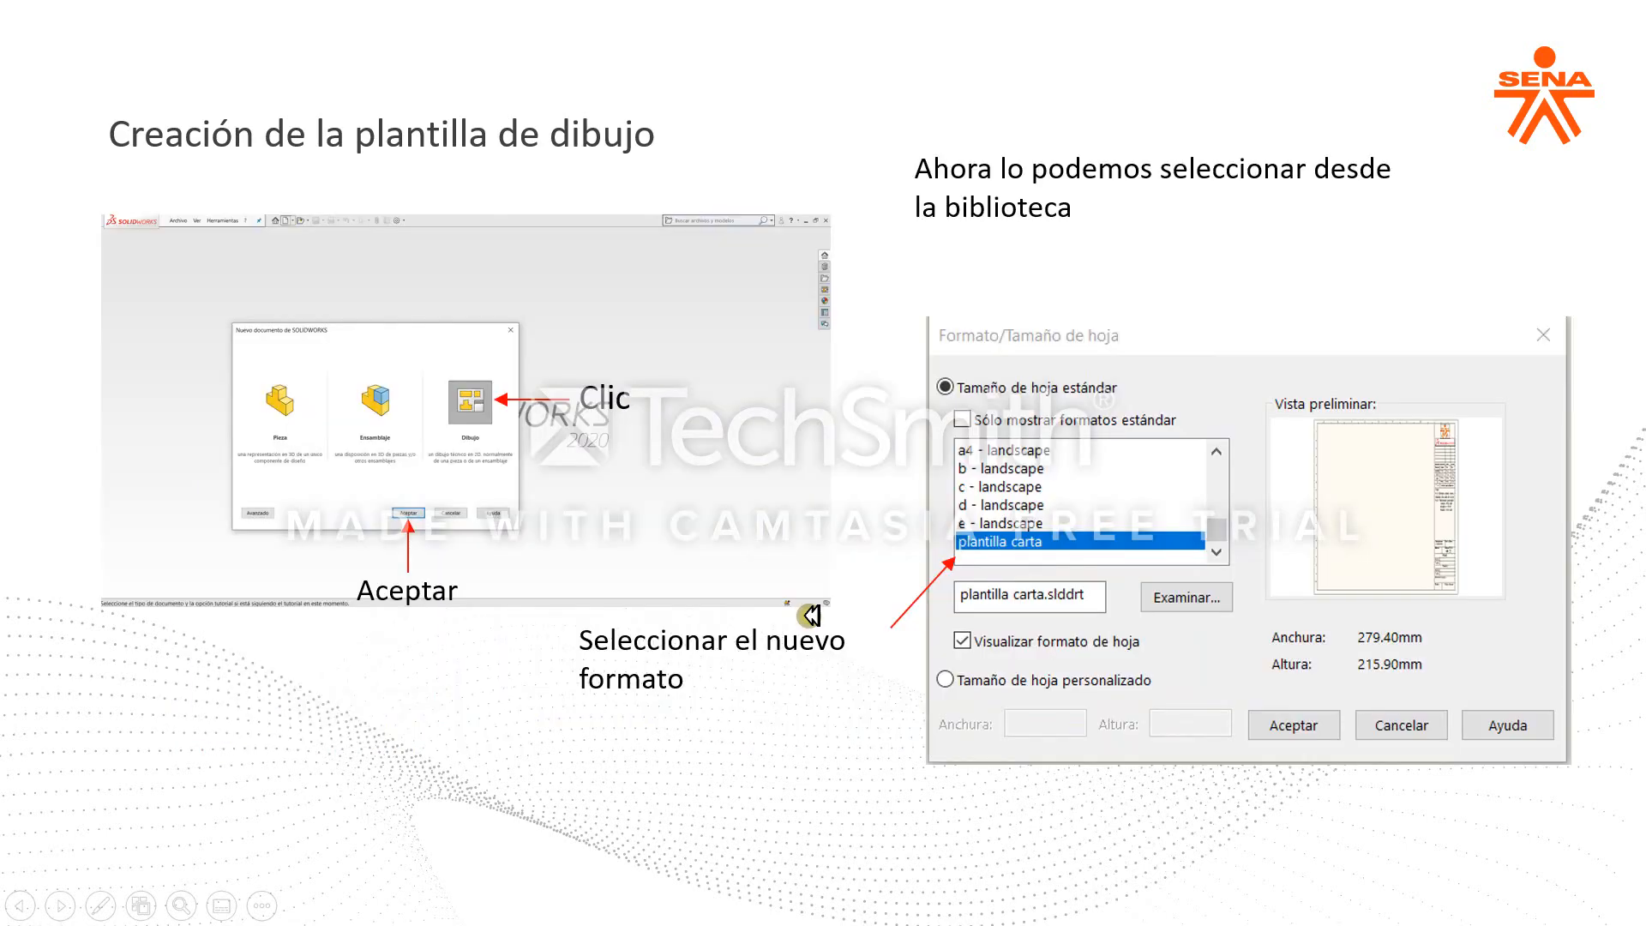
click(1035, 594)
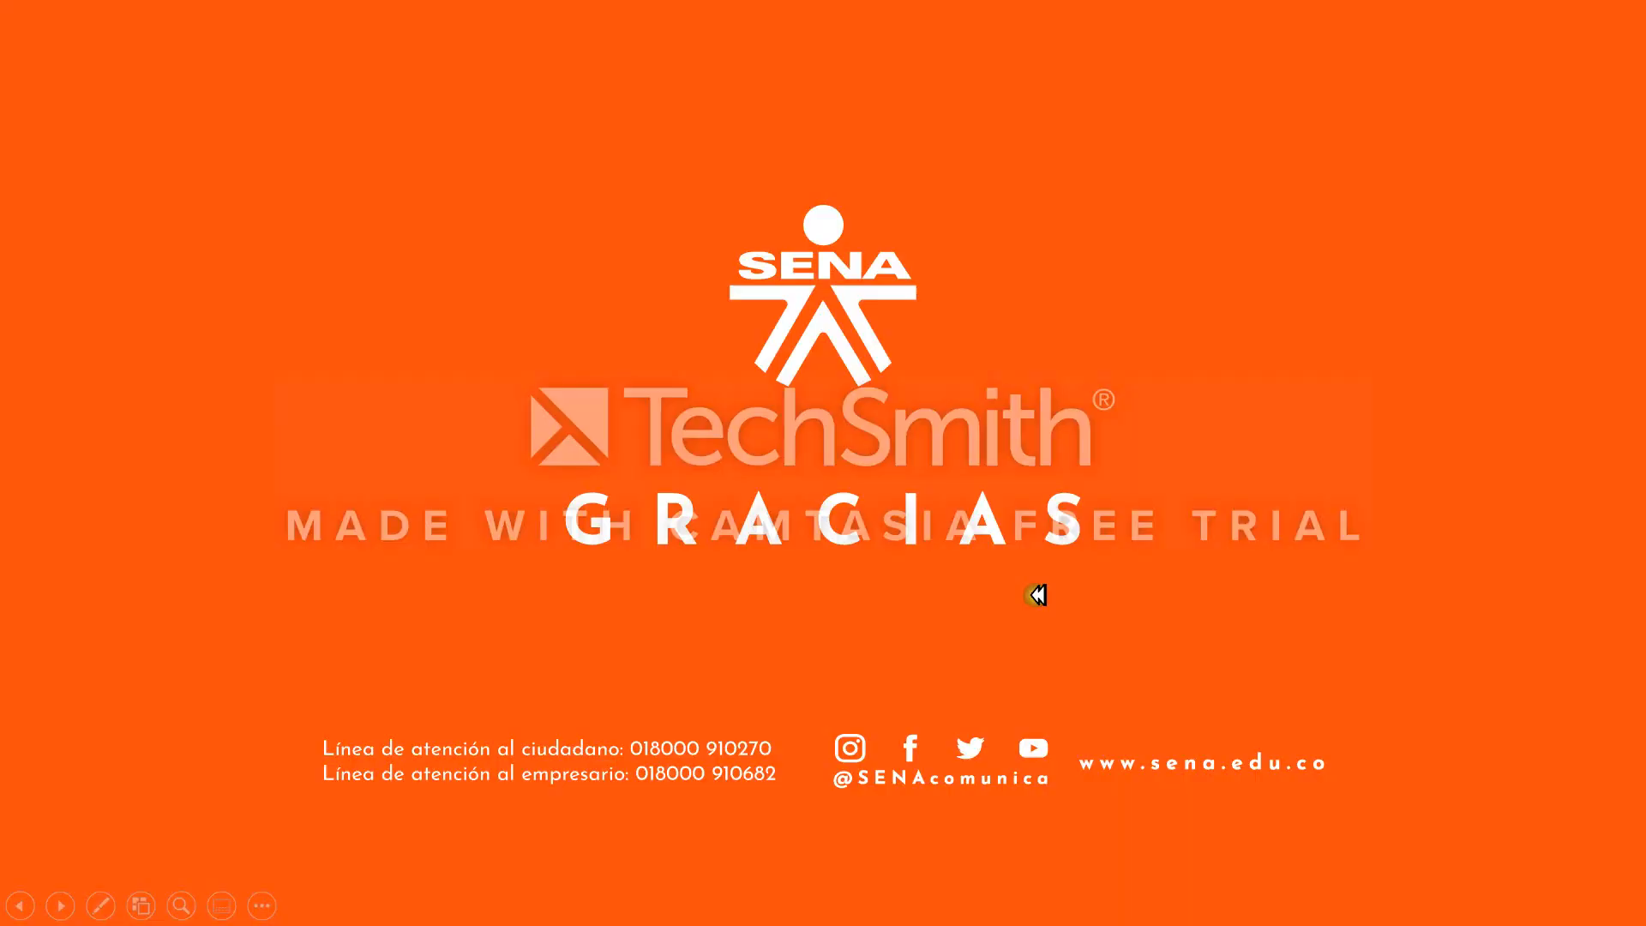
click(1036, 594)
key(Left)
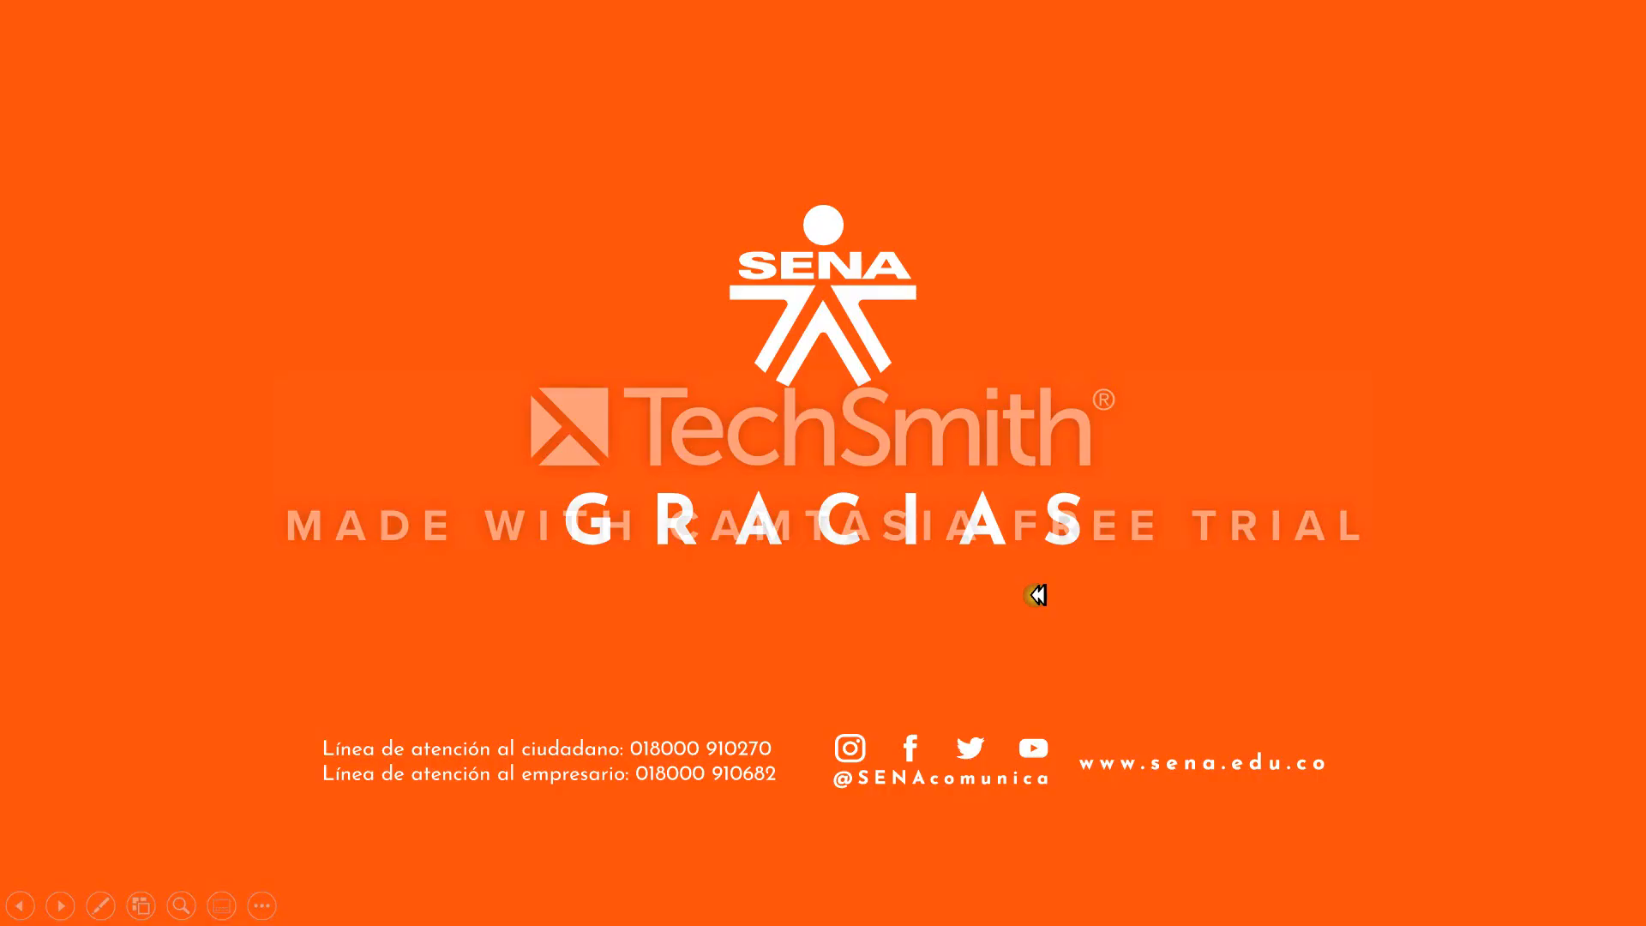